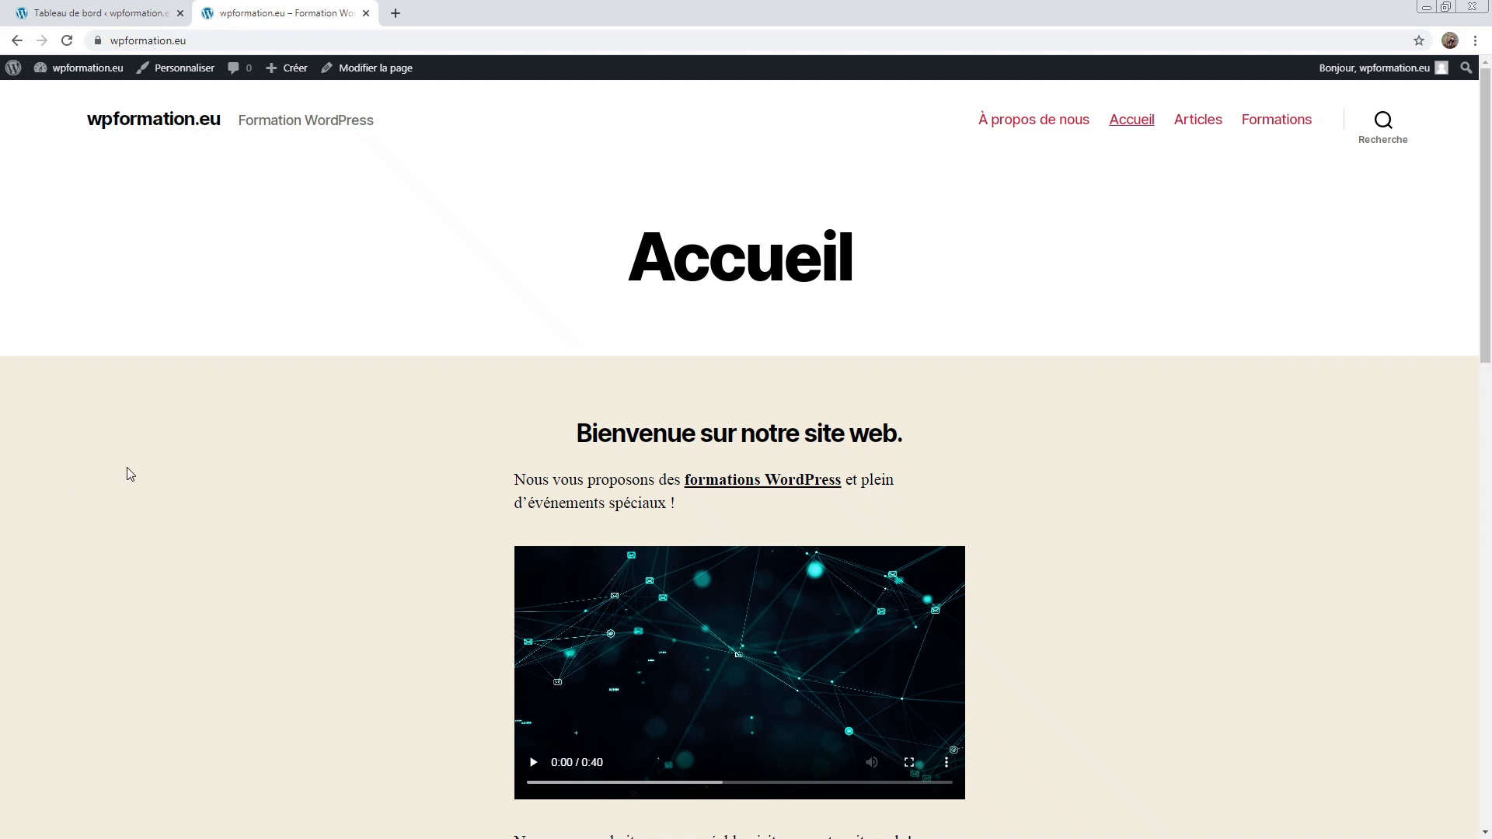
Step: Scroll past the welcome heading and play the homepage video
scroll(549, 280, "down", 1)
left_click_drag(541, 368, 959, 346)
left_click(926, 364)
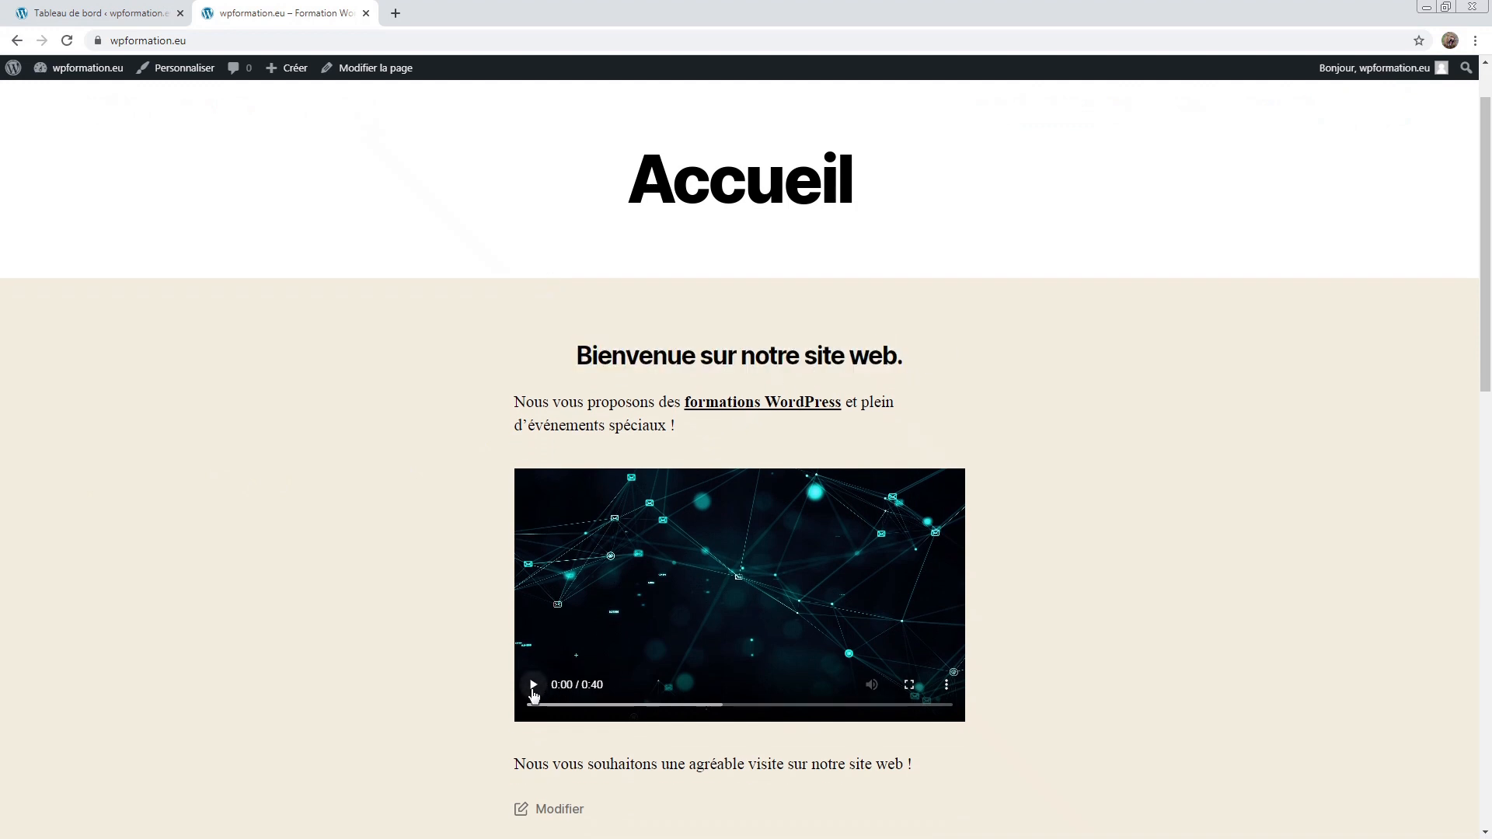
left_click(533, 688)
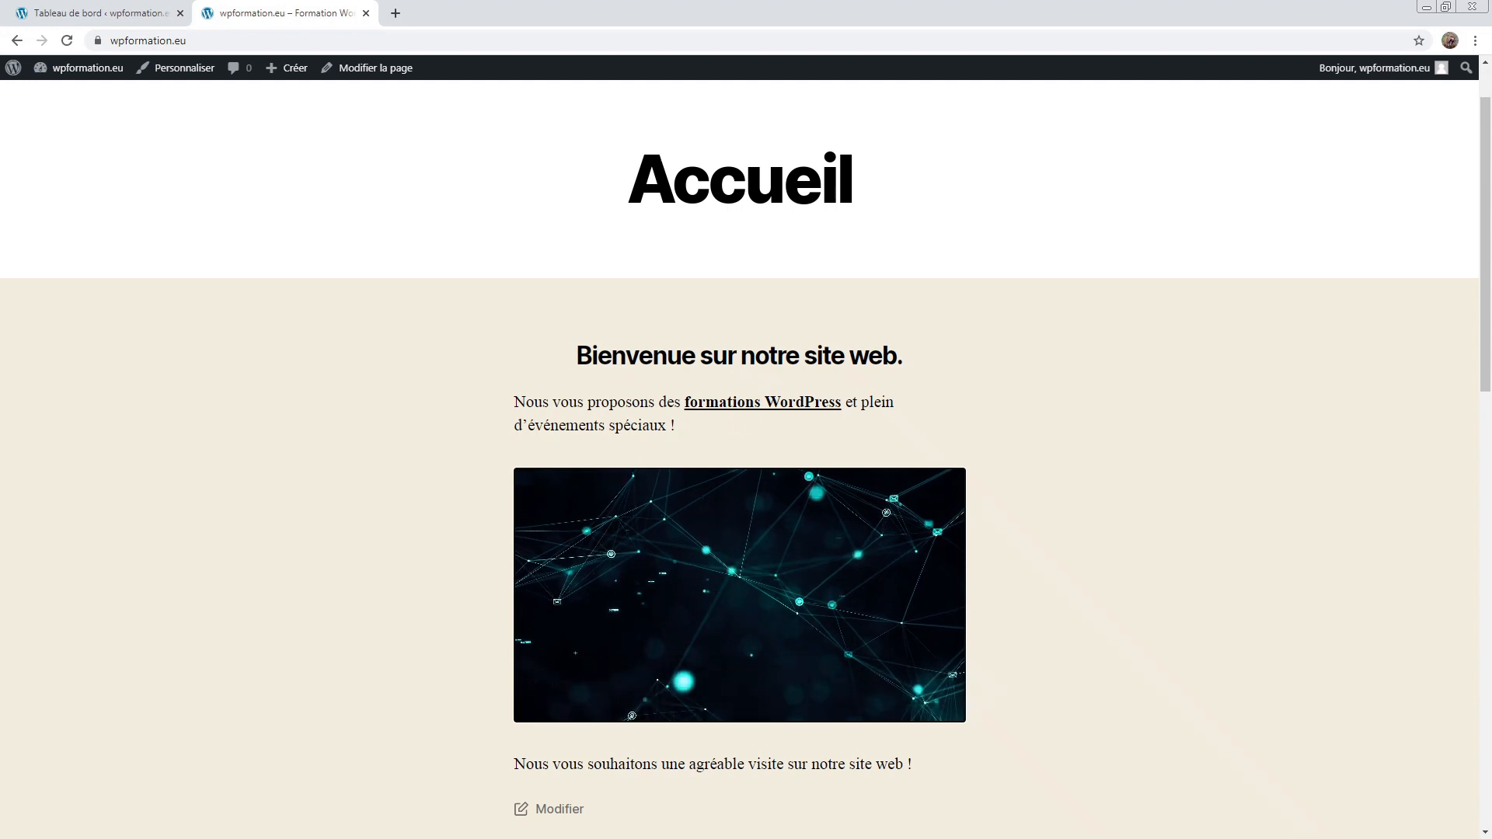
scroll(1059, 463, "up", 1)
Step: Browse the À propos de nous, Articles and Formations pages from the header menu
left_click(1064, 123)
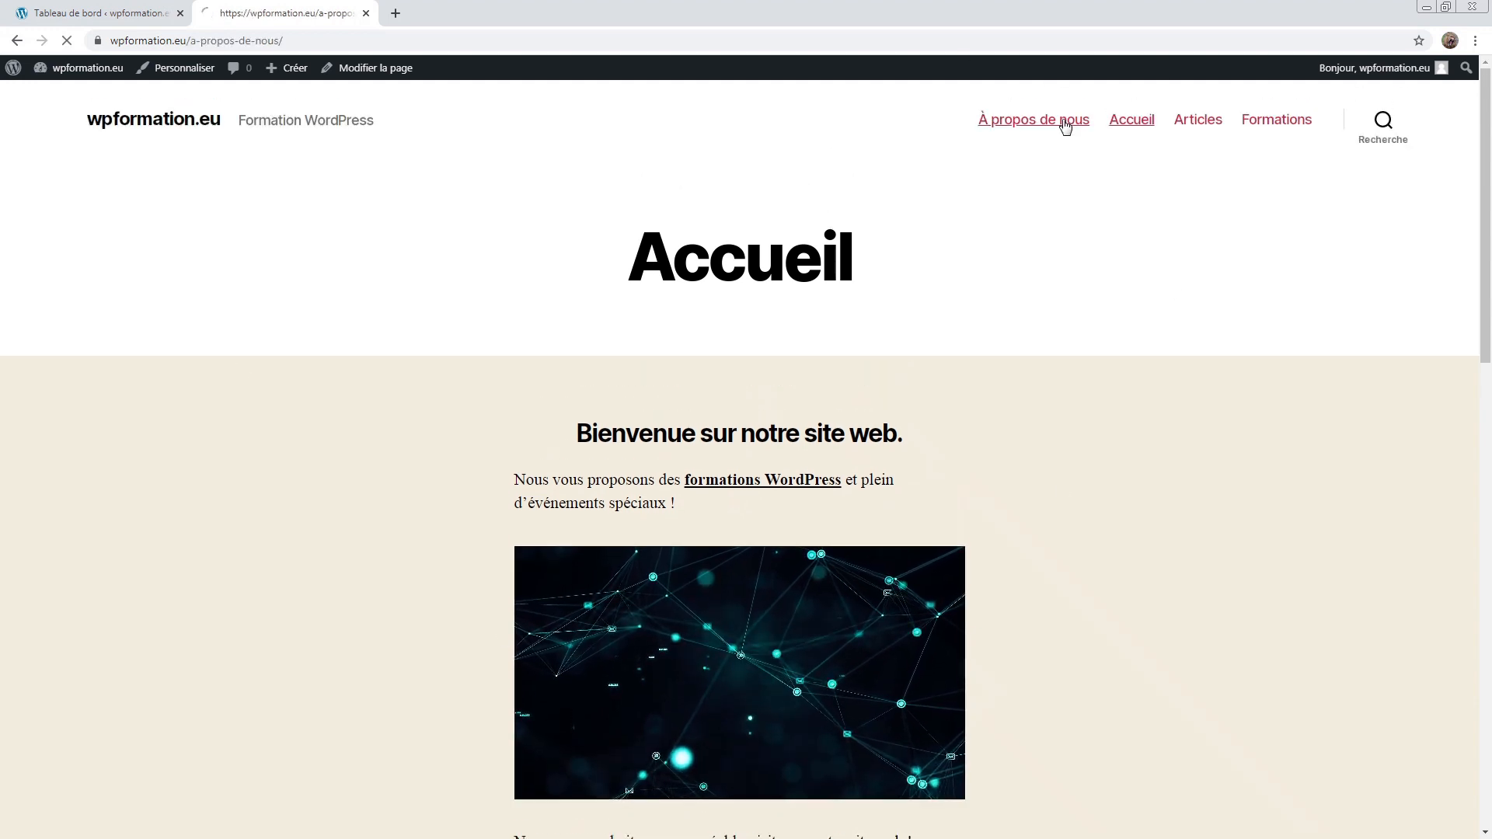
scroll(1051, 202, "down", 6)
scroll(1051, 202, "up", 6)
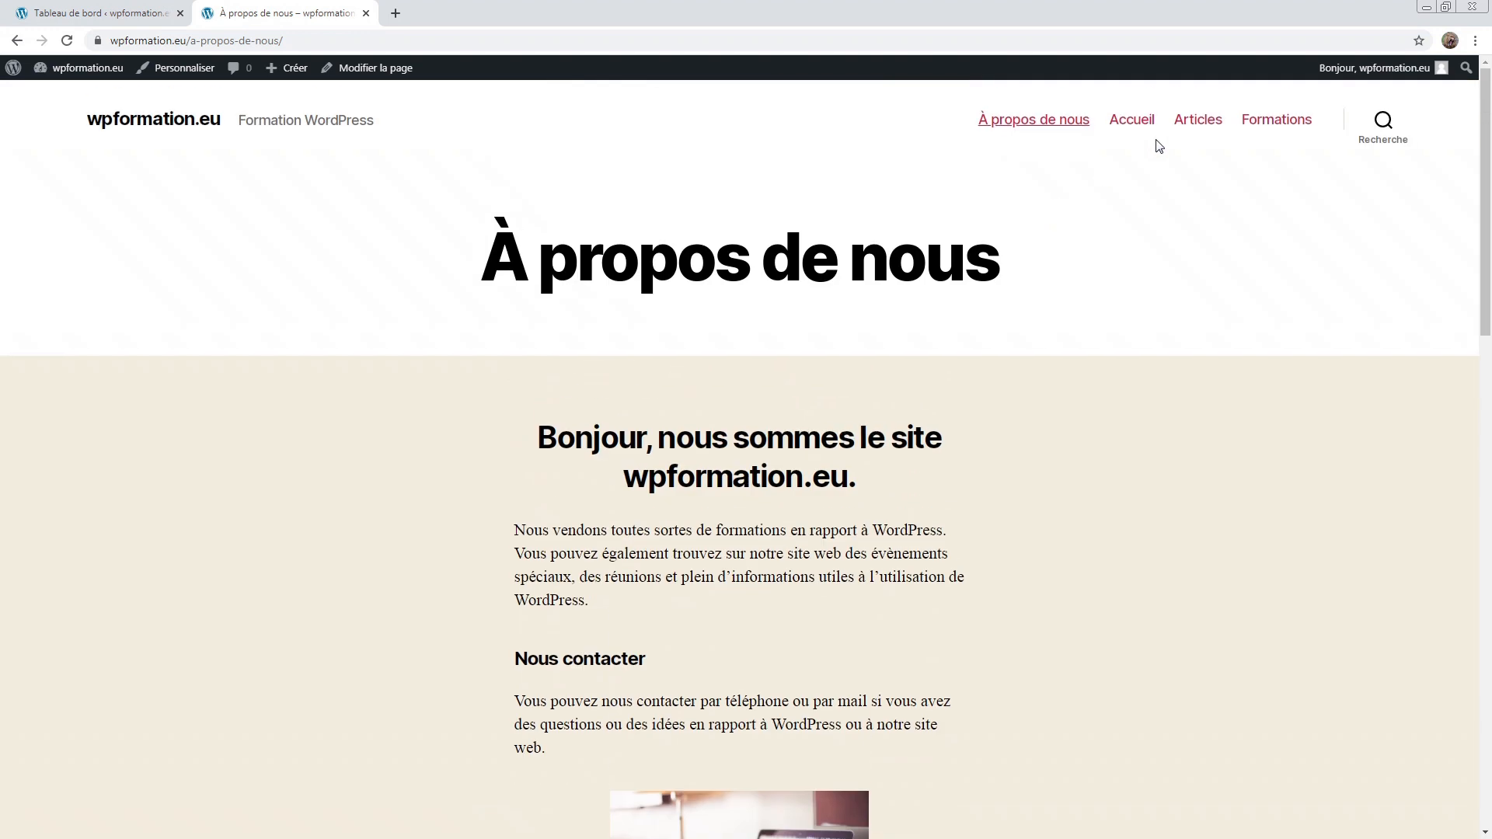
left_click(1198, 122)
scroll(1038, 258, "down", 6)
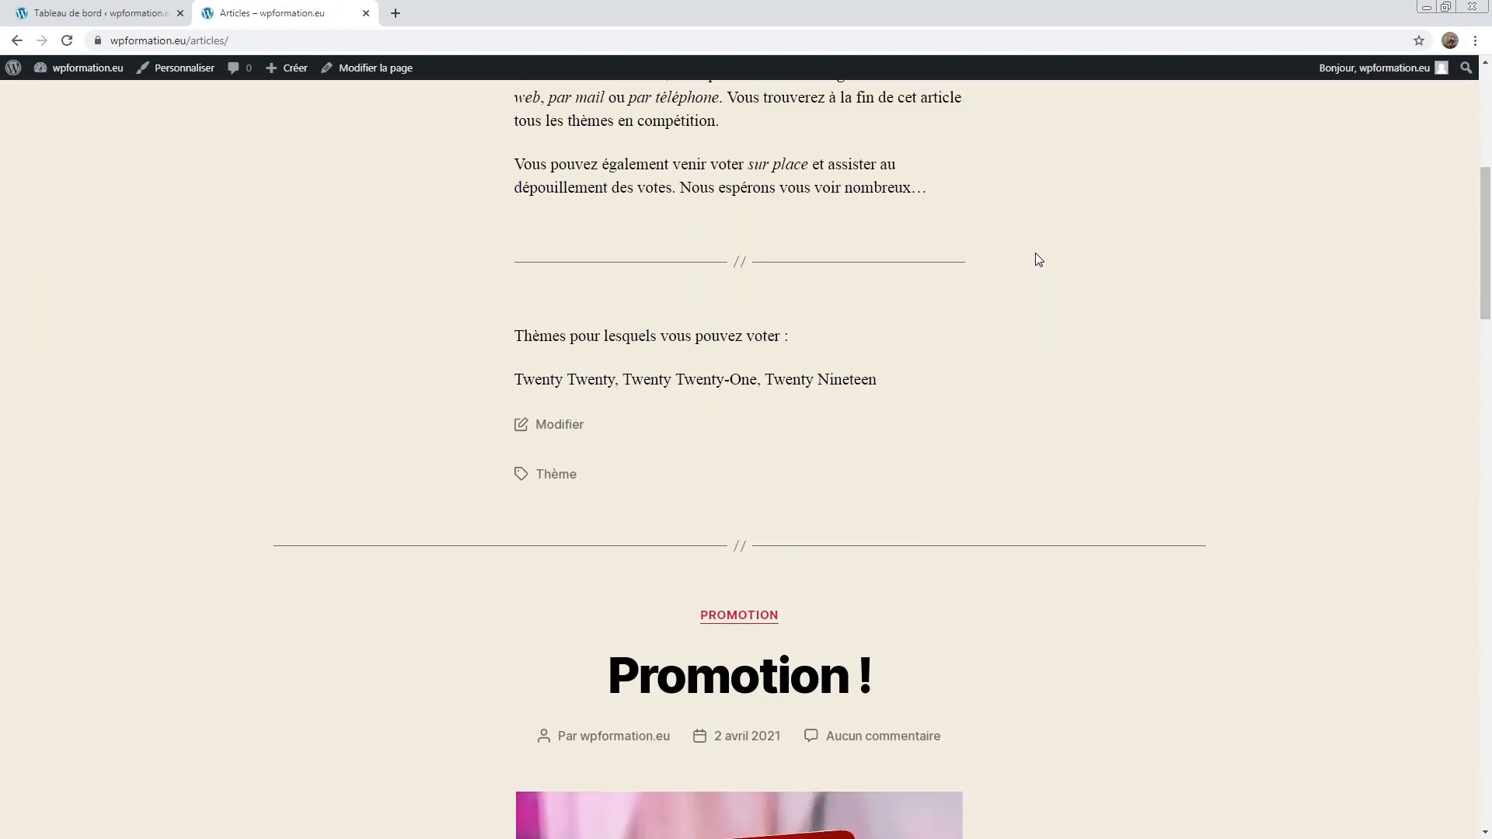
scroll(1038, 256, "down", 15)
scroll(1038, 256, "up", 20)
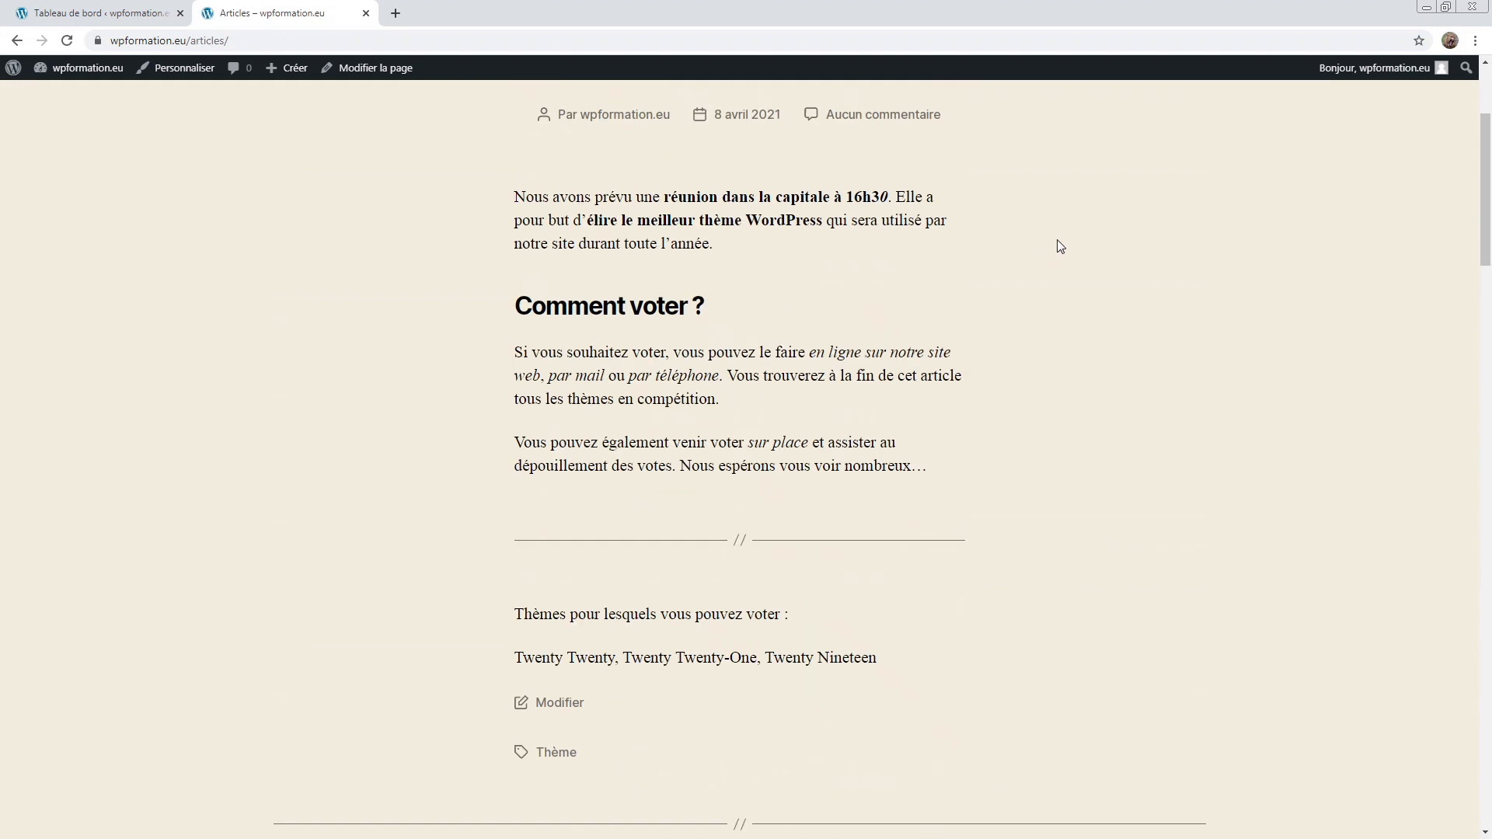
scroll(1061, 246, "up", 3)
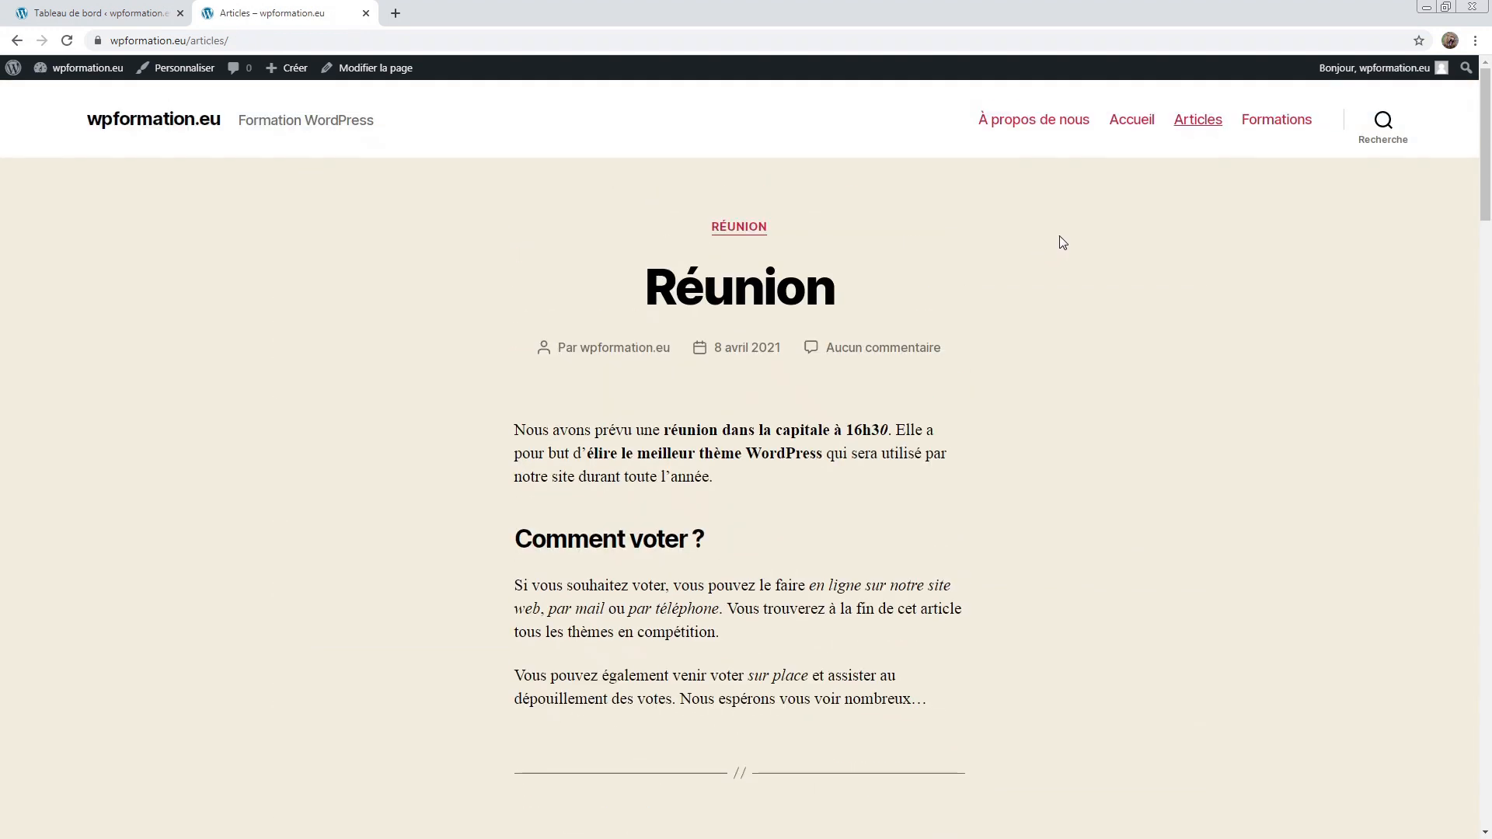
left_click(1256, 132)
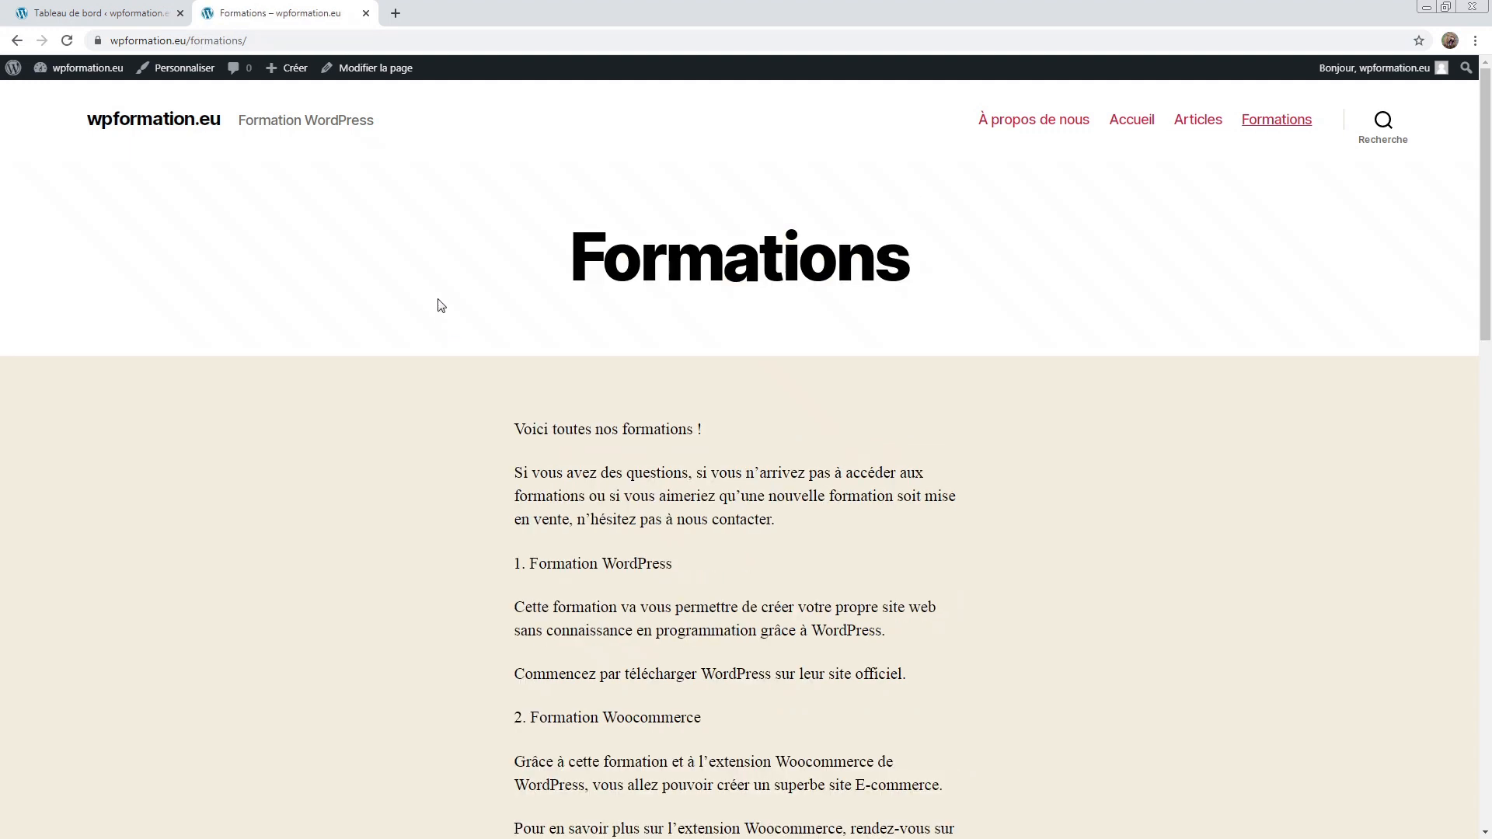
left_click_drag(437, 301, 1157, 274)
left_click(1158, 273)
Step: From the dashboard's Pages > Toutes les pages list, edit the Formations page in the block editor
left_click(81, 6)
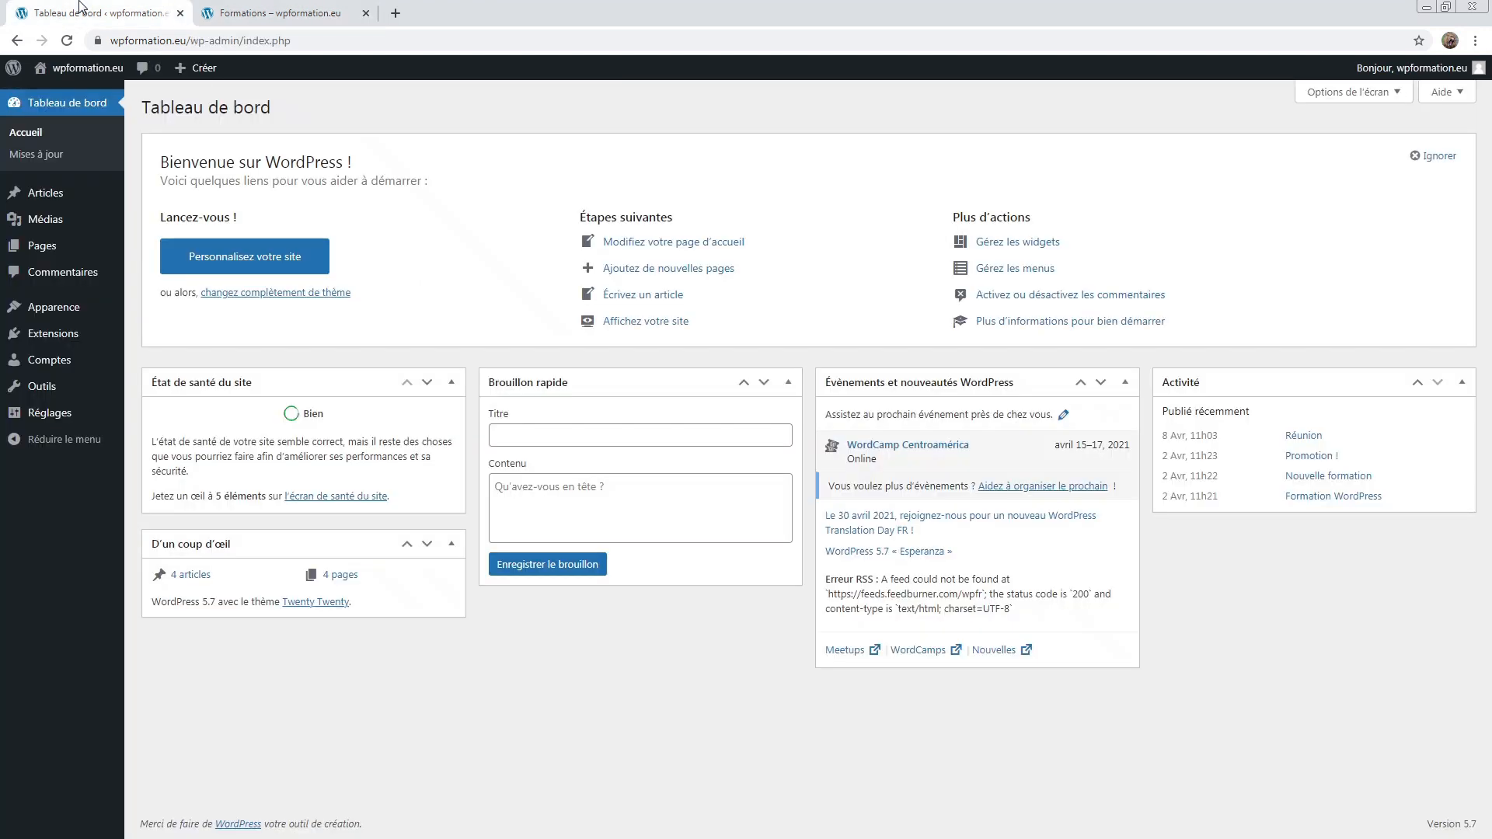
left_click(45, 245)
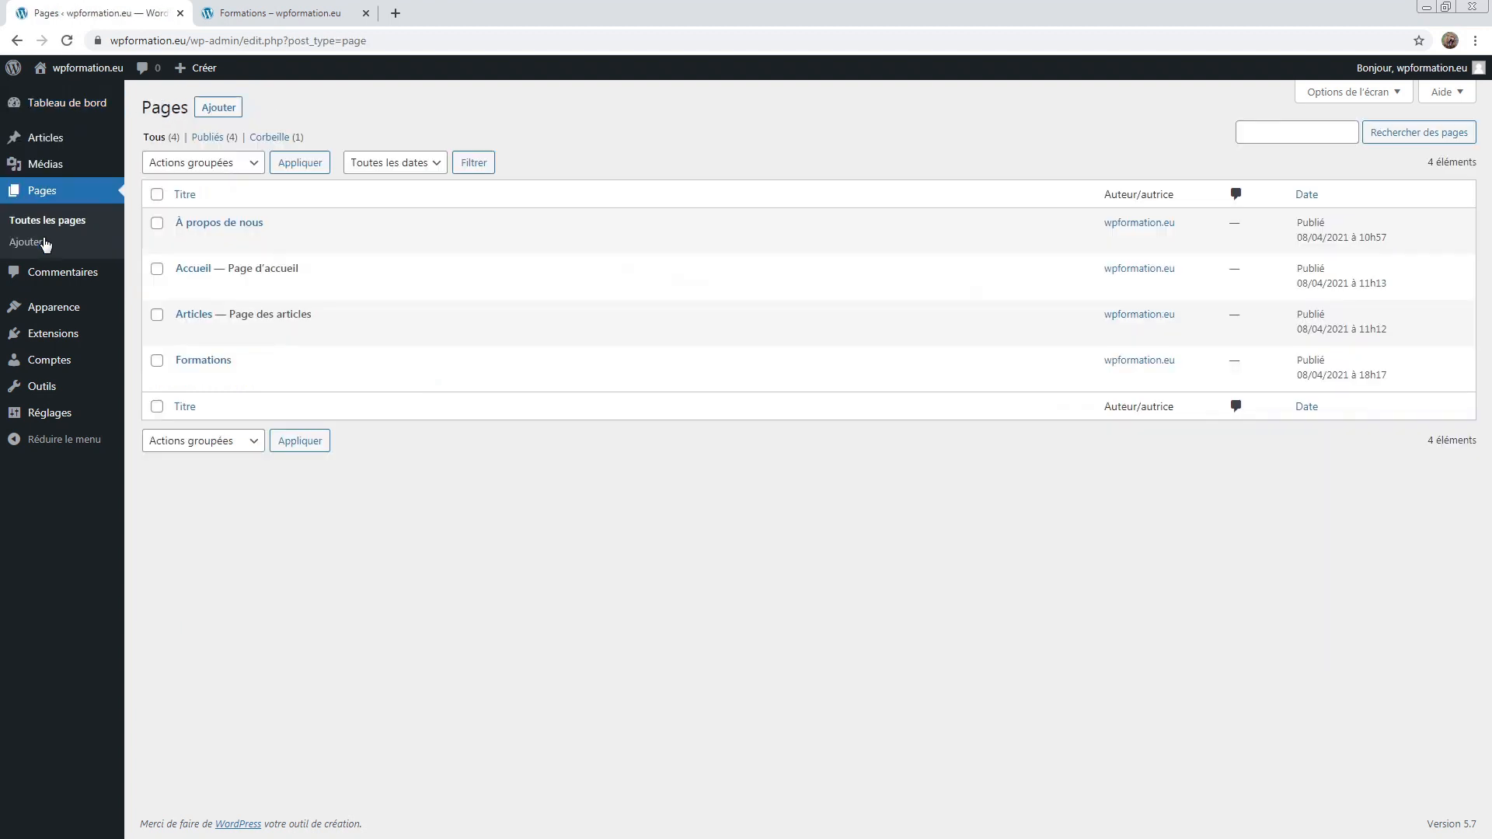
mouse_move(282, 356)
left_click(192, 379)
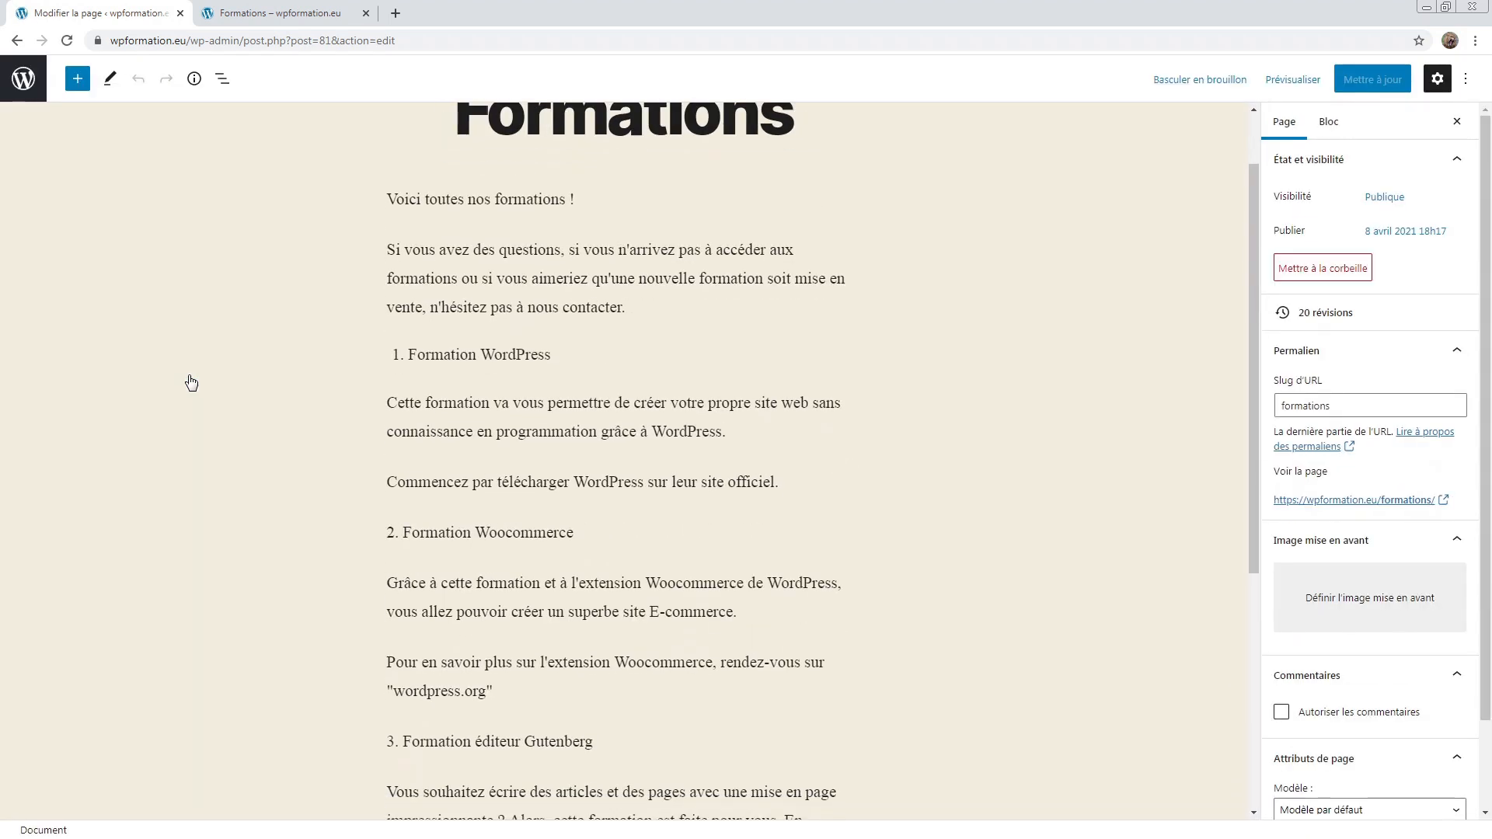
scroll(191, 383, "up", 1)
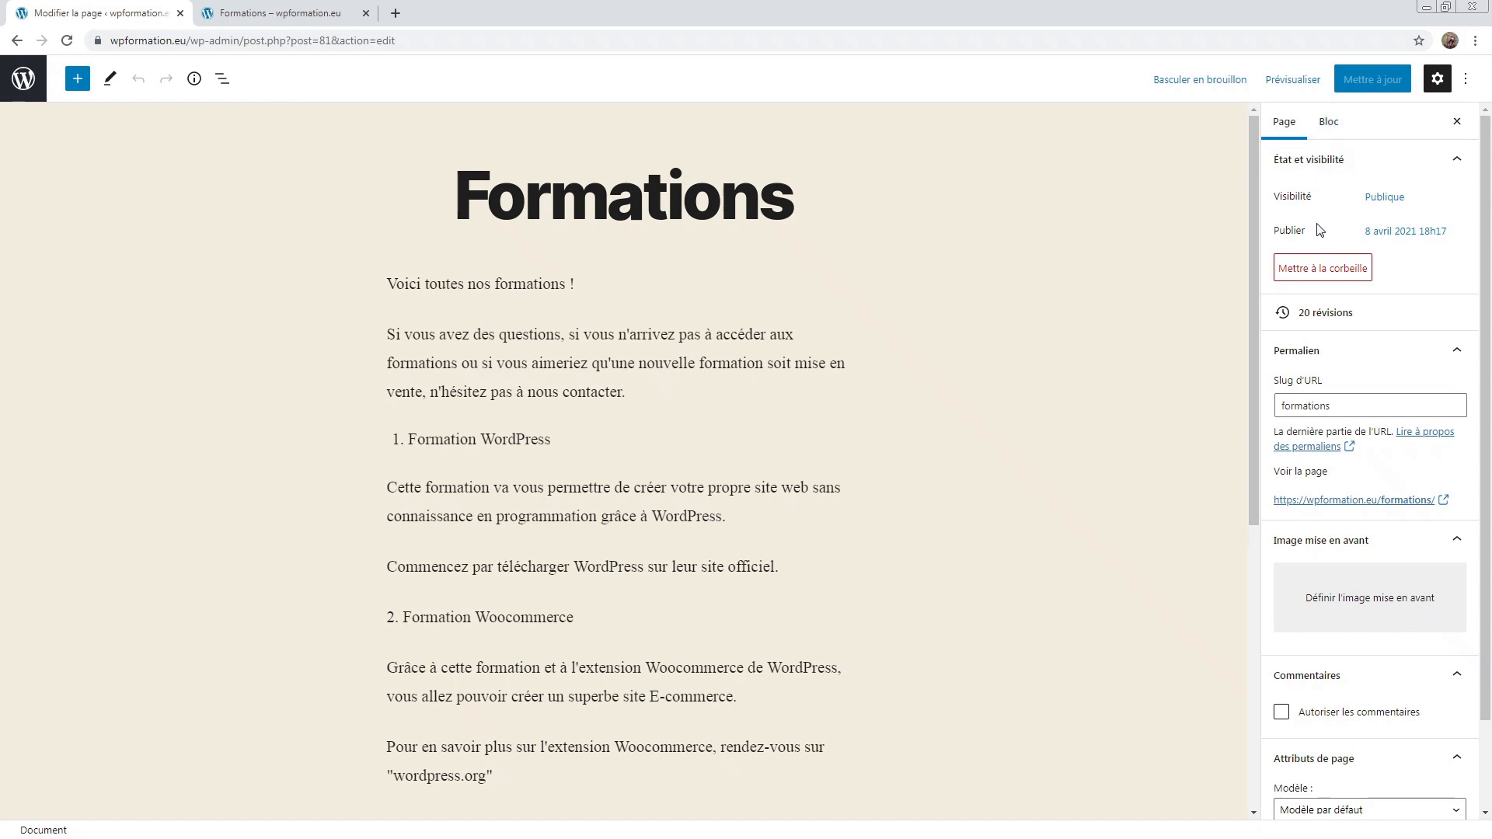
scroll(1333, 266, "down", 1)
scroll(1334, 266, "up", 1)
left_click(1326, 121)
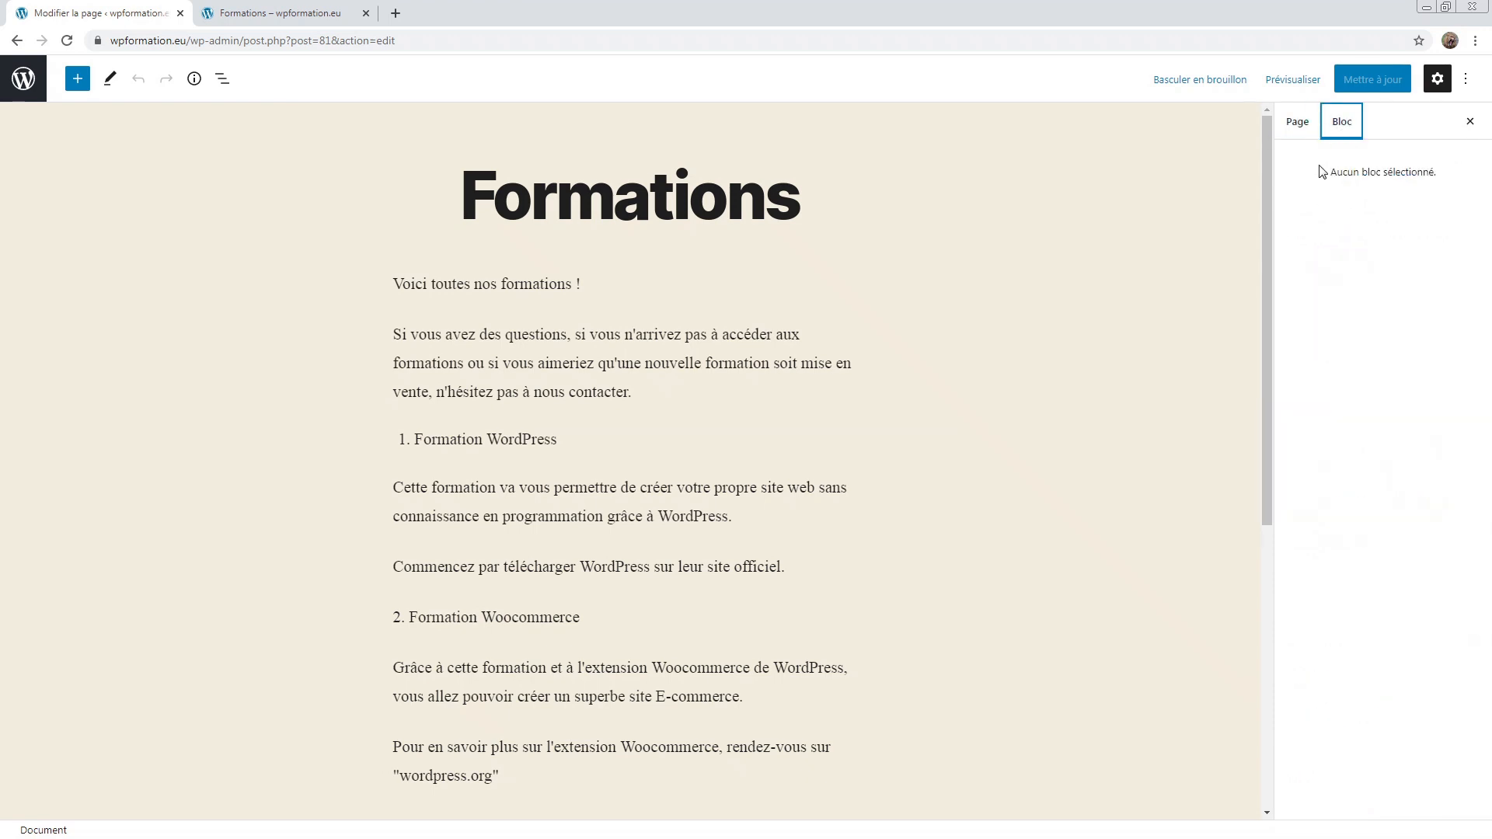
left_click_drag(1319, 166, 1482, 168)
left_click(1464, 169)
left_click(463, 340)
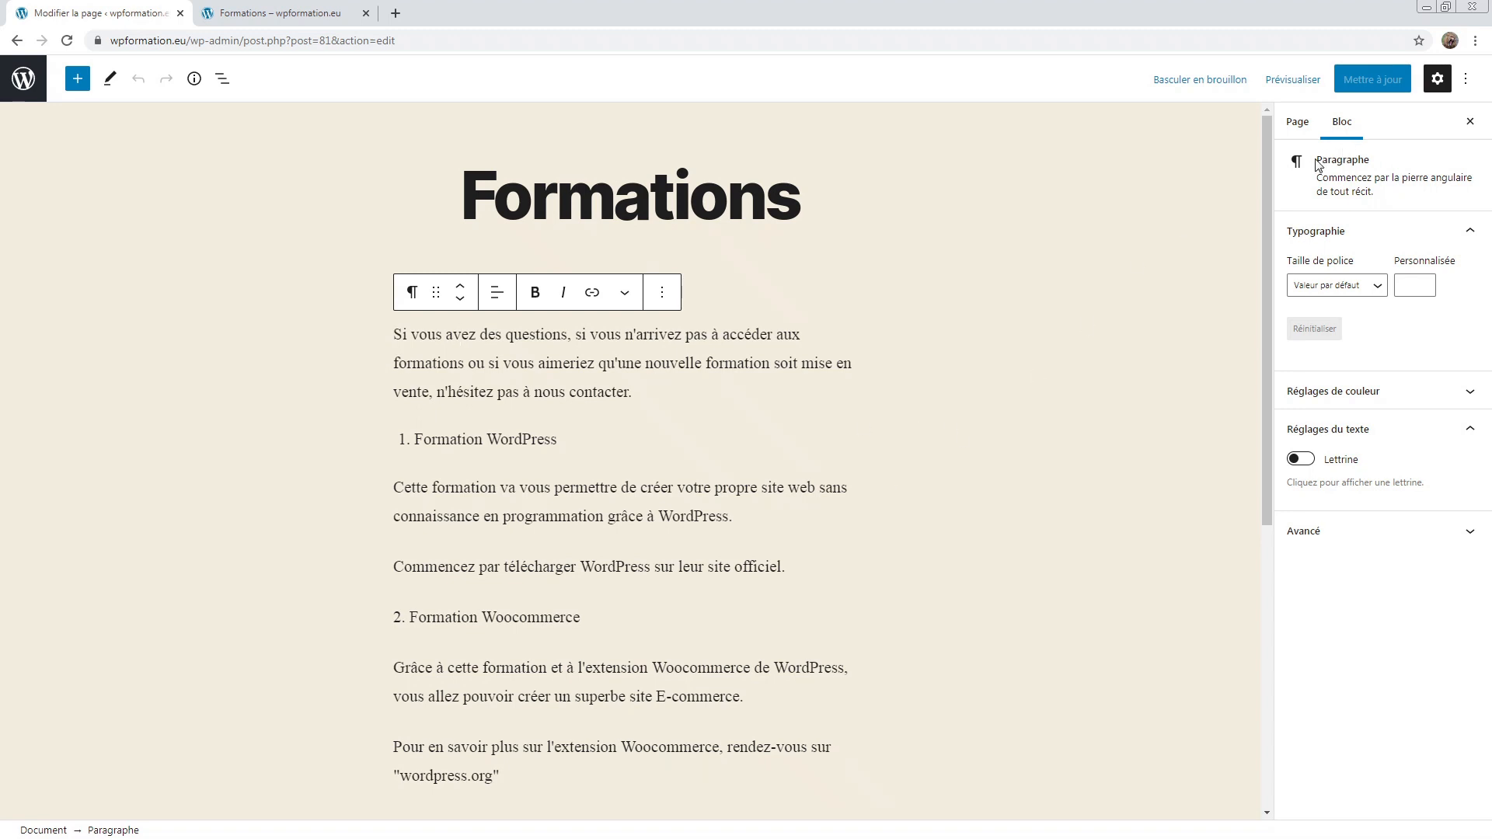
double_click(1405, 162)
left_click(1400, 169)
left_click(1310, 123)
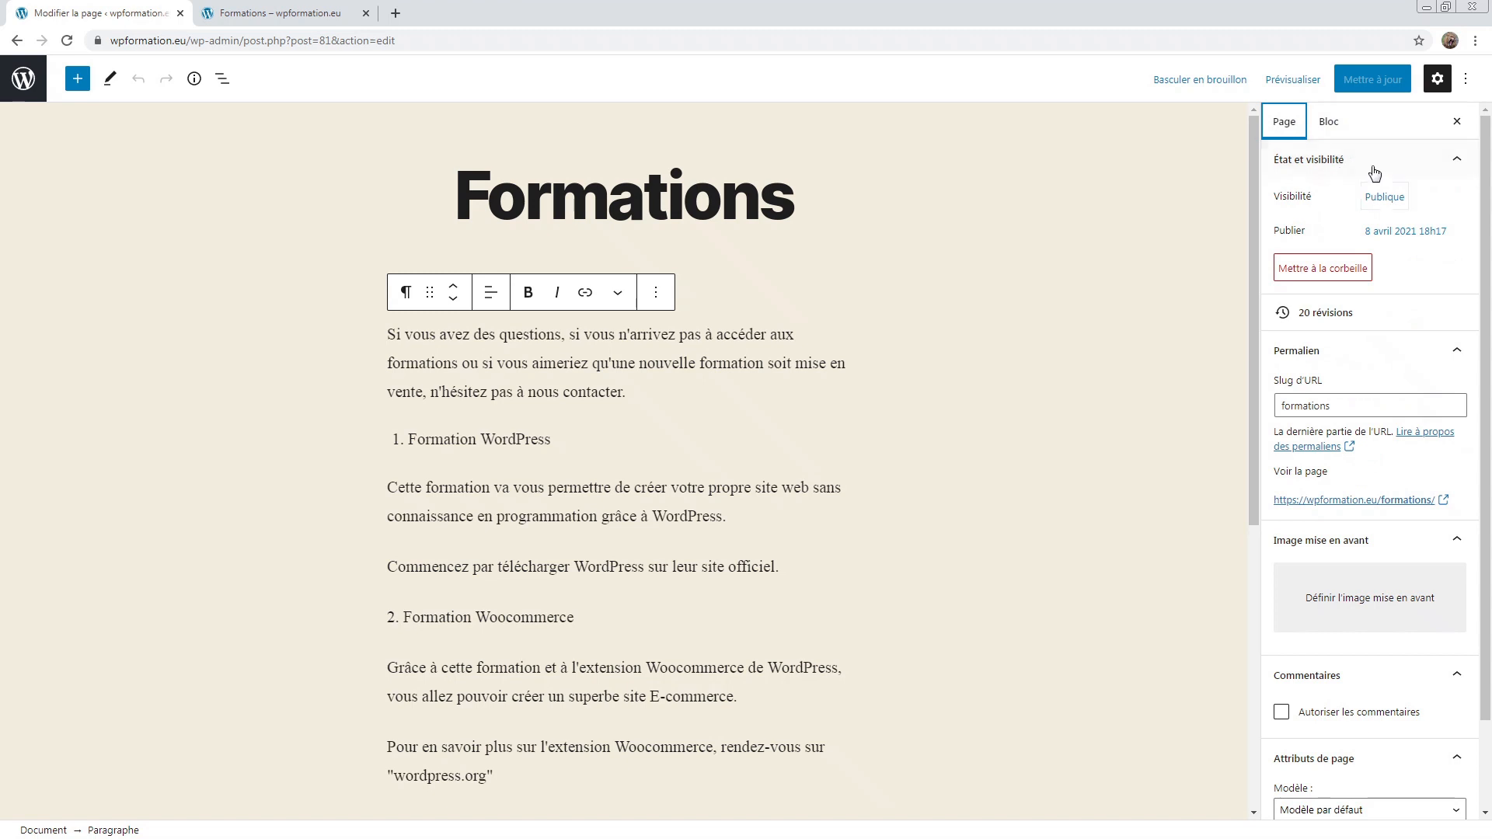
scroll(1362, 192, "down", 2)
scroll(1363, 386, "up", 2)
scroll(1419, 195, "down", 2)
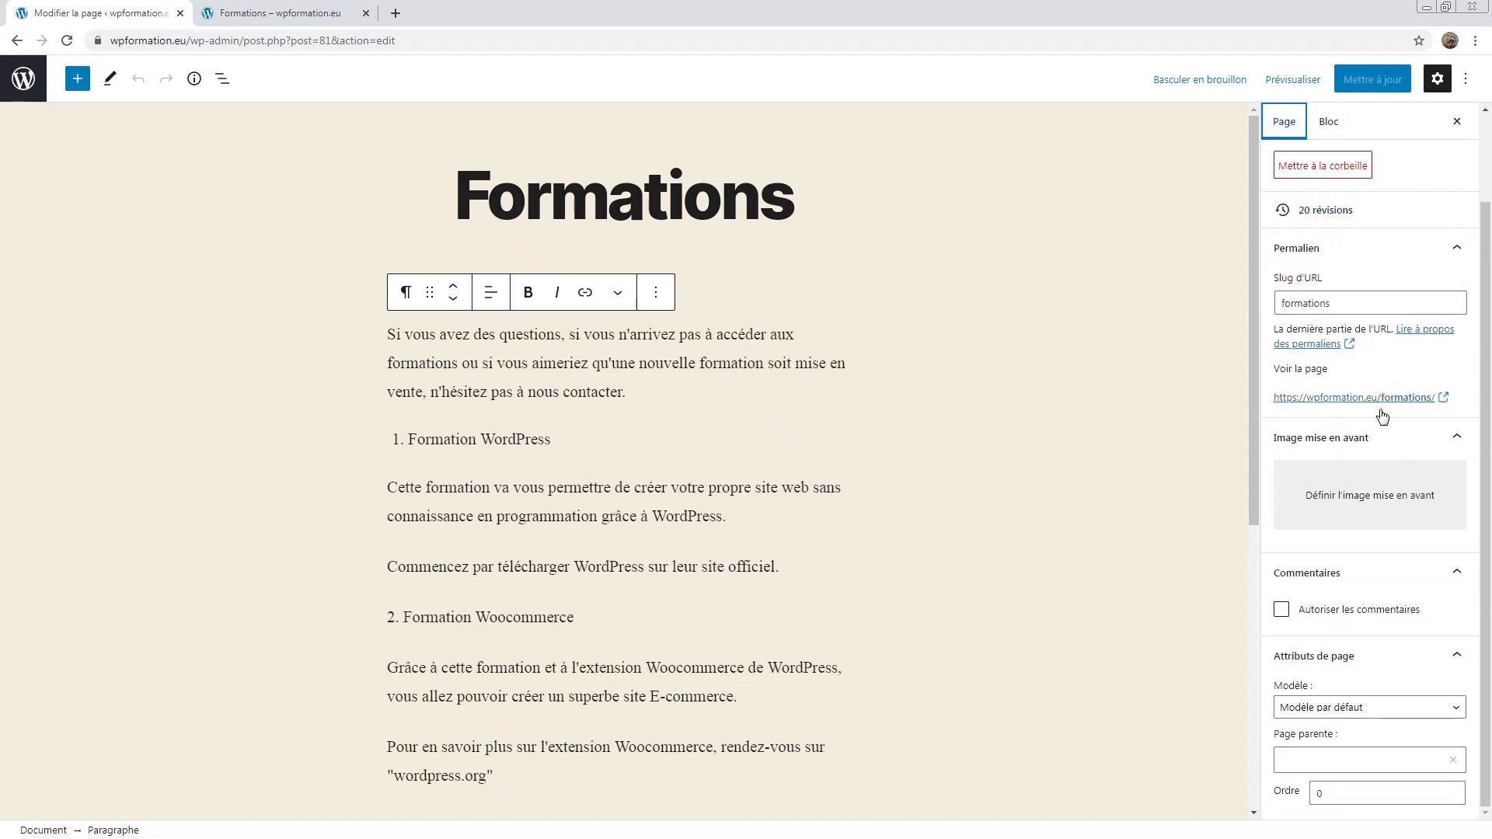
scroll(1386, 509, "up", 2)
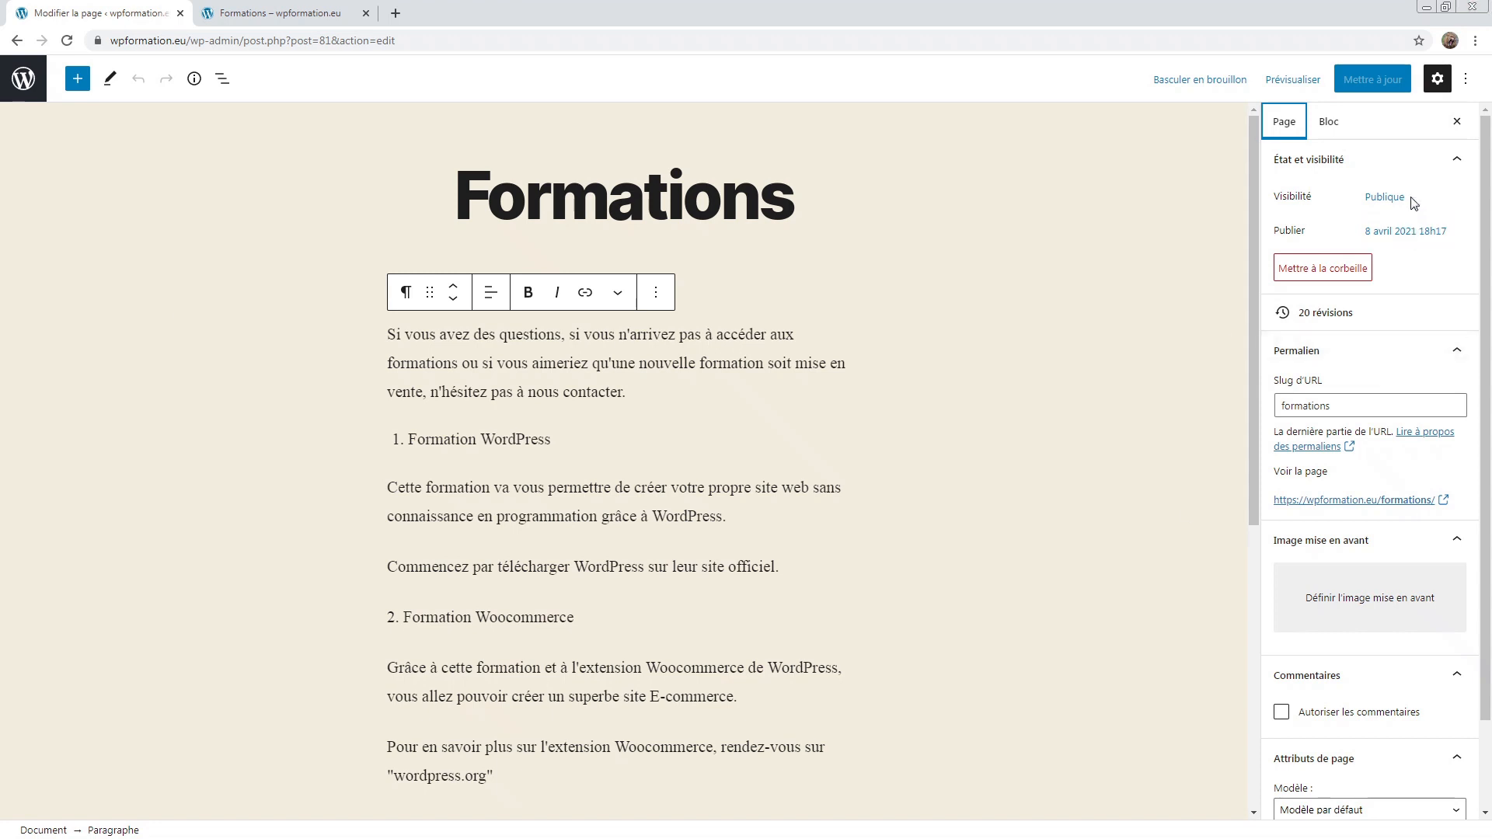
scroll(1410, 202, "down", 2)
scroll(1345, 635, "up", 2)
Step: Change the Formations page visibility from Publique to Privée and confirm the switch
left_click_drag(1312, 196, 1275, 196)
left_click(1387, 199)
left_click(1388, 200)
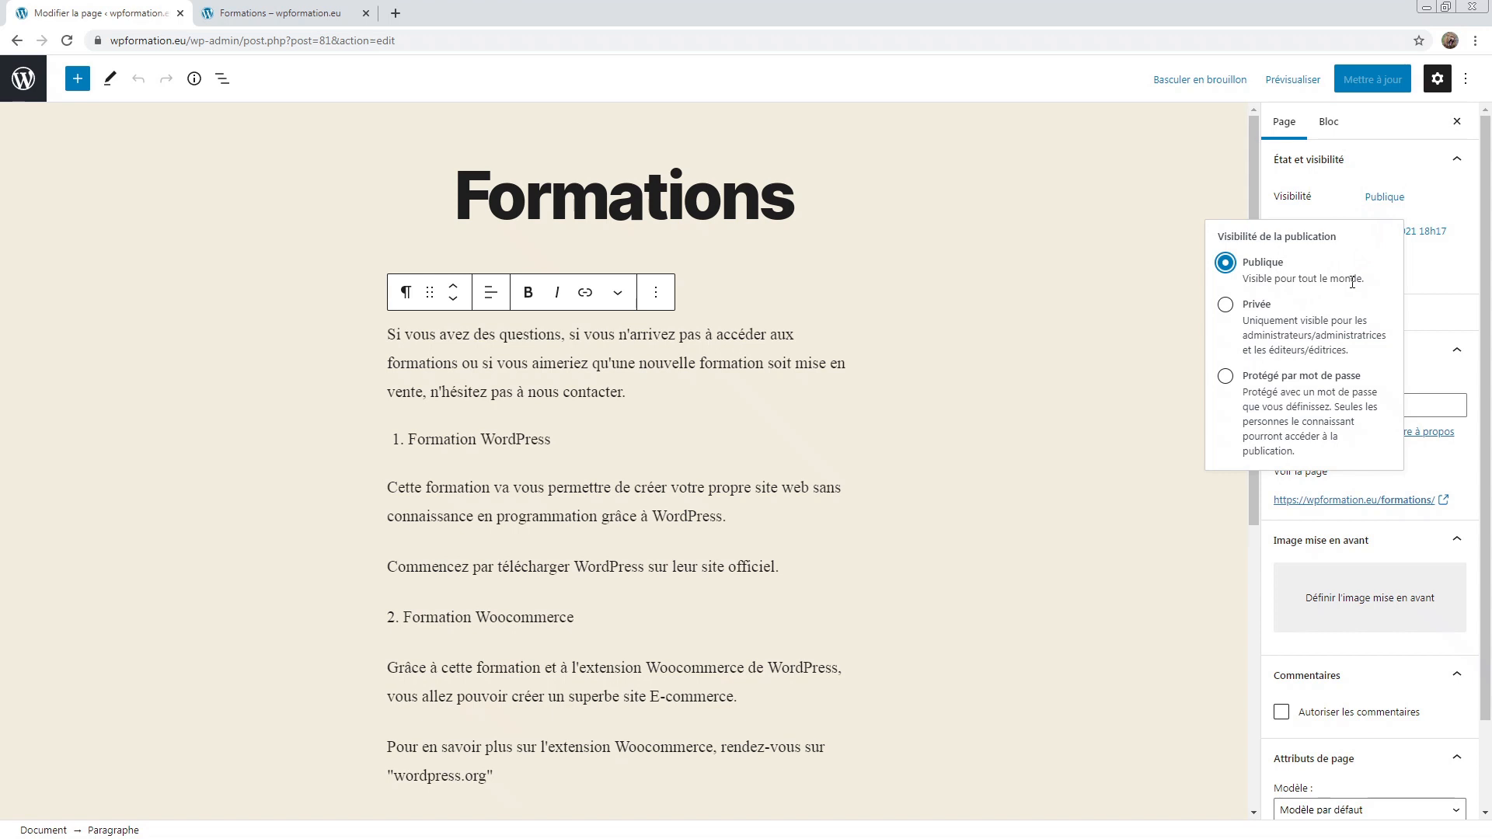
left_click(1246, 314)
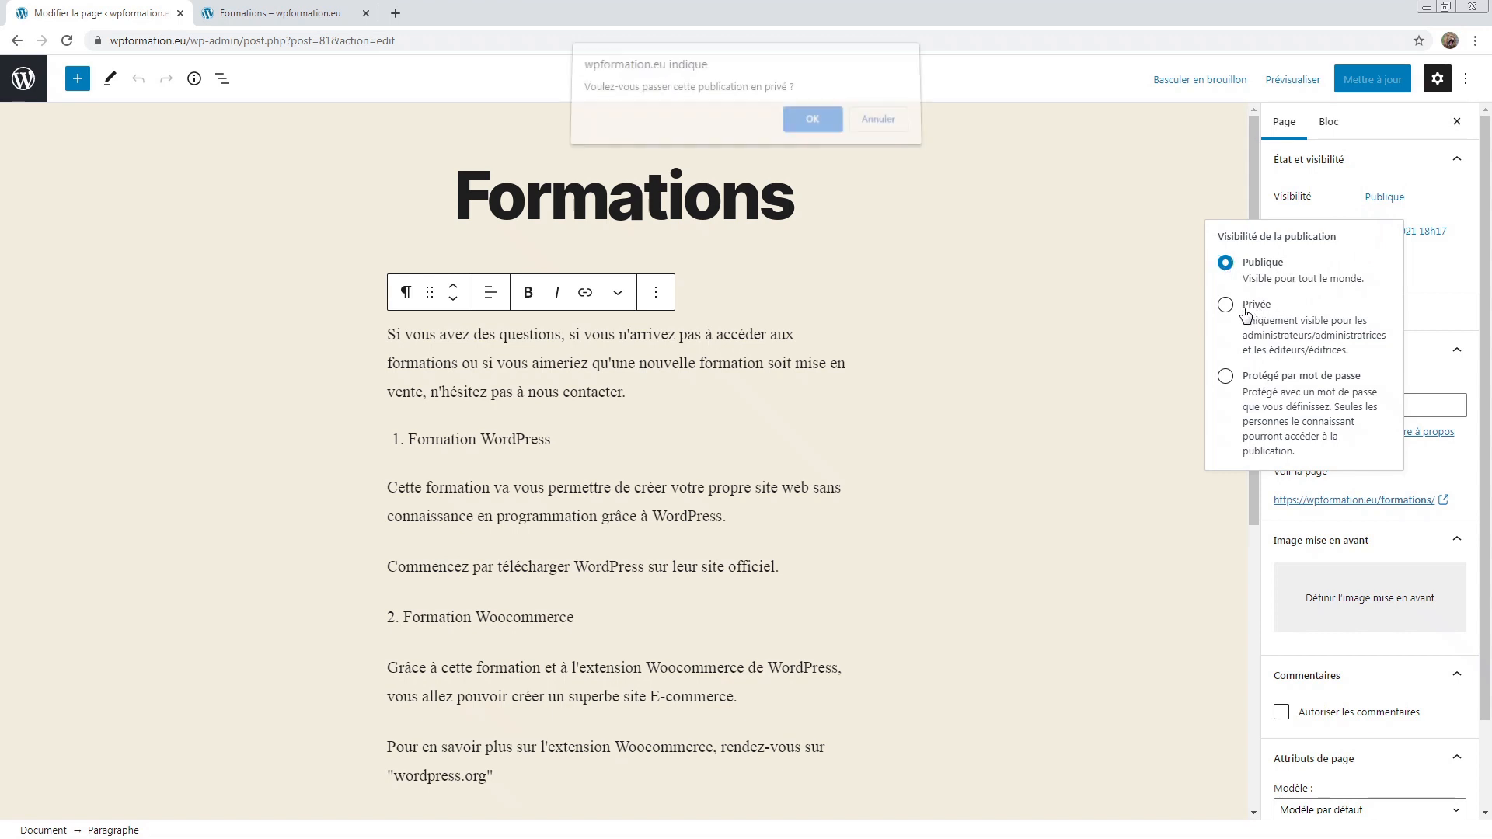
left_click(810, 127)
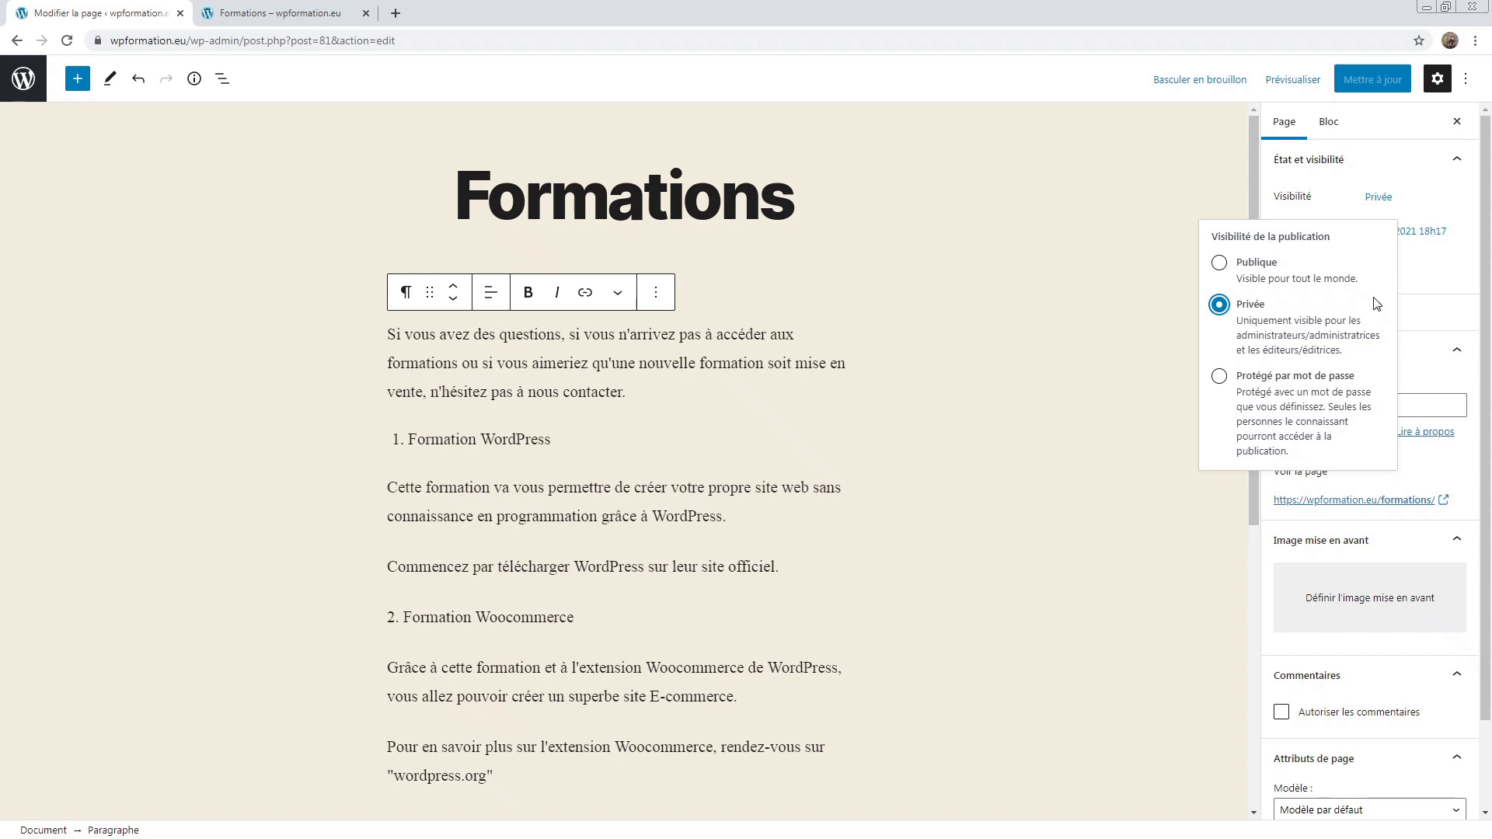
Step: Highlight the Privée description noting only administrateurs and éditeurs can see the page
mouse_move(1240, 332)
left_mouse_down()
mouse_move(1356, 355)
mouse_move(1246, 334)
left_mouse_up()
left_click(1356, 355)
left_click(1243, 336)
left_click_drag(1241, 337, 1287, 352)
left_click(1290, 352)
left_click(1287, 351)
Step: Reload the live page to see the 'Privé : Formations' title, then visit the homepage
left_click(268, 13)
left_click(67, 41)
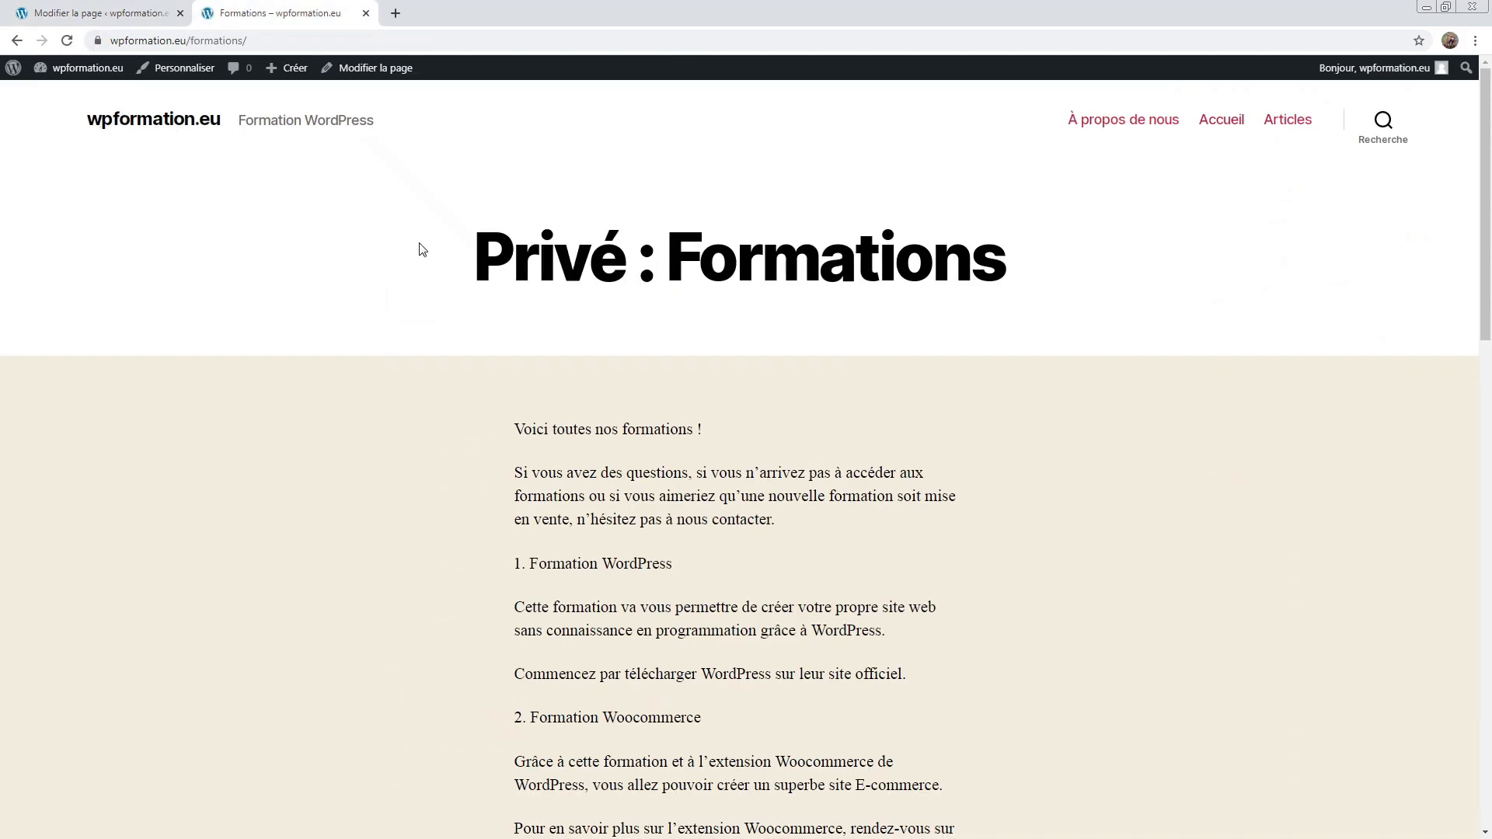
left_click_drag(423, 250, 666, 238)
left_click(666, 238)
left_click(148, 128)
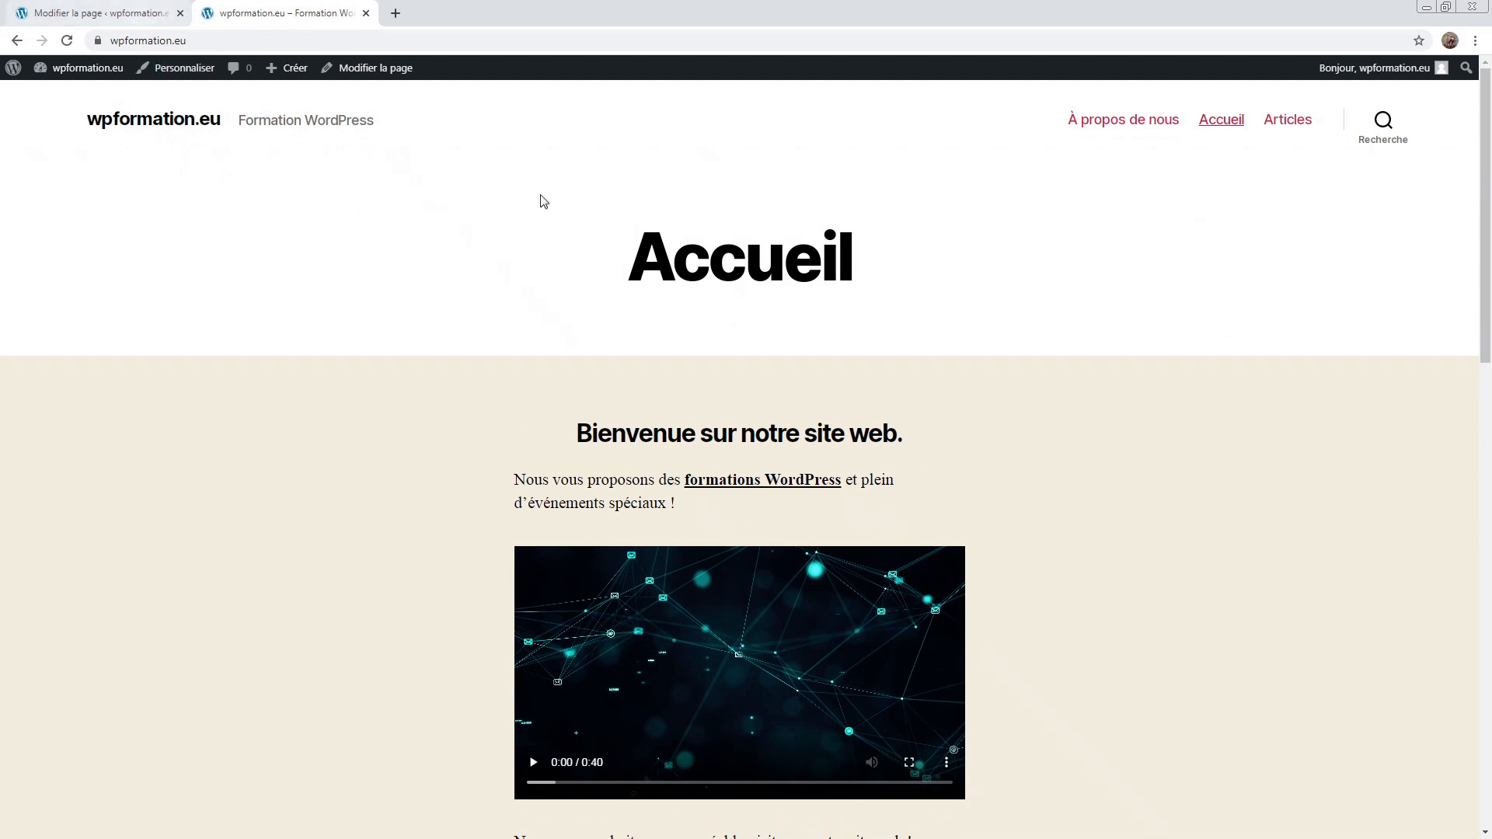
Step: Return to the page editor's visibility choices, eyeing the password-protected option
left_click(111, 6)
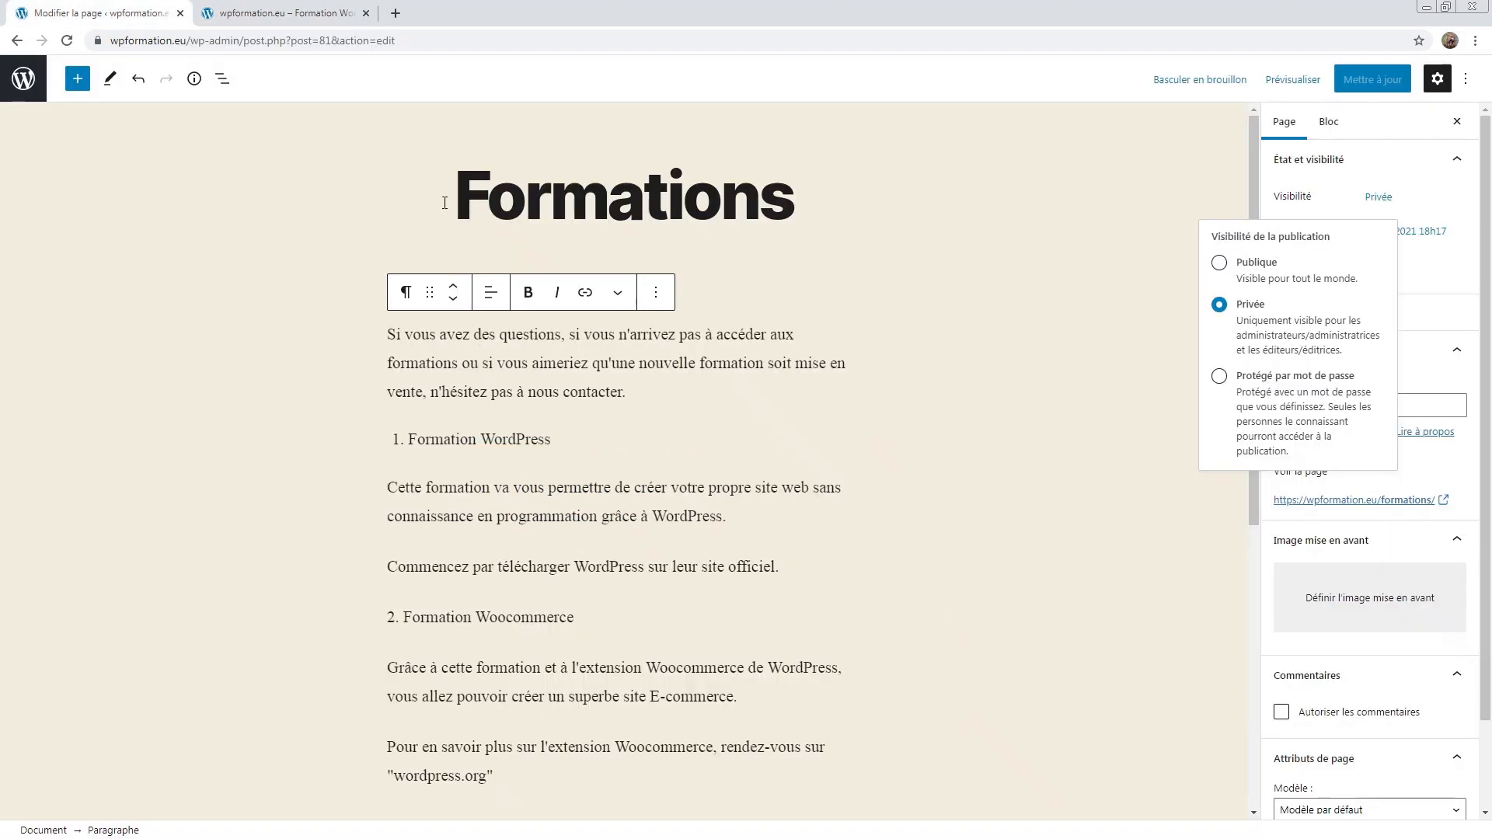
left_click(319, 13)
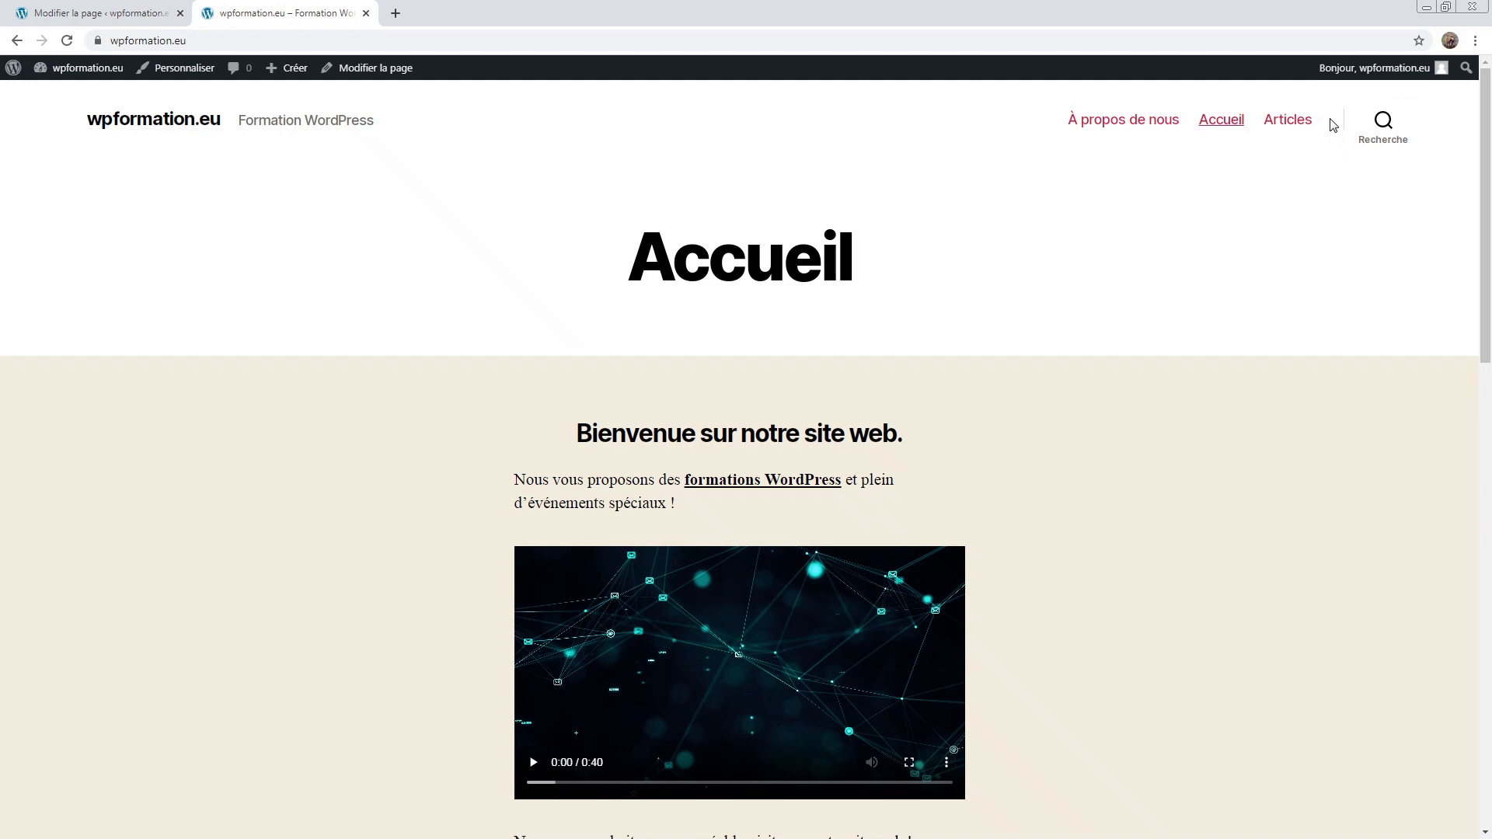
left_click(111, 12)
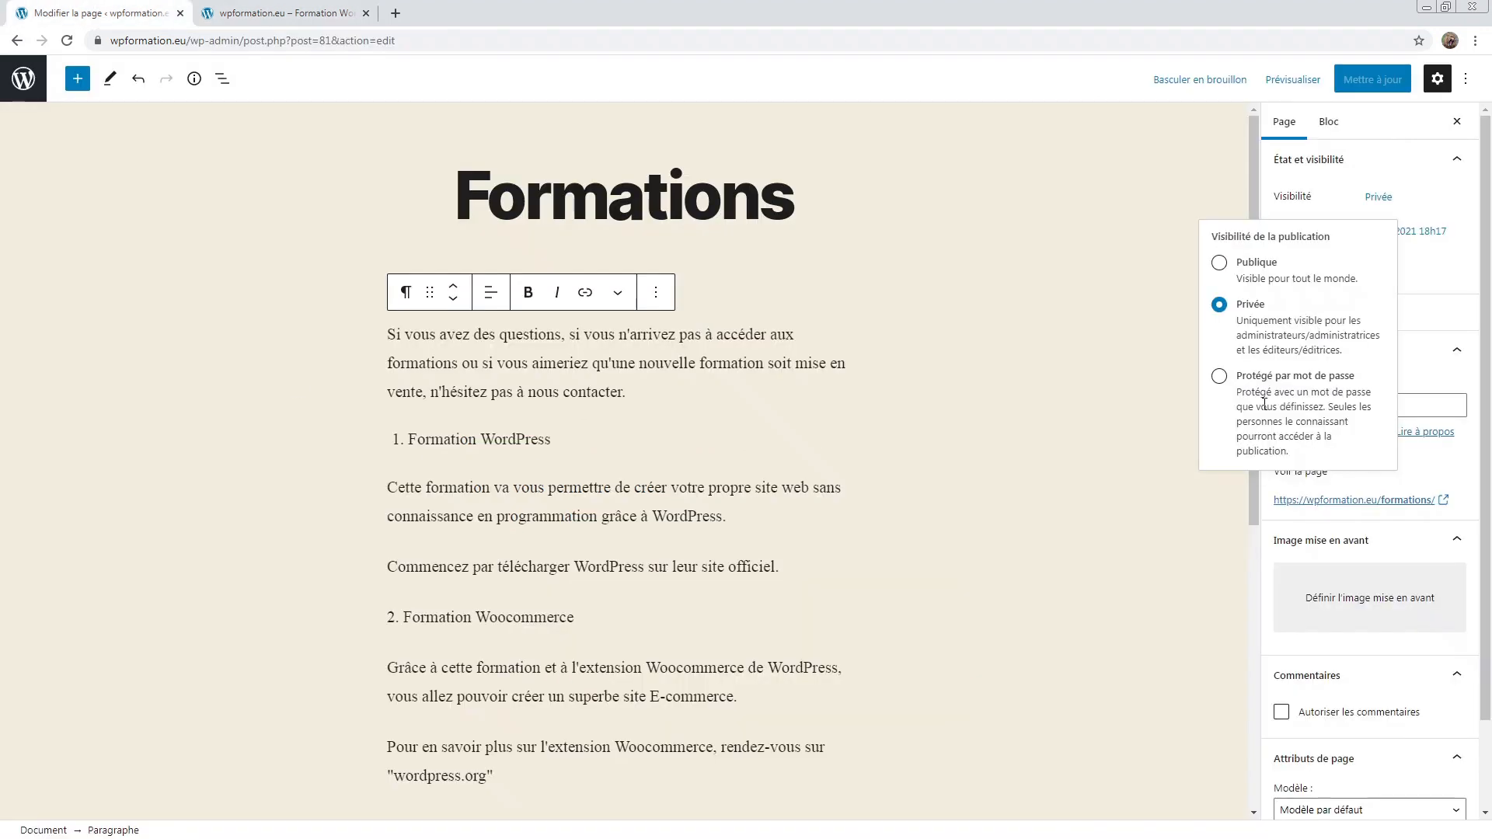
left_click_drag(1235, 379, 1374, 376)
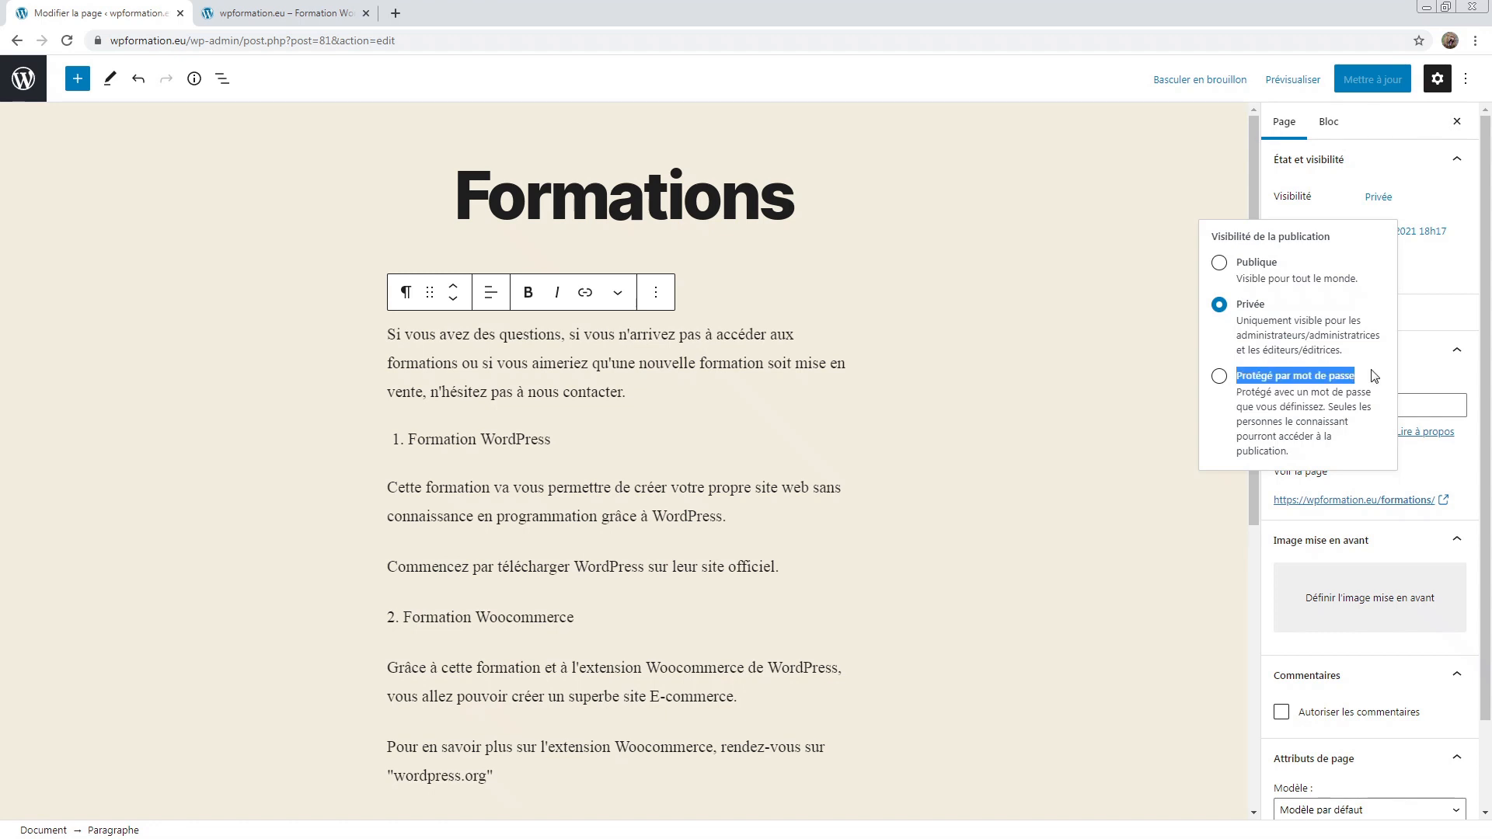
Step: Make the Formations page Protégé par mot de passe with a password, update it, and switch to the site
left_click(1372, 371)
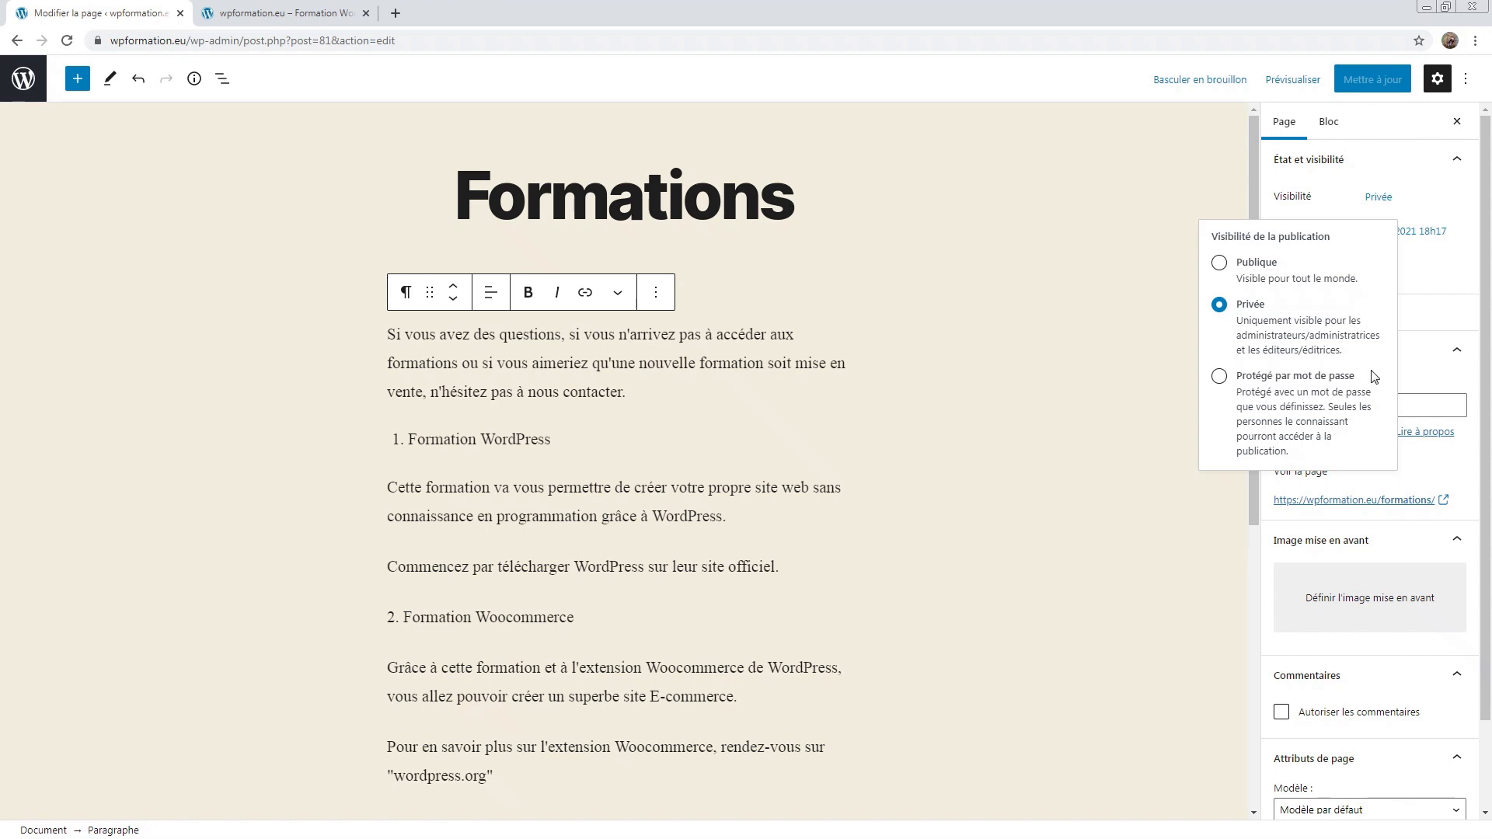
left_click(1220, 376)
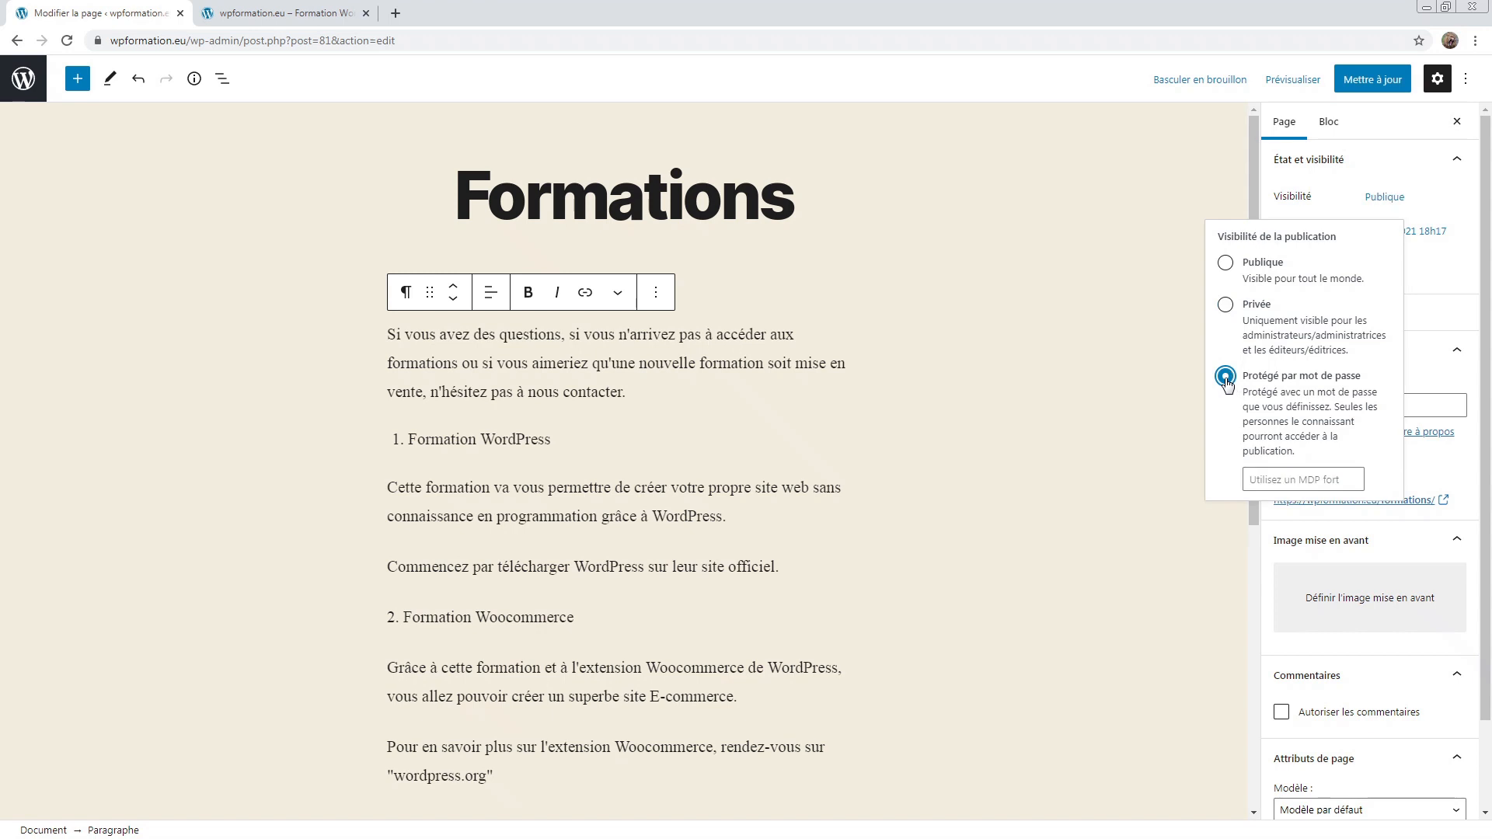
left_click(1296, 475)
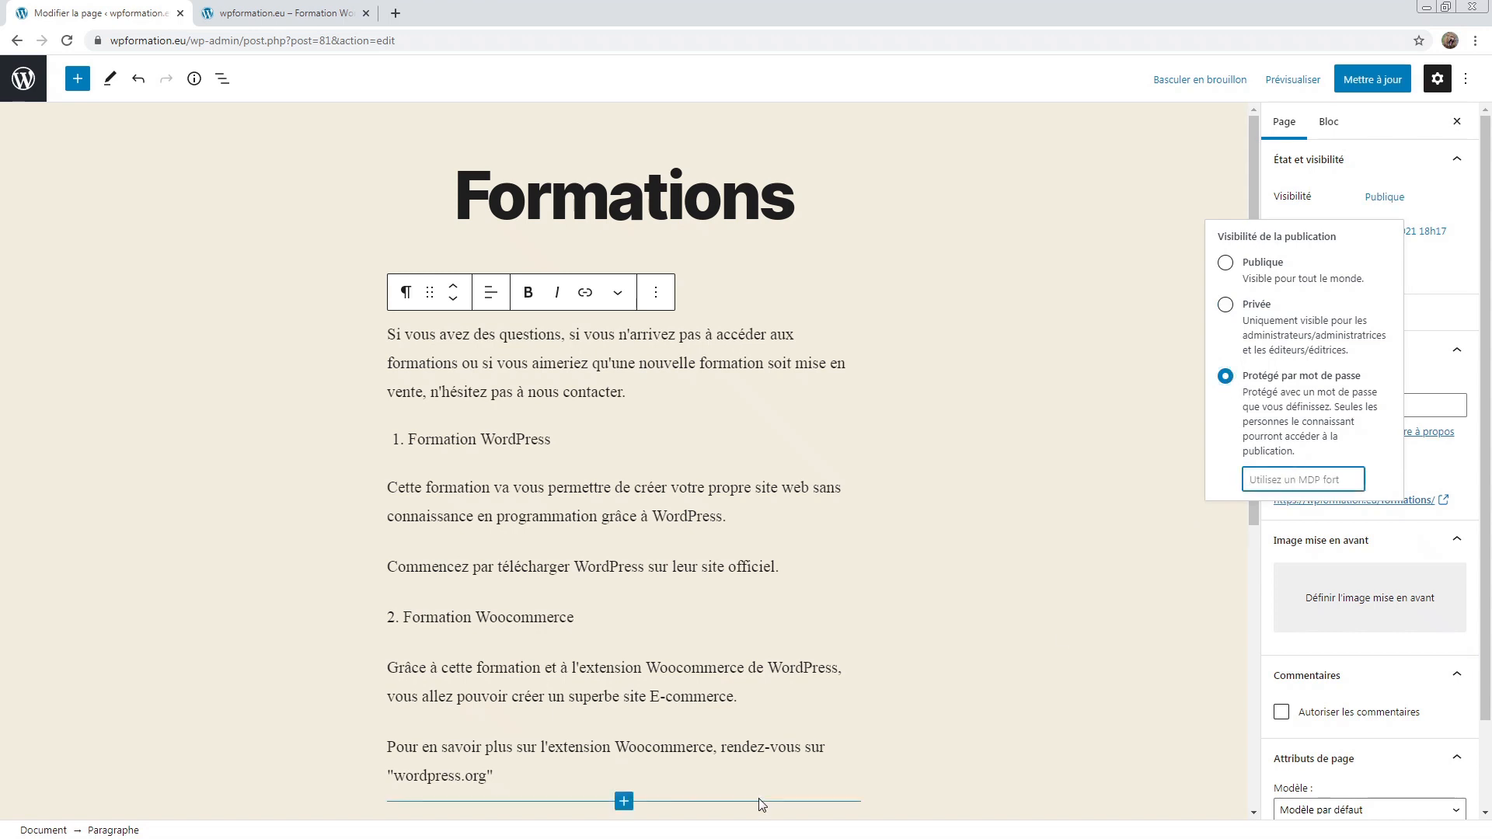
type("123")
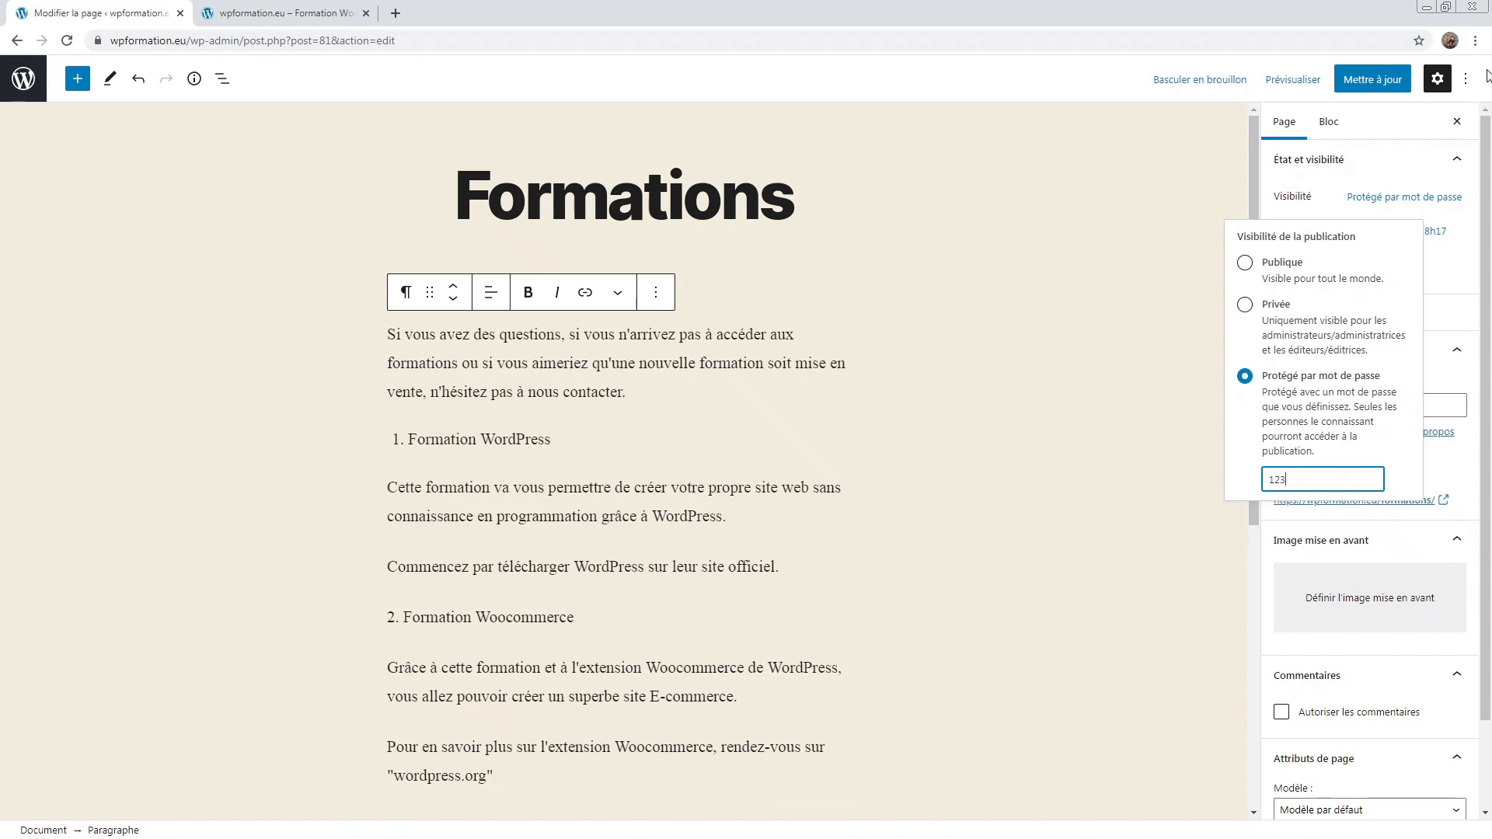
left_click(1372, 79)
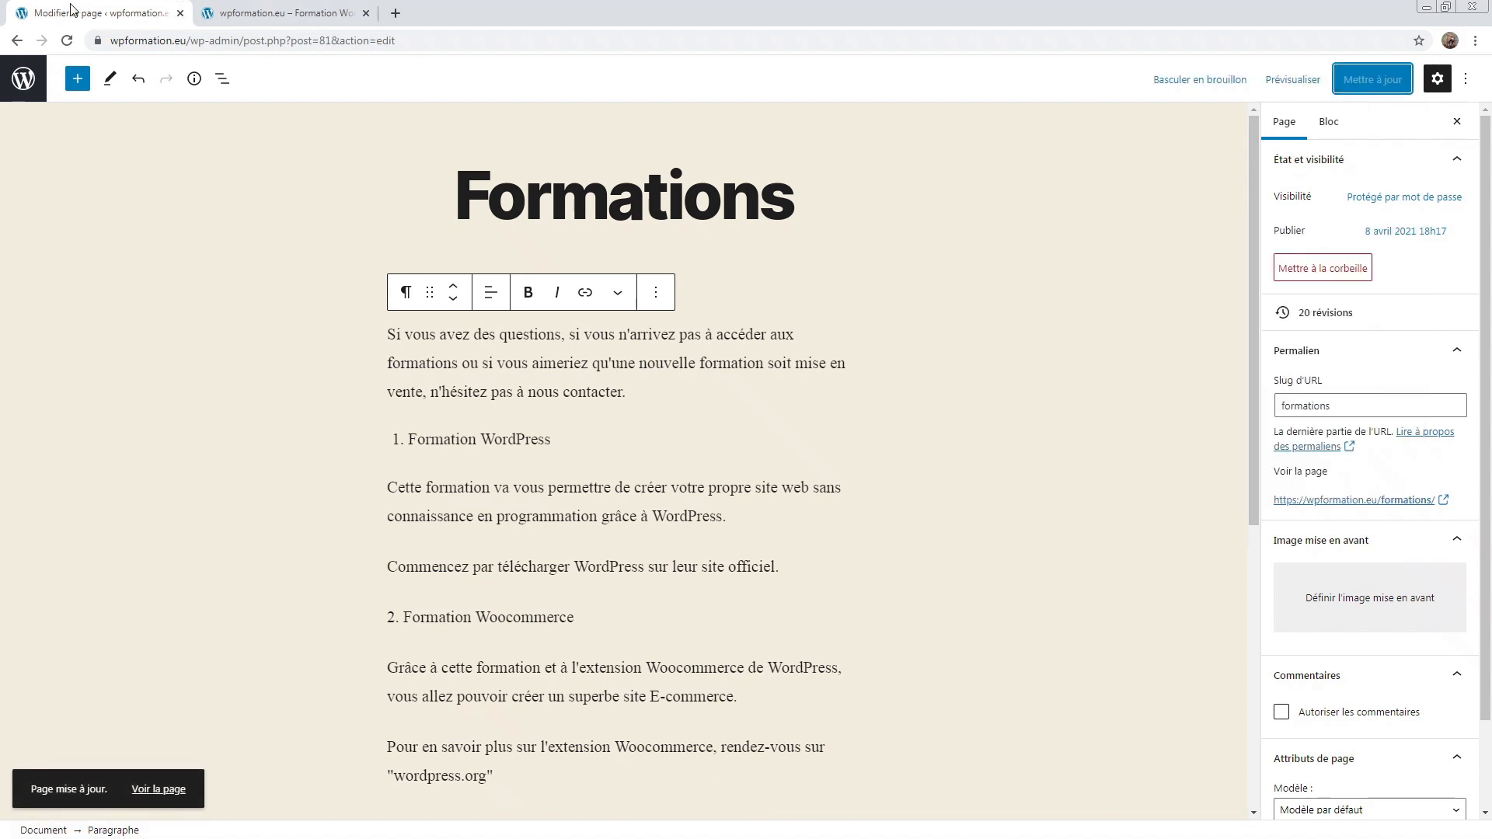
left_click(287, 13)
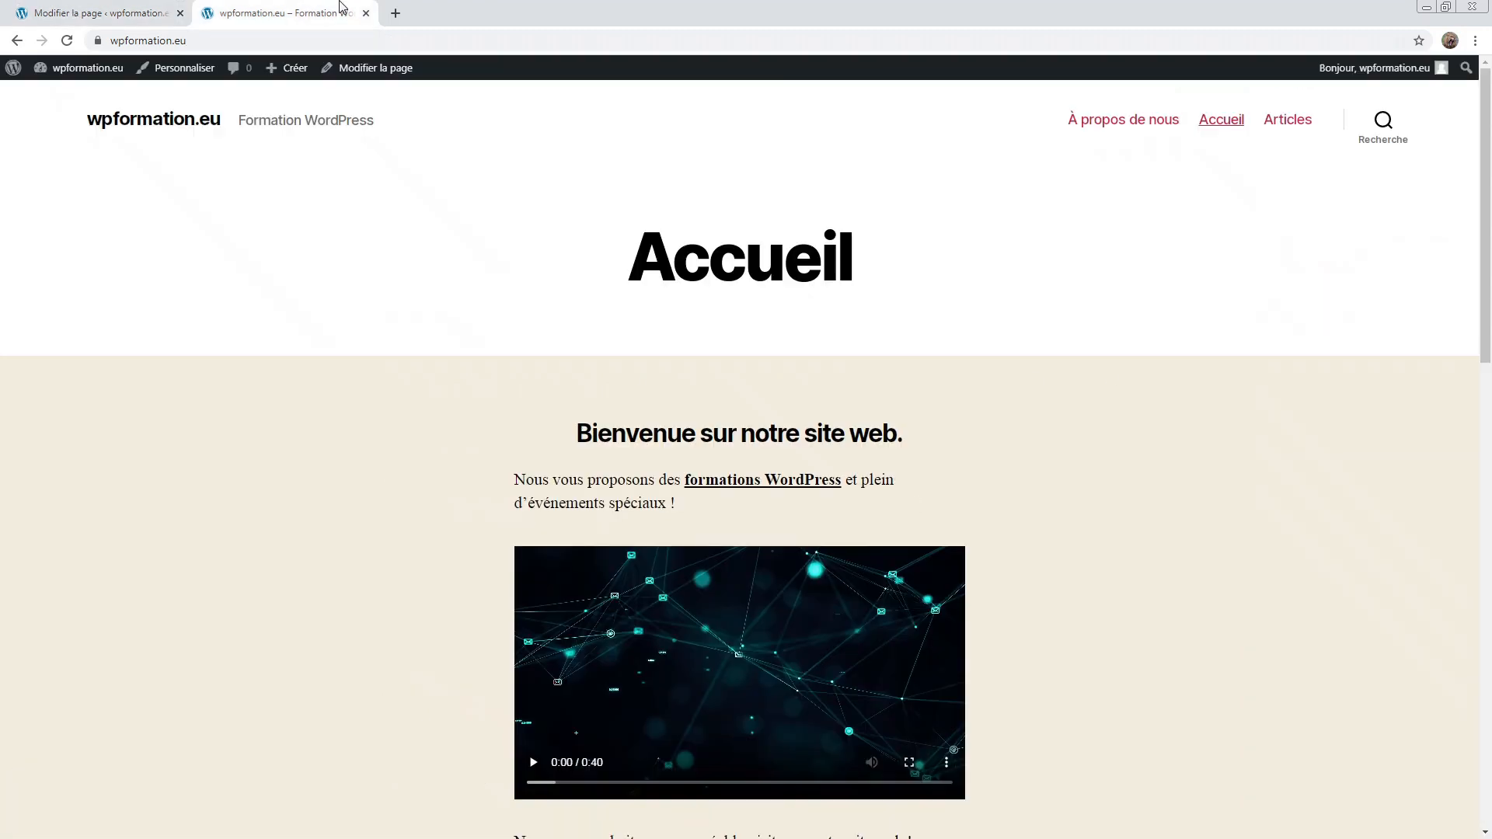
Step: Reload the site, open 'Protégé : Formations' and unlock it by entering the page password
left_click(66, 43)
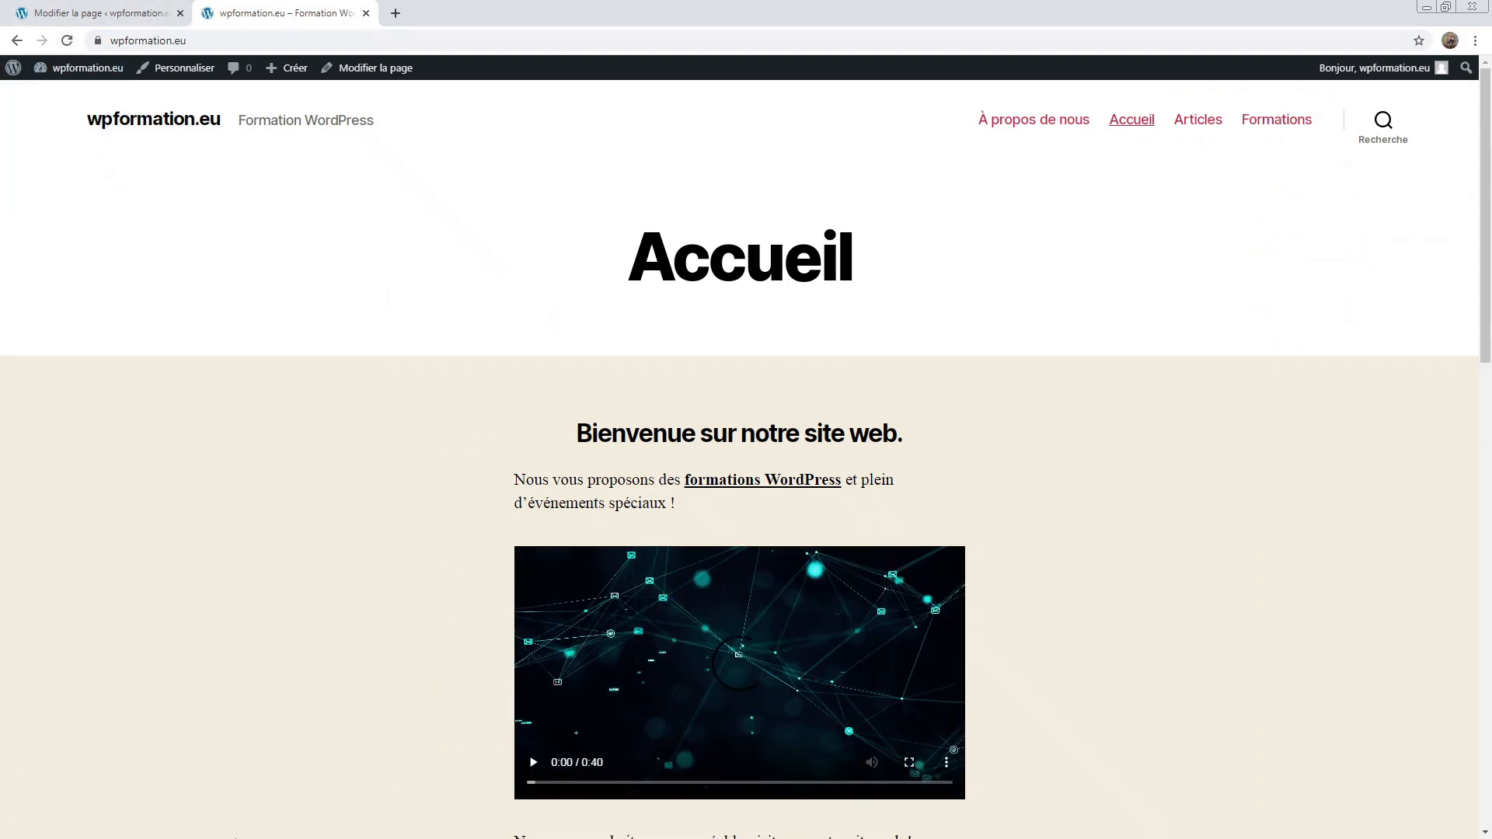
left_click(1278, 120)
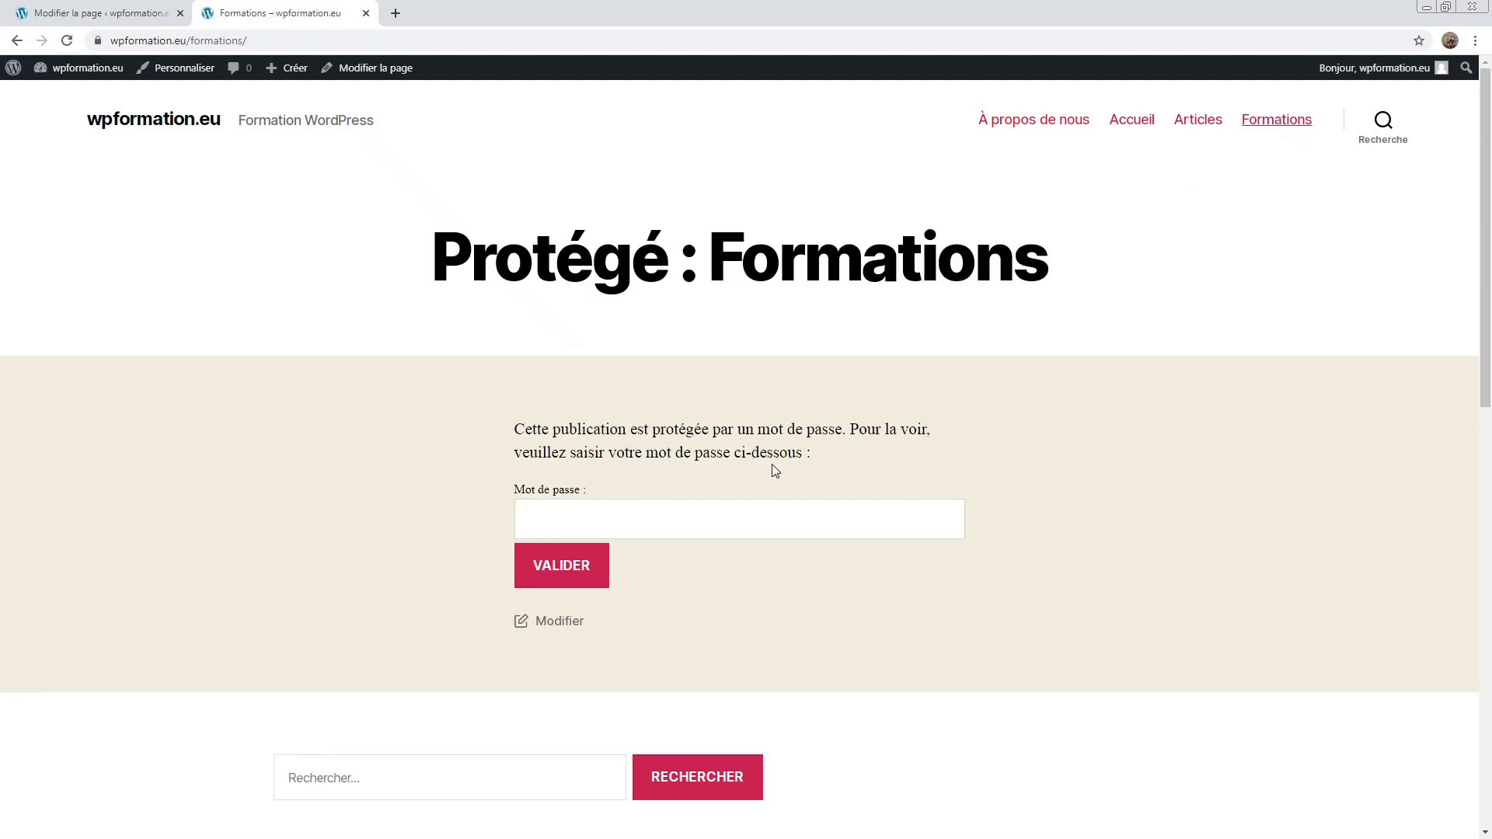
left_click_drag(432, 261, 698, 281)
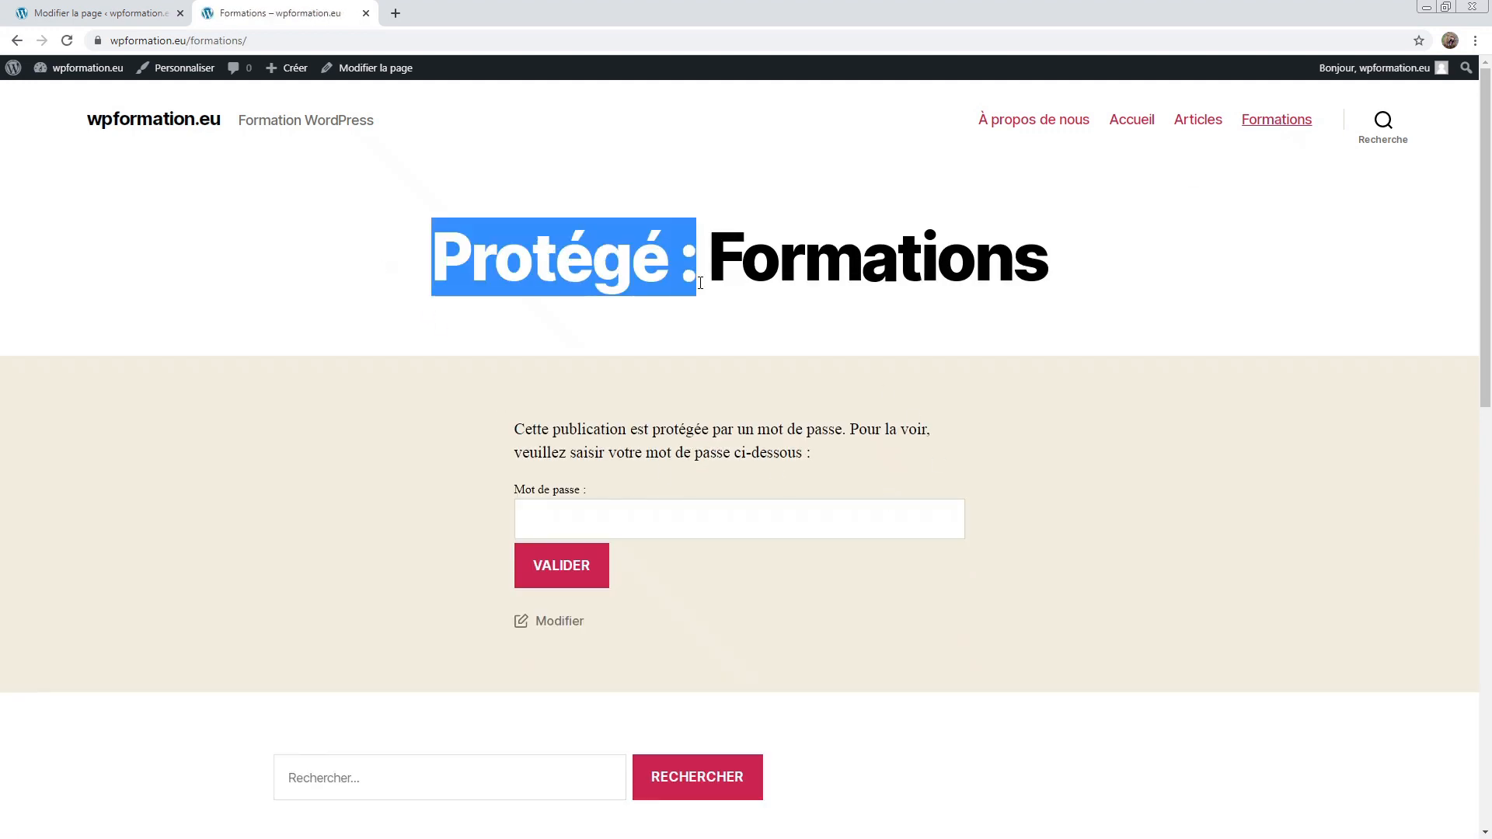
left_click(701, 283)
left_click(617, 521)
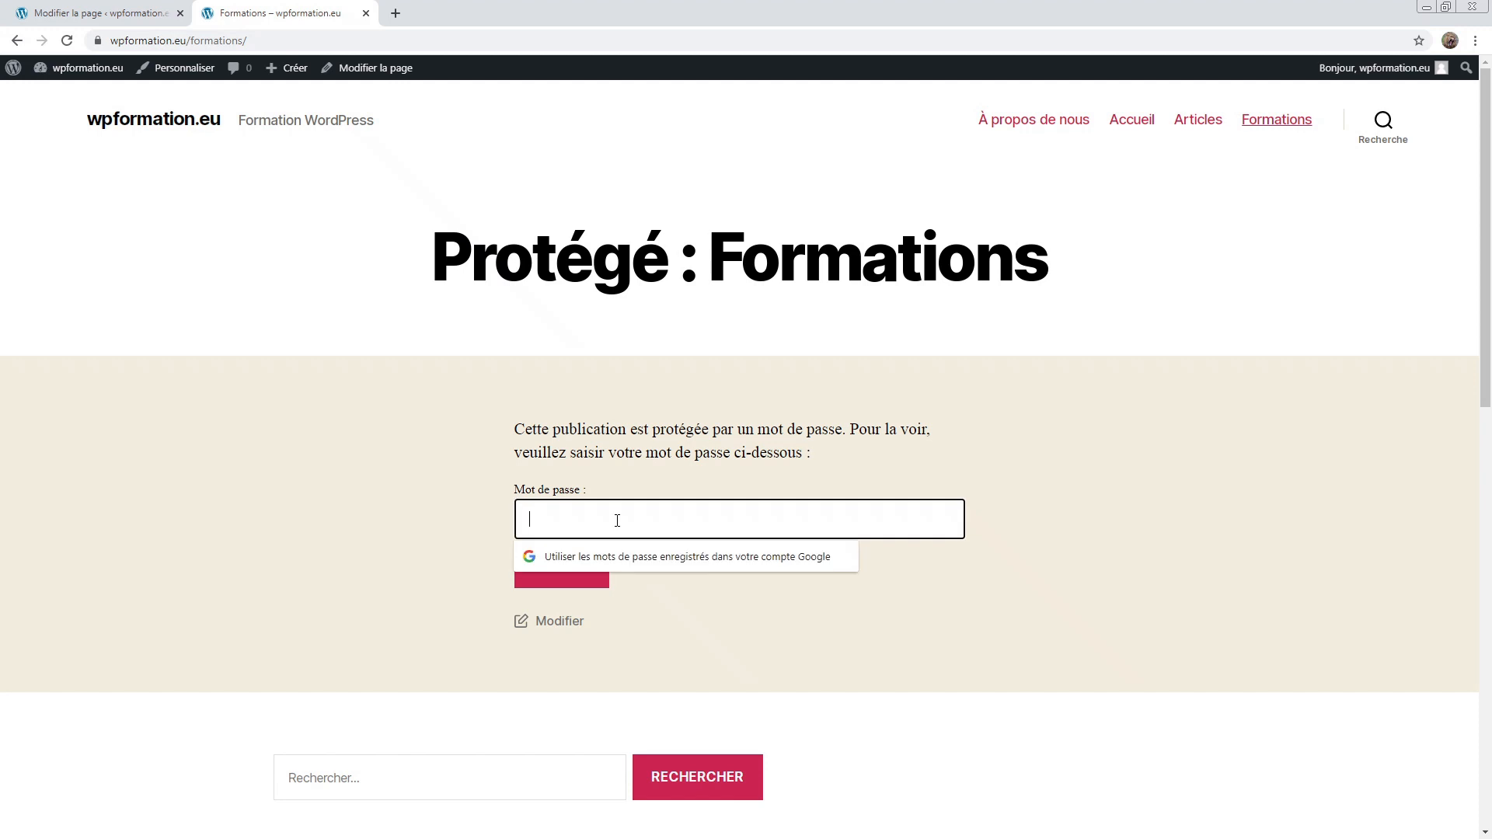
type("ab")
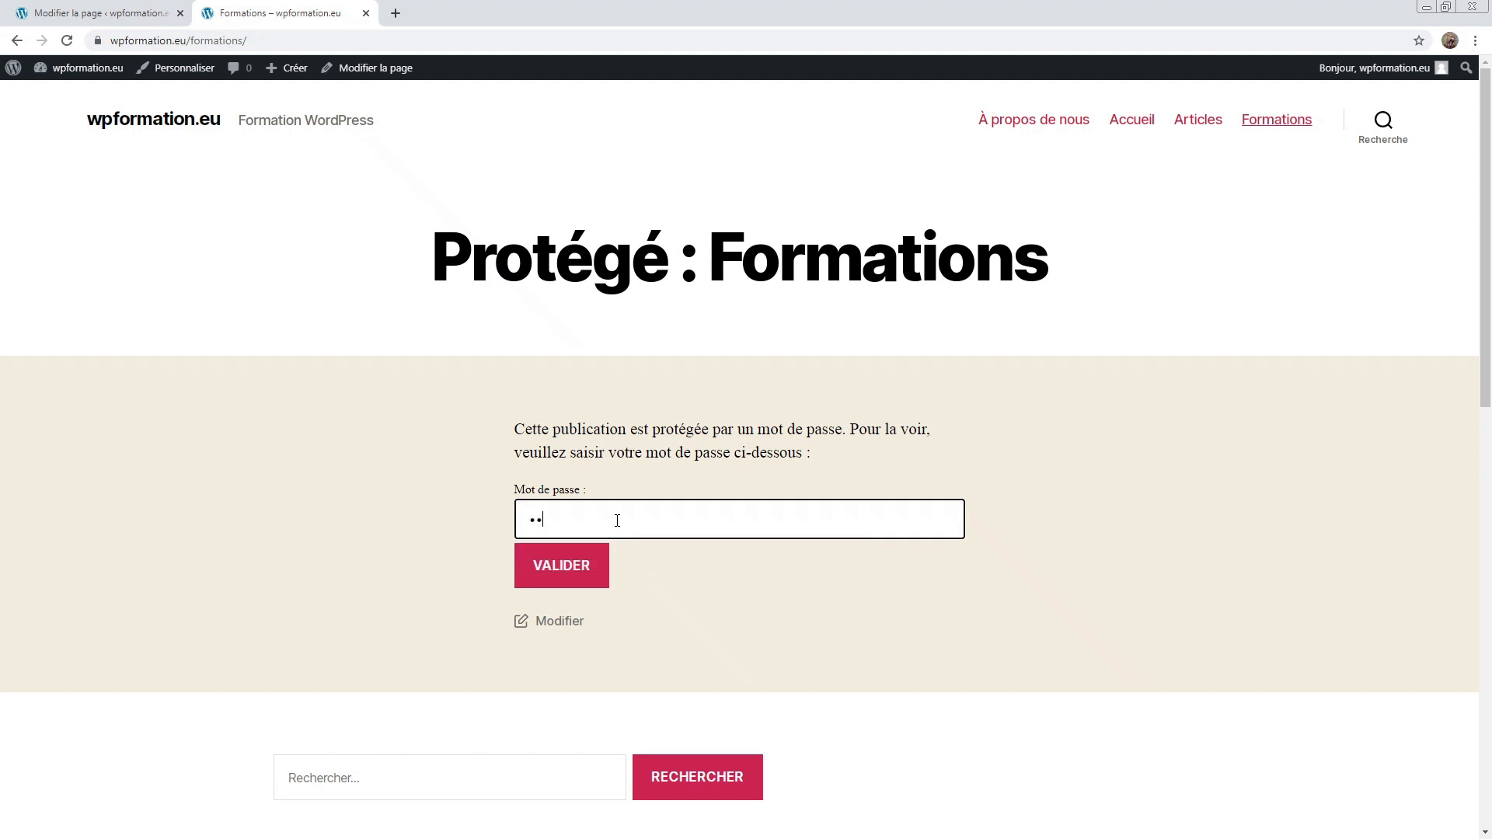
type("c")
left_click(563, 581)
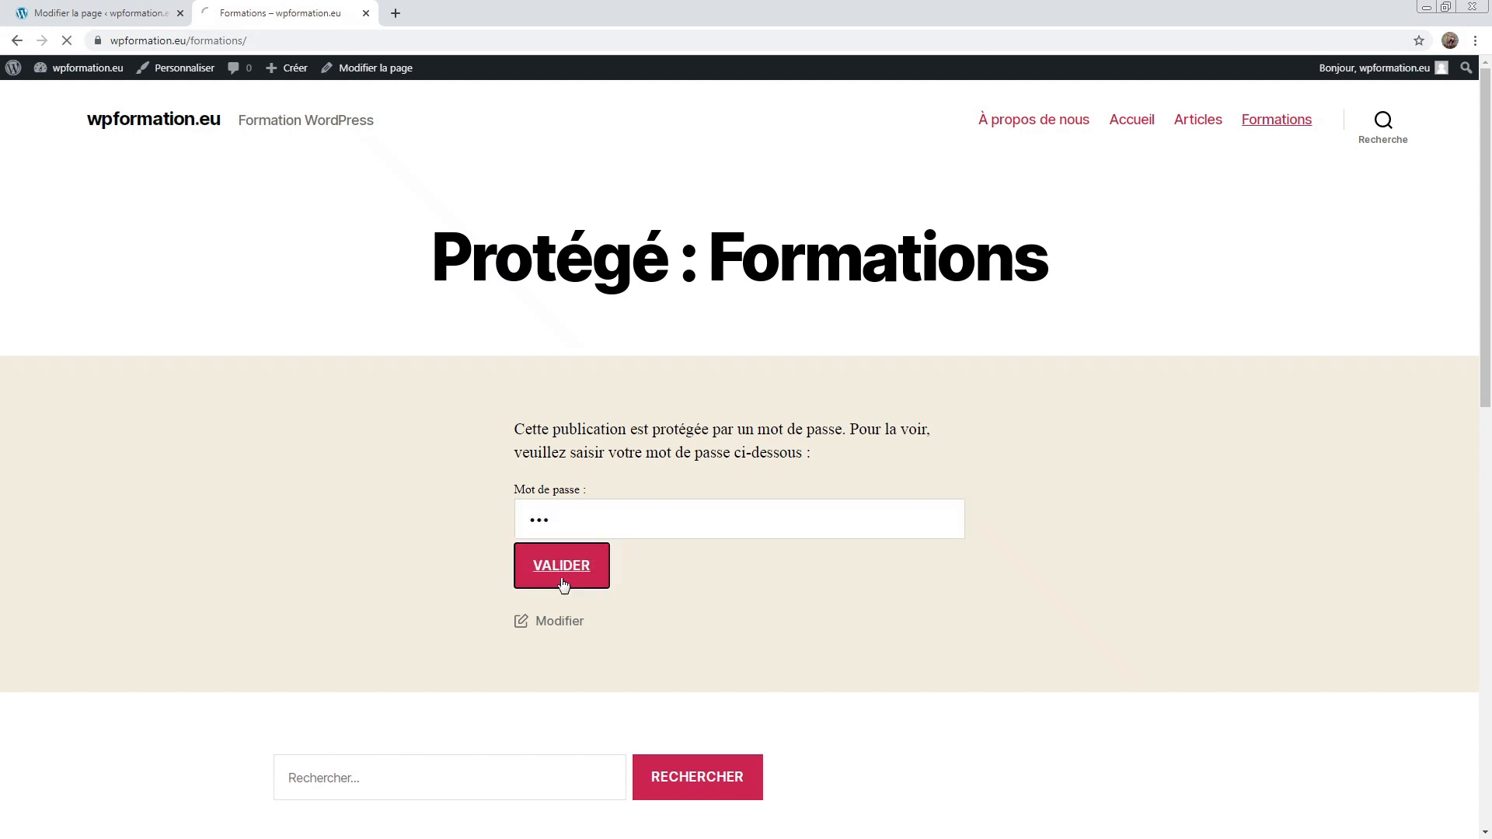
scroll(564, 585, "down", 3)
scroll(564, 580, "down", 5)
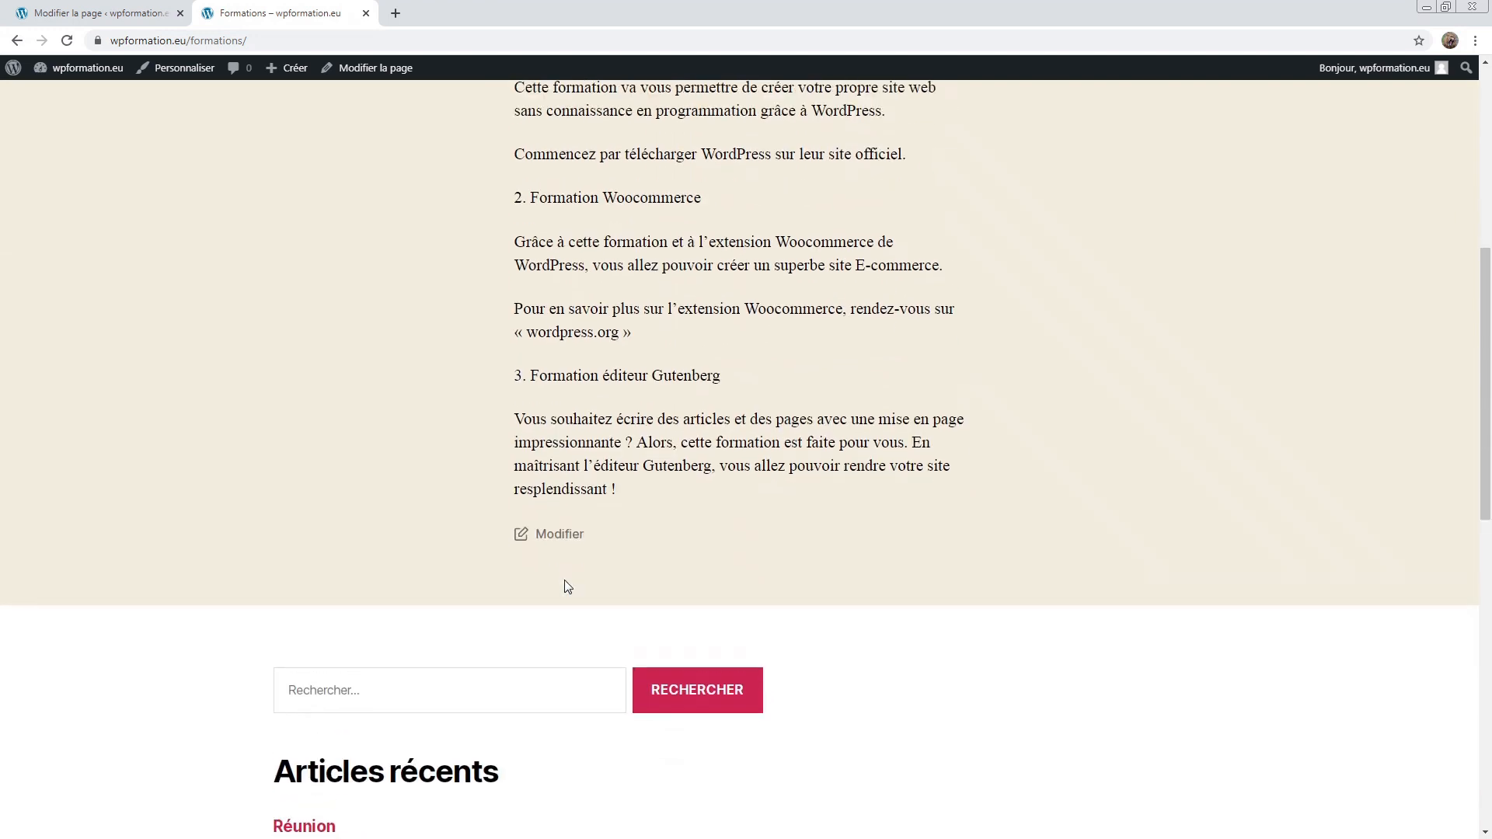
scroll(564, 580, "up", 9)
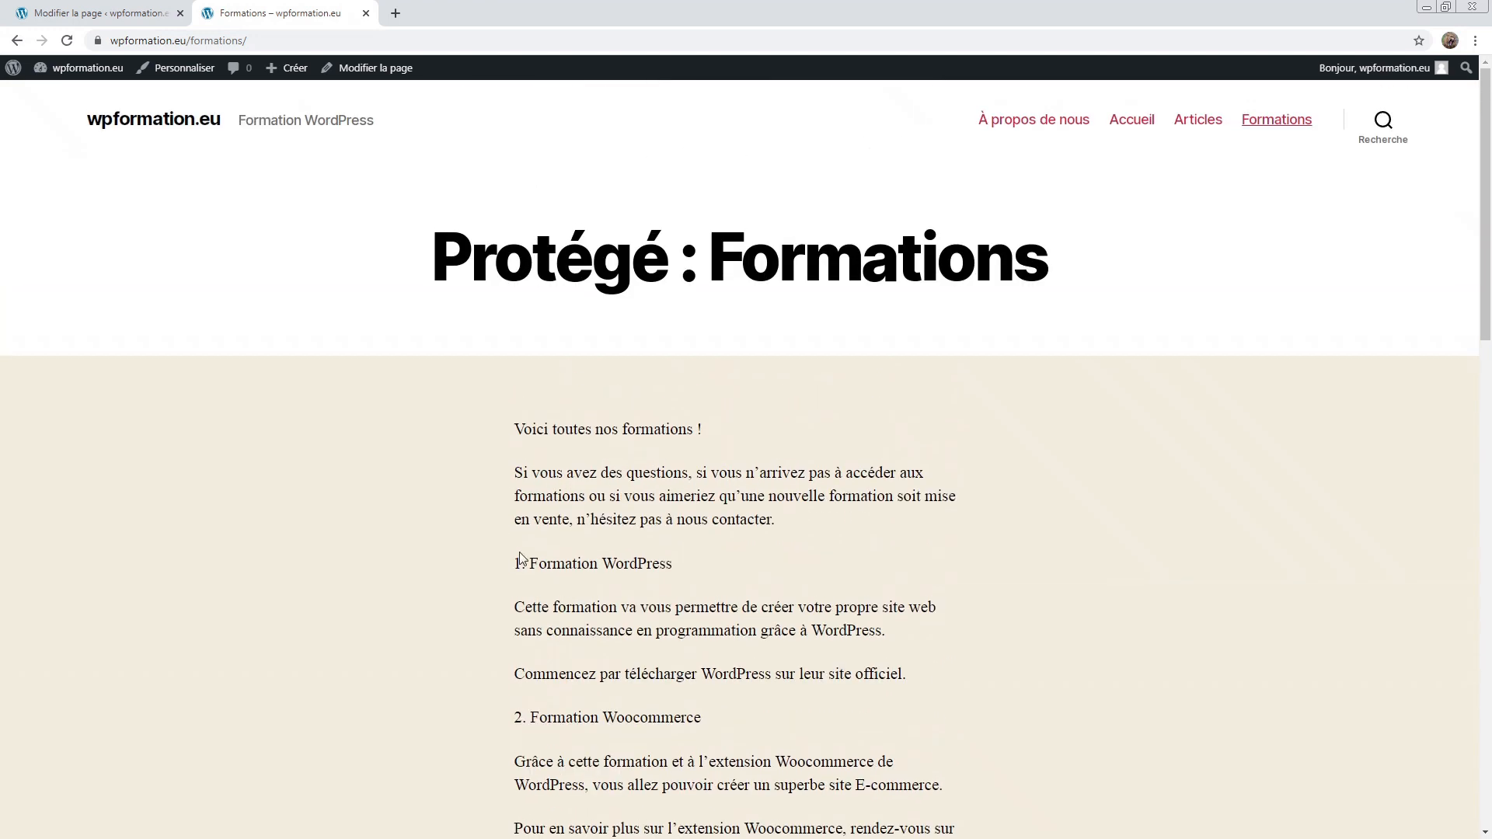
Step: Set the Formations page's visibility back to Publique in the editor
left_click(124, 10)
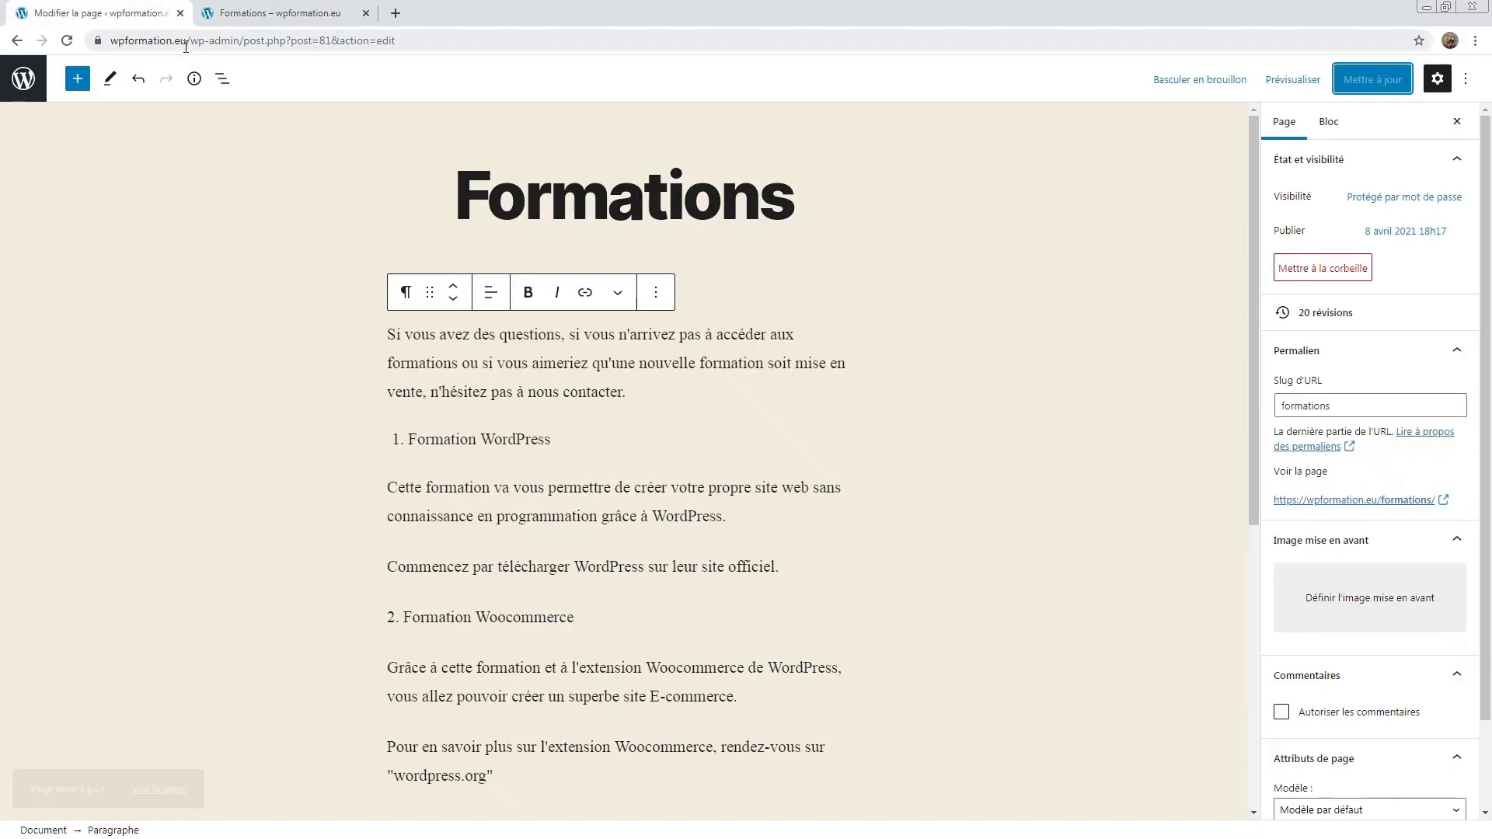
left_click(1373, 200)
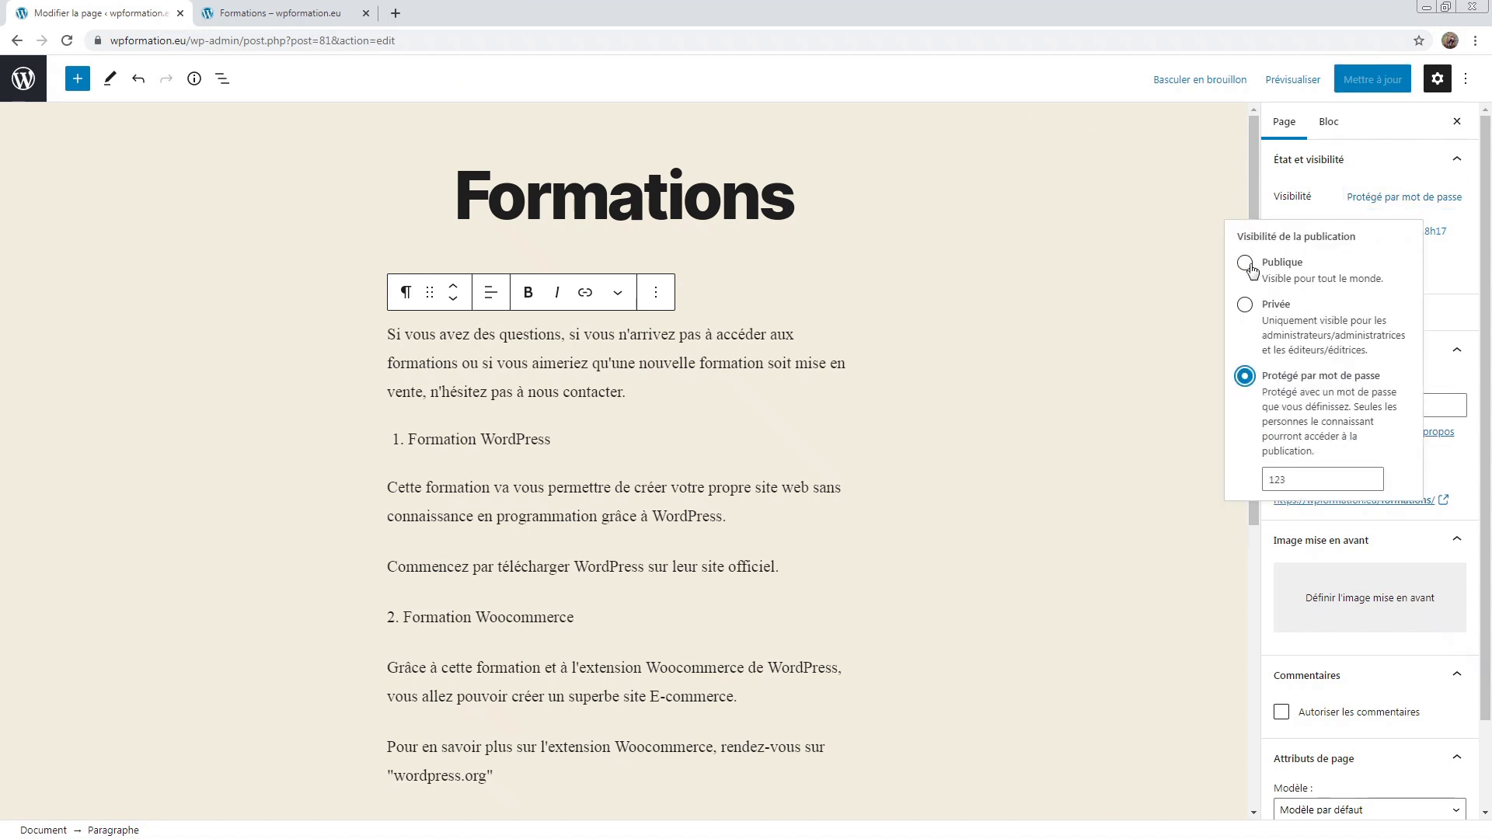
left_click(1246, 264)
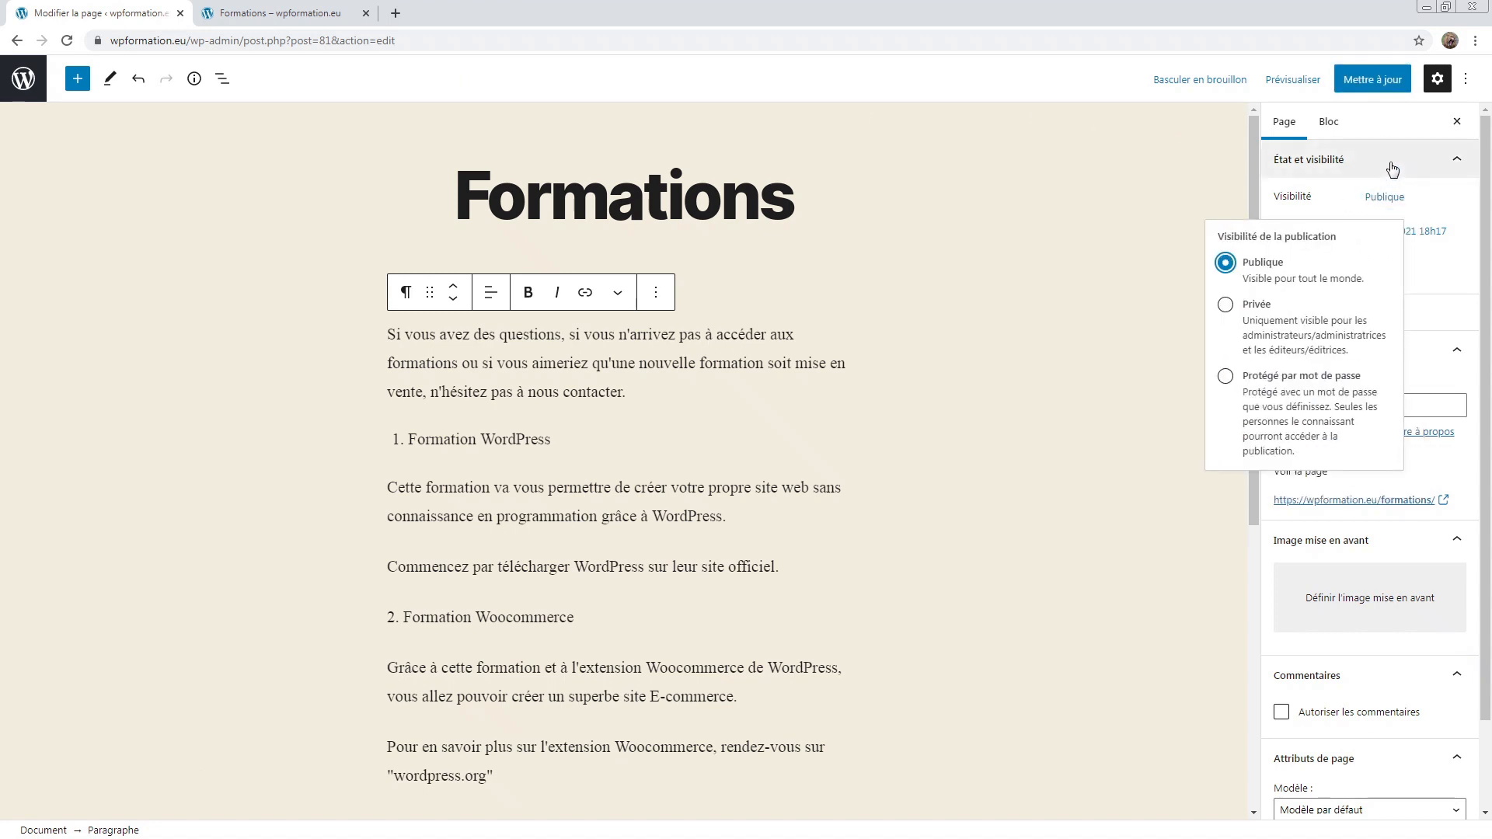
left_click(1323, 209)
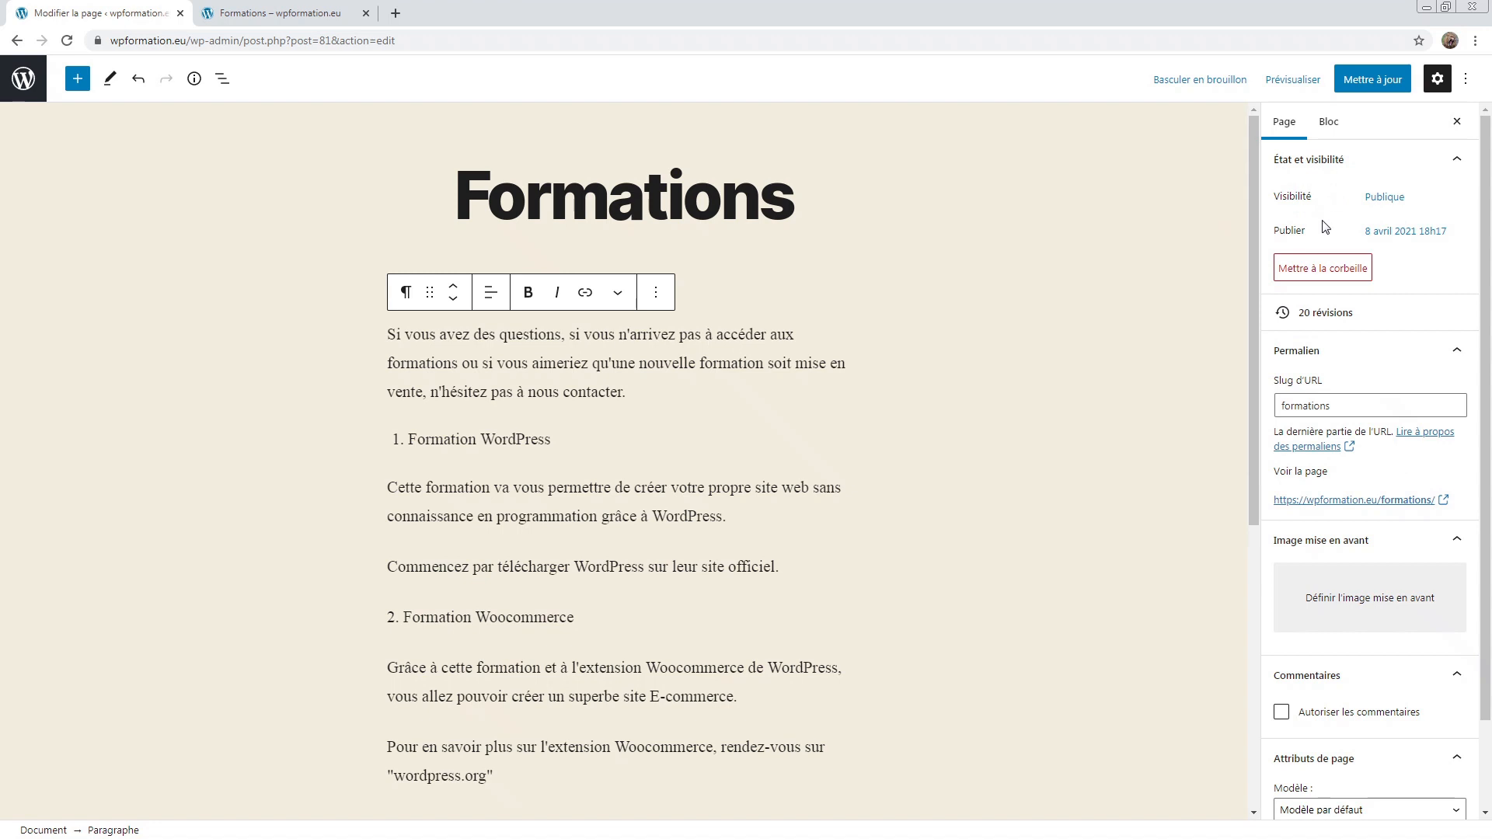
Step: Change the publish date to 15 avril and save the page
left_click_drag(1352, 233, 1452, 233)
left_click(1461, 242)
left_click(1380, 243)
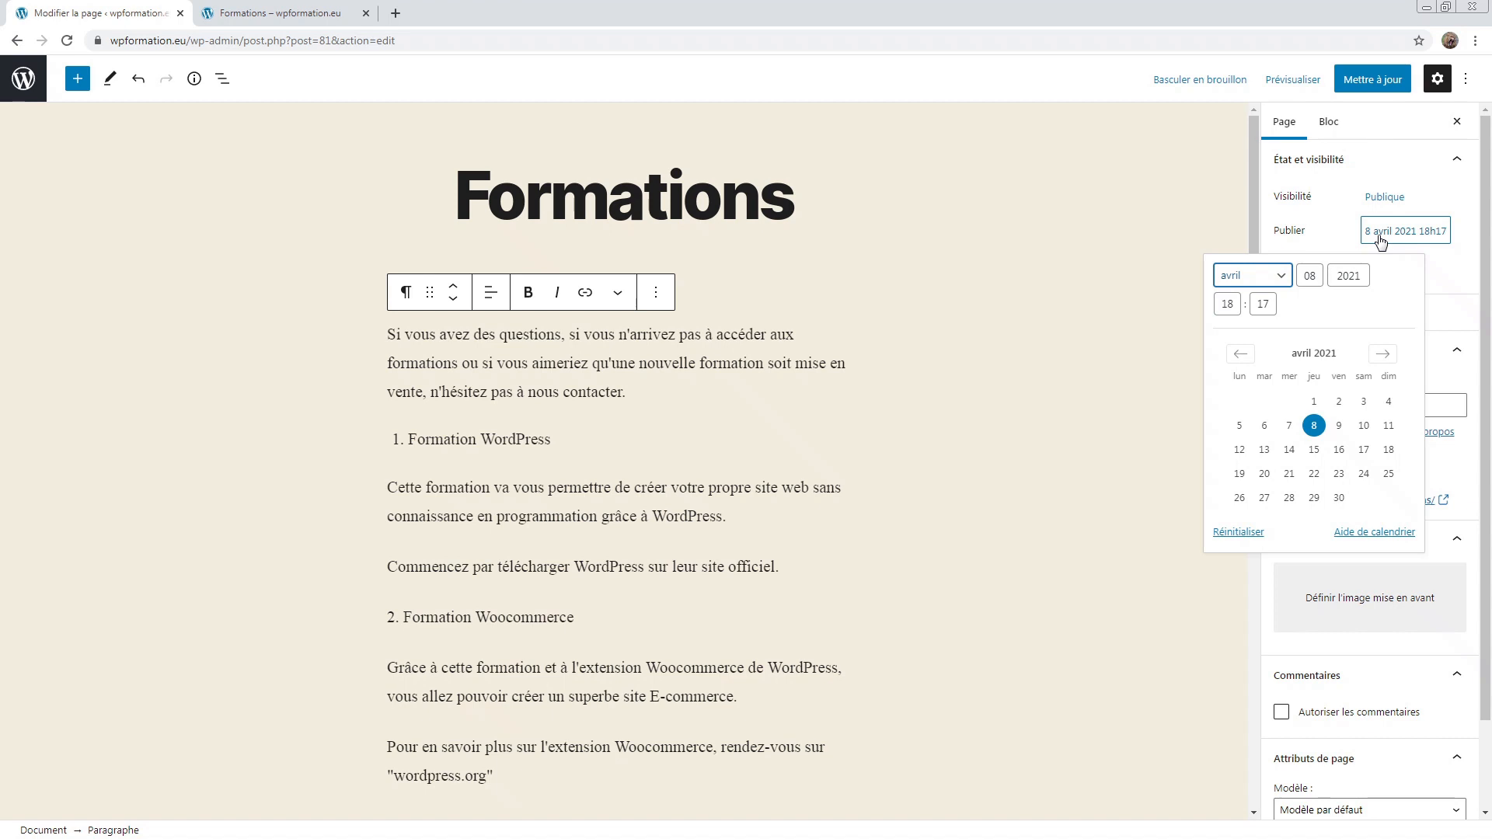
left_click(1314, 449)
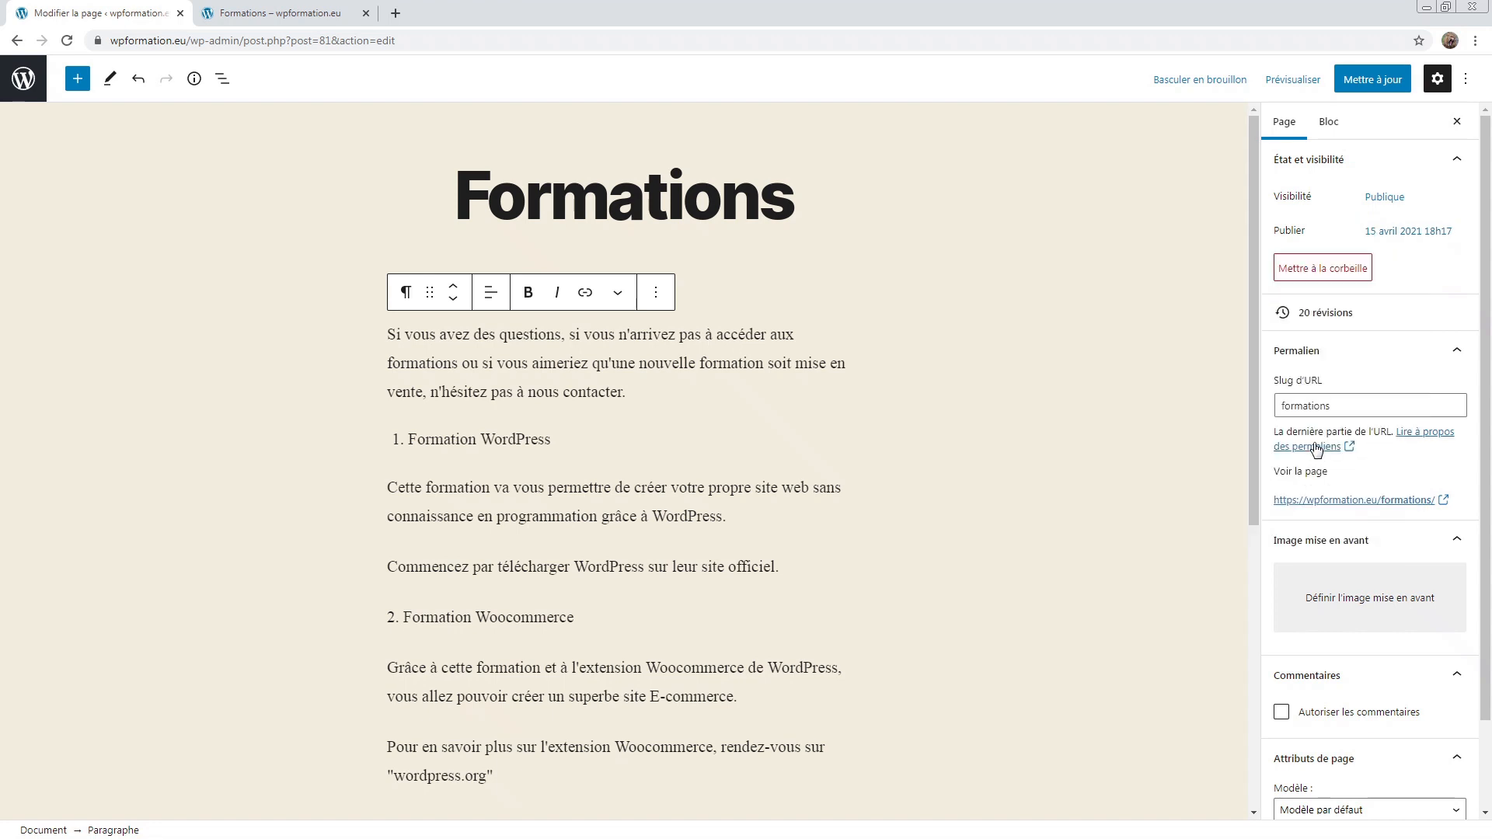
left_click(1354, 81)
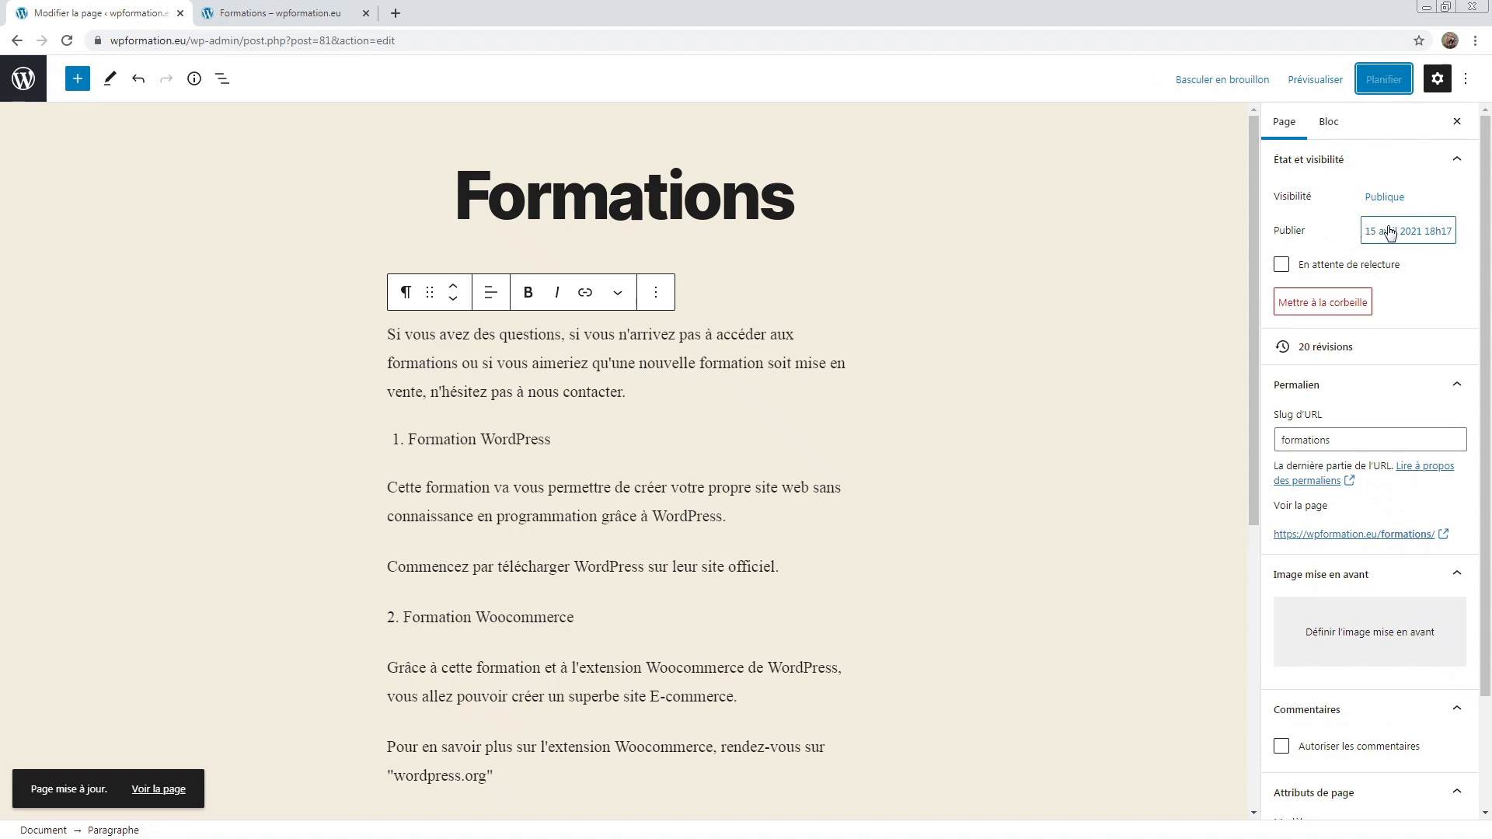
Step: Mark the page as pending review, then remove the pending review status
left_click(1306, 268)
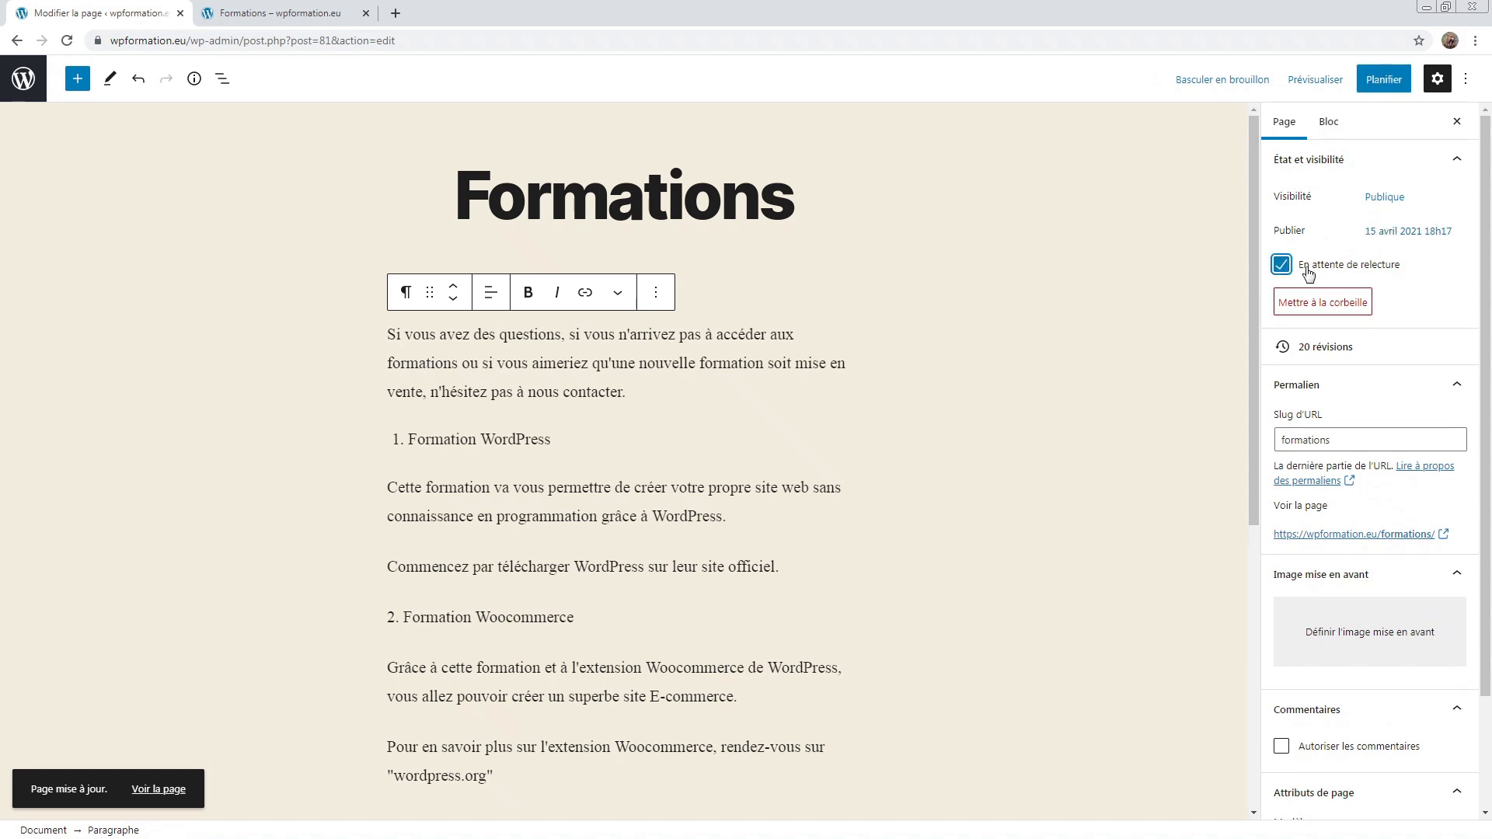
left_click_drag(1299, 266, 1398, 273)
left_click(1397, 274)
mouse_move(1299, 266)
left_mouse_down()
mouse_move(1403, 278)
mouse_move(1305, 280)
left_mouse_up()
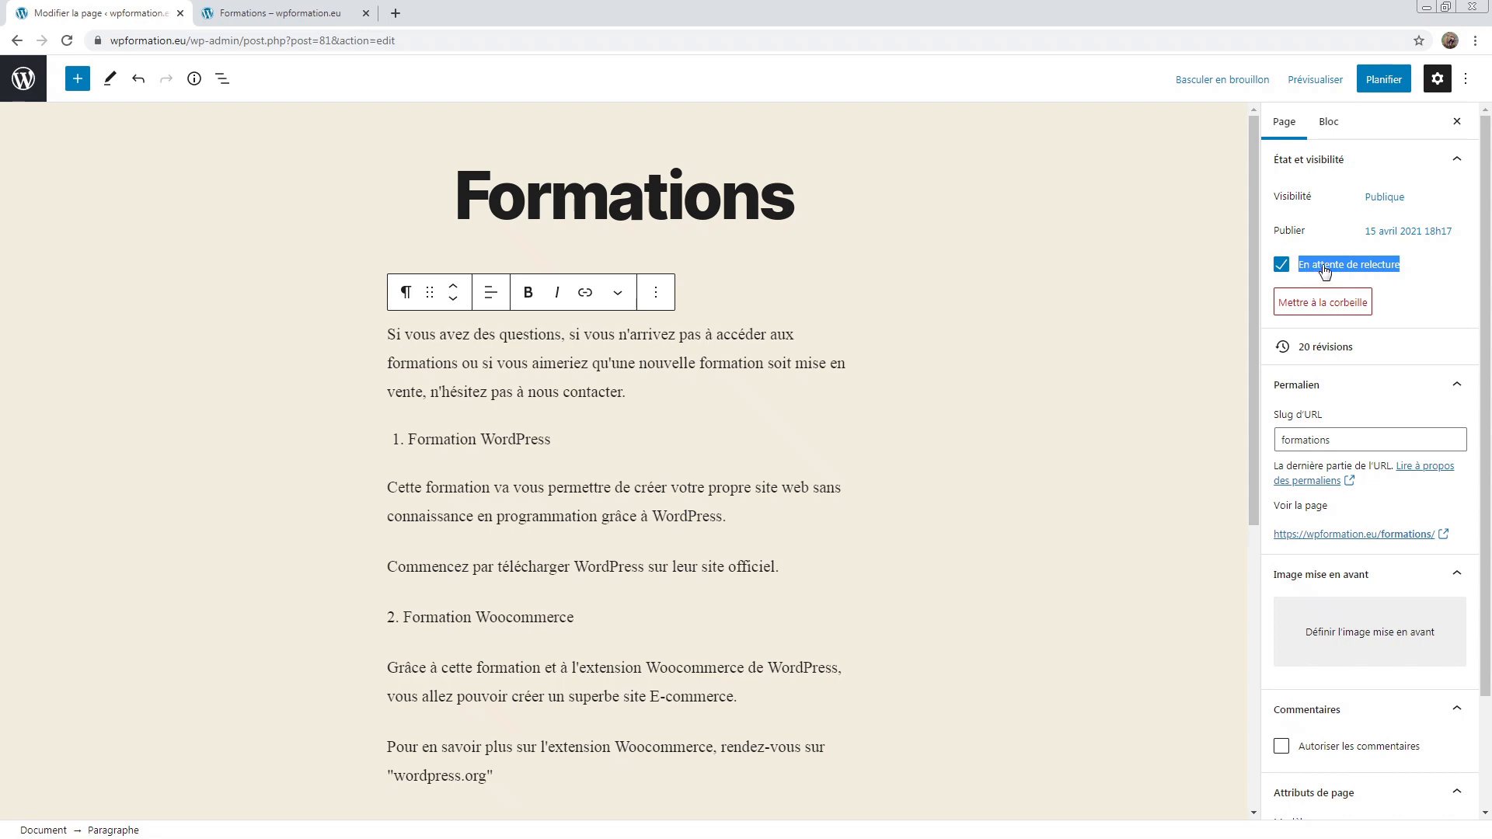
left_click(1325, 268)
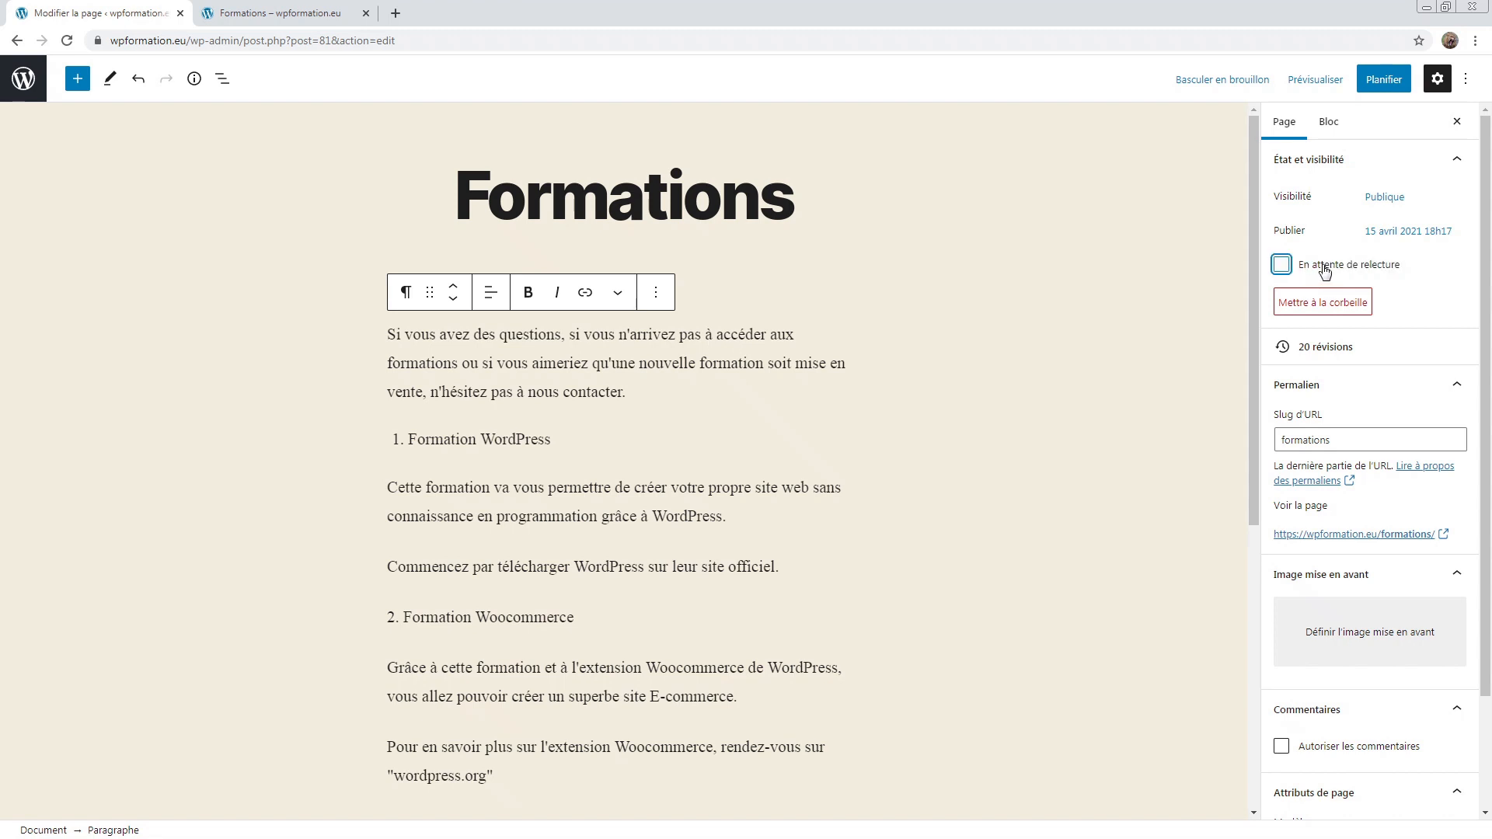
Step: Set the publish date back to 8 avril 2021 18h17 and publish the page
left_click(1411, 233)
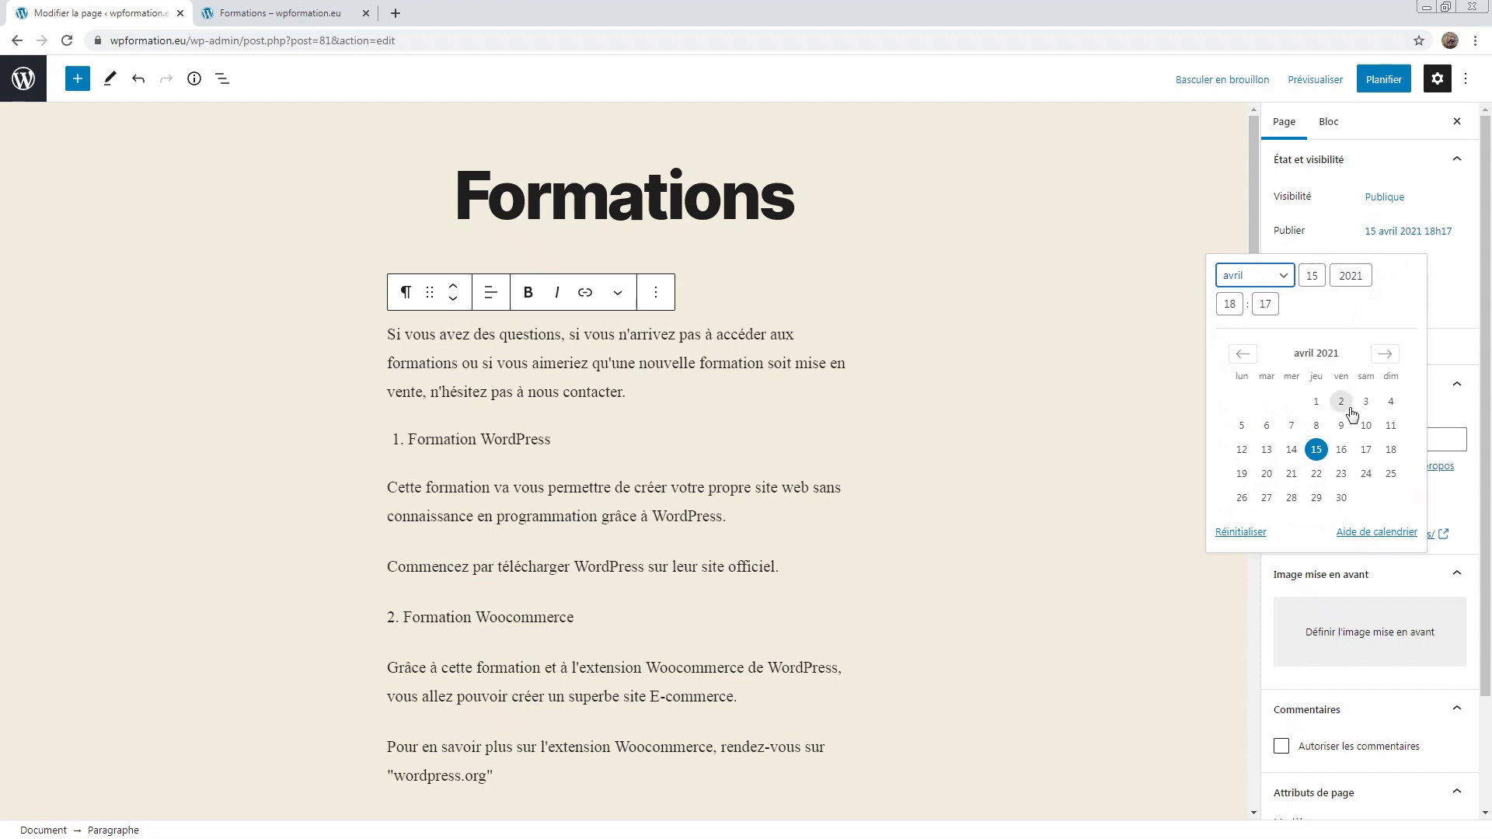
left_click(1318, 425)
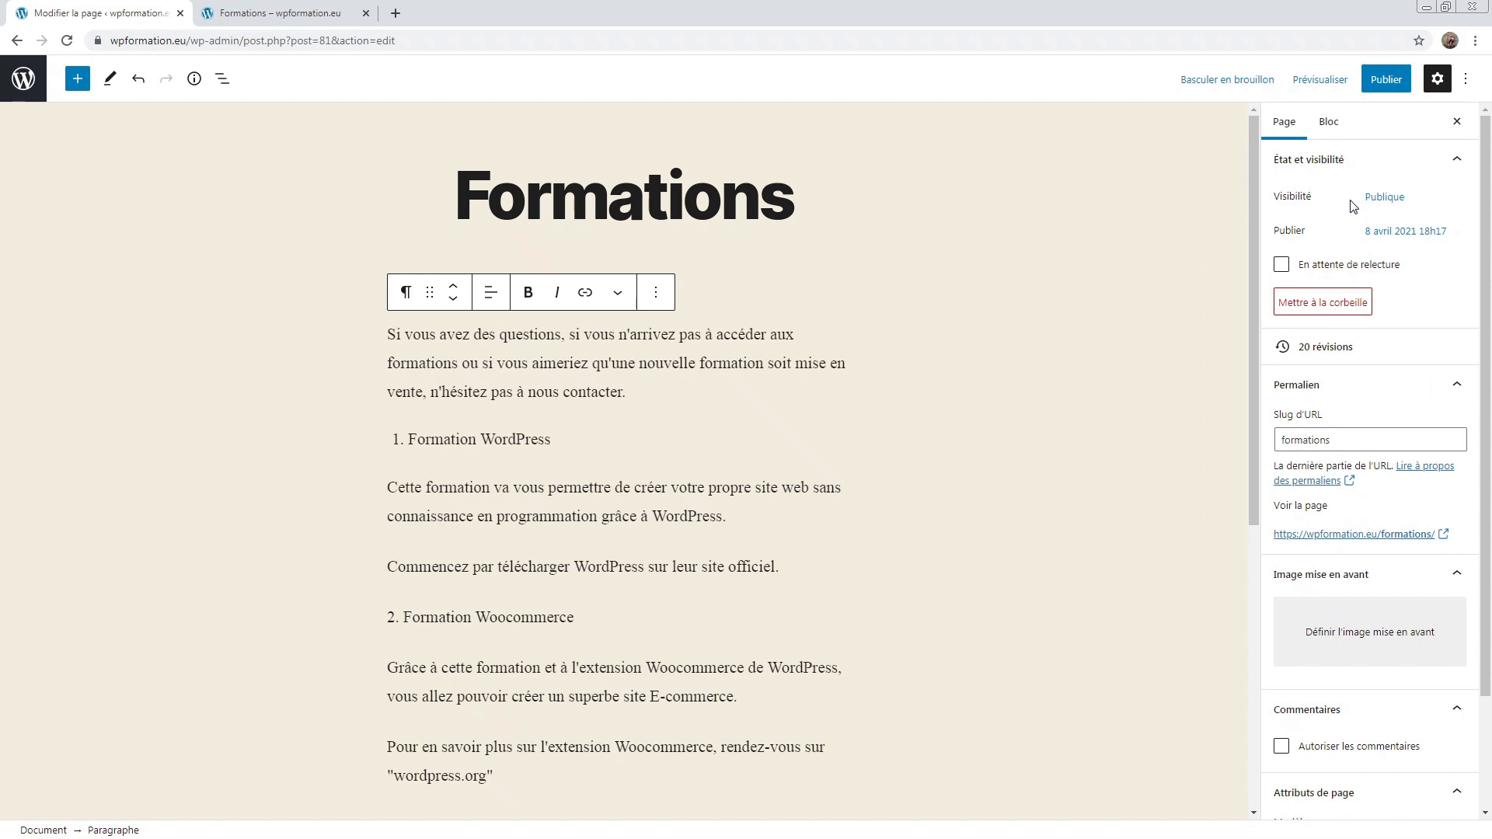
left_click(1390, 81)
left_click(1341, 75)
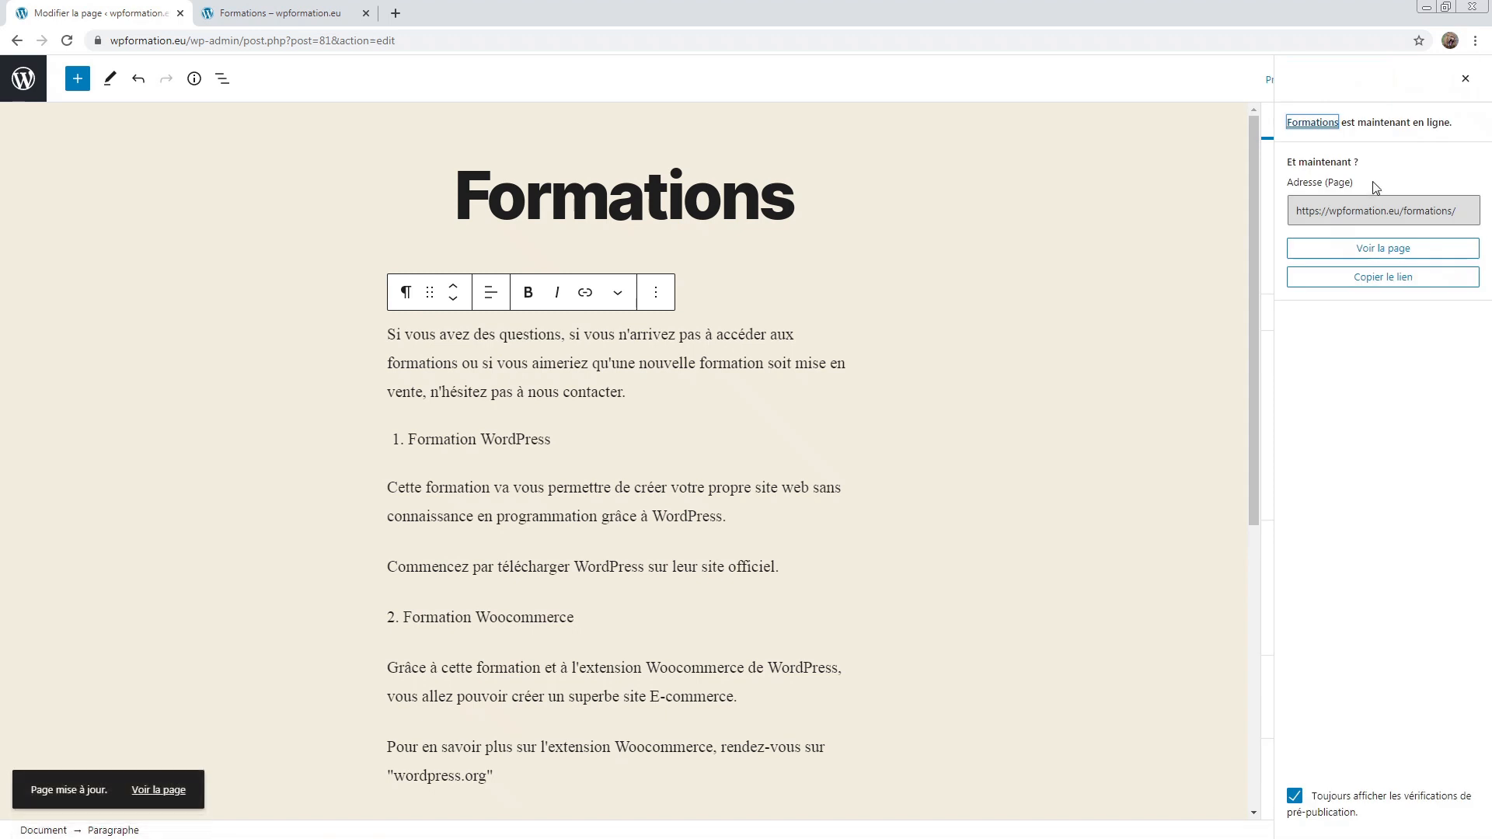
left_click(1464, 79)
scroll(1436, 246, "down", 1)
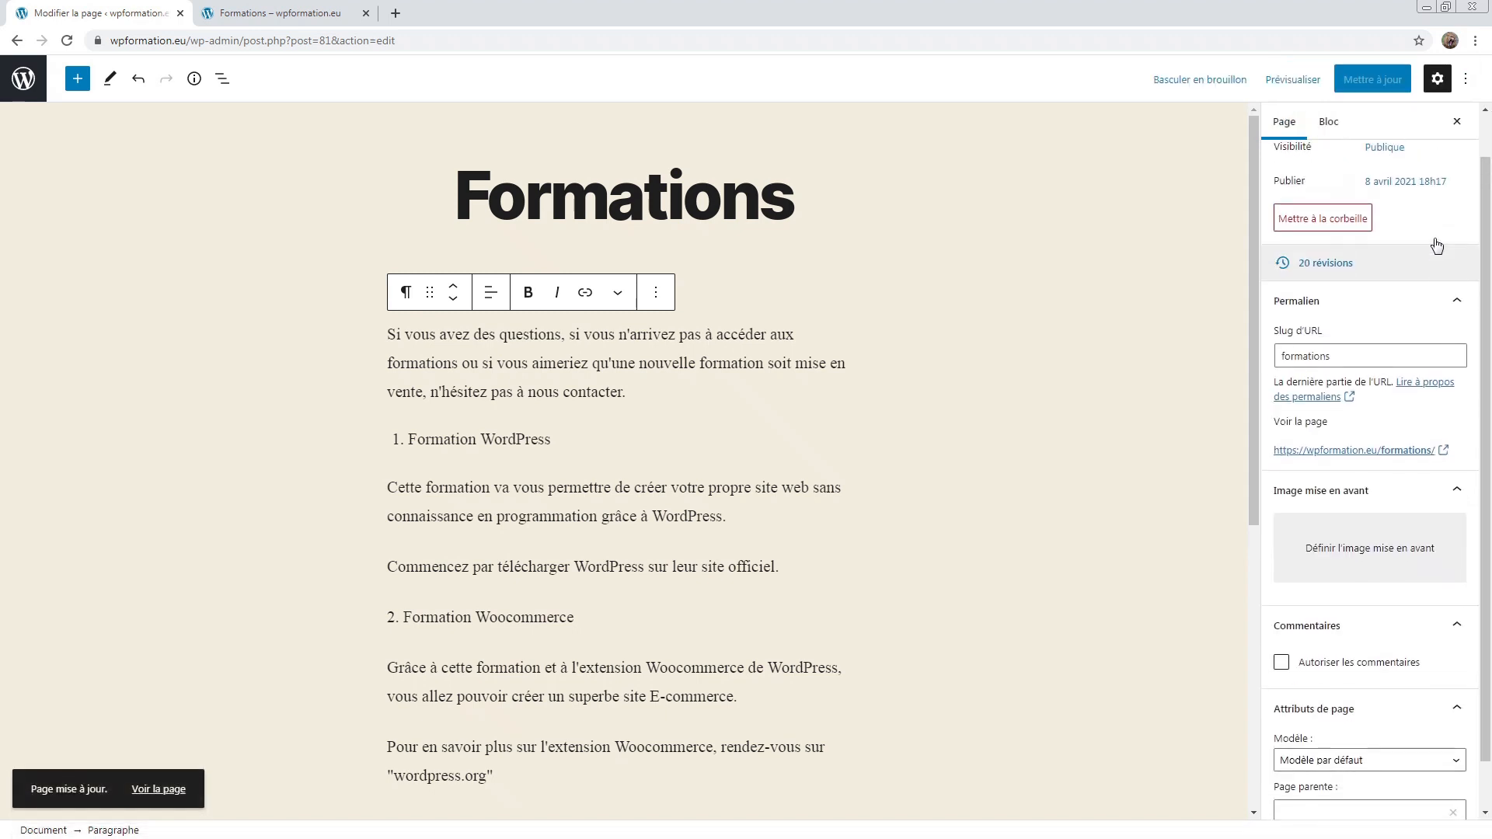
scroll(1437, 245, "up", 1)
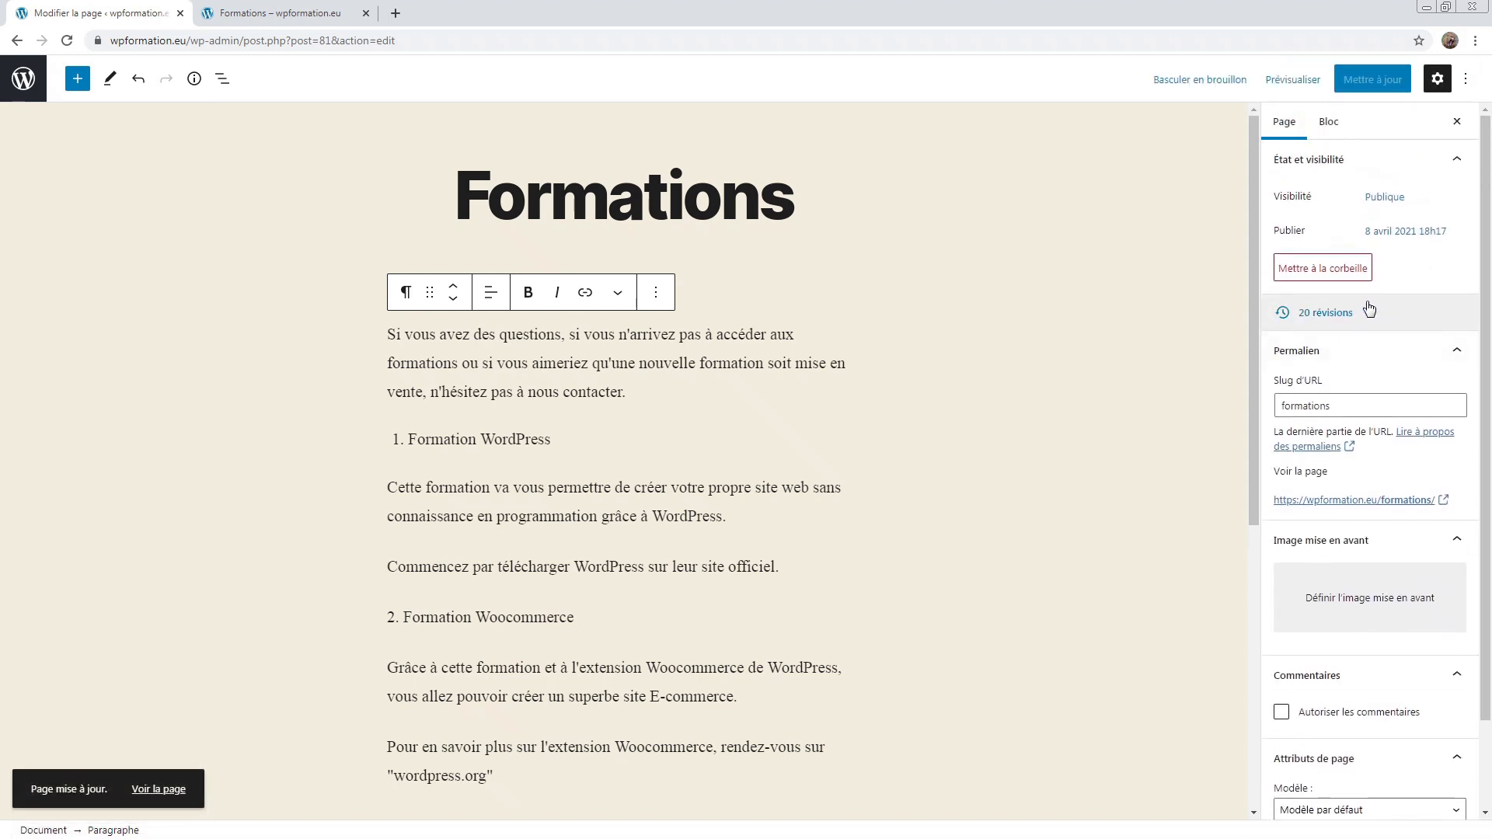
Step: Open the page's revision history and slide back to an earlier revision
left_click(1319, 324)
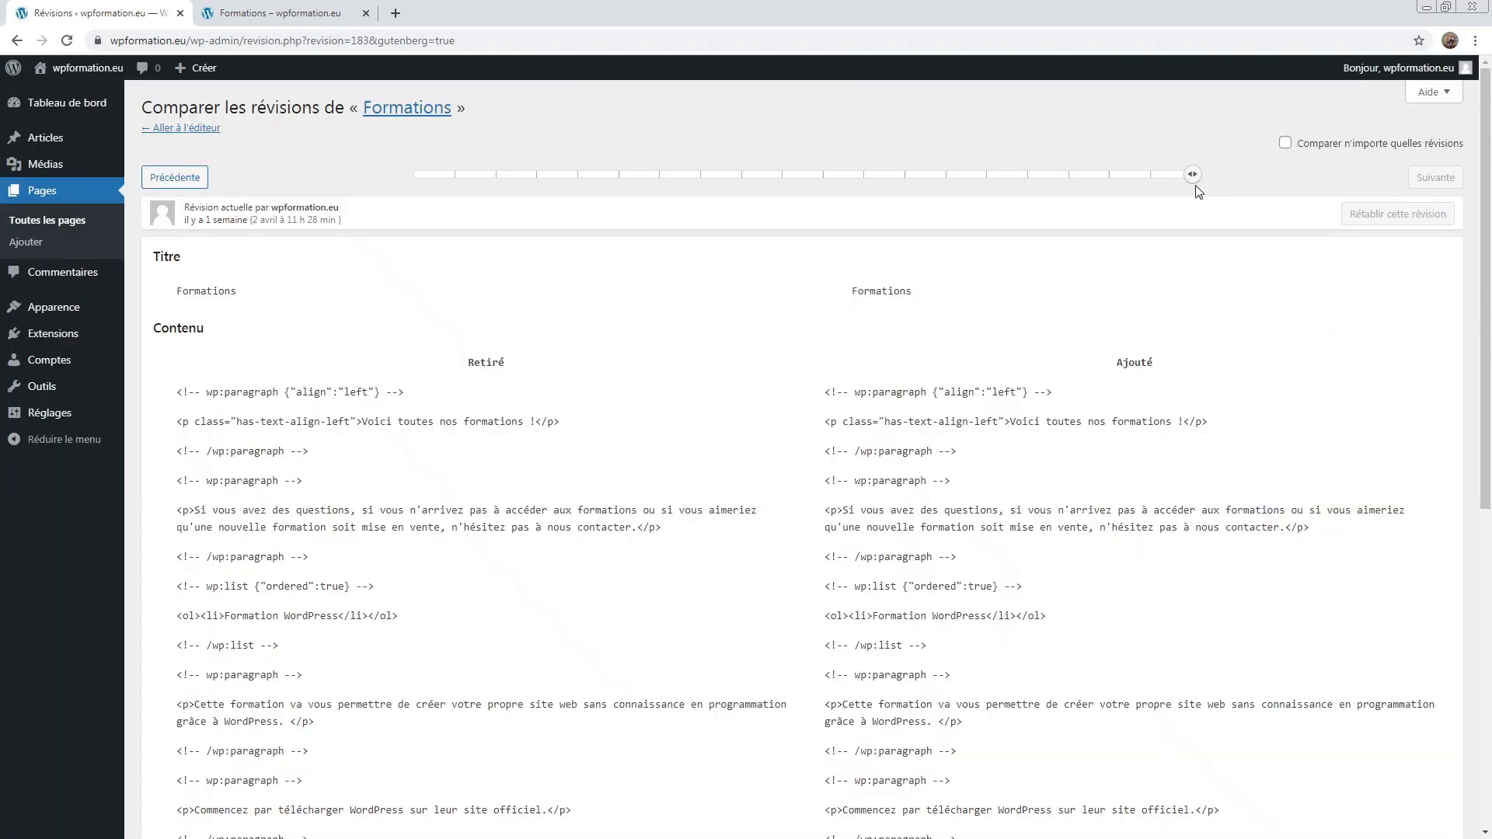
mouse_move(1195, 176)
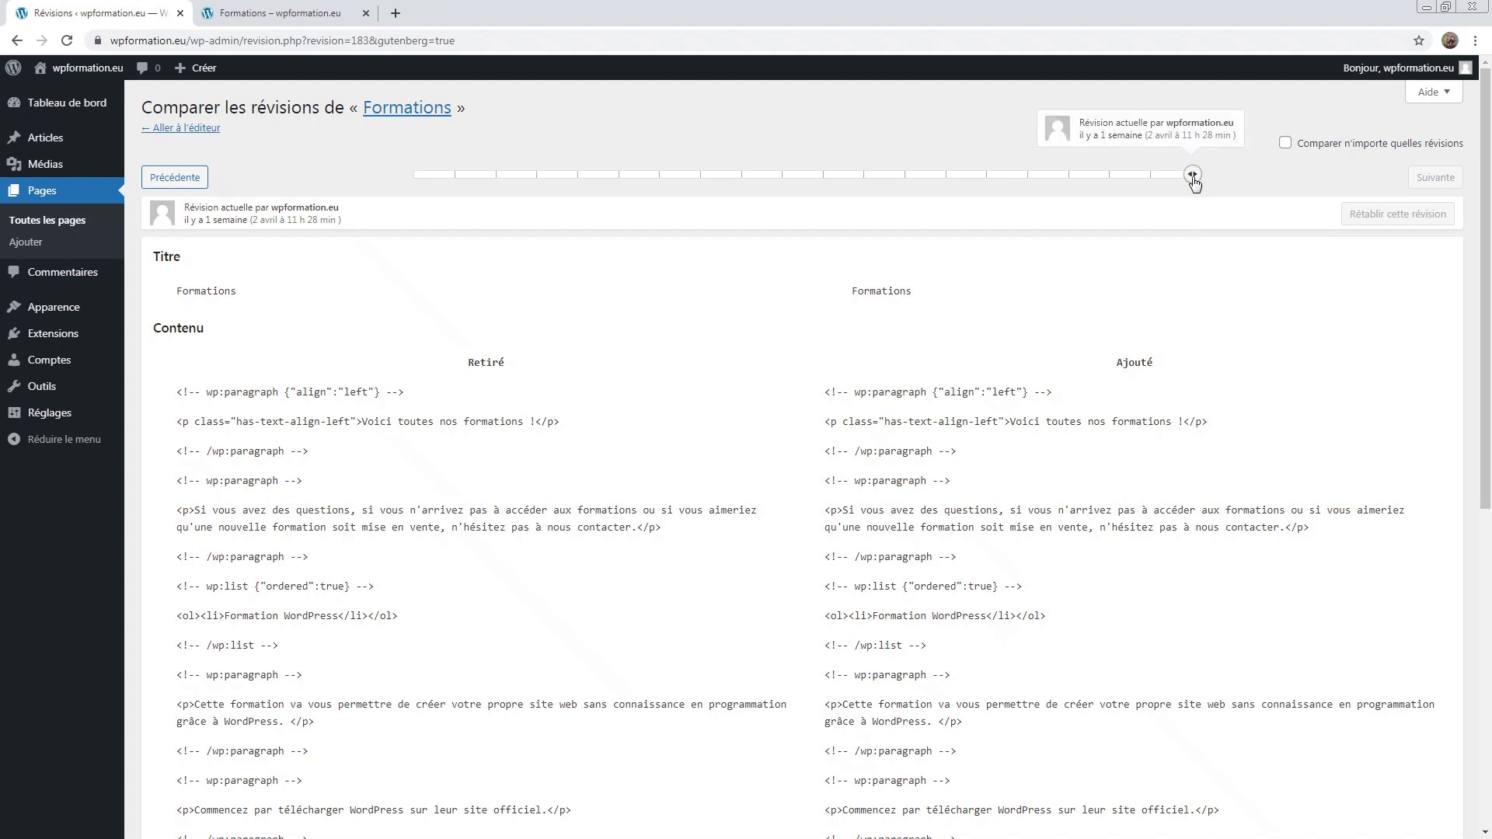
left_click_drag(1189, 176, 901, 180)
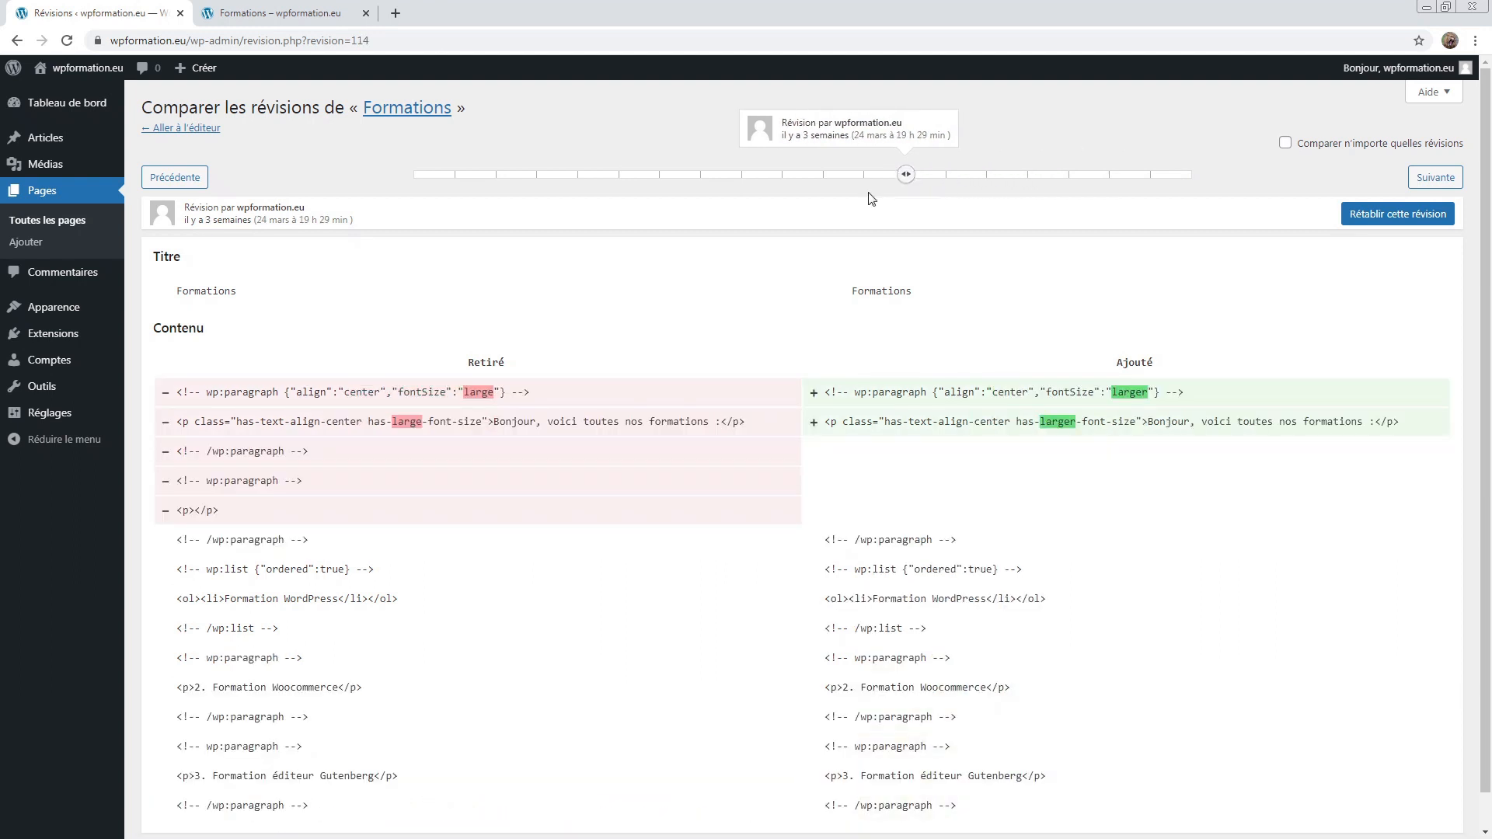
Step: Inspect the Retiré and Ajouté columns, then go back to the editor
double_click(474, 365)
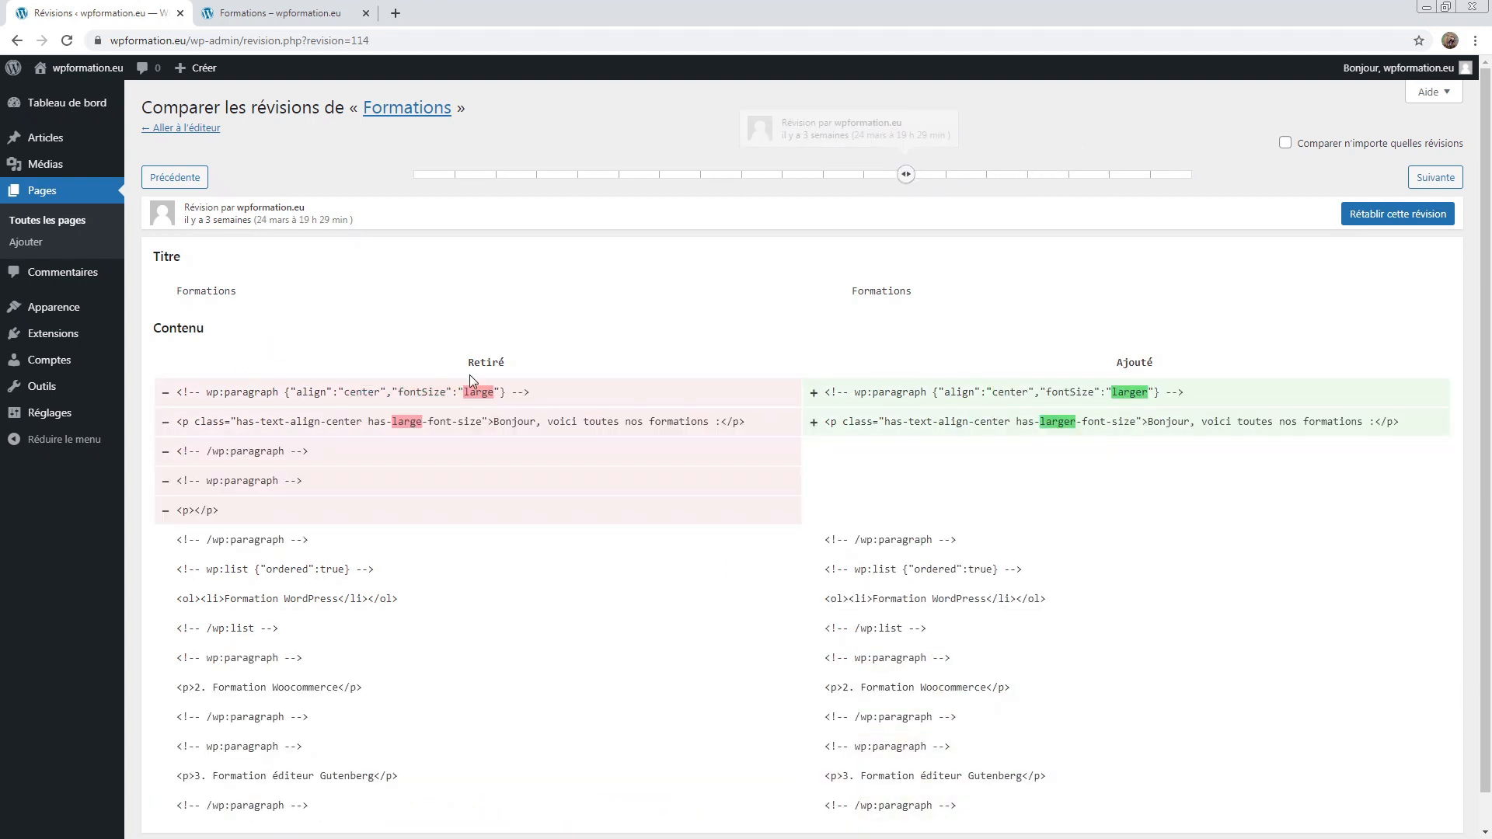
left_click(524, 374)
double_click(1135, 363)
left_click(1174, 363)
left_click(171, 130)
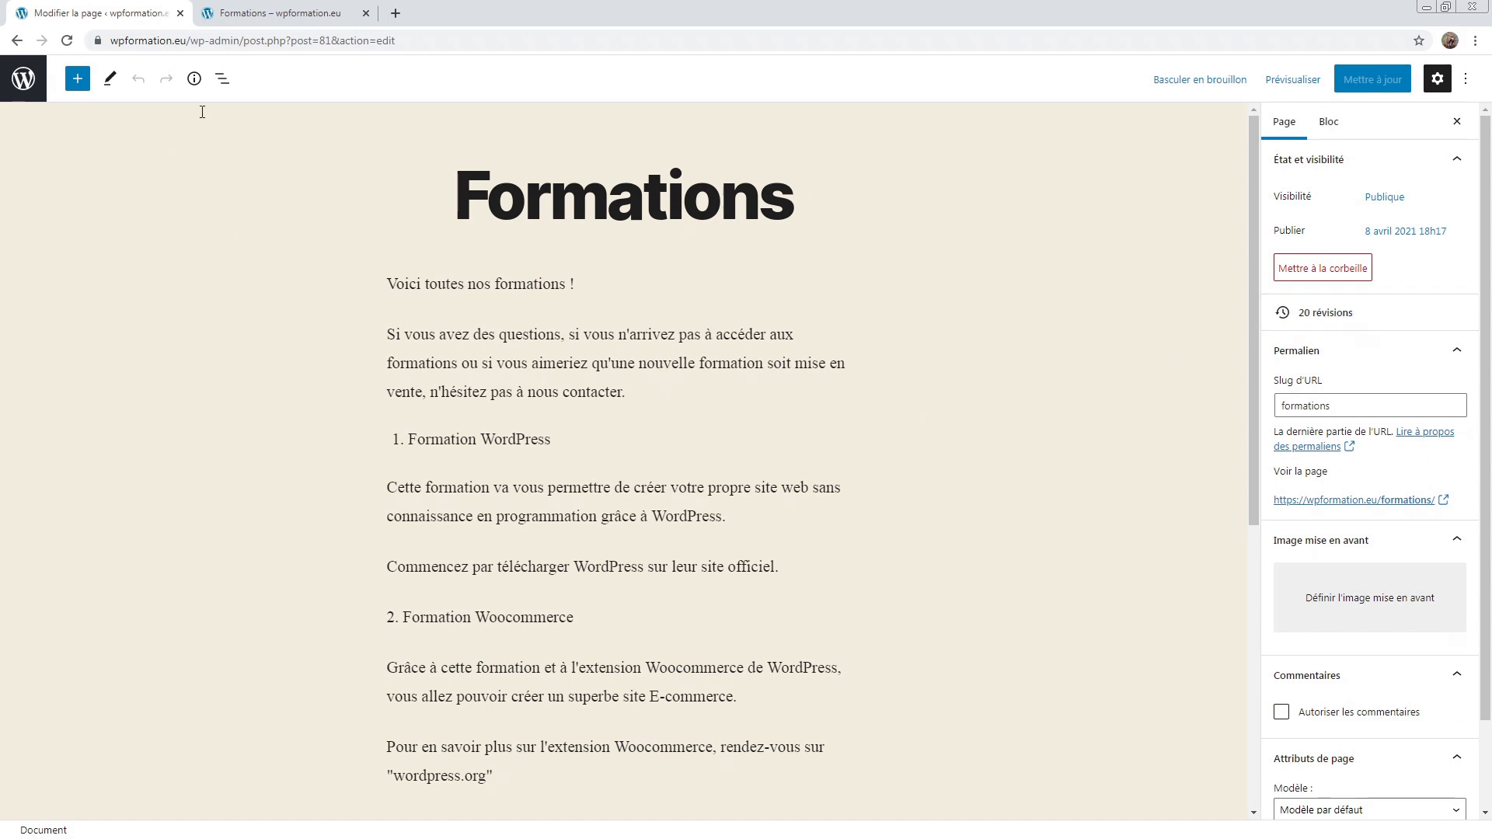
Step: Select the 'formations' URL slug in the page settings
left_click(140, 84)
left_click(163, 89)
left_click_drag(1327, 379, 1281, 386)
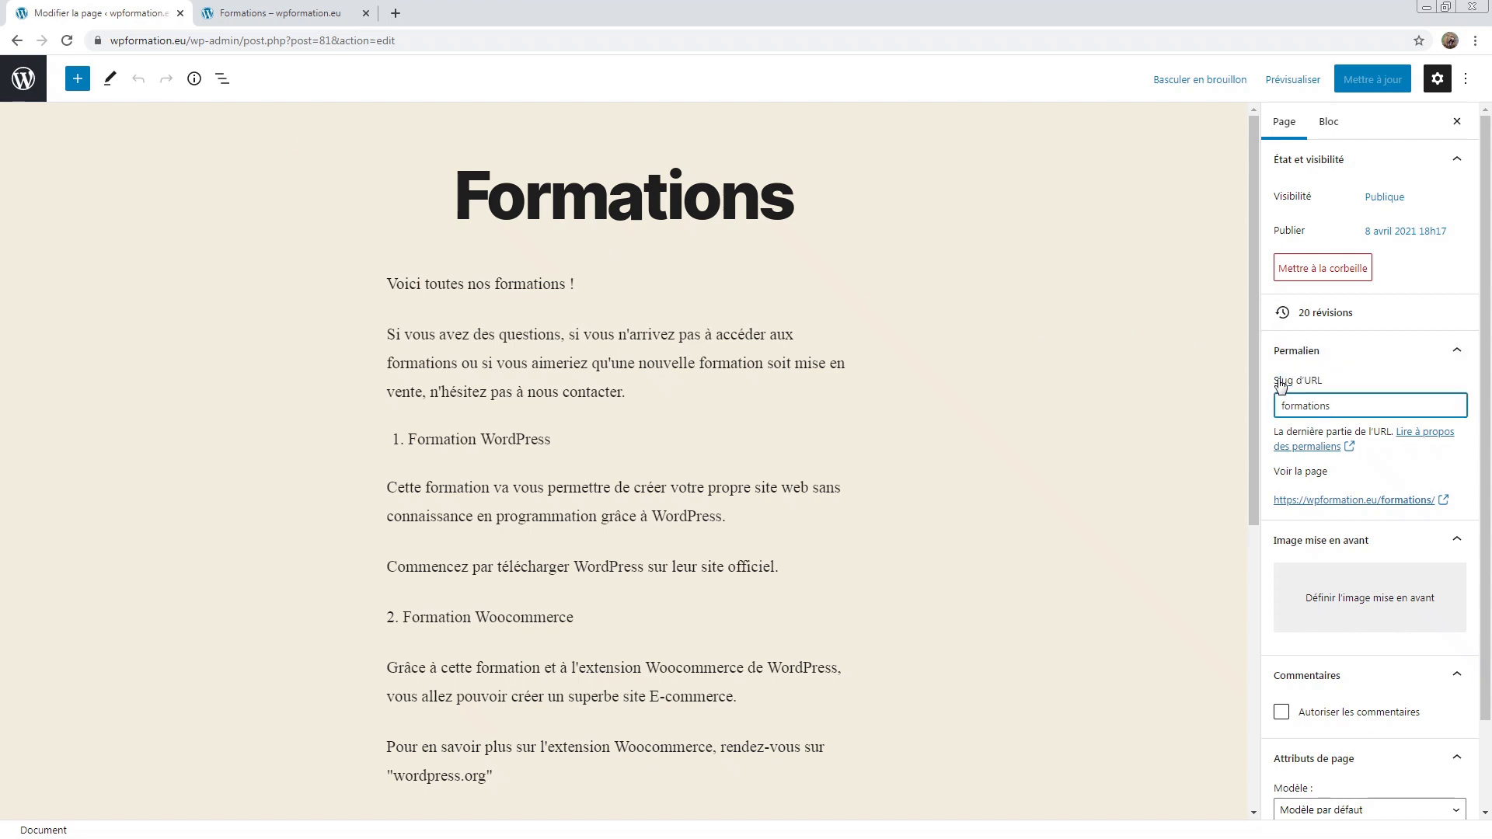
double_click(1365, 402)
Step: Reload the live Formations page to see its plain title, then return to the editor sidebar
left_click(1339, 406)
left_click(296, 13)
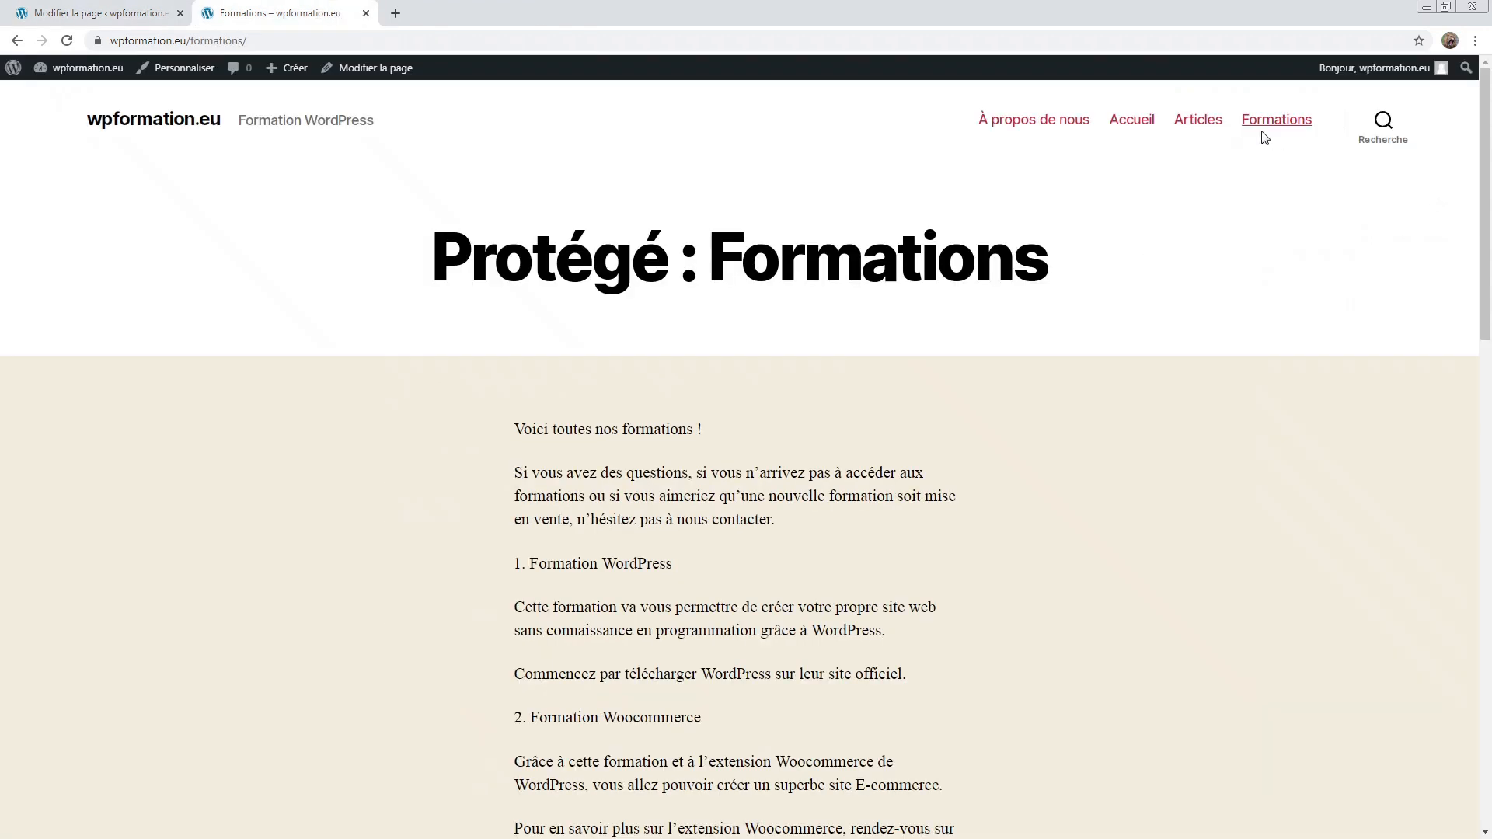
left_click(1296, 127)
left_click_drag(247, 40, 208, 44)
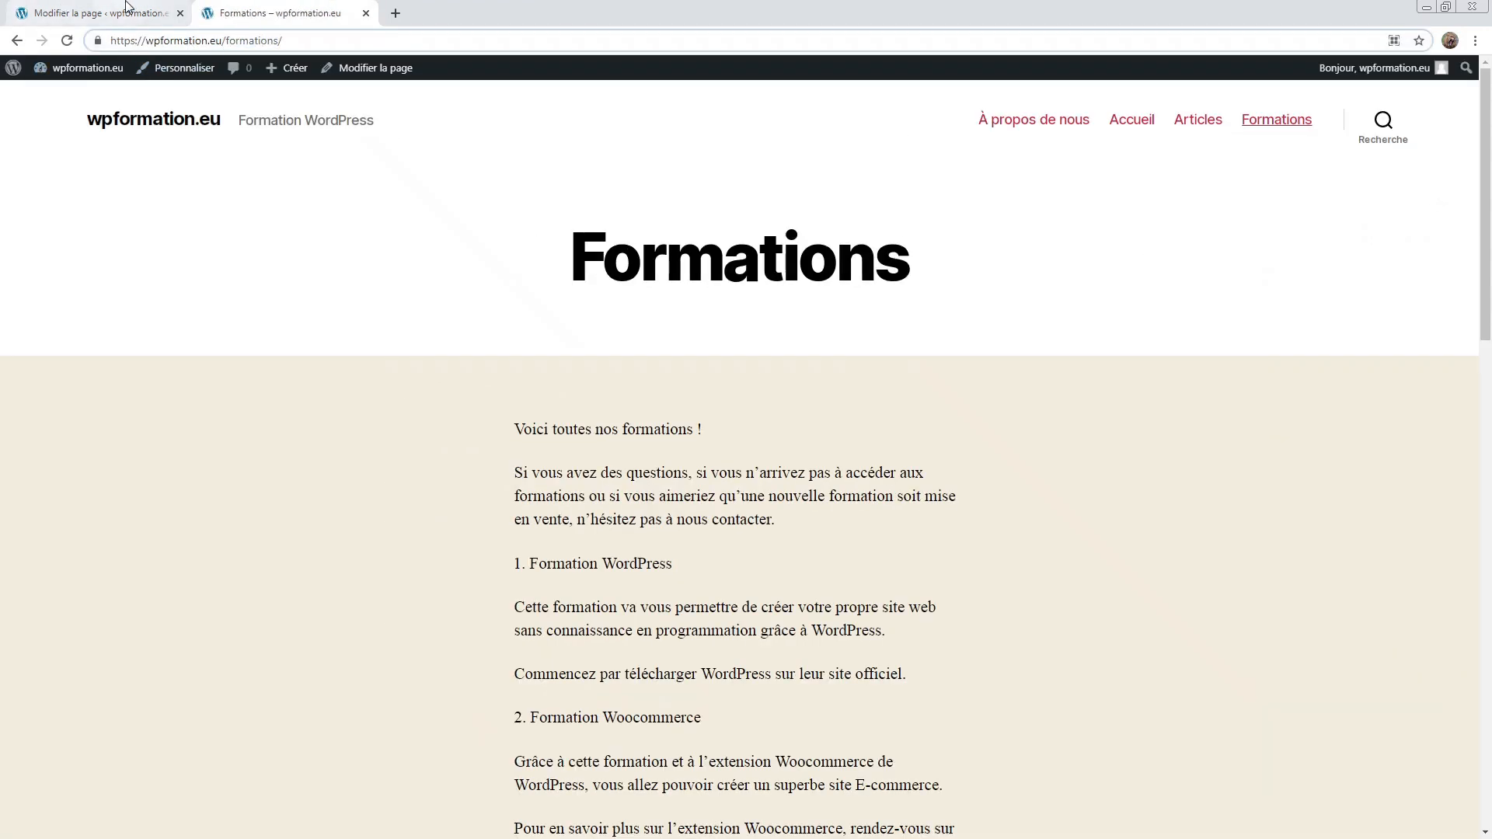
left_click(101, 13)
double_click(1368, 402)
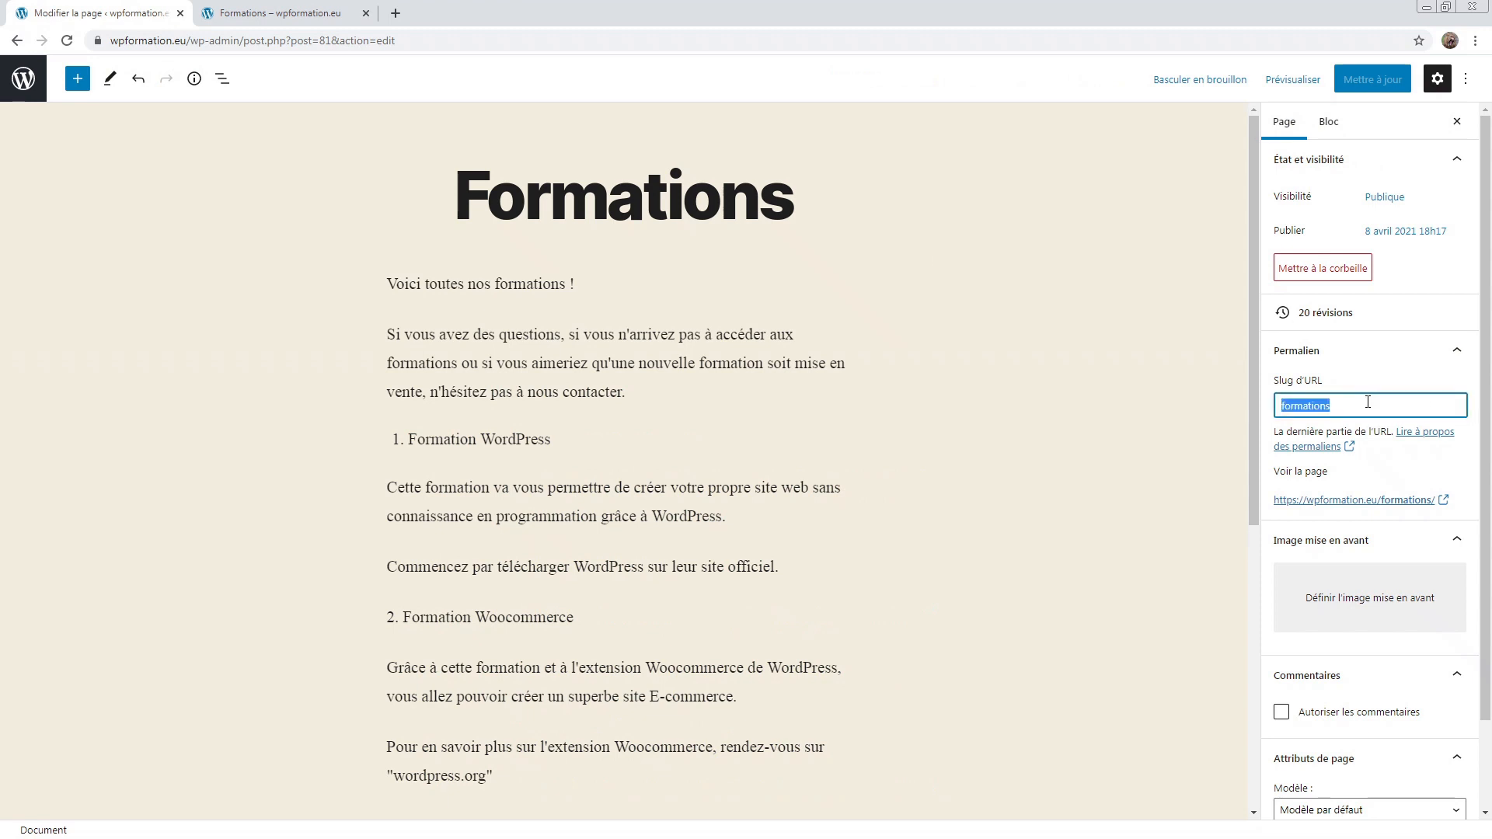
left_click(1368, 402)
scroll(1364, 423, "down", 2)
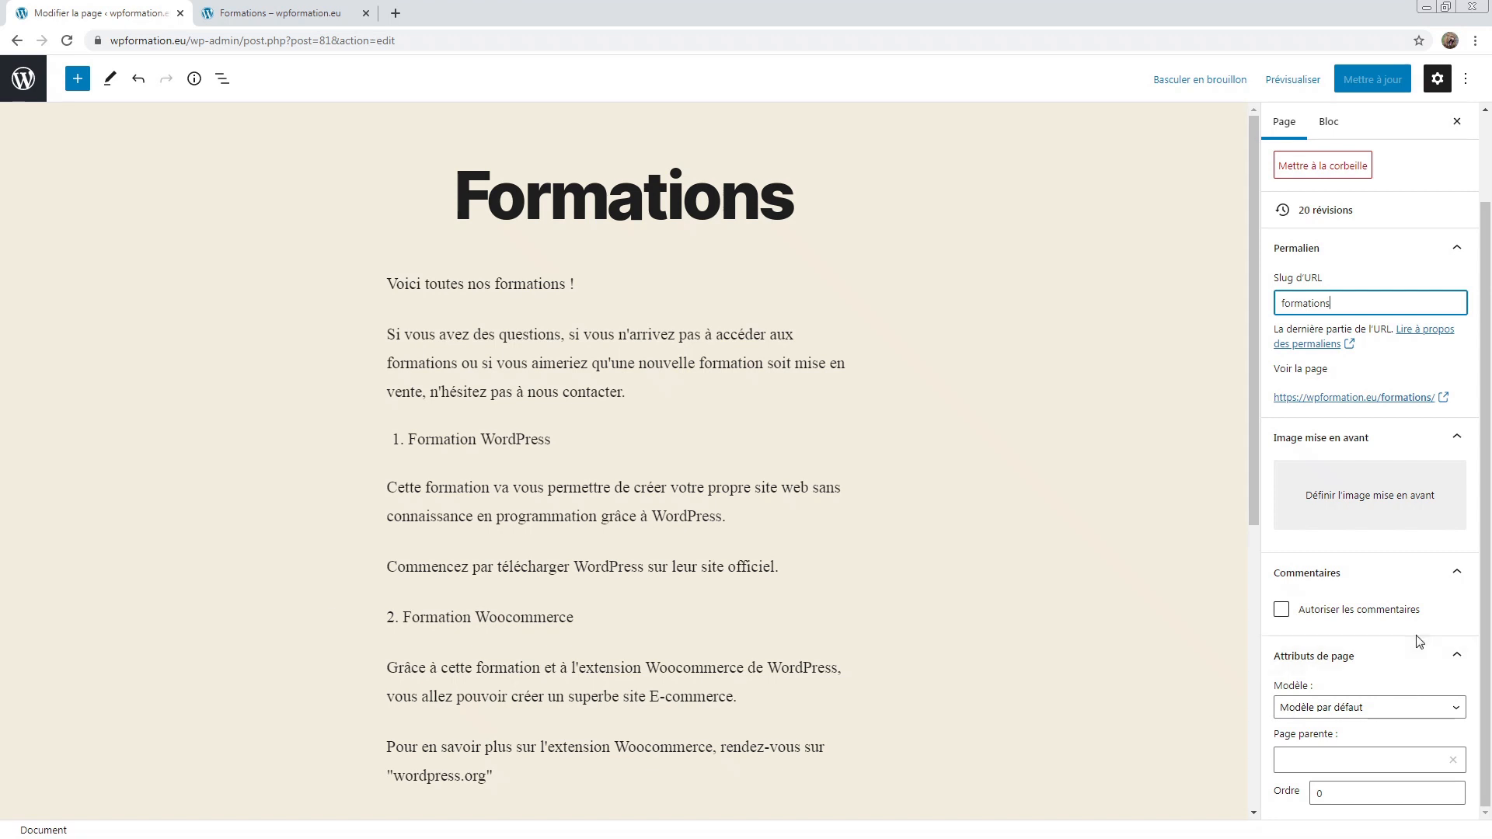
Step: Tick Autoriser les commentaires on the Formations page and update it
left_click(1375, 575)
left_click(1340, 624)
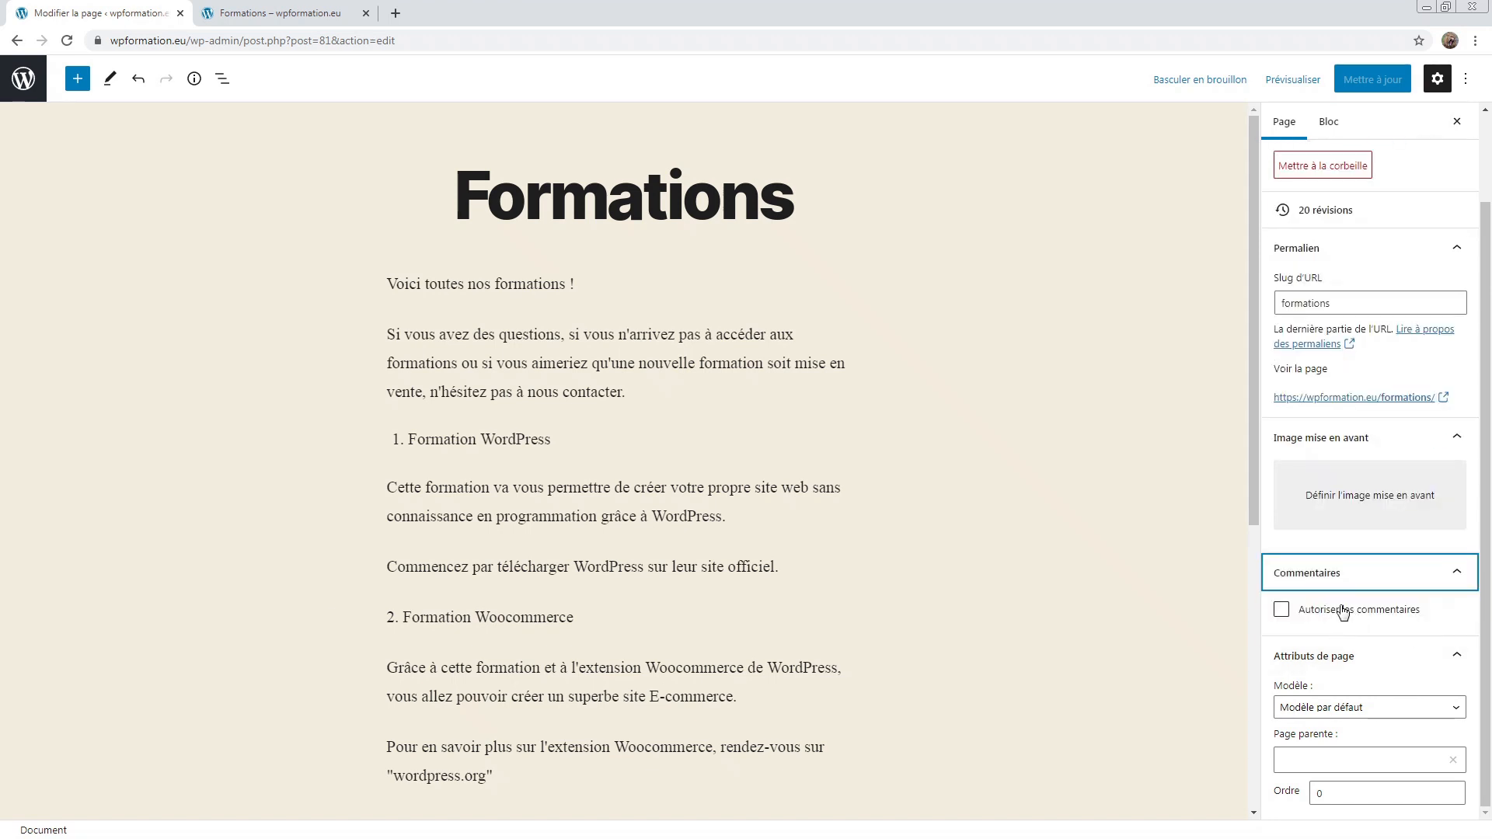
left_click(1342, 611)
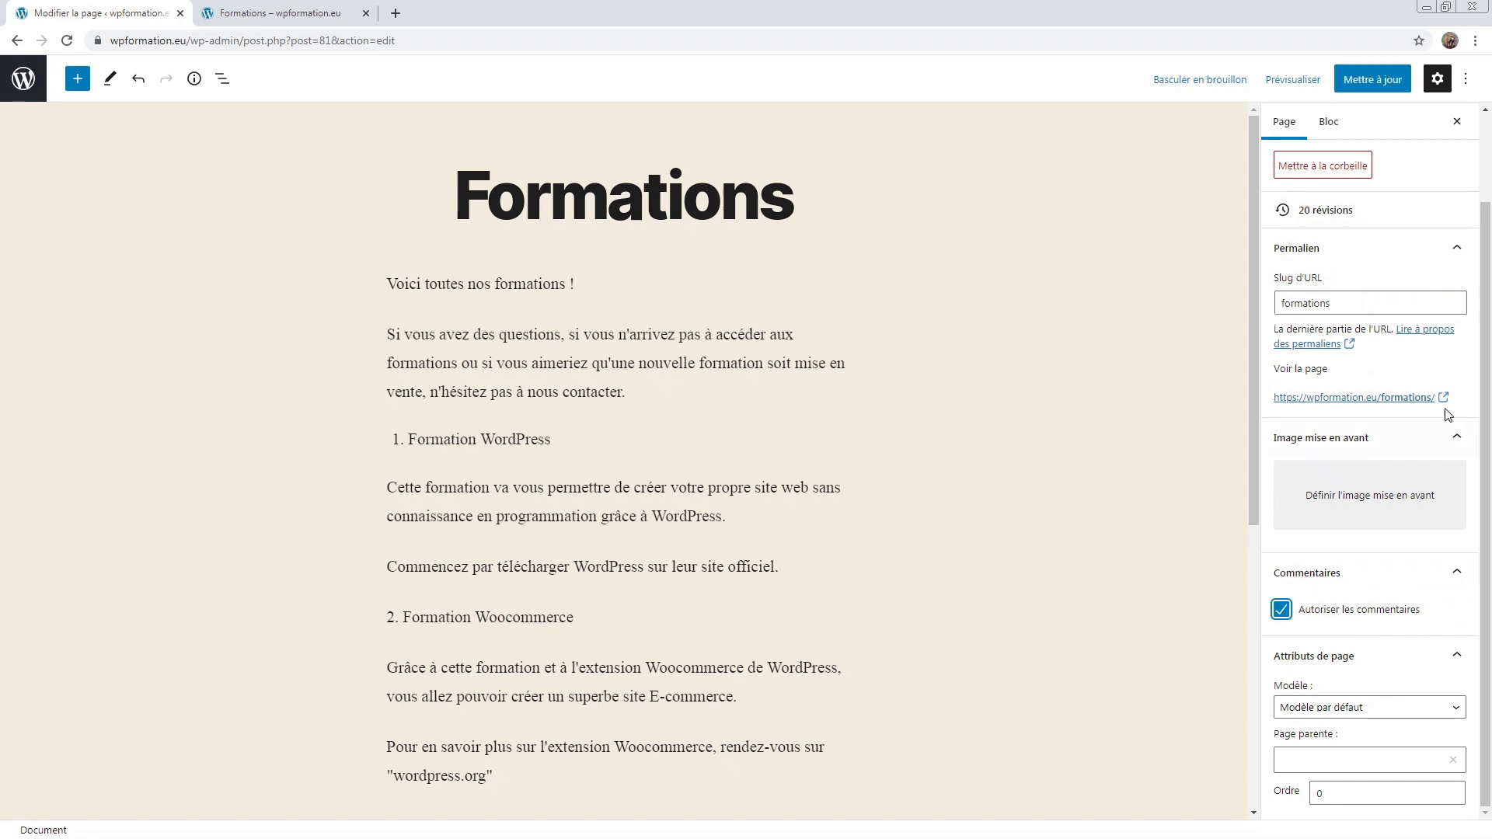
left_click(1372, 78)
Step: Check the live page's 'Laisser un commentaire' form, then untick comments in the editor
left_click(276, 12)
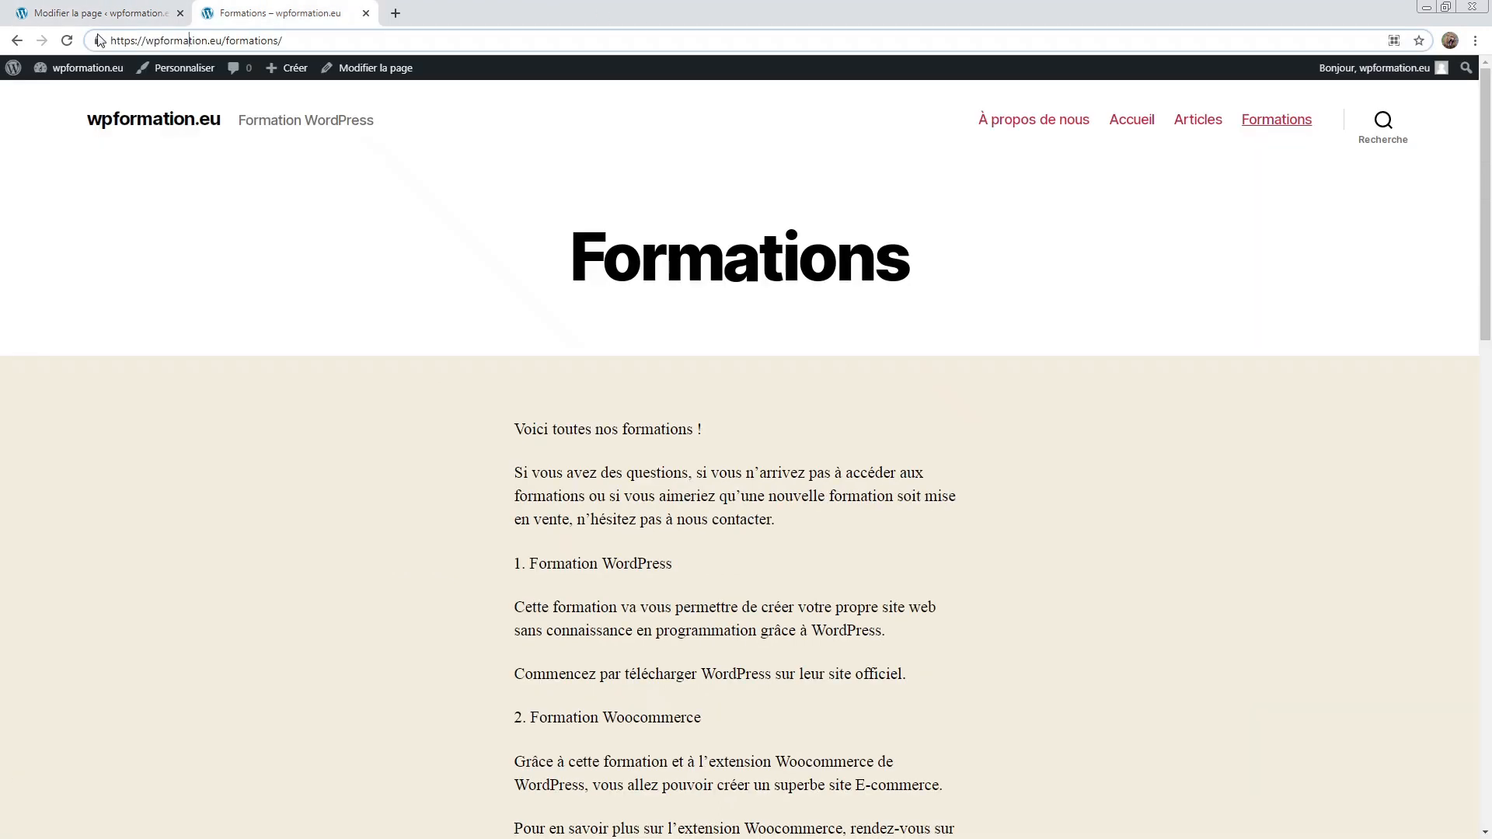
left_click(67, 40)
scroll(677, 279, "down", 8)
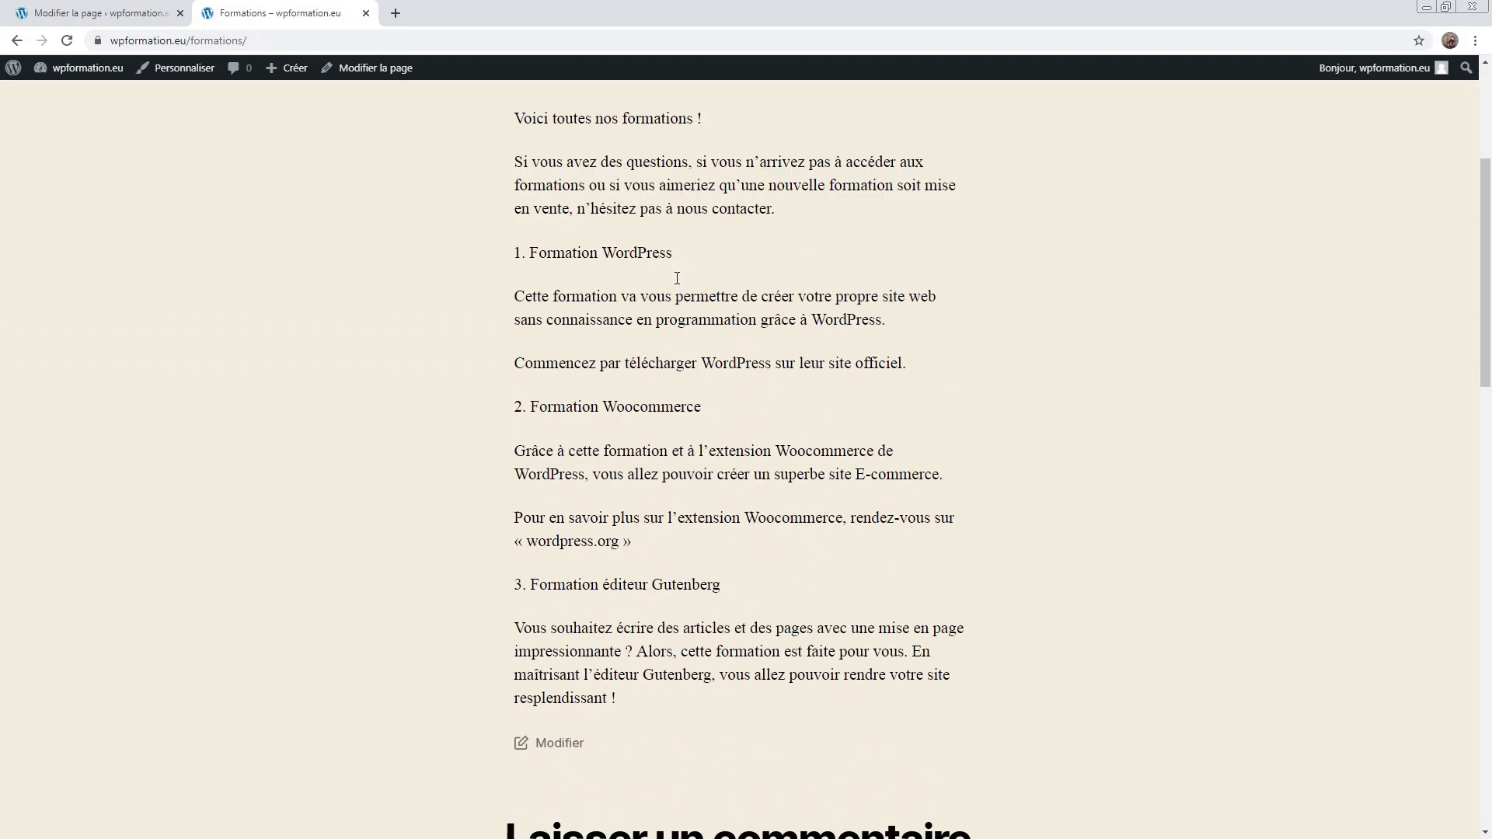
scroll(1058, 547, "down", 3)
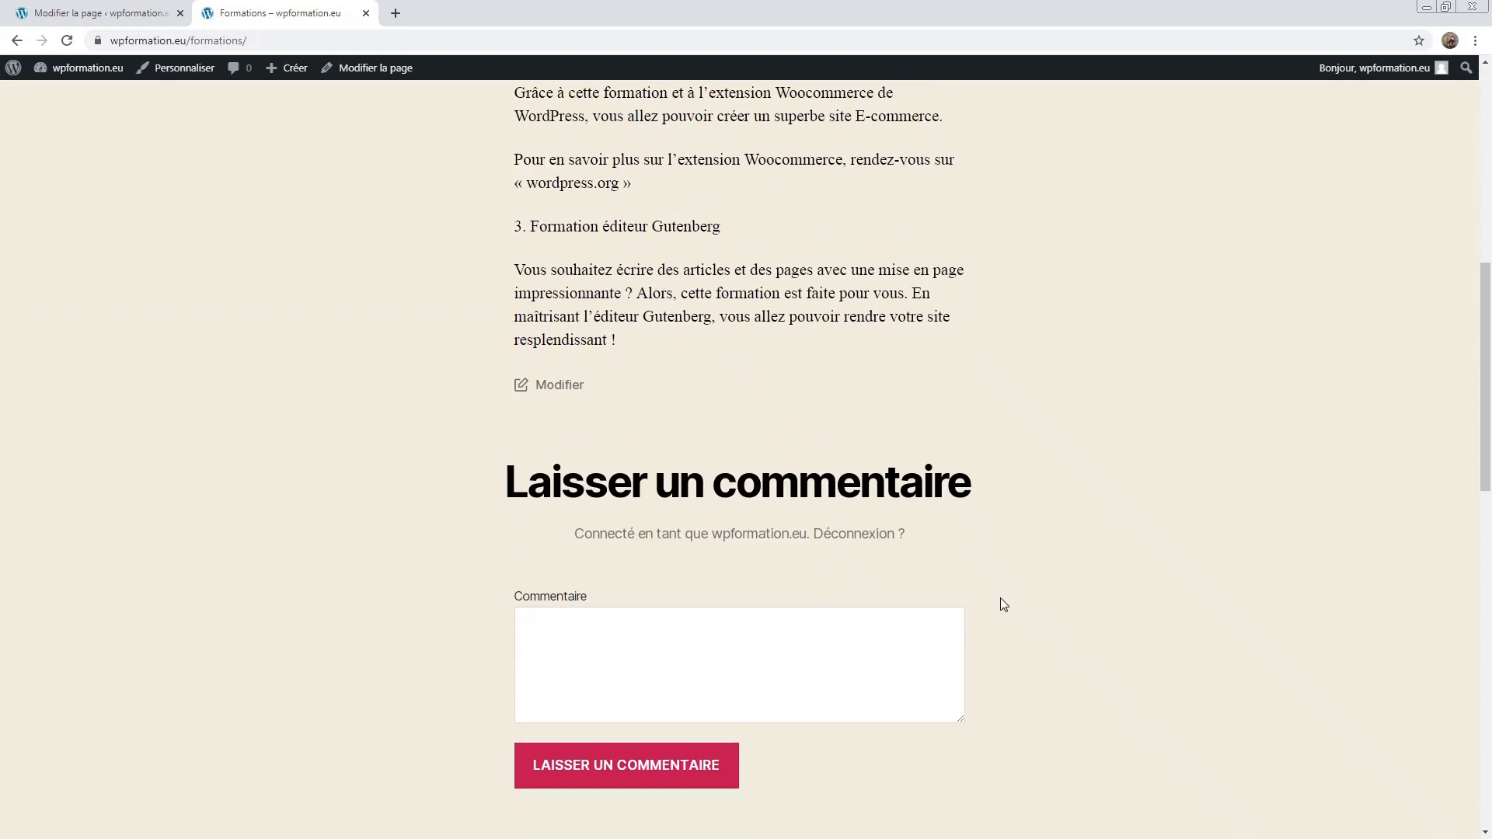
left_click(701, 518)
left_click(136, 12)
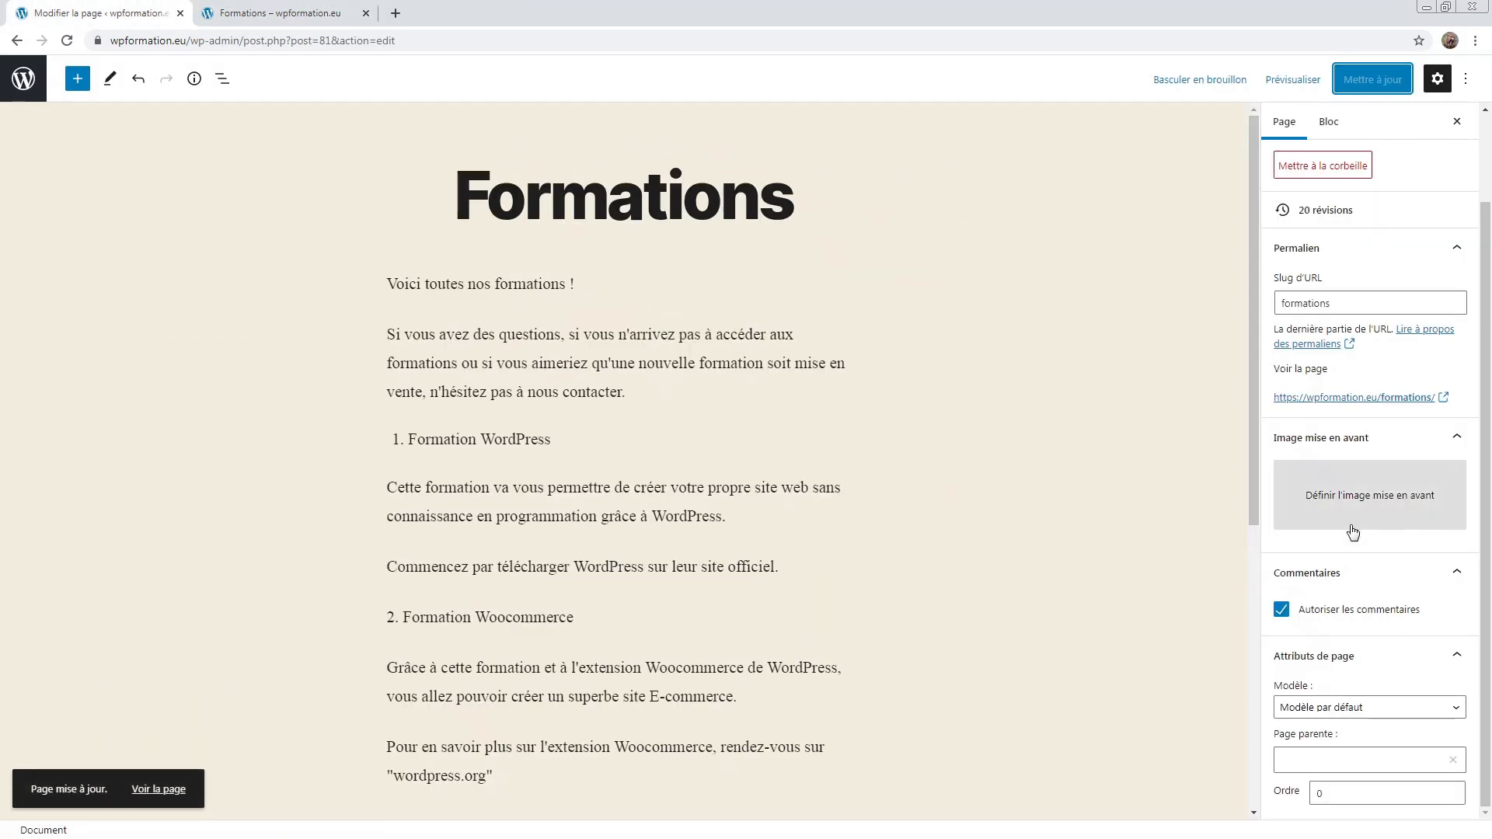
left_click(1342, 614)
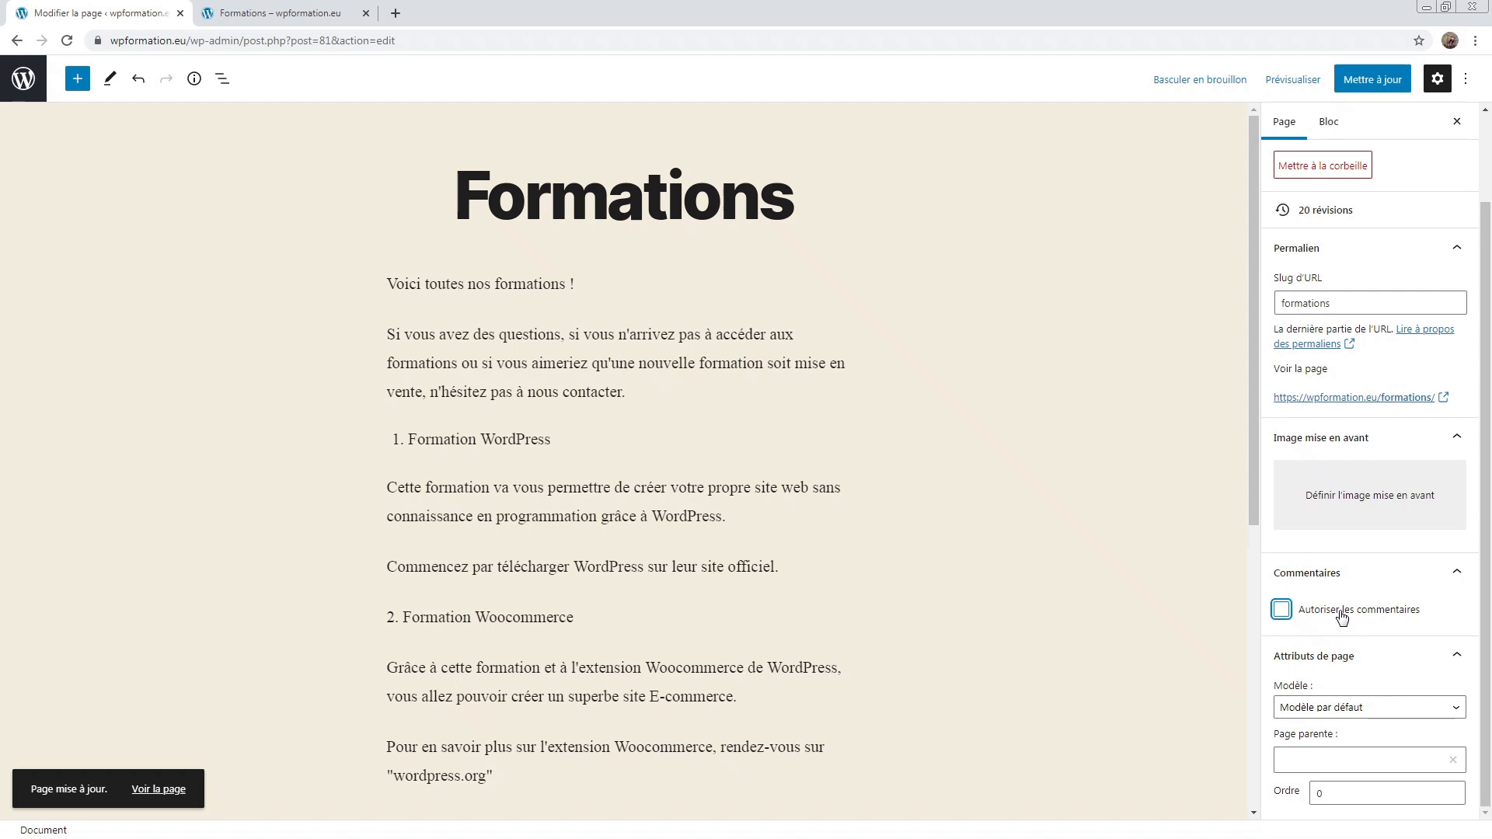
Step: Apply Modèle pleine largeur to Formations, update, and preview the wider live page
left_click(1357, 714)
left_click(1304, 706)
left_click(1303, 706)
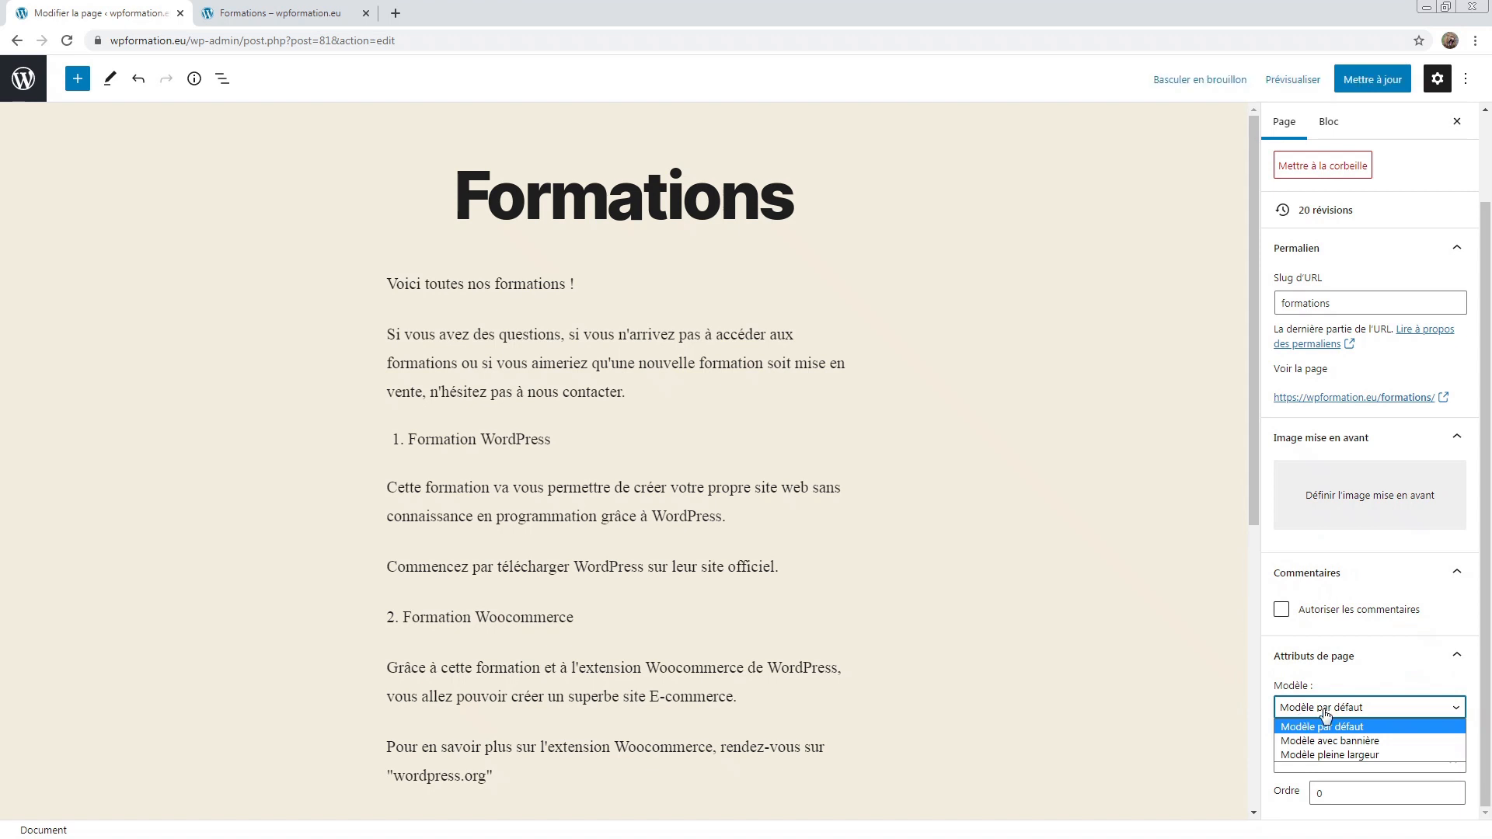
left_click(1355, 754)
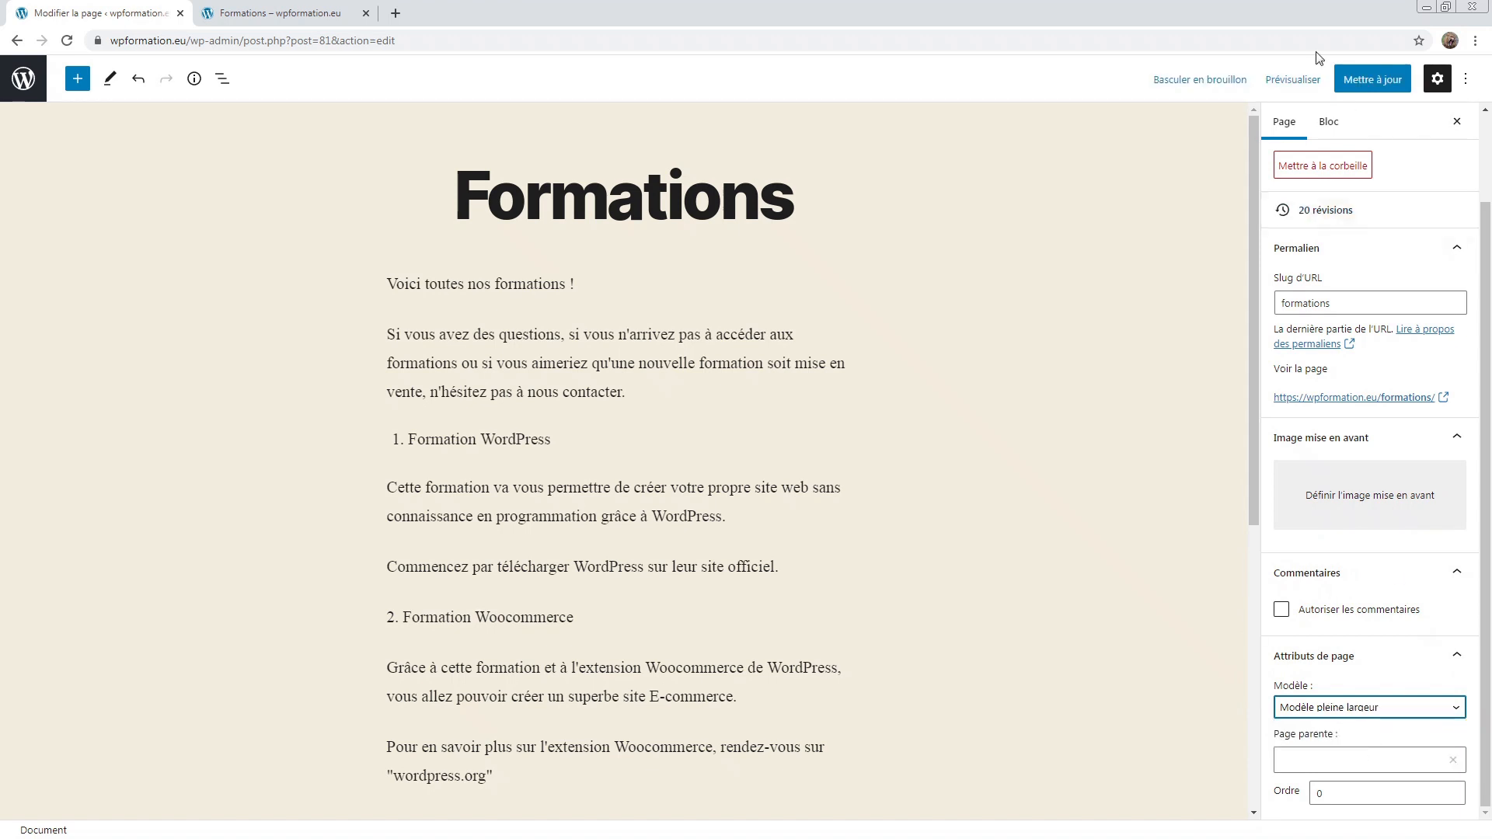
left_click(1373, 81)
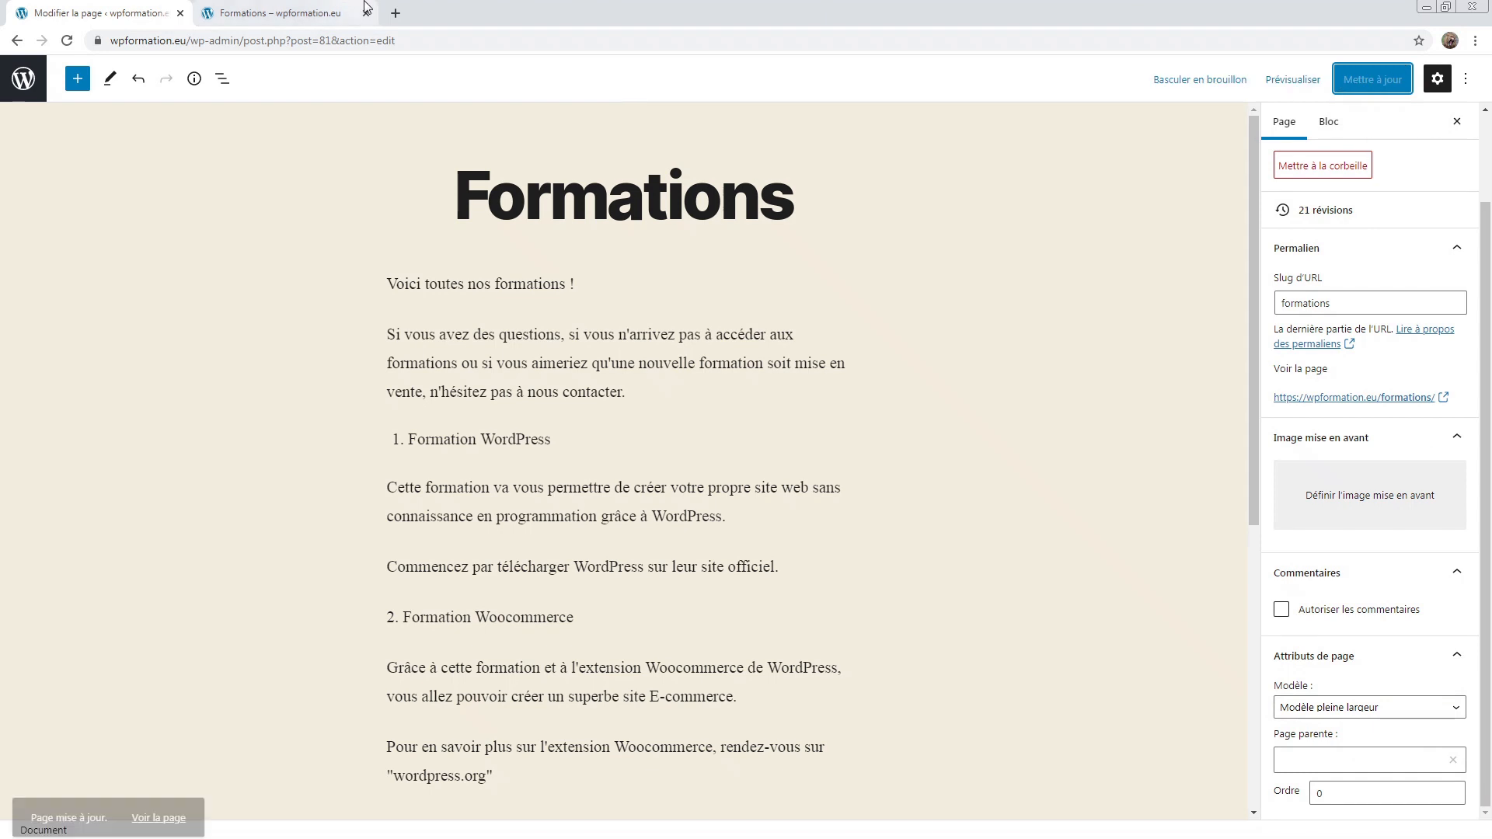
left_click(276, 14)
scroll(670, 357, "up", 10)
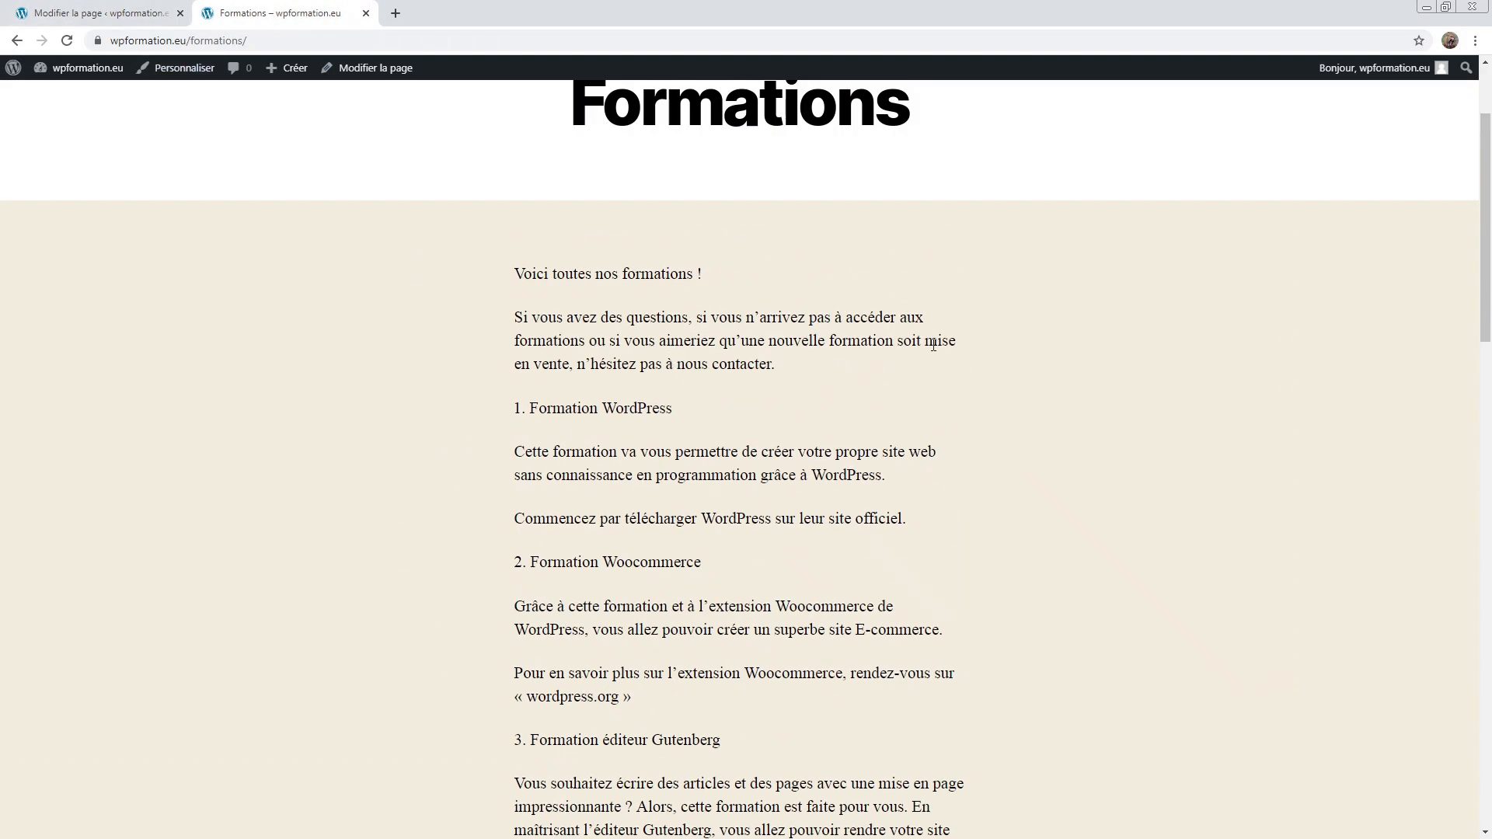
left_click(67, 40)
left_click_drag(304, 324, 1239, 321)
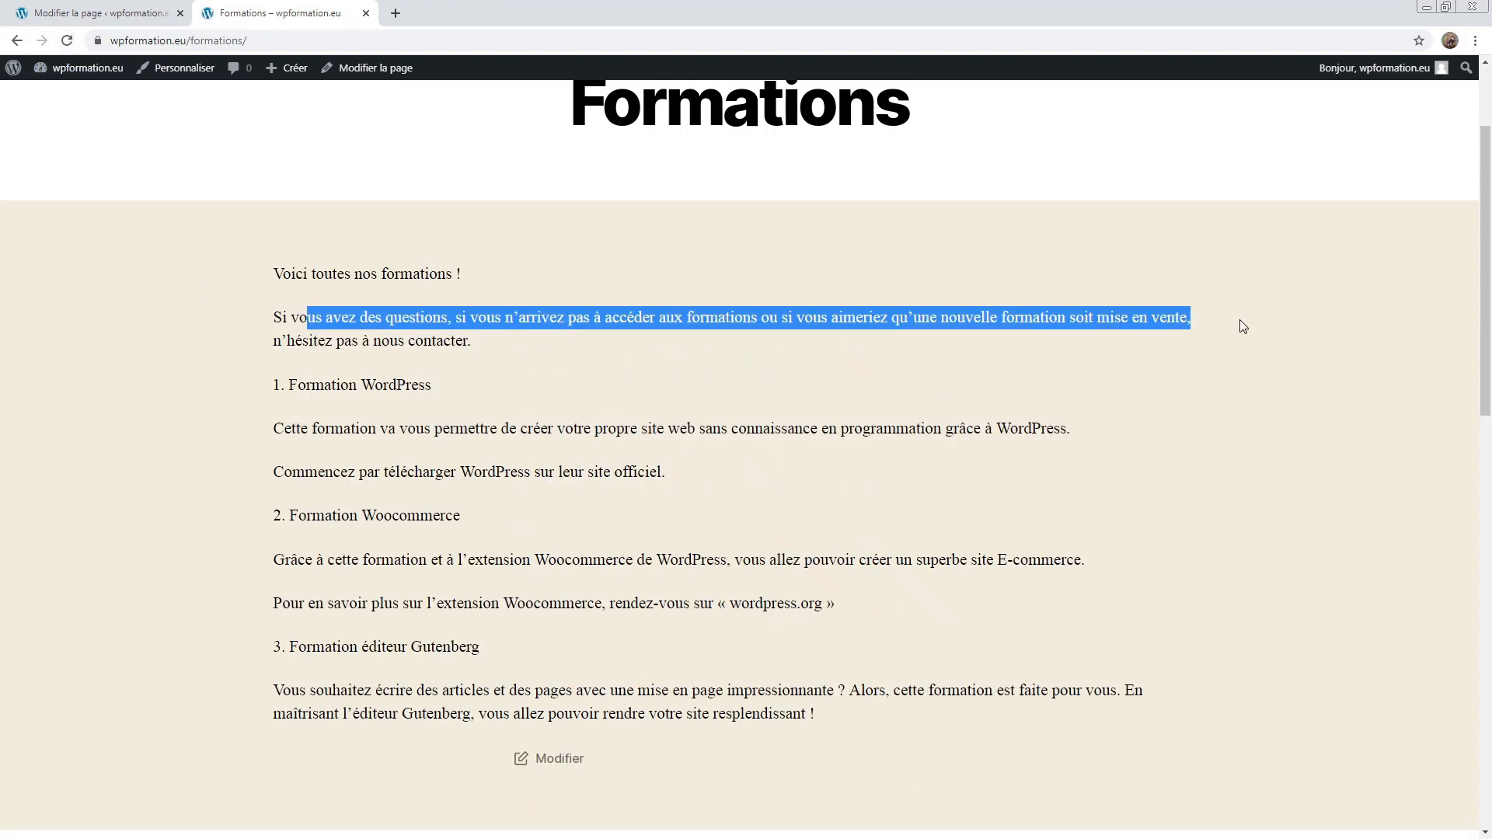
left_click(1239, 321)
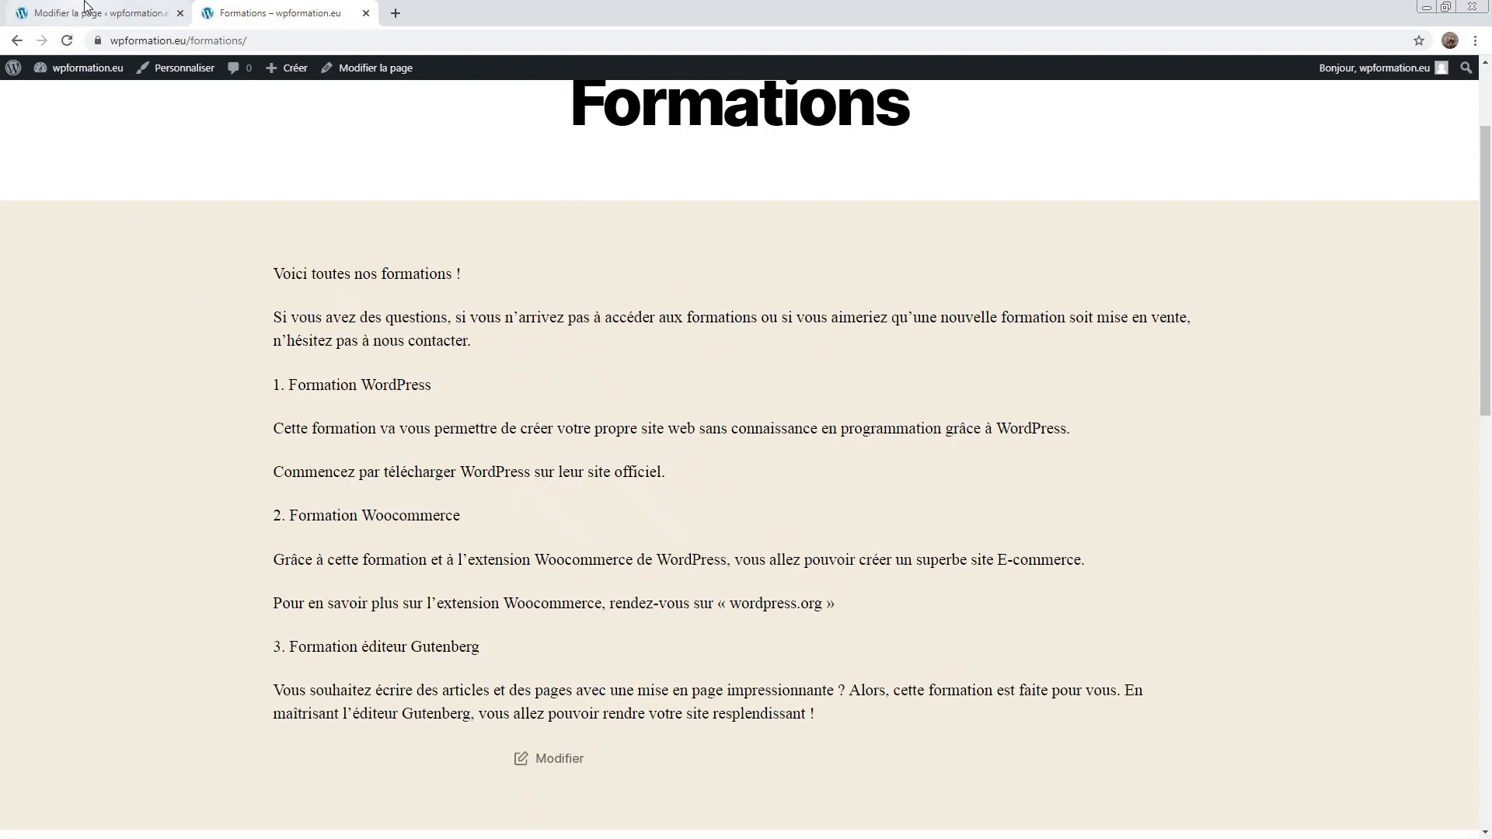
left_click(26, 12)
Step: Apply Modèle avec bannière, update, and reload the live page to view the banner
left_click(1374, 708)
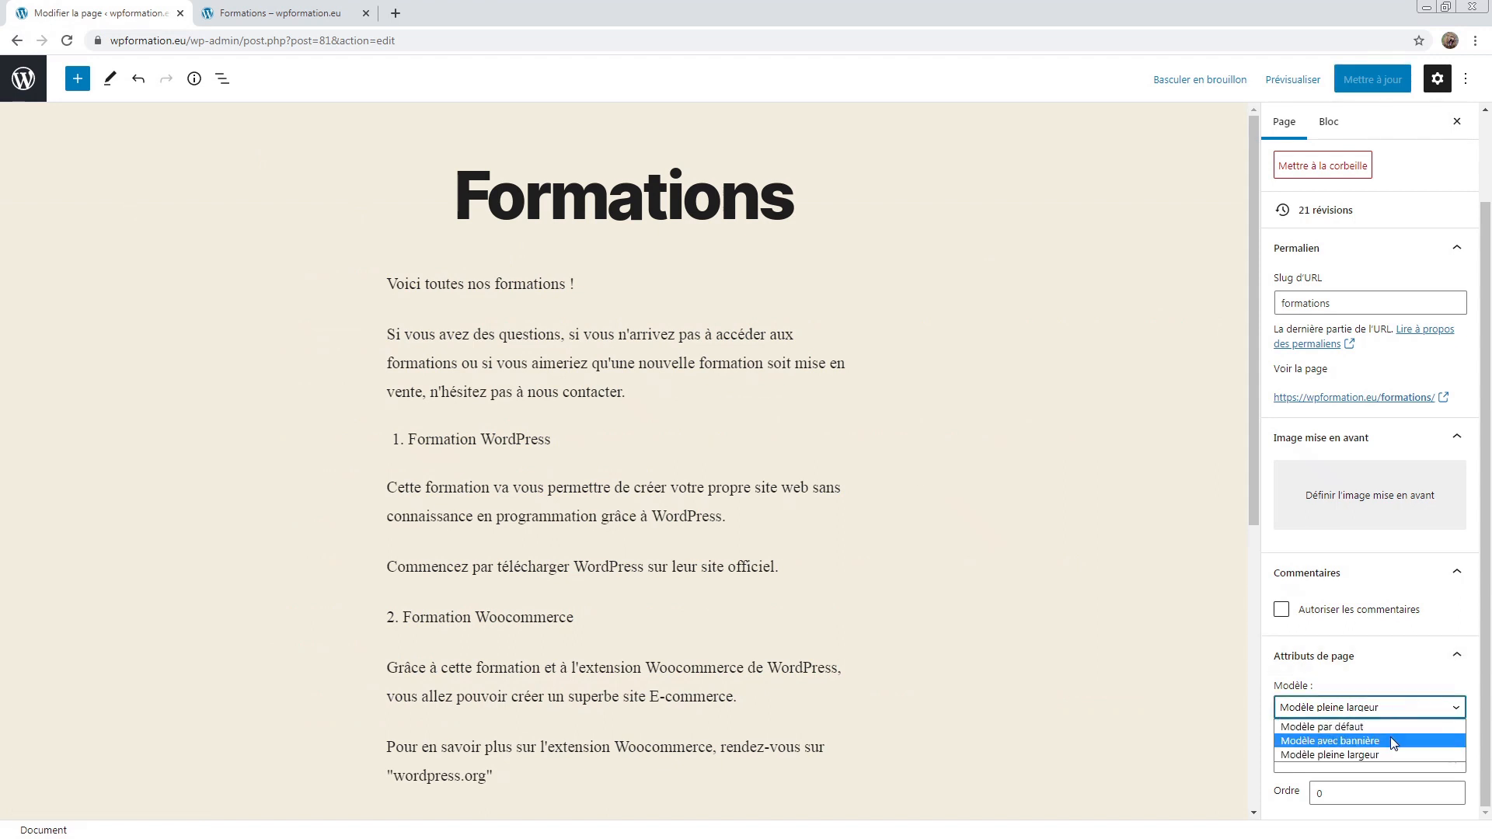
left_click(1391, 738)
left_click(1372, 79)
left_click(211, 11)
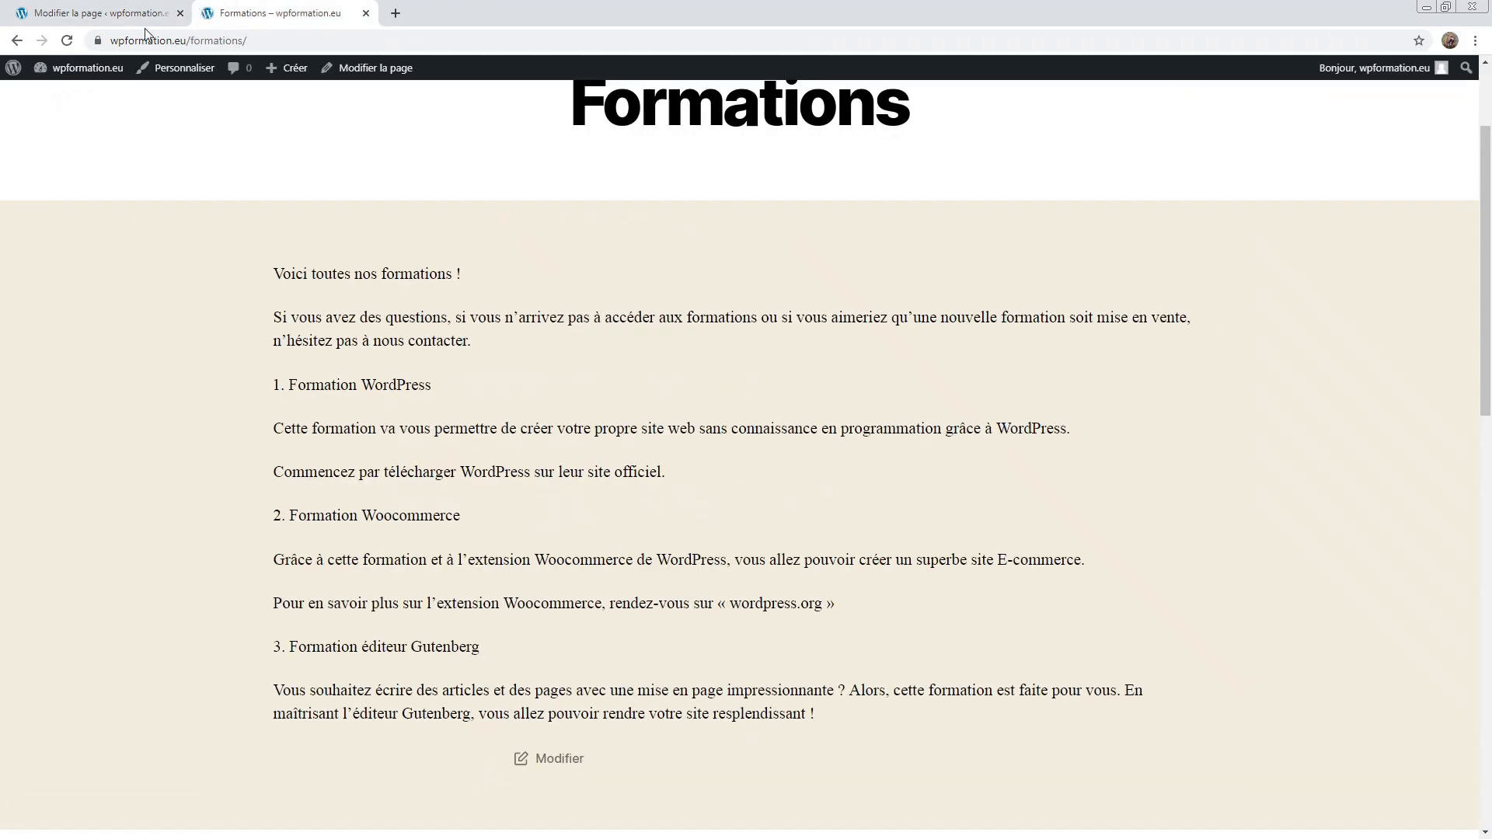
left_click(67, 40)
scroll(296, 338, "up", 2)
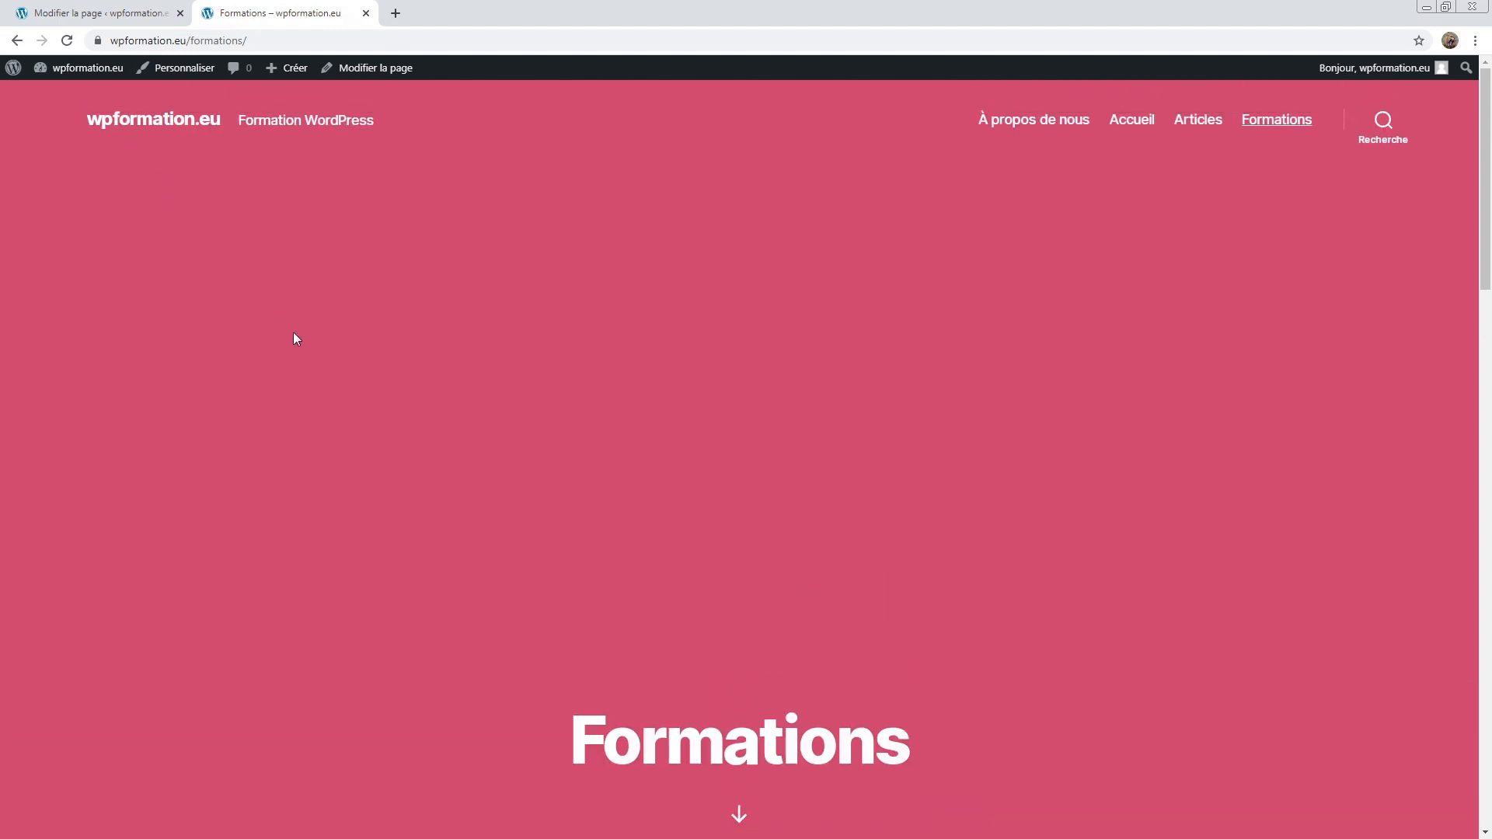
scroll(687, 356, "down", 10)
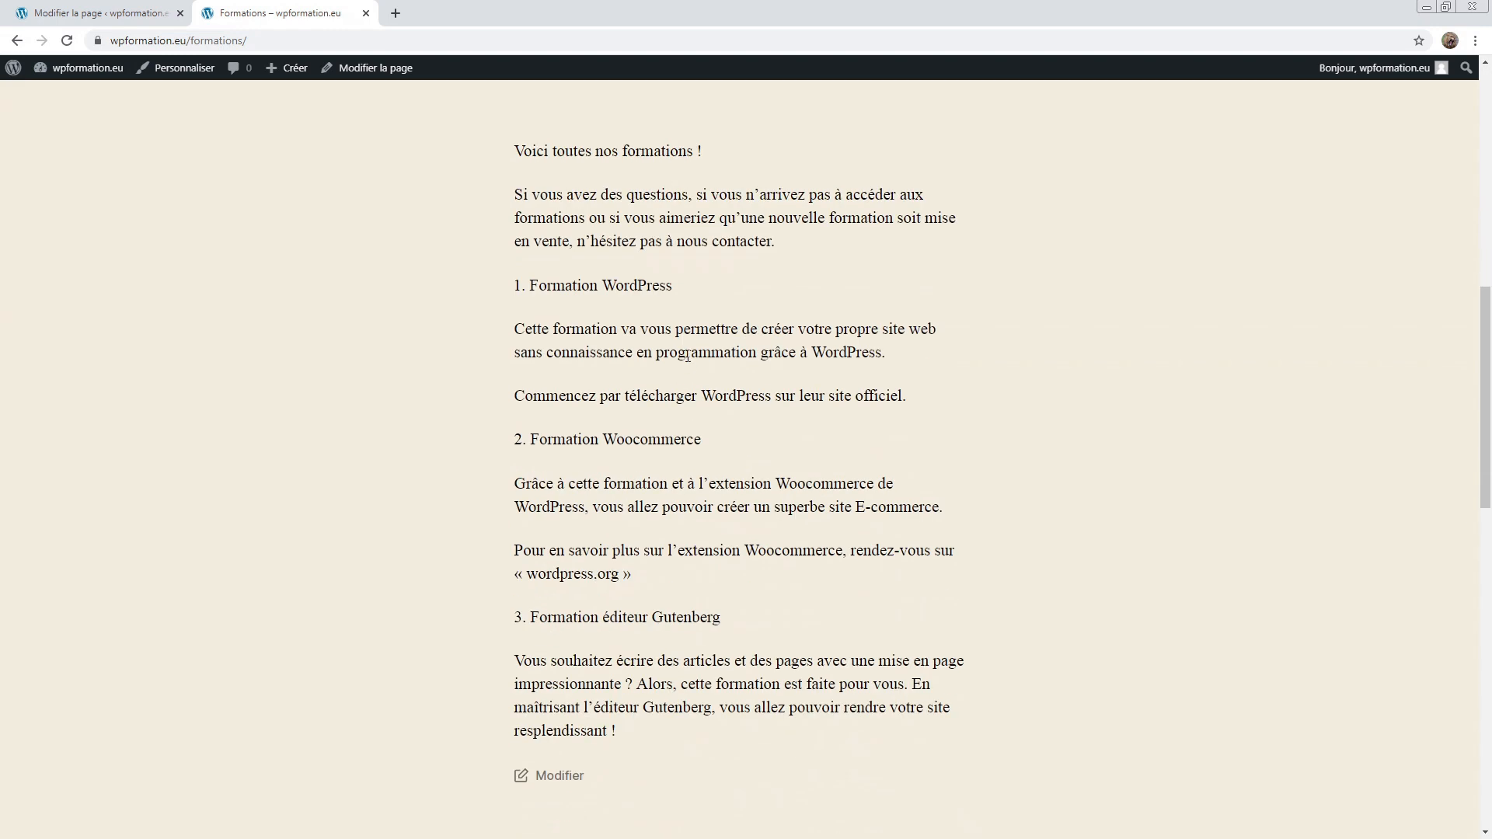
scroll(687, 357, "up", 7)
left_click(85, 8)
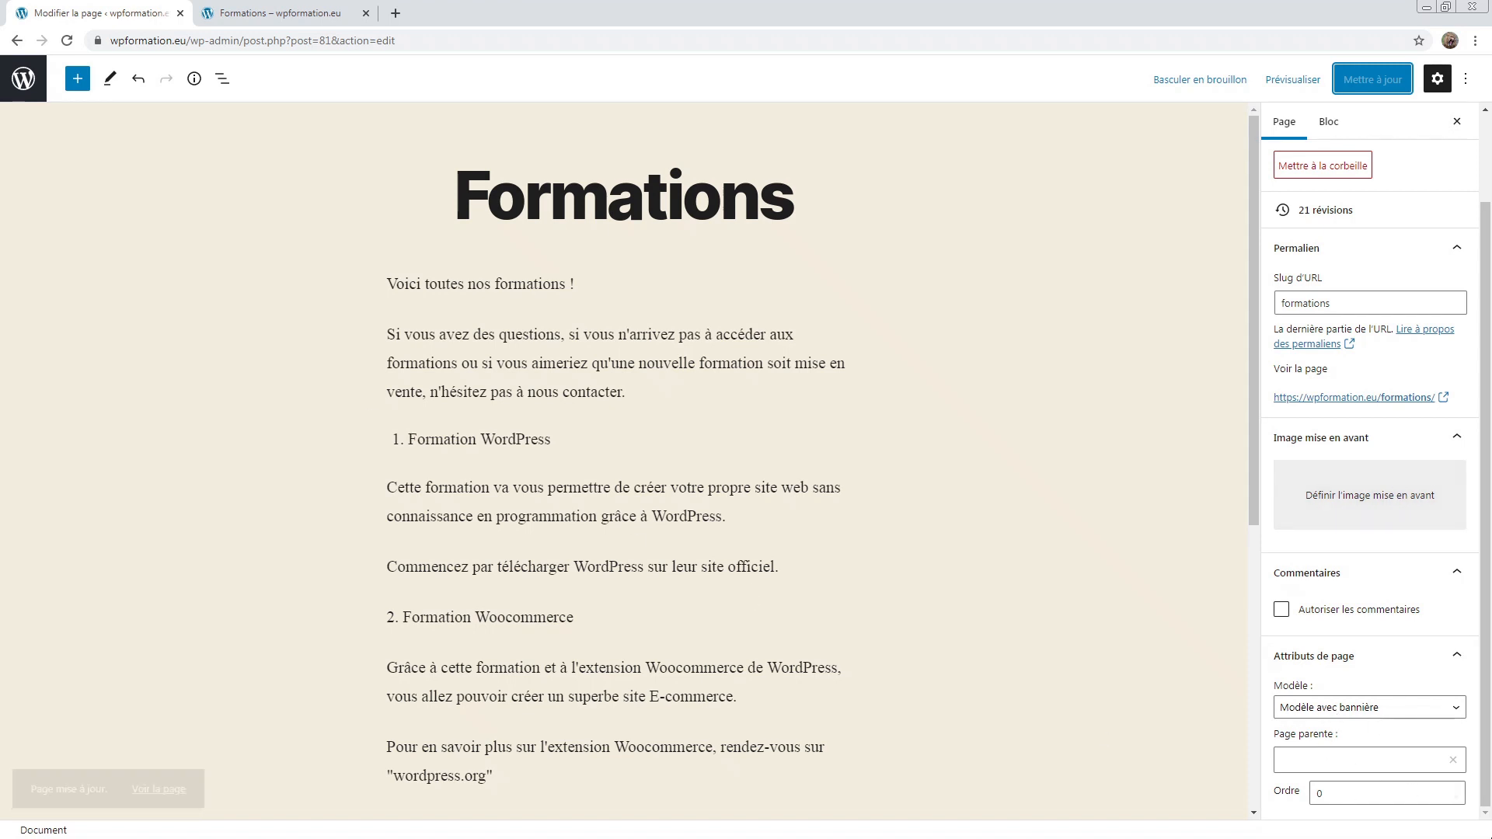
Step: Set the page template back to Modèle par défaut
left_click(1388, 715)
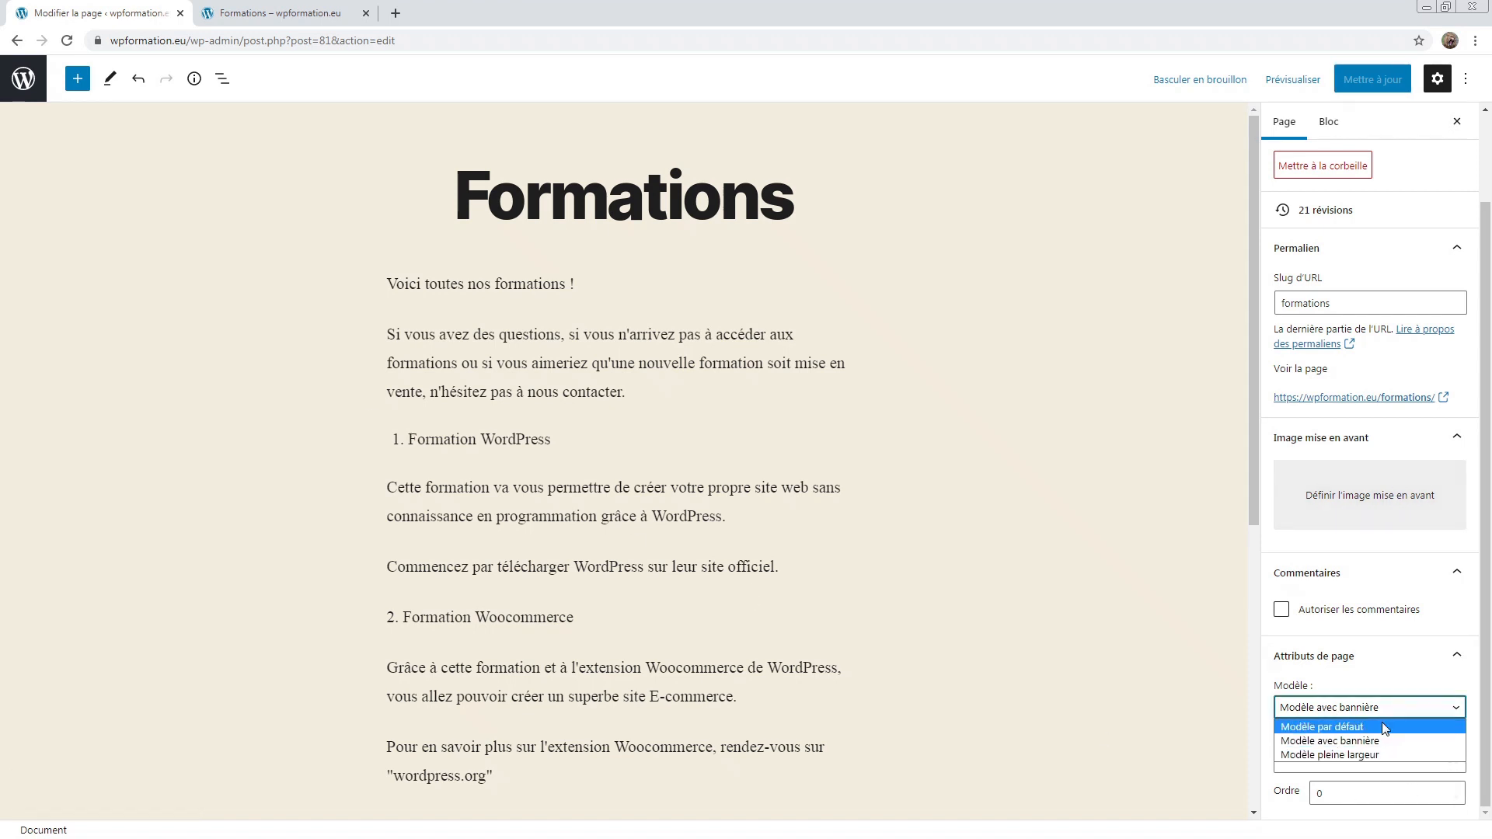
left_click(1381, 721)
left_click_drag(1317, 686, 1272, 685)
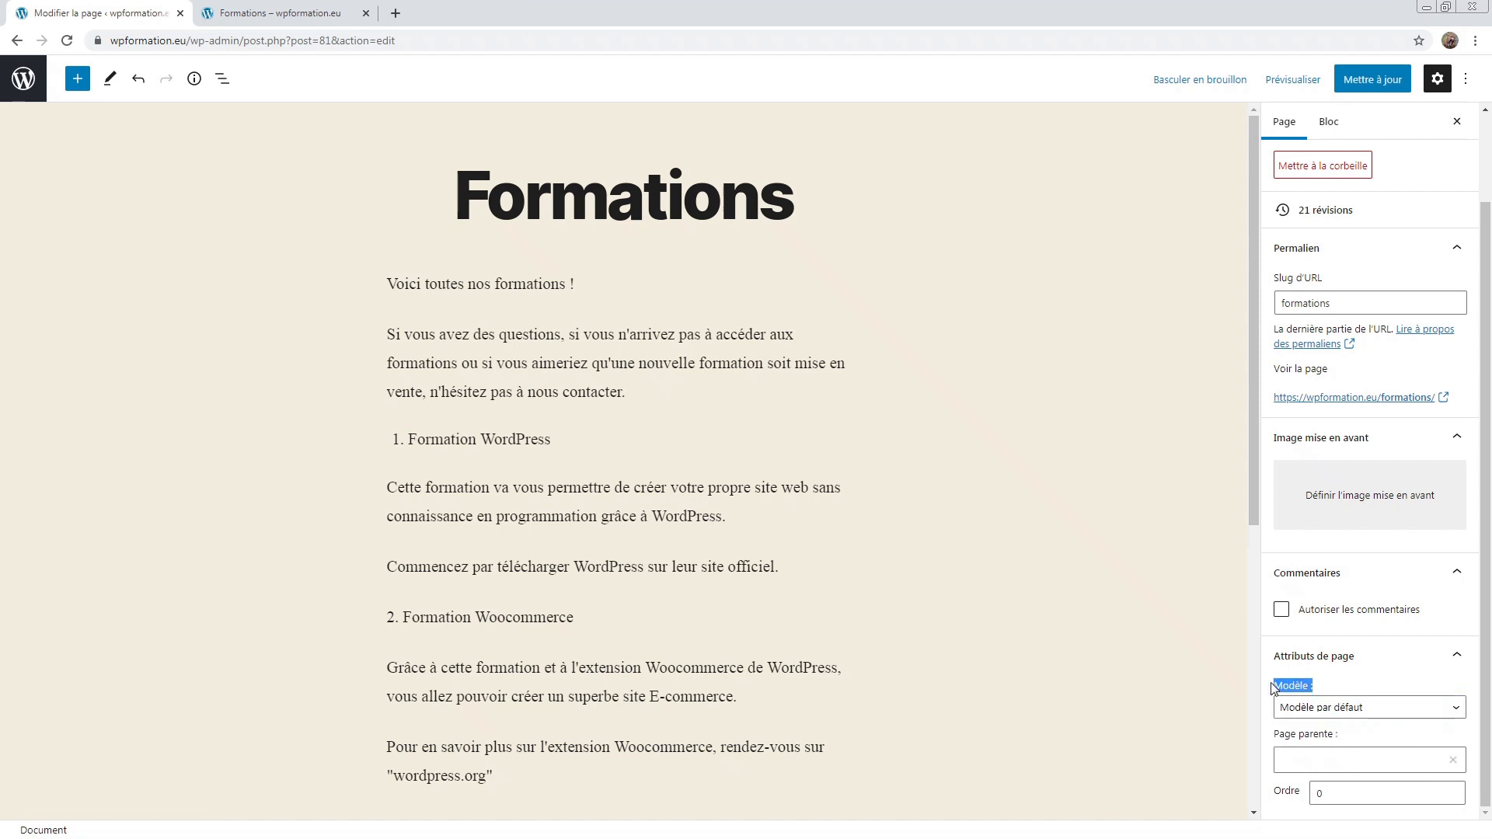
left_click(1304, 687)
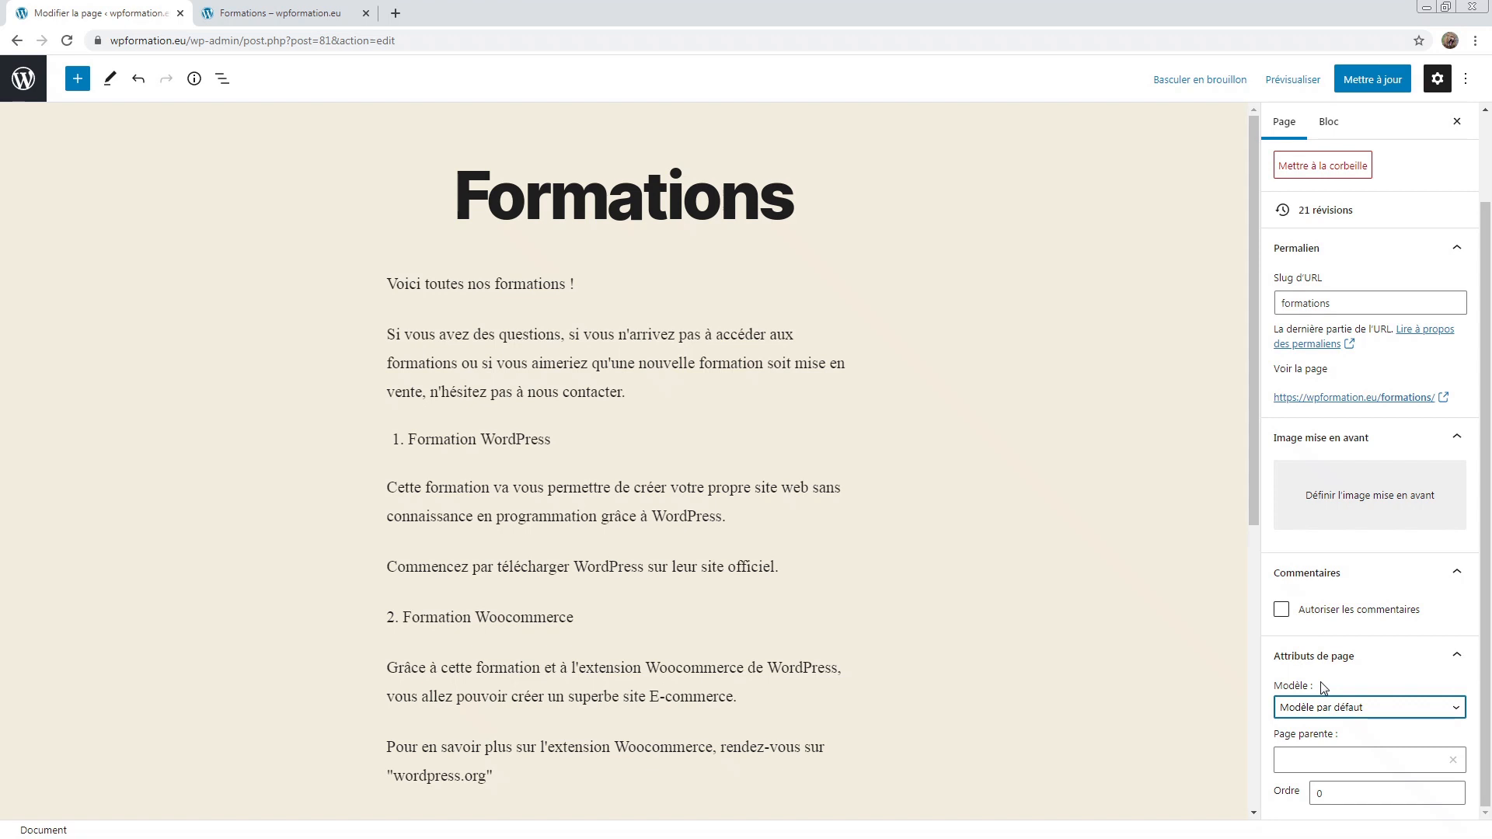
left_click_drag(1323, 688, 1269, 687)
left_click(1291, 692)
left_click(1310, 690)
double_click(1310, 691)
left_click(1330, 705)
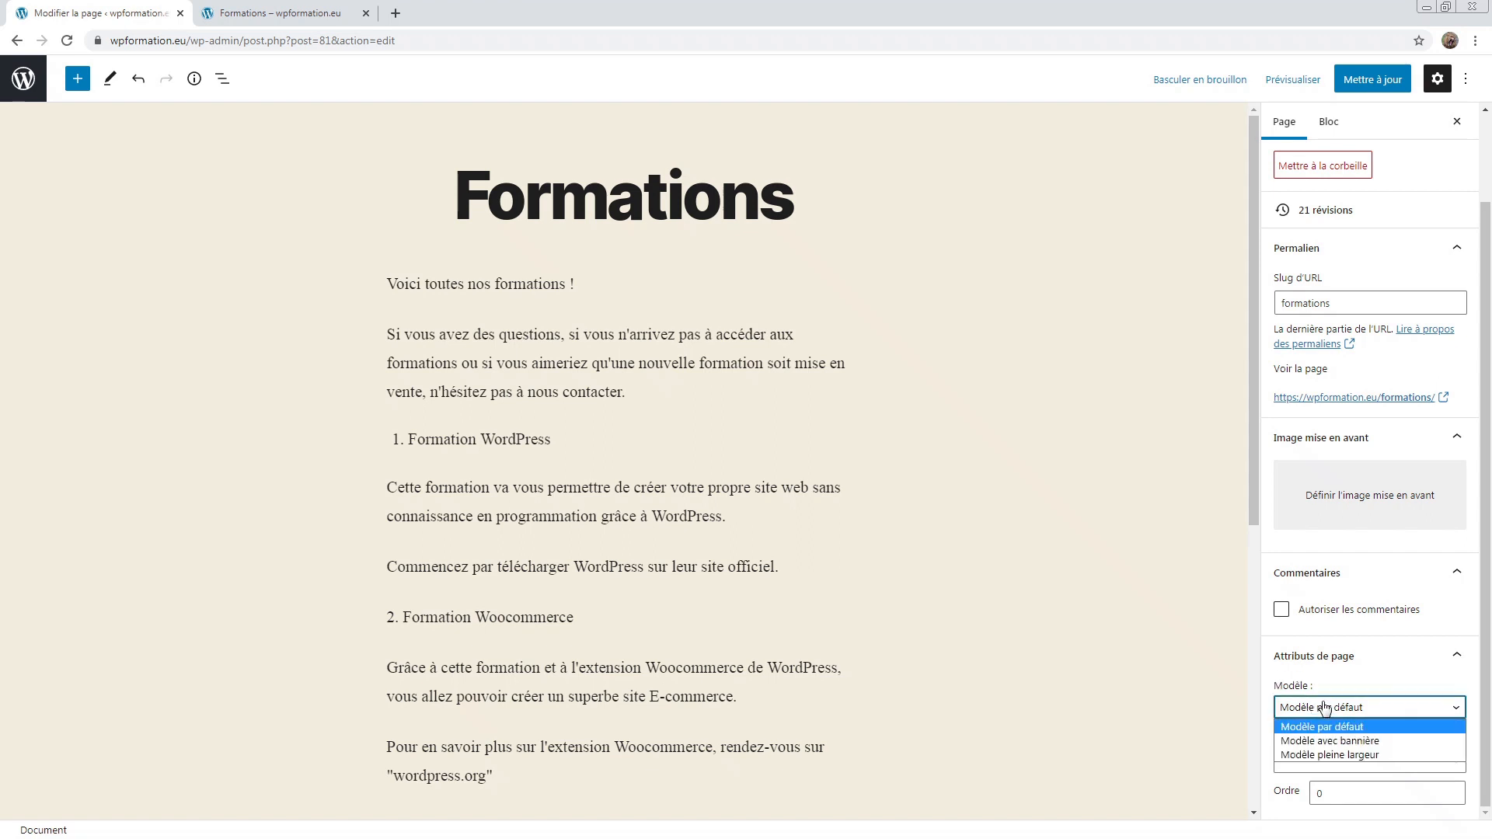
left_click(1325, 706)
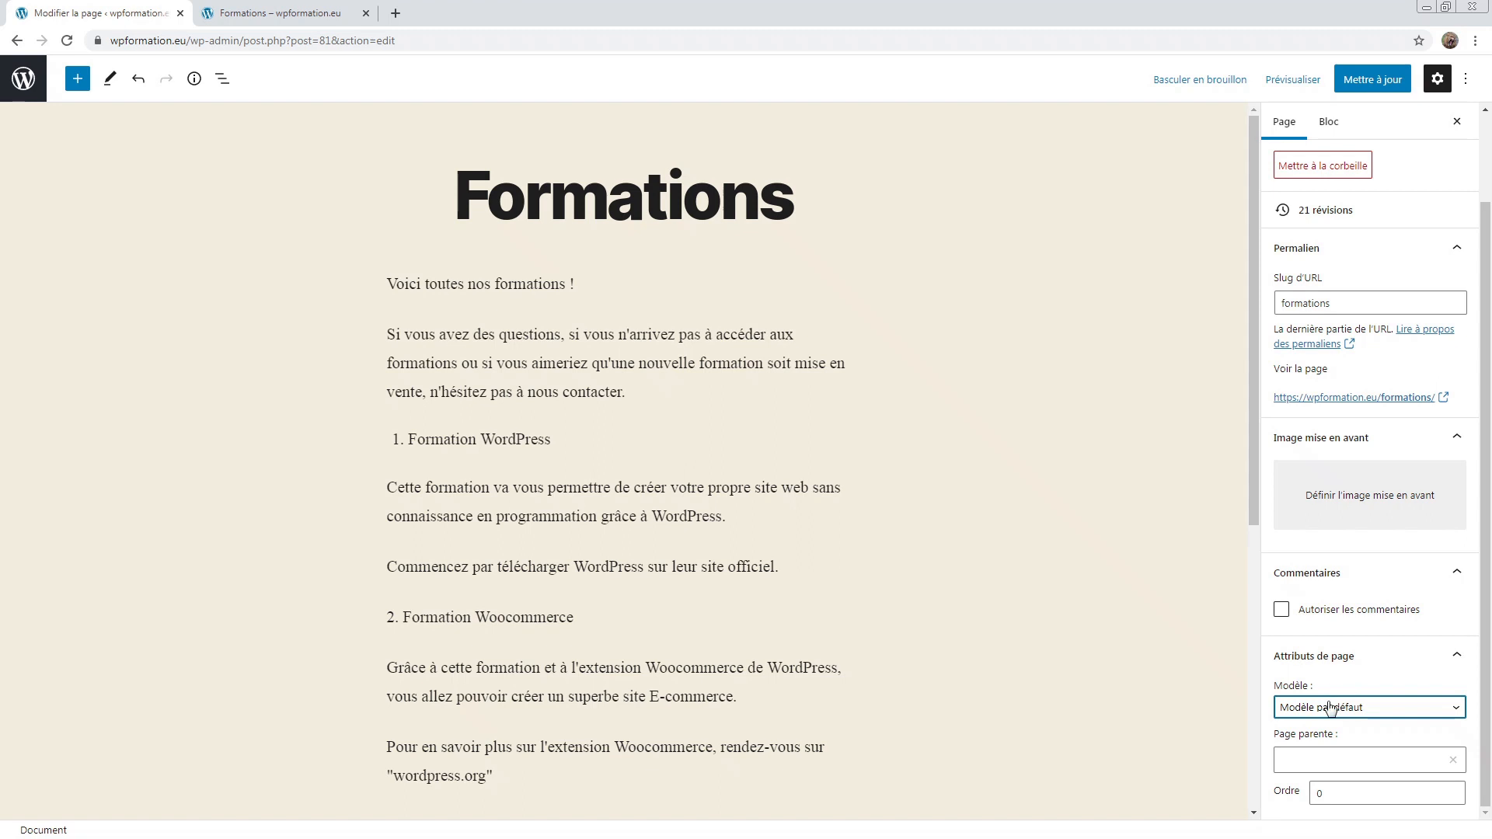
left_click(1322, 759)
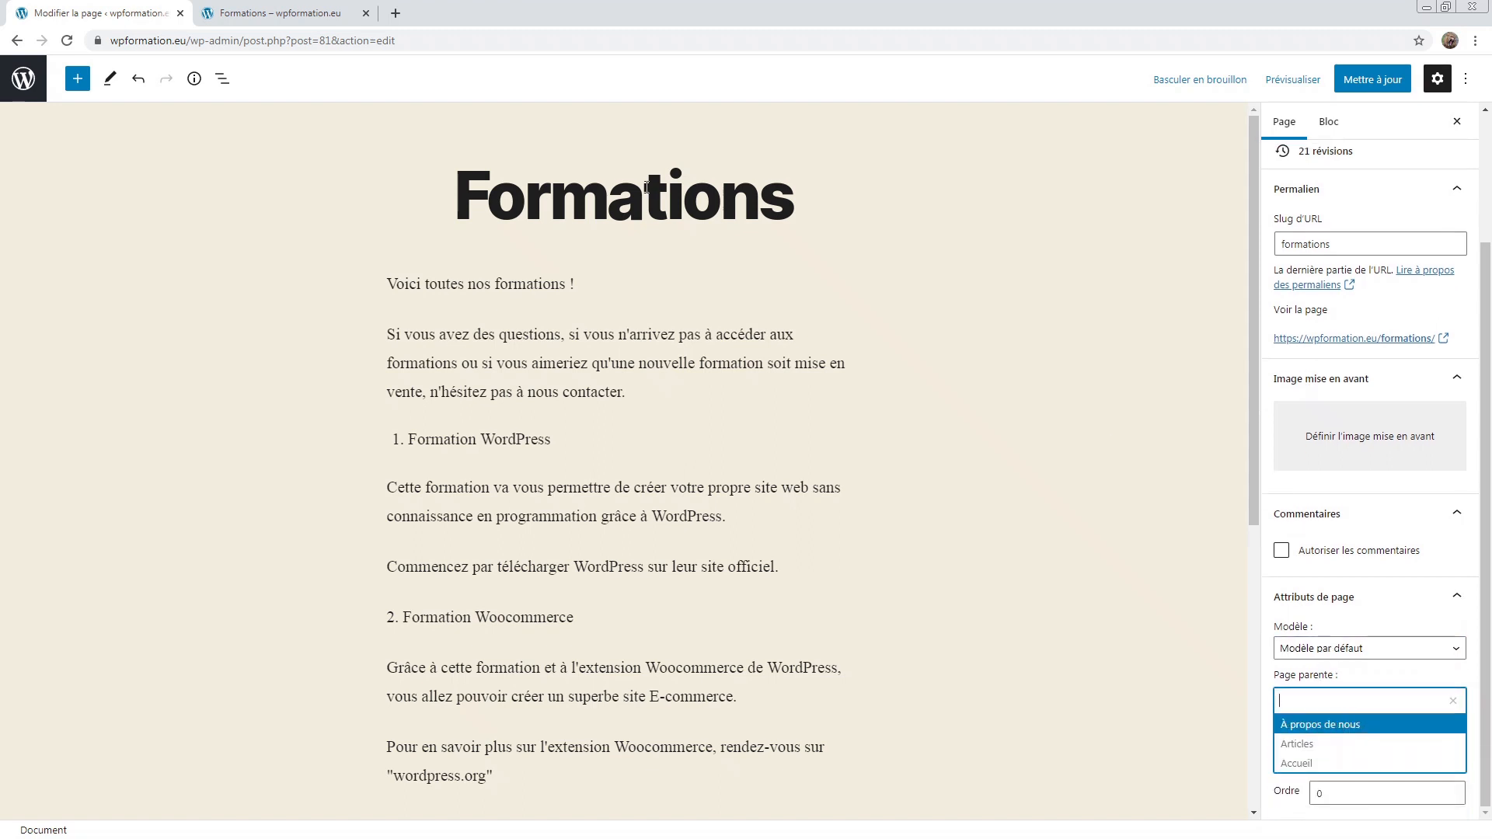
Step: Make À propos de nous the parent of Formations, update, and open the site's Accueil page
left_click_drag(430, 170, 793, 205)
left_click(458, 192)
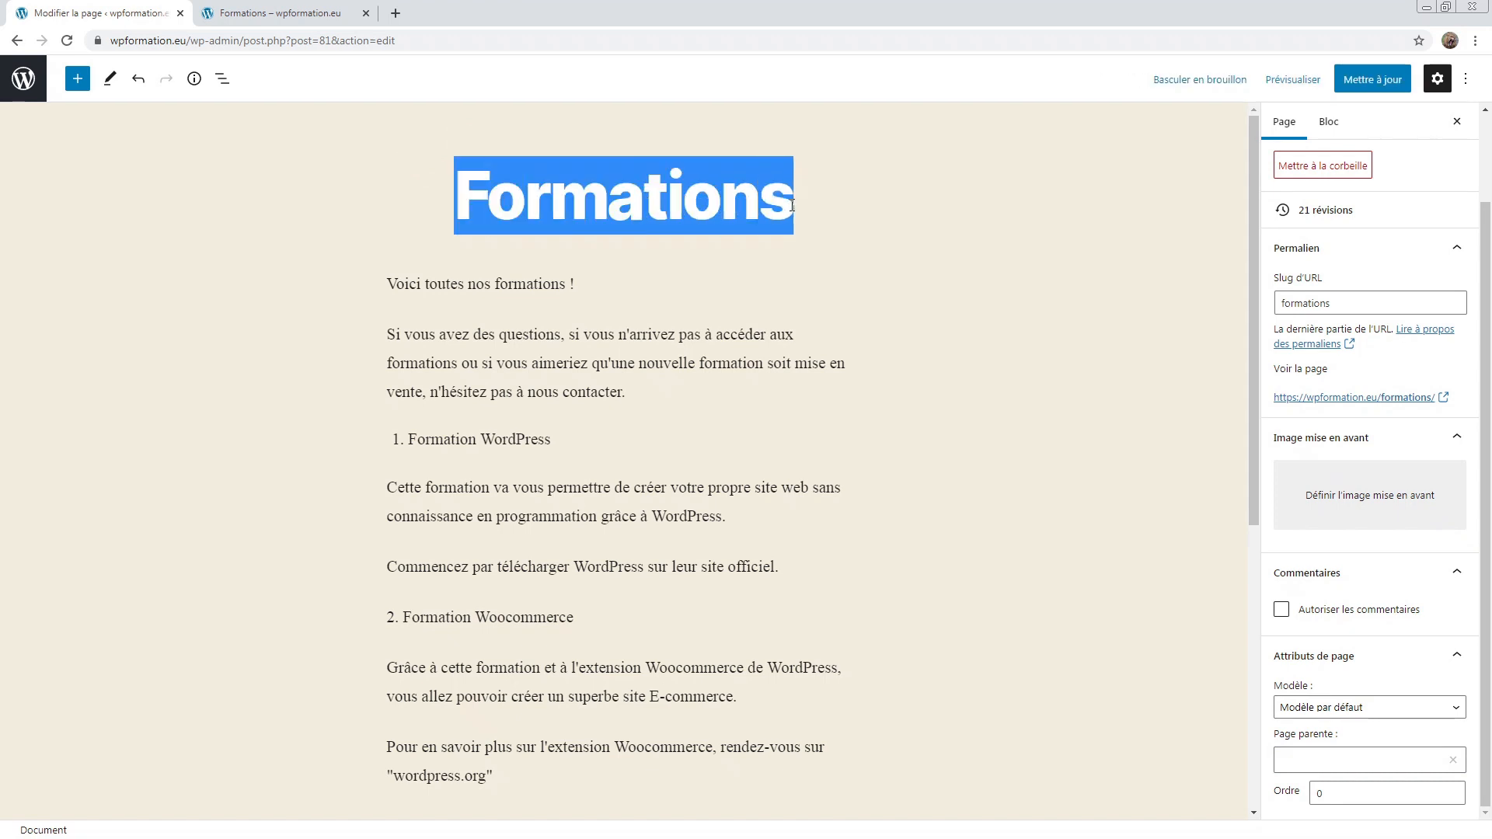
left_click(793, 205)
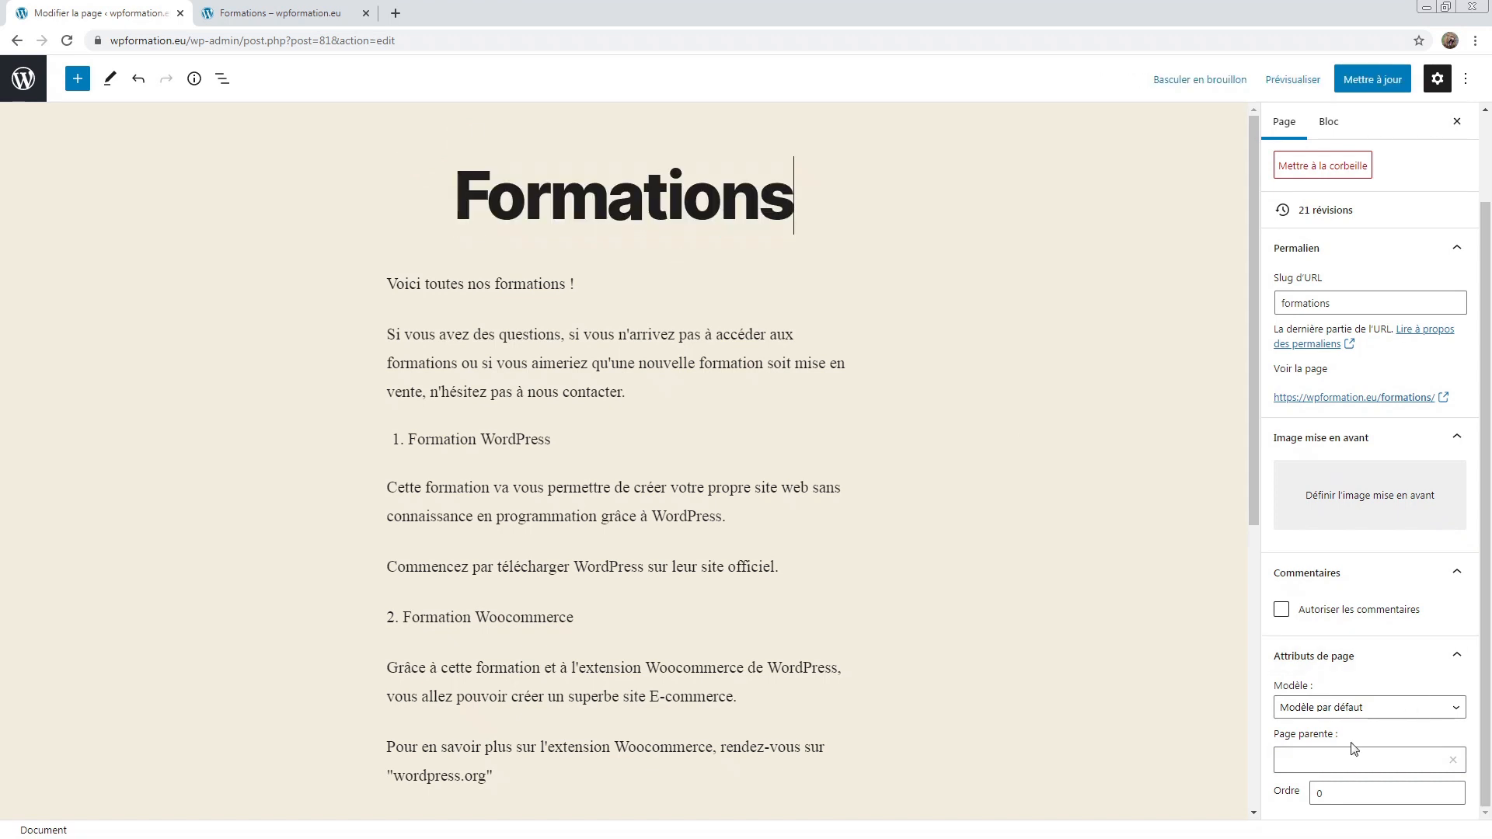
left_click(1335, 761)
left_click(1337, 724)
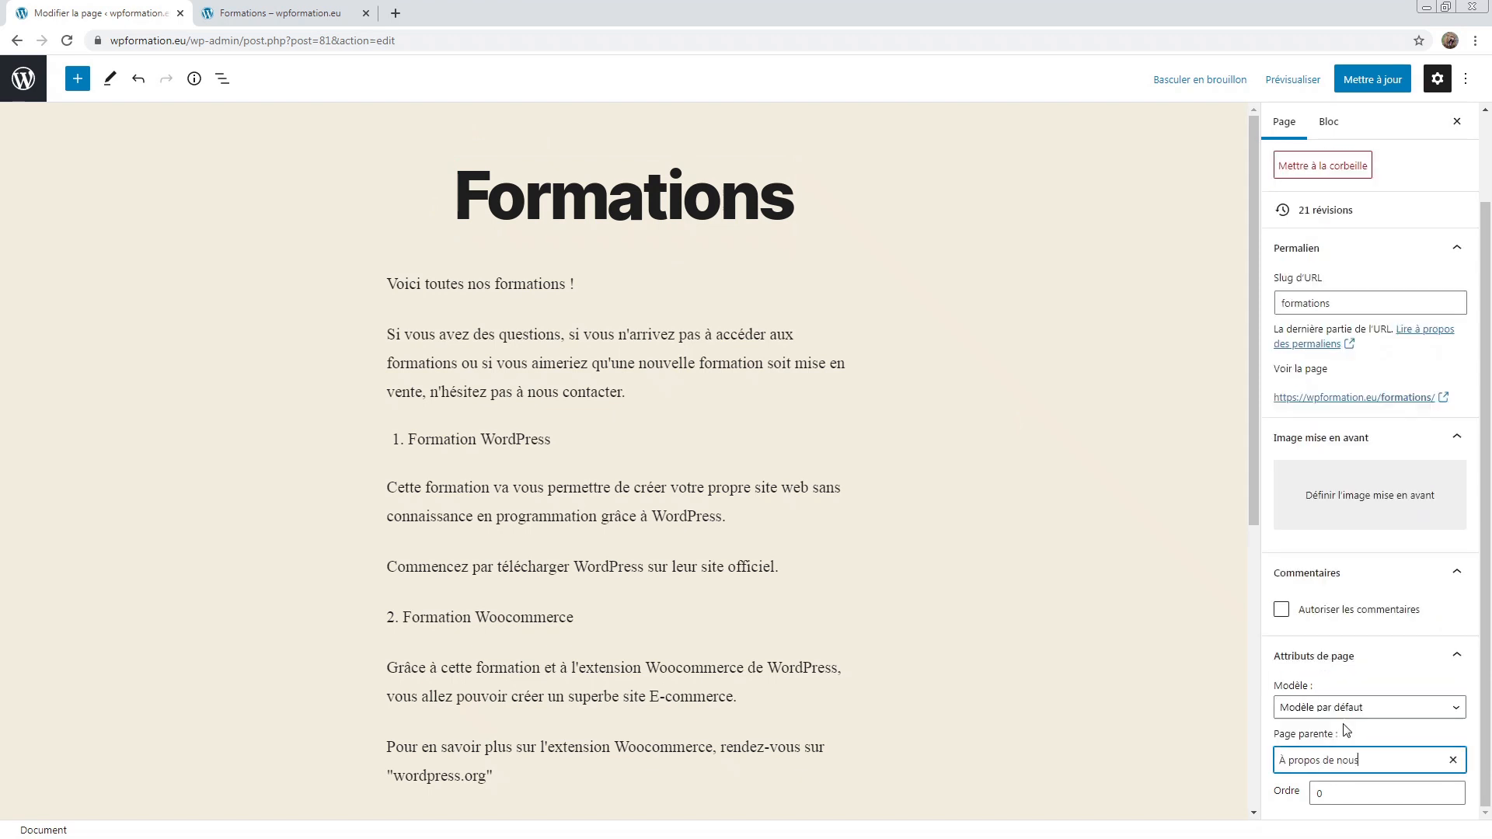
left_click(1358, 84)
left_click(232, 10)
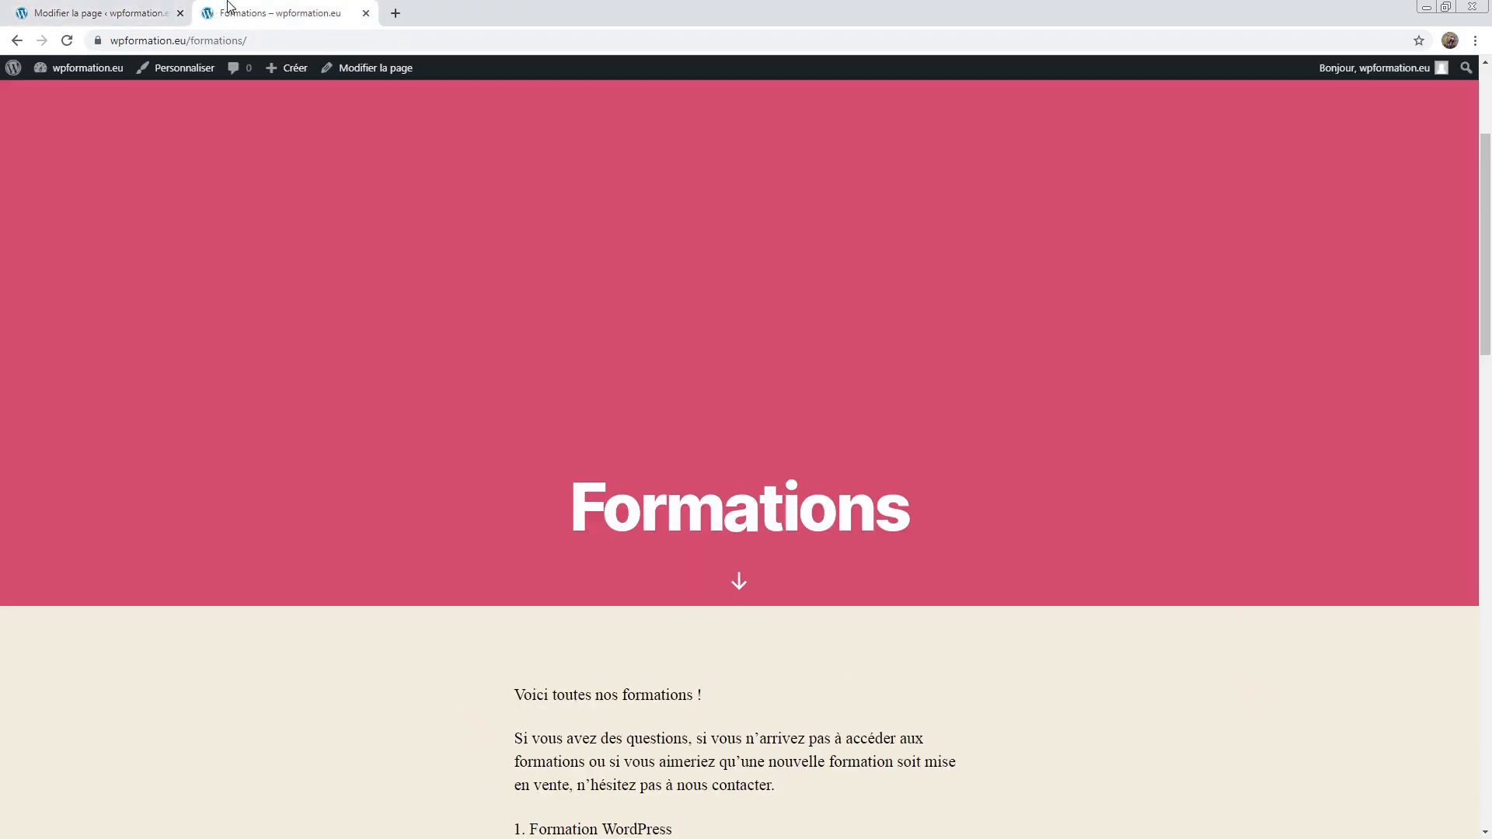
left_click(142, 128)
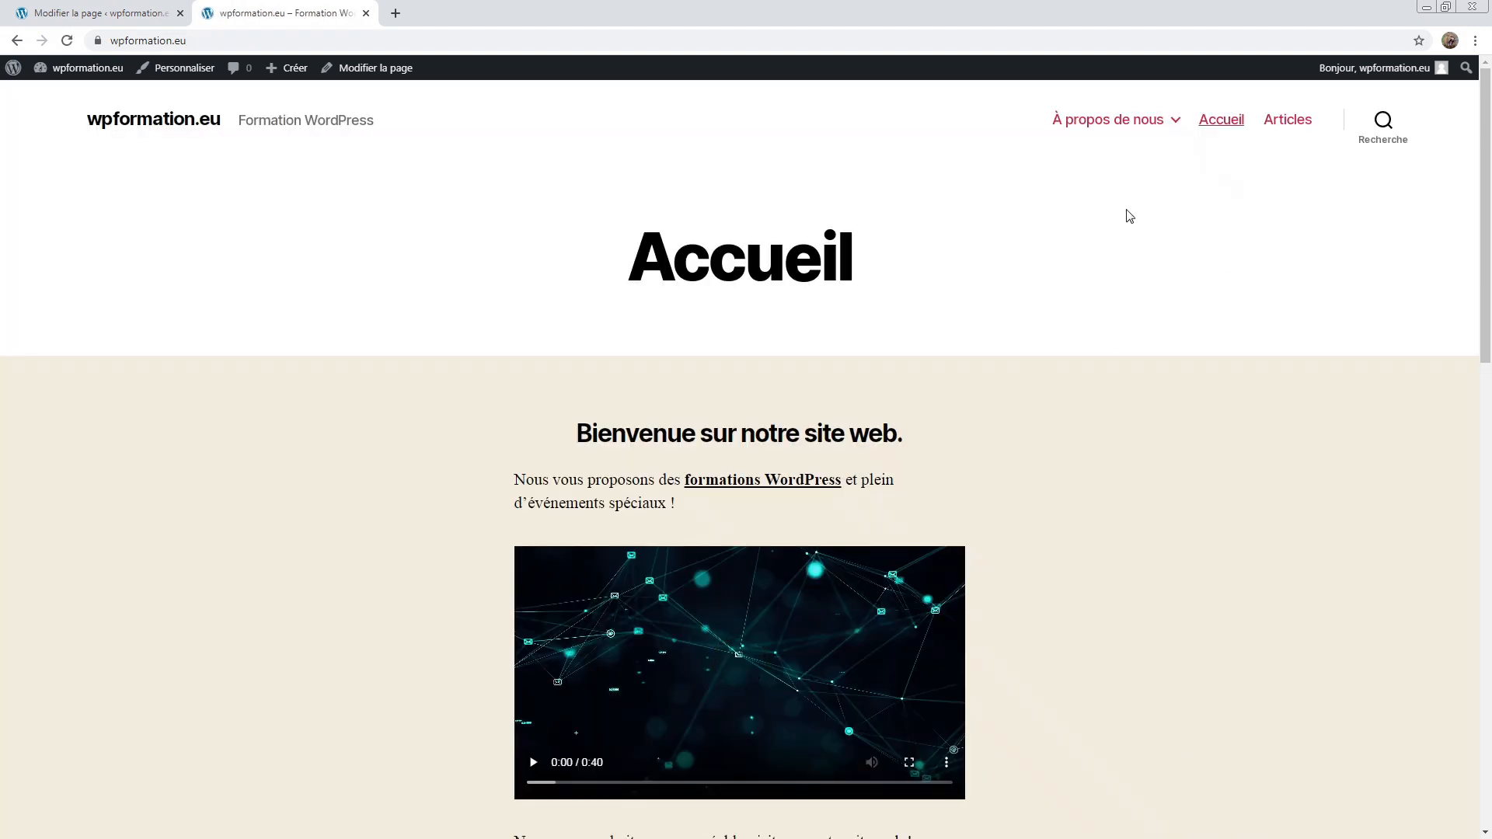
Step: Open Formations from the À propos de nous submenu, then clear its Page parente field
mouse_move(1111, 123)
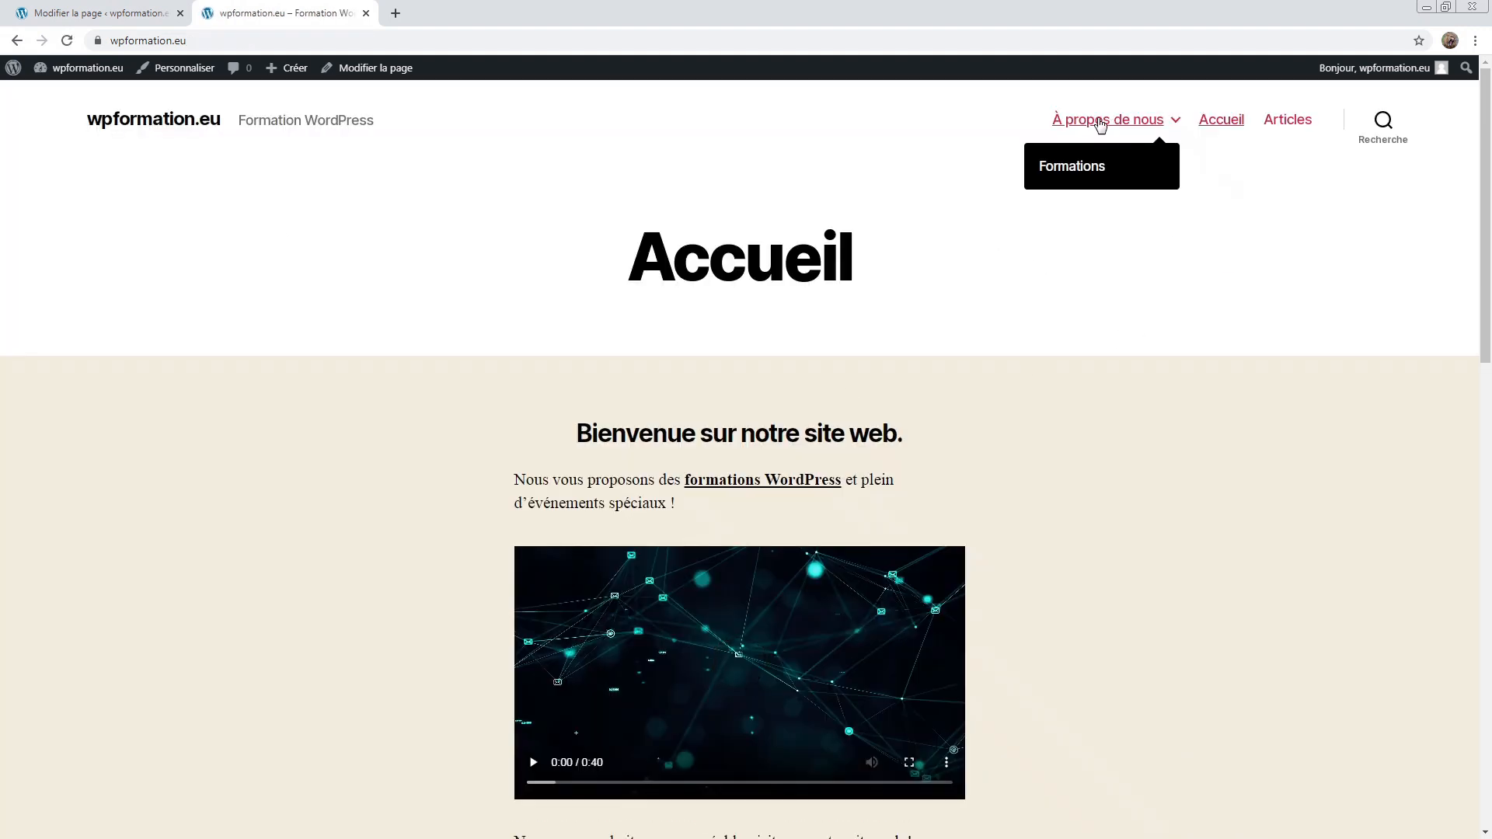
left_click(1069, 168)
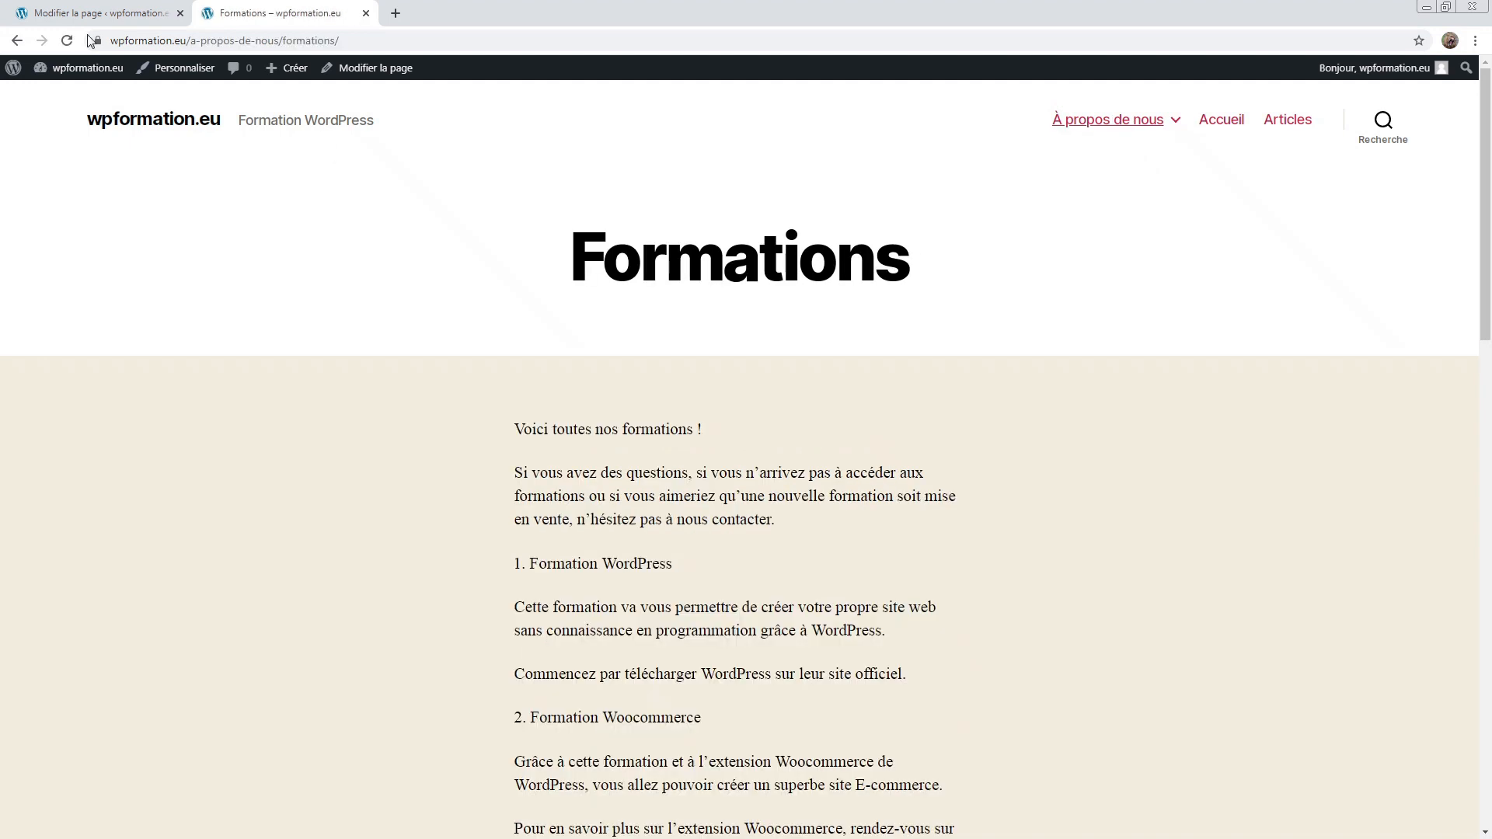
left_click(66, 12)
scroll(1234, 758, "down", 3)
scroll(1408, 780, "down", 1)
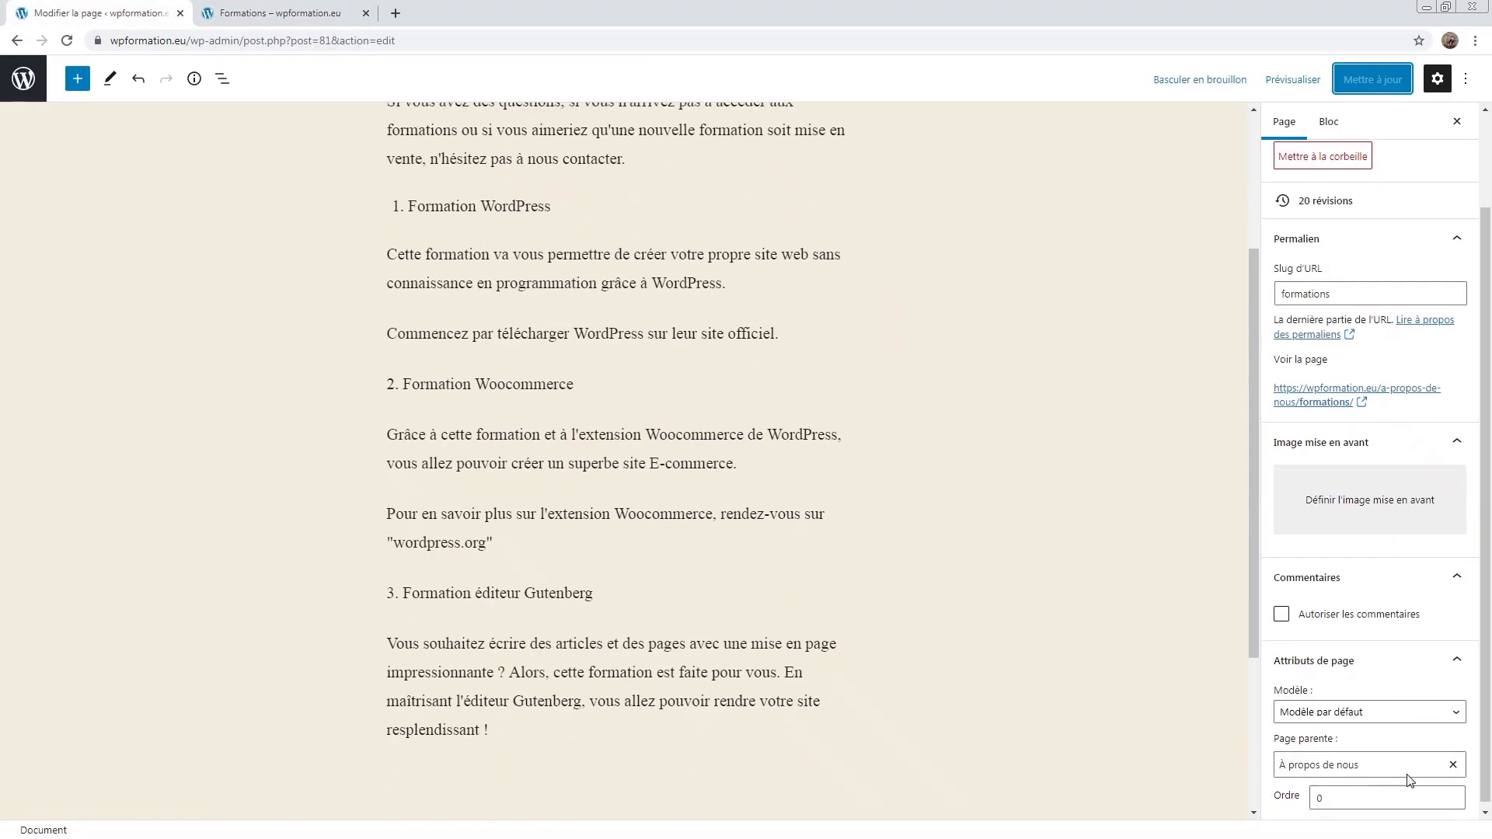
scroll(1409, 780, "up", 1)
scroll(1409, 780, "down", 1)
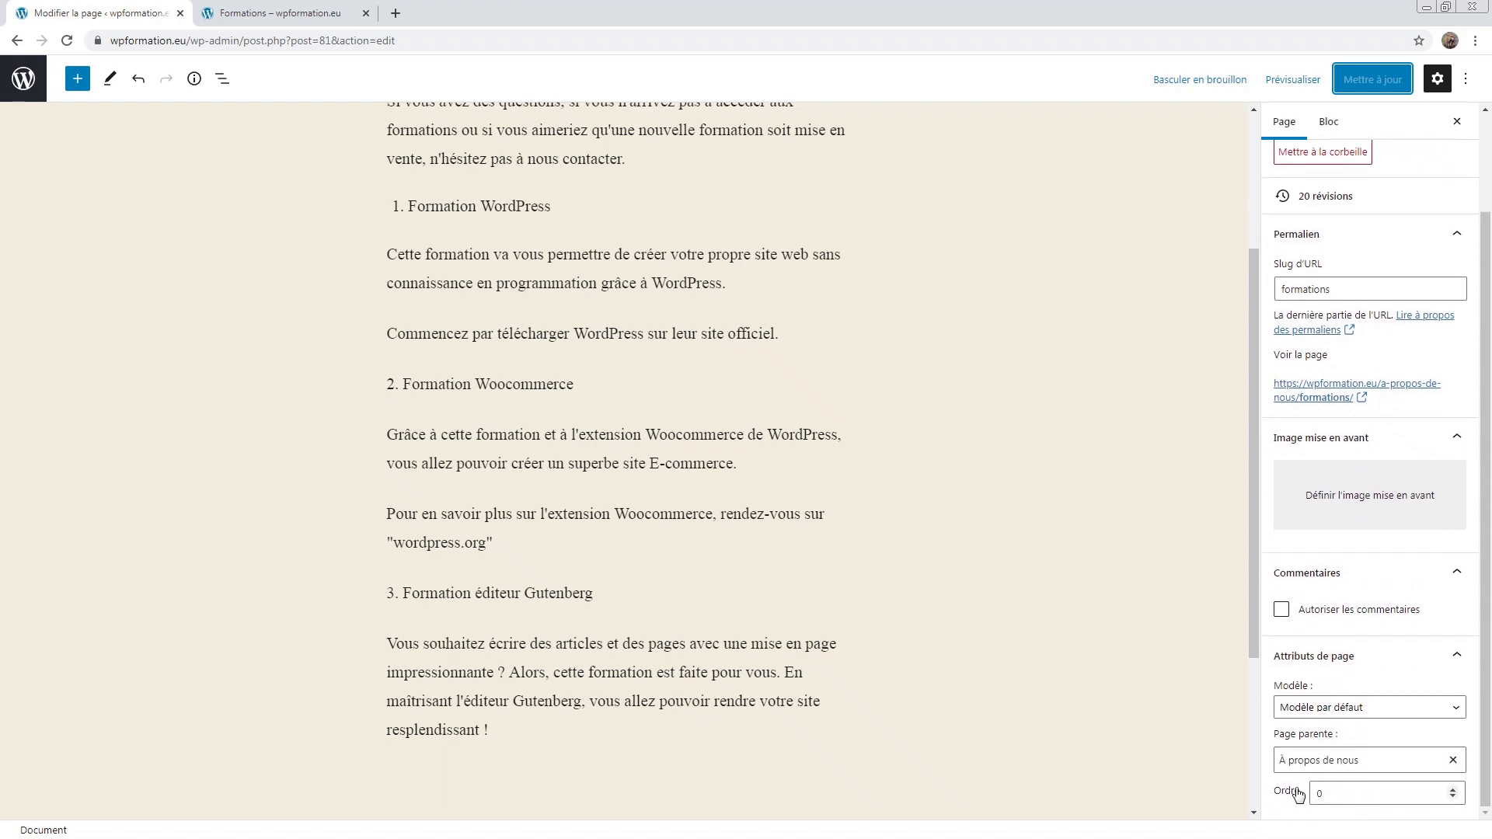
left_click_drag(1295, 791, 1275, 793)
double_click(1452, 789)
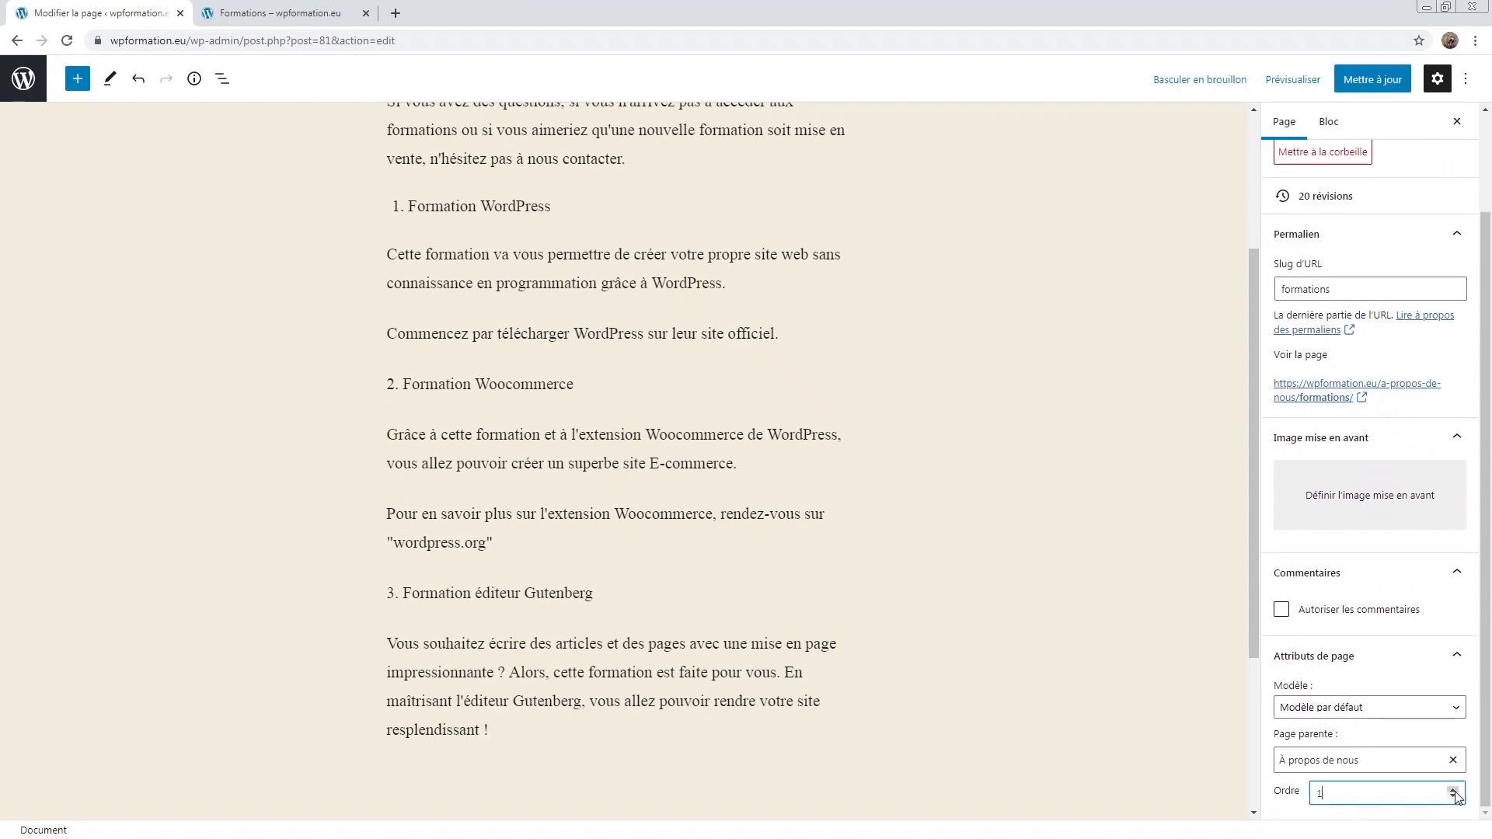
left_click(1398, 761)
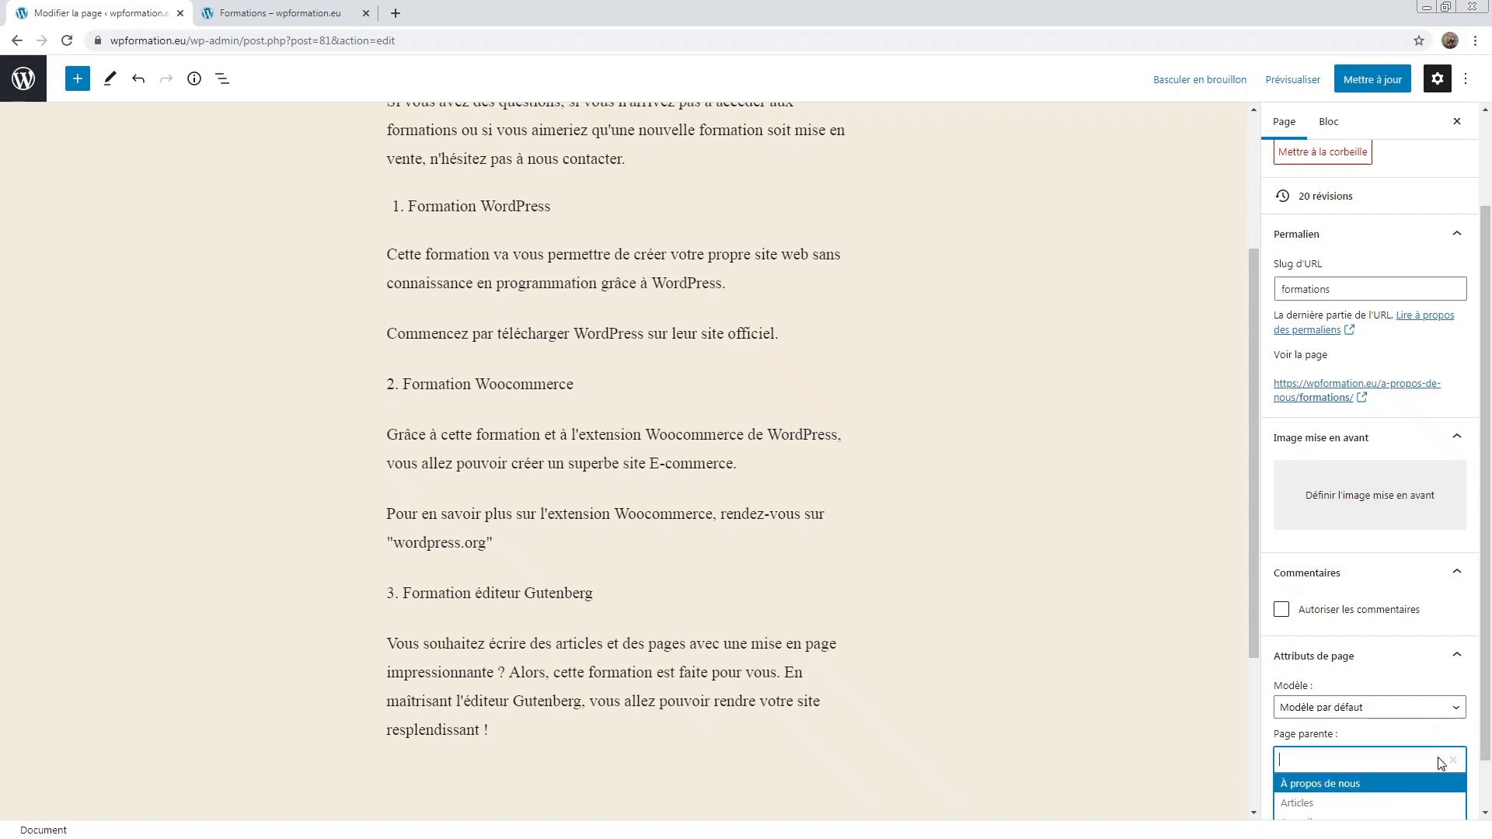
Step: Check the live page, then update Formations with no parent so its address is /formations/
left_click(264, 13)
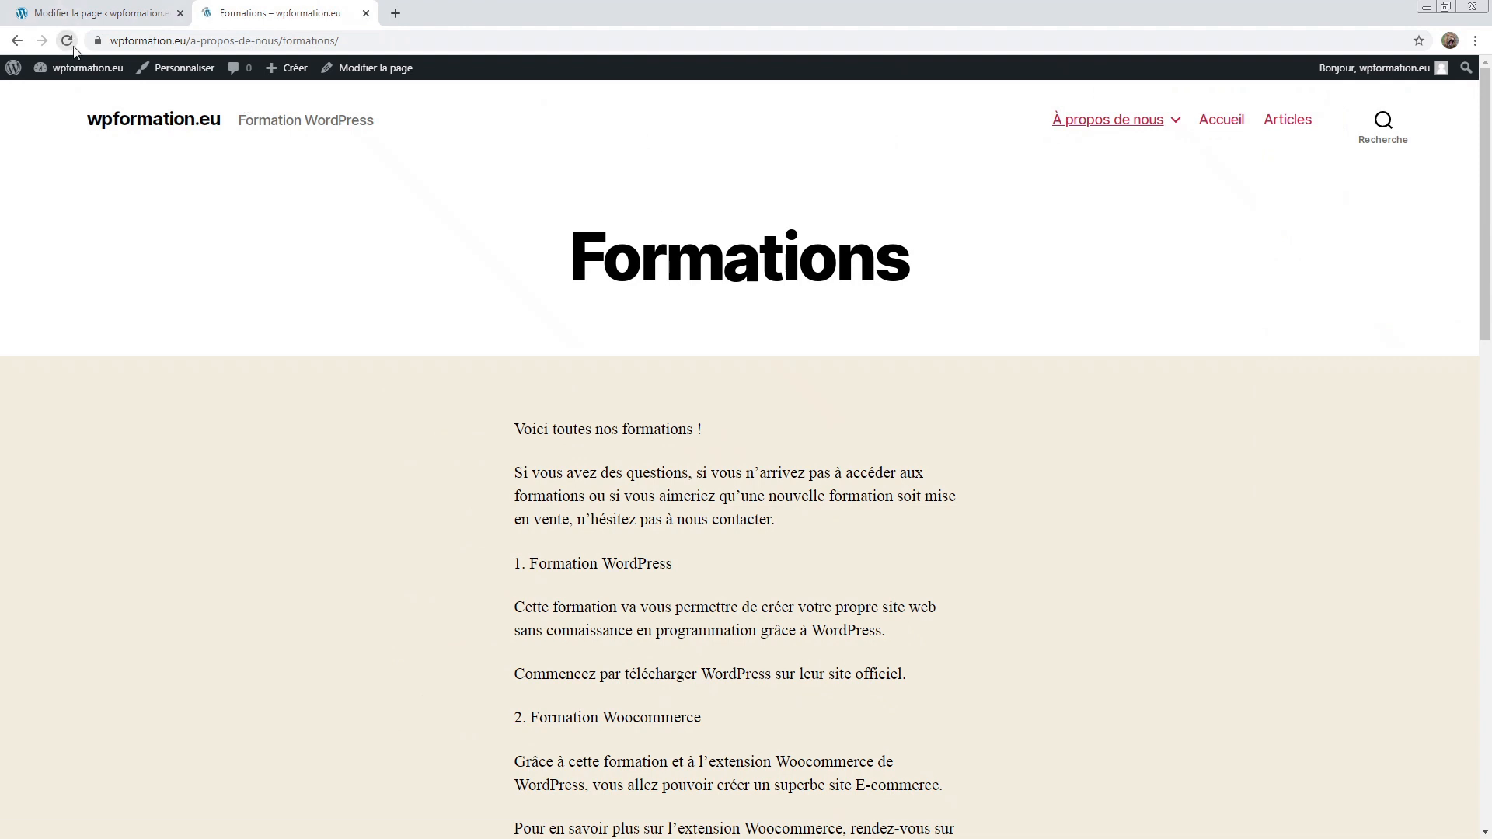
mouse_move(1135, 134)
left_click(77, 13)
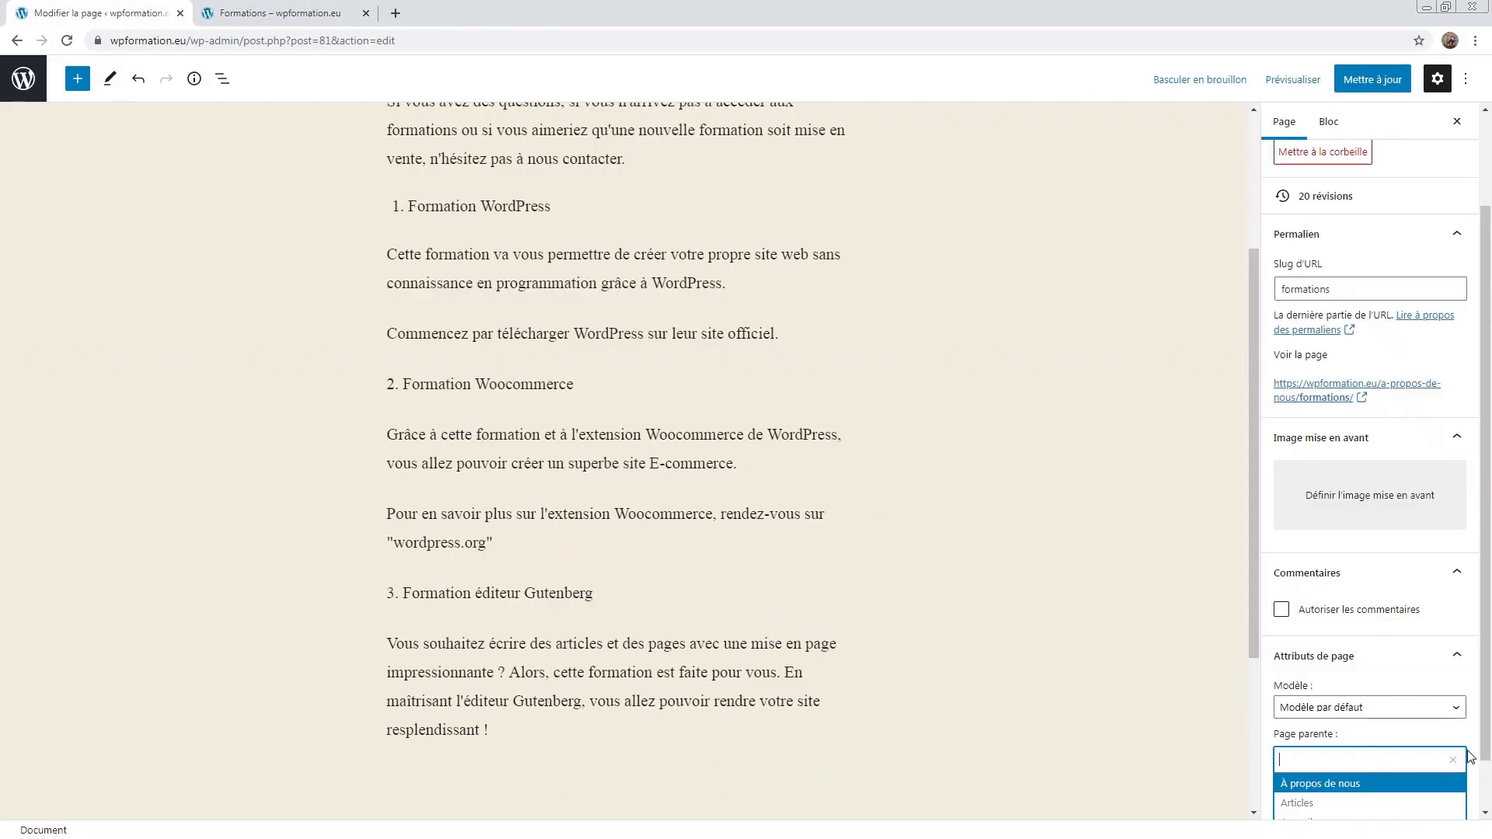
left_click(280, 21)
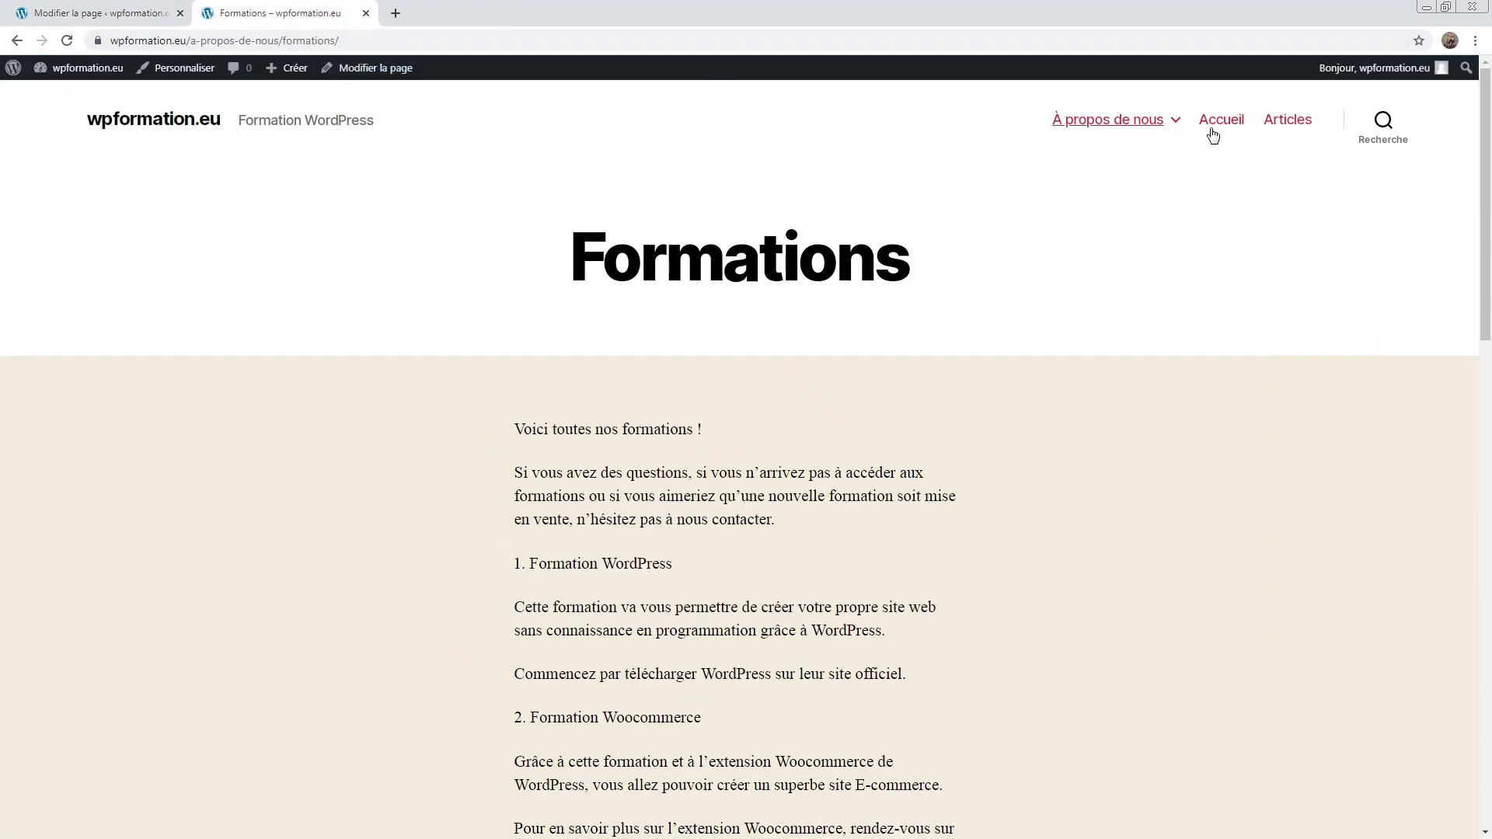
left_click(96, 11)
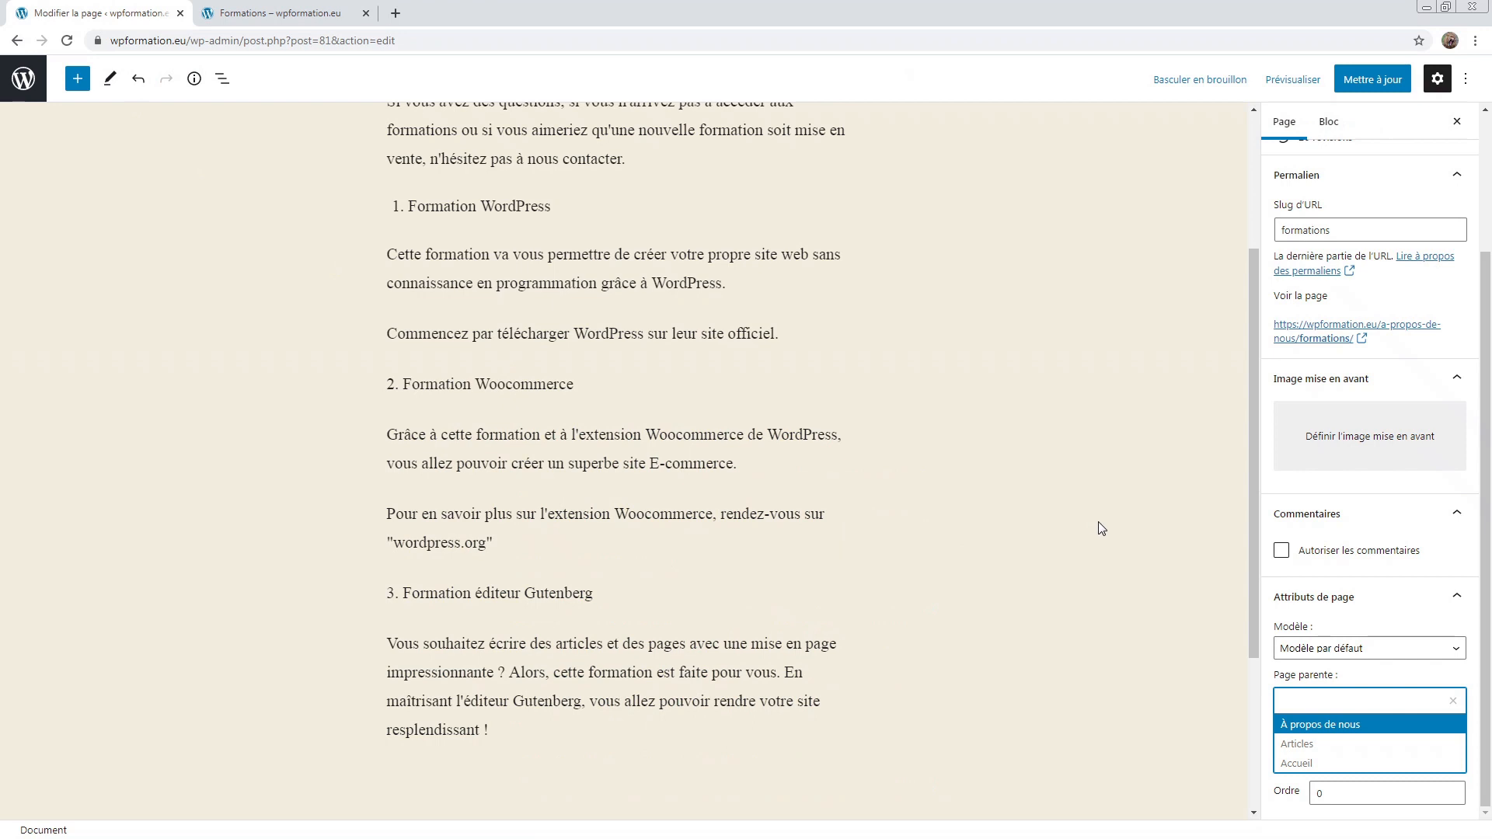
scroll(1109, 523, "up", 3)
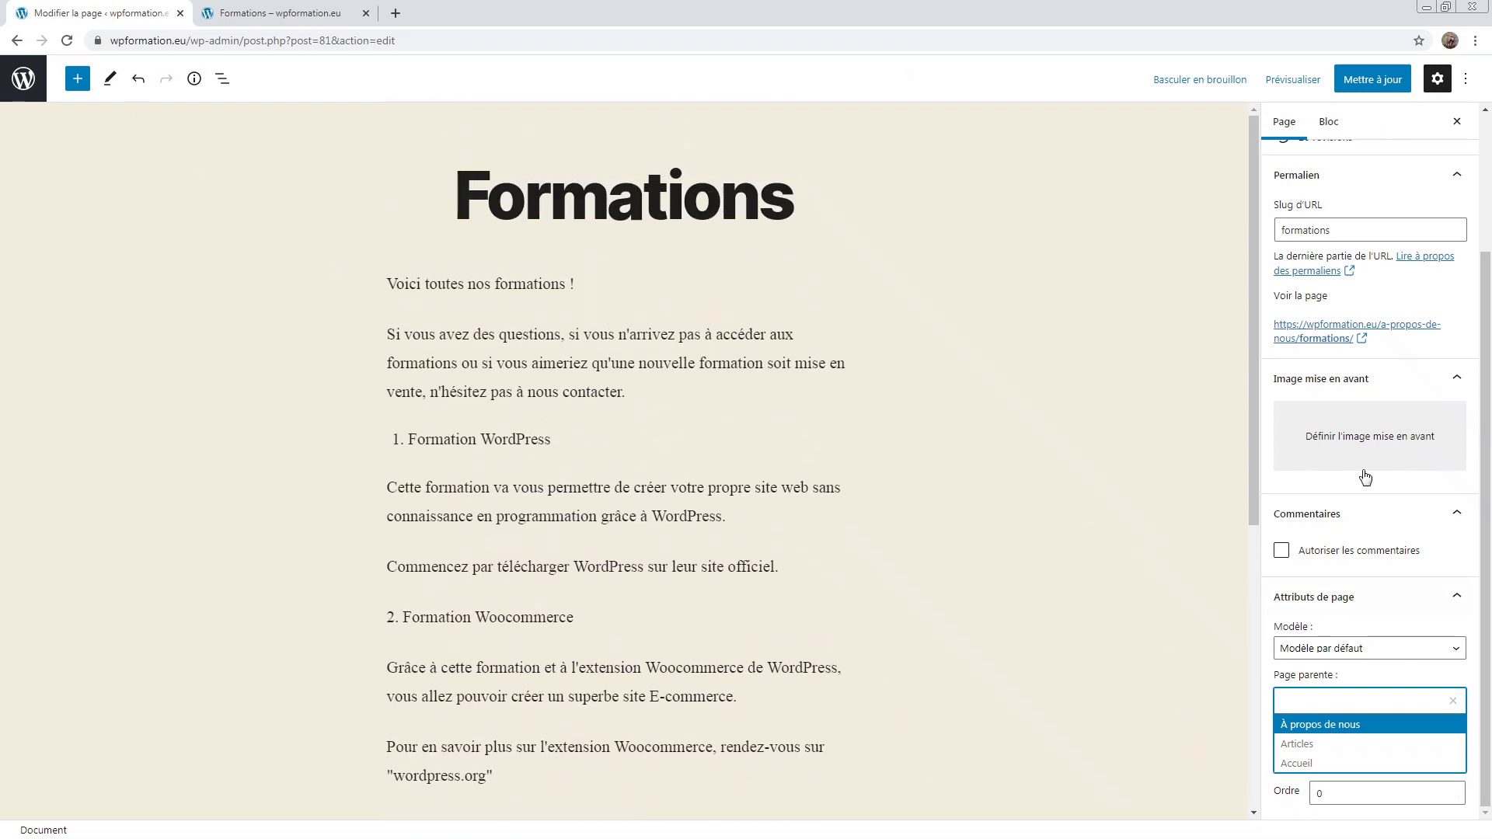
left_click(1372, 85)
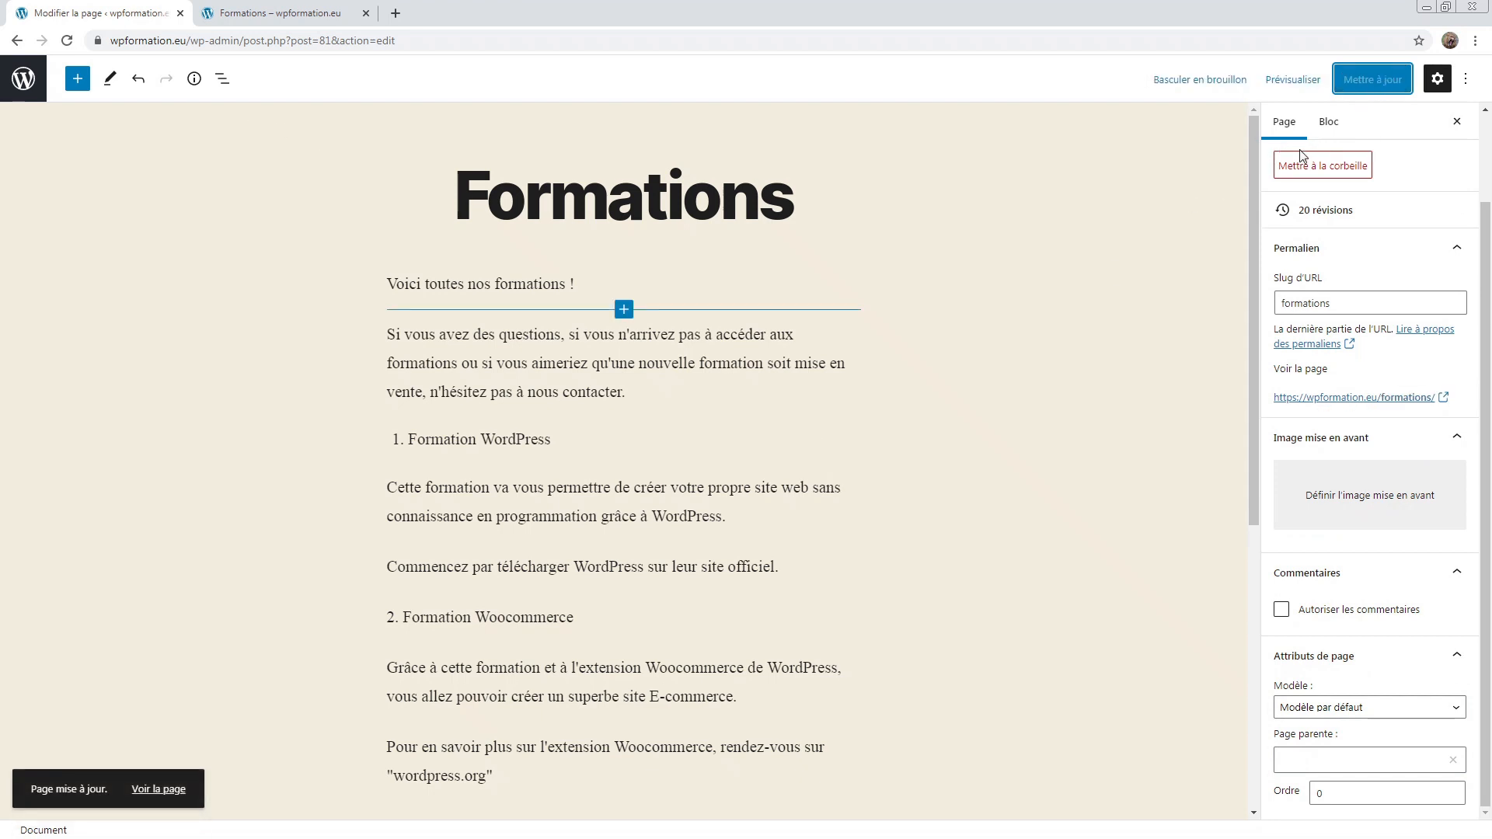
scroll(1321, 202, "up", 2)
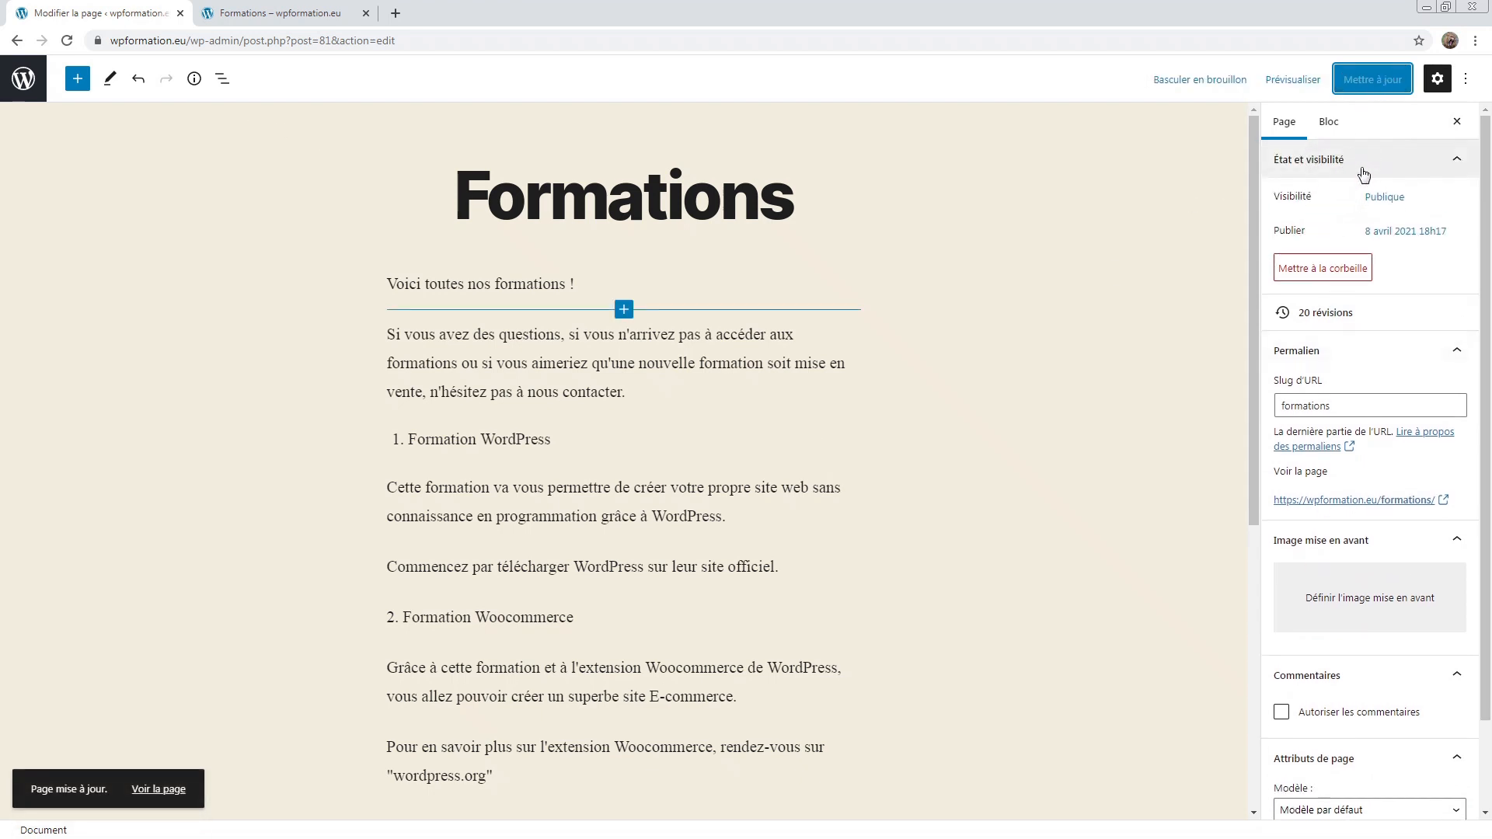
Step: Go to Articles and open the Nouvelle formation post for editing
left_click(22, 80)
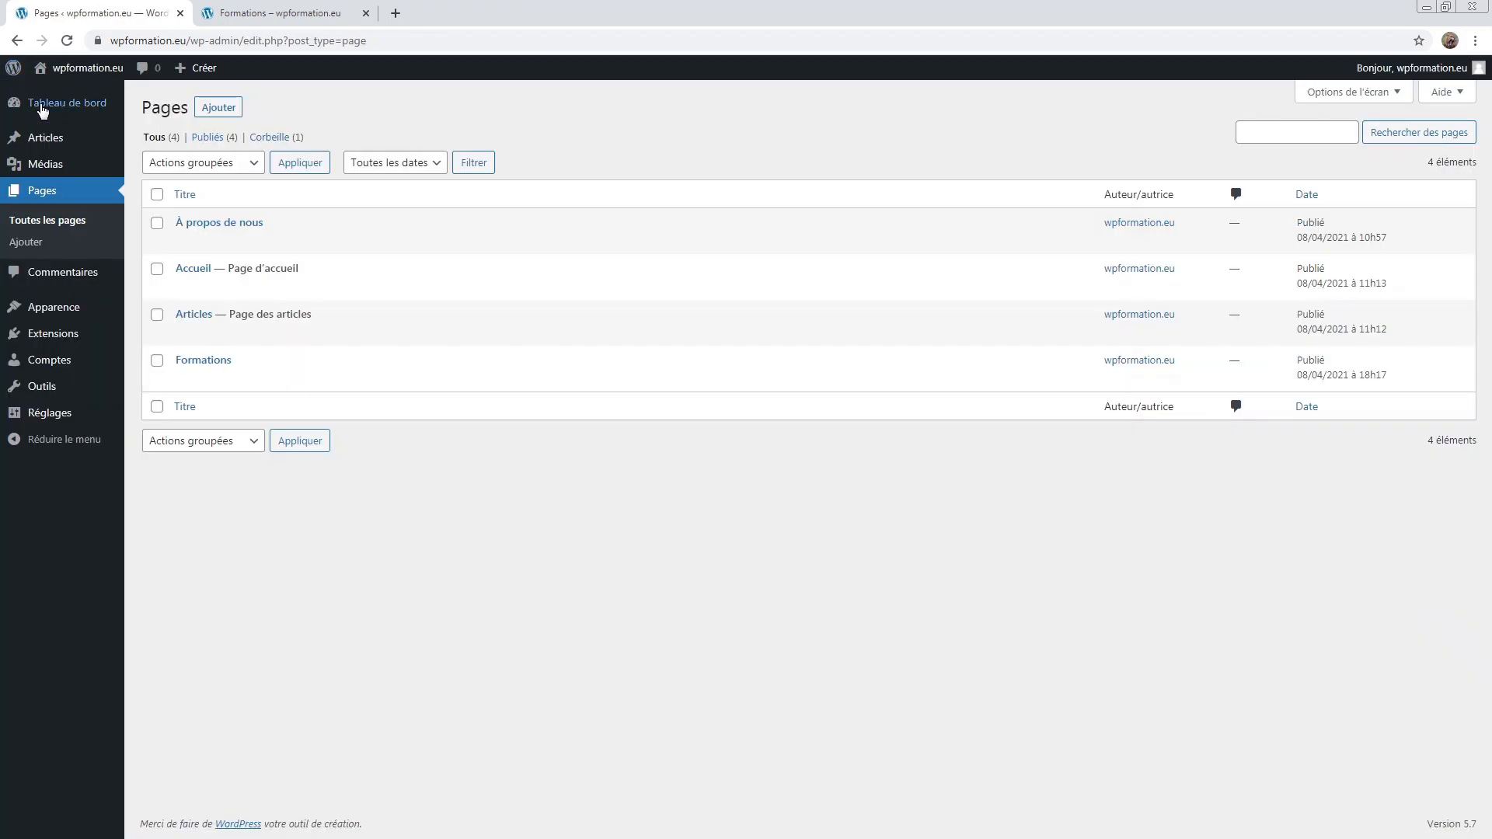
left_click(62, 137)
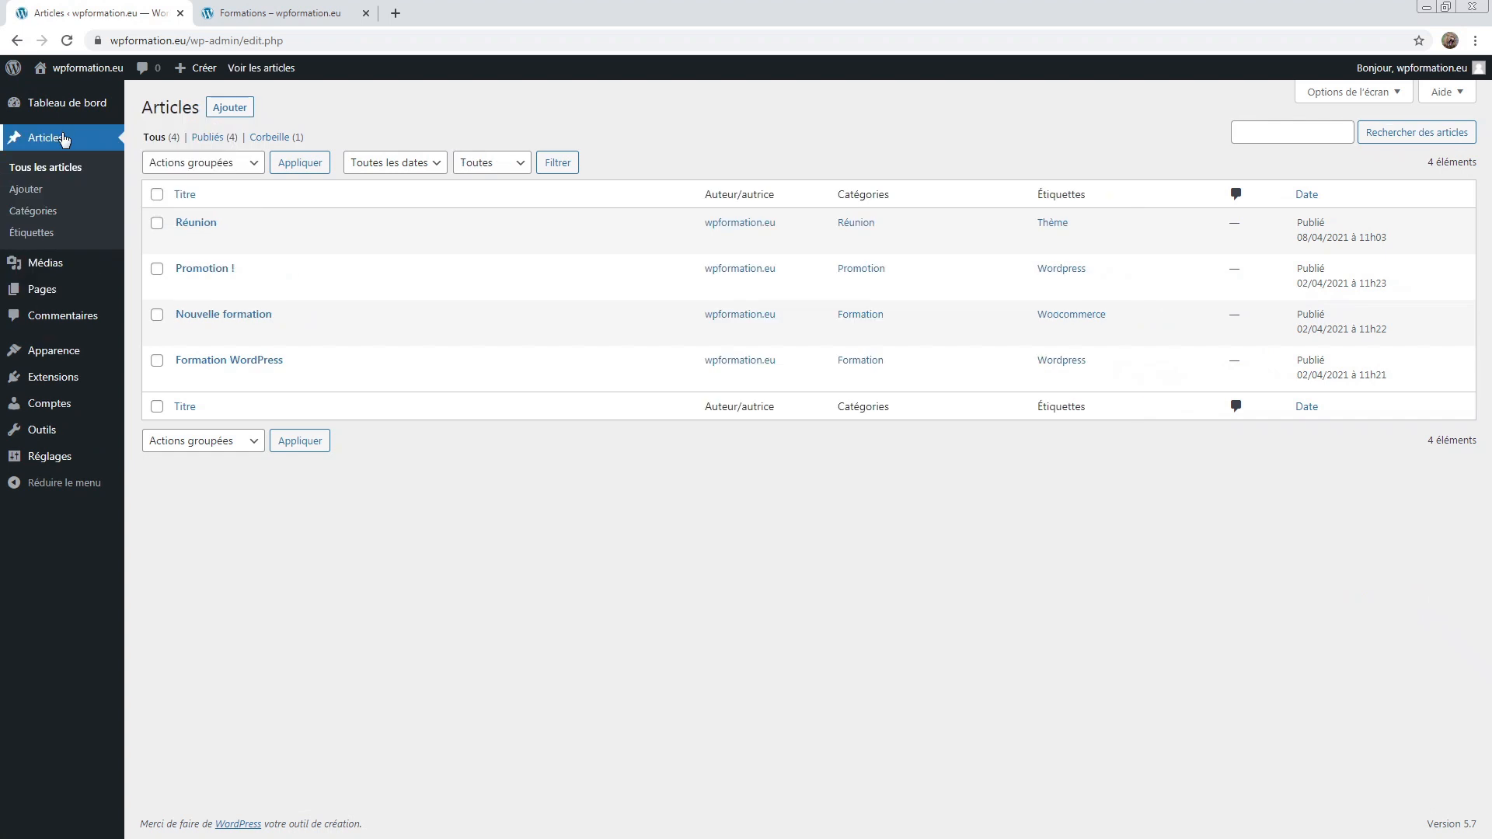
left_click(193, 332)
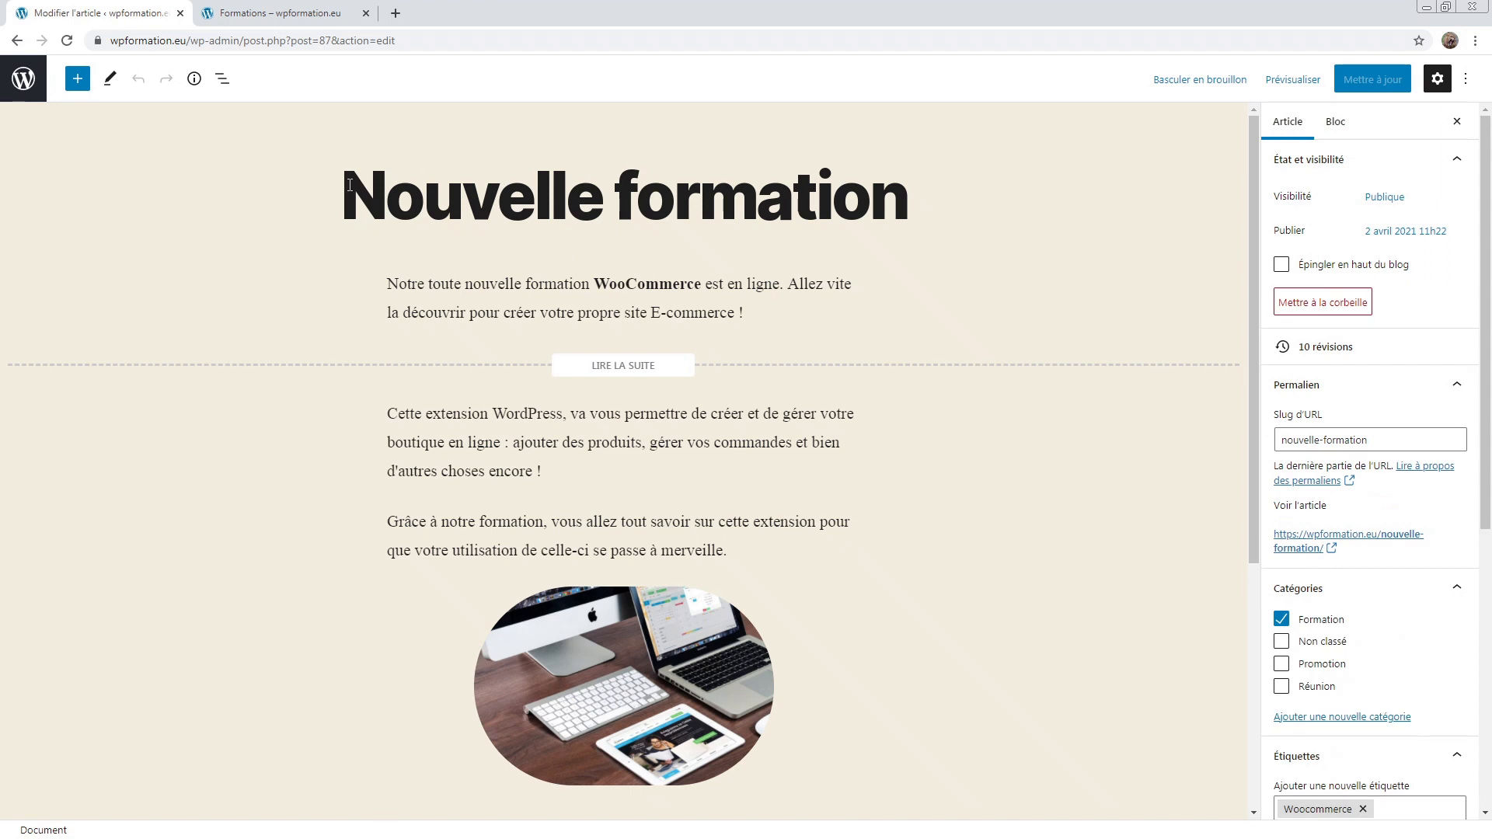
left_click_drag(386, 196, 788, 196)
left_click(813, 196)
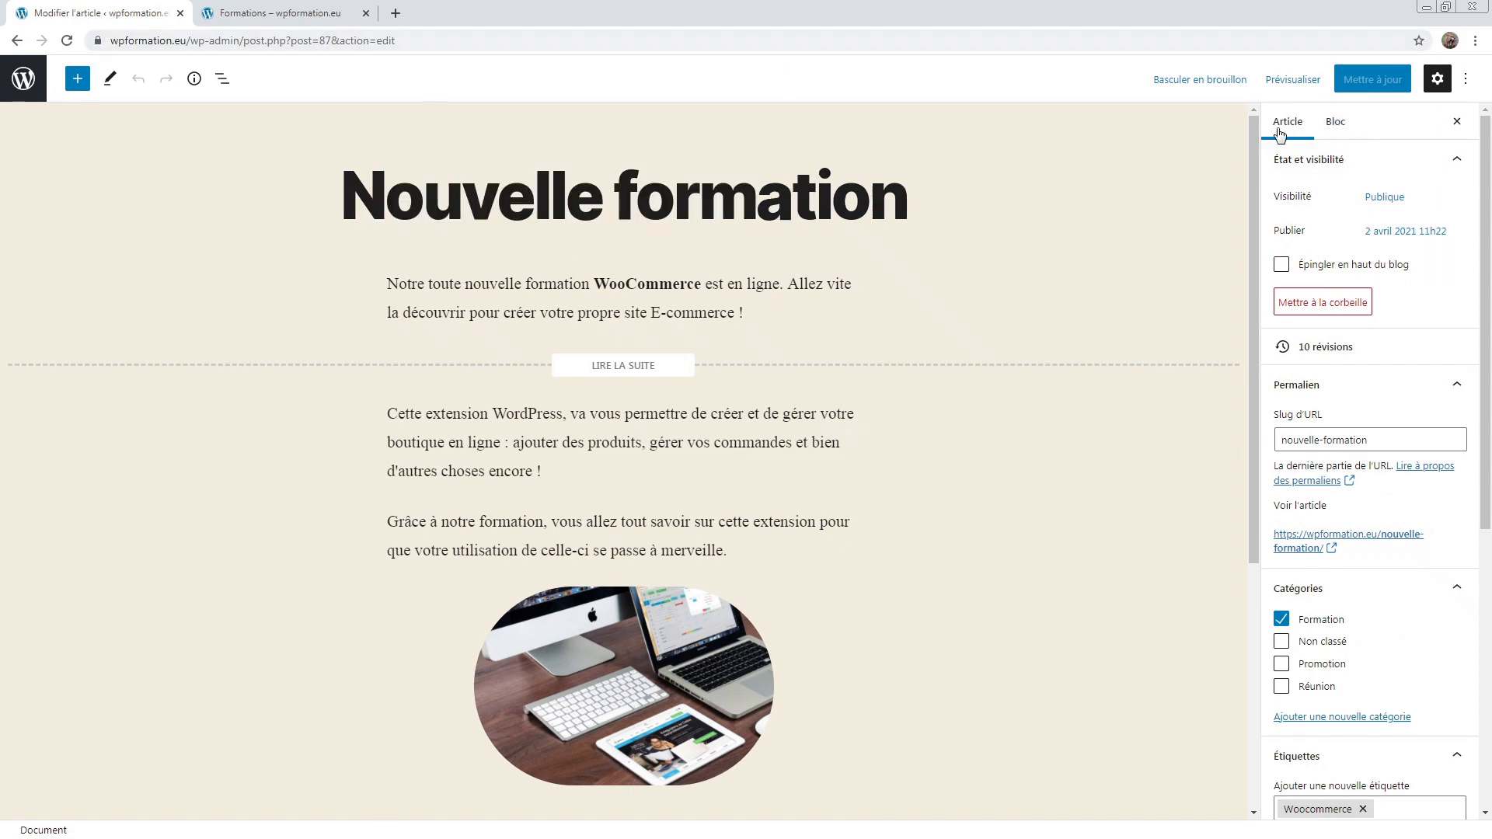
scroll(1367, 233, "down", 1)
scroll(1364, 233, "up", 1)
left_click(1334, 121)
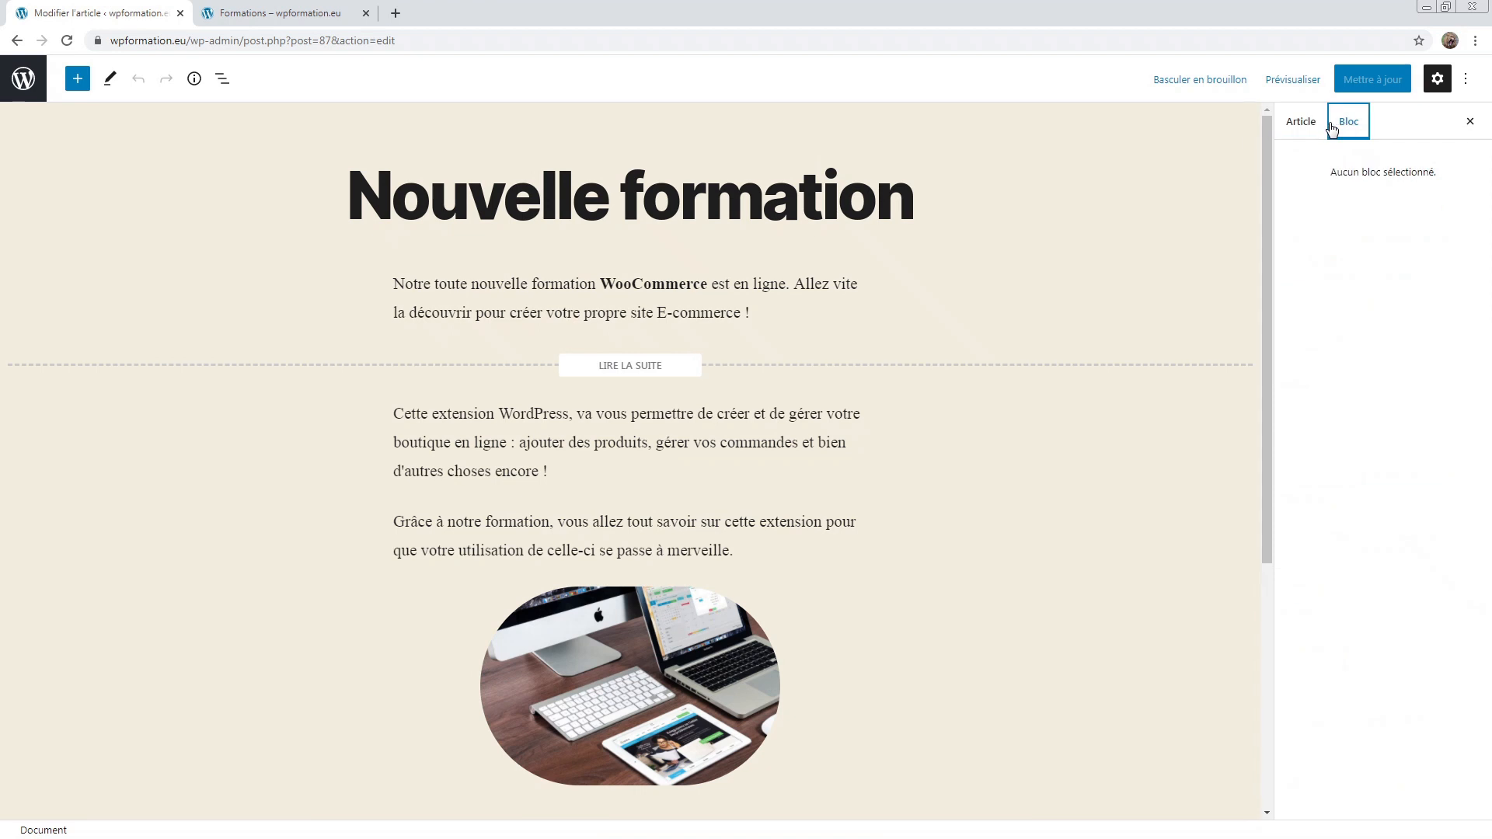
left_click(669, 309)
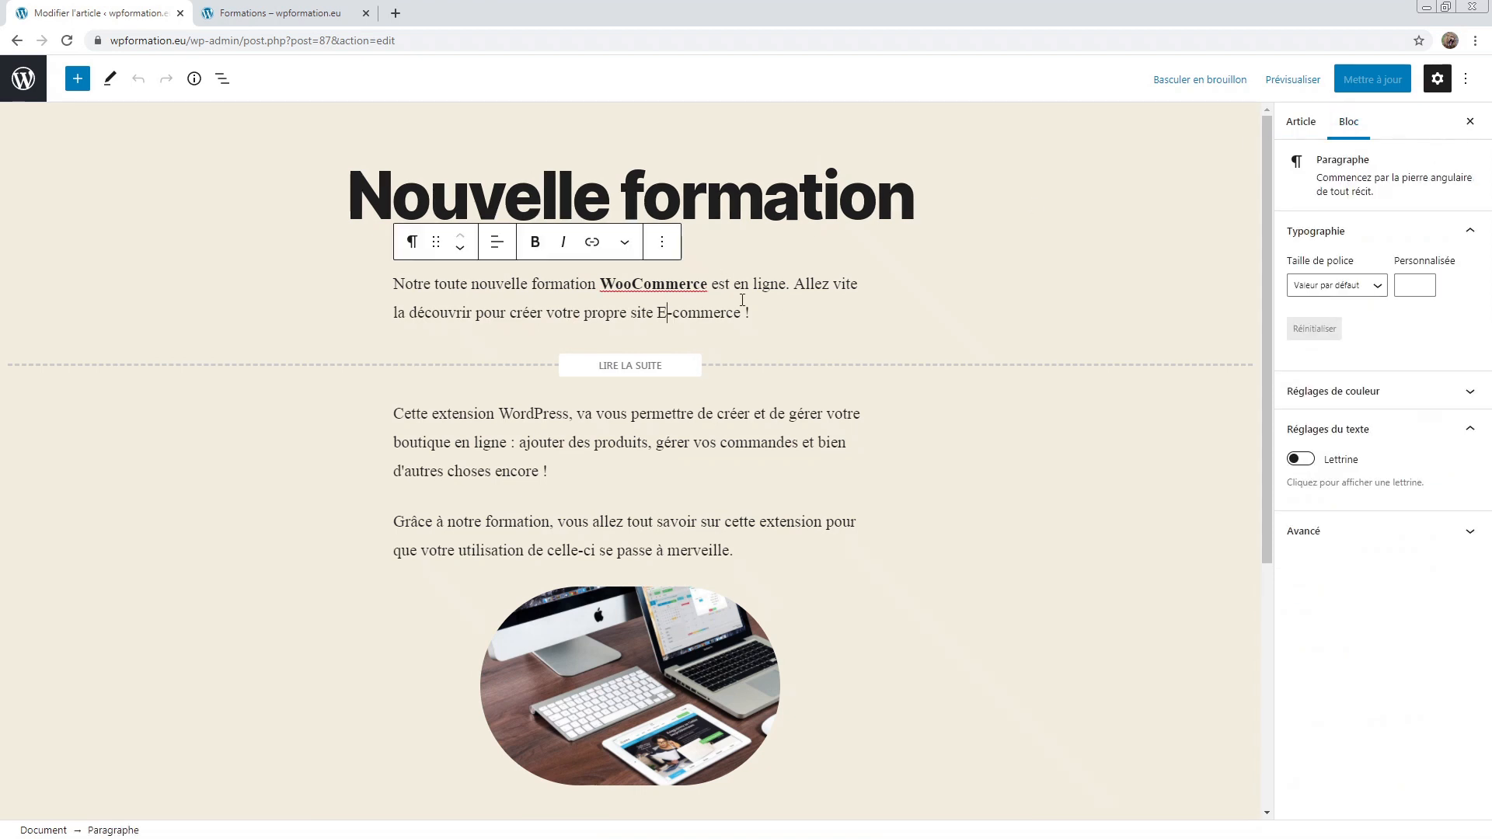
left_click(1319, 124)
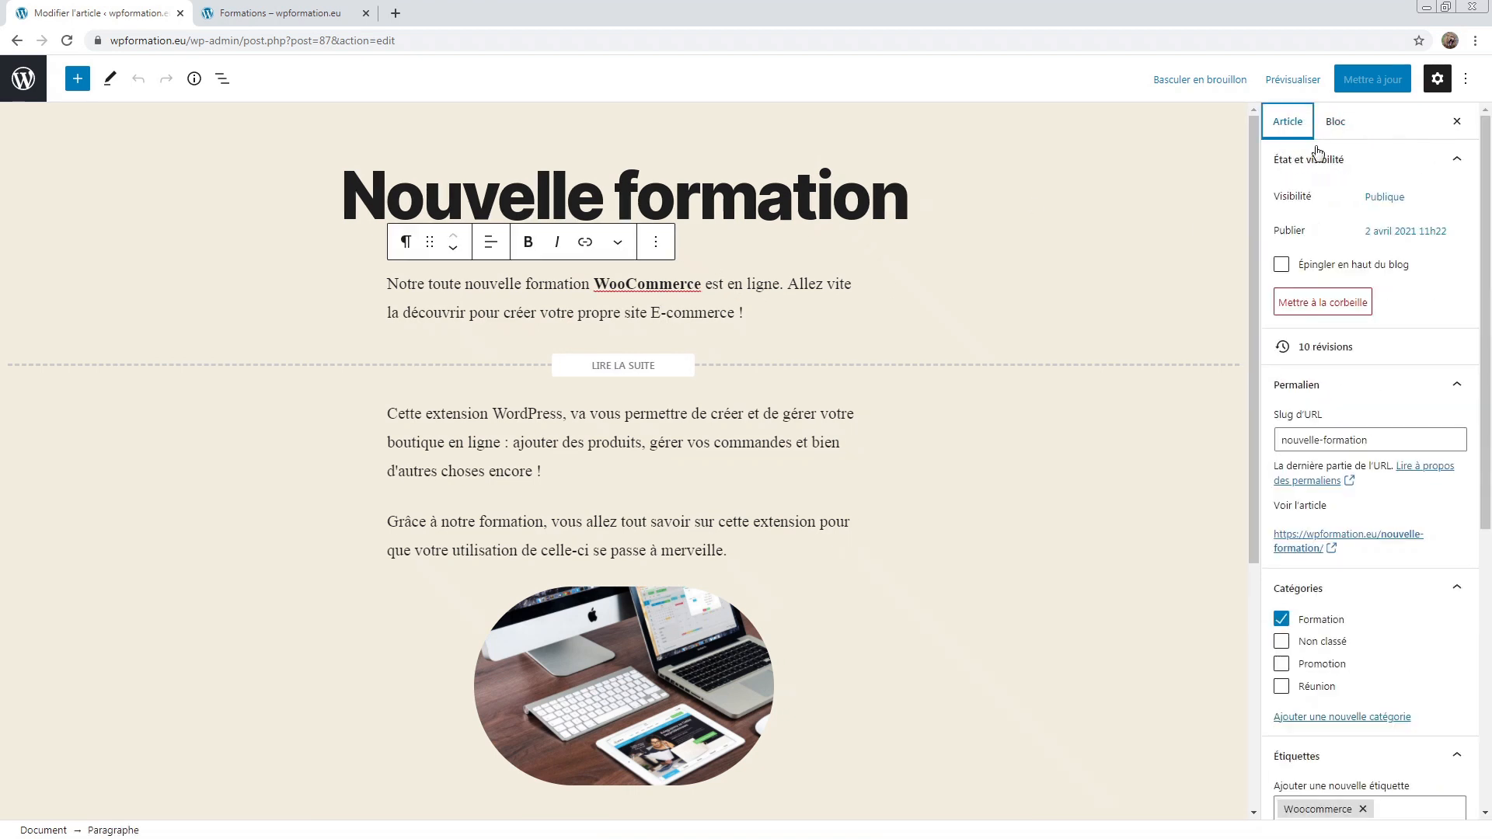
scroll(1316, 234, "down", 5)
scroll(1312, 362, "up", 4)
scroll(1312, 361, "up", 1)
left_click(1386, 198)
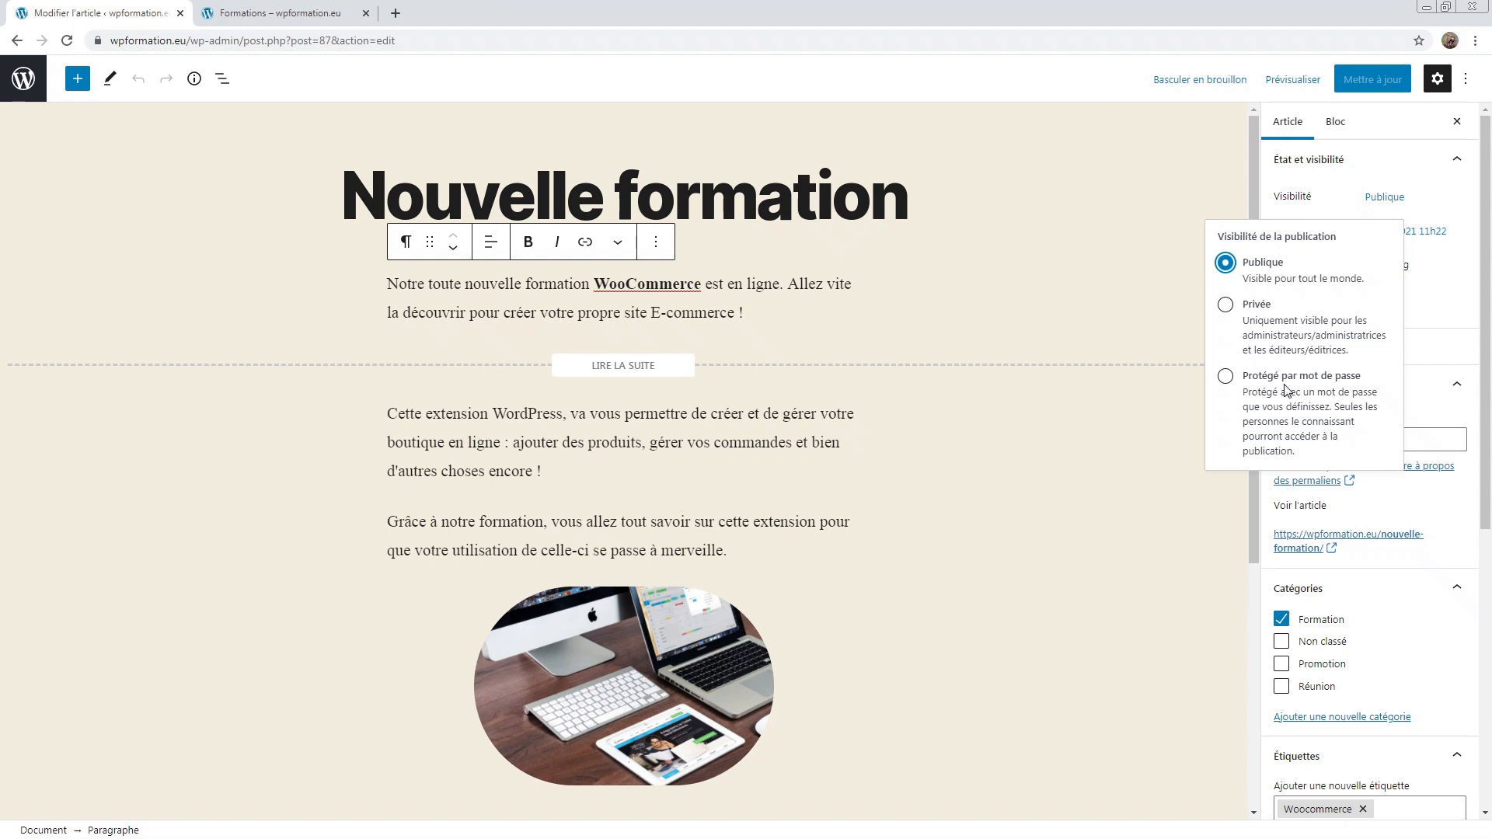
left_click(1378, 205)
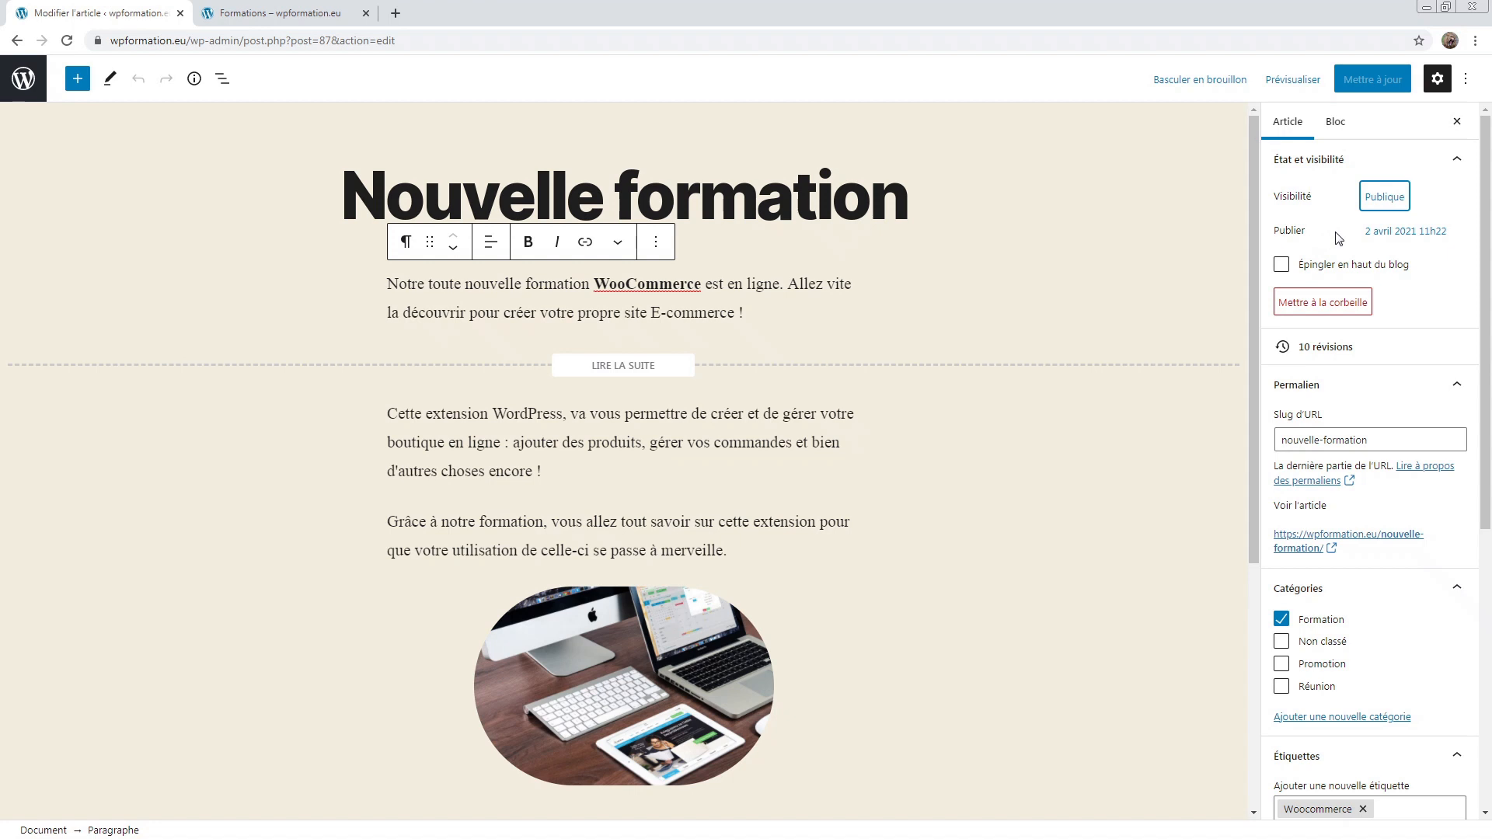
Step: Check the post's current date on the live Articles page
left_click(221, 11)
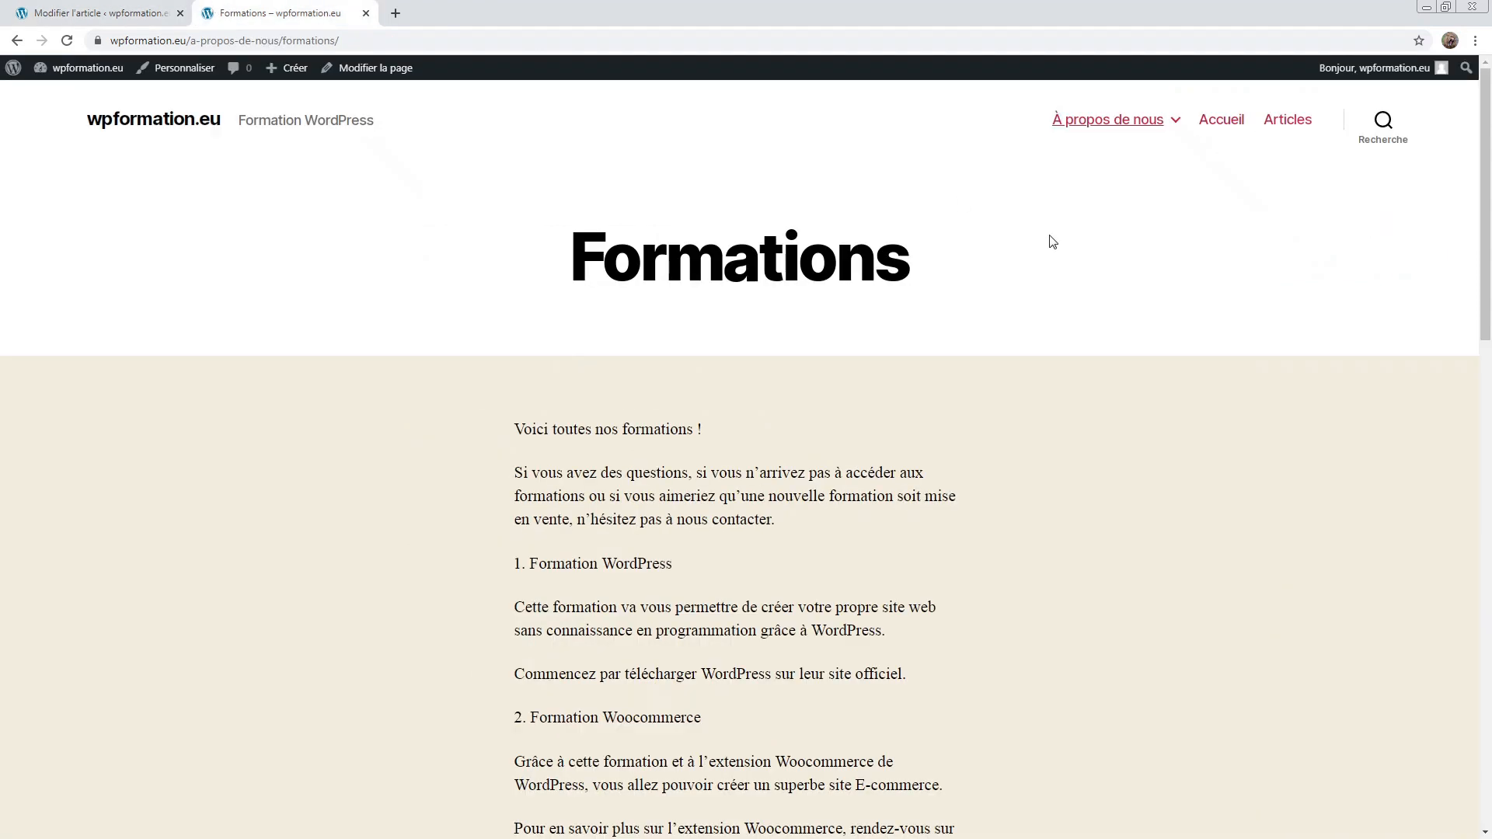
left_click(1287, 124)
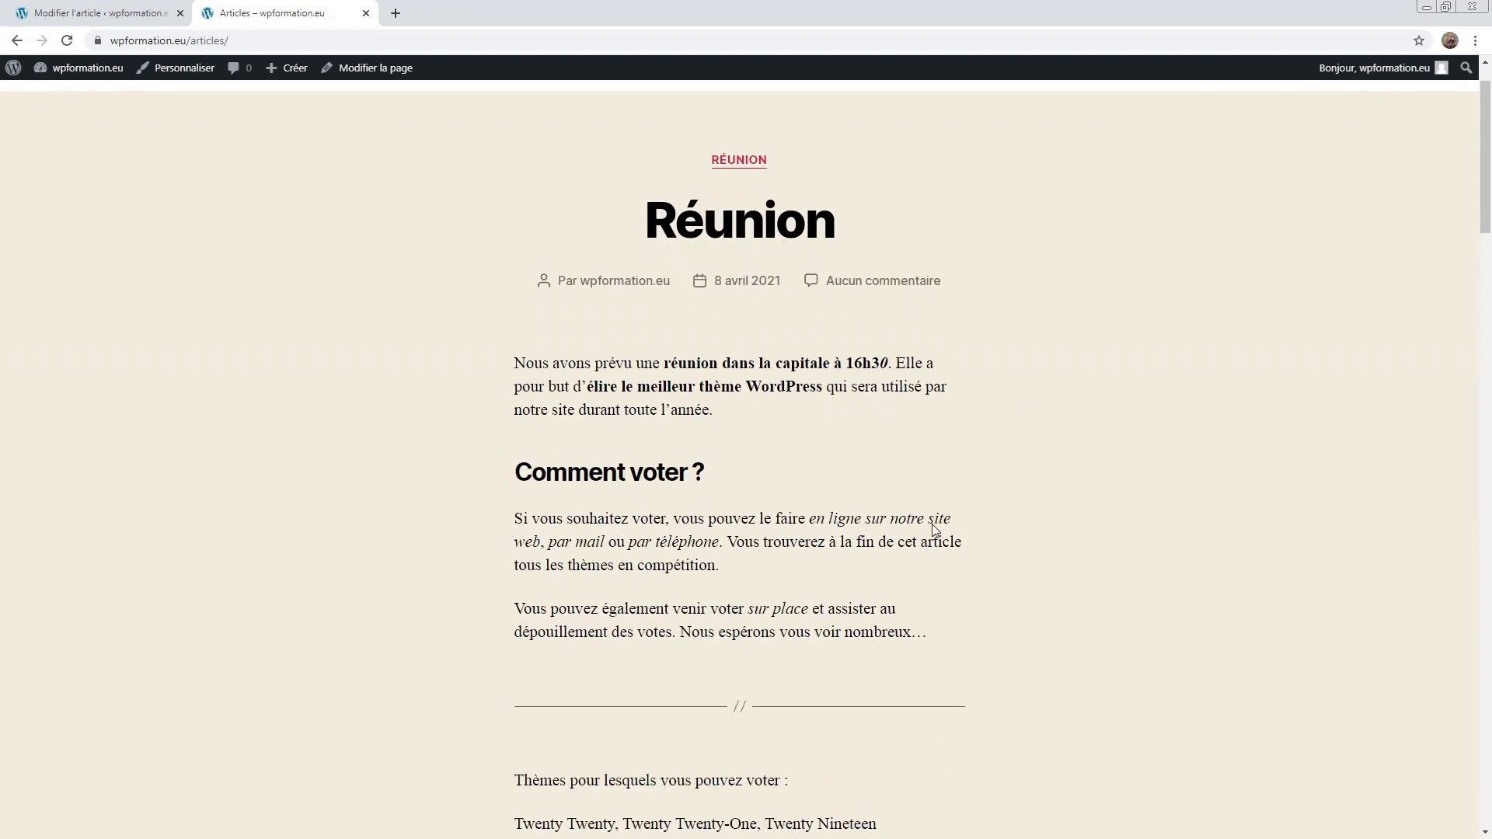
scroll(935, 531, "down", 8)
scroll(936, 530, "down", 15)
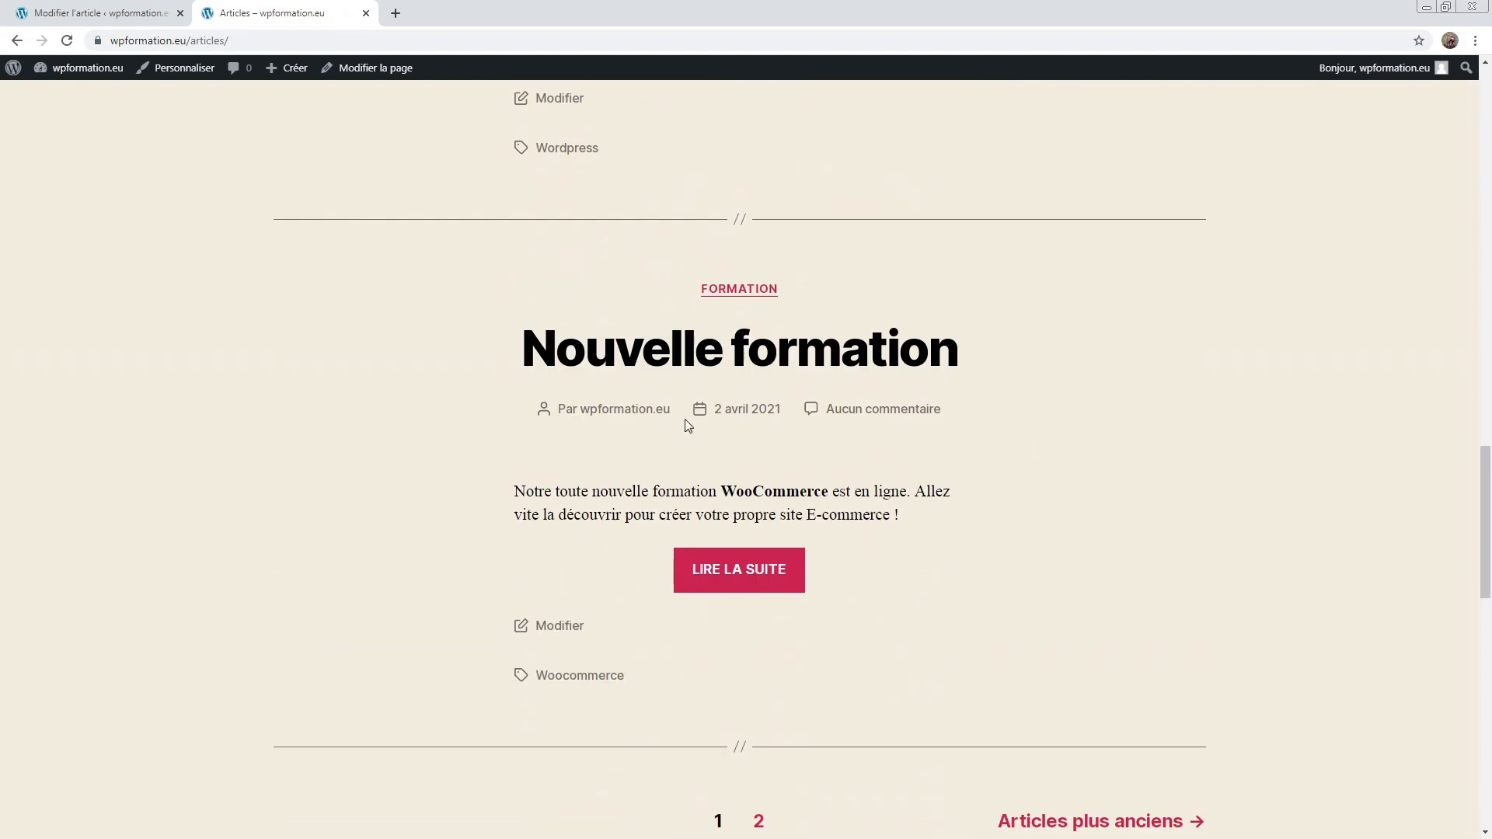
left_click_drag(711, 412, 780, 409)
left_click(787, 438)
Step: Set the post's publish date to 3 avril 2021 and update
left_click(130, 6)
left_click(1393, 235)
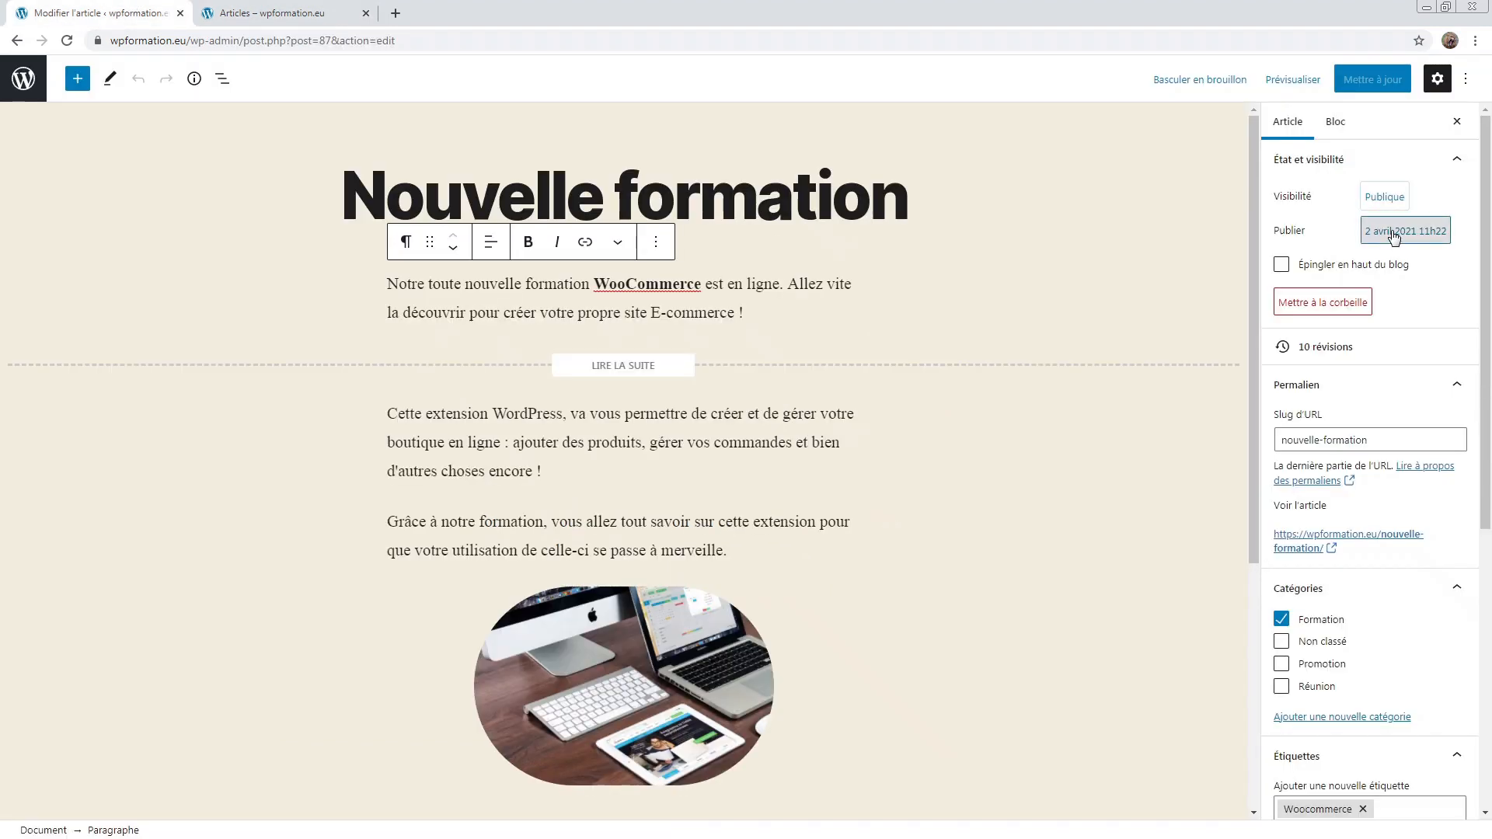
left_click(1363, 401)
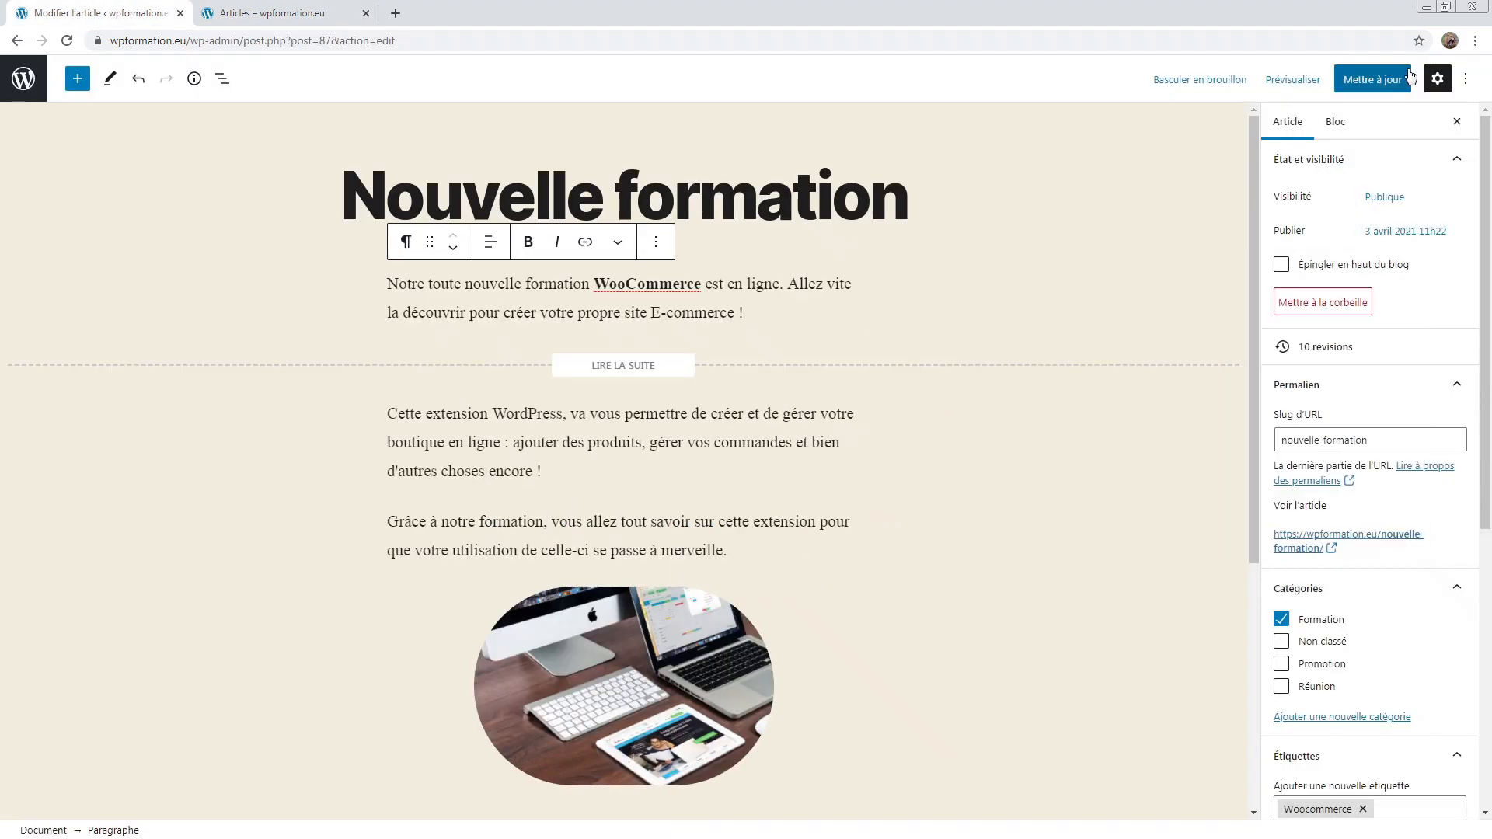
left_click(1373, 80)
Step: Reload the live Articles page to confirm it shows 3 avril 2021
left_click(272, 13)
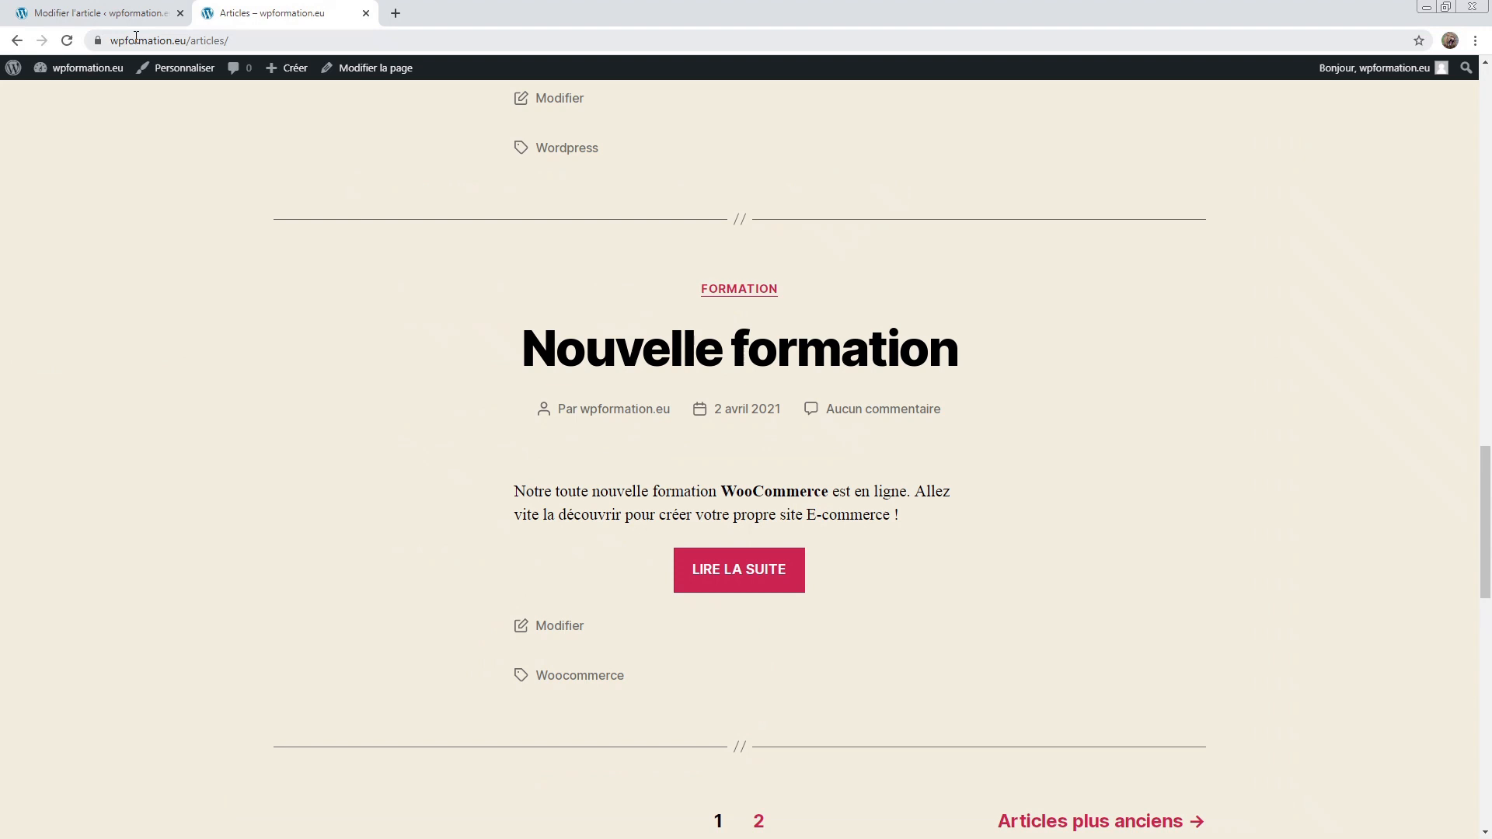
left_click(67, 41)
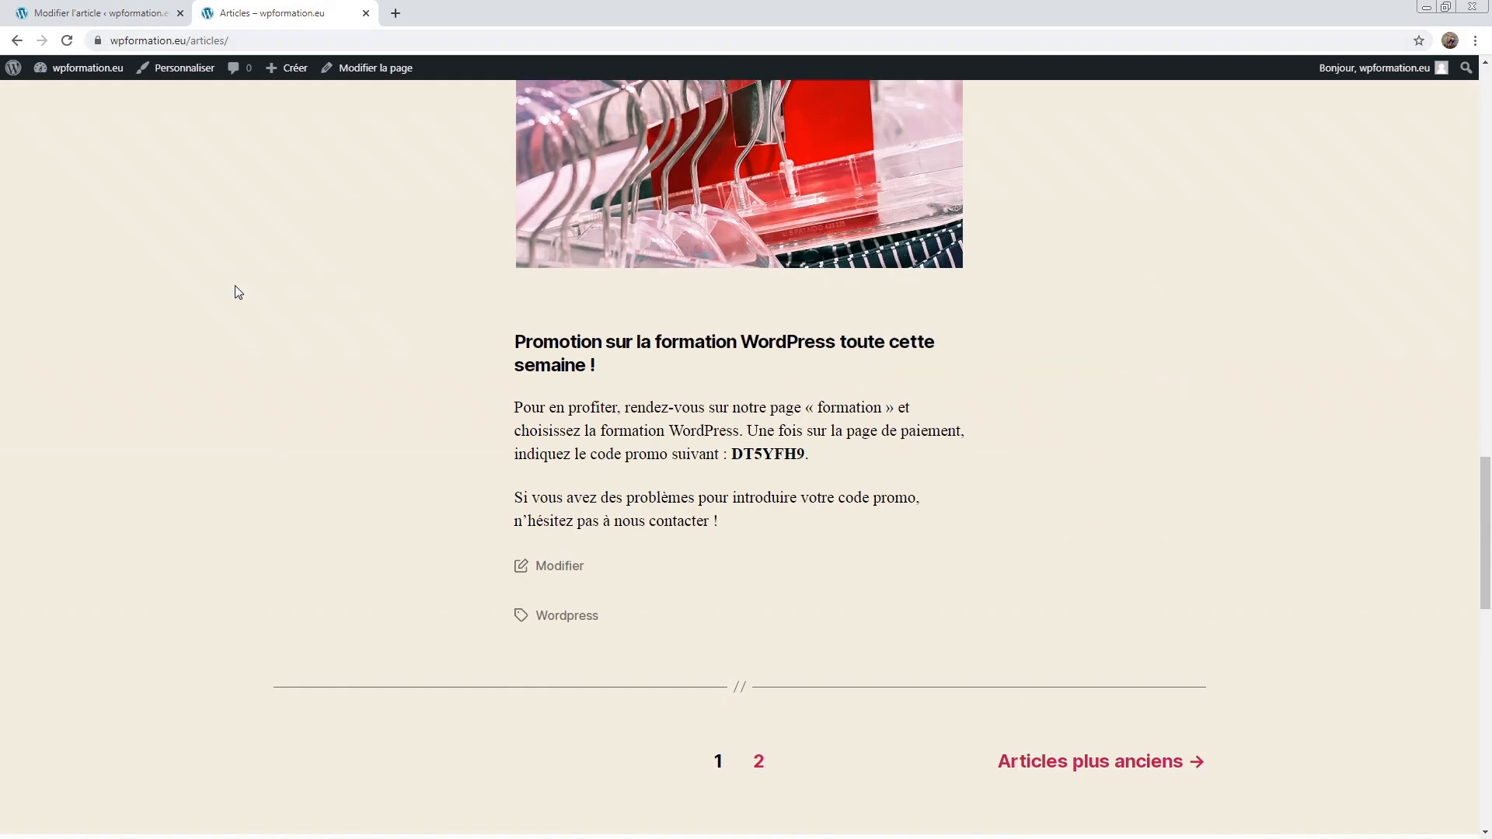
scroll(639, 405, "up", 15)
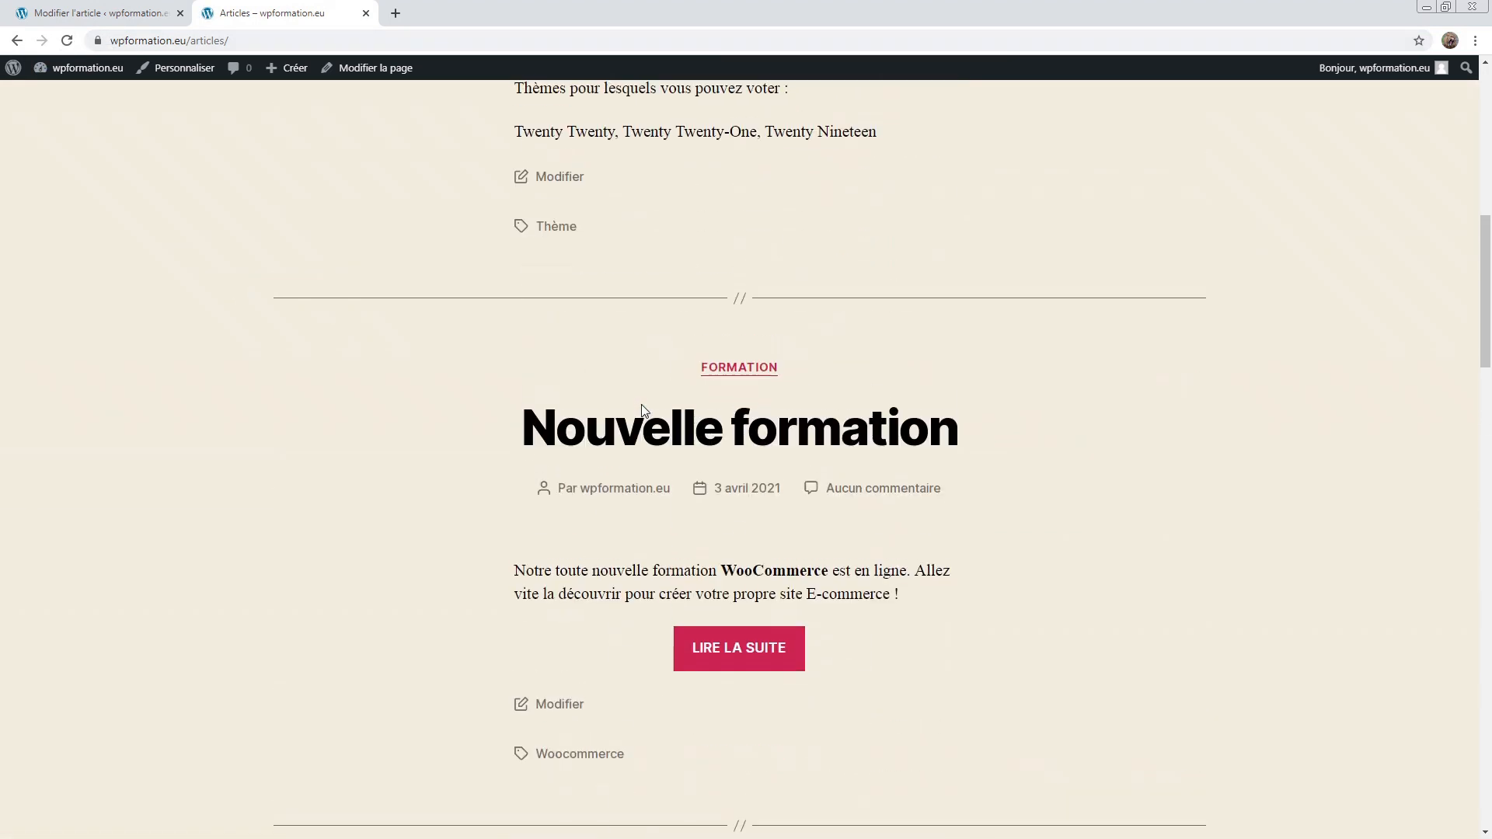
left_click(773, 521)
scroll(689, 660, "down", 7)
scroll(664, 640, "up", 3)
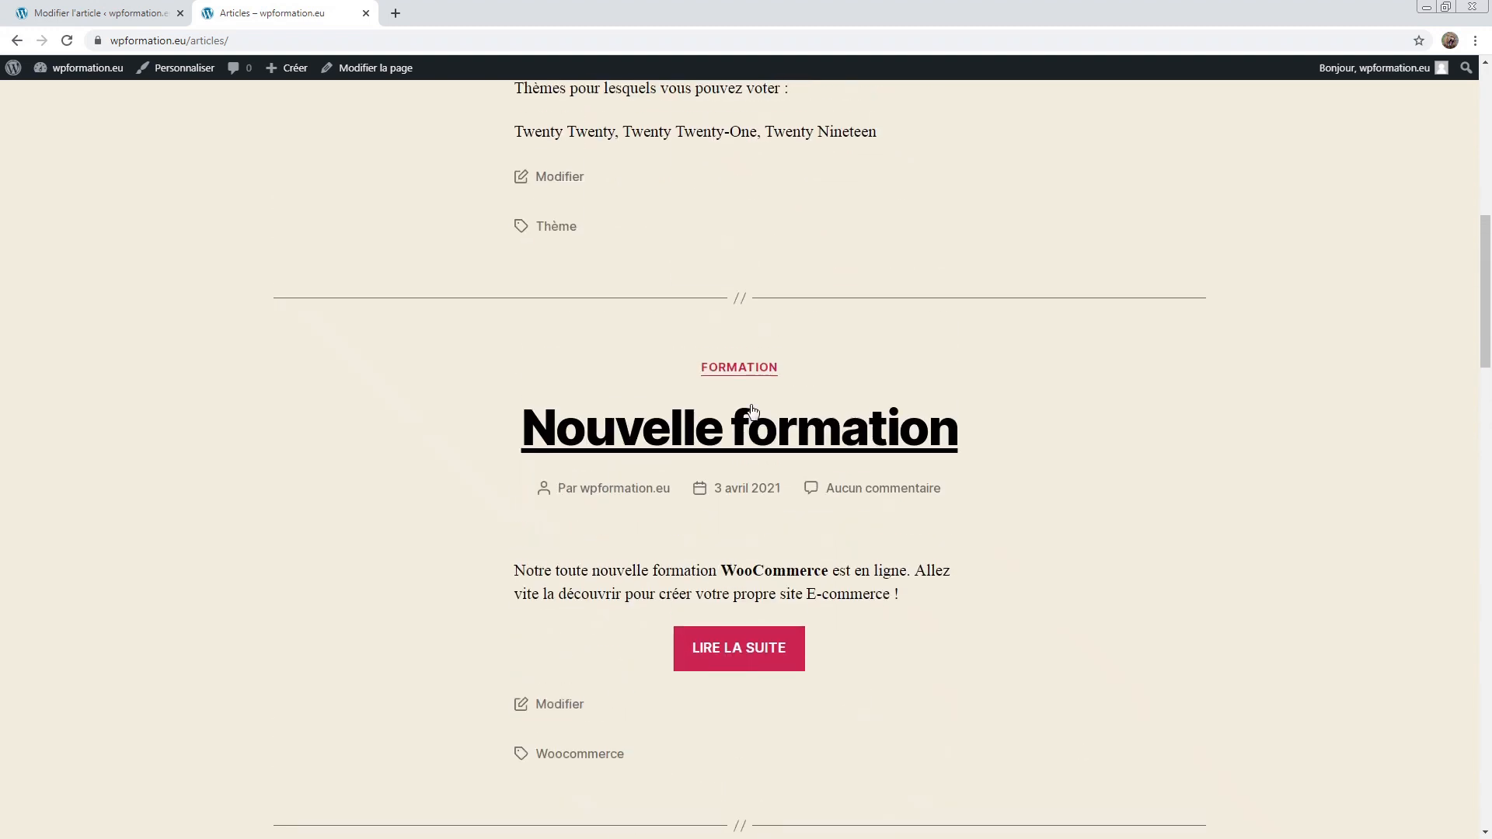
scroll(569, 460, "down", 5)
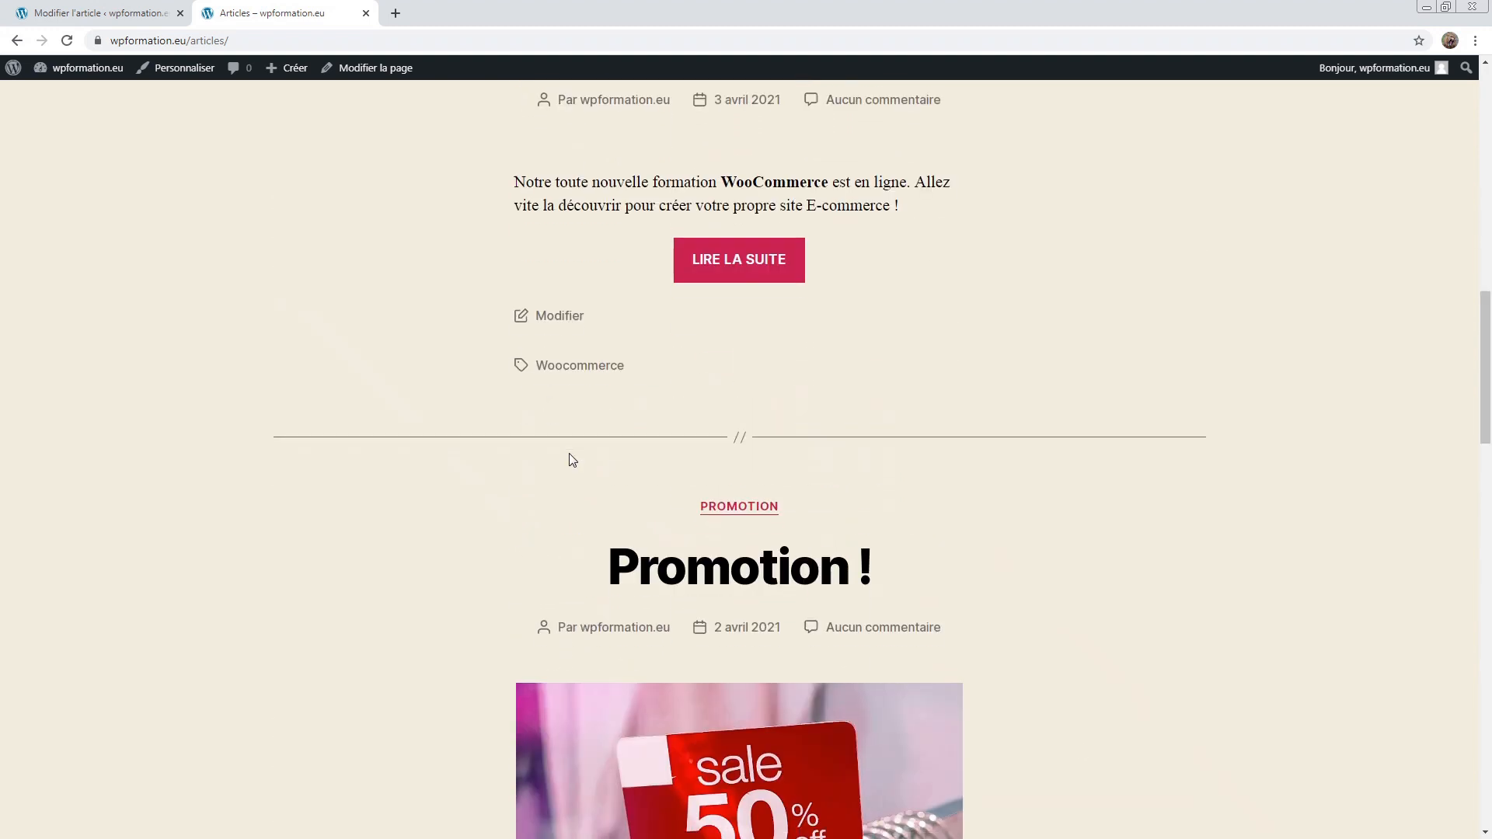
scroll(569, 460, "up", 4)
scroll(740, 427, "down", 1)
scroll(728, 433, "down", 2)
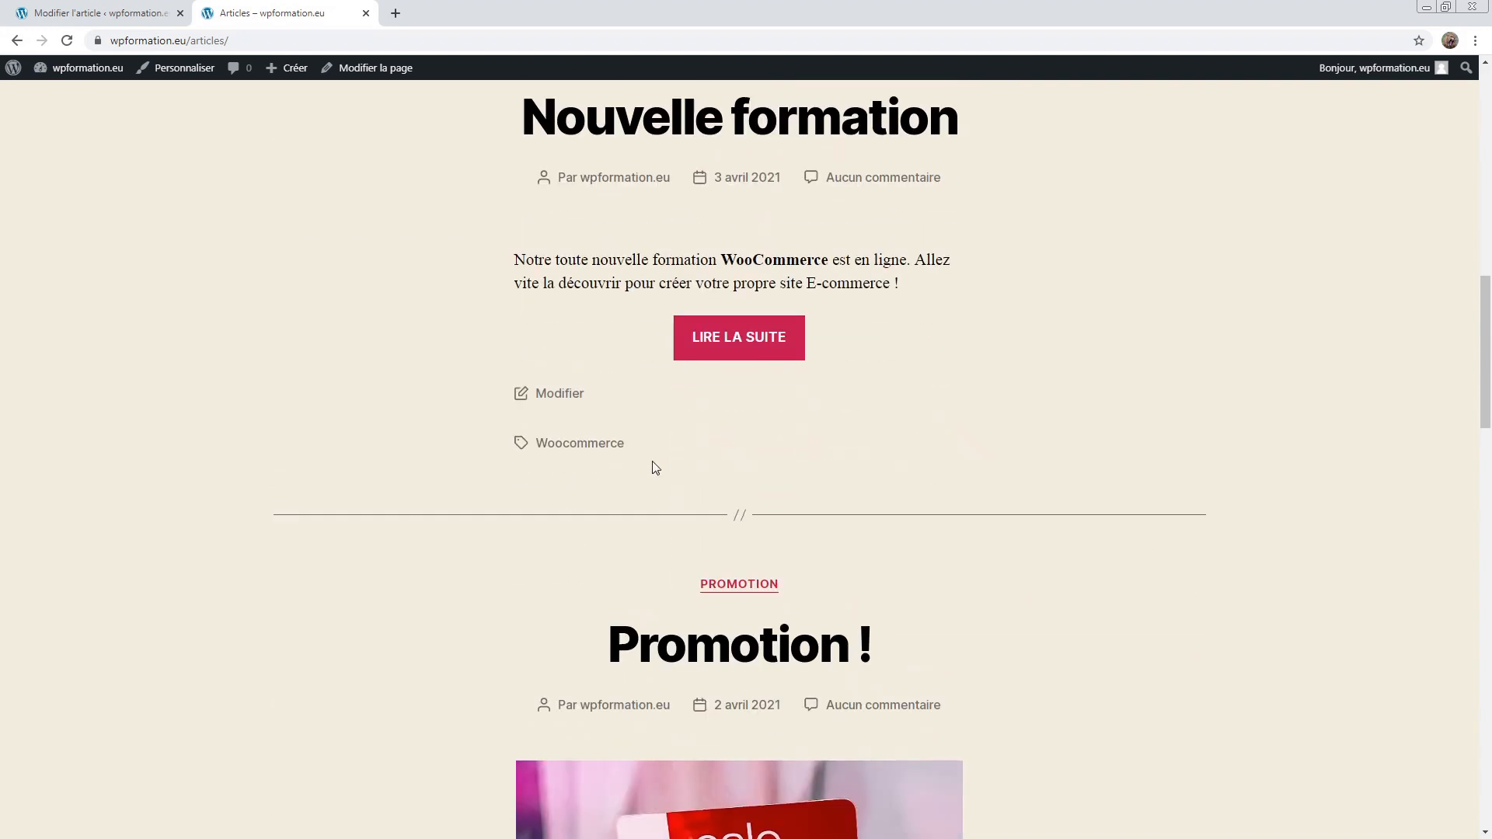
scroll(866, 528, "down", 4)
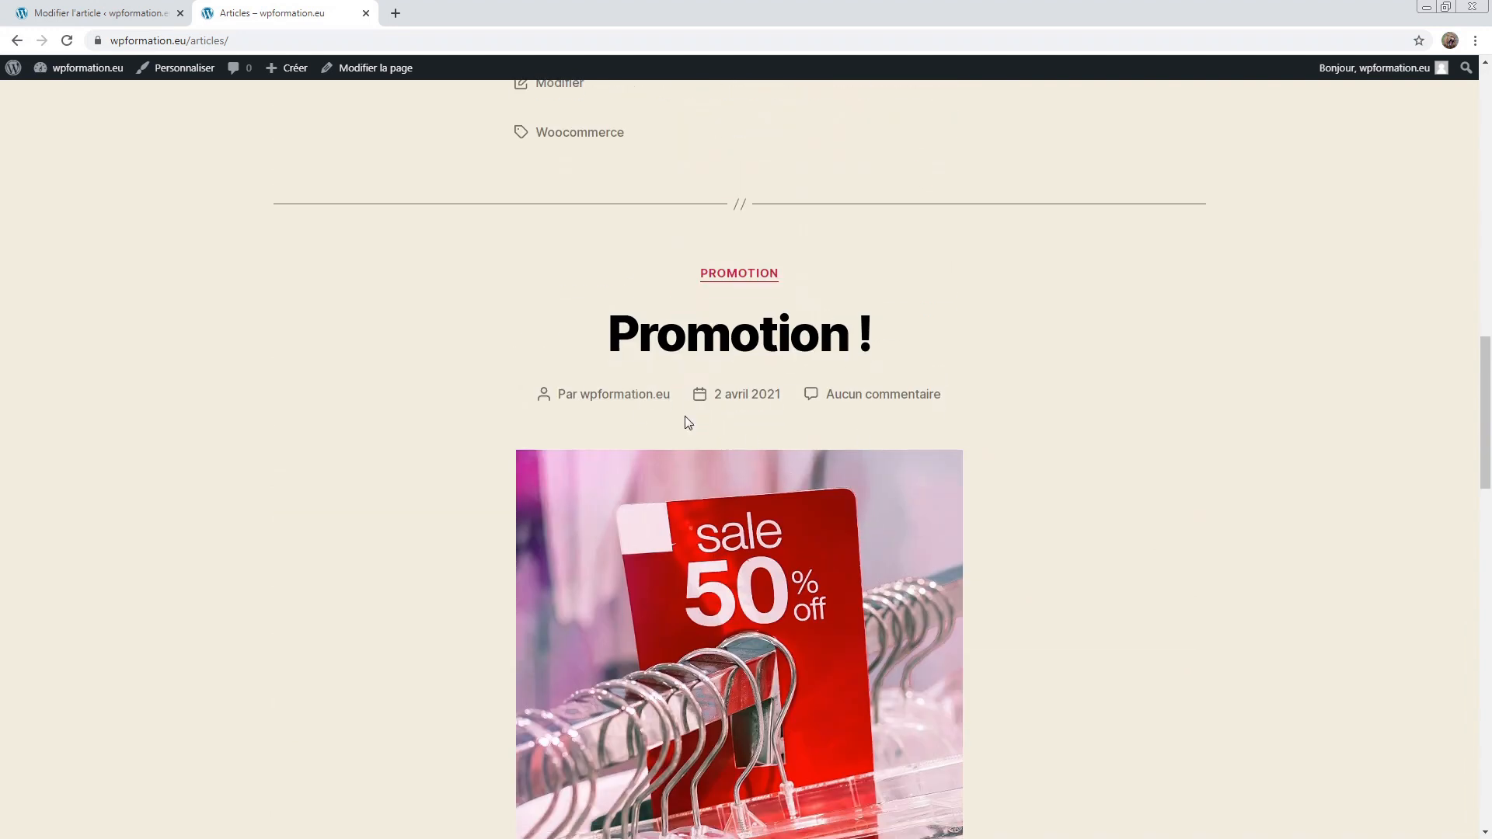
scroll(682, 467, "up", 5)
scroll(668, 660, "up", 3)
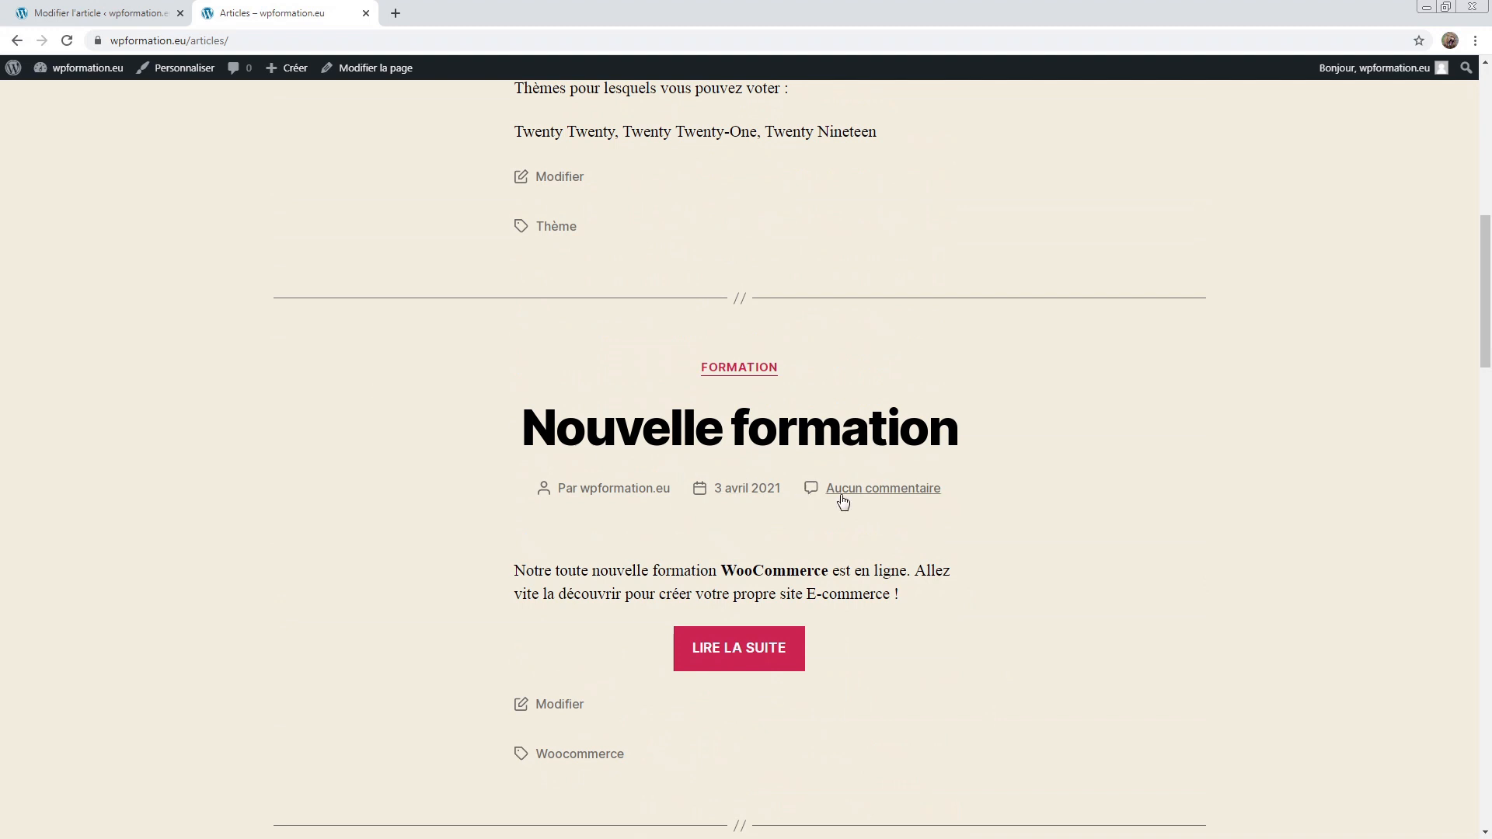
Step: Point out the publish date and Épingler en haut du blog option in the sidebar
left_click(77, 13)
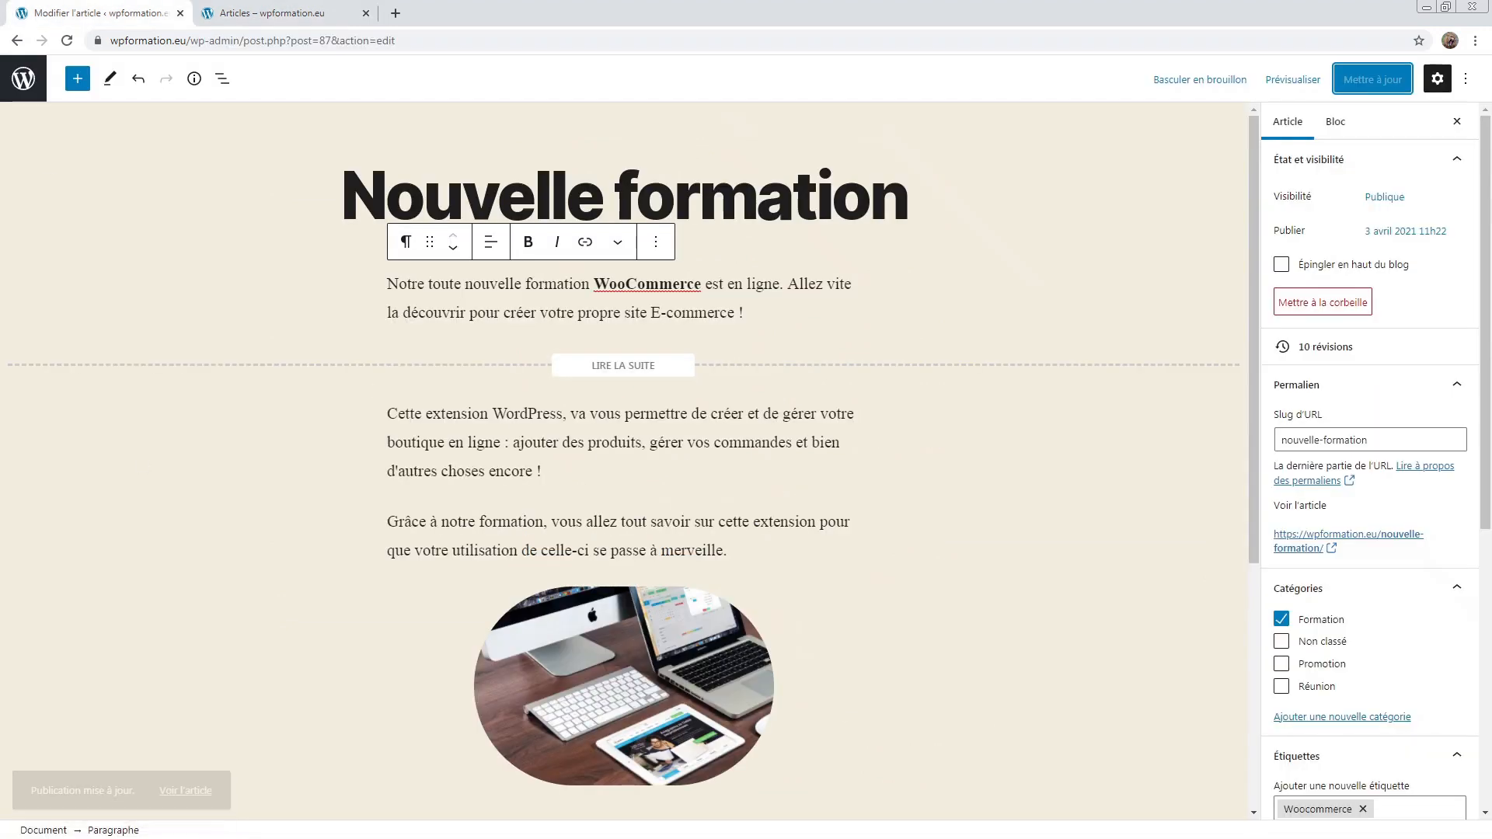
left_click_drag(1306, 231, 1290, 230)
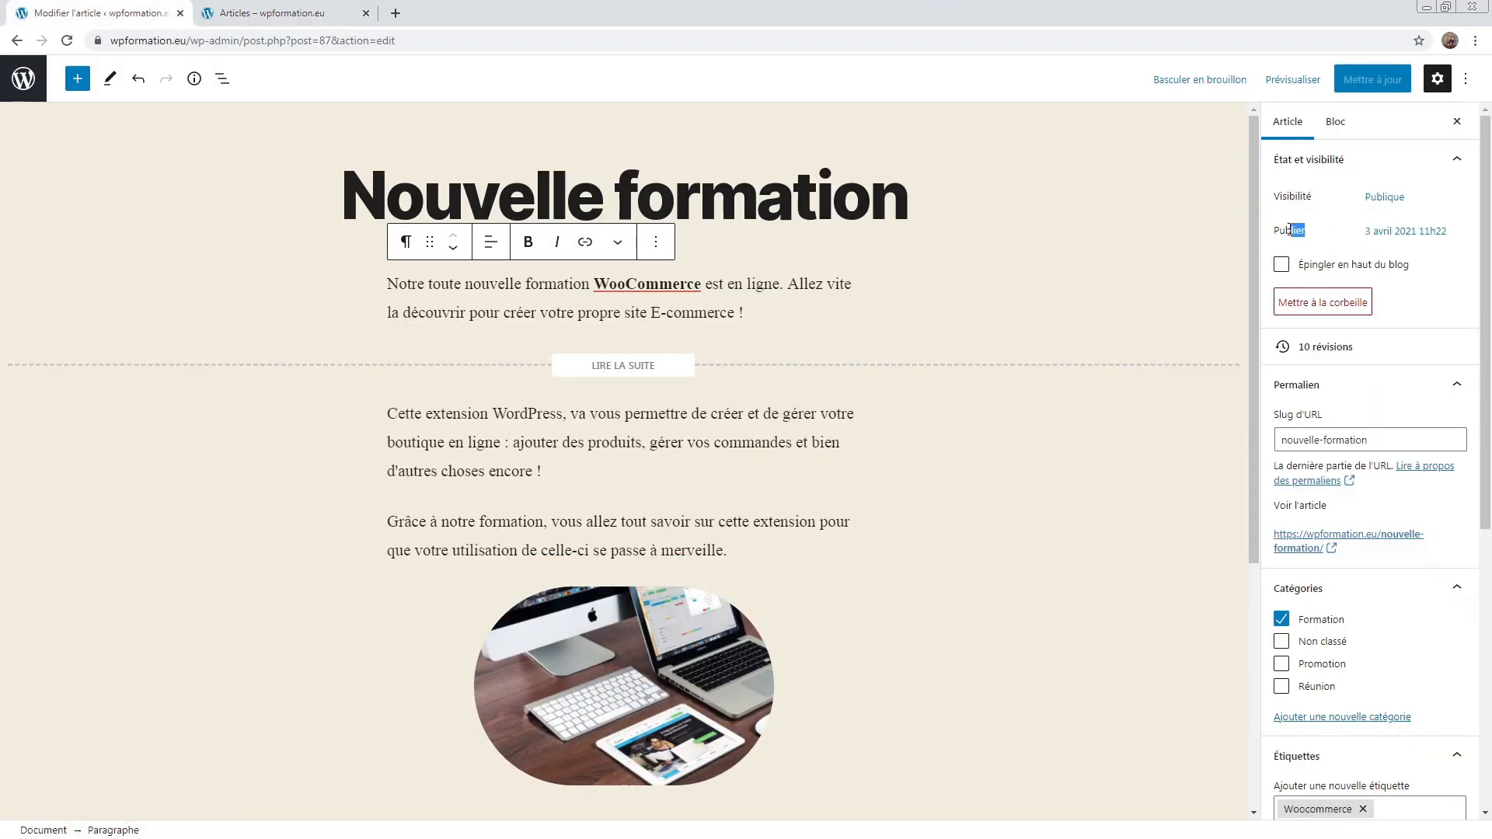
left_click(1330, 235)
left_click_drag(1299, 266, 1459, 275)
left_click(1441, 272)
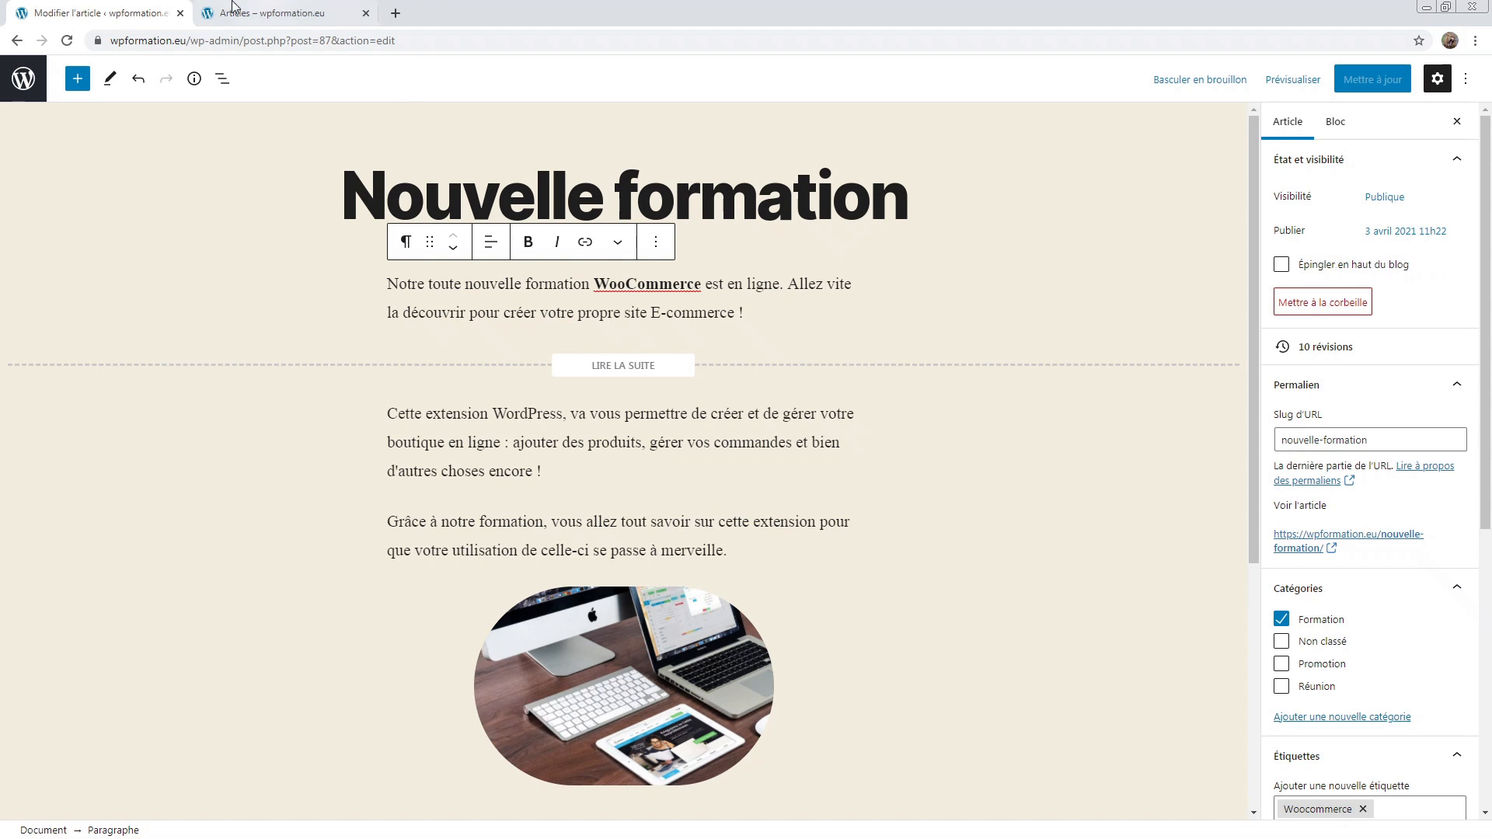
Step: Look over the live Articles page again and return to the post editor
left_click(280, 13)
scroll(604, 321, "up", 10)
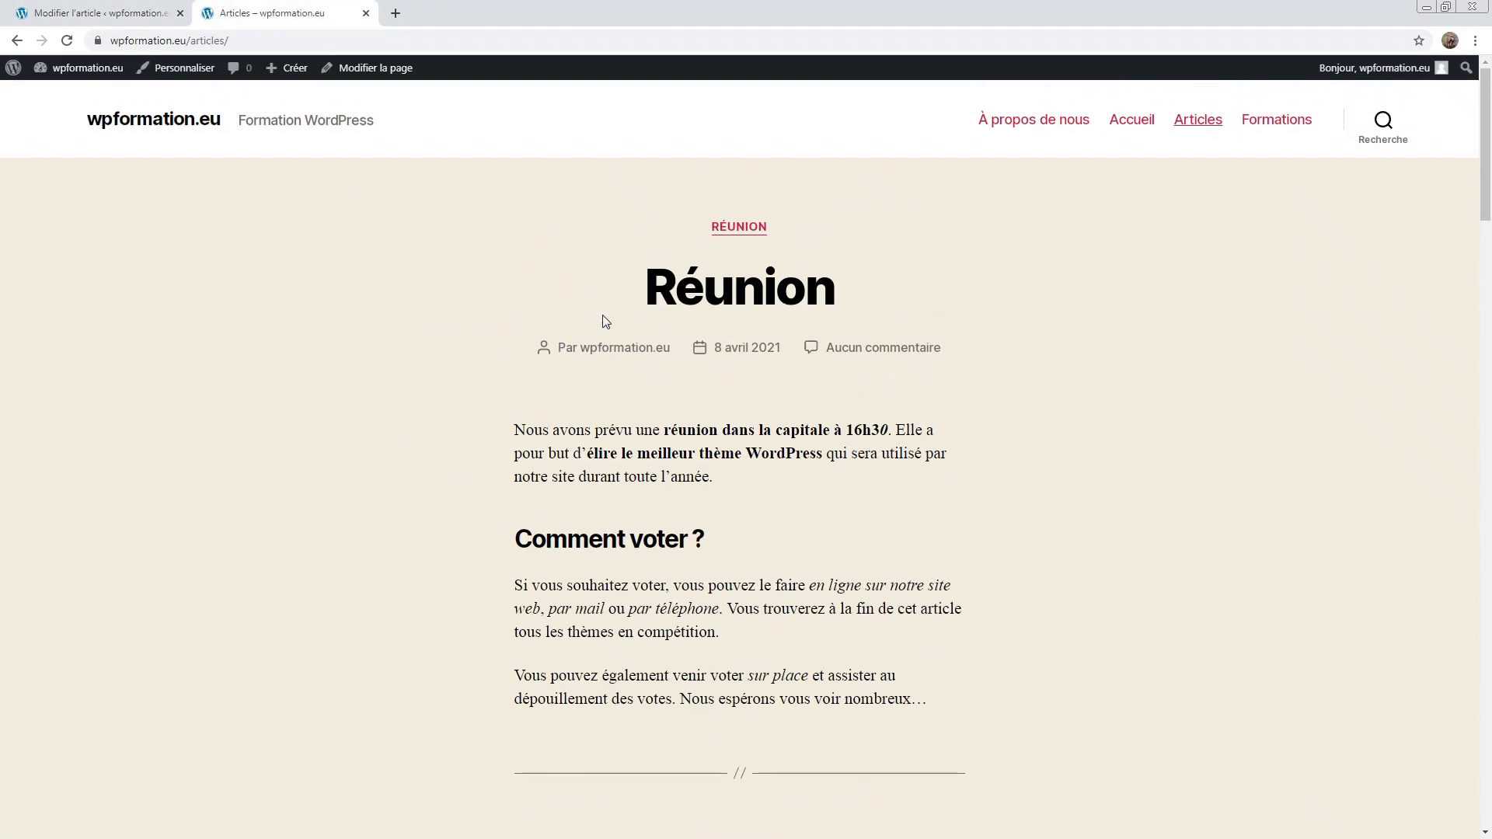
scroll(1088, 292, "down", 10)
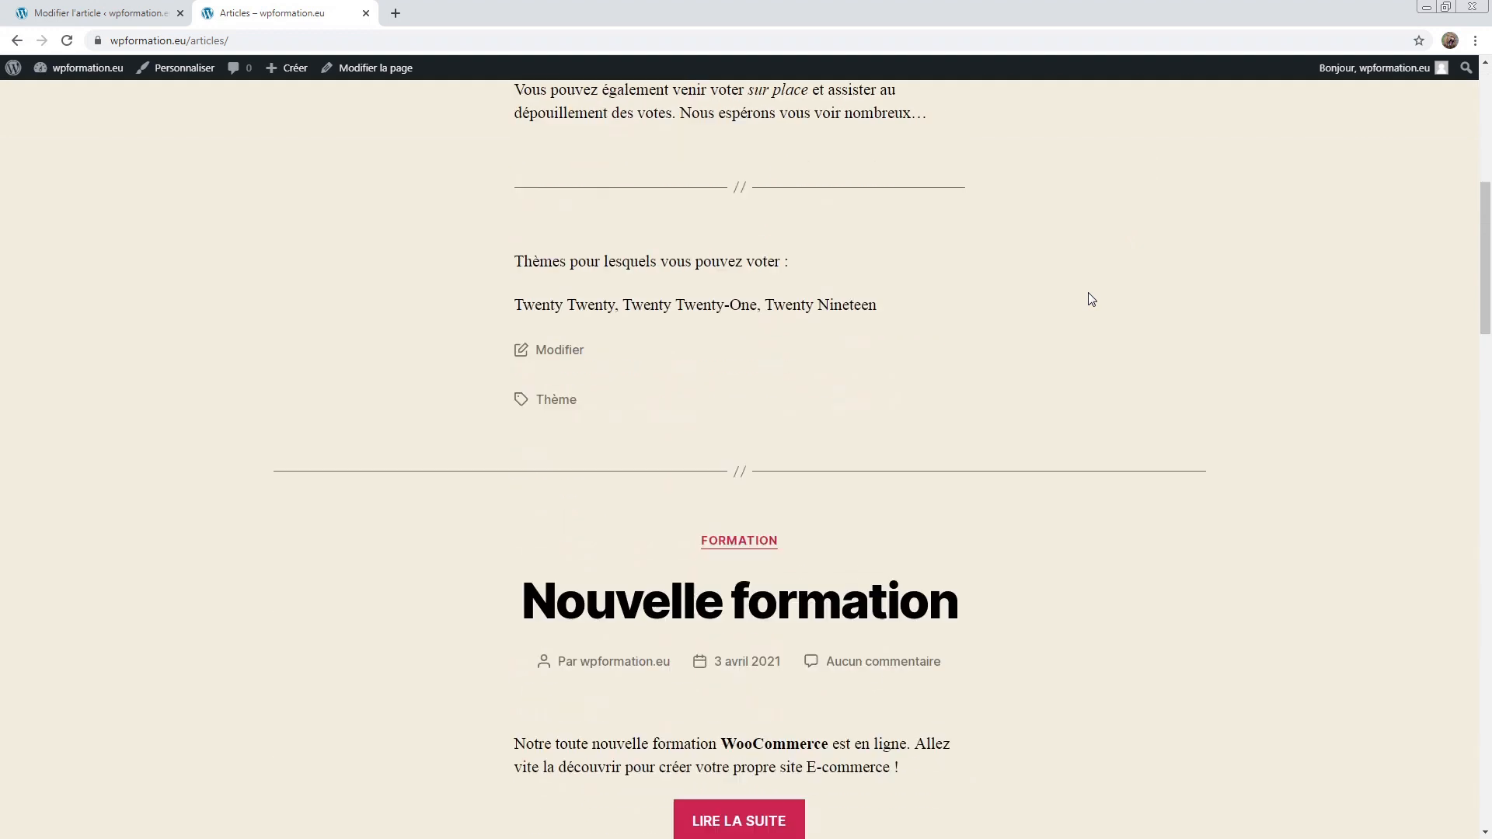
scroll(1088, 292, "up", 3)
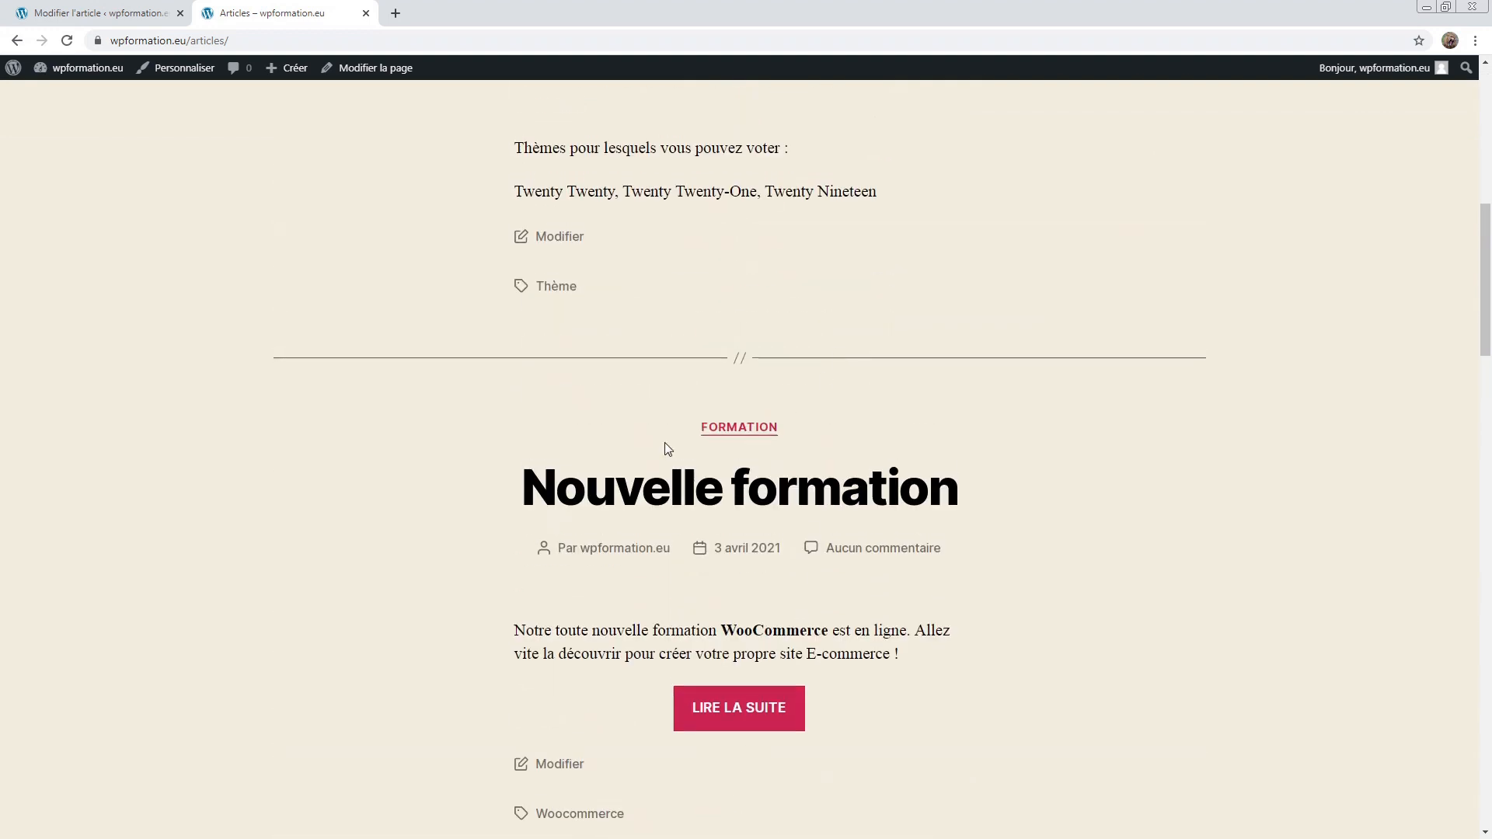
scroll(566, 491, "up", 7)
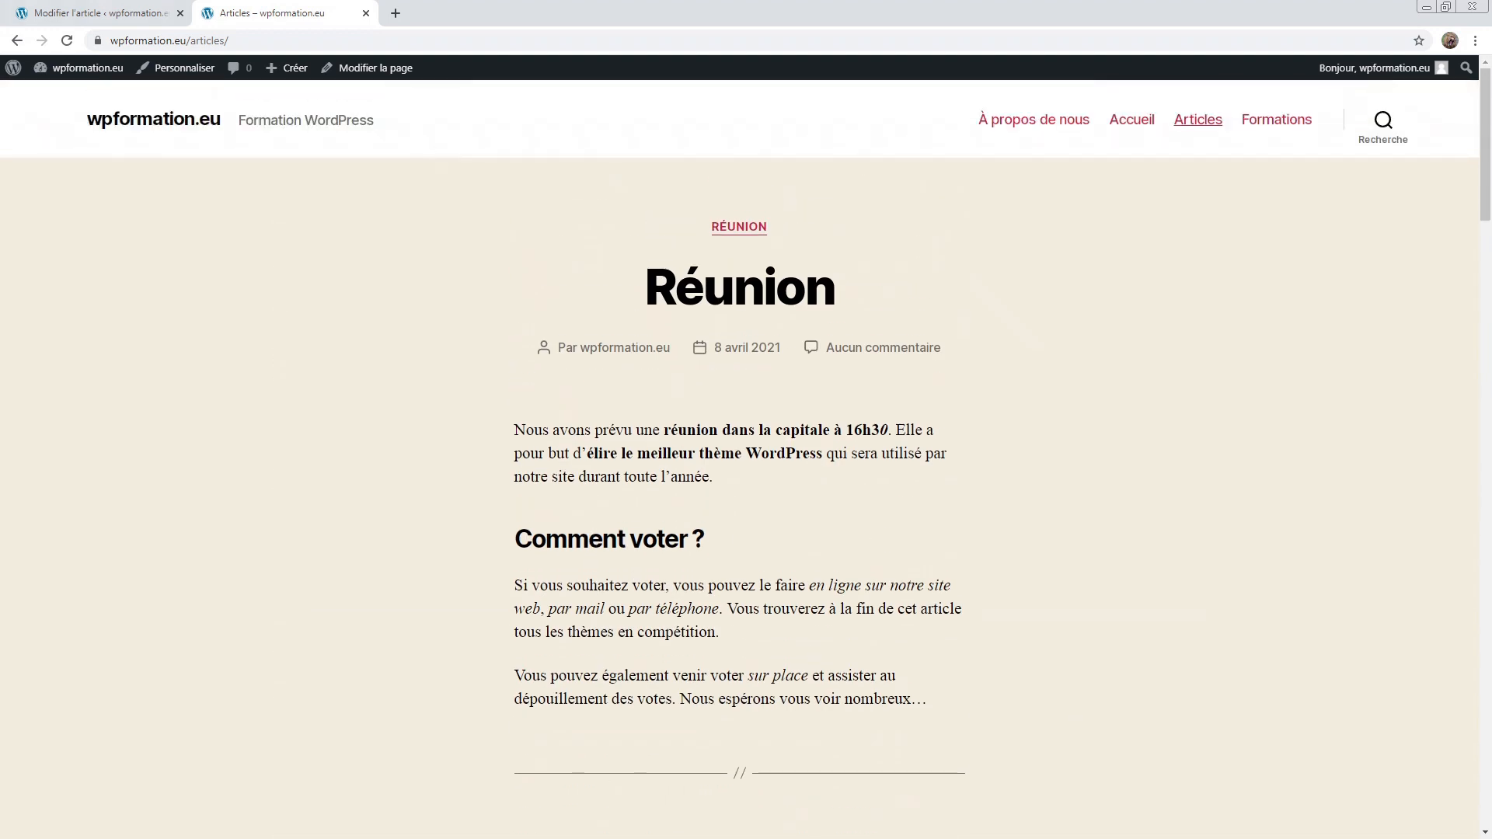
left_click(108, 11)
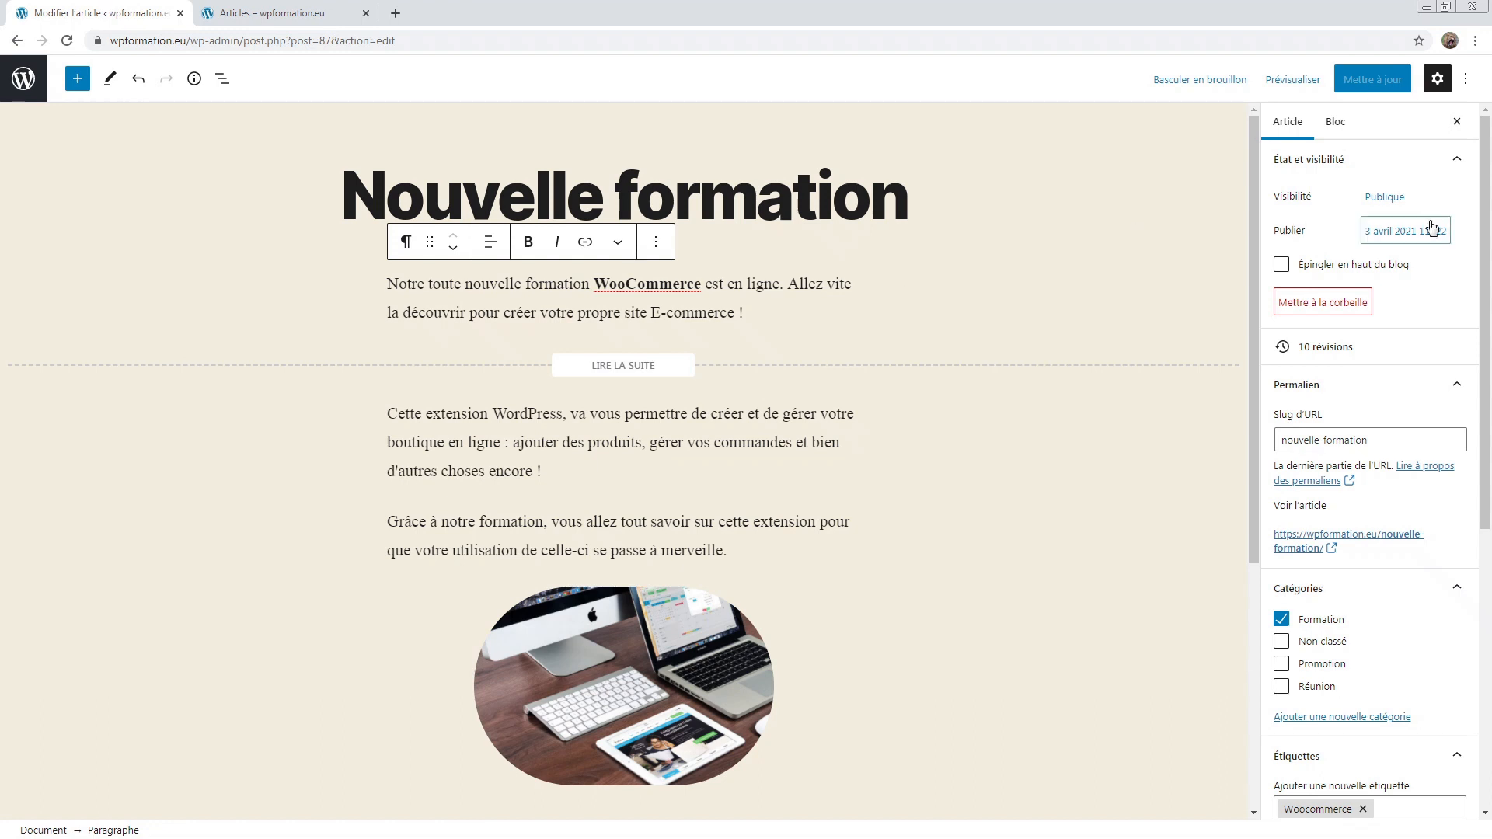
Step: Pin Nouvelle formation to the top of the blog, update, and confirm the Article épinglé label live
left_click(1330, 266)
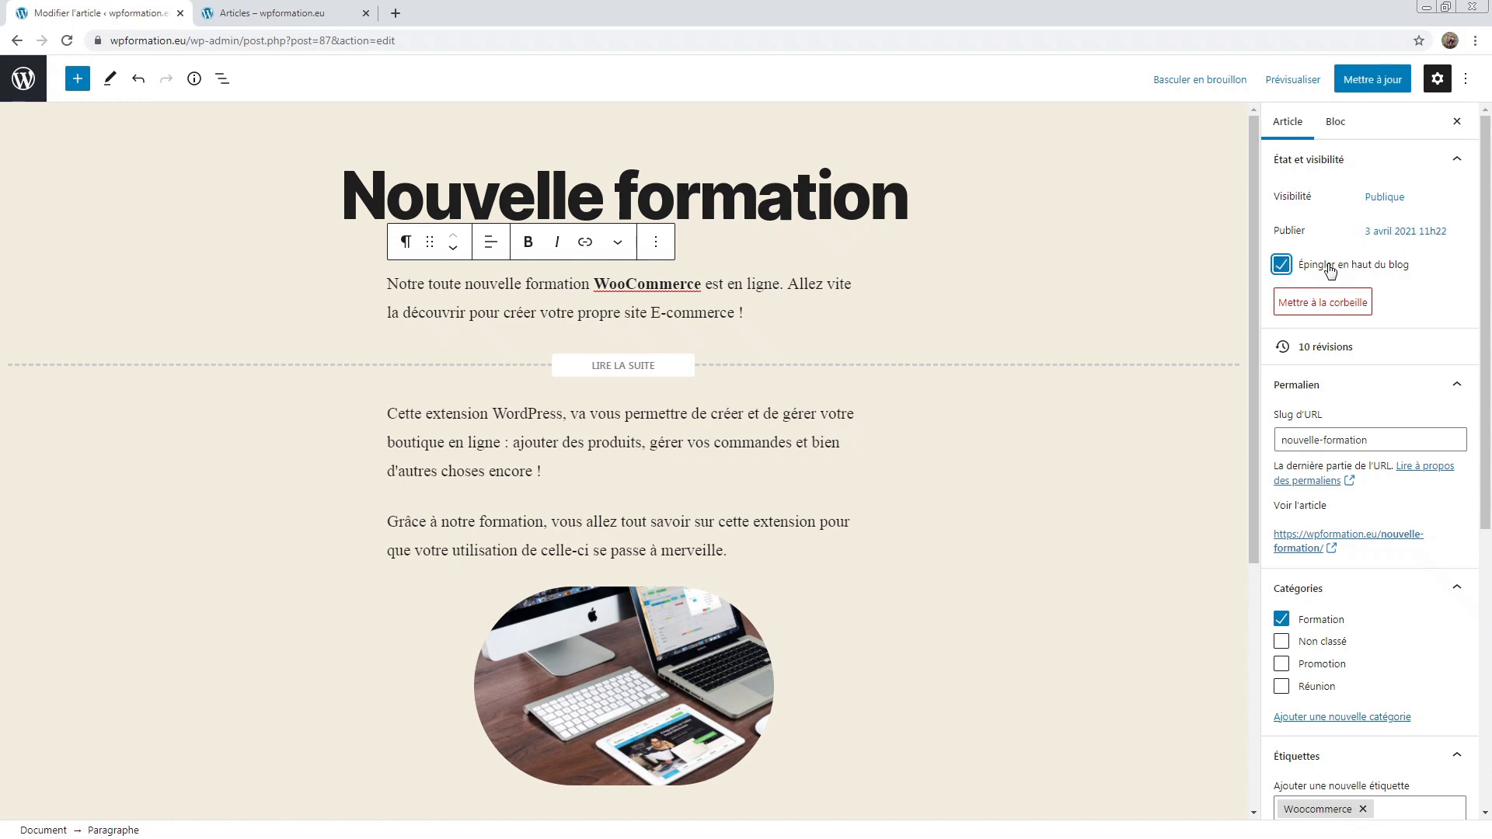
left_click(1386, 81)
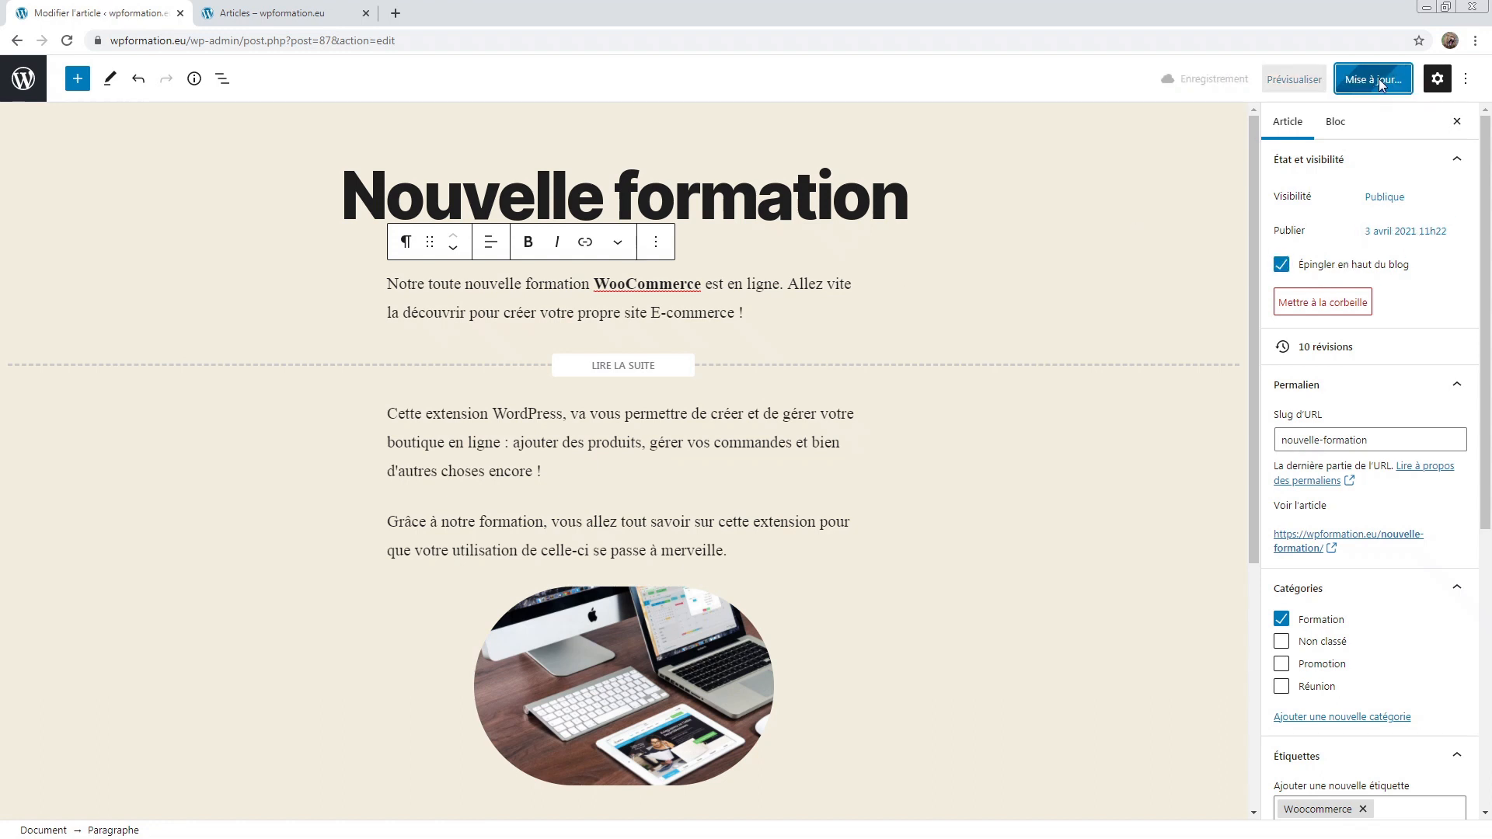
left_click(272, 12)
left_click(70, 39)
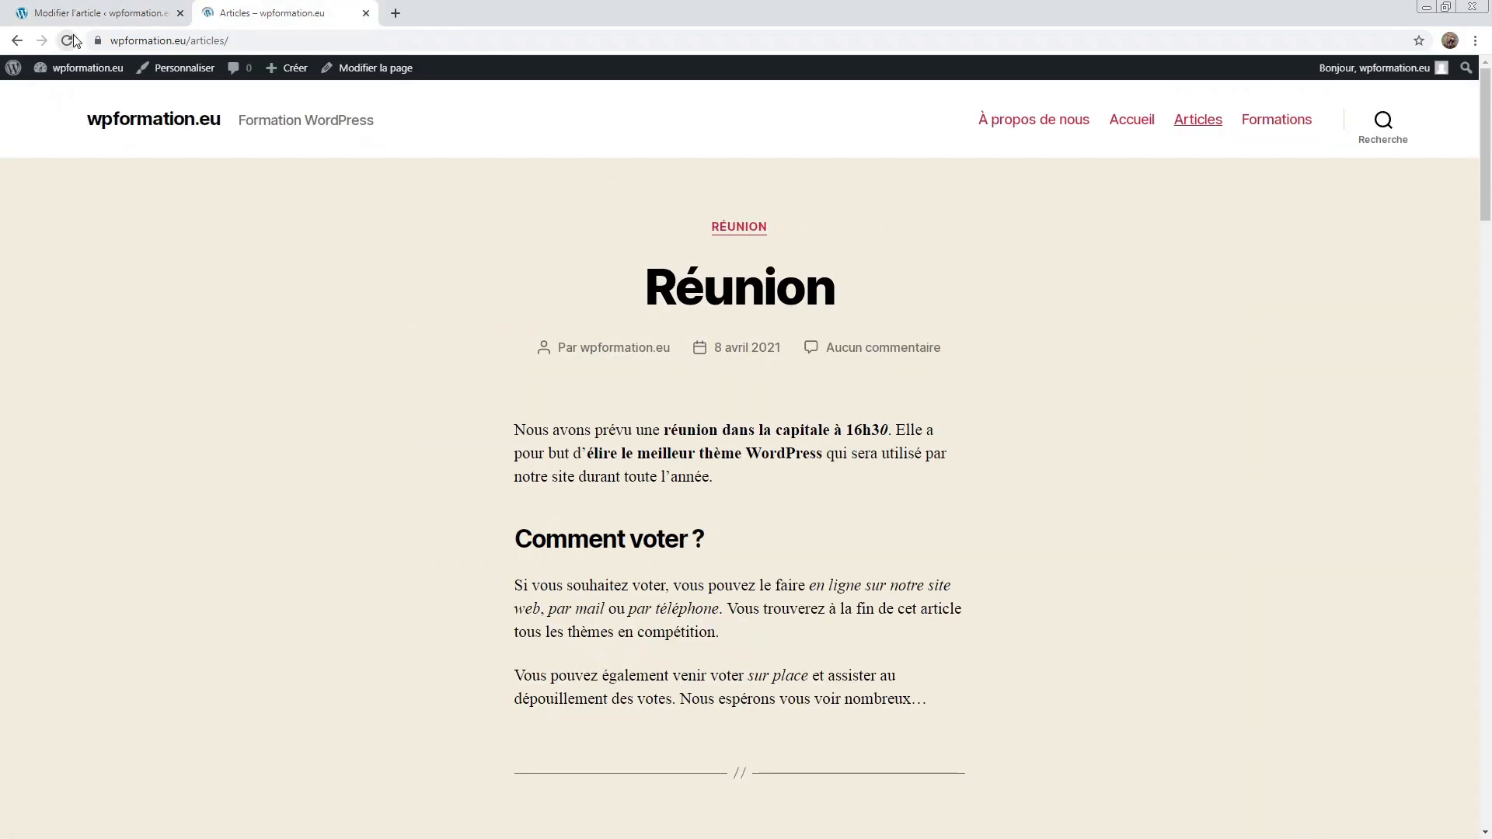
mouse_move(690, 392)
left_mouse_down()
mouse_move(822, 382)
mouse_move(697, 384)
left_mouse_up()
left_click(589, 390)
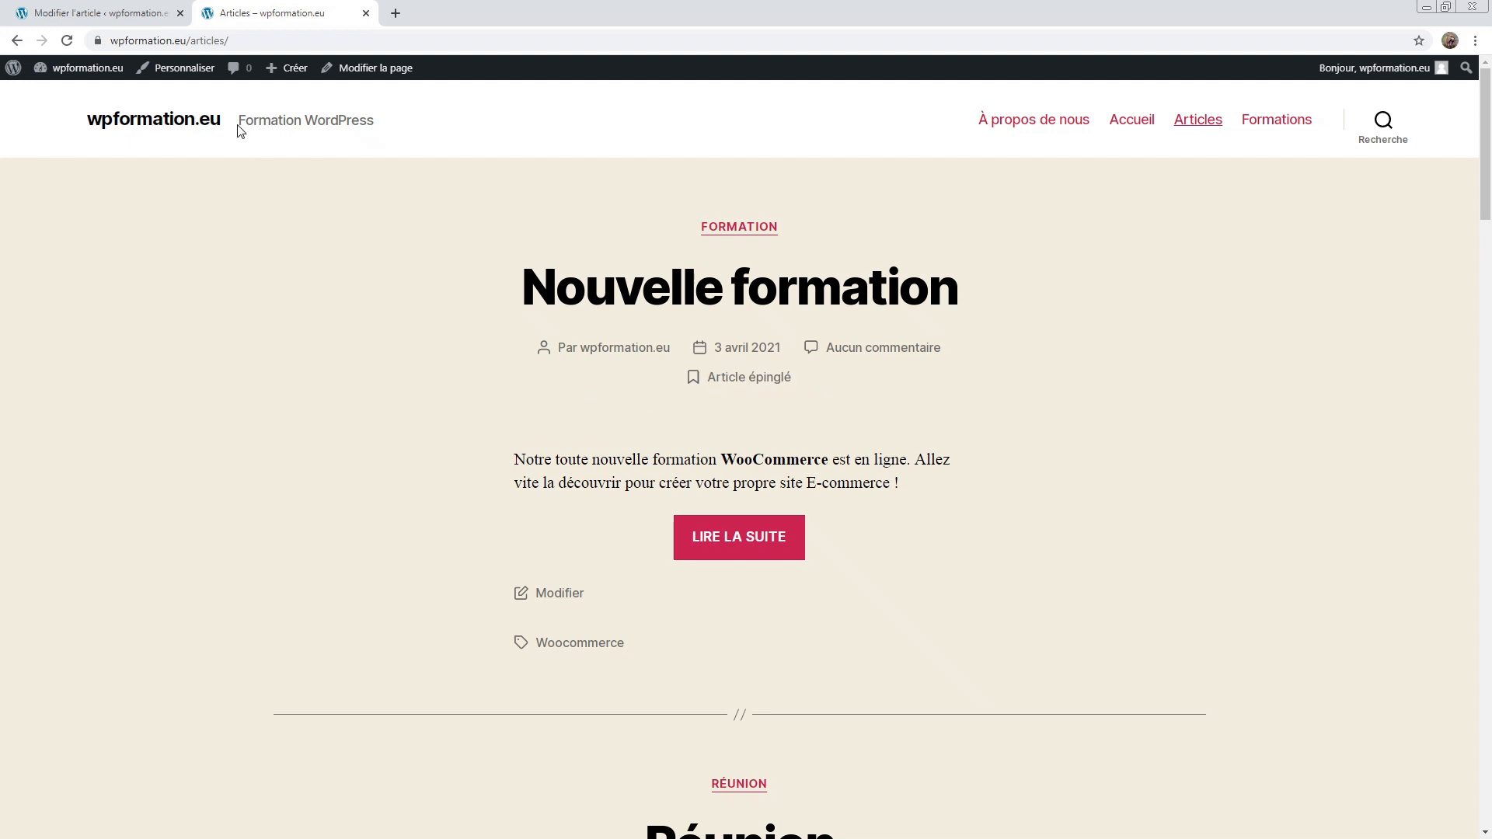
Step: Back in the editor, untick Épingler en haut du blog
left_click(116, 13)
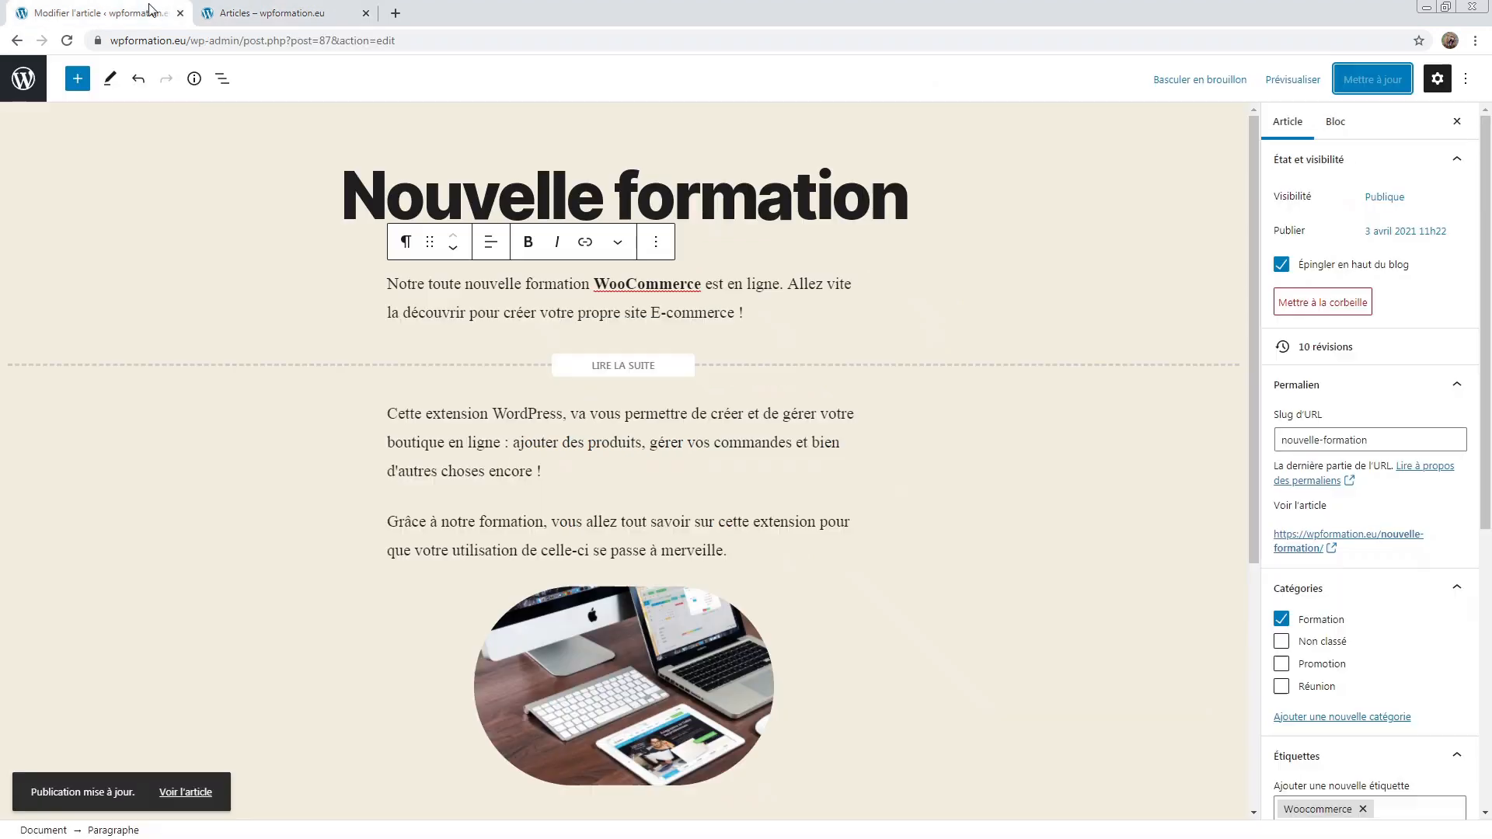
left_click(1387, 265)
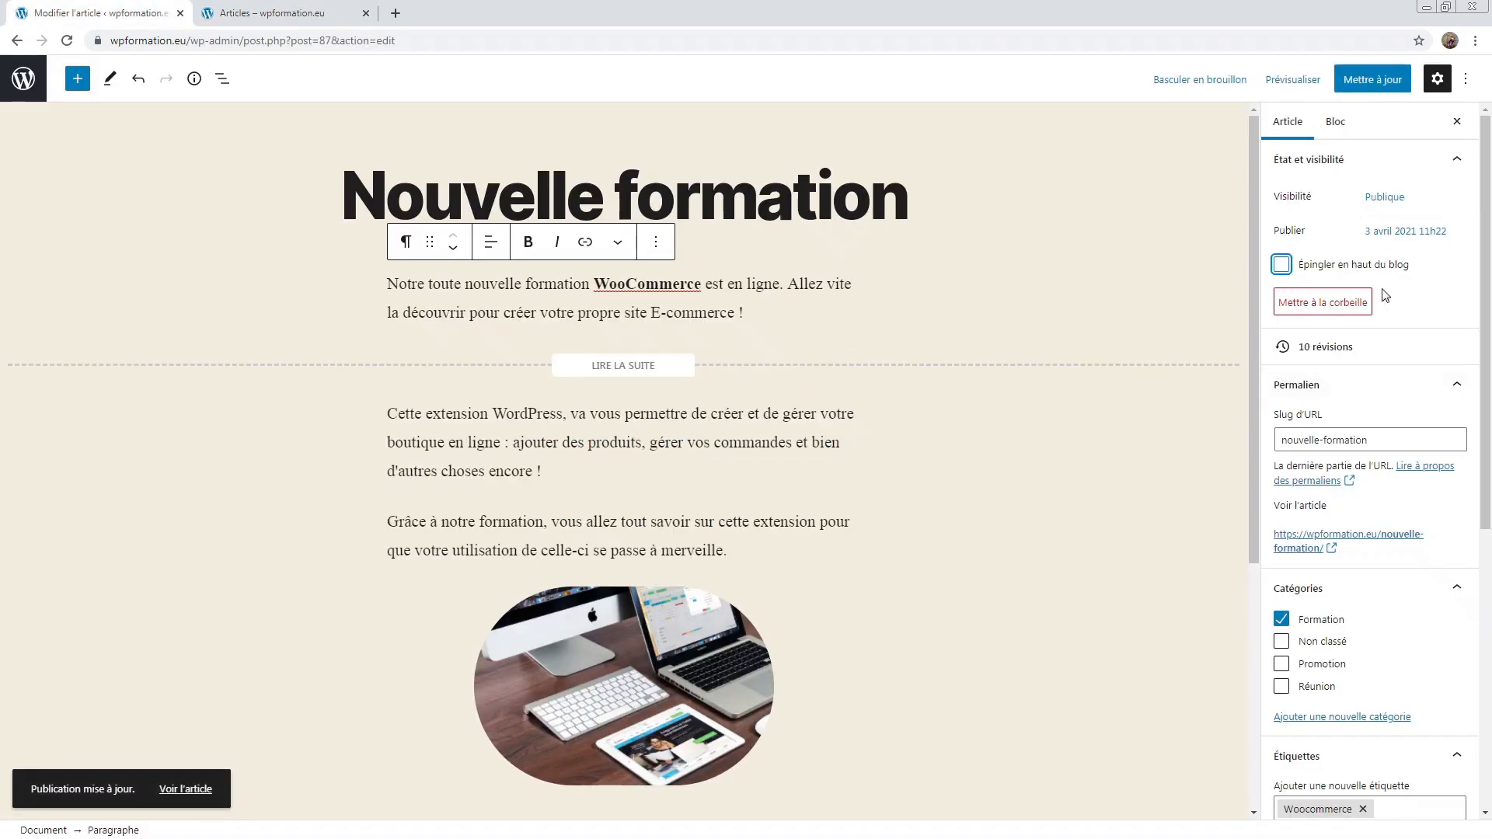
scroll(1367, 291, "down", 1)
Step: Dismiss the leave-page prompt and update the unpinned post
left_click(1331, 268)
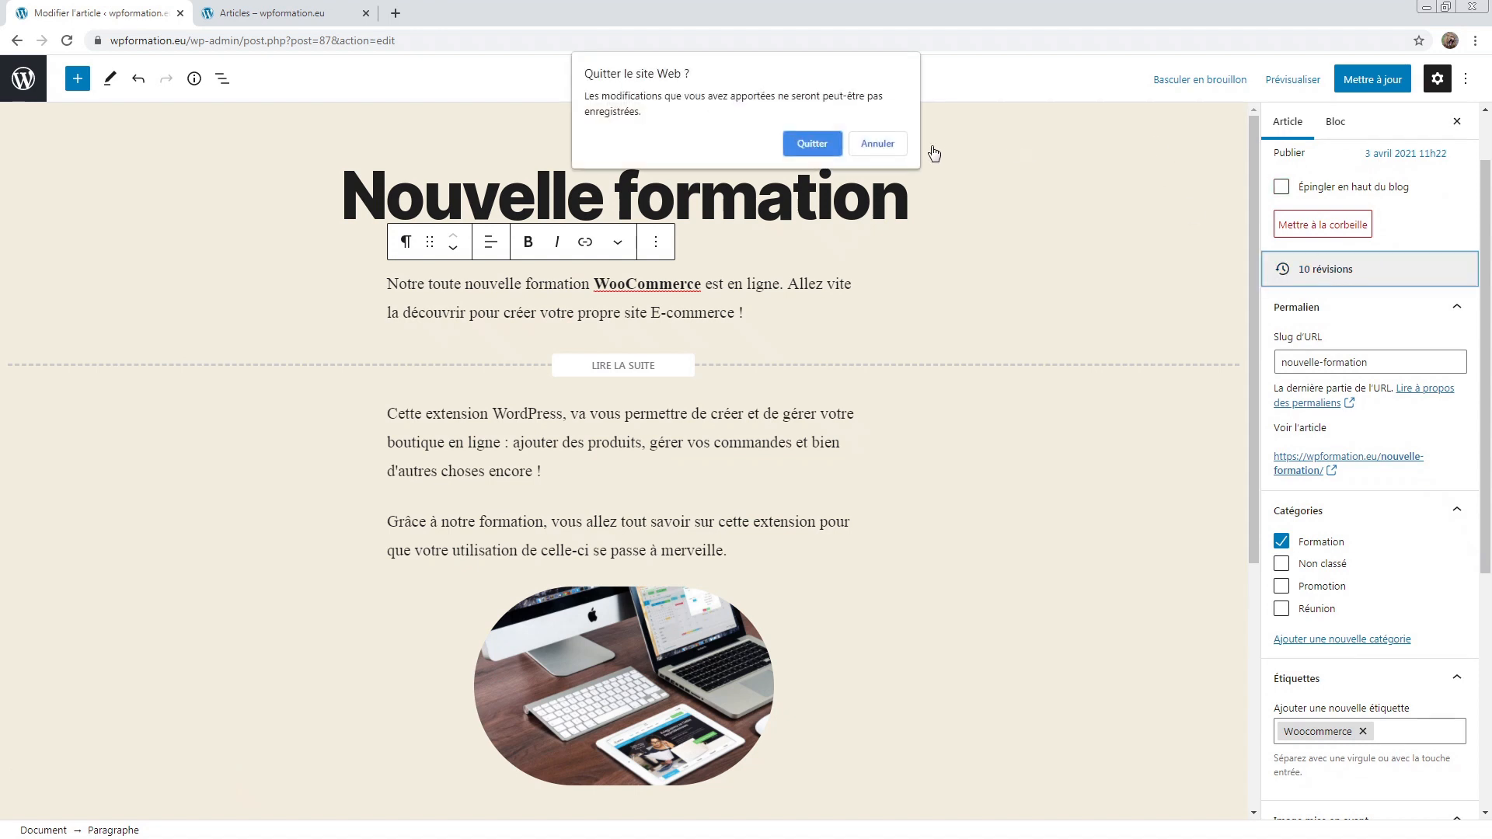
left_click(880, 144)
left_click(1386, 78)
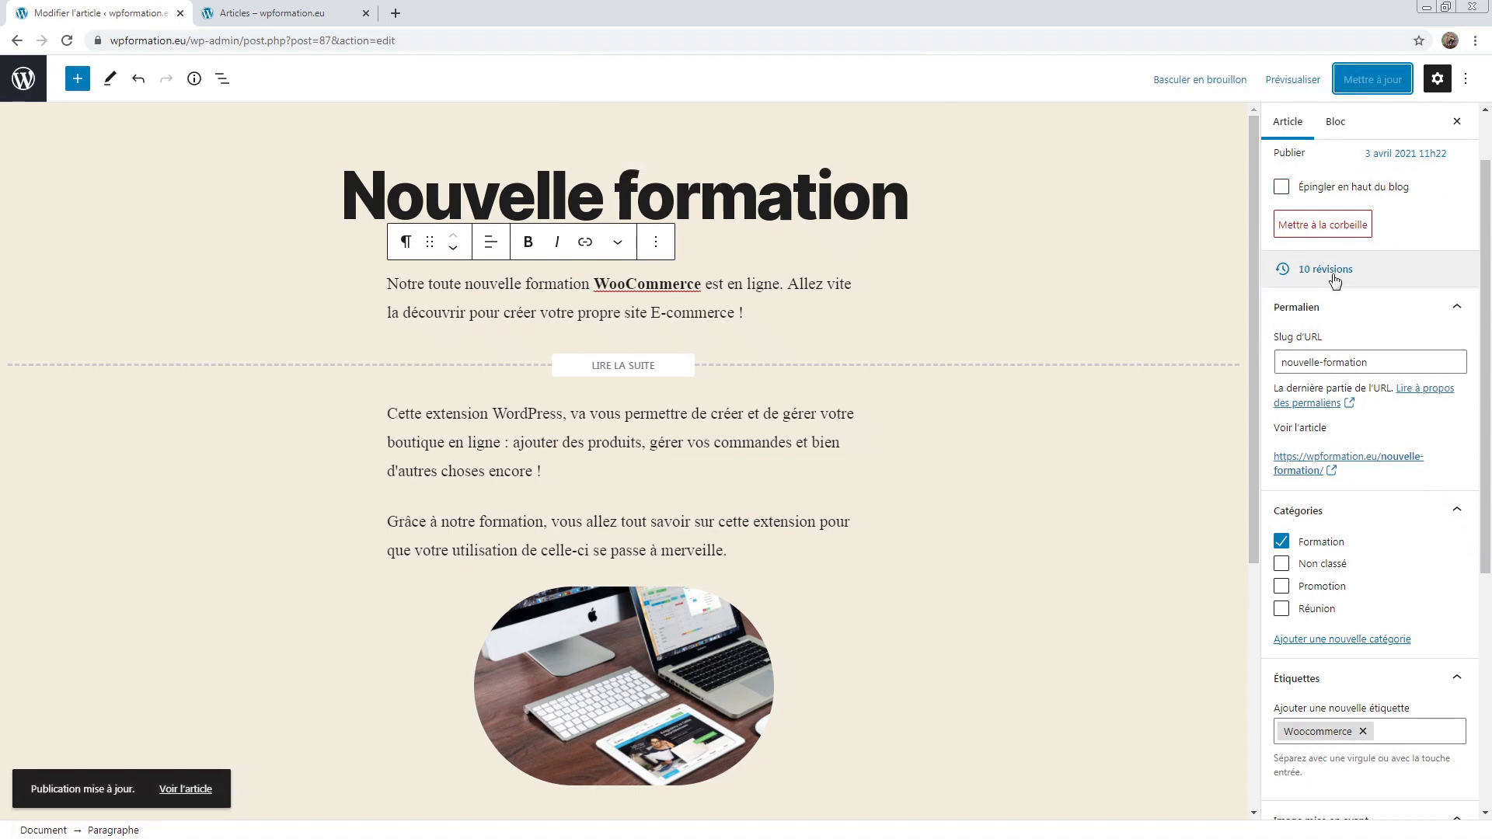
Step: Compare the post's 10 revisions with the slider, then go back to the editor
left_click(1333, 272)
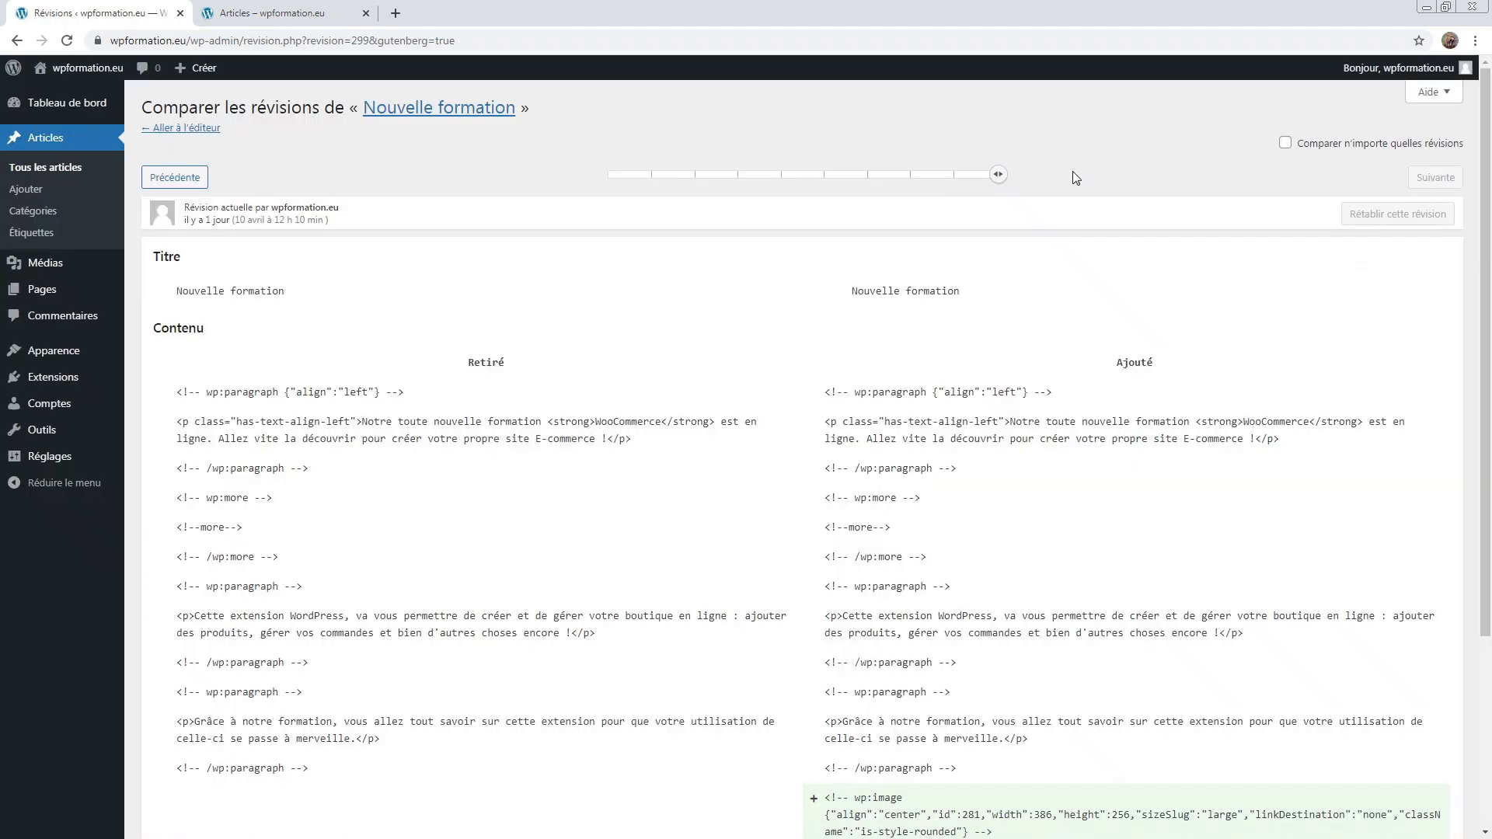
mouse_move(995, 174)
left_mouse_down()
mouse_move(889, 176)
mouse_move(975, 179)
left_mouse_up()
left_click(976, 180)
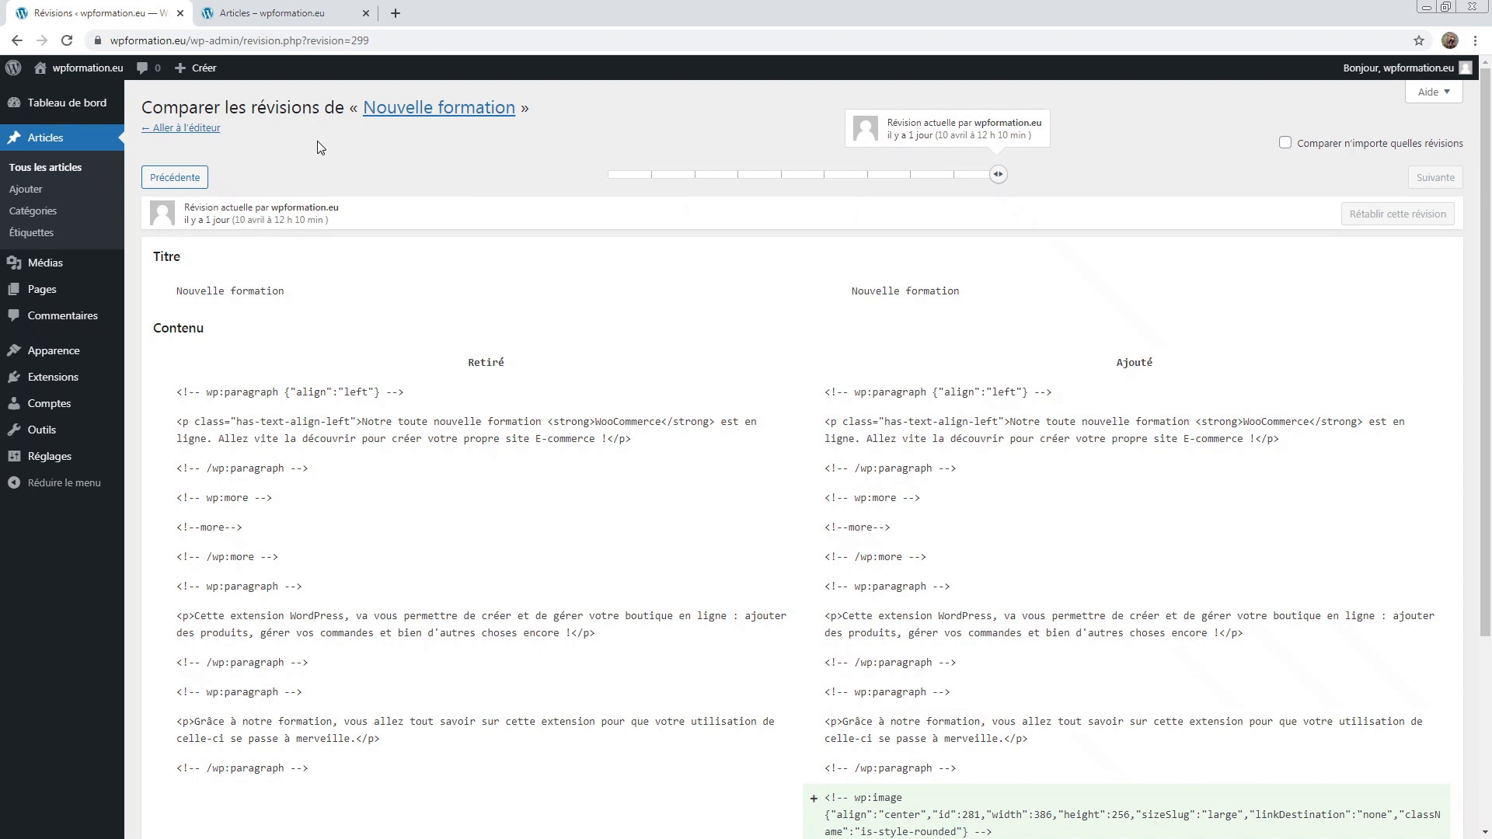
left_click(183, 130)
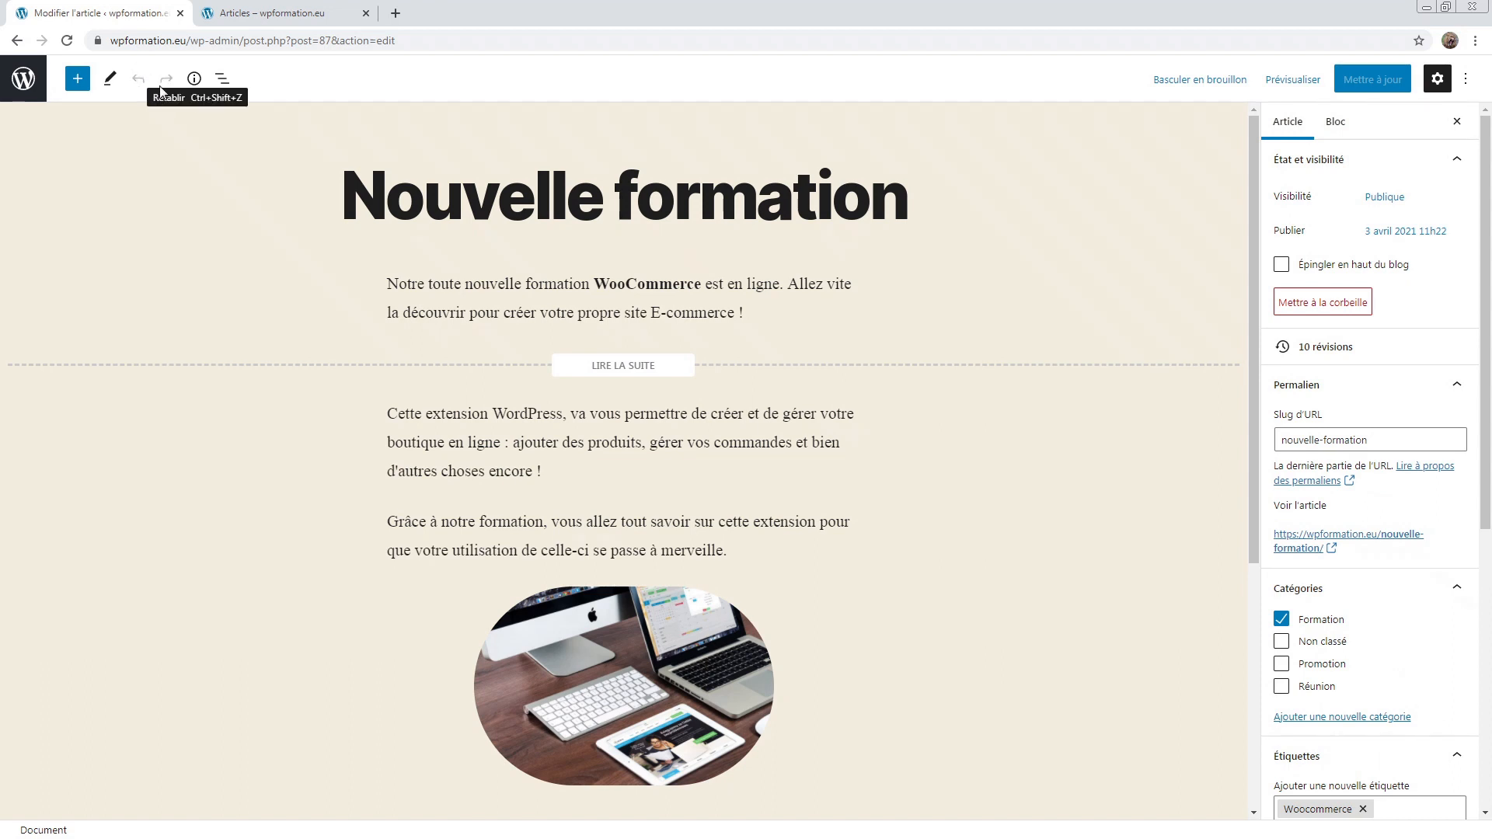
Step: Inspect the post's URL slug in the sidebar
scroll(1408, 371, "down", 2)
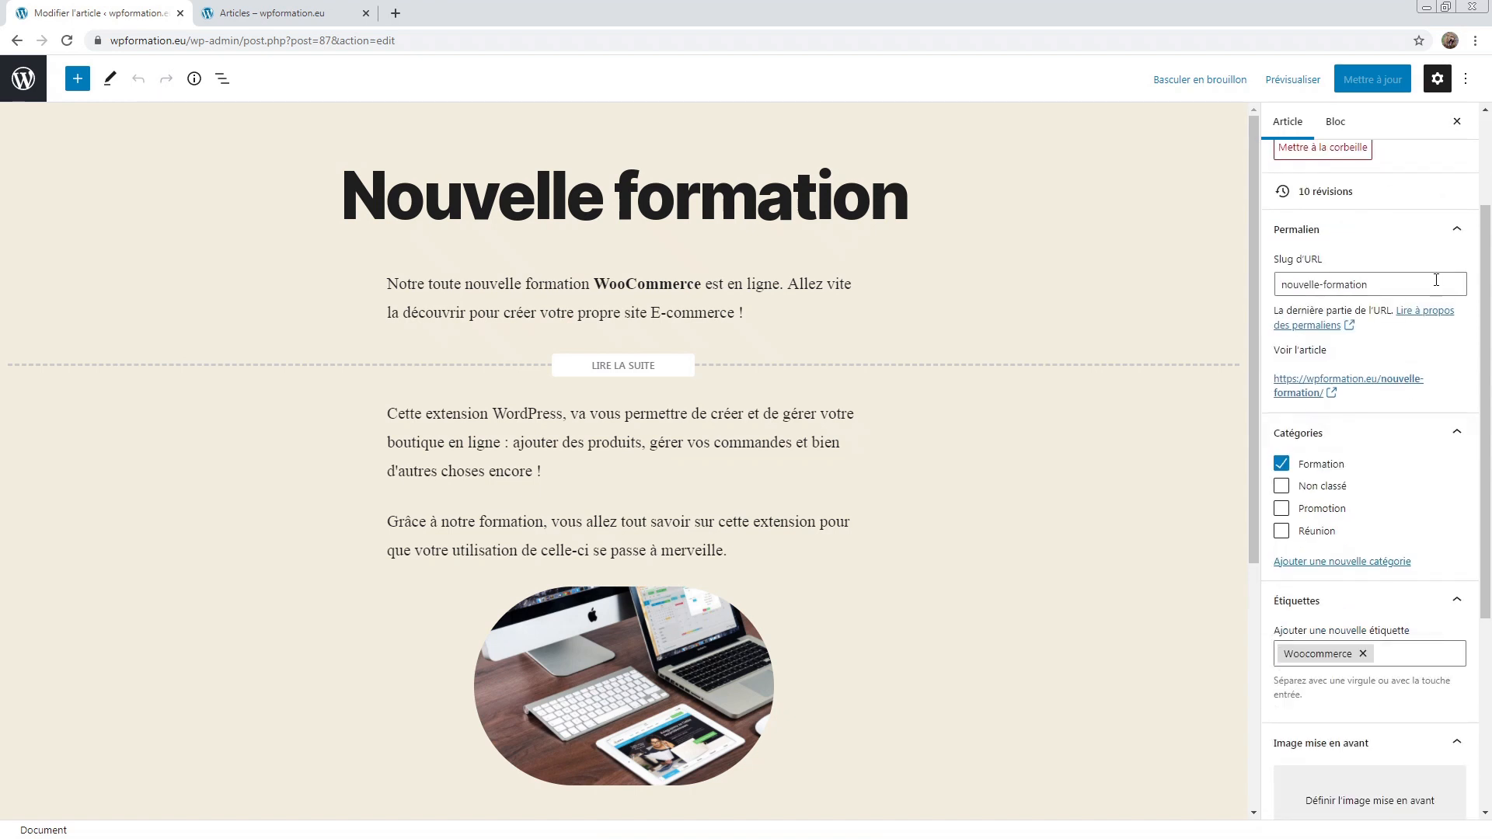
double_click(1424, 284)
triple_click(1425, 285)
left_click(1424, 284)
scroll(1424, 286, "down", 2)
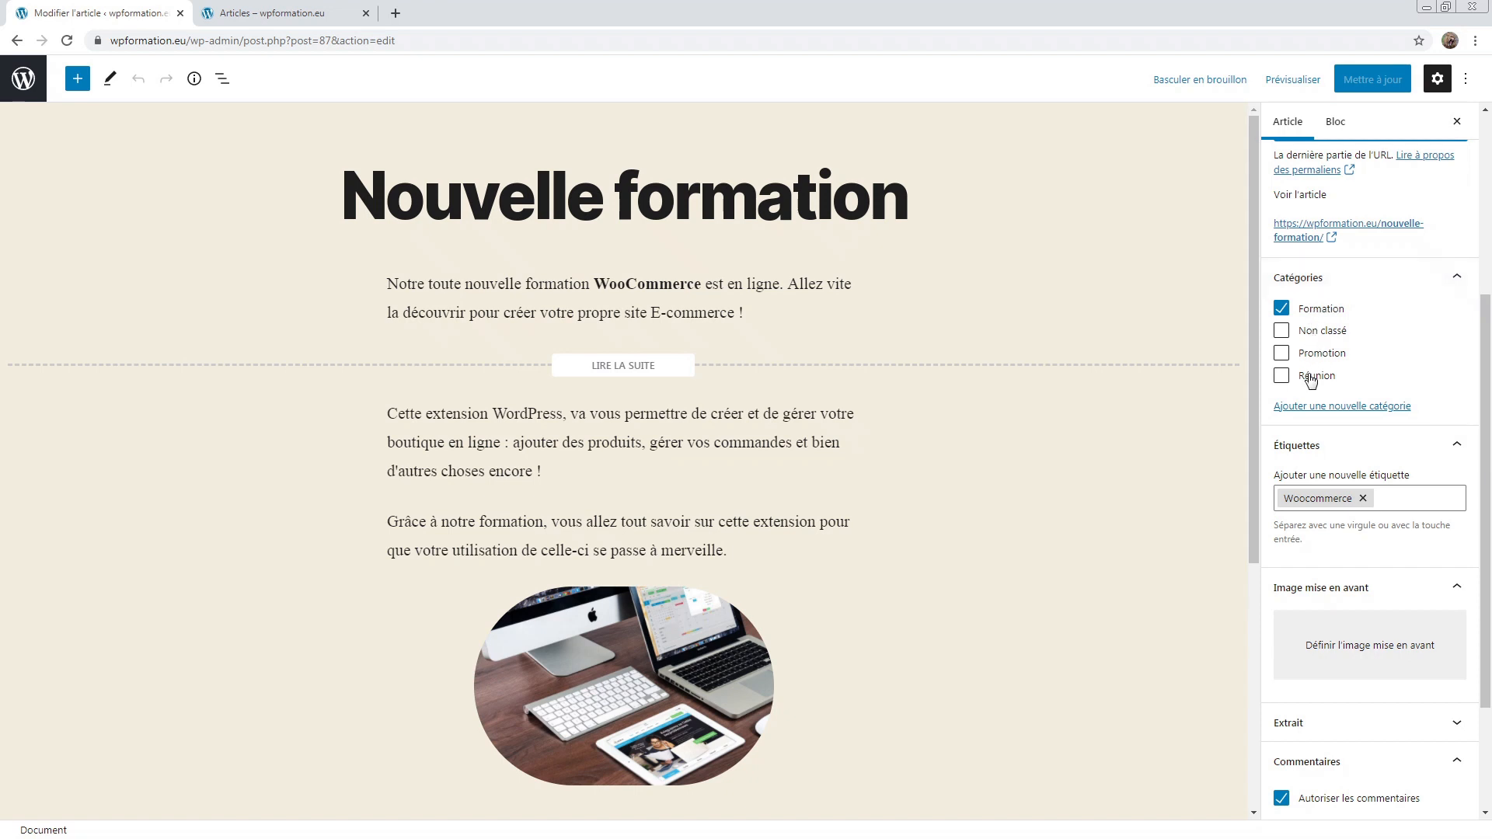
scroll(1311, 380, "down", 1)
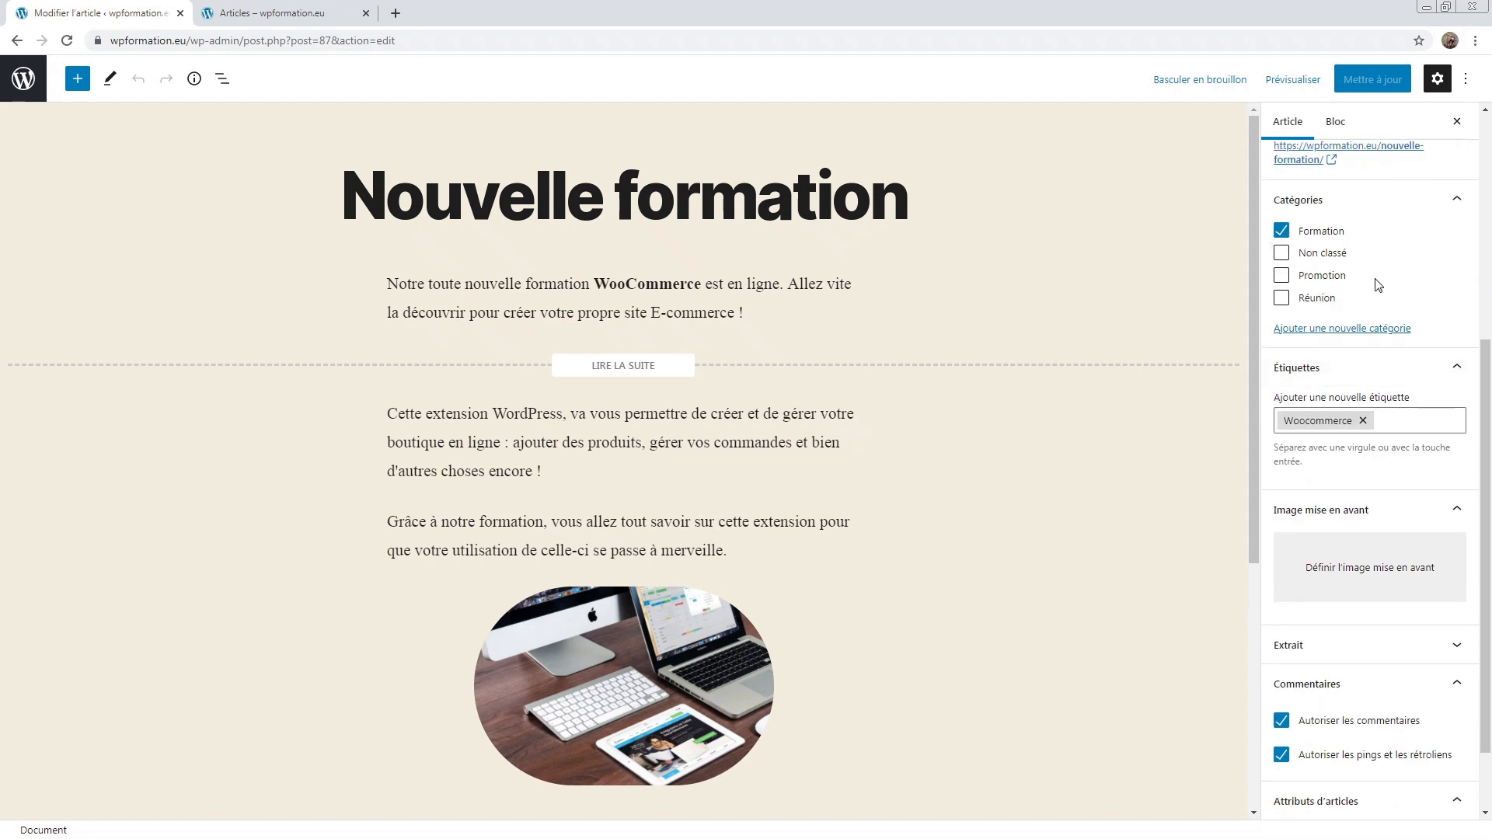
scroll(1374, 289, "down", 1)
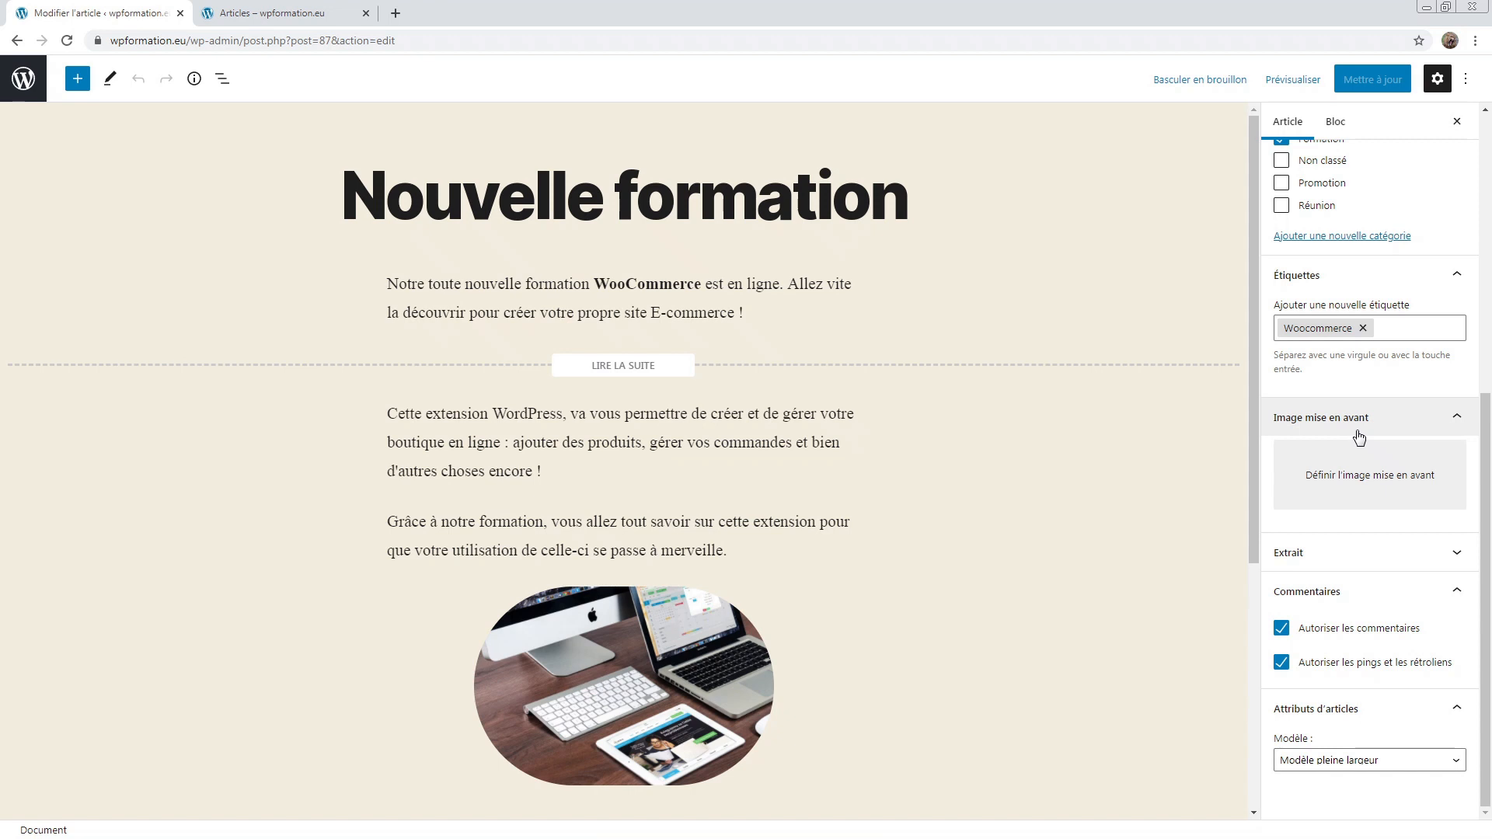
Step: Expand and collapse Extrait, keep comments allowed, and disallow pings and trackbacks
left_click(1356, 553)
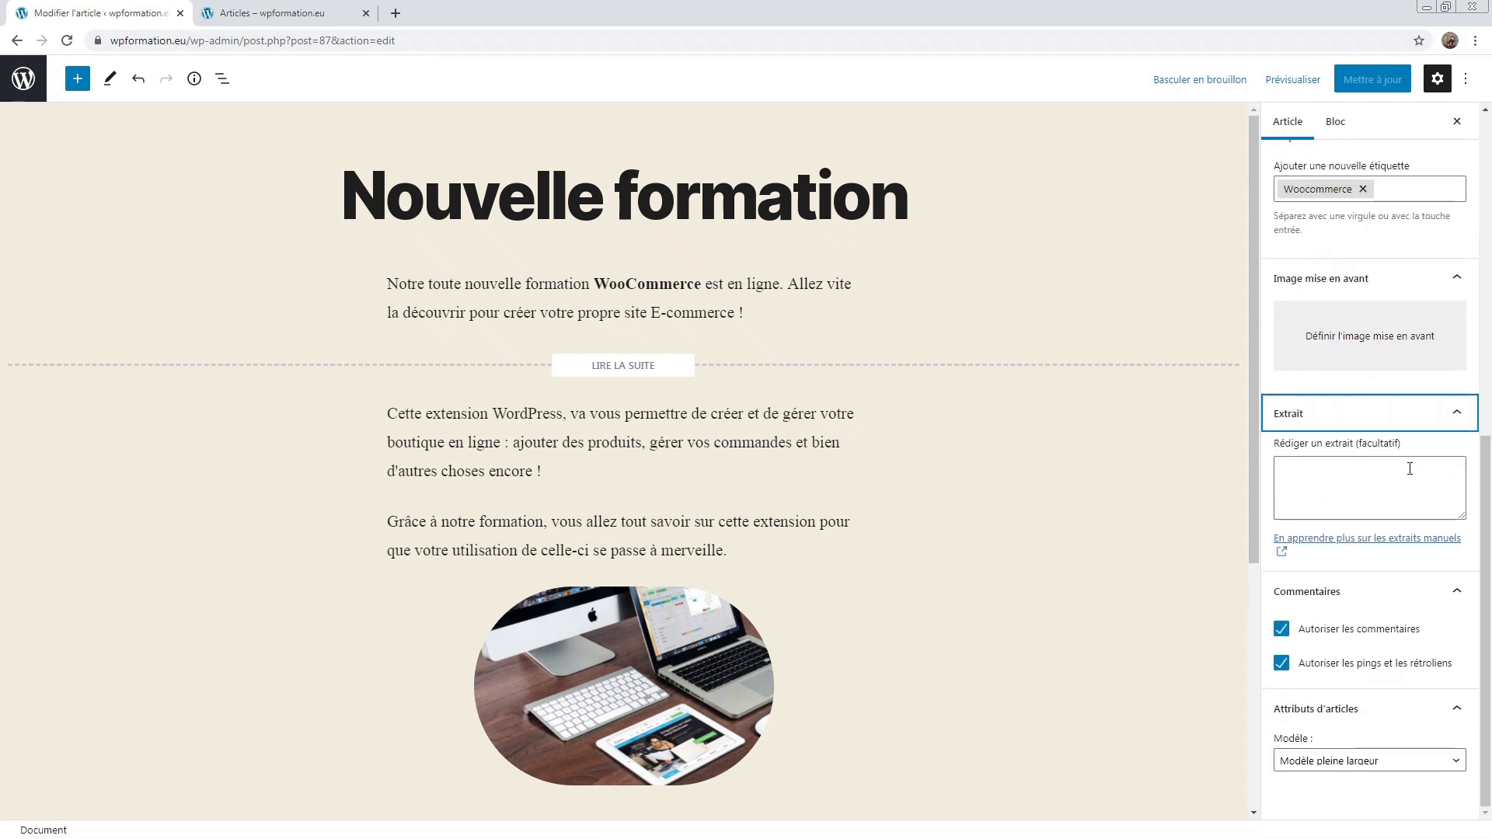
left_click(1337, 418)
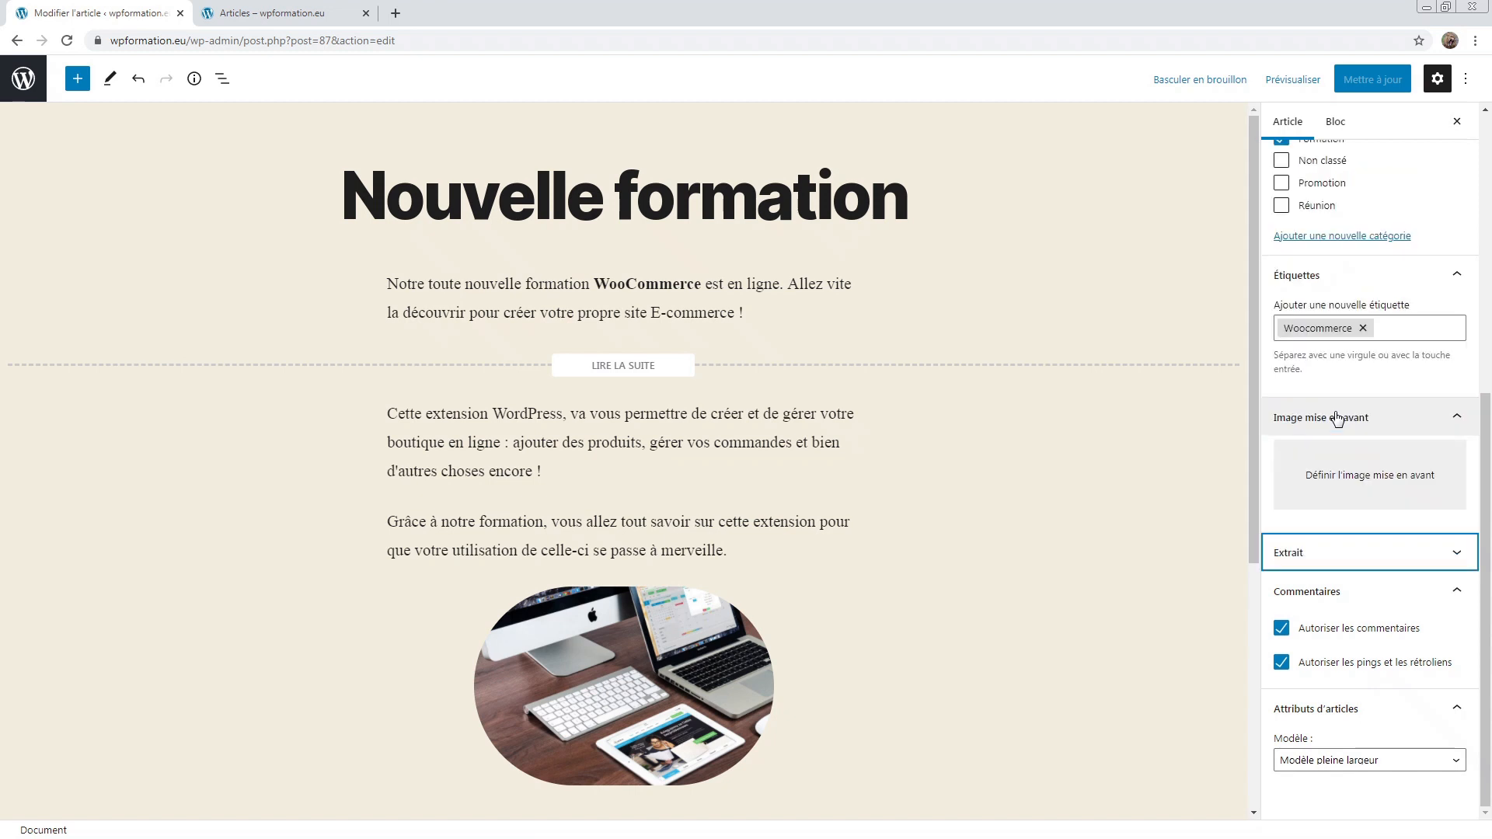
left_click(1327, 634)
left_click(1327, 634)
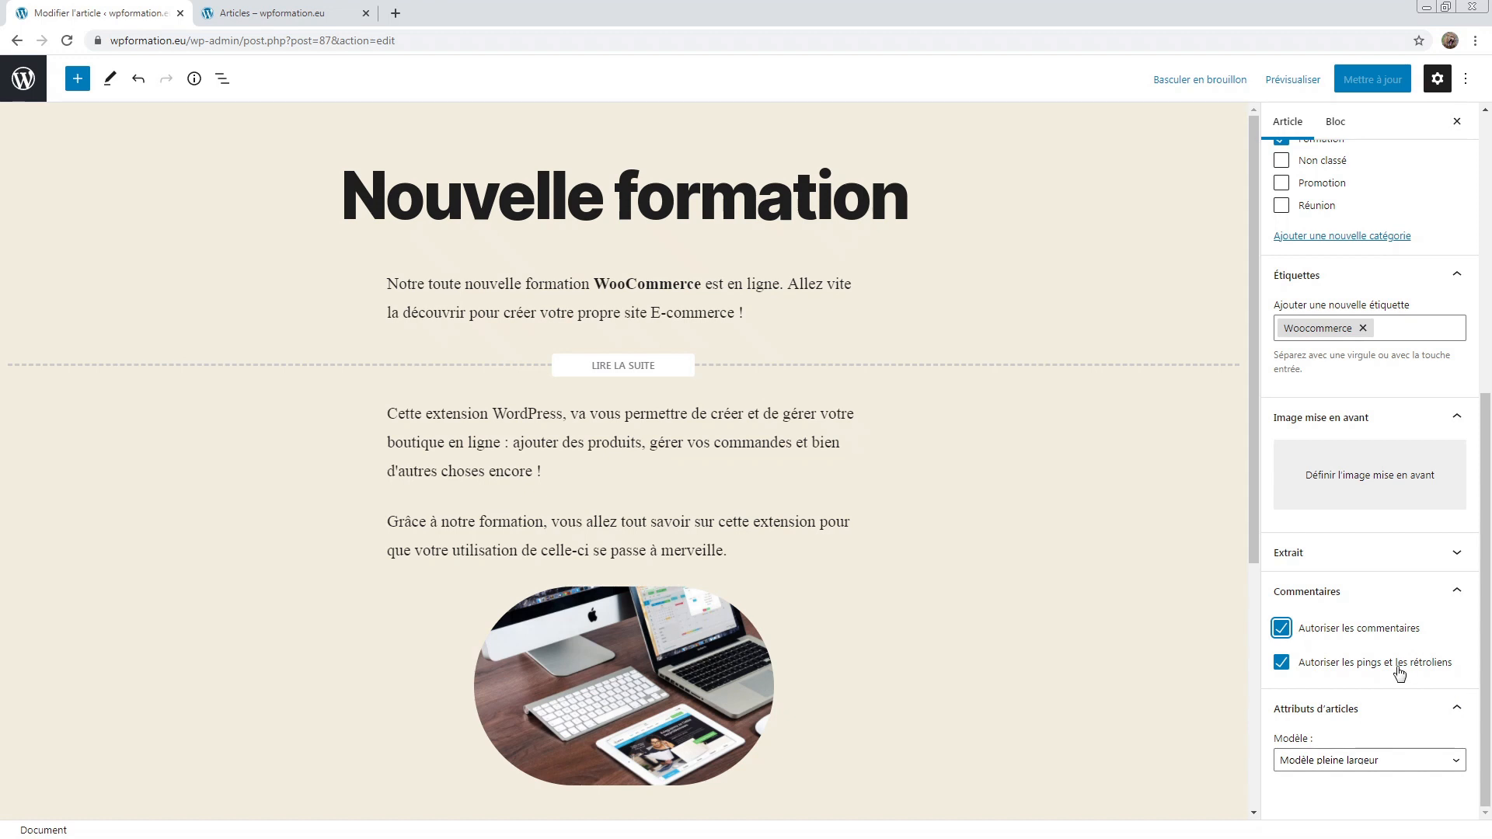
left_click(1281, 666)
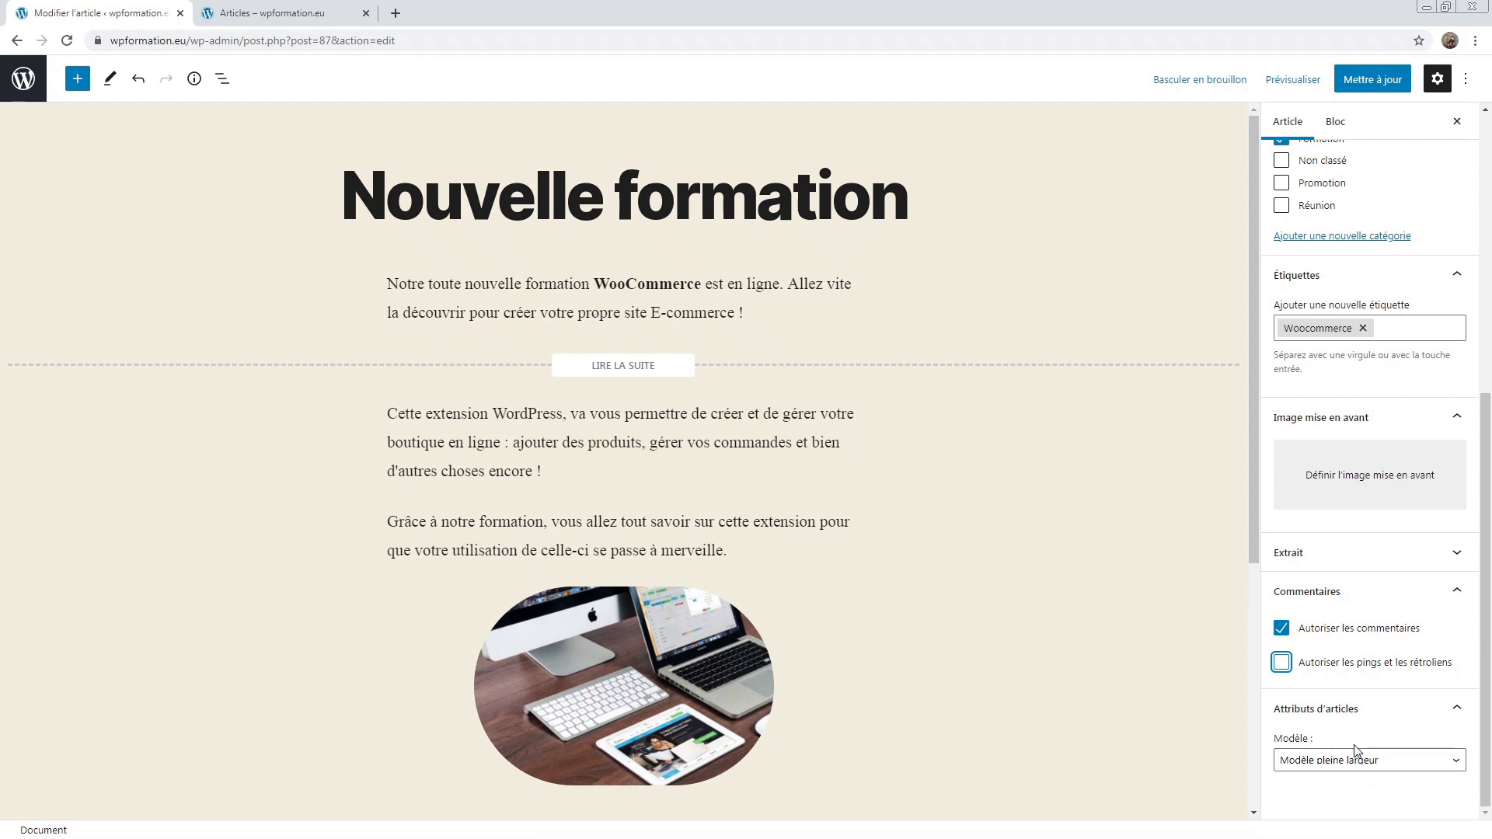
left_click(272, 13)
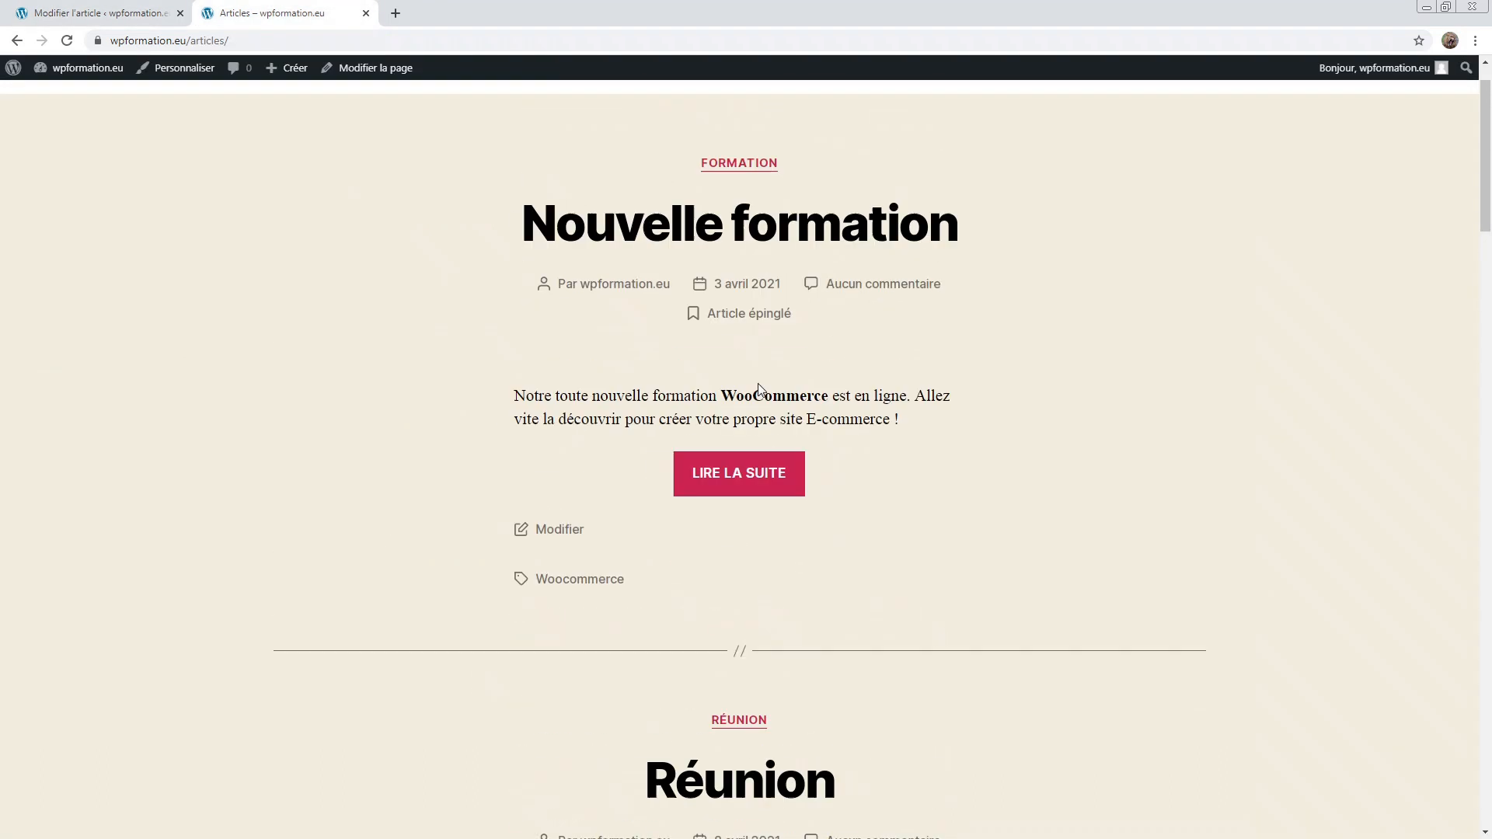
Step: View the live Nouvelle formation article and highlight its three paragraphs
left_click(762, 281)
scroll(762, 311, "down", 4)
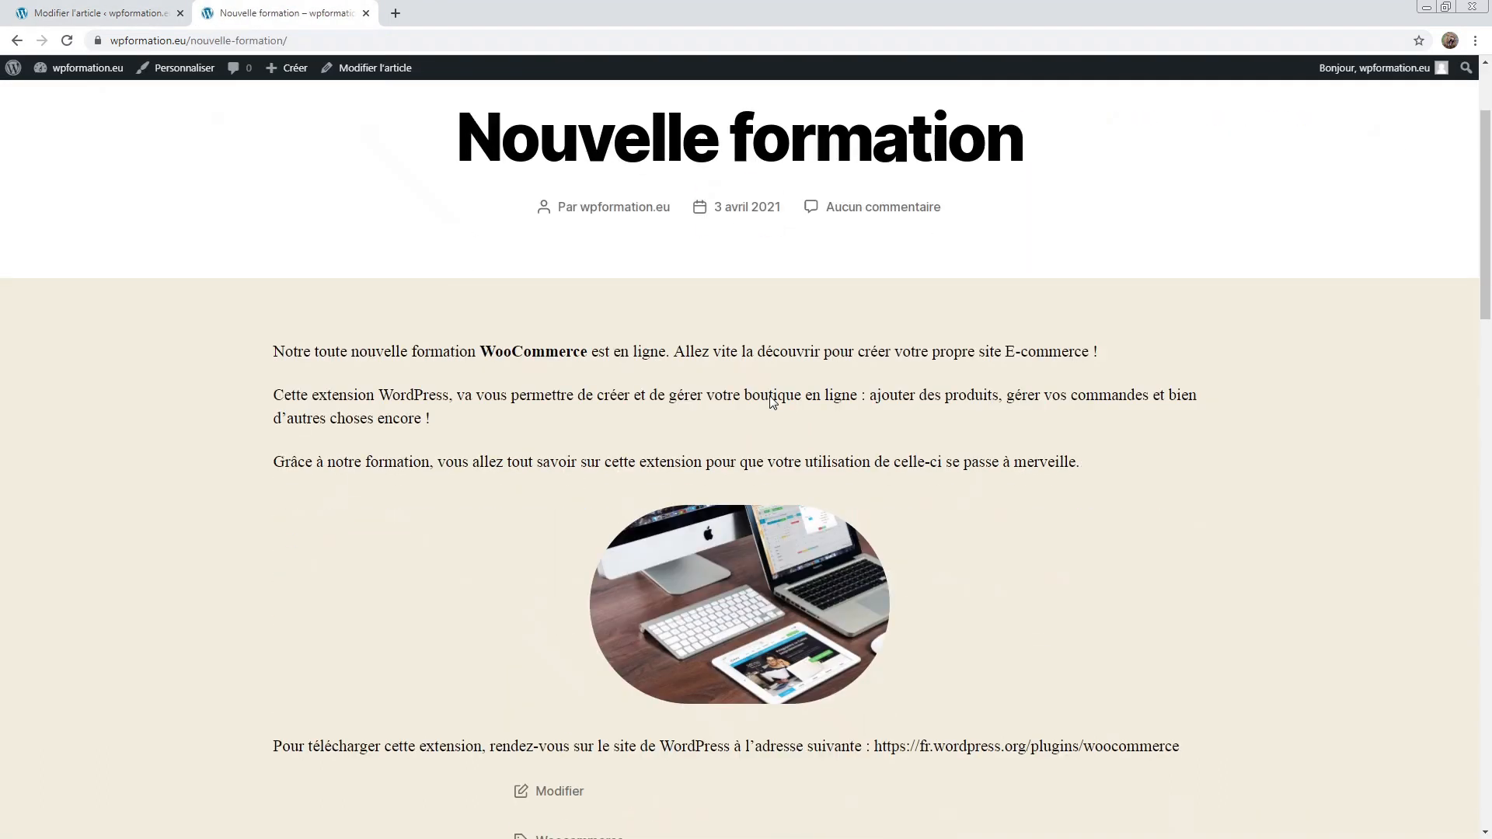
left_click_drag(143, 152, 1091, 302)
left_click(1091, 301)
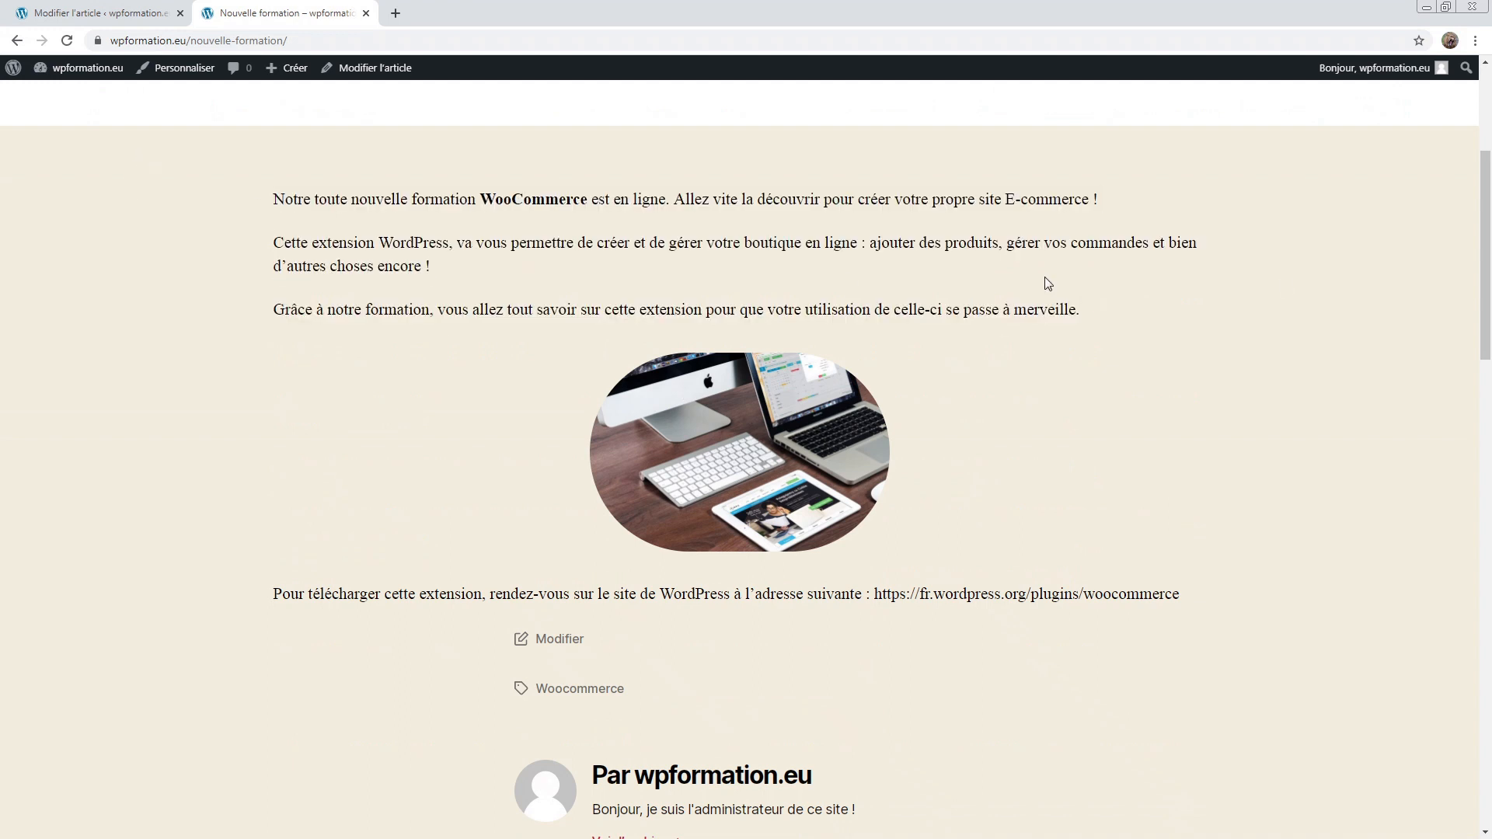
scroll(1139, 313, "up", 4)
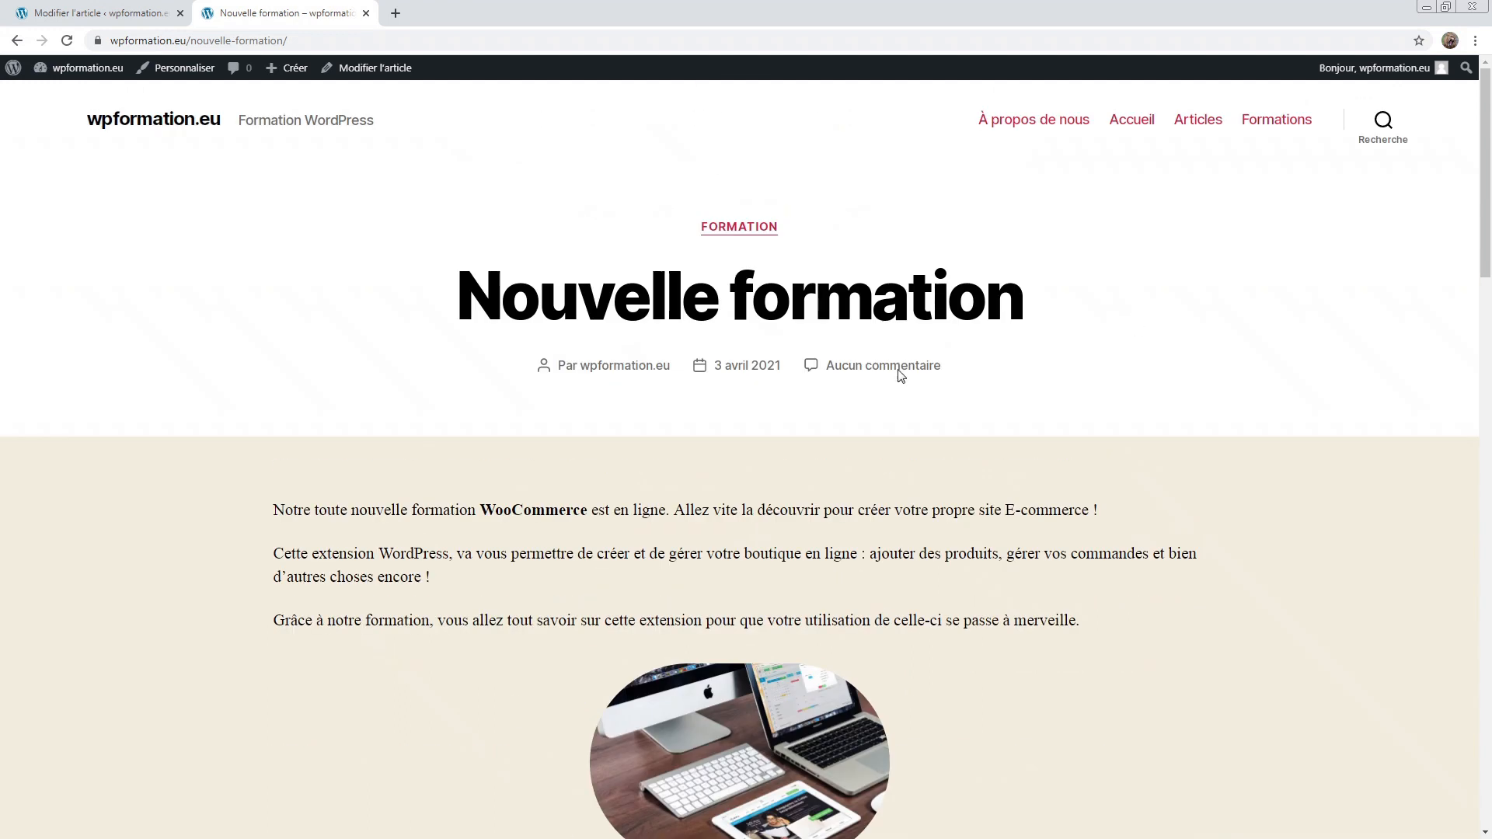
Step: Visit the home page, then glance at the post's template list without changing it
left_click(160, 121)
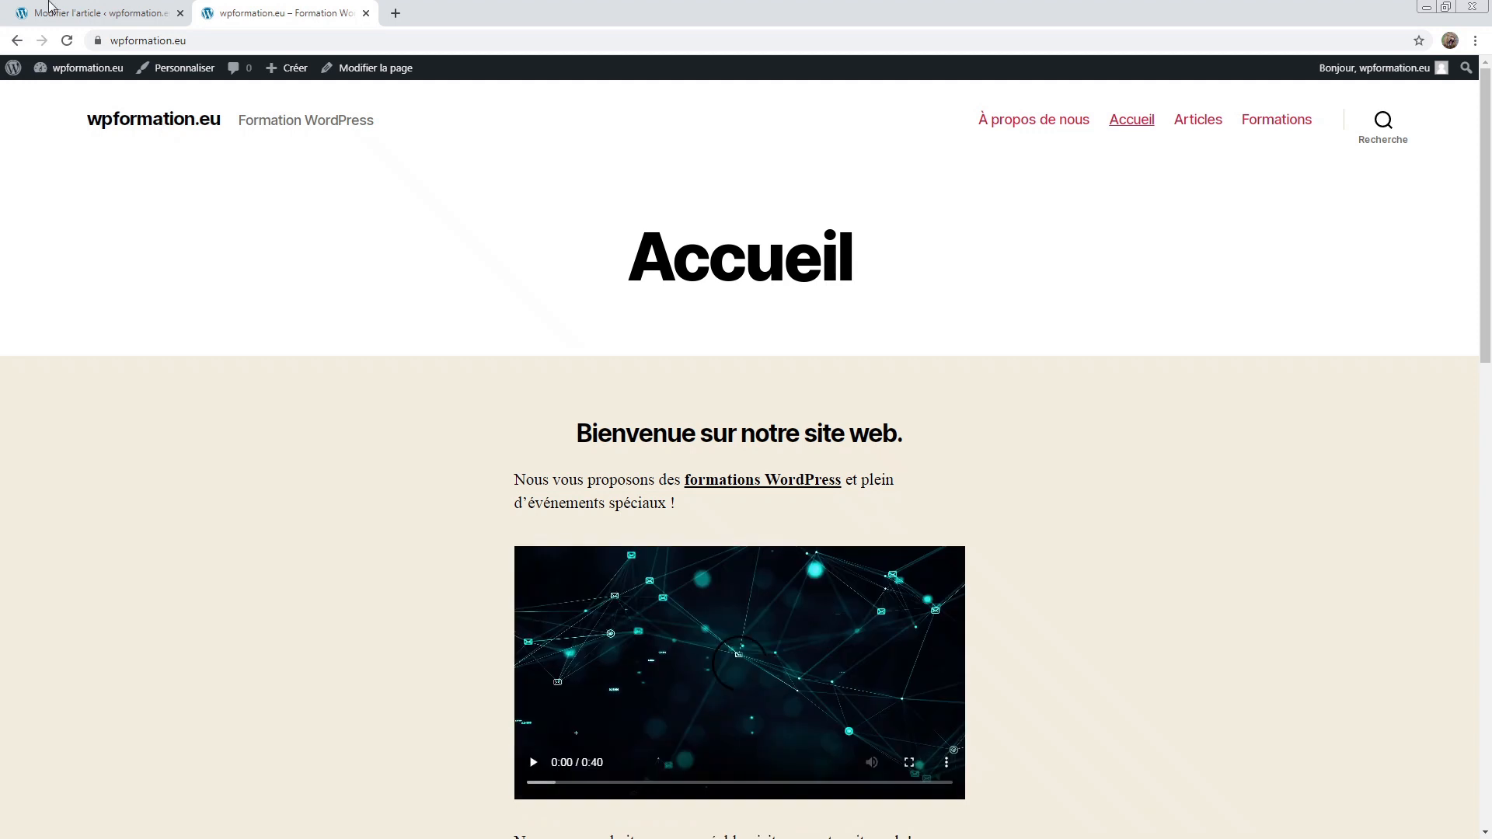
left_click(49, 6)
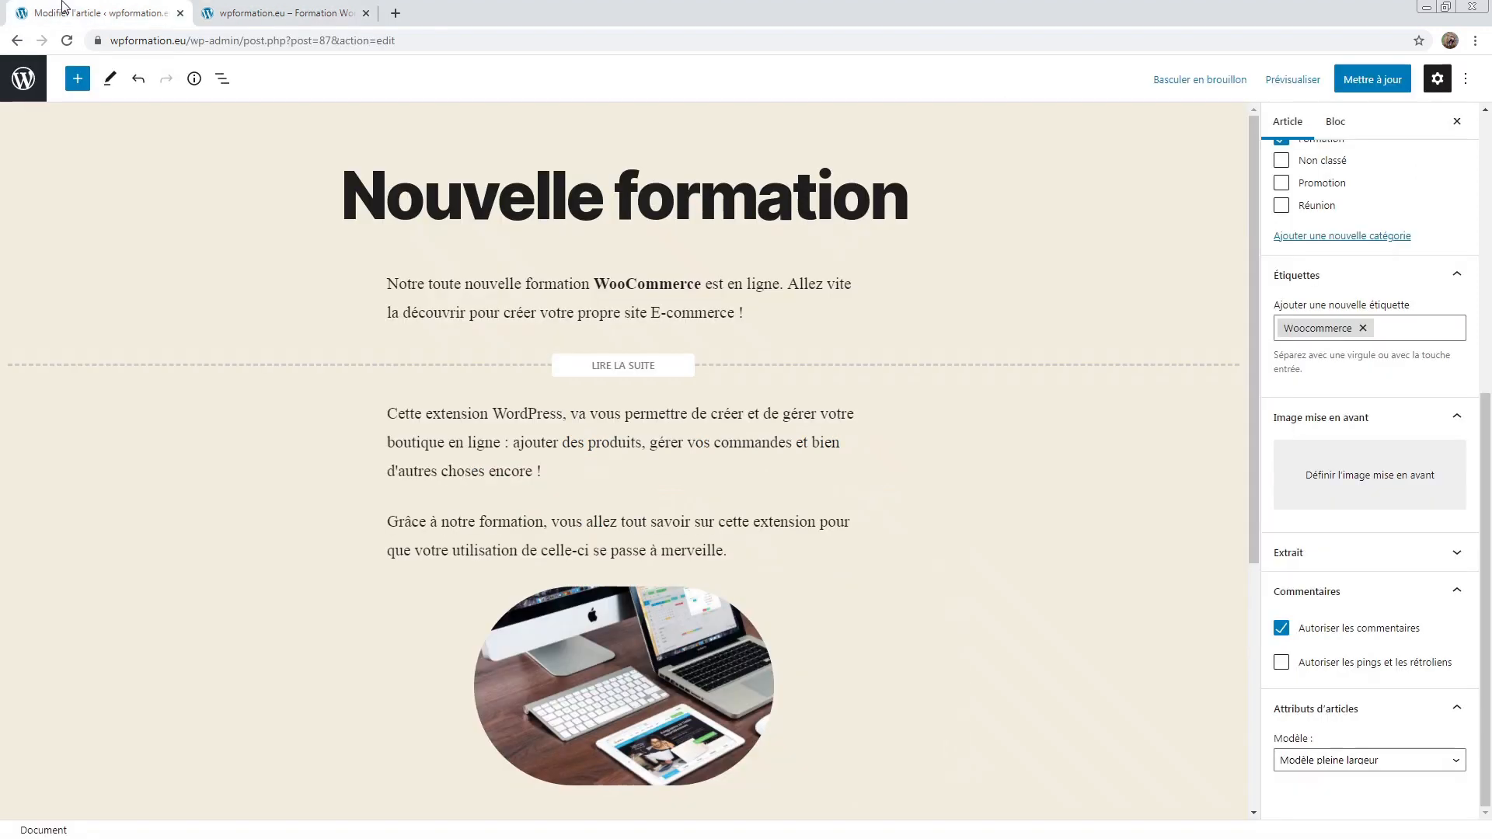
left_click(1369, 765)
left_click(1369, 766)
left_click(342, 9)
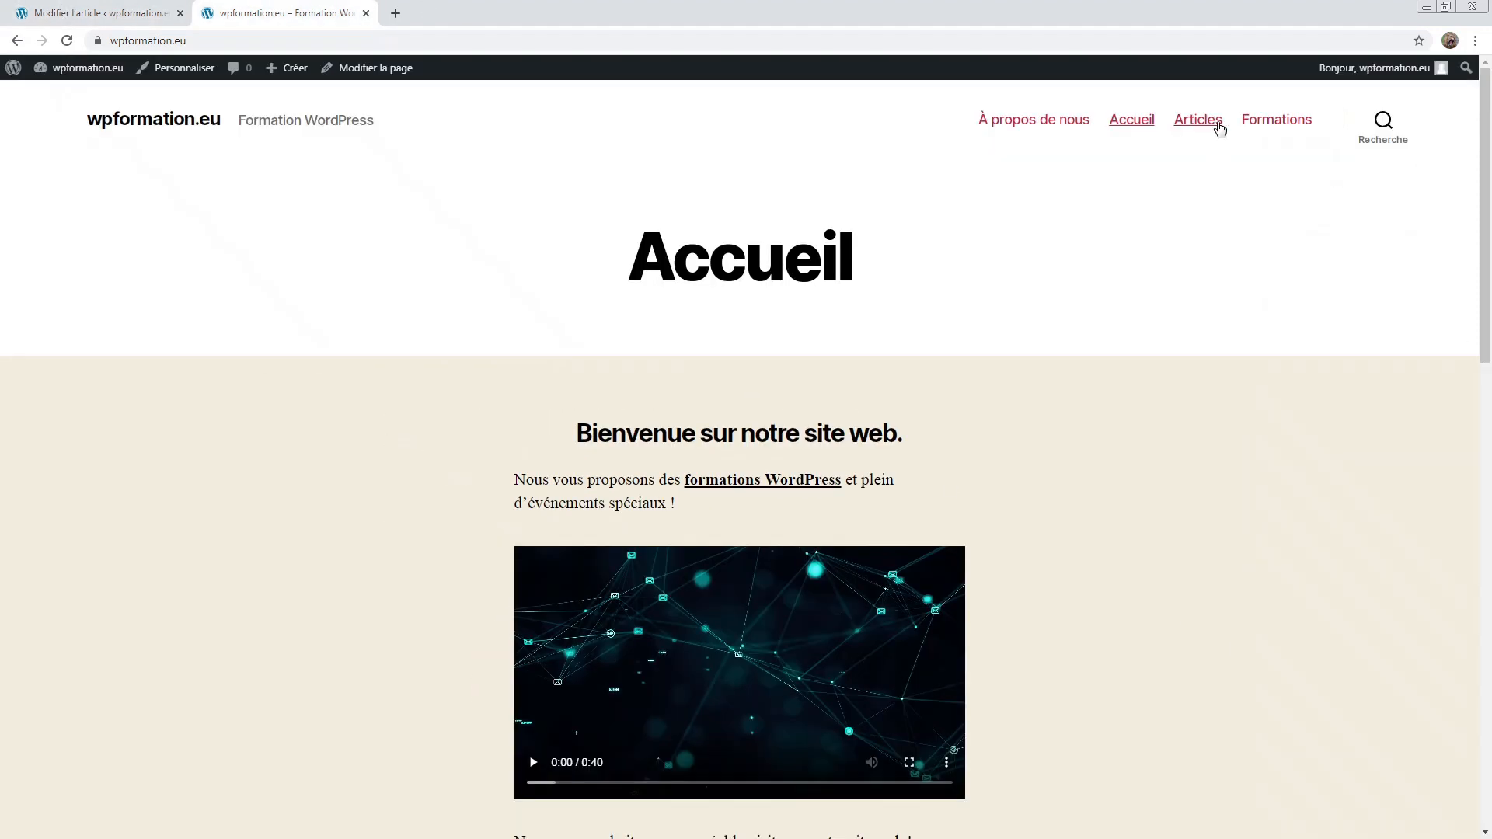
Step: Browse the Articles page's Nouvelle formation excerpt and article, then return to the editor
left_click(1219, 128)
scroll(1158, 356, "down", 10)
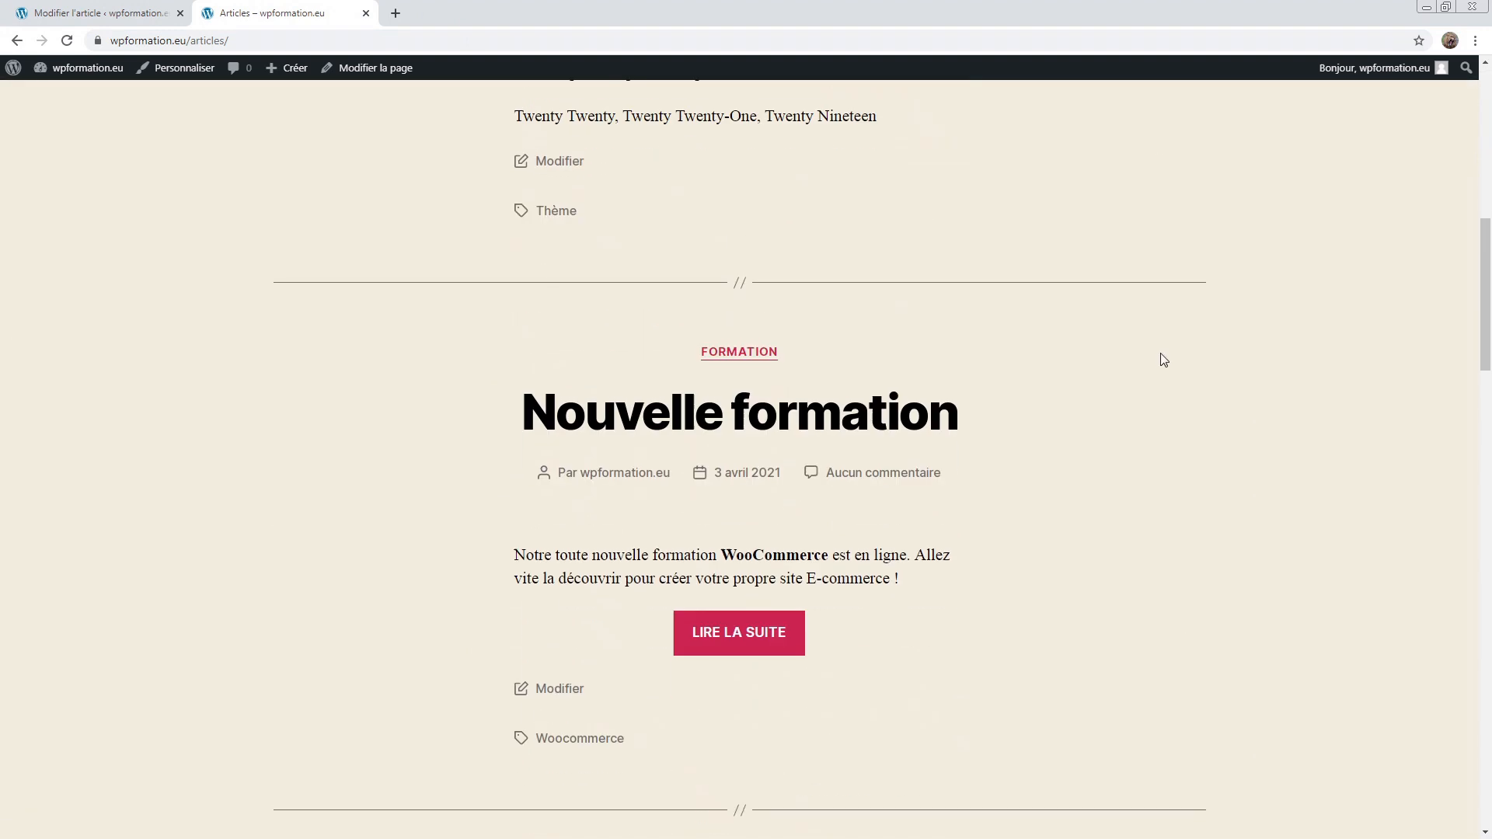
scroll(1163, 359, "down", 3)
left_click_drag(437, 320, 1046, 347)
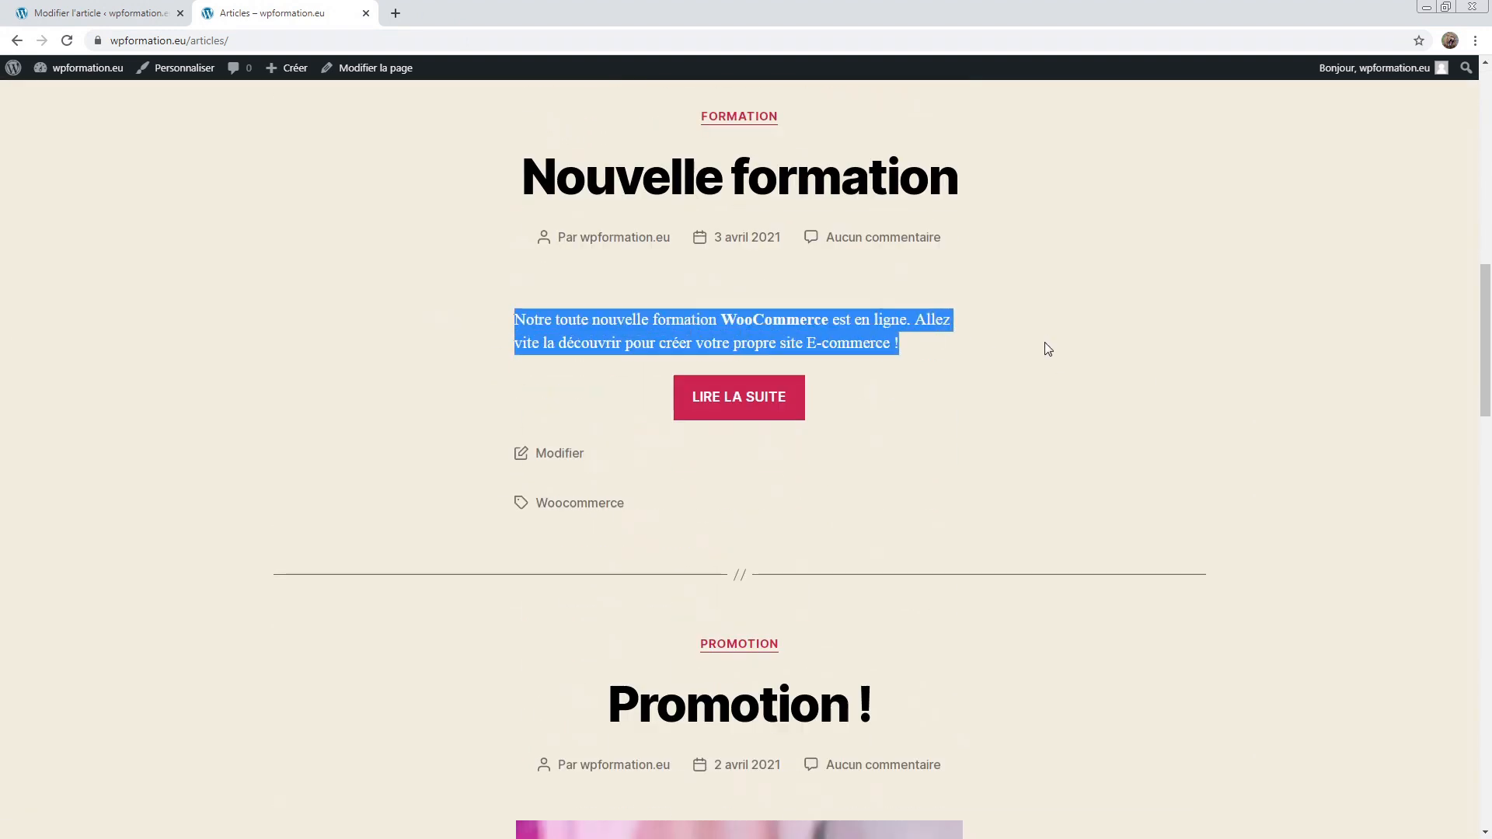
left_click(813, 316)
scroll(794, 311, "up", 2)
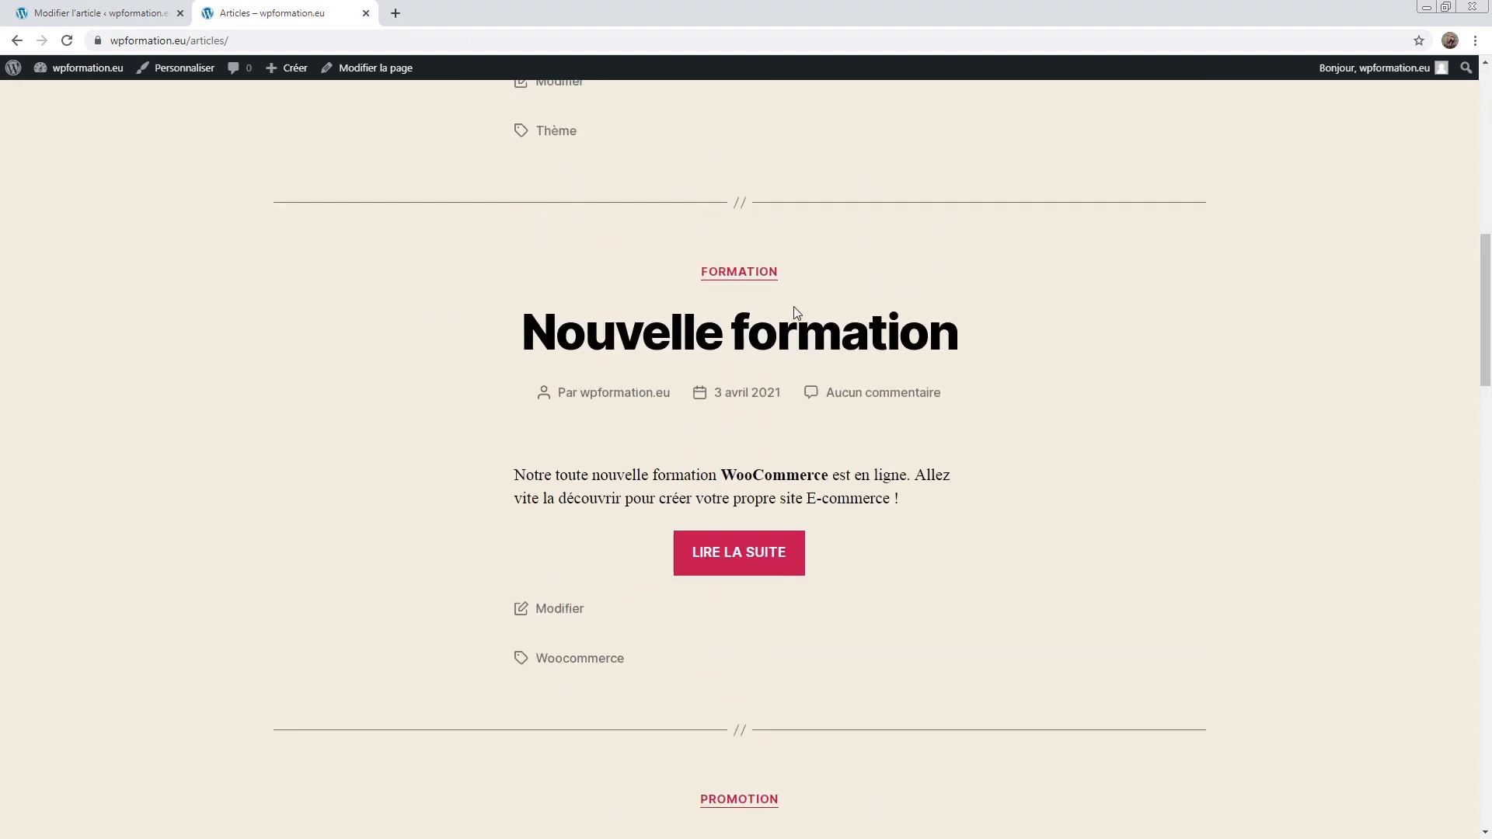
left_click(772, 336)
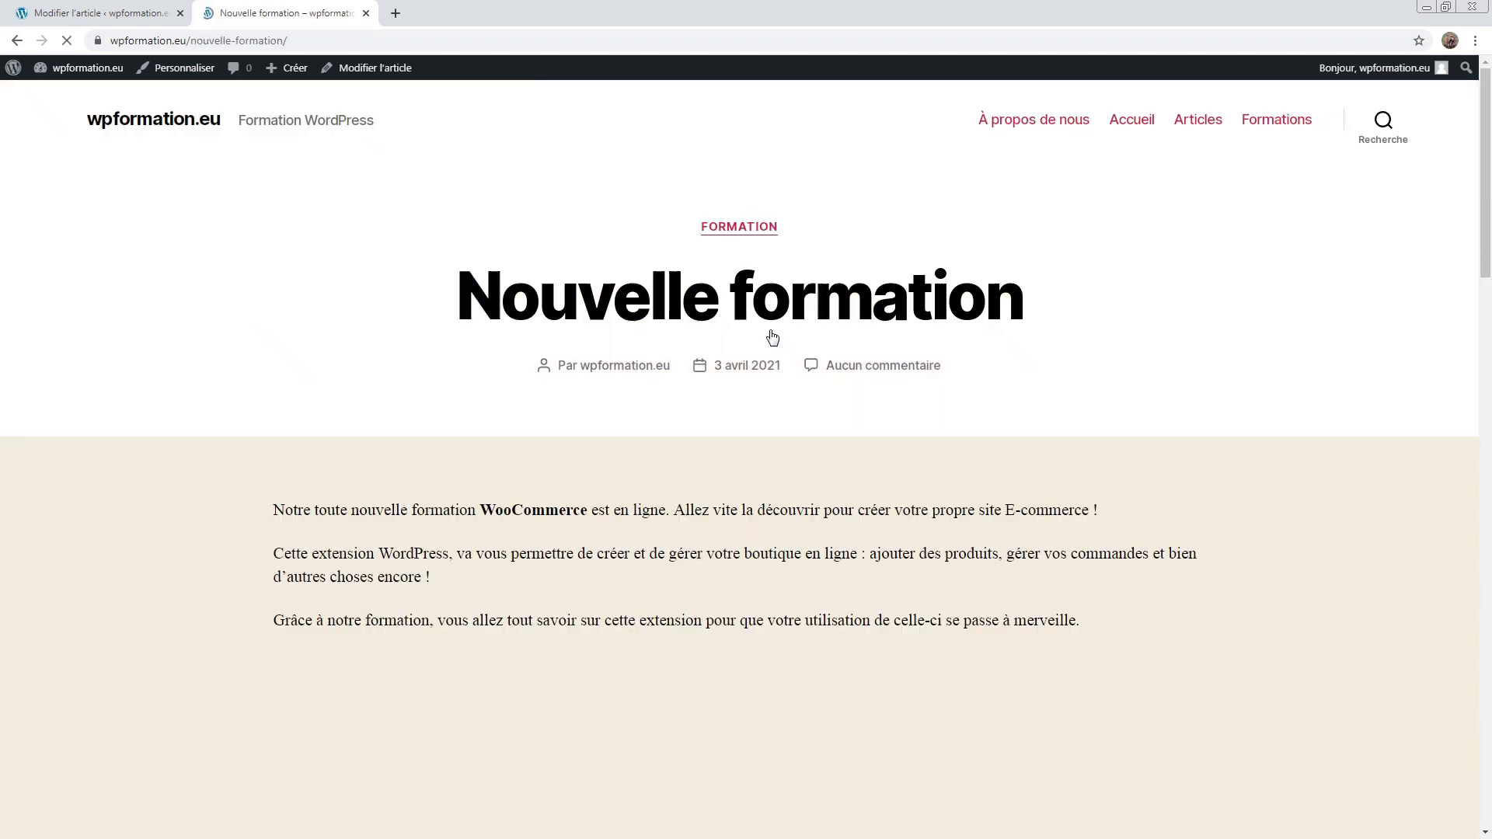
left_click_drag(269, 503, 1164, 611)
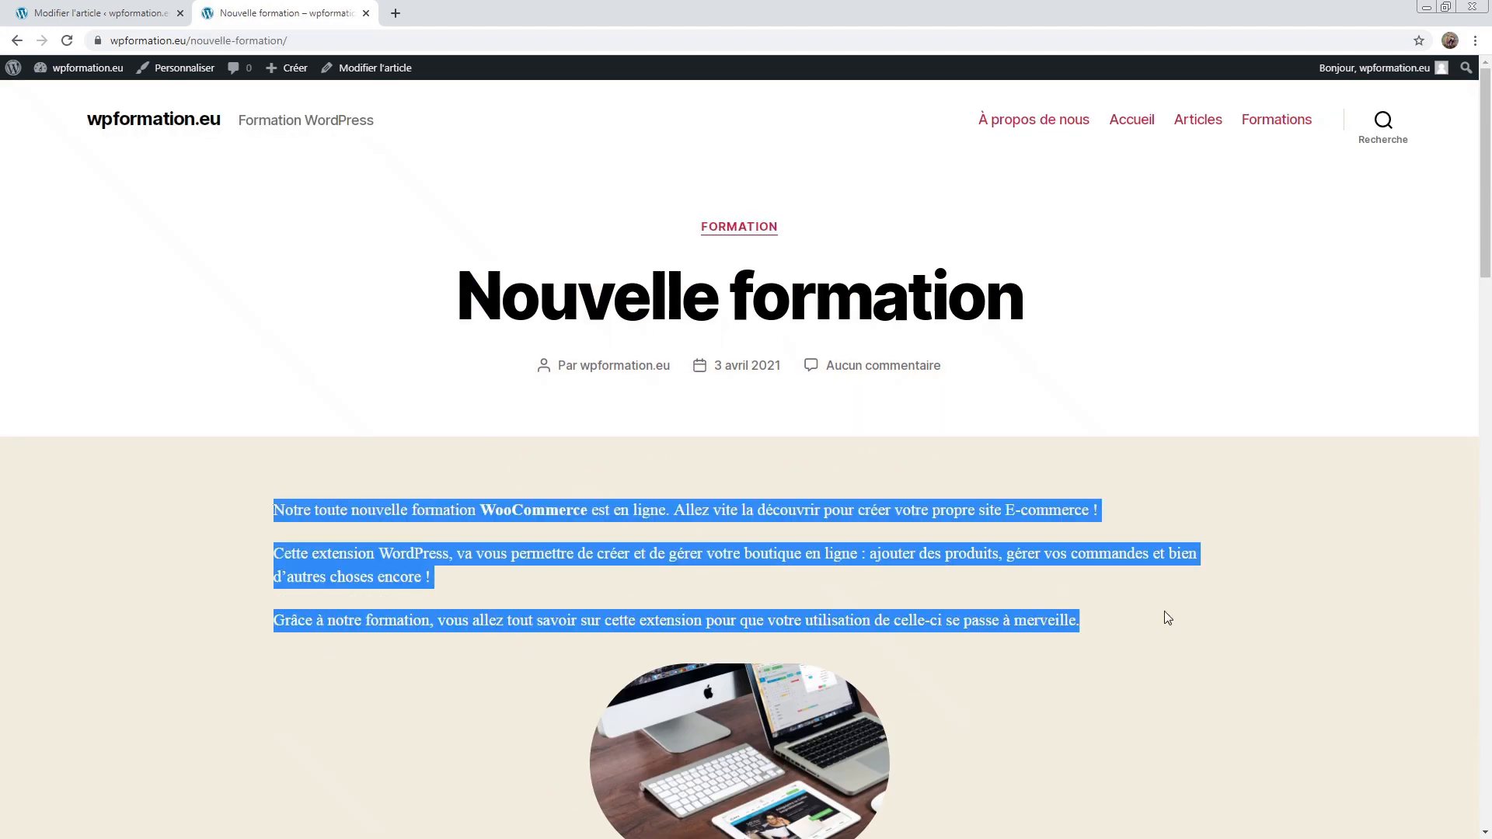
left_click(1055, 576)
left_click(101, 13)
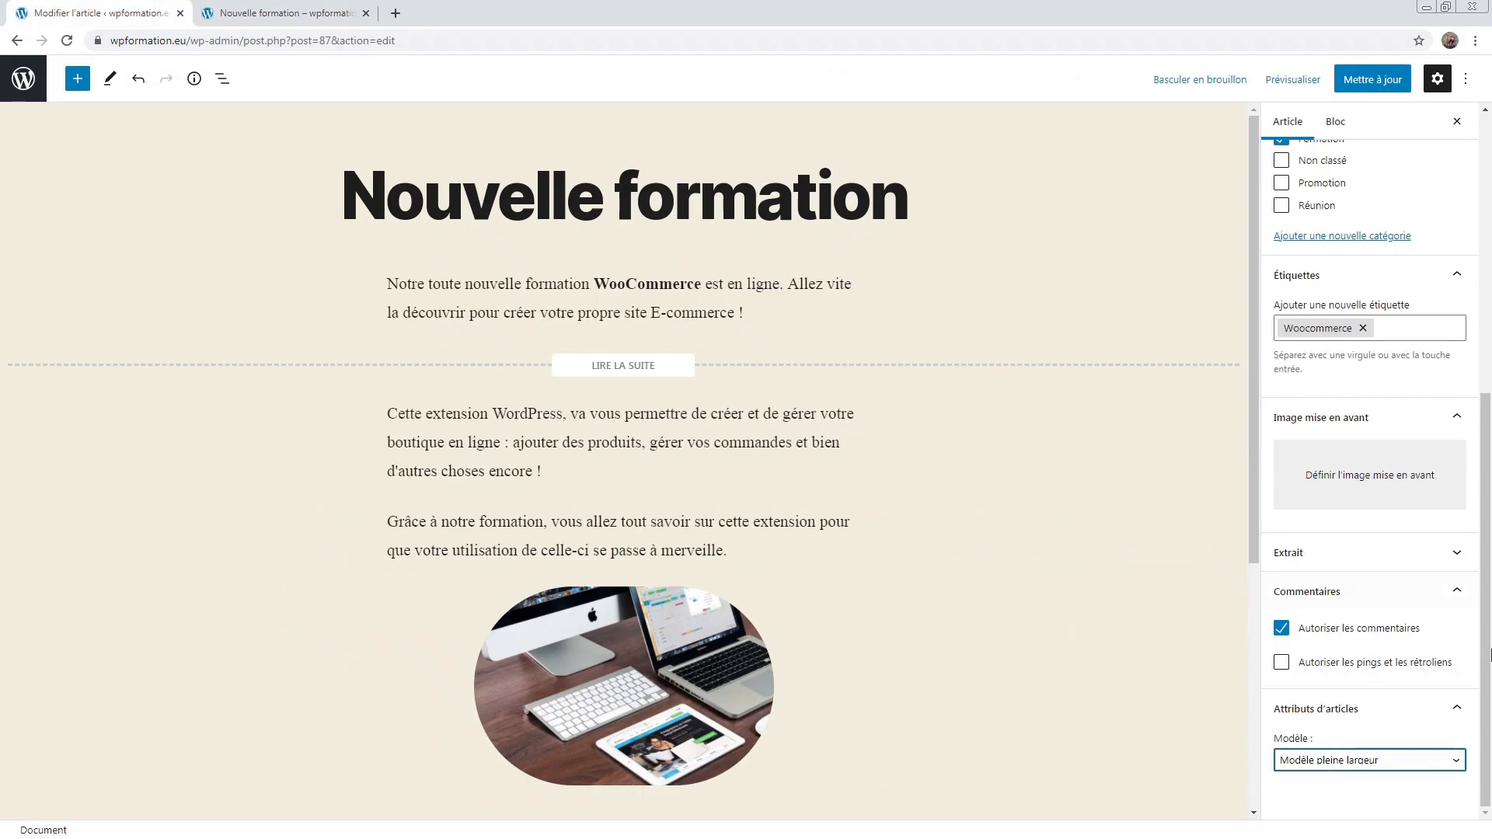
Step: Save the Nouvelle formation post with the Modèle avec bannière template
left_click(1369, 762)
left_click(1390, 792)
left_click(1372, 79)
Step: Preview the post's banner header on the live site via the Articles page
left_click(284, 13)
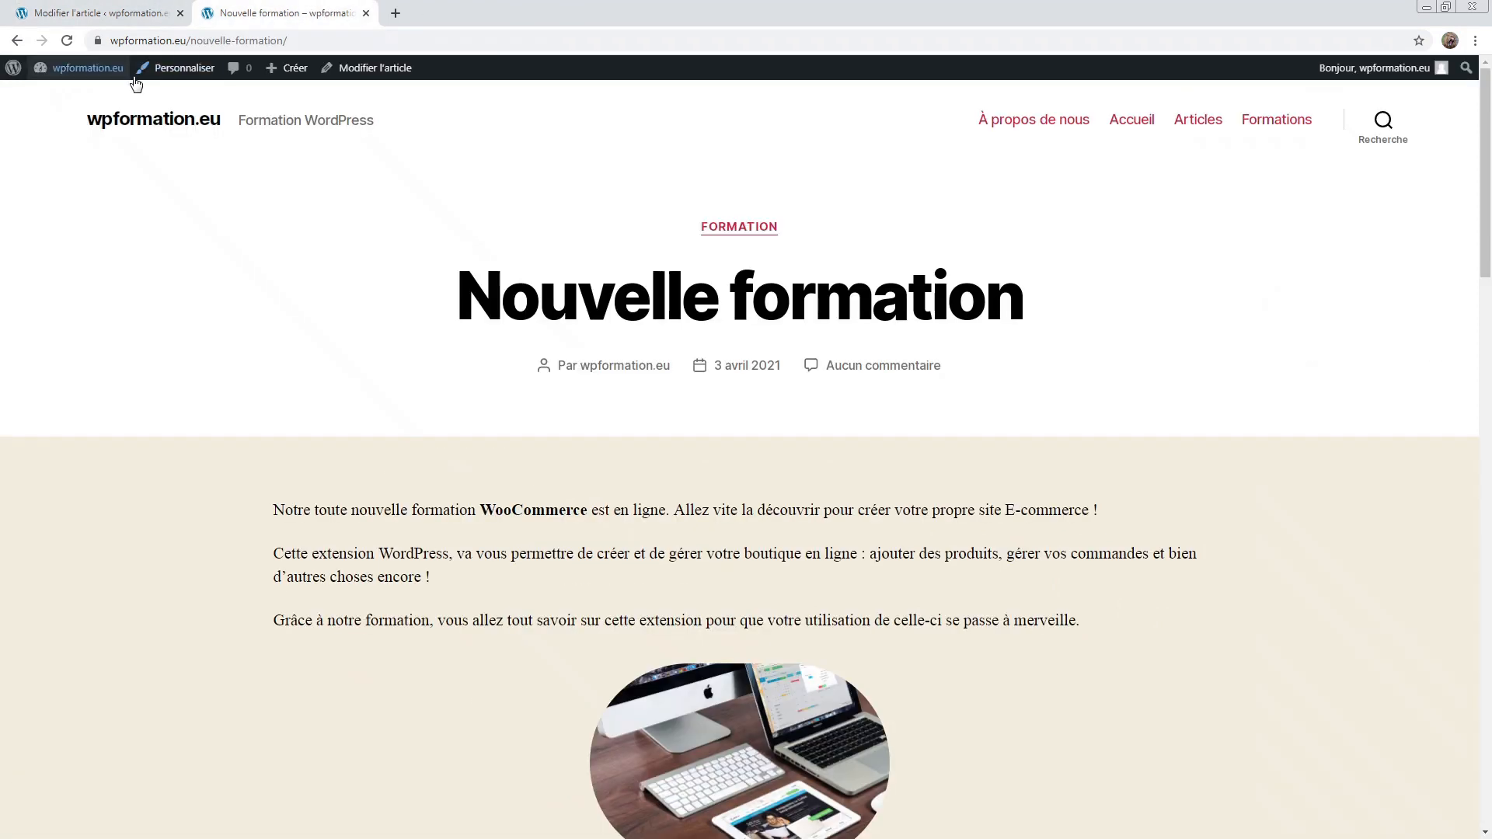
left_click(1201, 121)
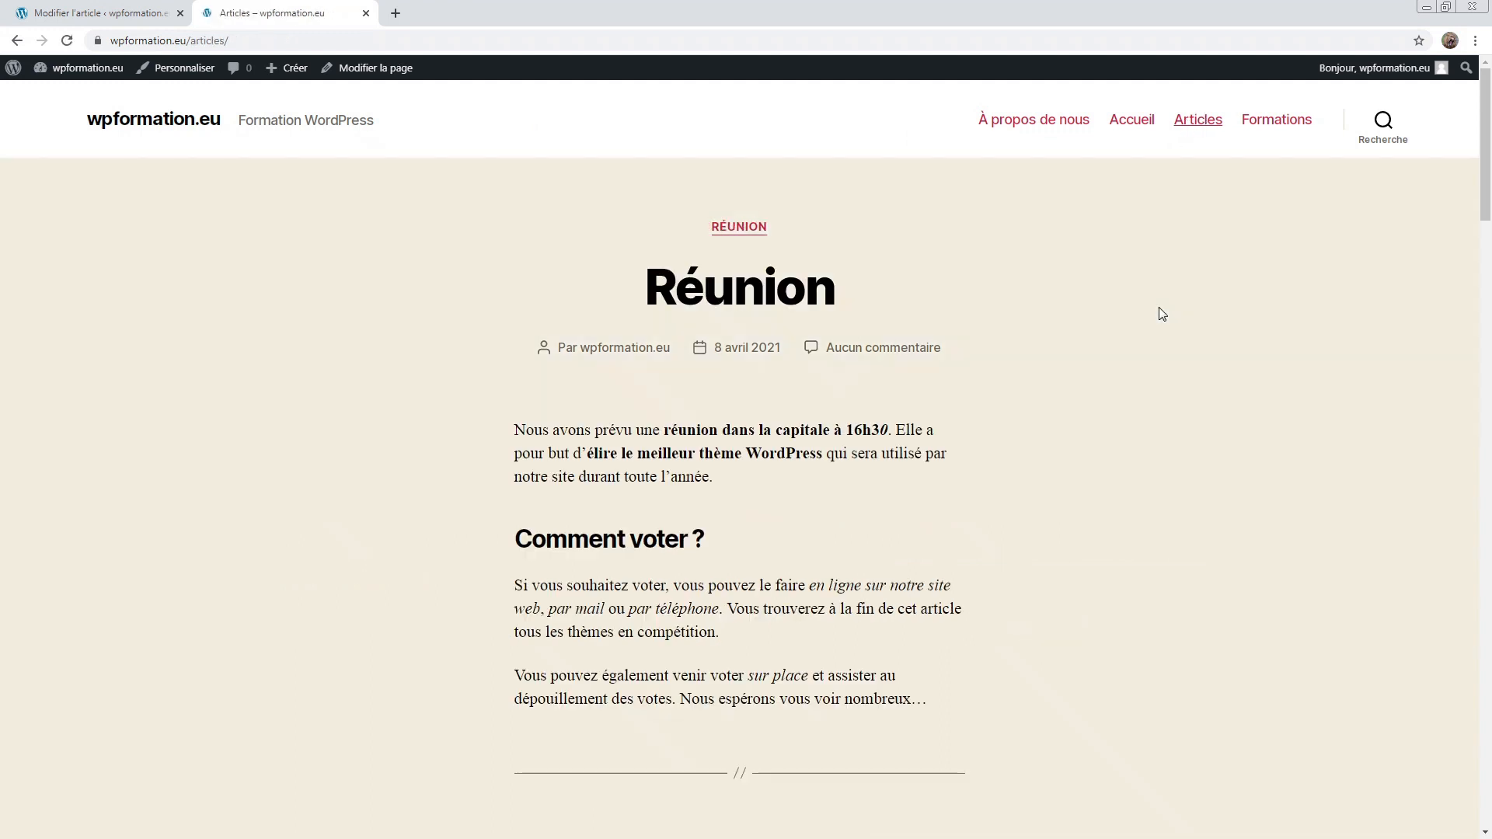
scroll(1158, 313, "down", 10)
left_click(777, 348)
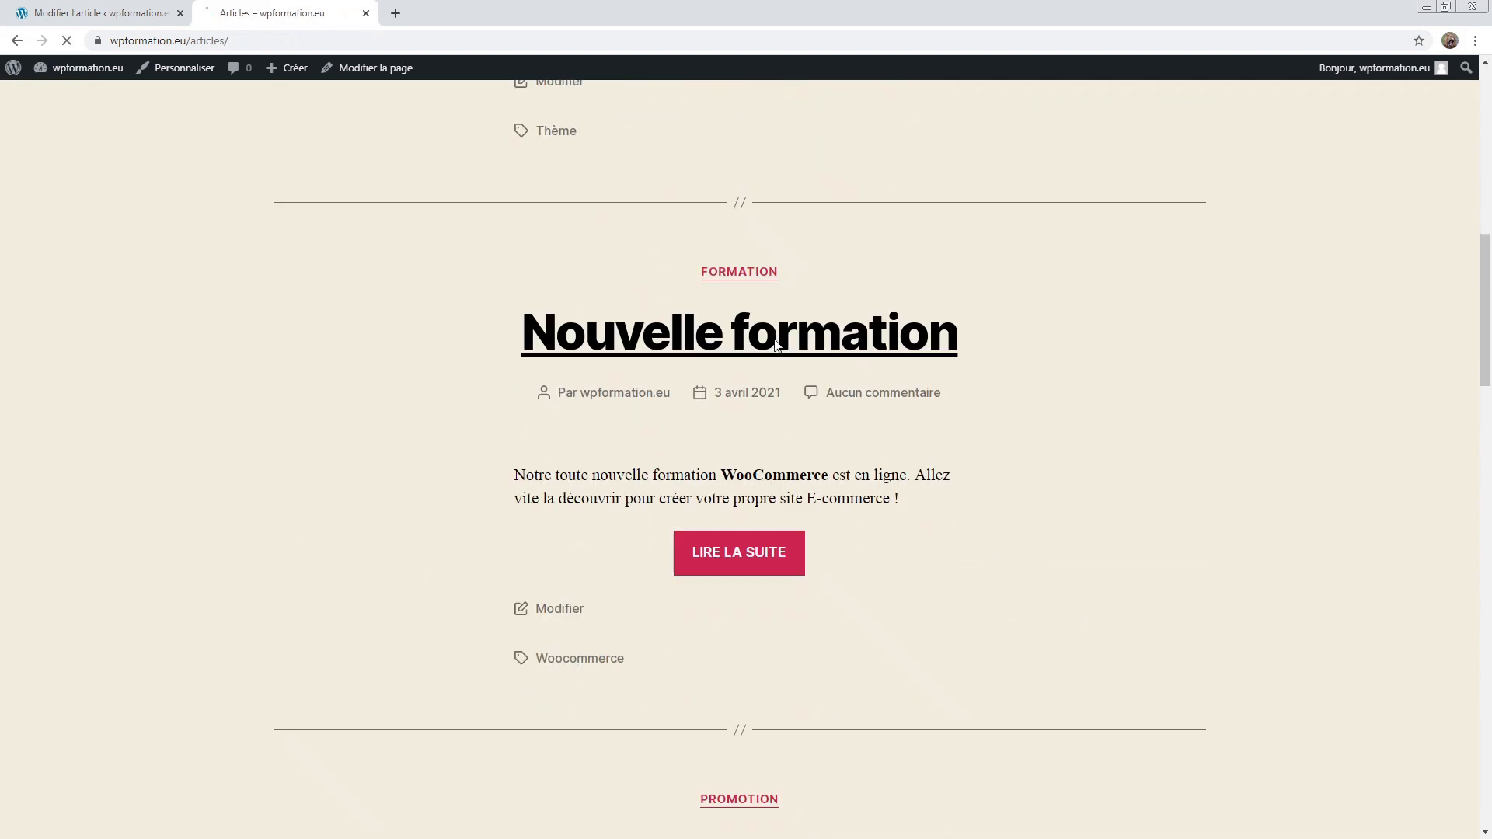
scroll(777, 347, "down", 6)
scroll(777, 347, "up", 6)
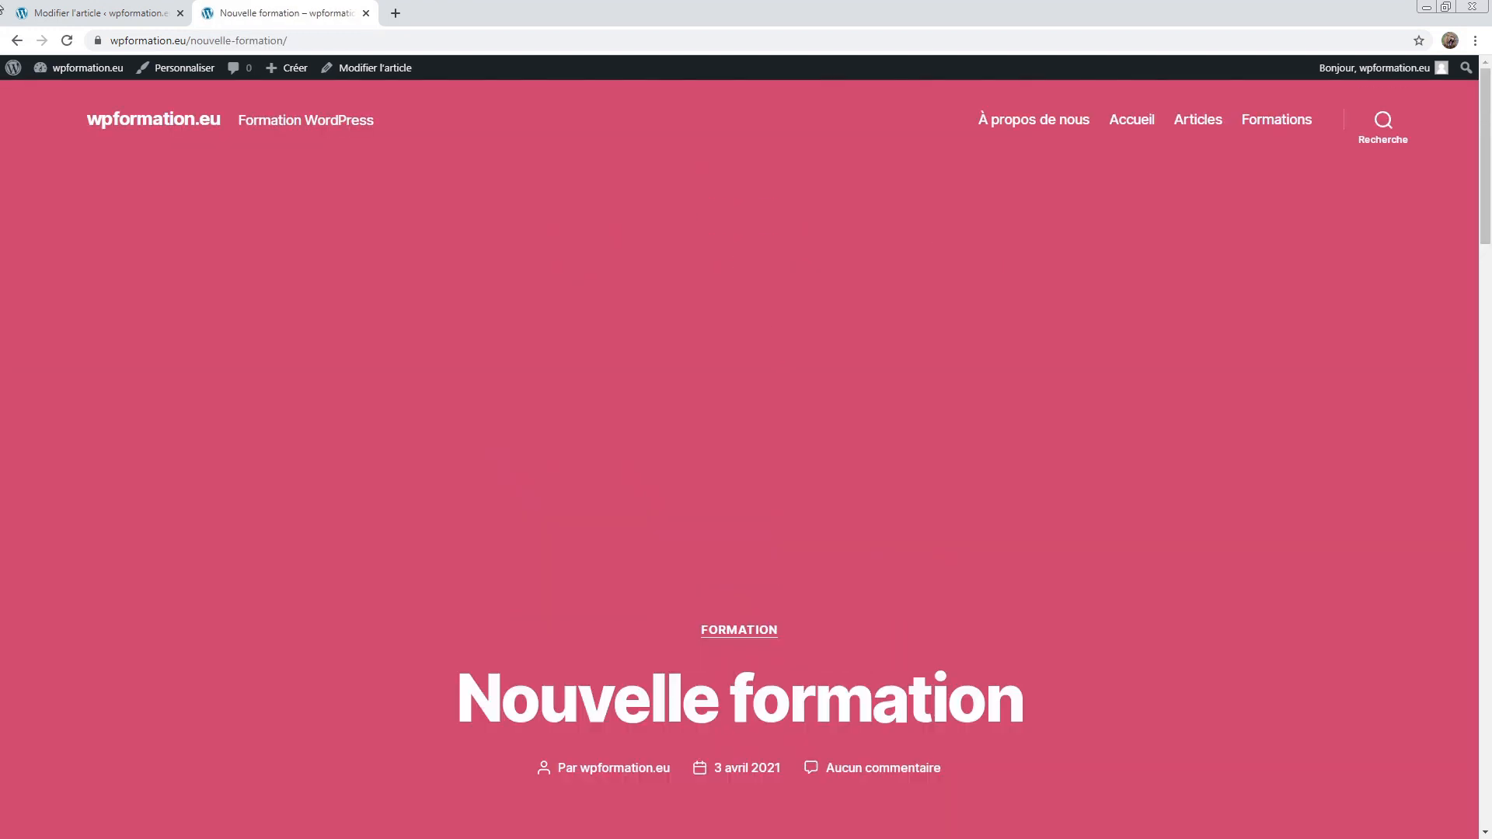
left_click(93, 14)
Step: Switch the post to Modèle pleine largeur and save it again
left_click(1317, 759)
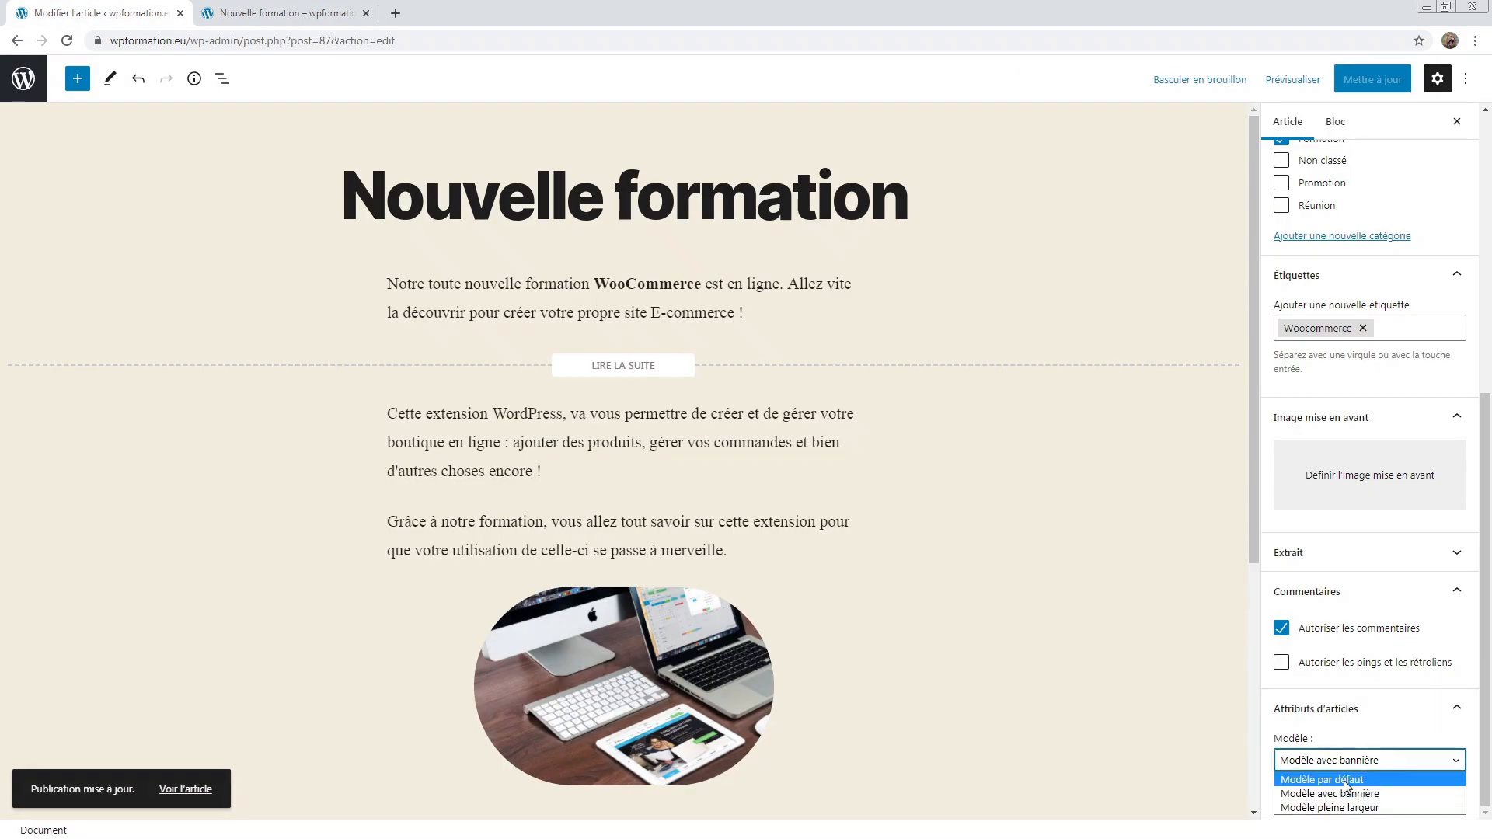
left_click(1374, 808)
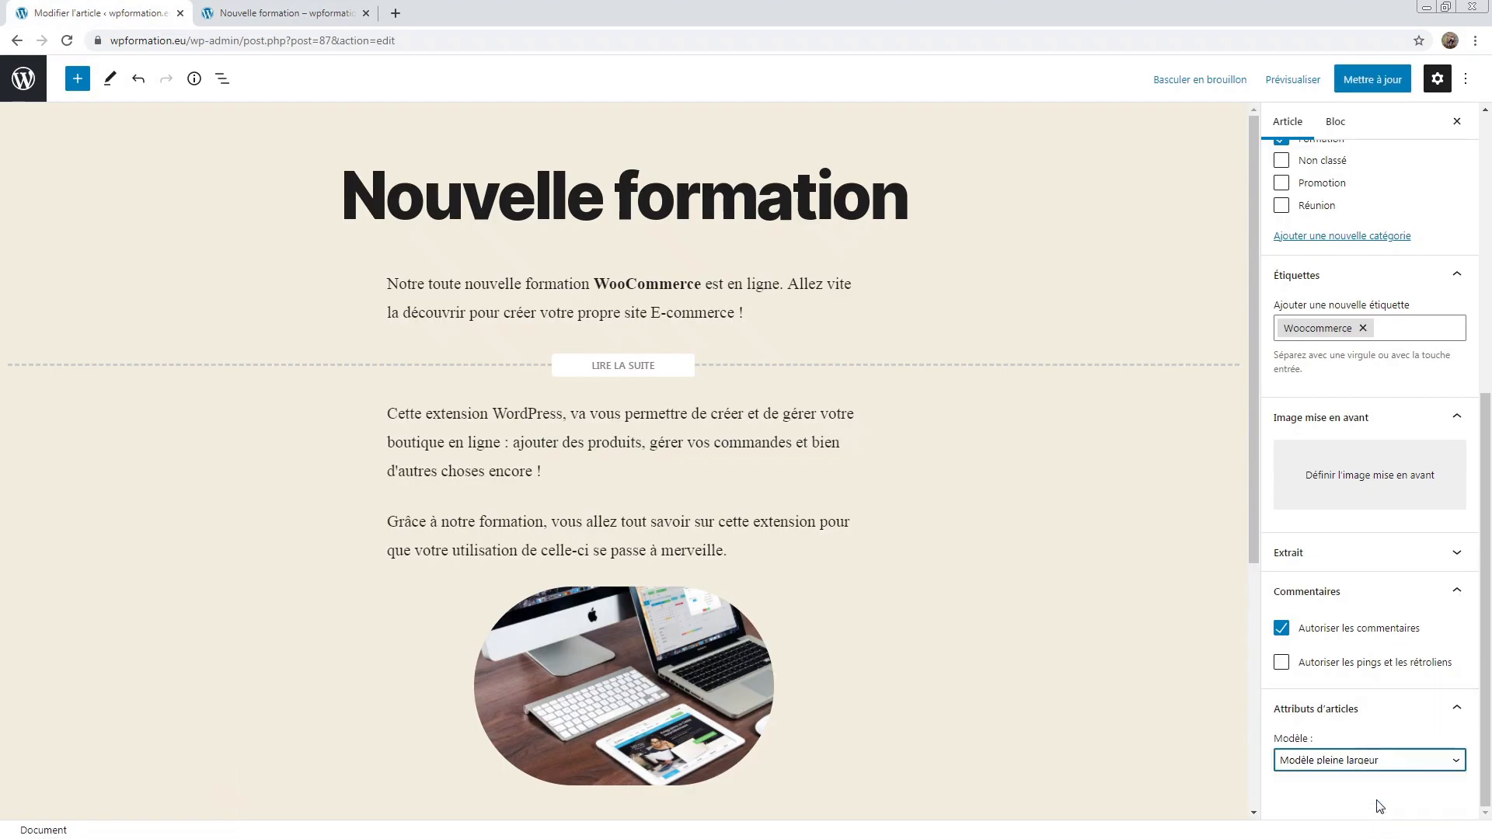
left_click(1358, 79)
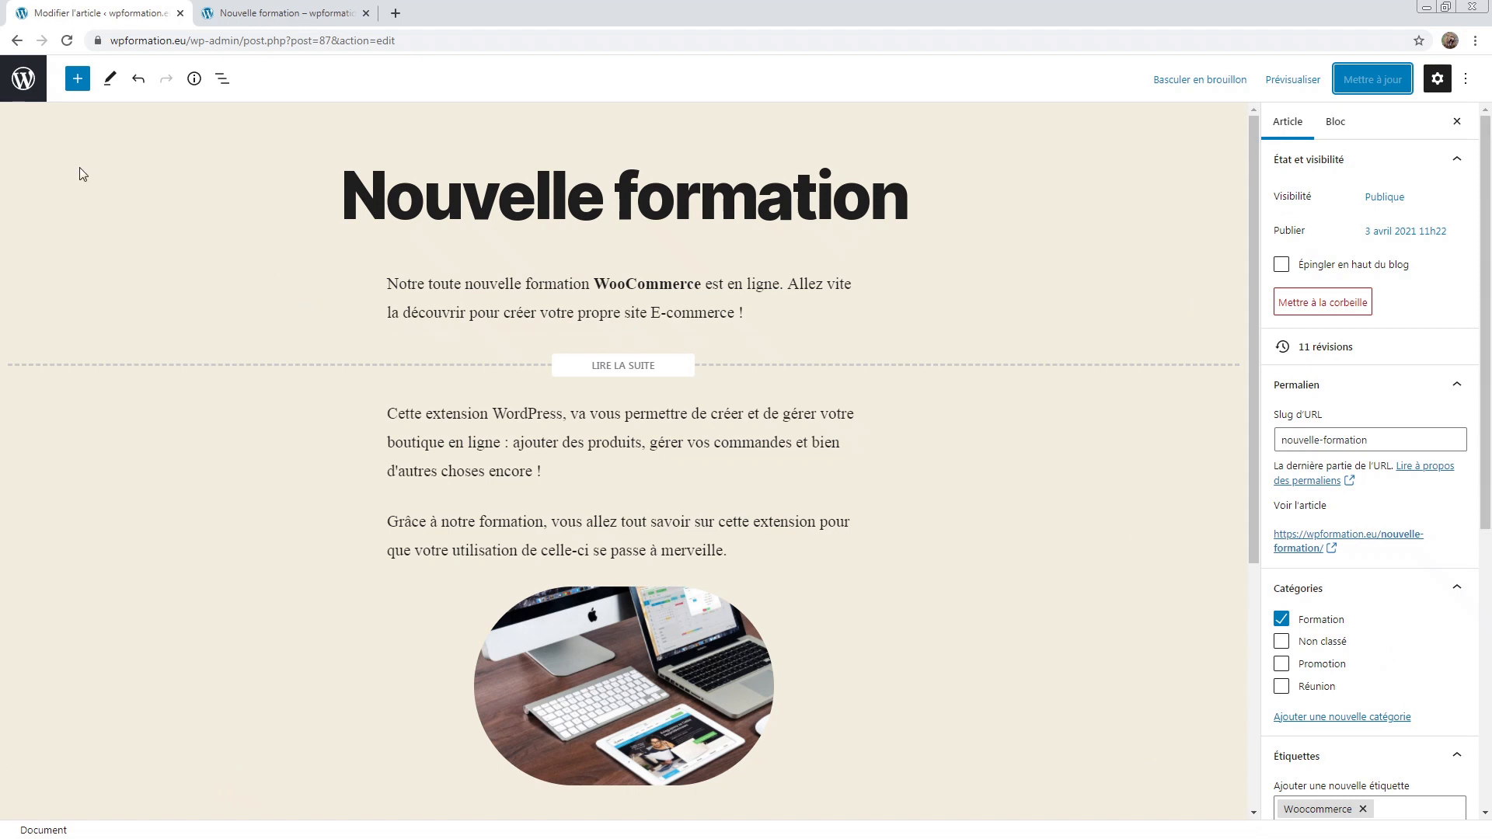
left_click(25, 81)
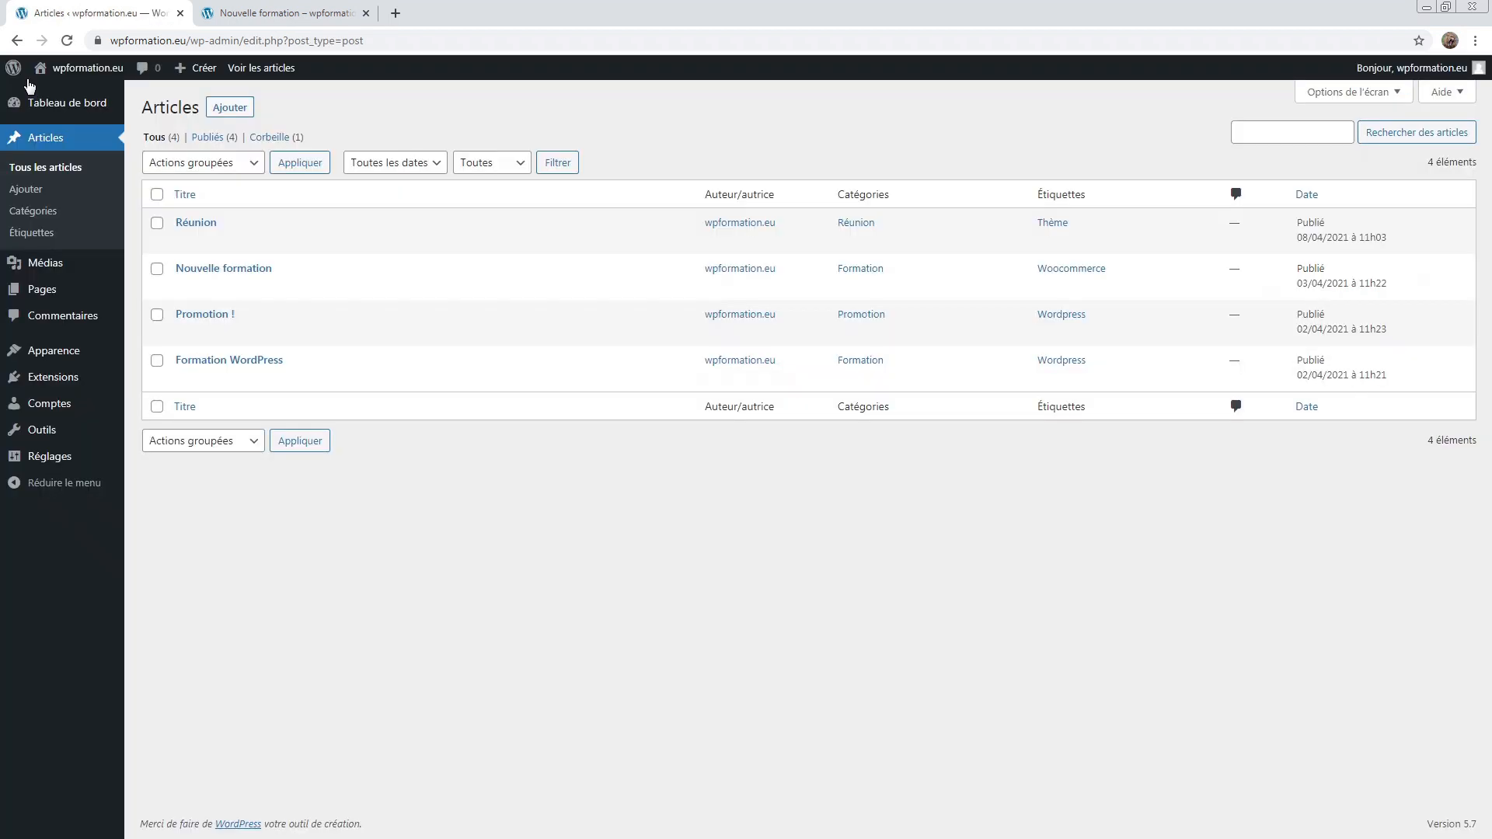
Step: Open the Médiathèque, briefly visit the site home page, and come back to the library tab
mouse_move(24, 81)
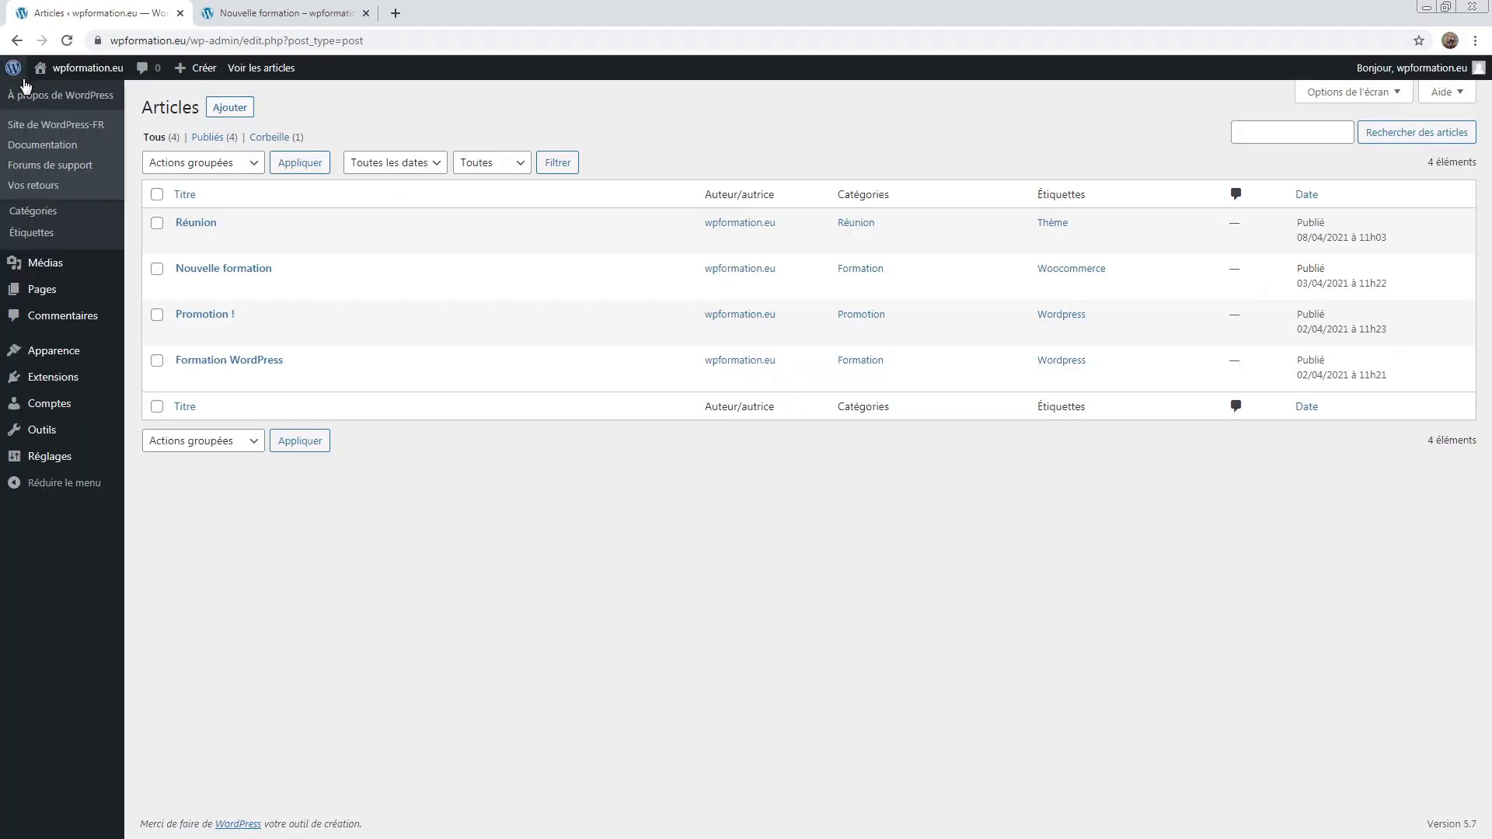
left_click(60, 272)
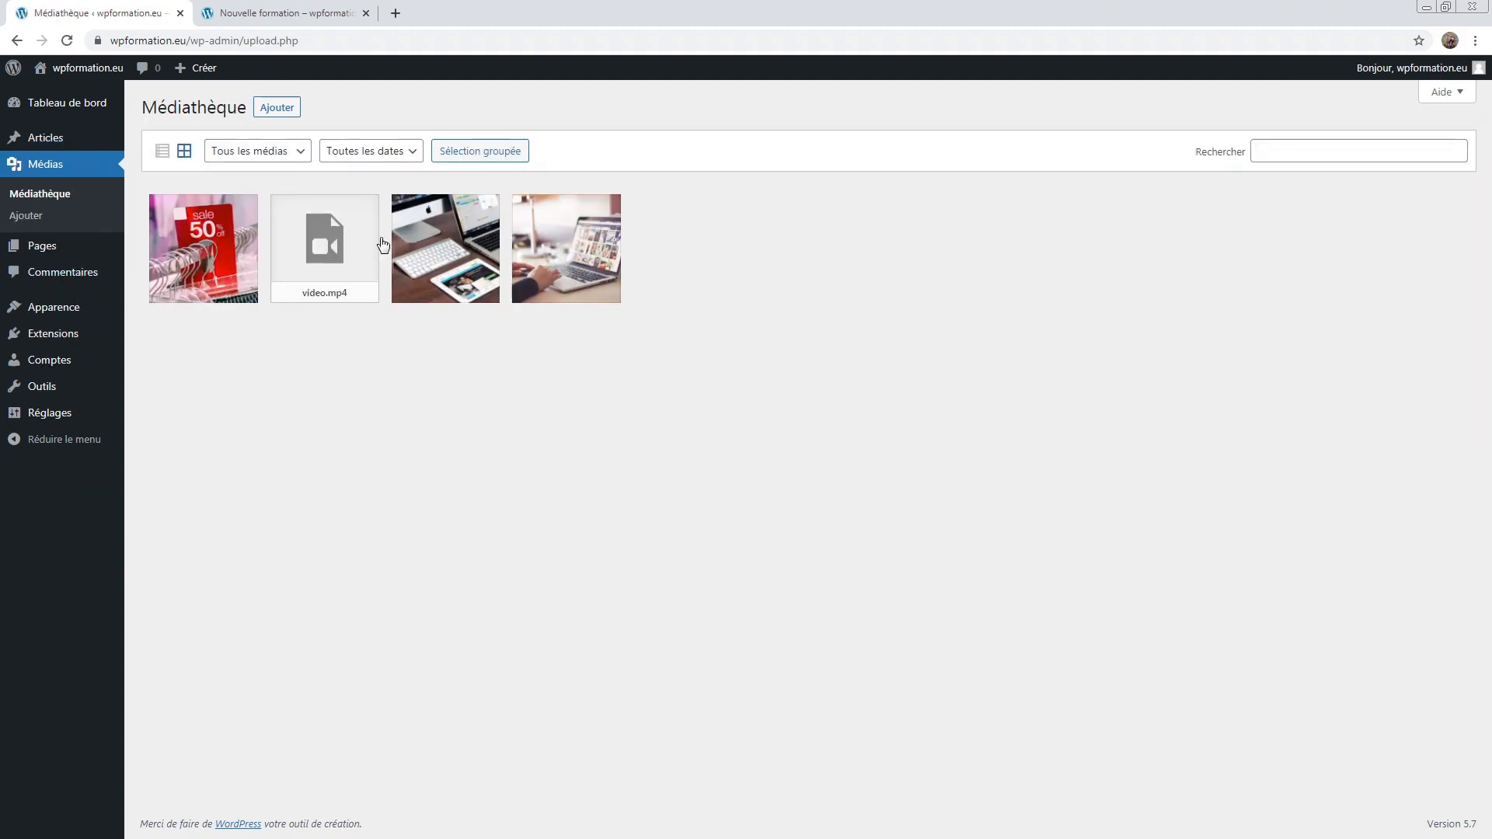
left_click(290, 9)
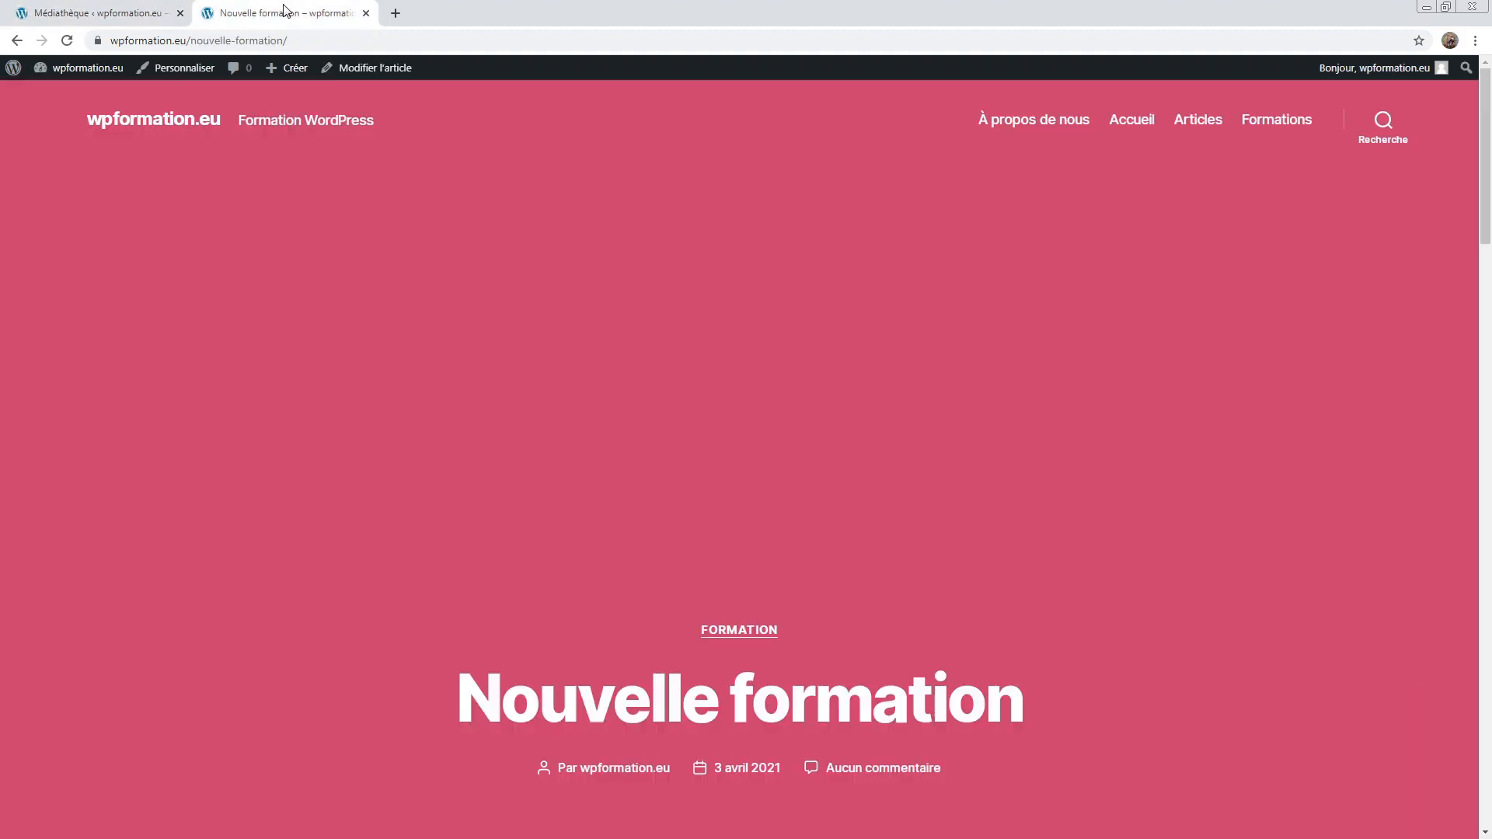
left_click(137, 123)
left_click(109, 8)
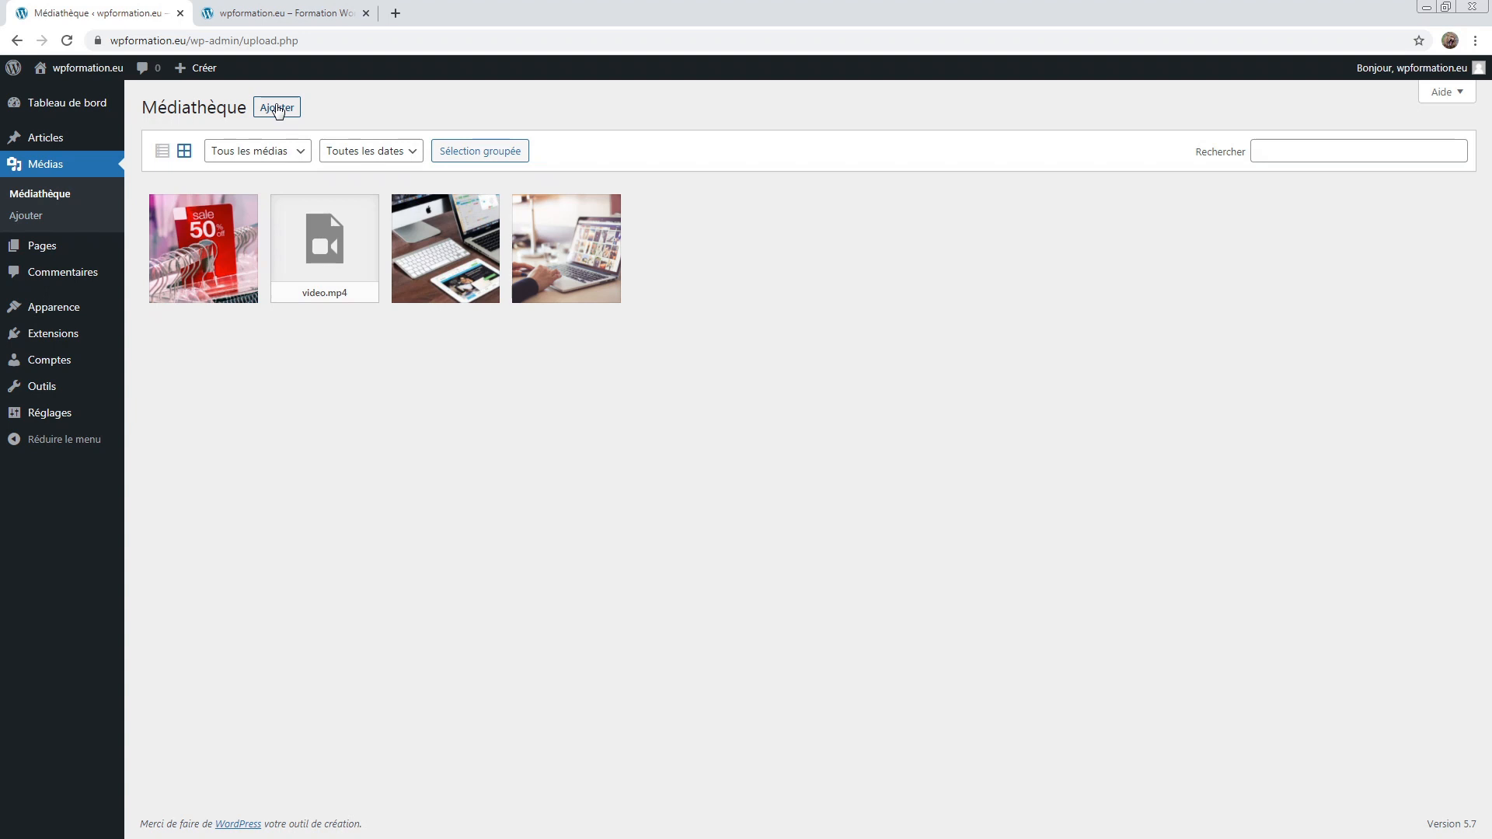
Step: Upload Image 3.jpg from the computer into the Médiathèque and close the drop zone
left_click(277, 108)
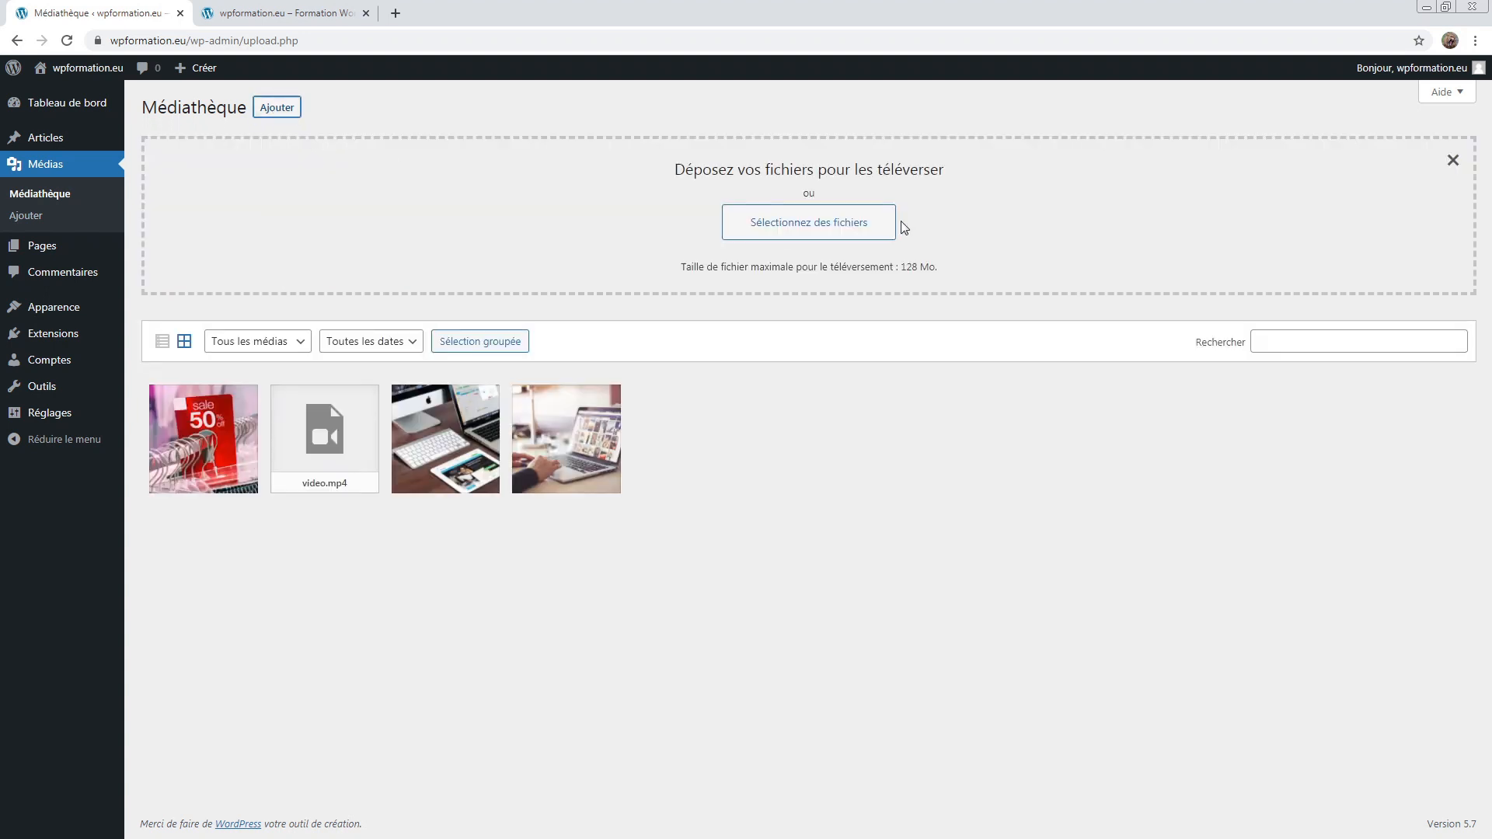
left_click(824, 225)
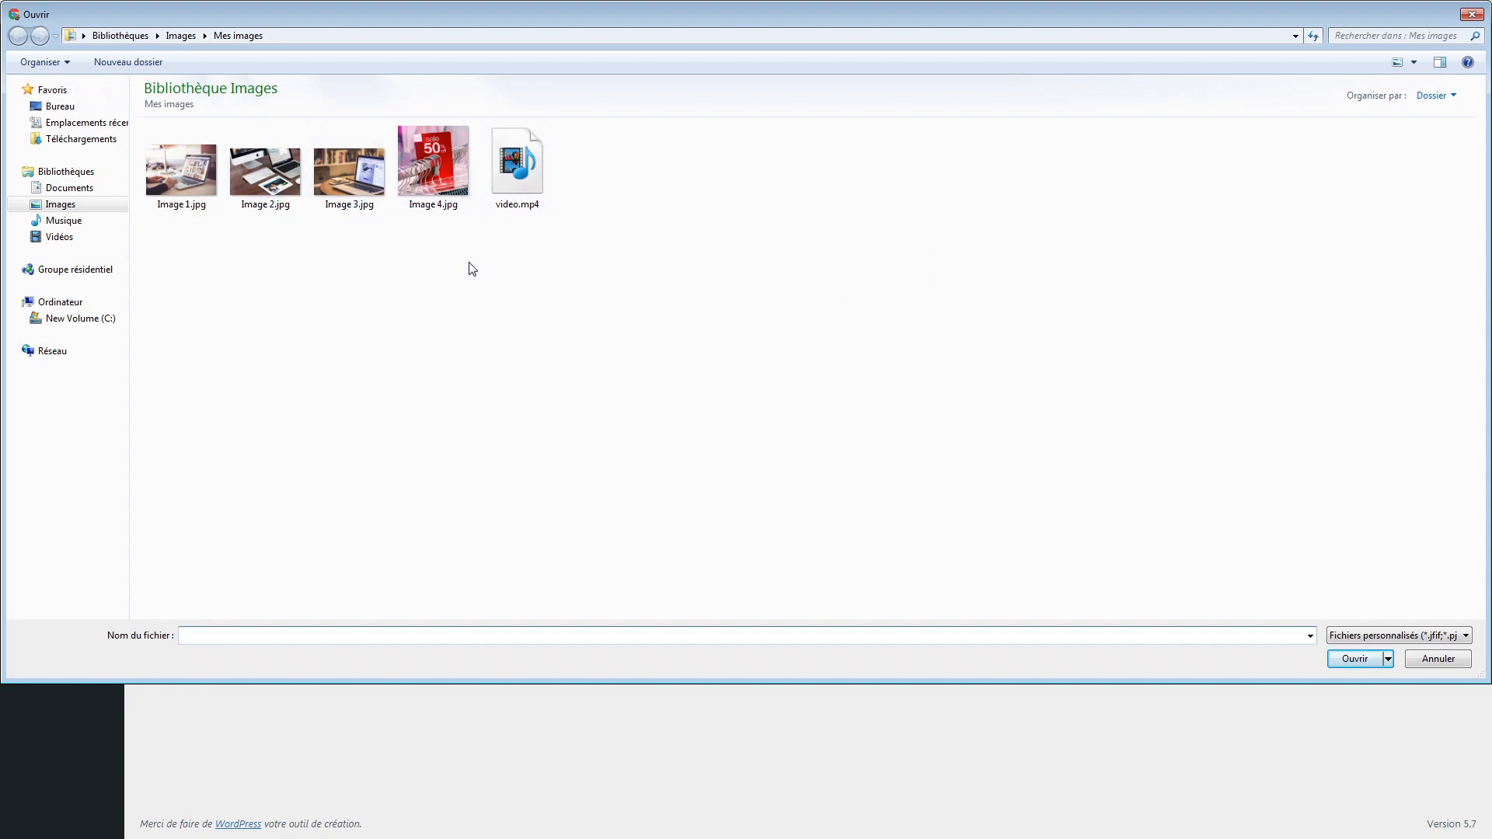
left_click(360, 193)
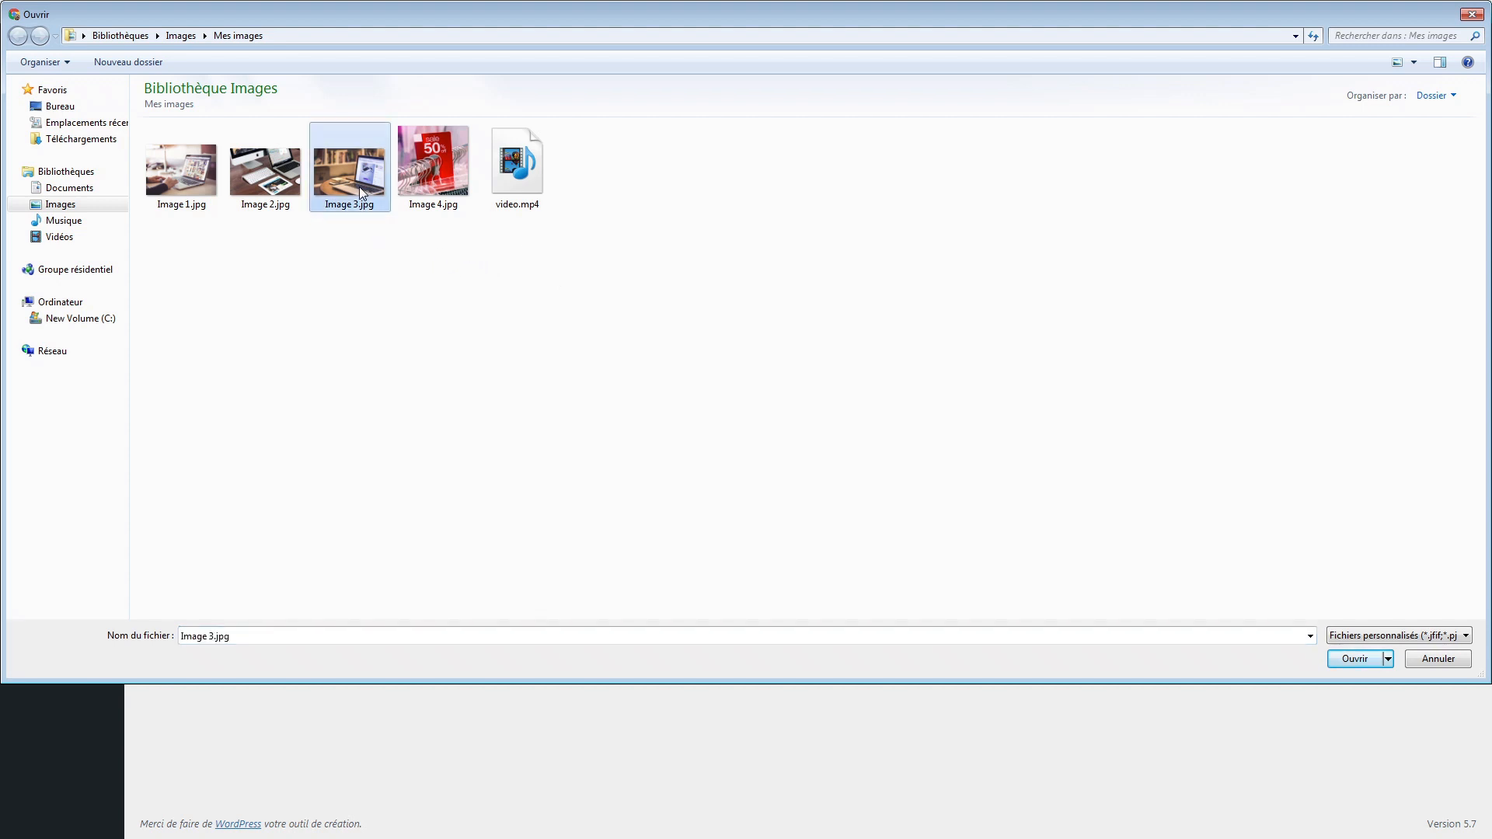
left_click(1356, 659)
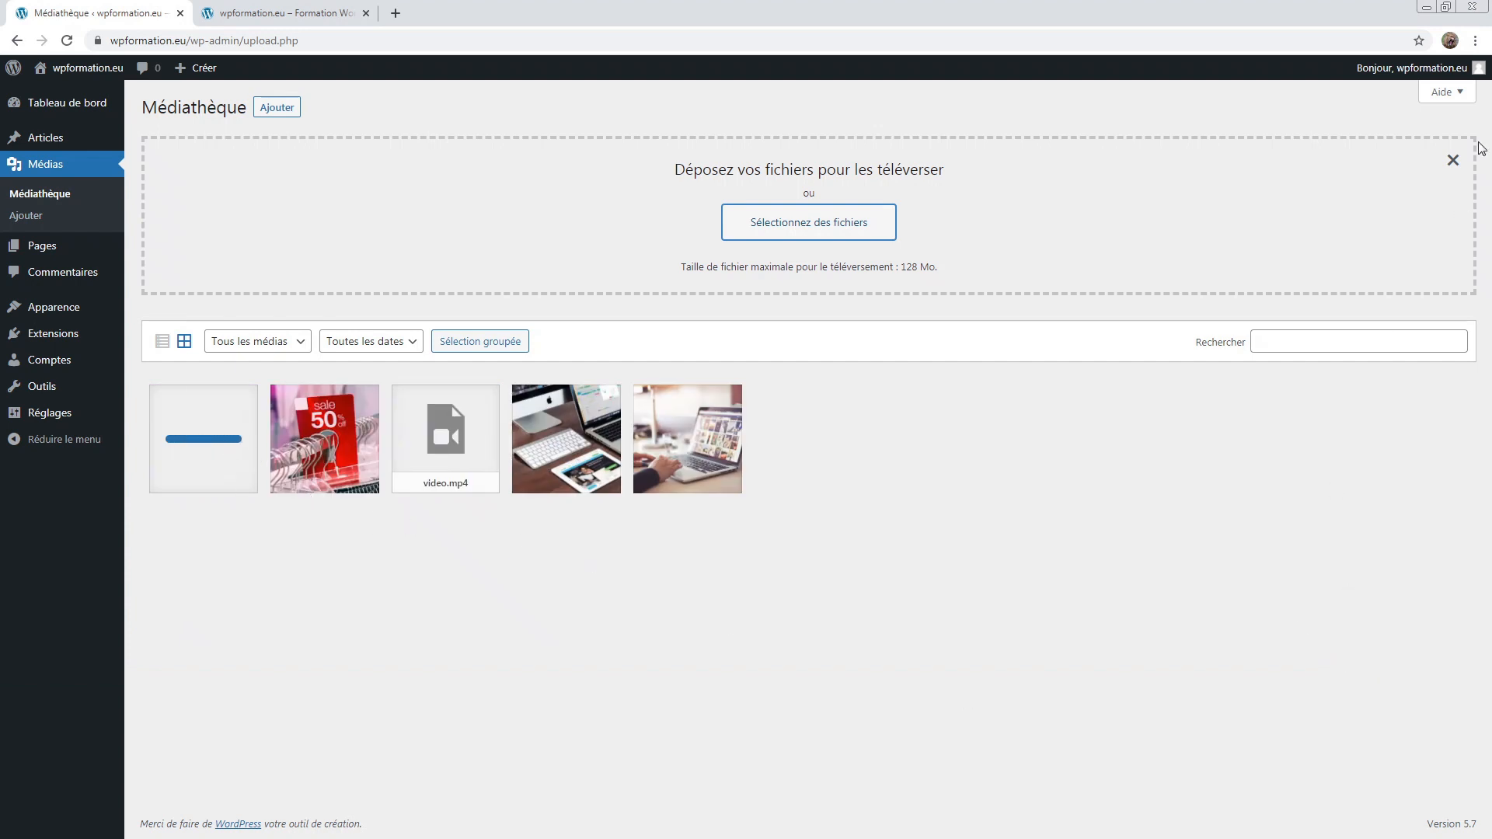
left_click(1452, 161)
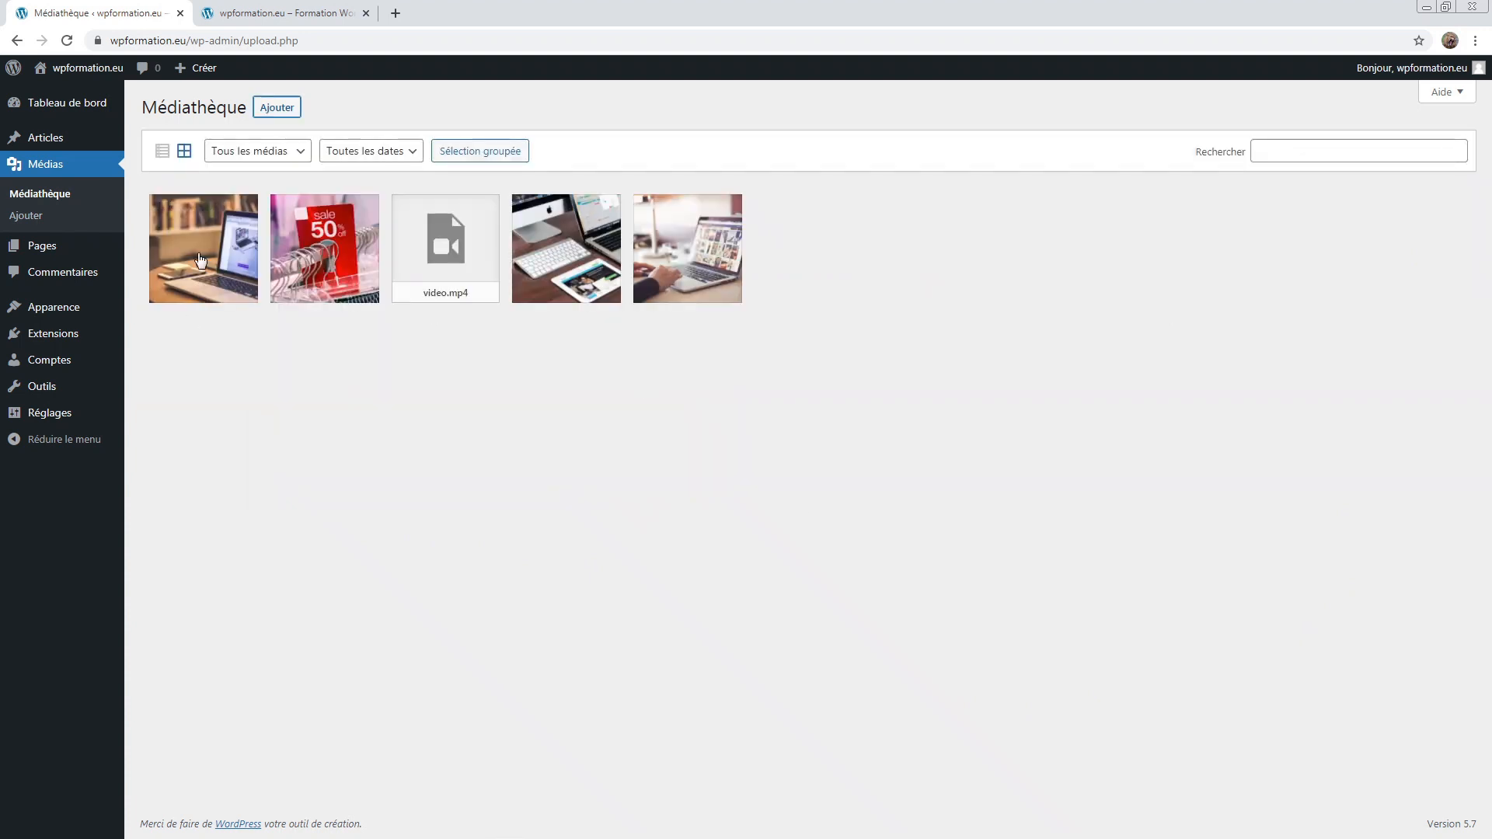
Step: Preview Image 3's details, then switch the library to list view and back to grid
left_click(198, 249)
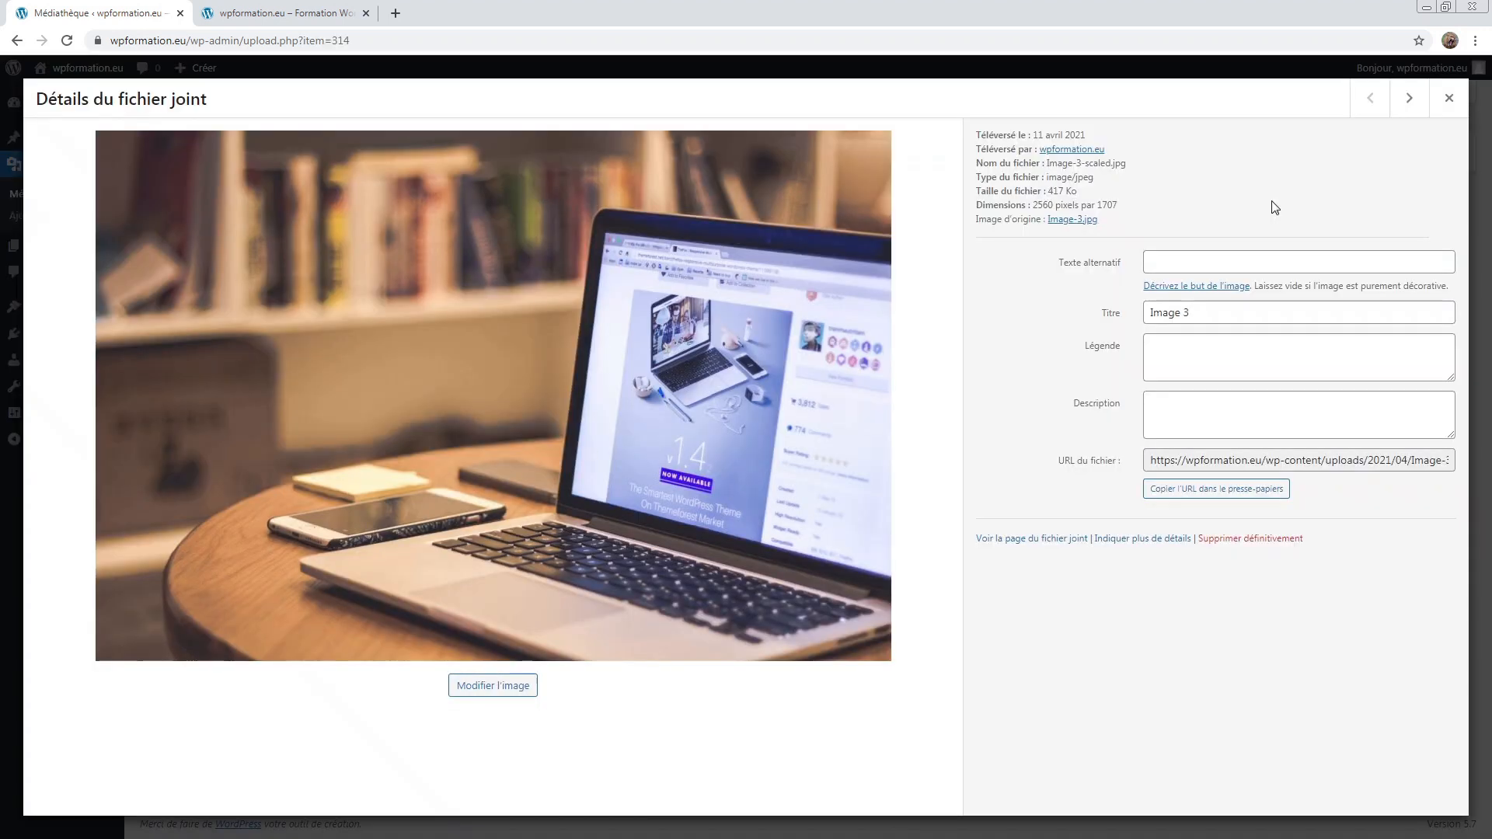
left_click(1448, 98)
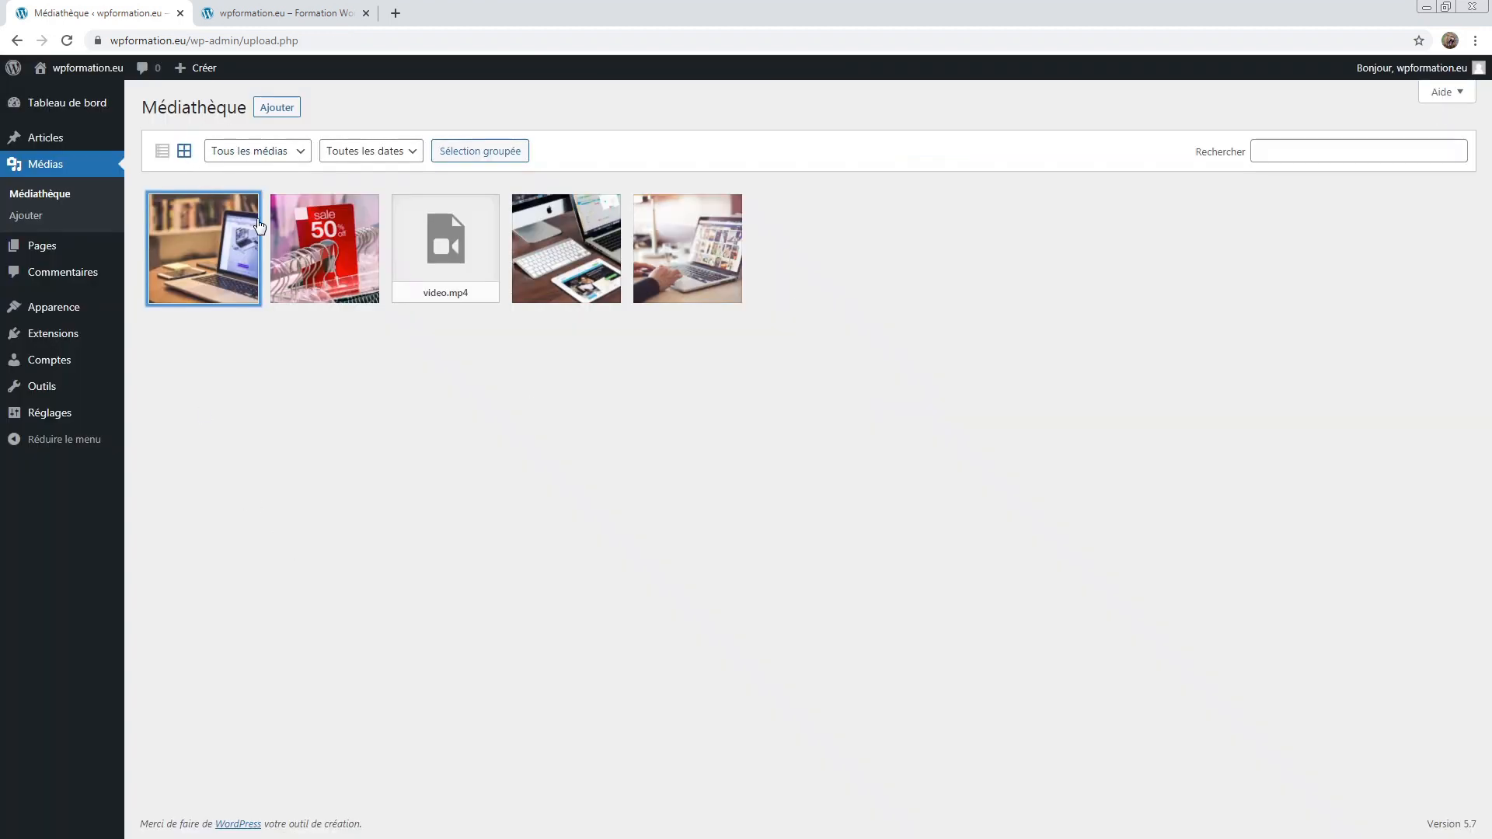
left_click(161, 151)
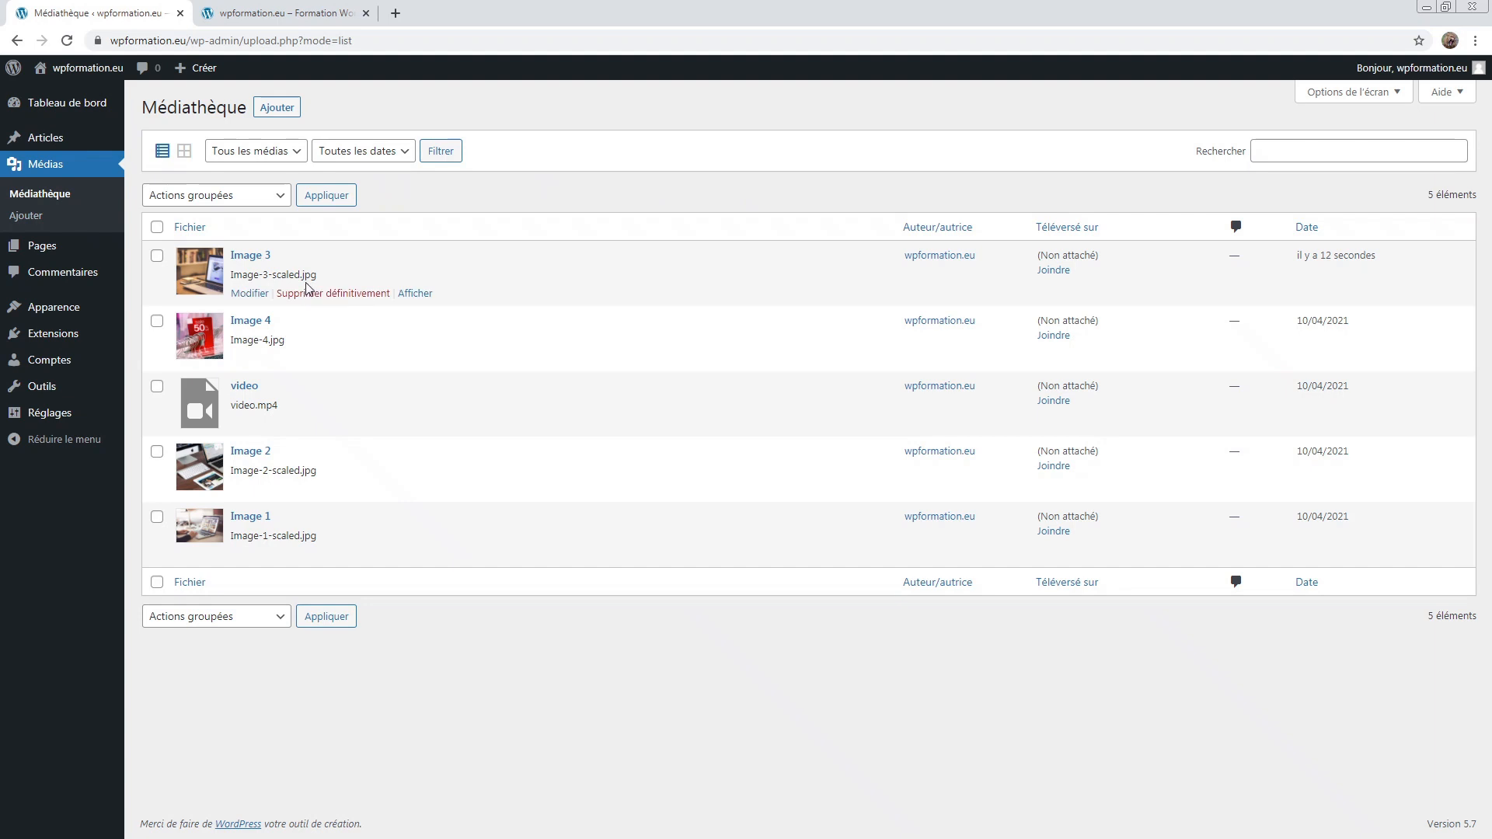
left_click(184, 152)
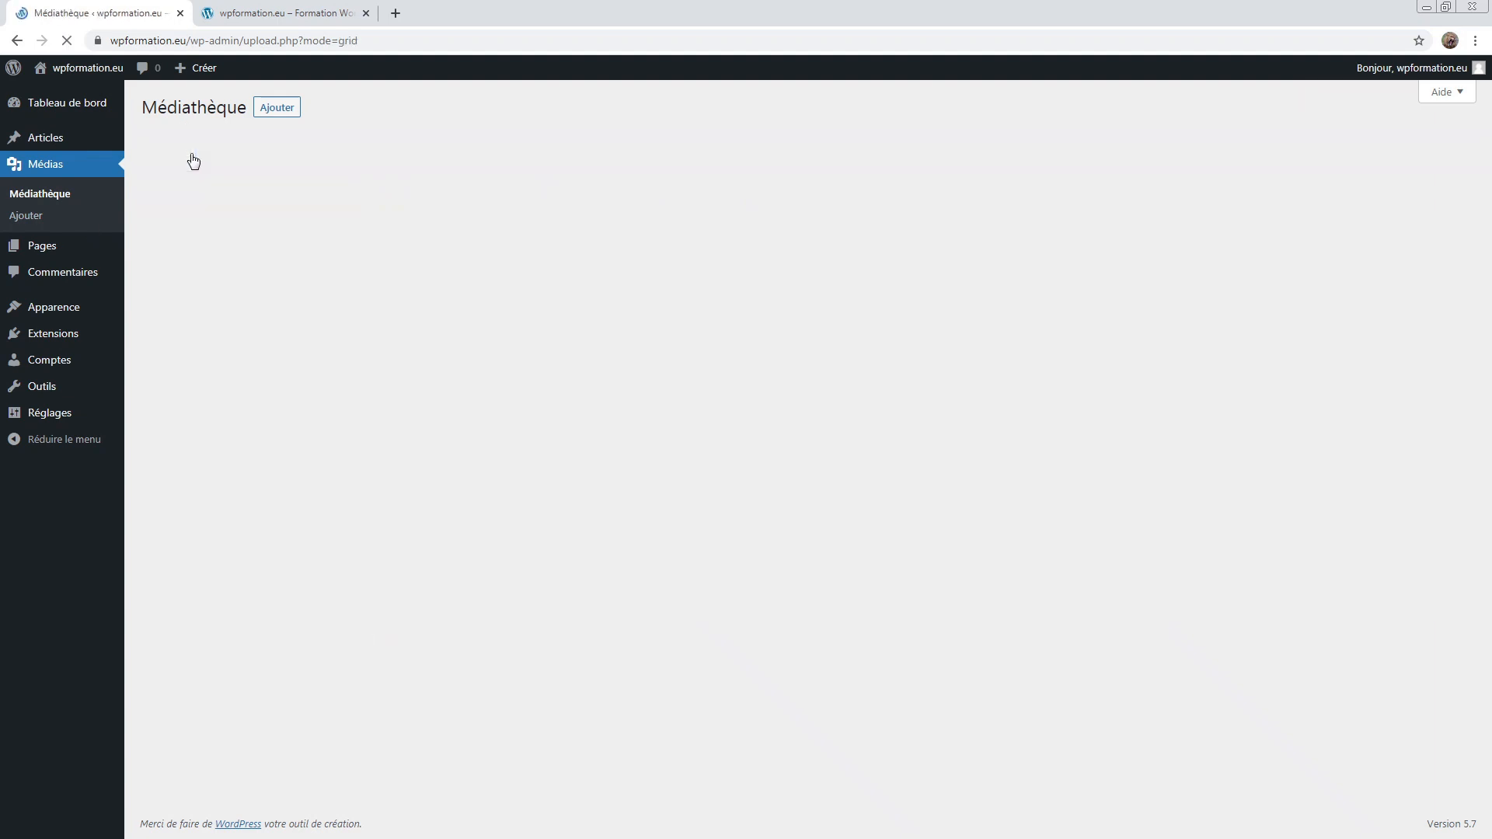
Step: Check the media type and date filters, keeping all types and dates, and reopen Image 3
left_click(232, 153)
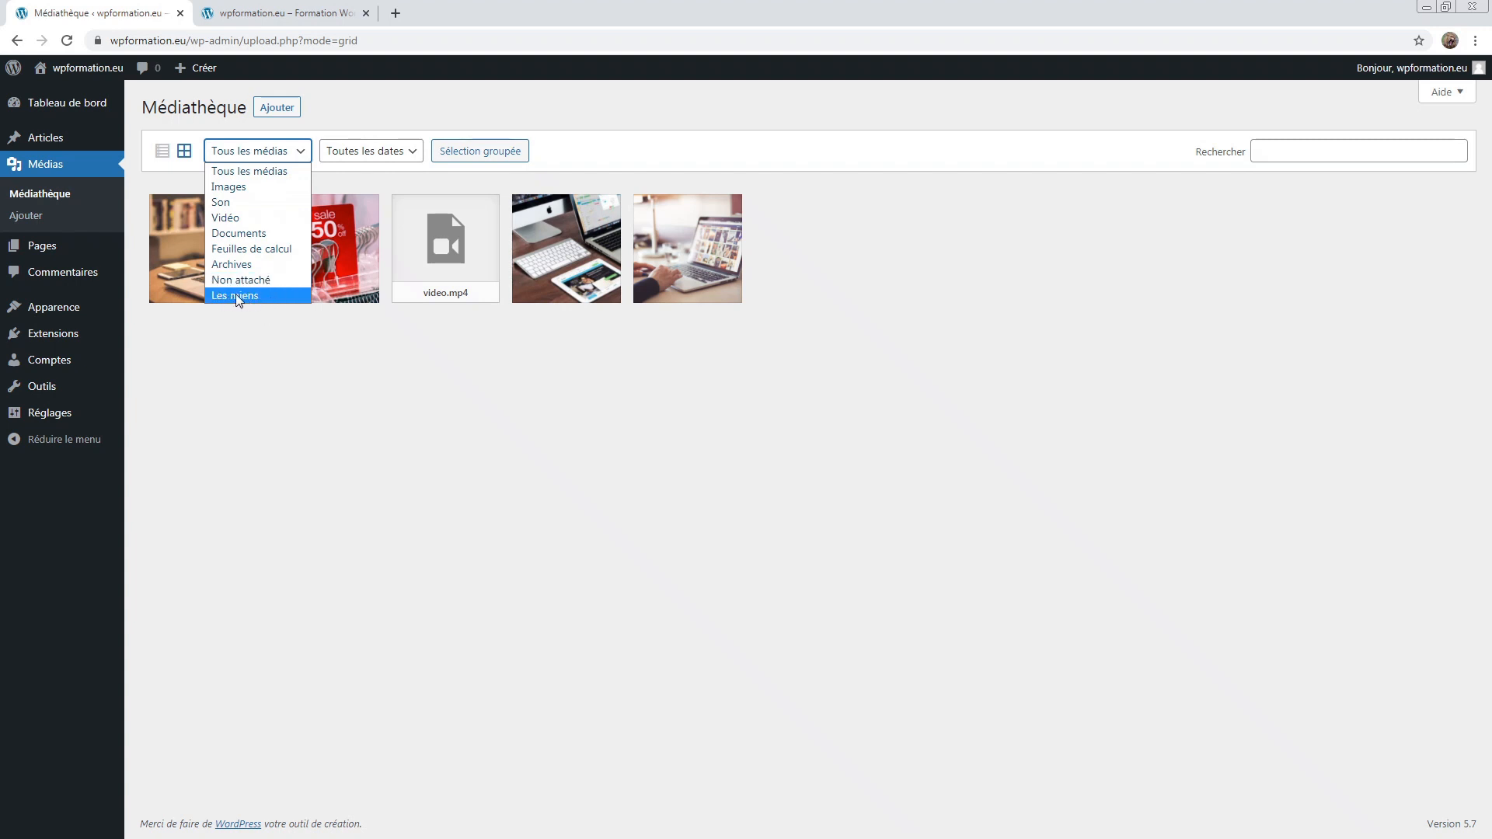
left_click(274, 174)
left_click(386, 158)
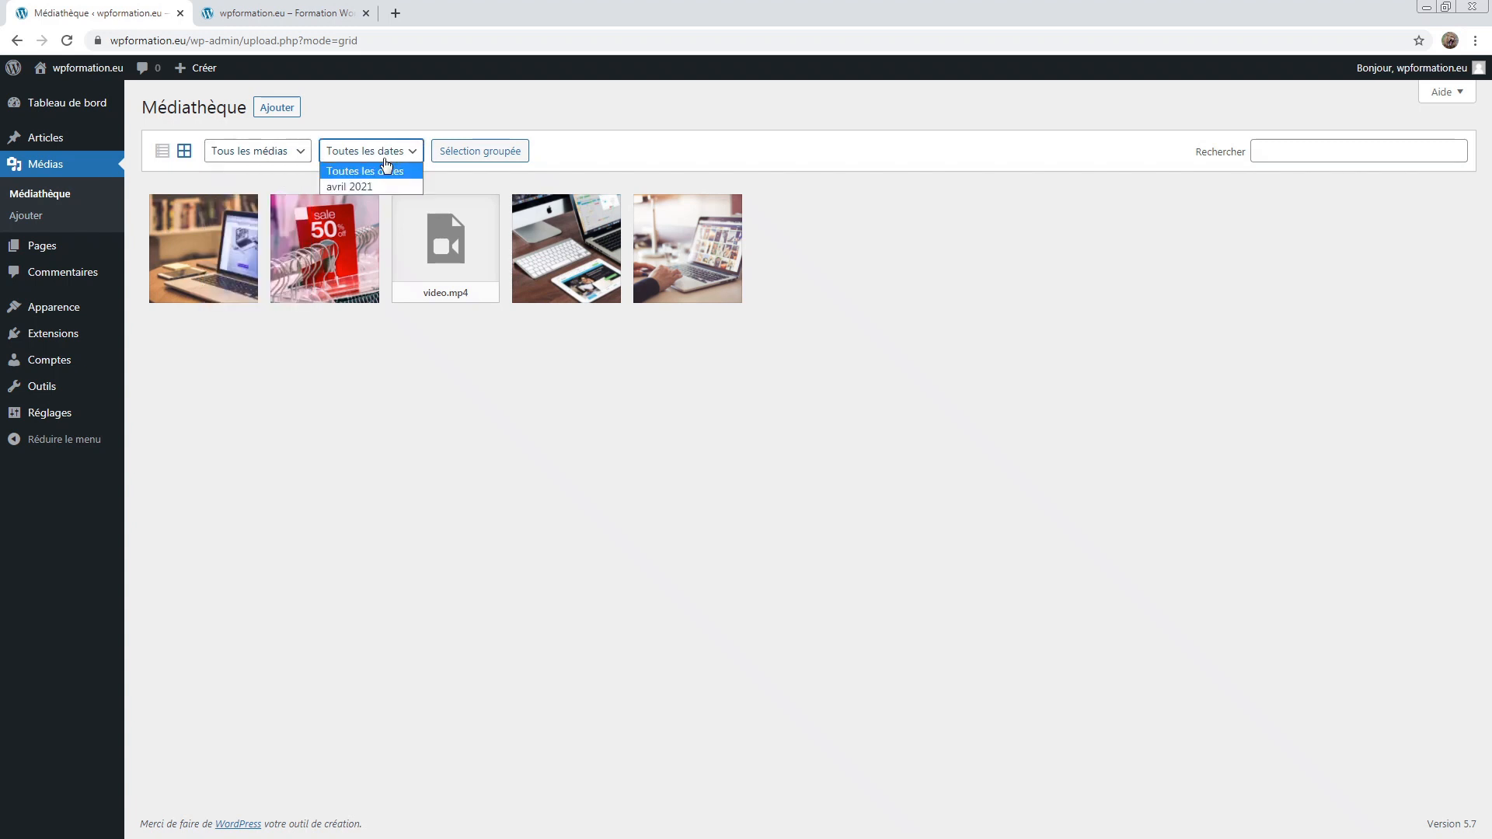
left_click(385, 160)
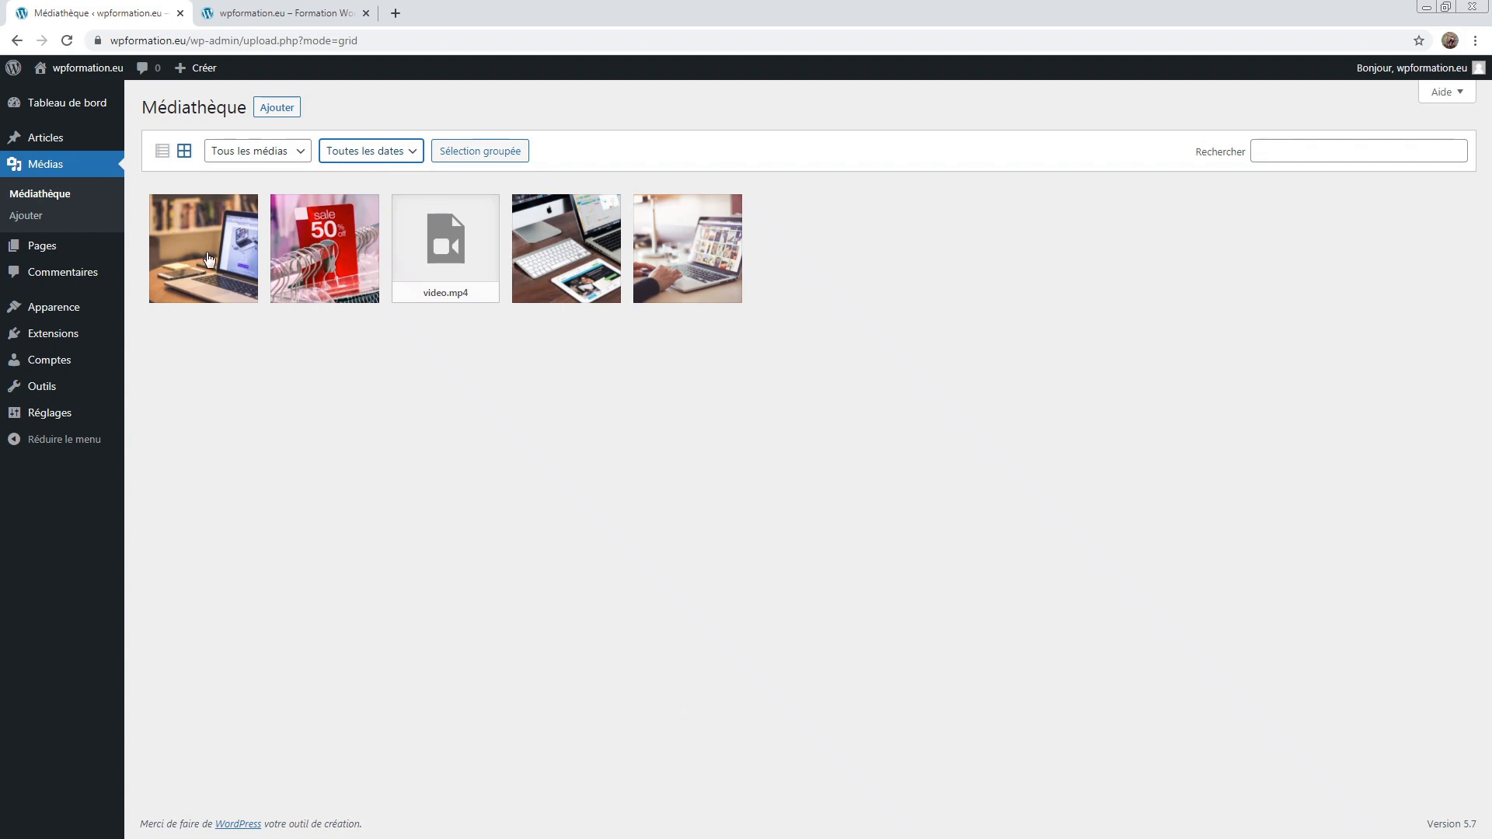
left_click(208, 259)
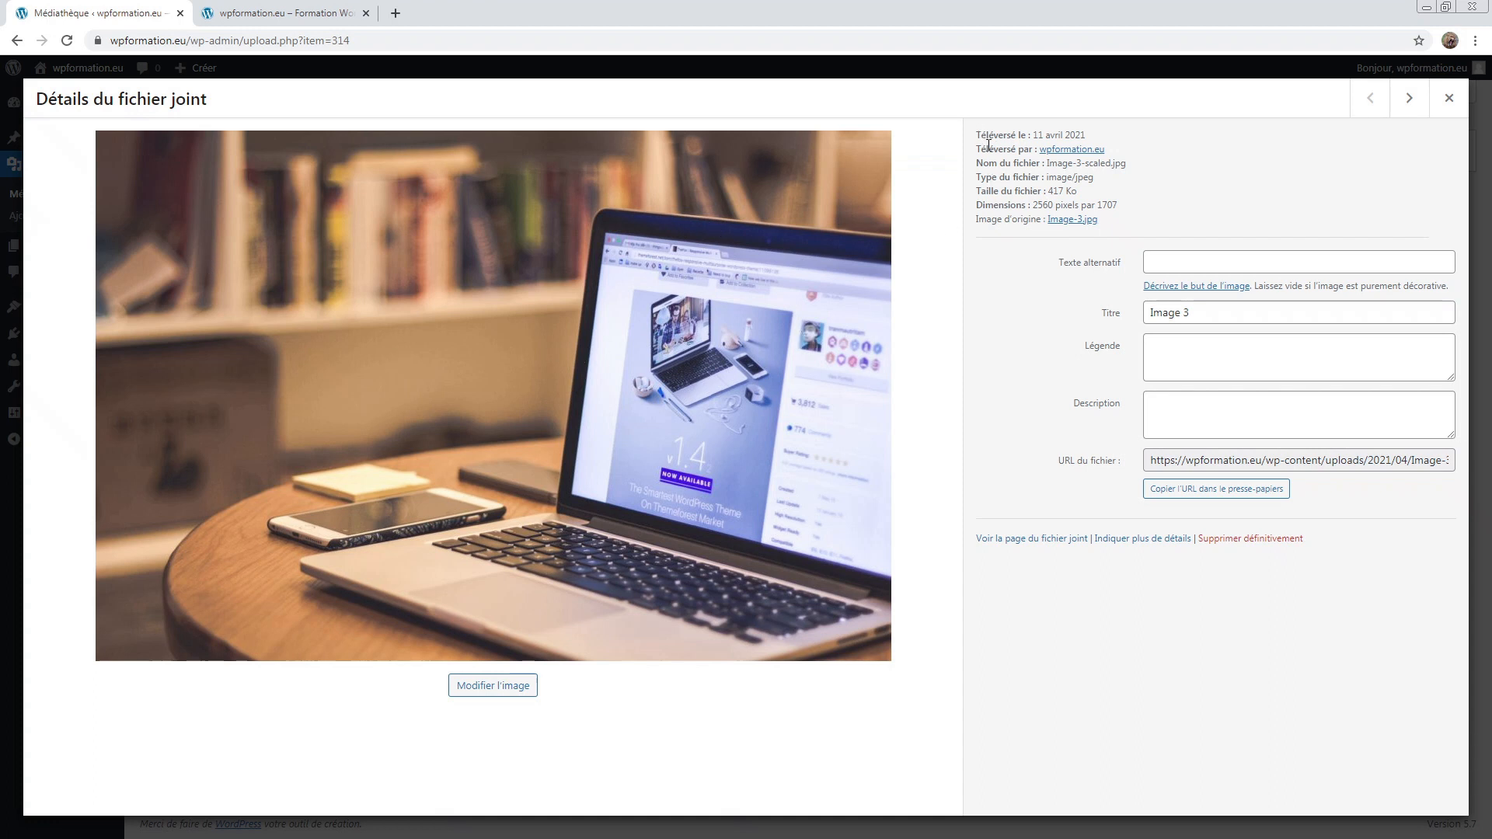
Step: Inspect Image 3's upload info and its Titre, Légende and Description fields
left_click_drag(977, 135, 1186, 223)
left_click(1186, 223)
triple_click(1221, 312)
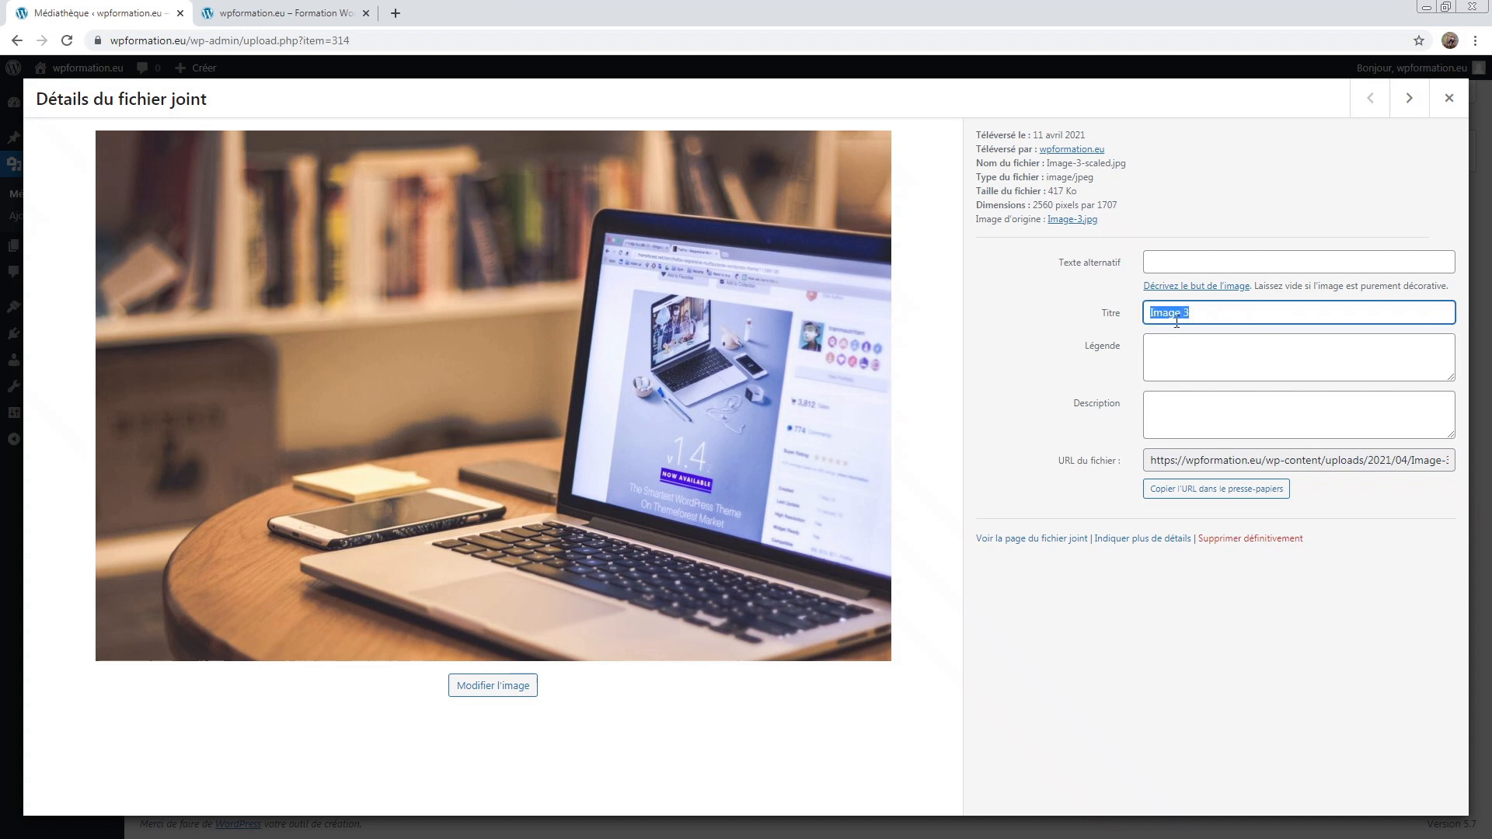
left_click(1198, 359)
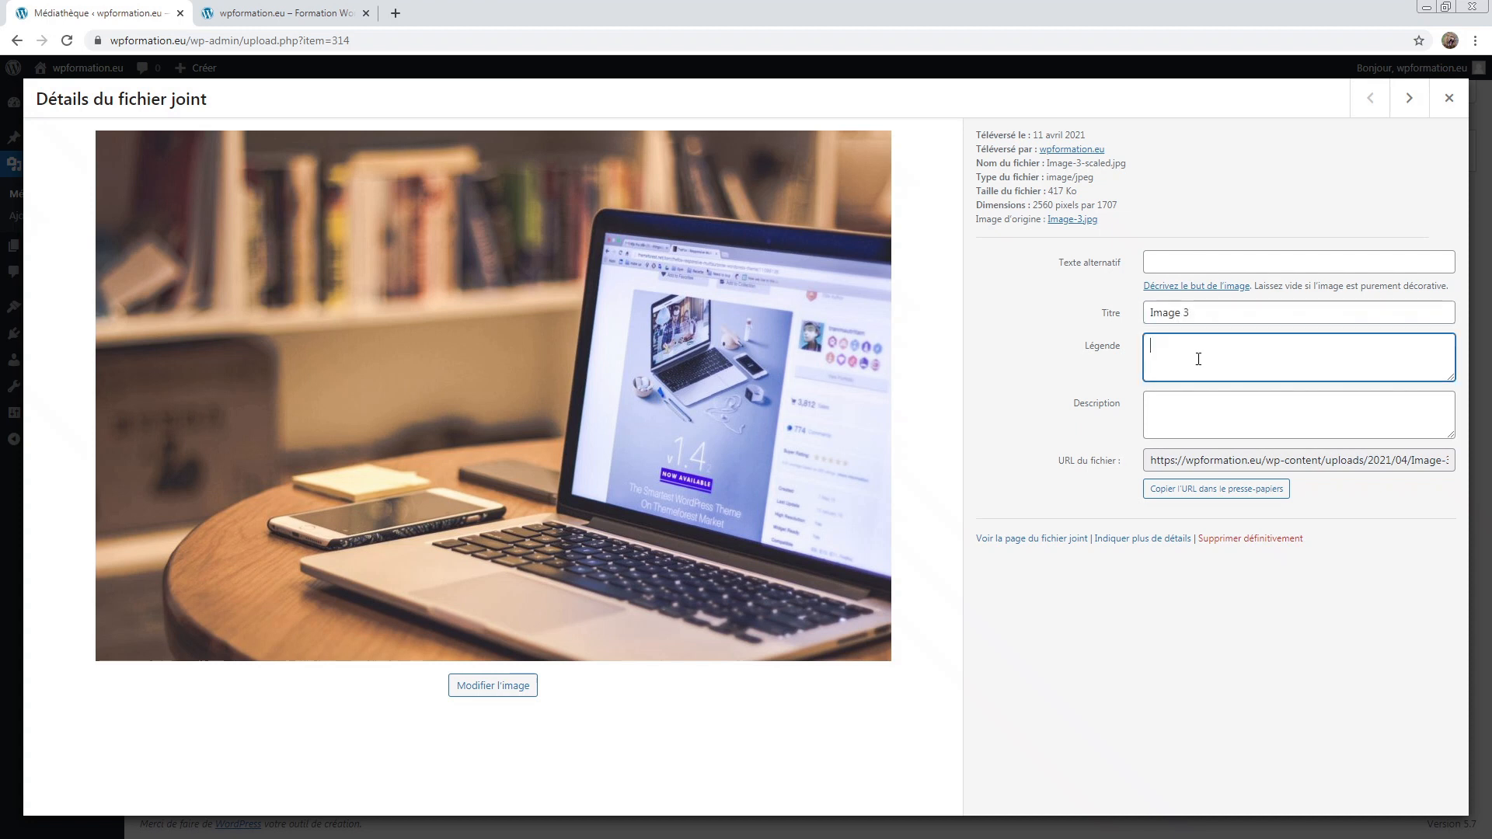
left_click(1212, 413)
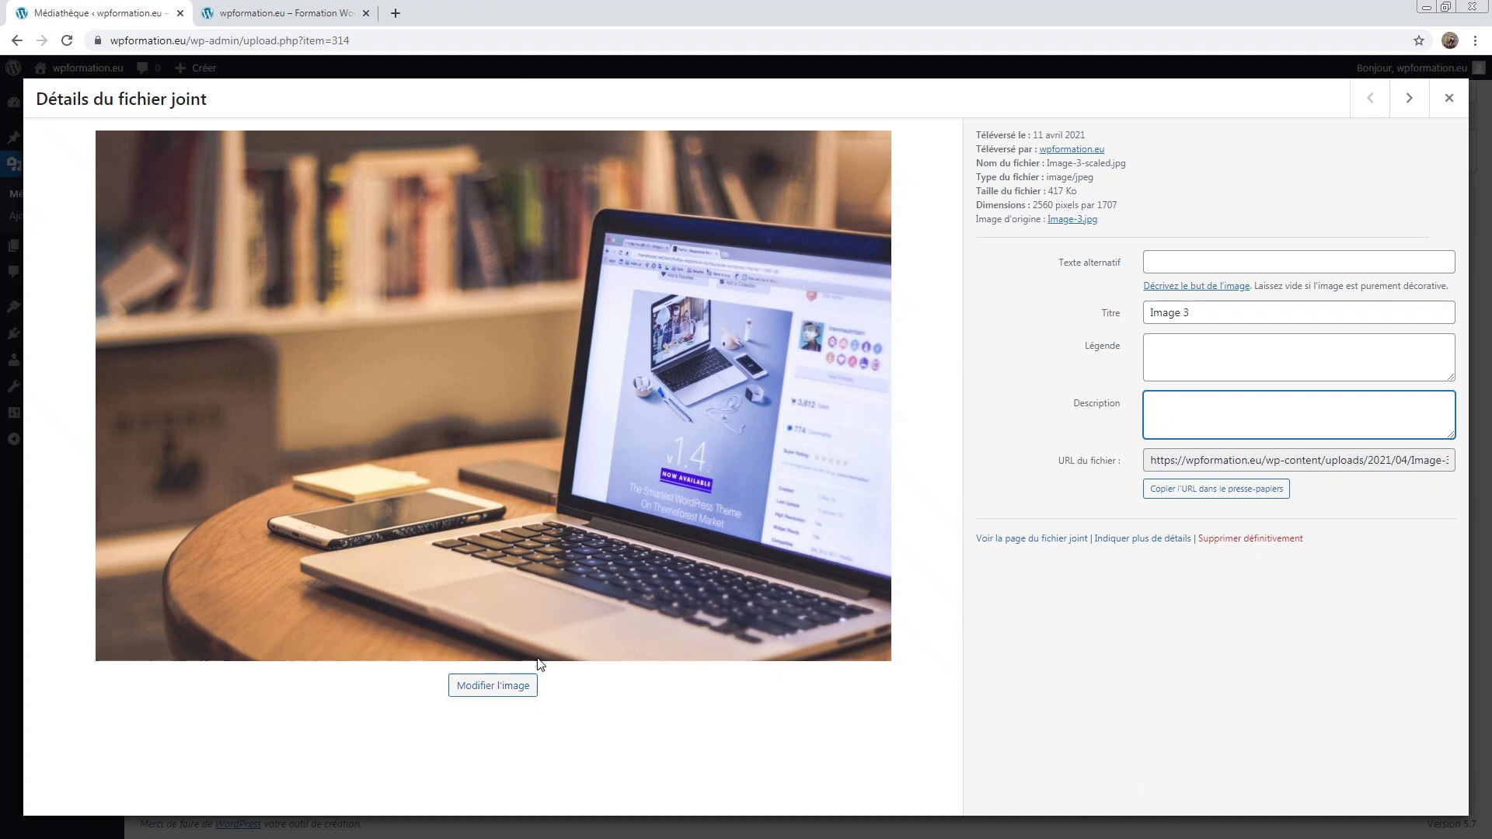
Step: Try Modifier l'image without entering a crop ratio, then close the details unchanged
left_click(492, 687)
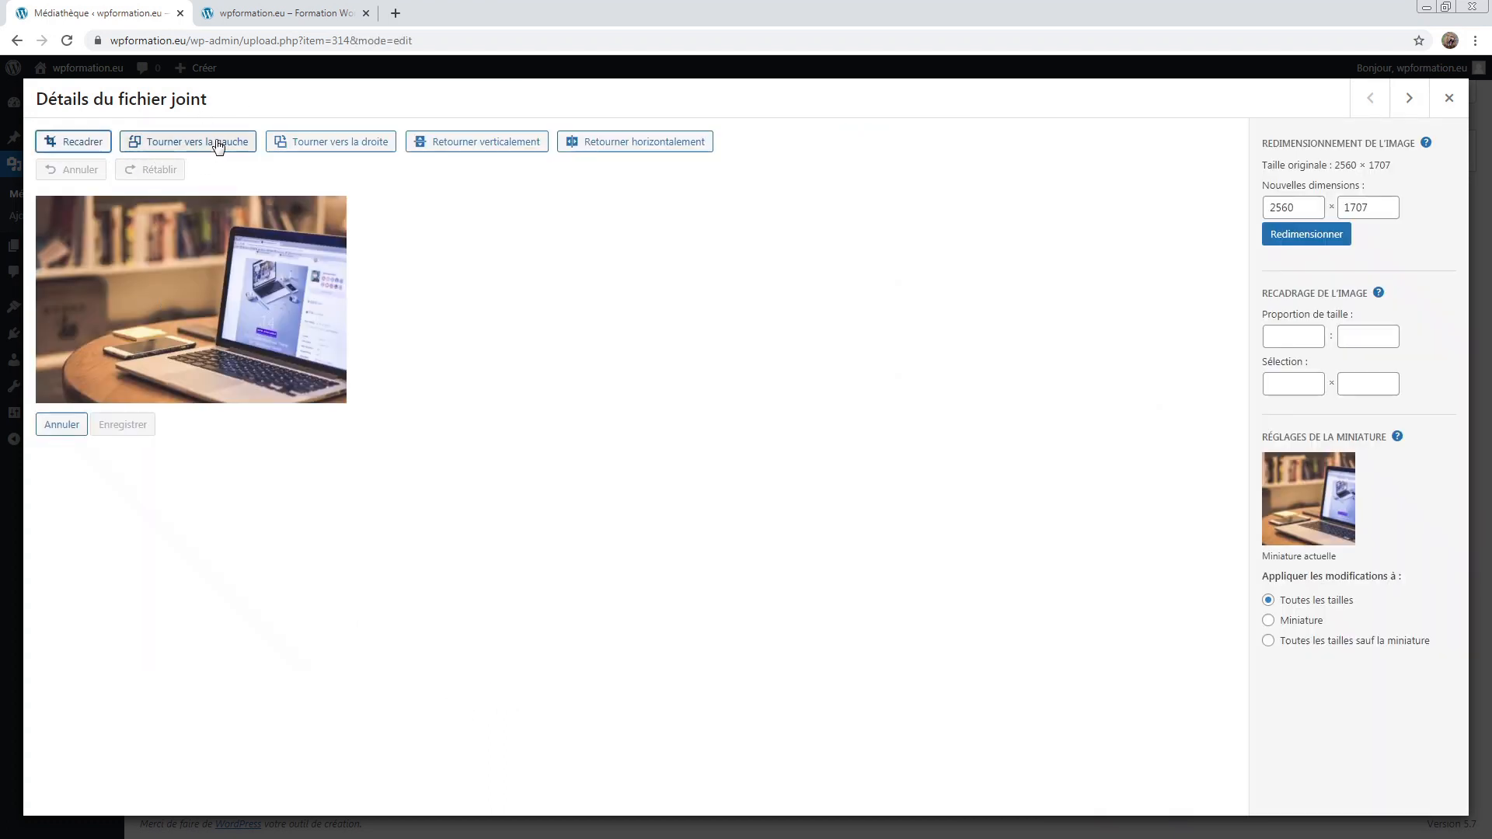
left_click(1275, 339)
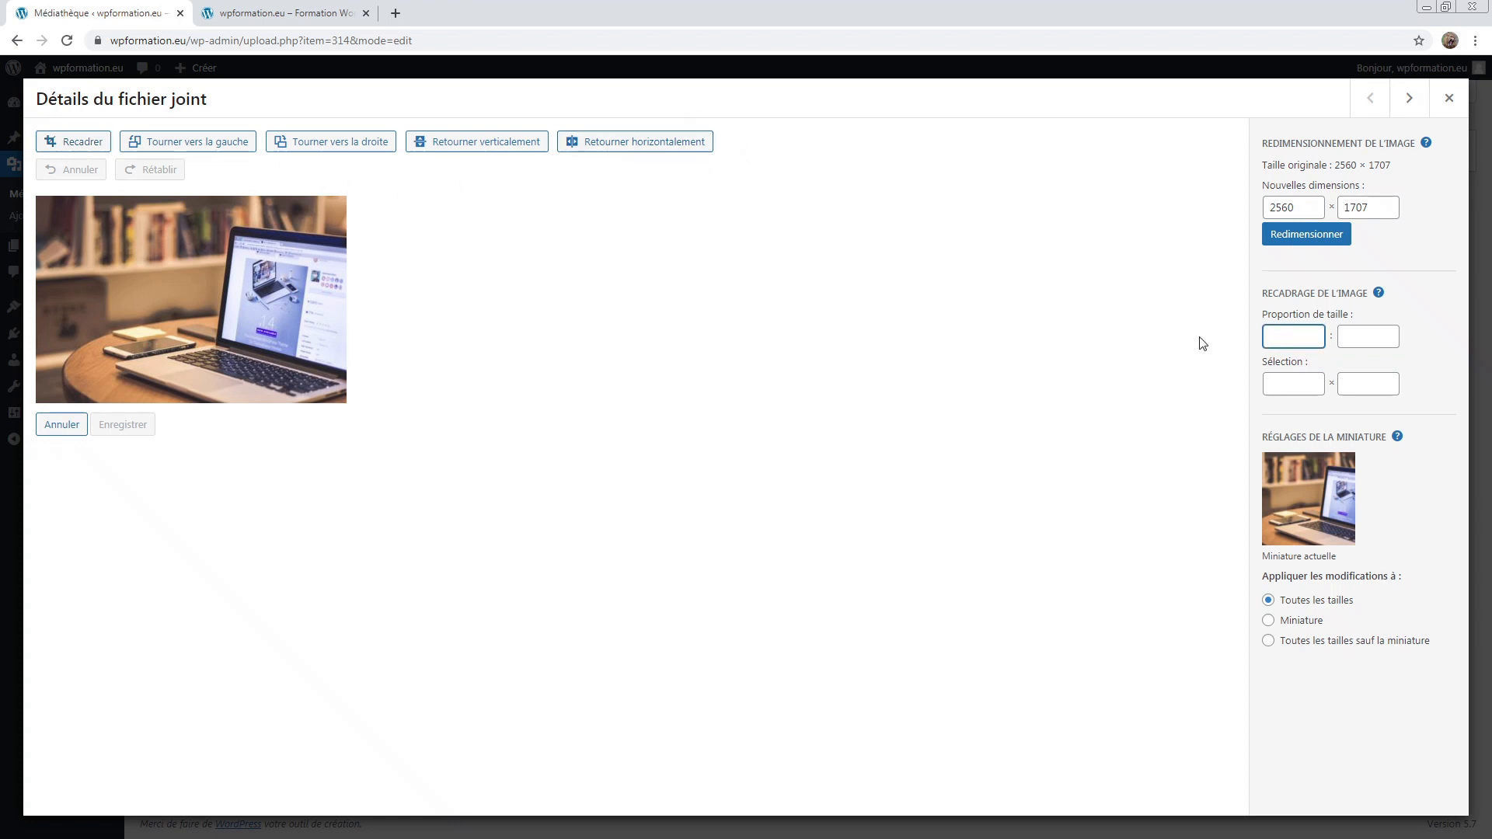
left_click(1044, 300)
left_click(1448, 98)
left_click(204, 261)
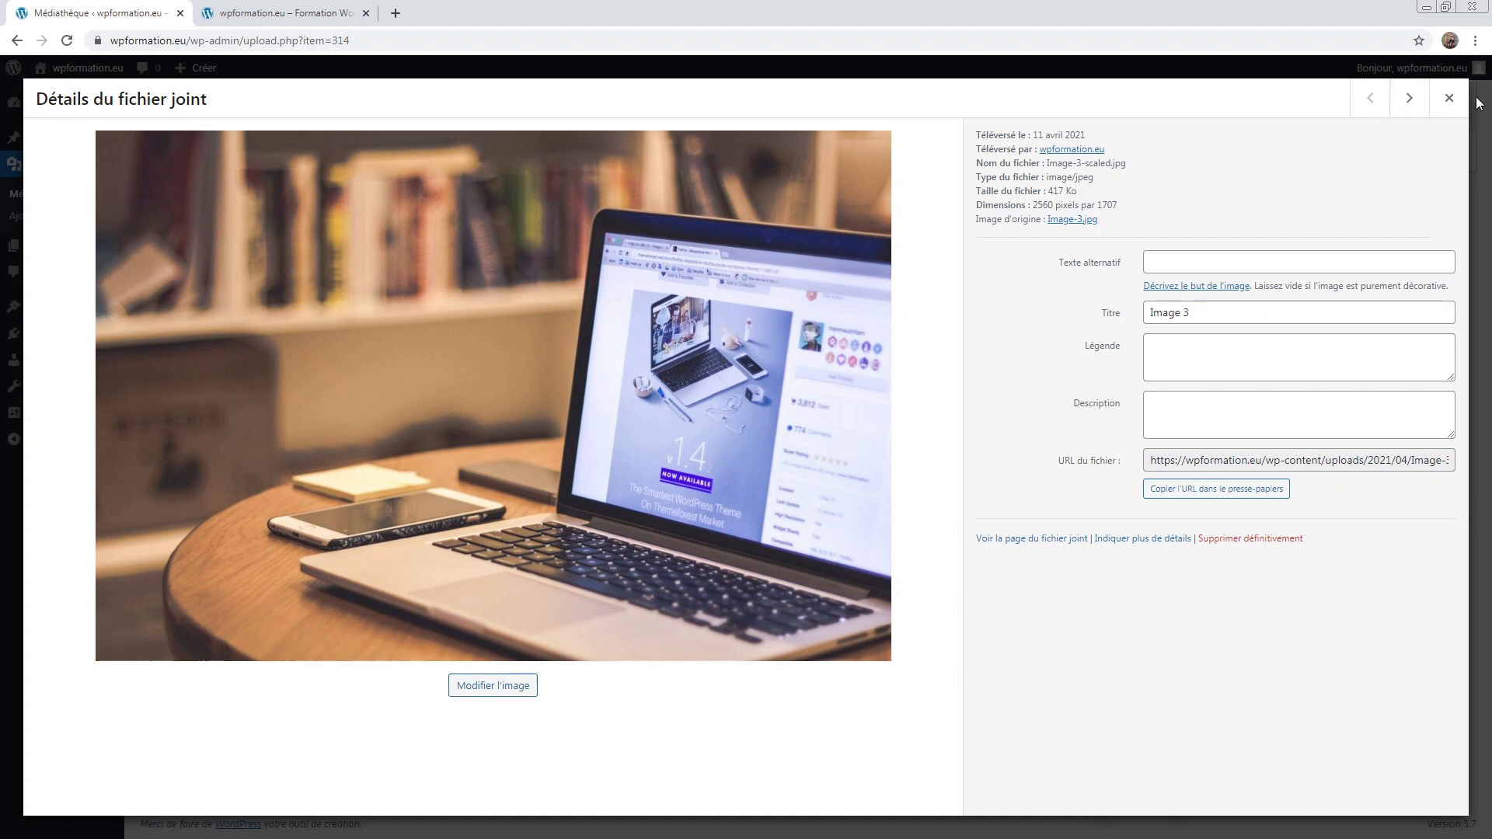
left_click(1450, 98)
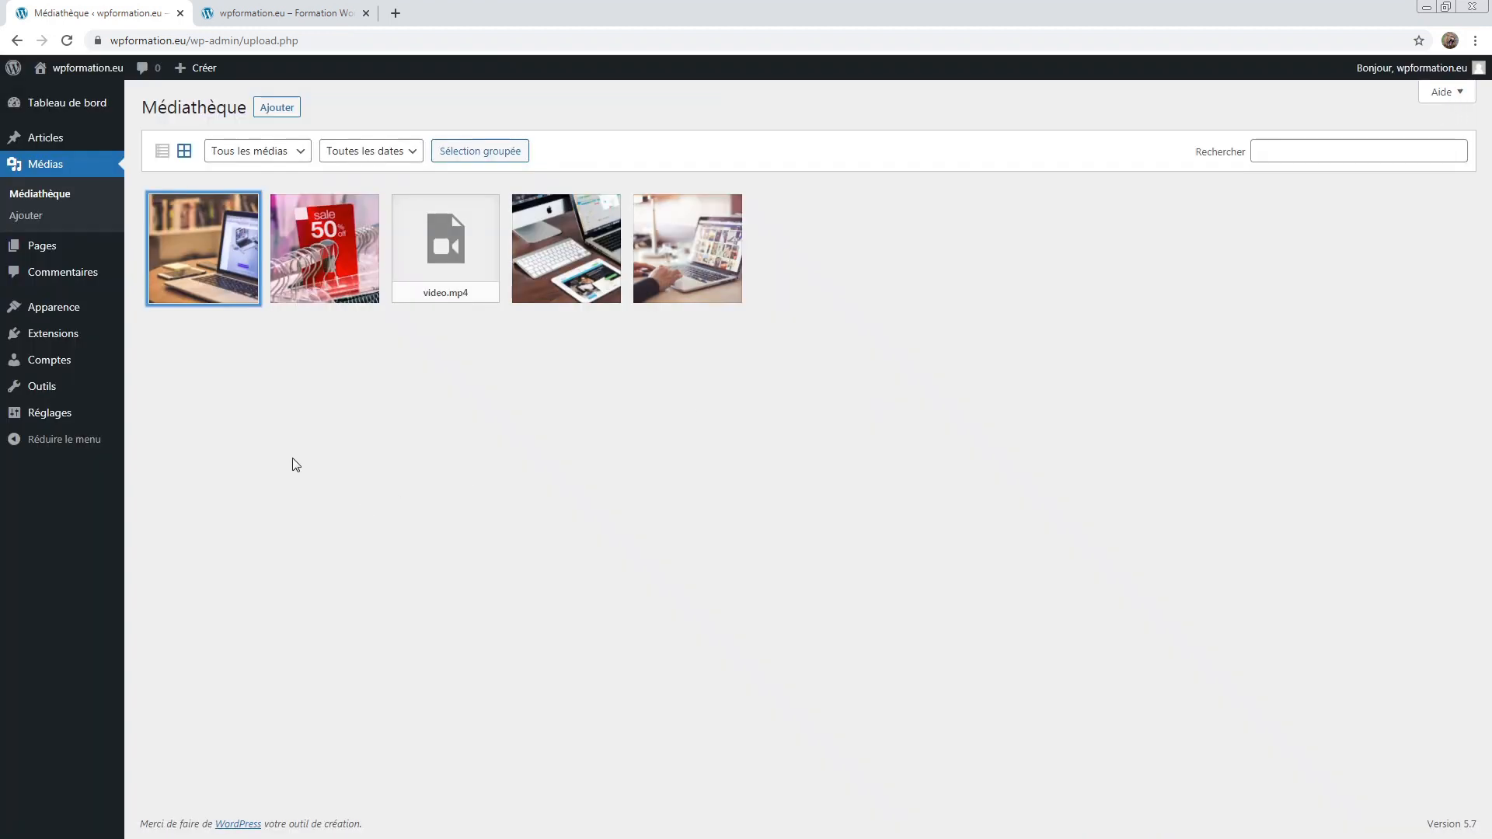
Step: Open the Formations page in the editor from Toutes les pages
left_click(60, 255)
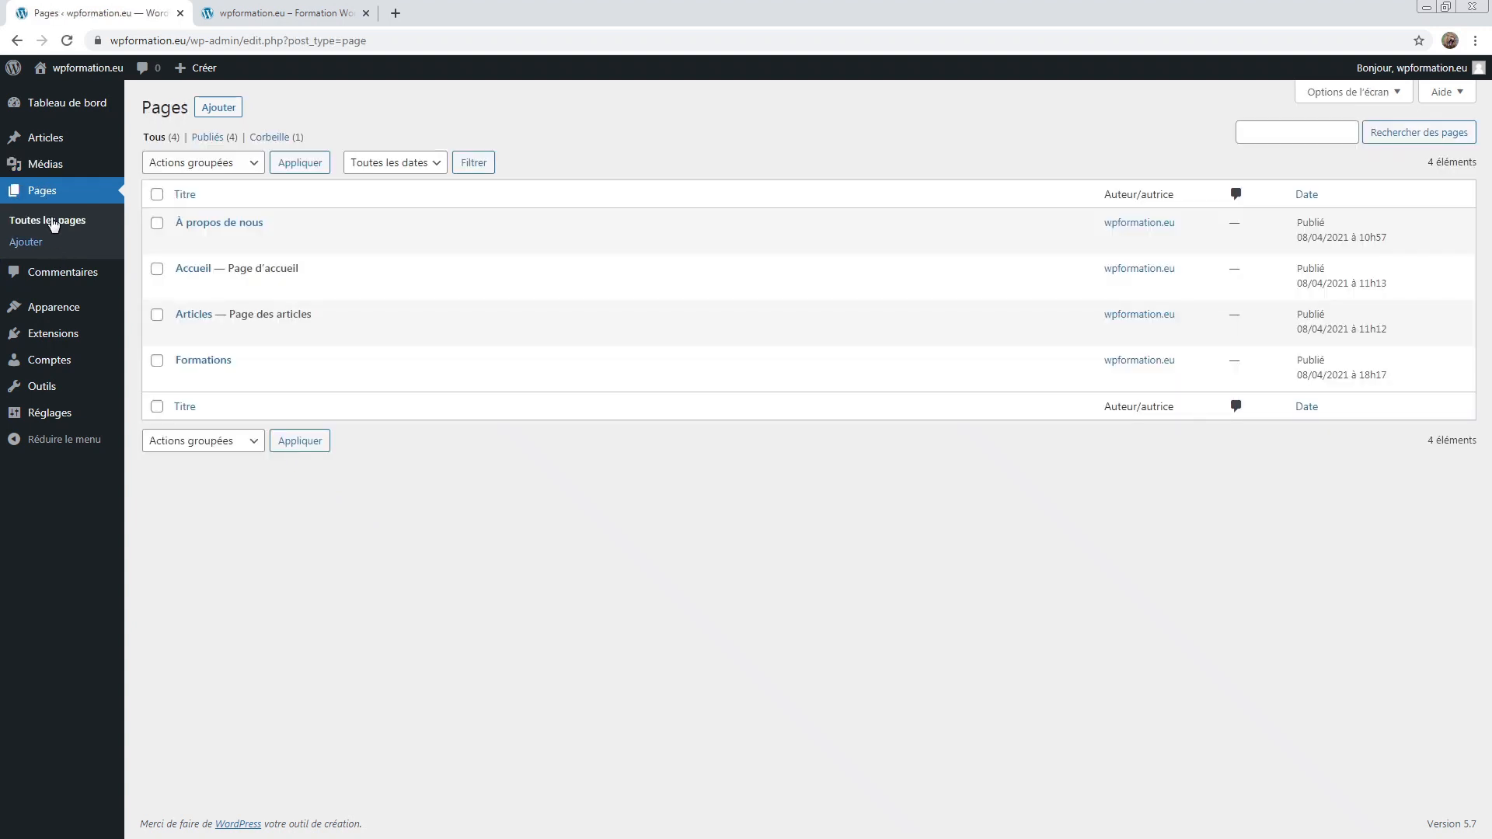
mouse_move(48, 165)
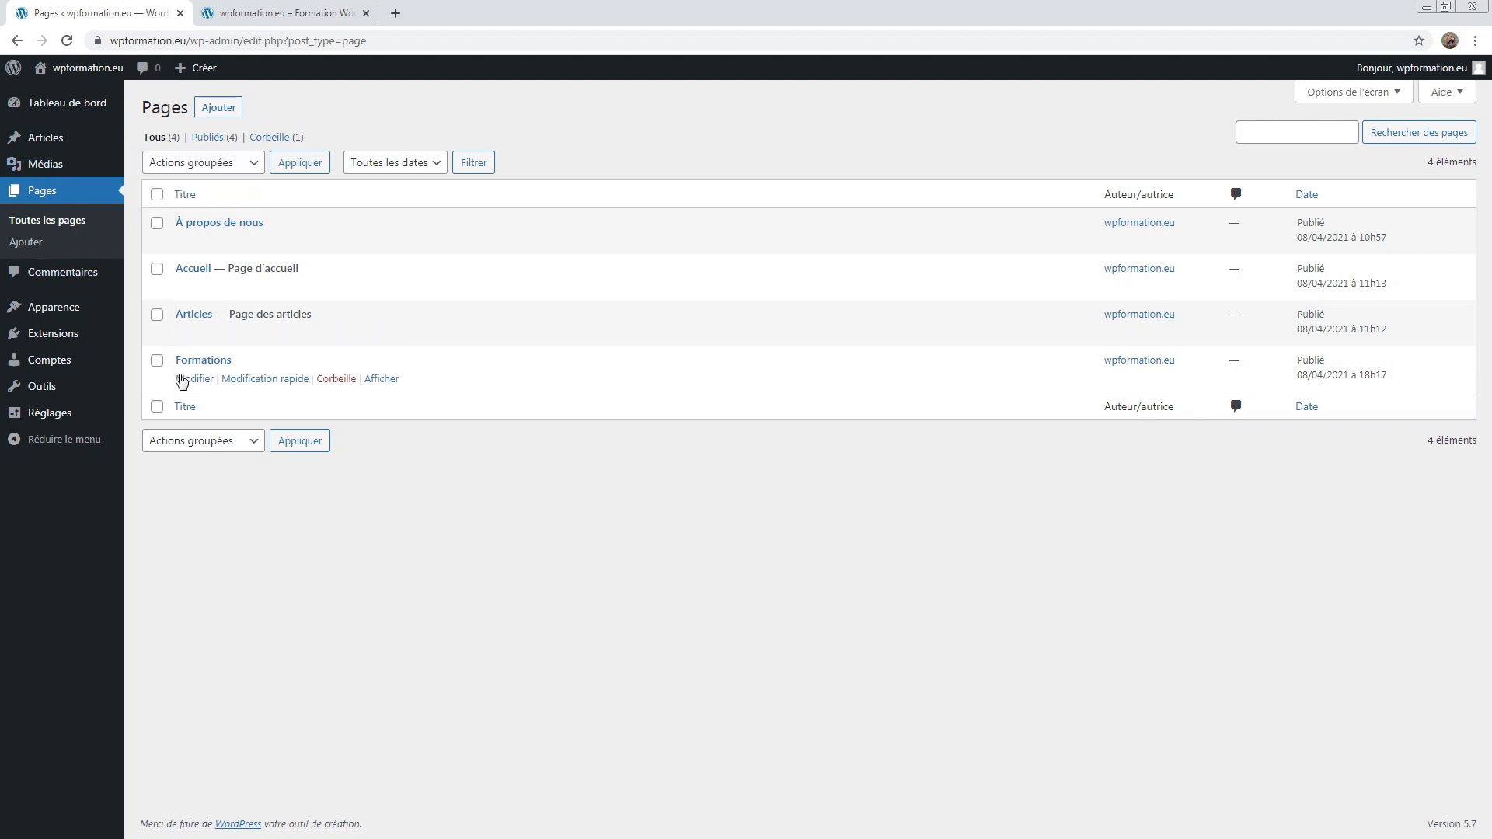
left_click(194, 379)
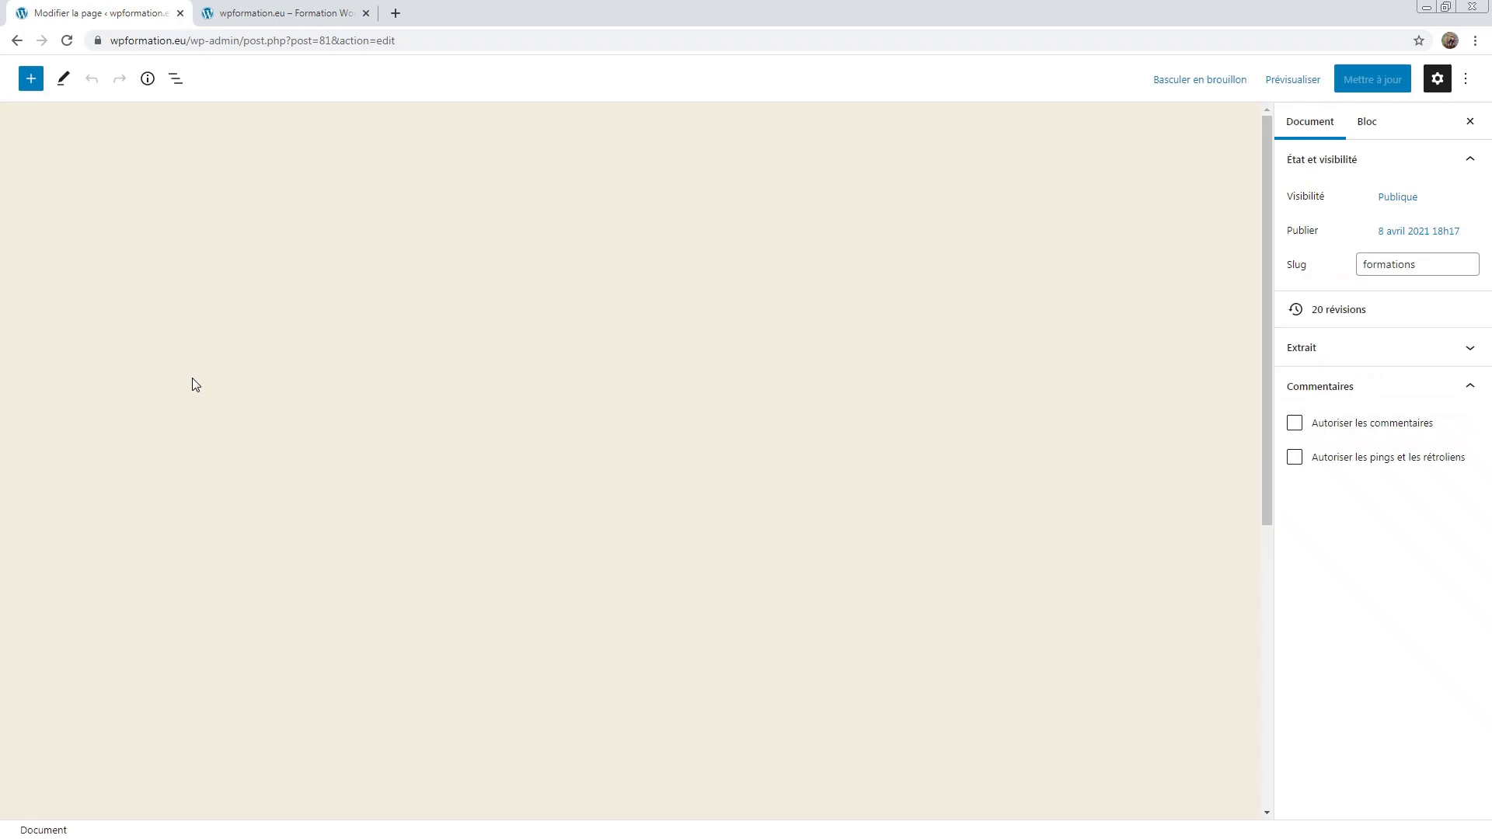
scroll(1344, 528, "down", 2)
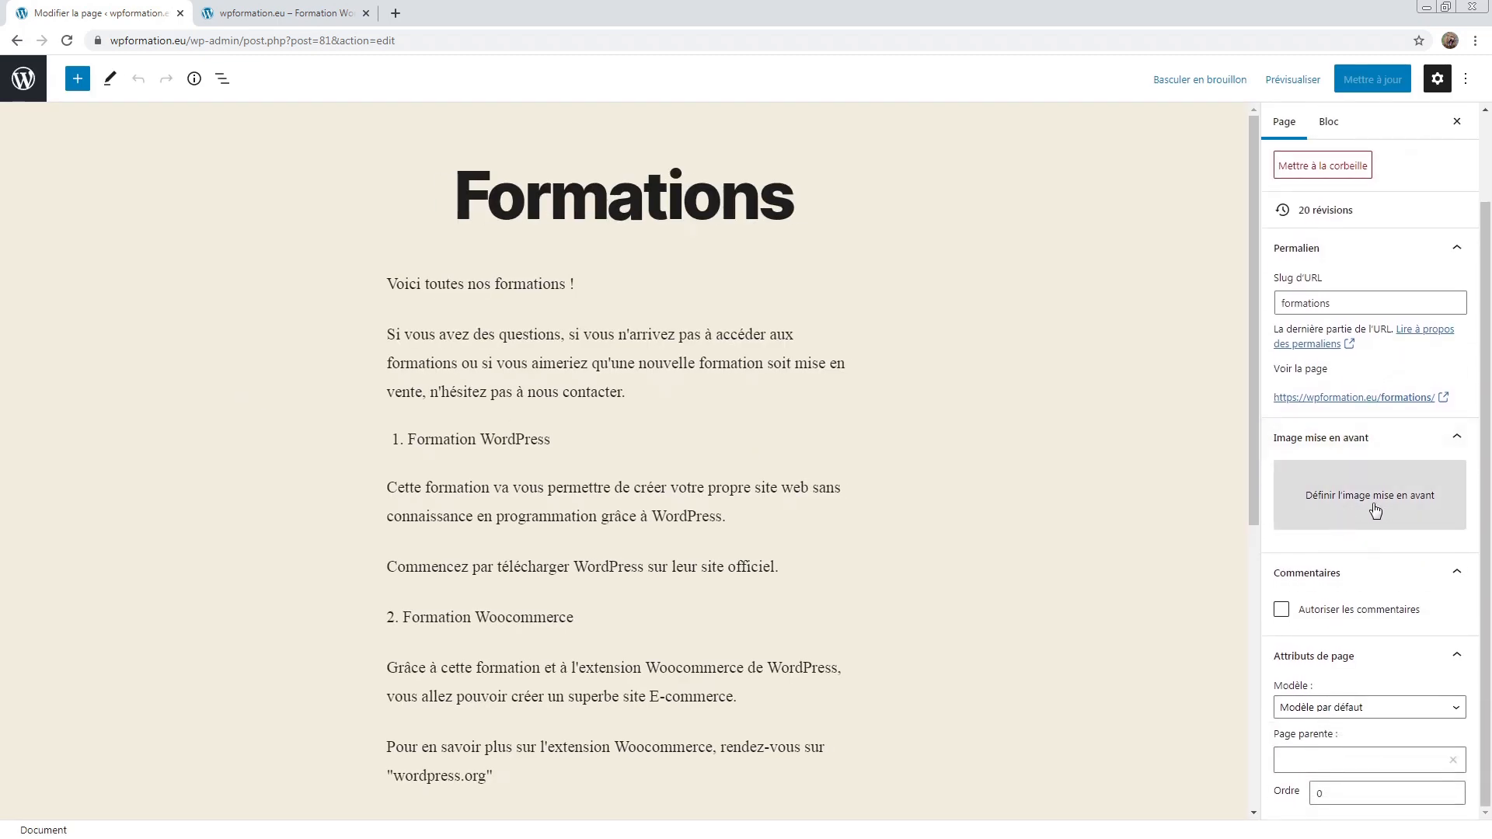
Step: Set the laptop photo Image 3 as the Formations page's featured image
left_click(1375, 510)
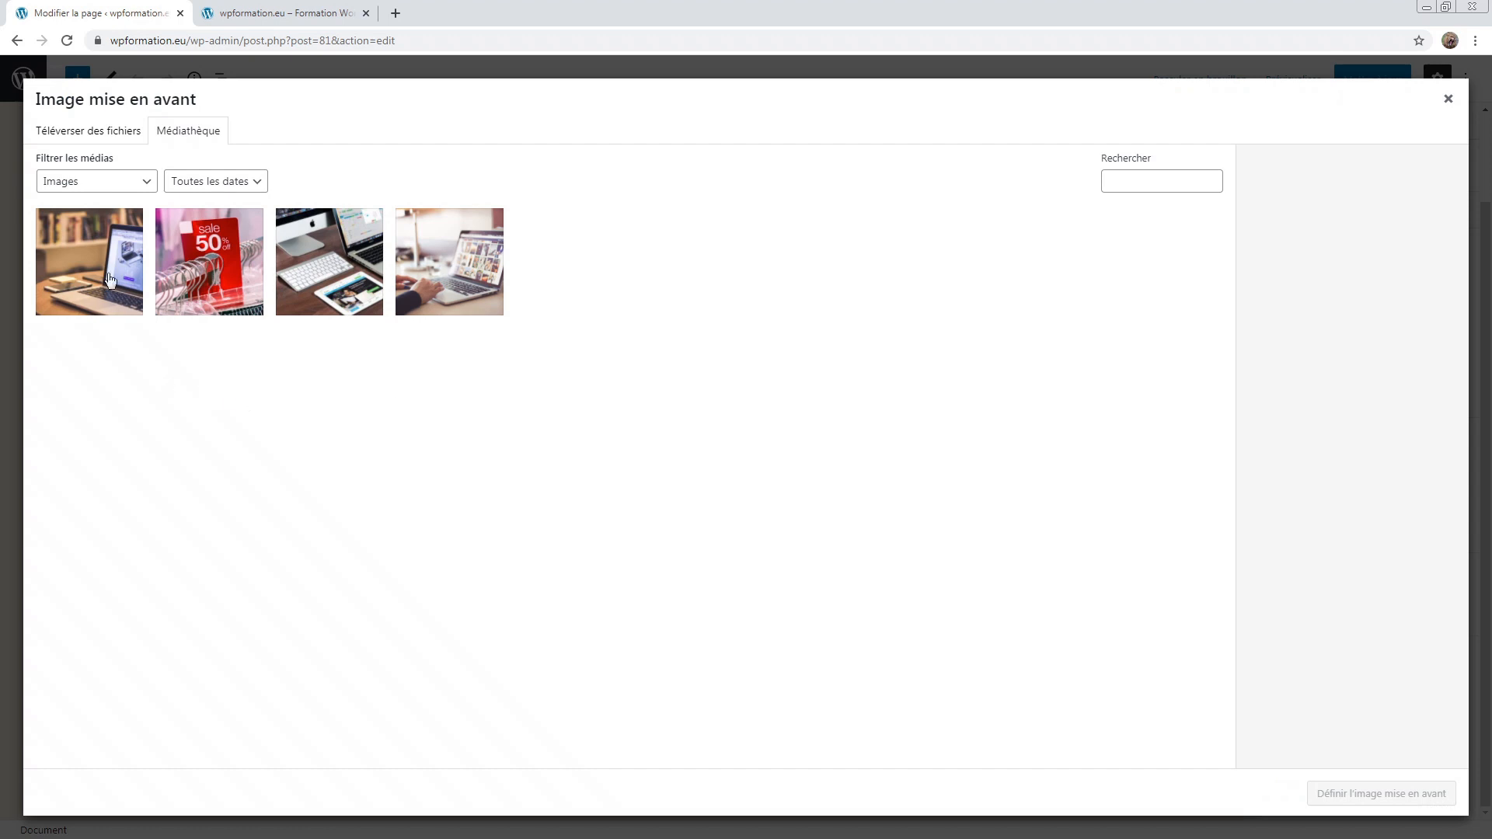
left_click(115, 139)
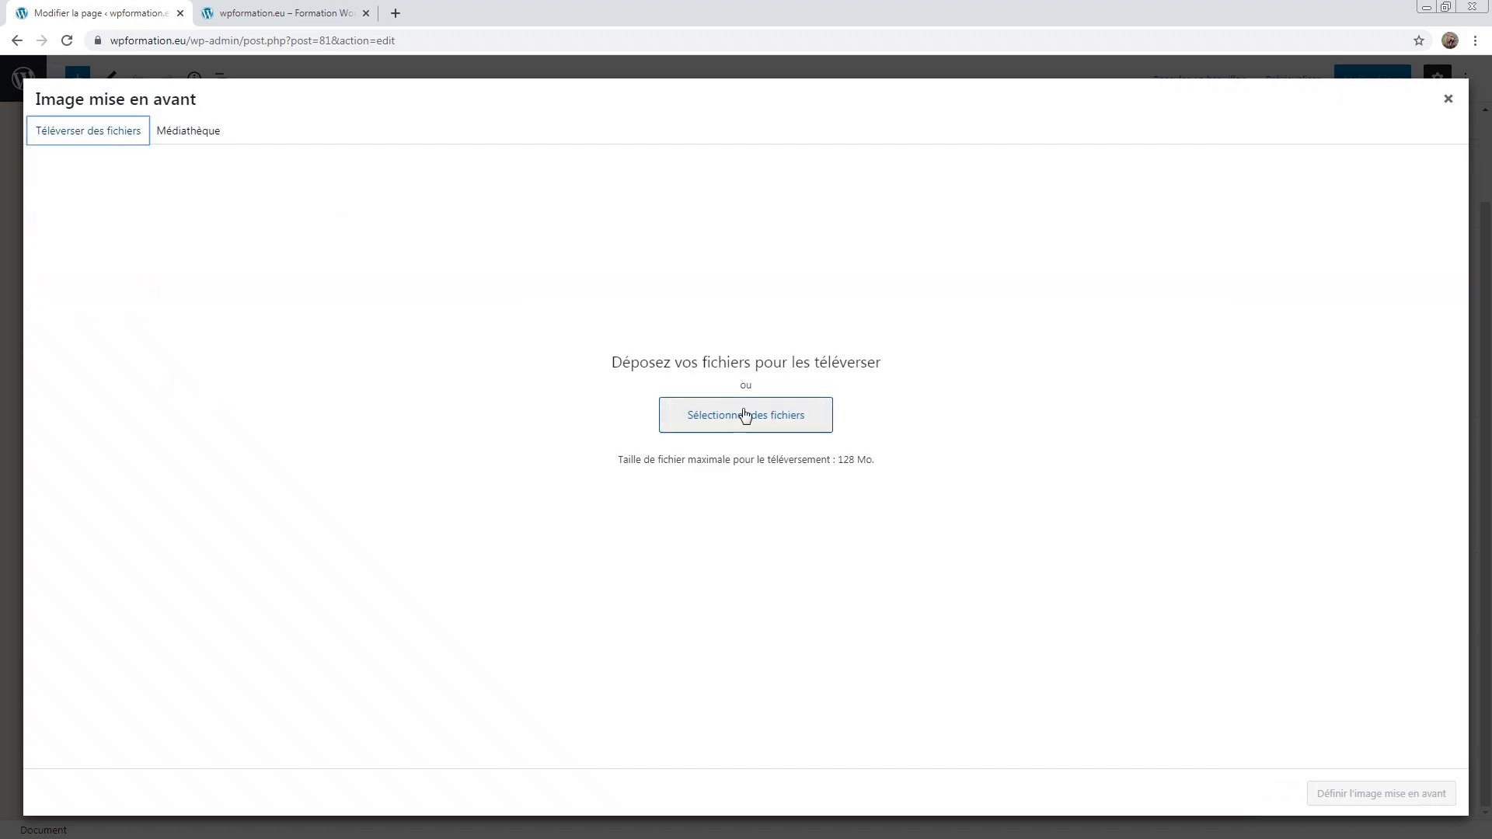
left_click(207, 134)
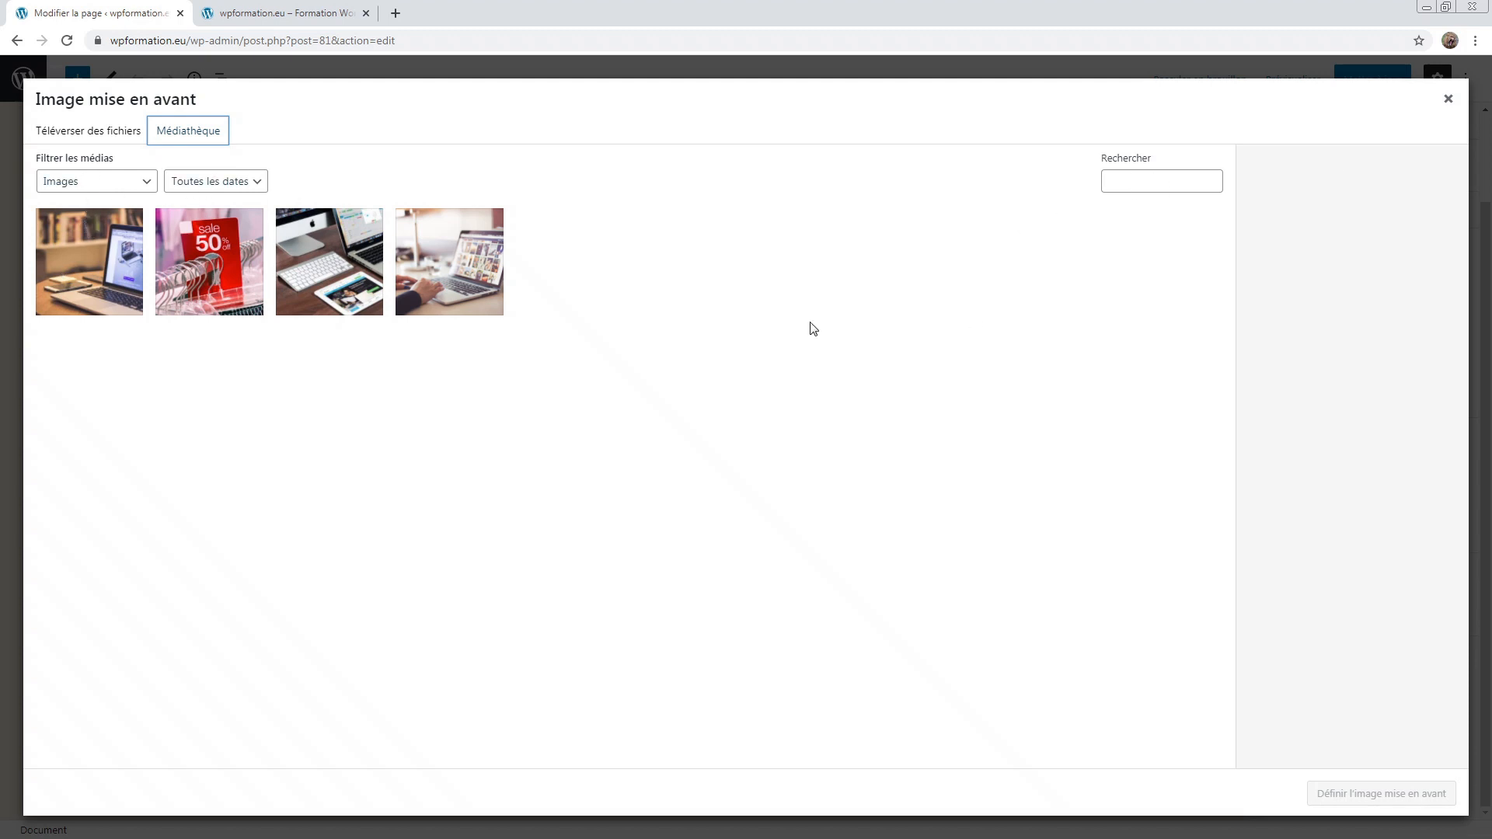
left_click(91, 279)
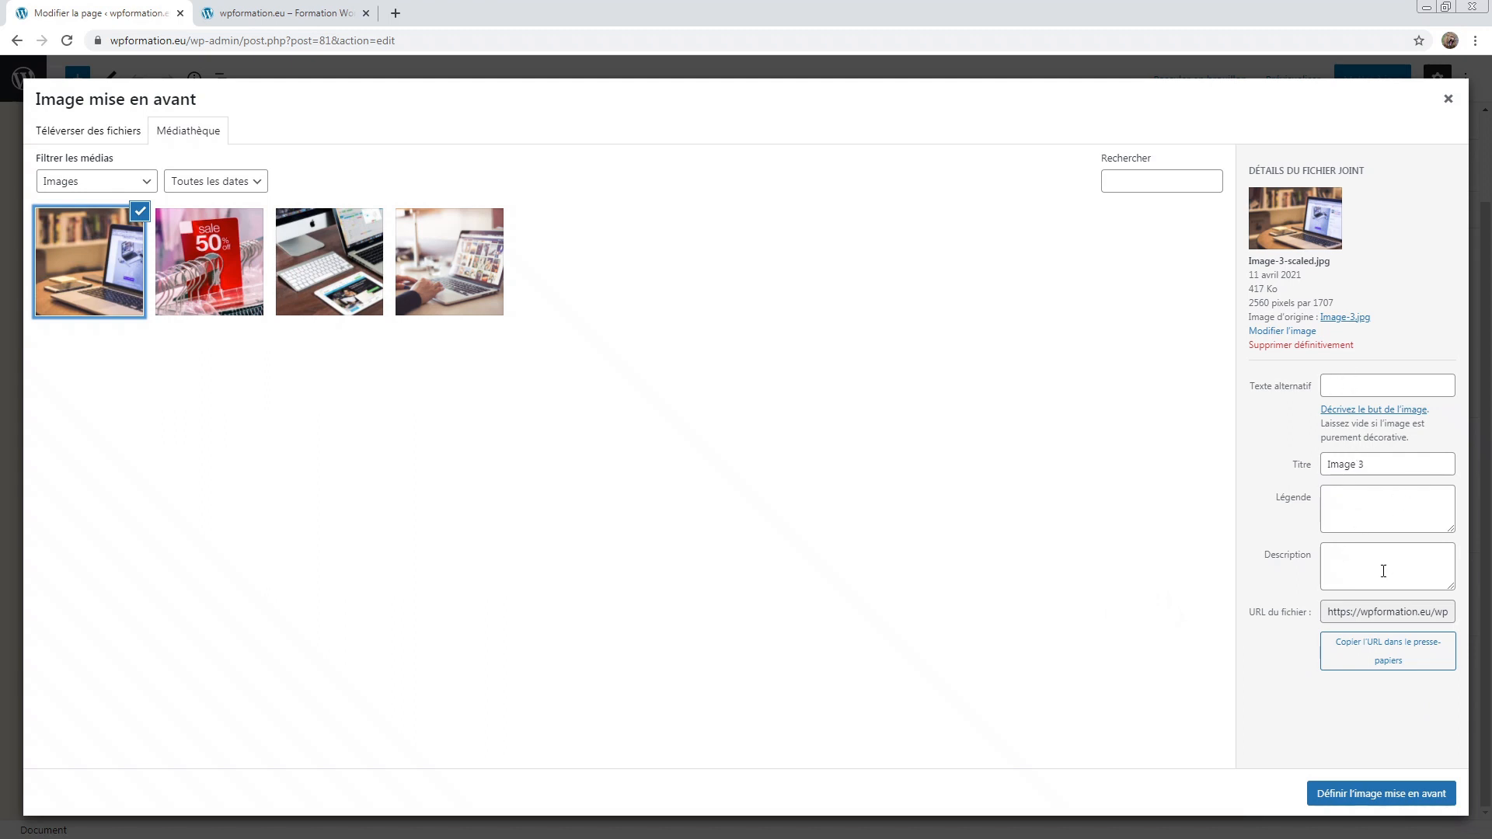
left_click(1351, 799)
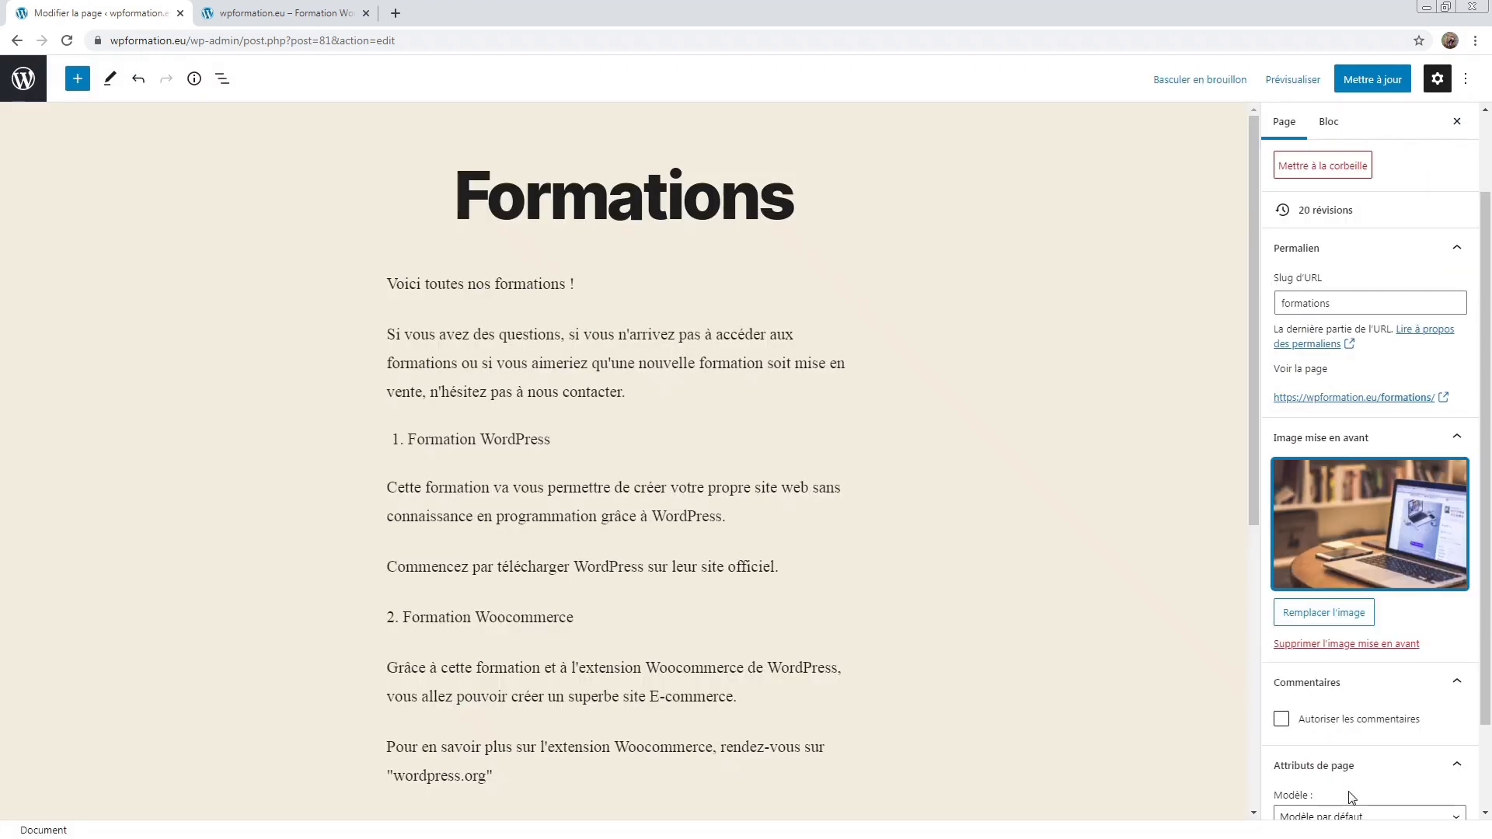
left_click(1356, 77)
left_click(288, 13)
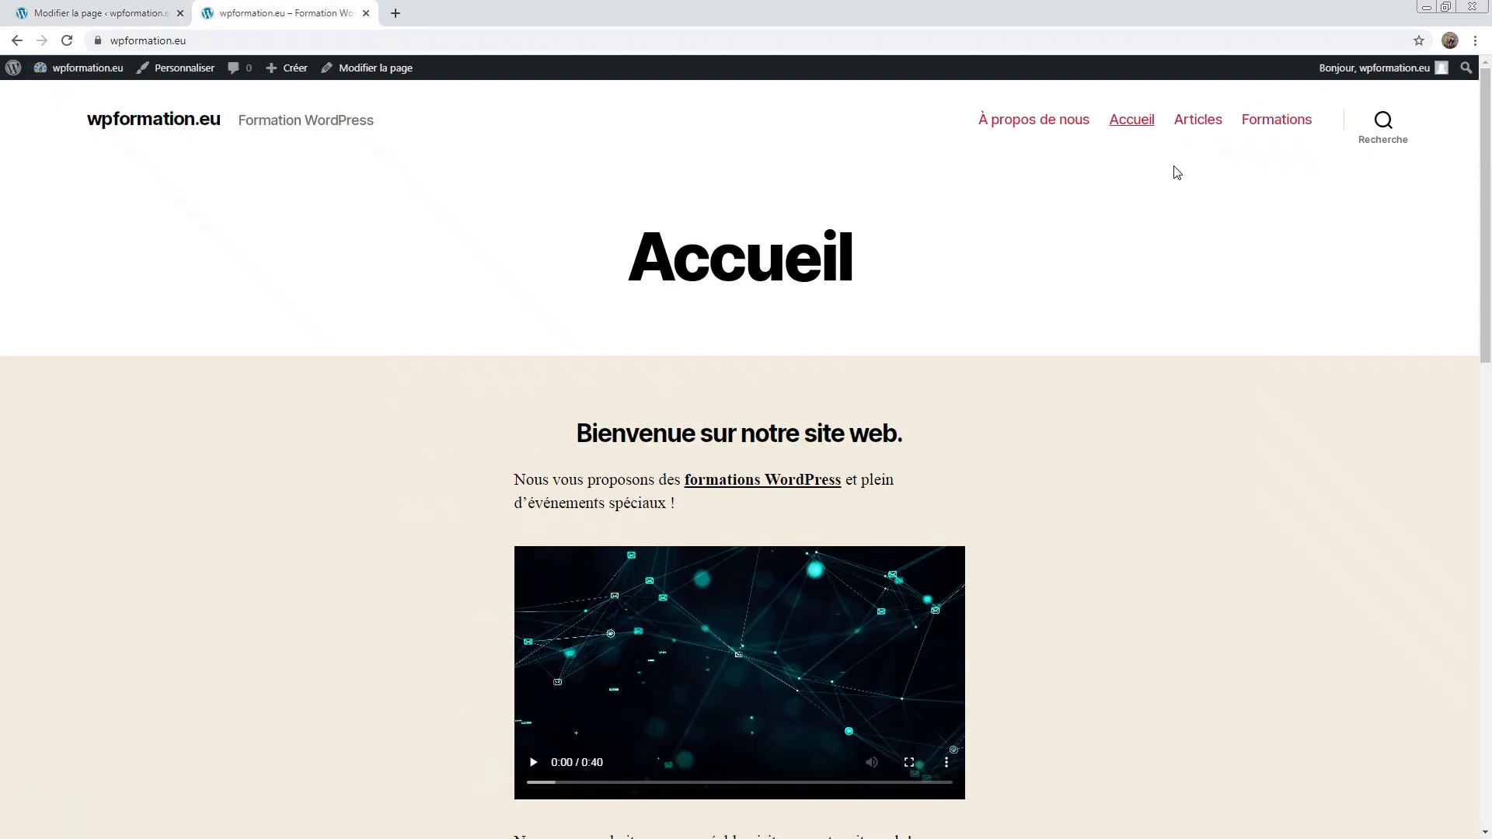
left_click(1261, 122)
scroll(892, 430, "down", 4)
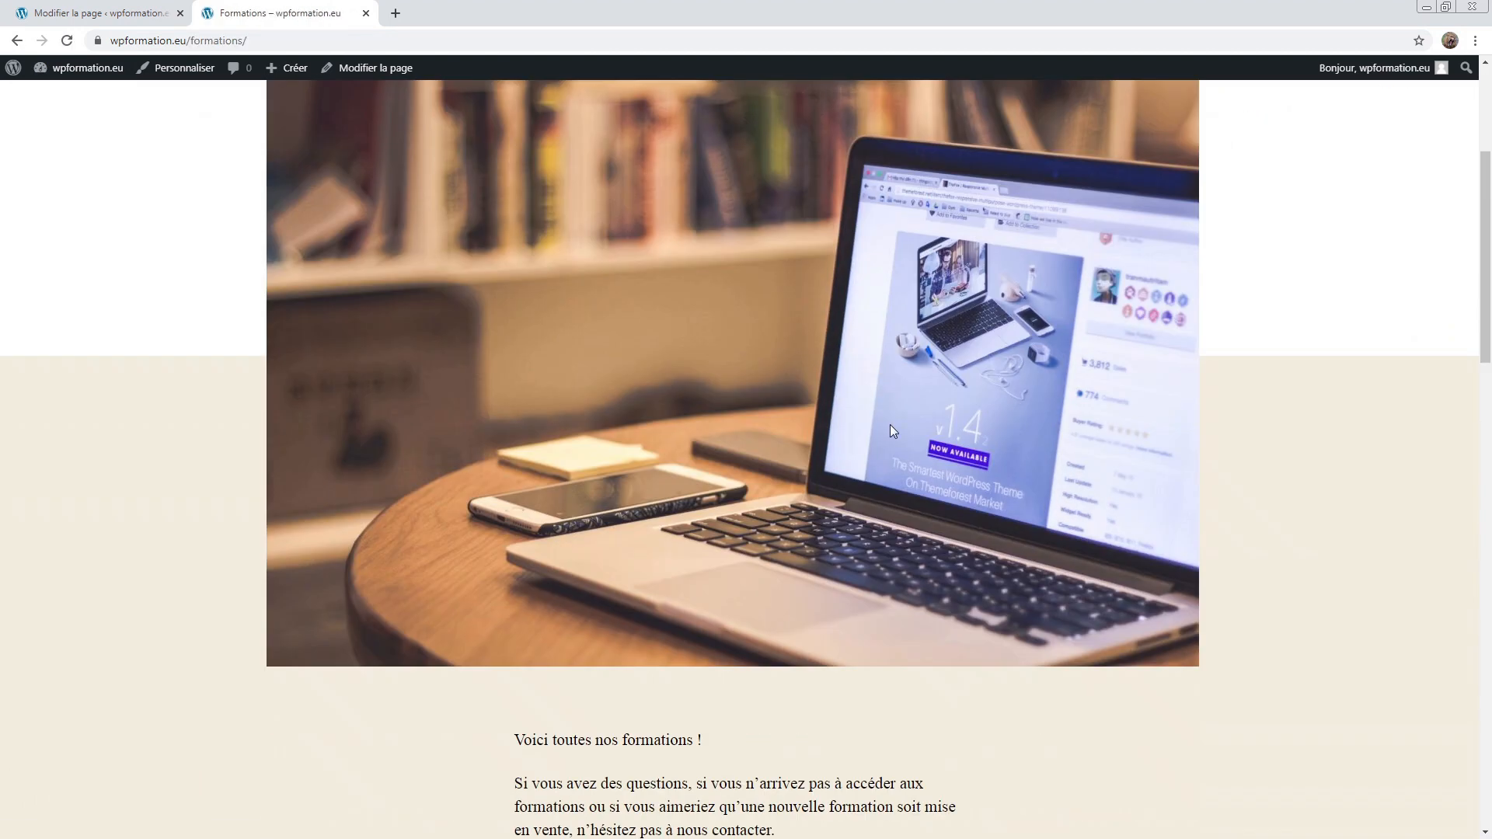
scroll(620, 430, "up", 3)
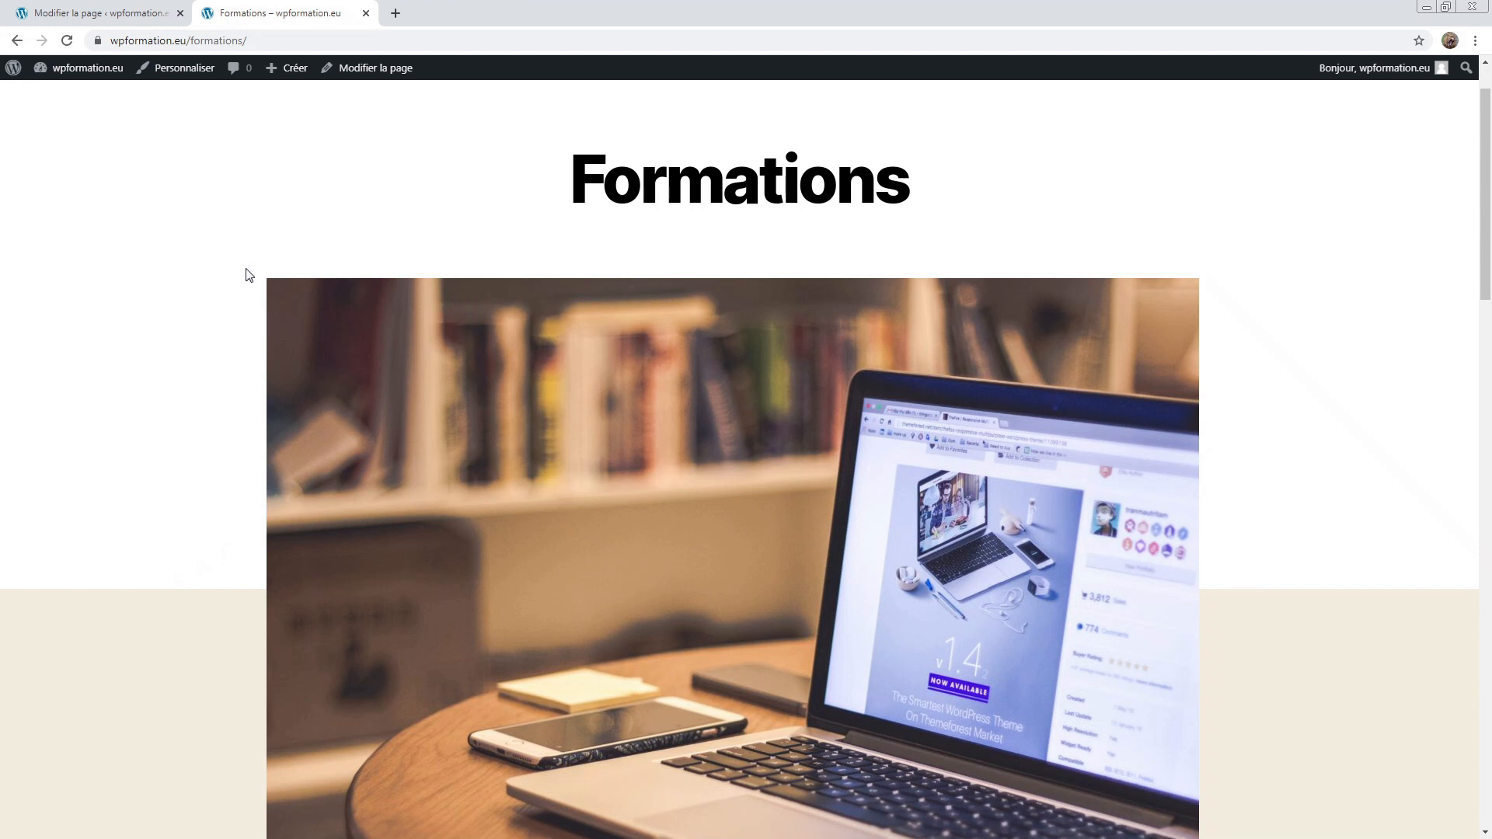
scroll(245, 276, "down", 4)
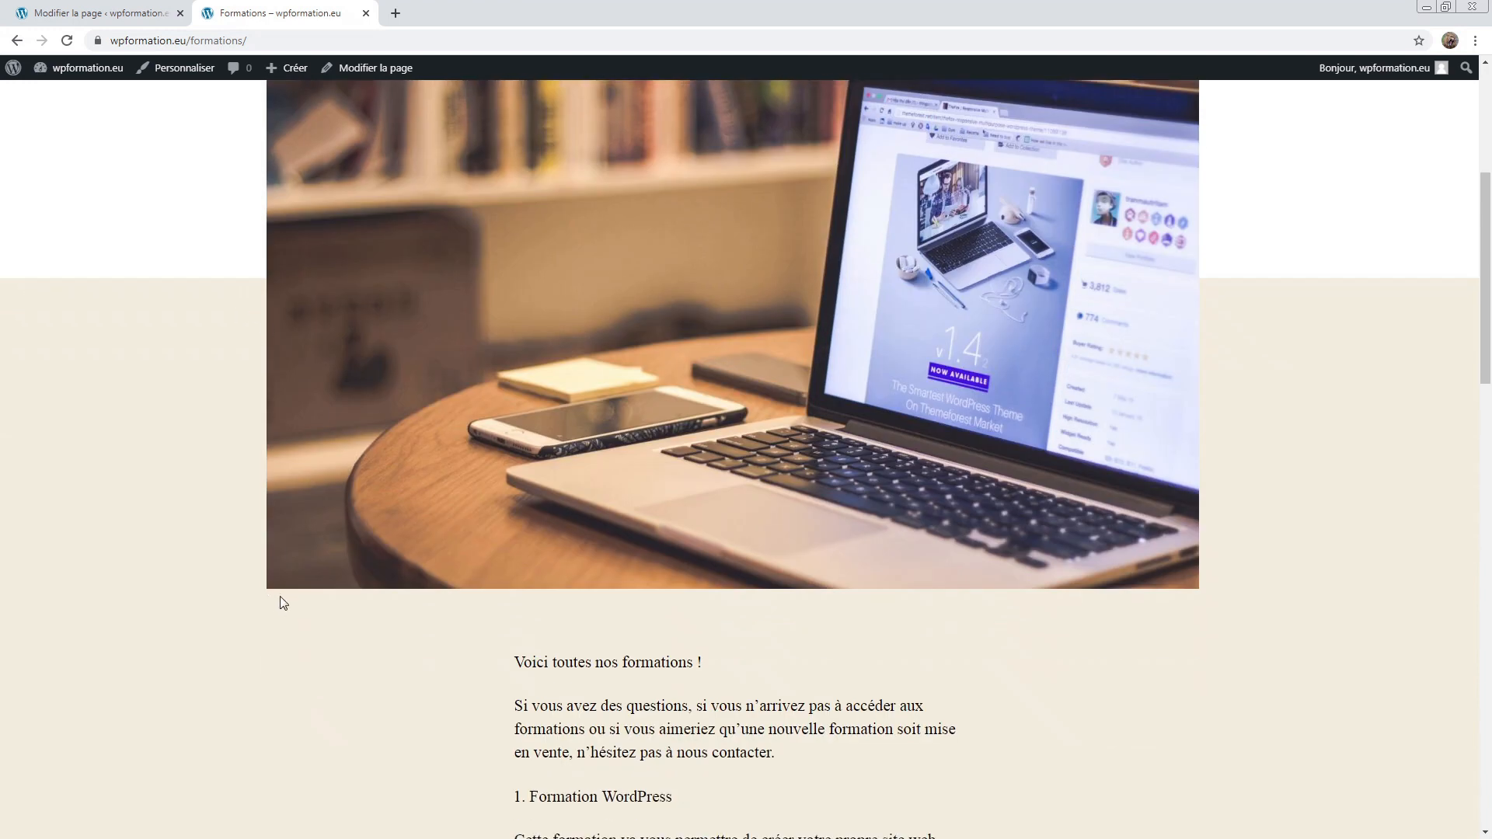
scroll(282, 595, "up", 5)
scroll(851, 615, "down", 4)
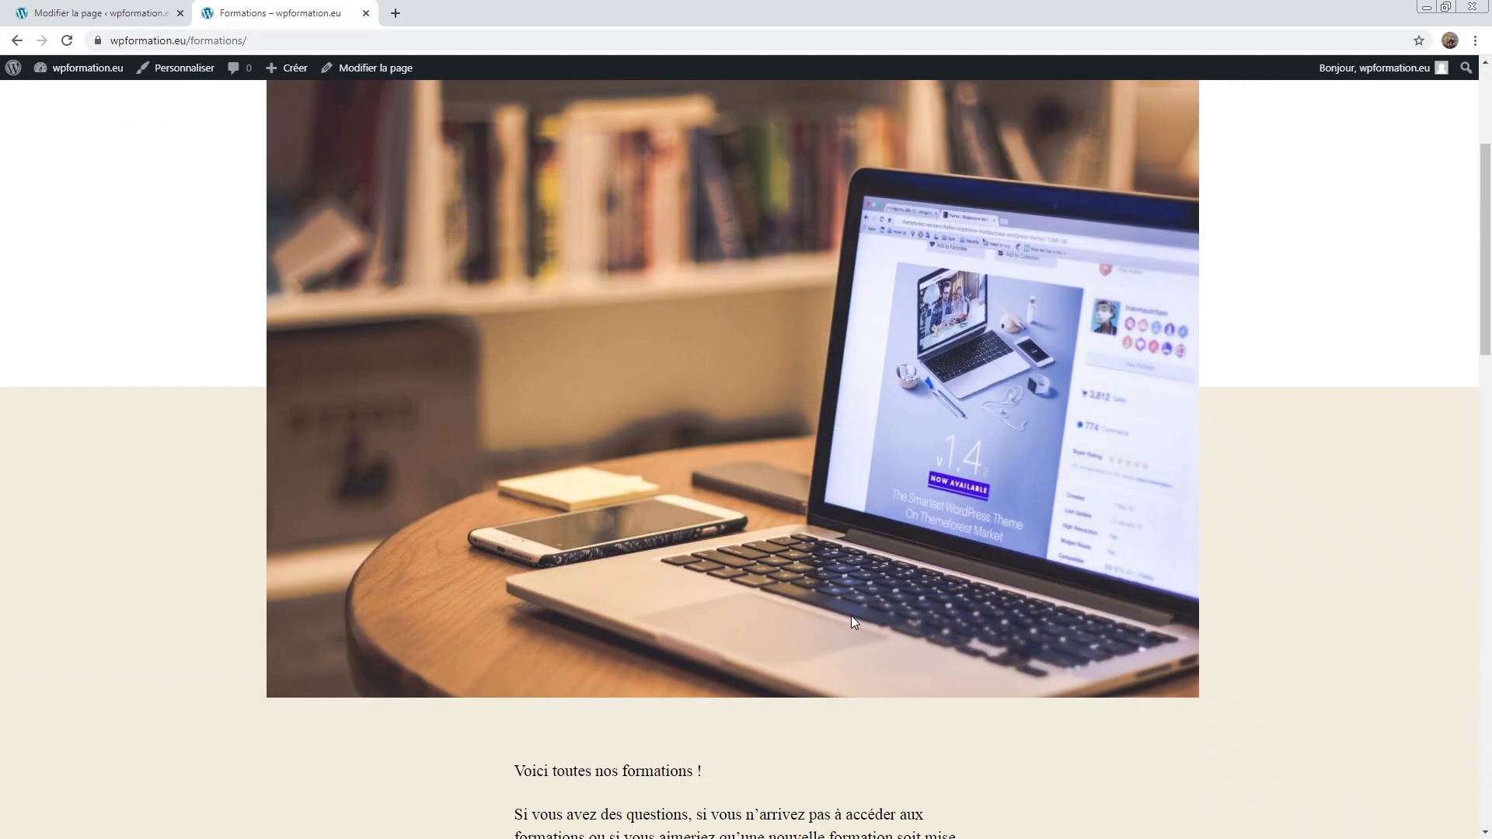
scroll(859, 449, "up", 4)
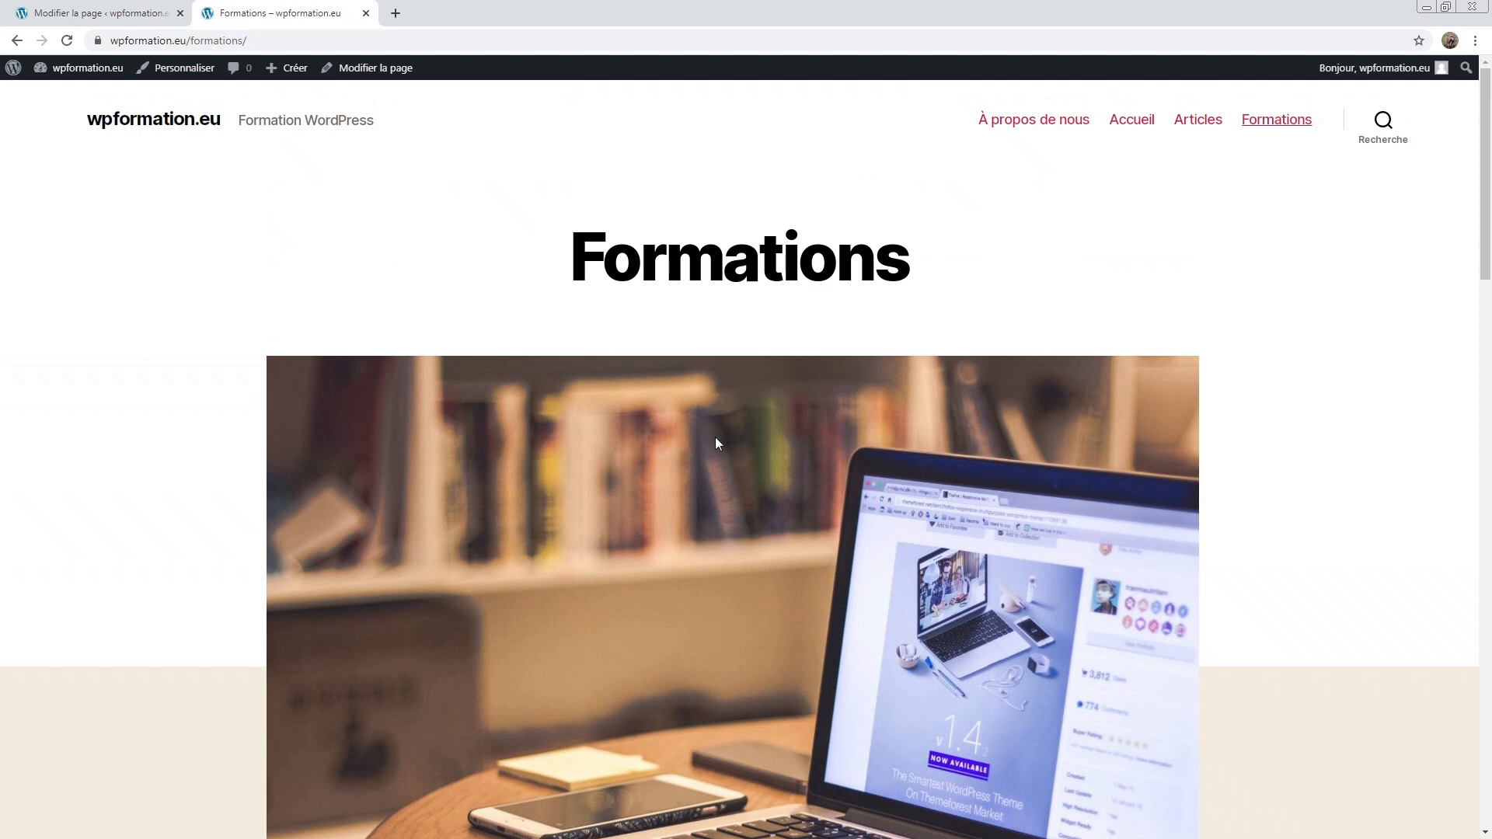
scroll(717, 427, "down", 2)
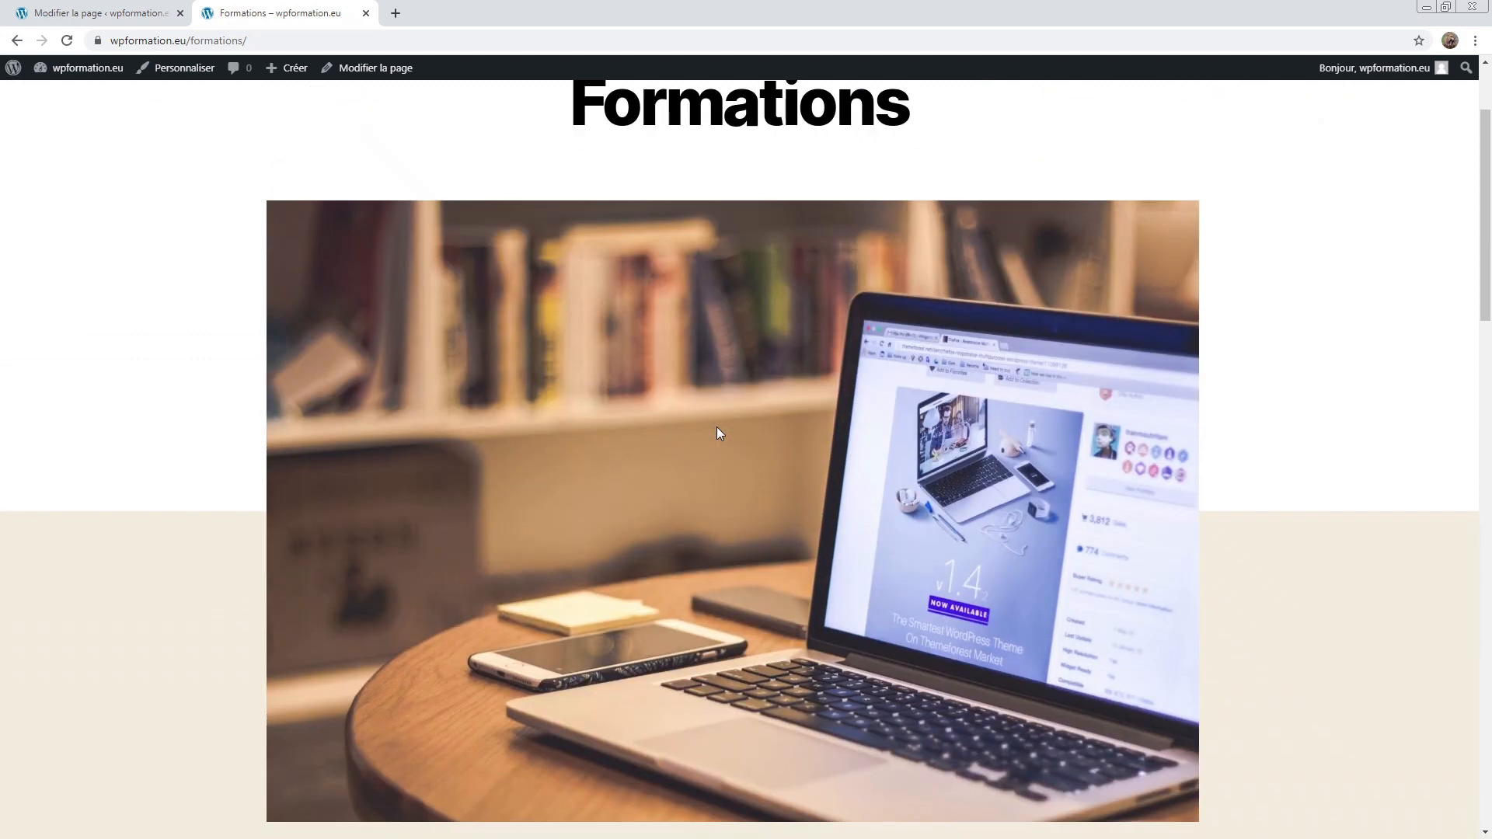
scroll(718, 427, "up", 2)
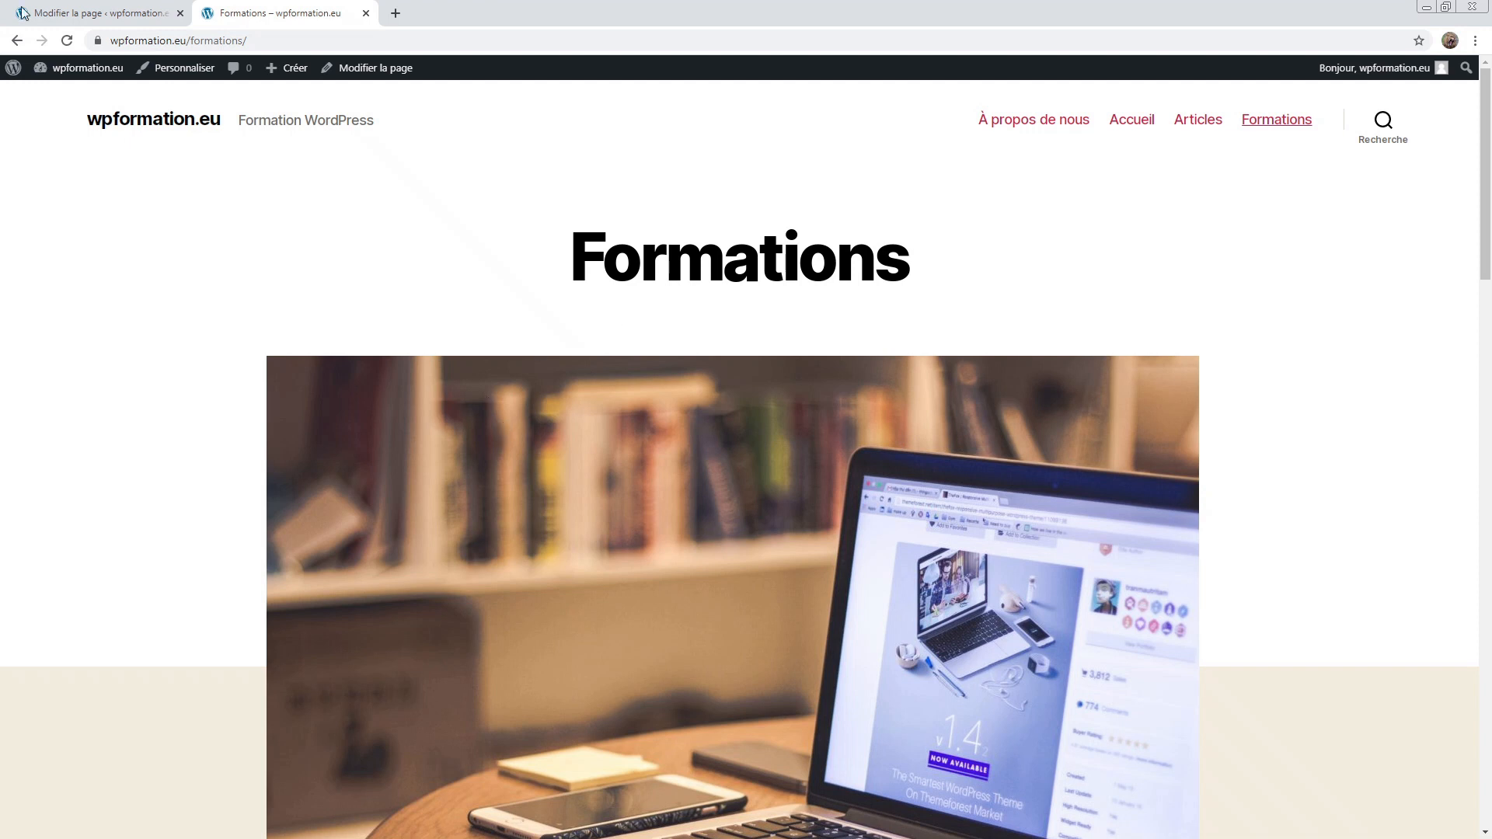
left_click(111, 11)
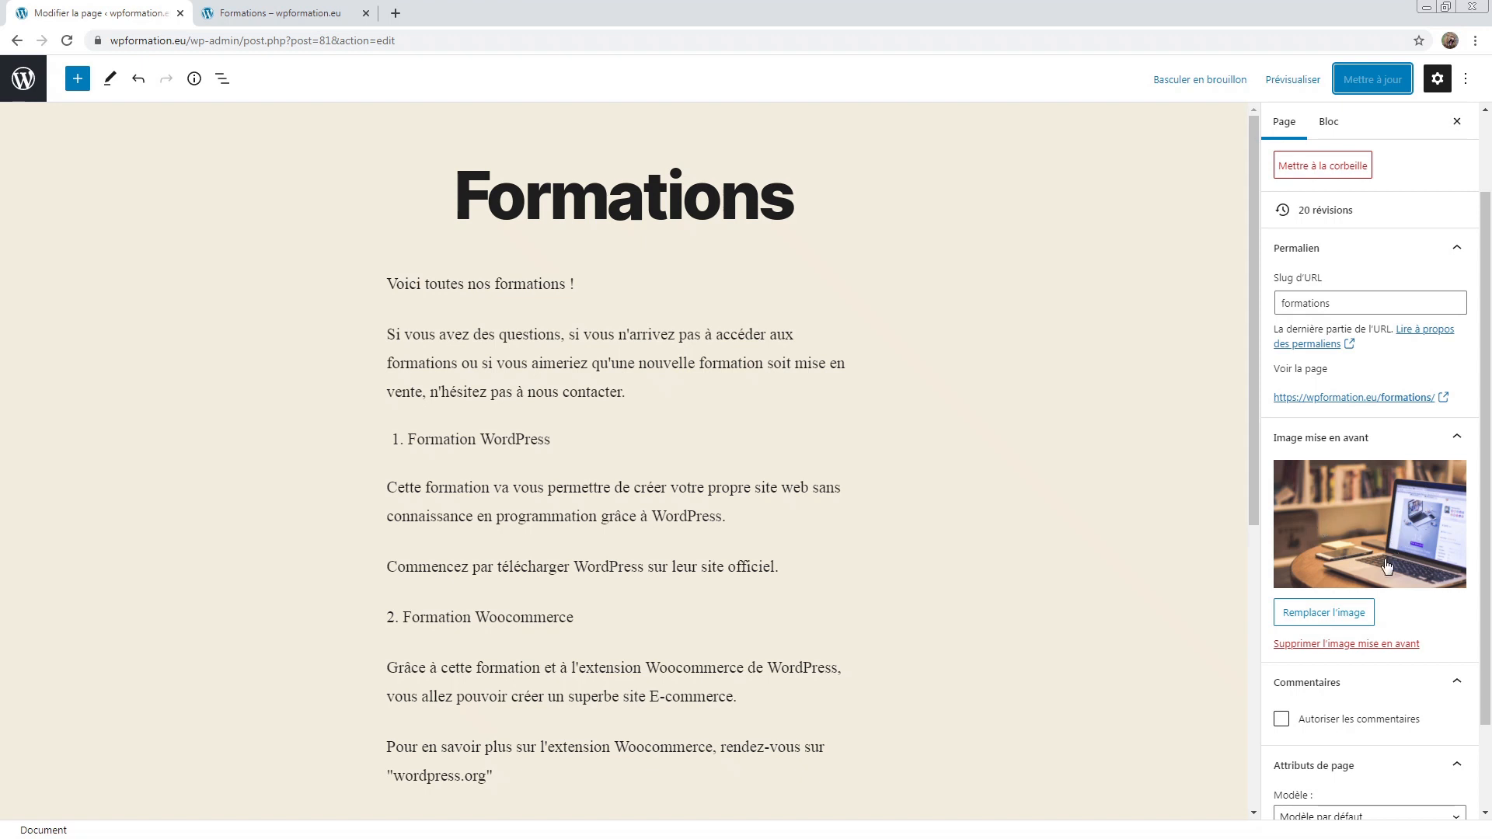
Step: Keep the featured image and save Formations with the Modèle avec bannière template
left_click(1324, 612)
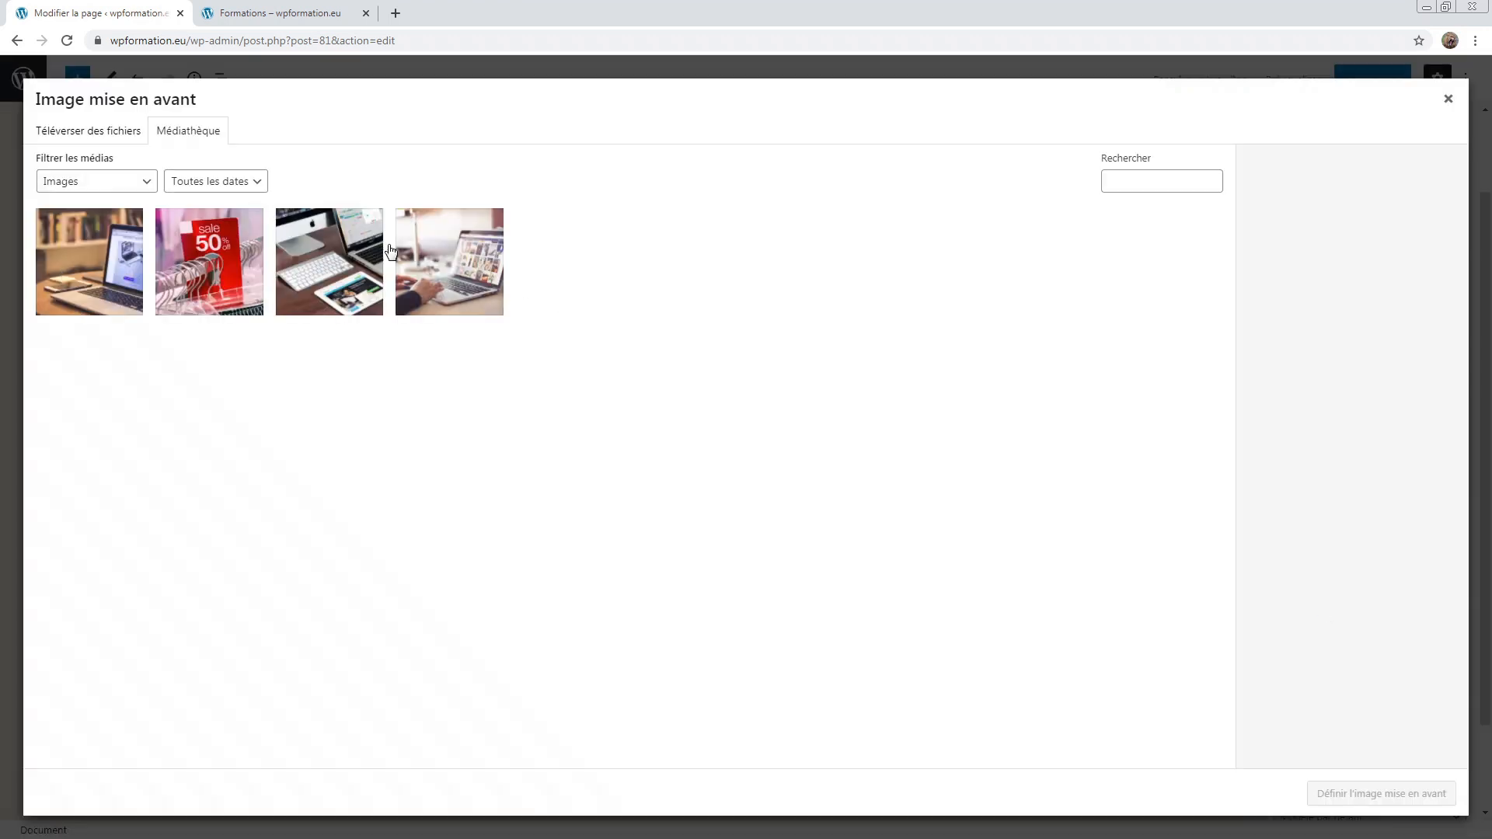
left_click(1449, 104)
scroll(1418, 439, "down", 1)
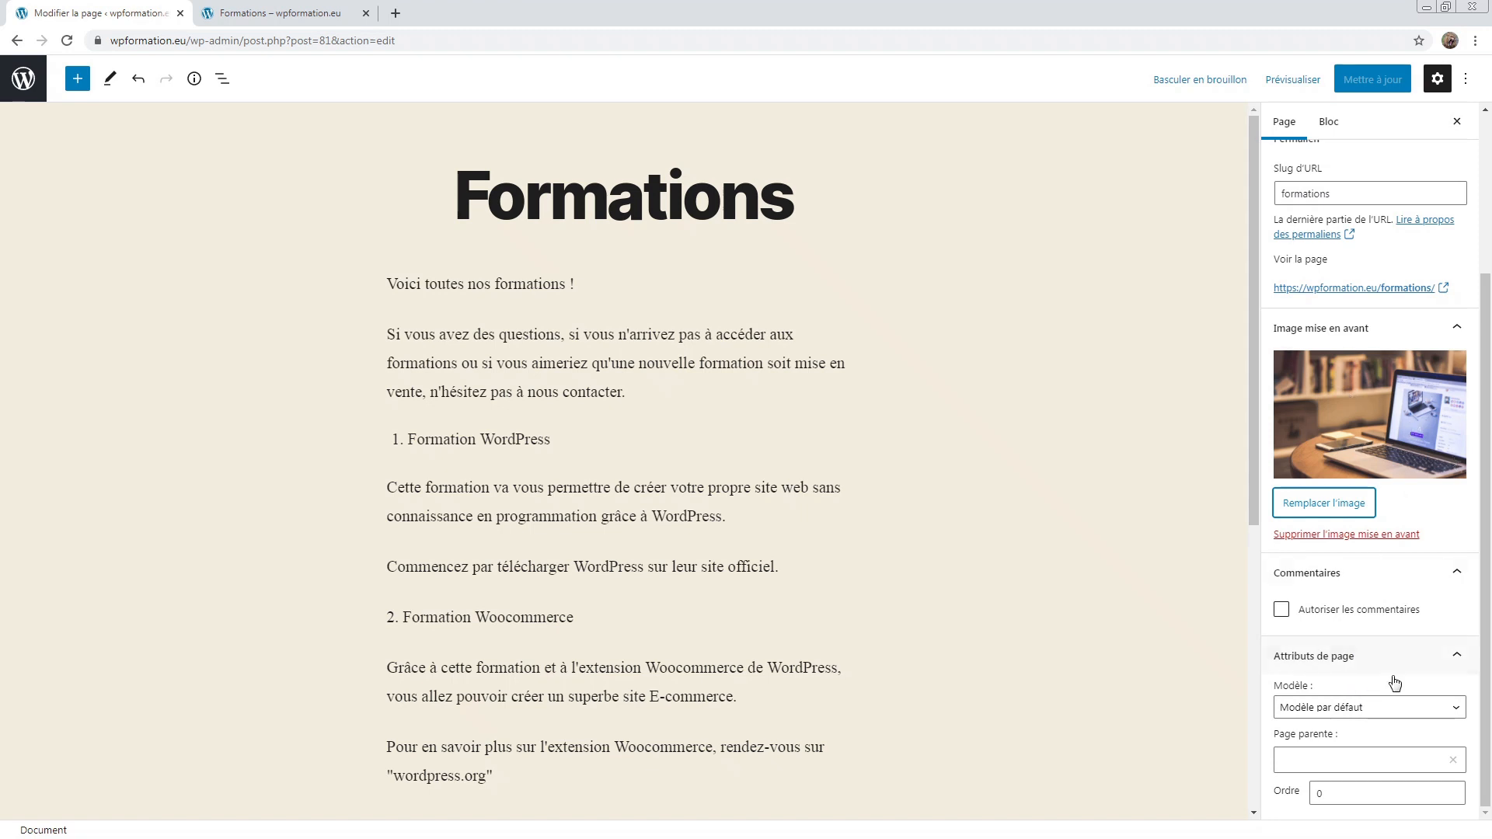
left_click(1380, 708)
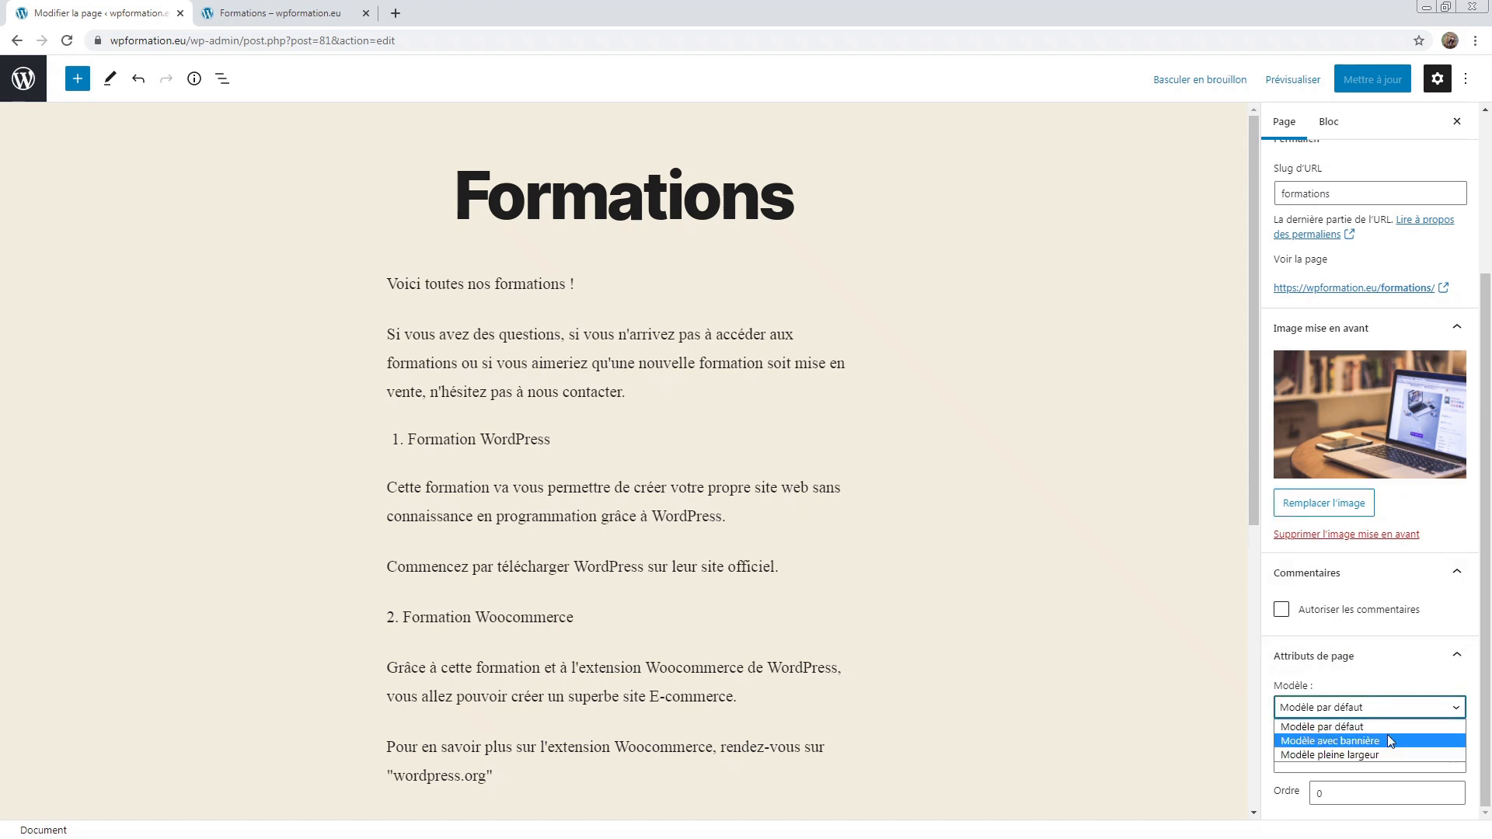
left_click(1361, 742)
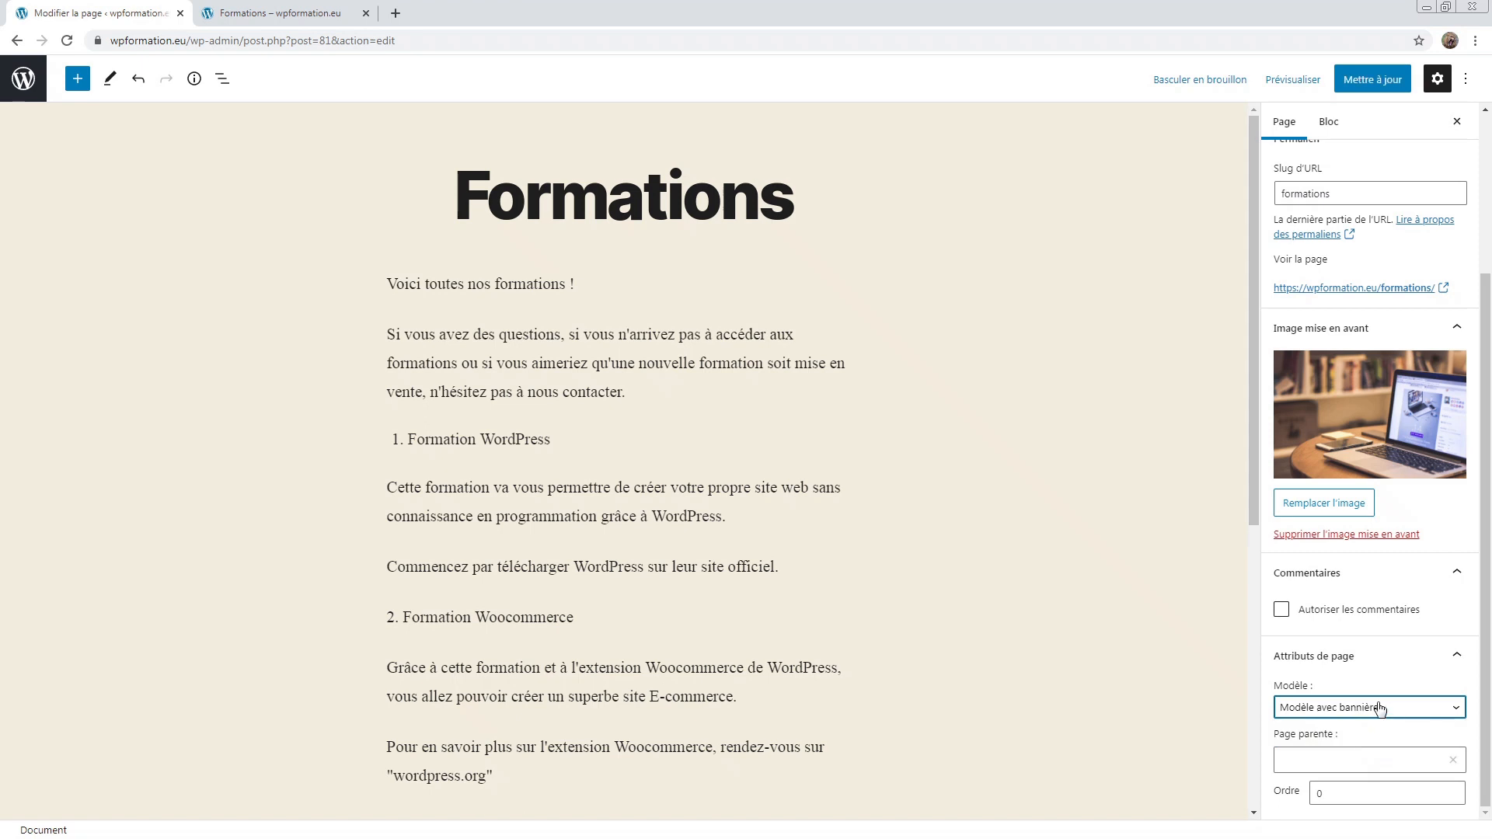
left_click(1373, 82)
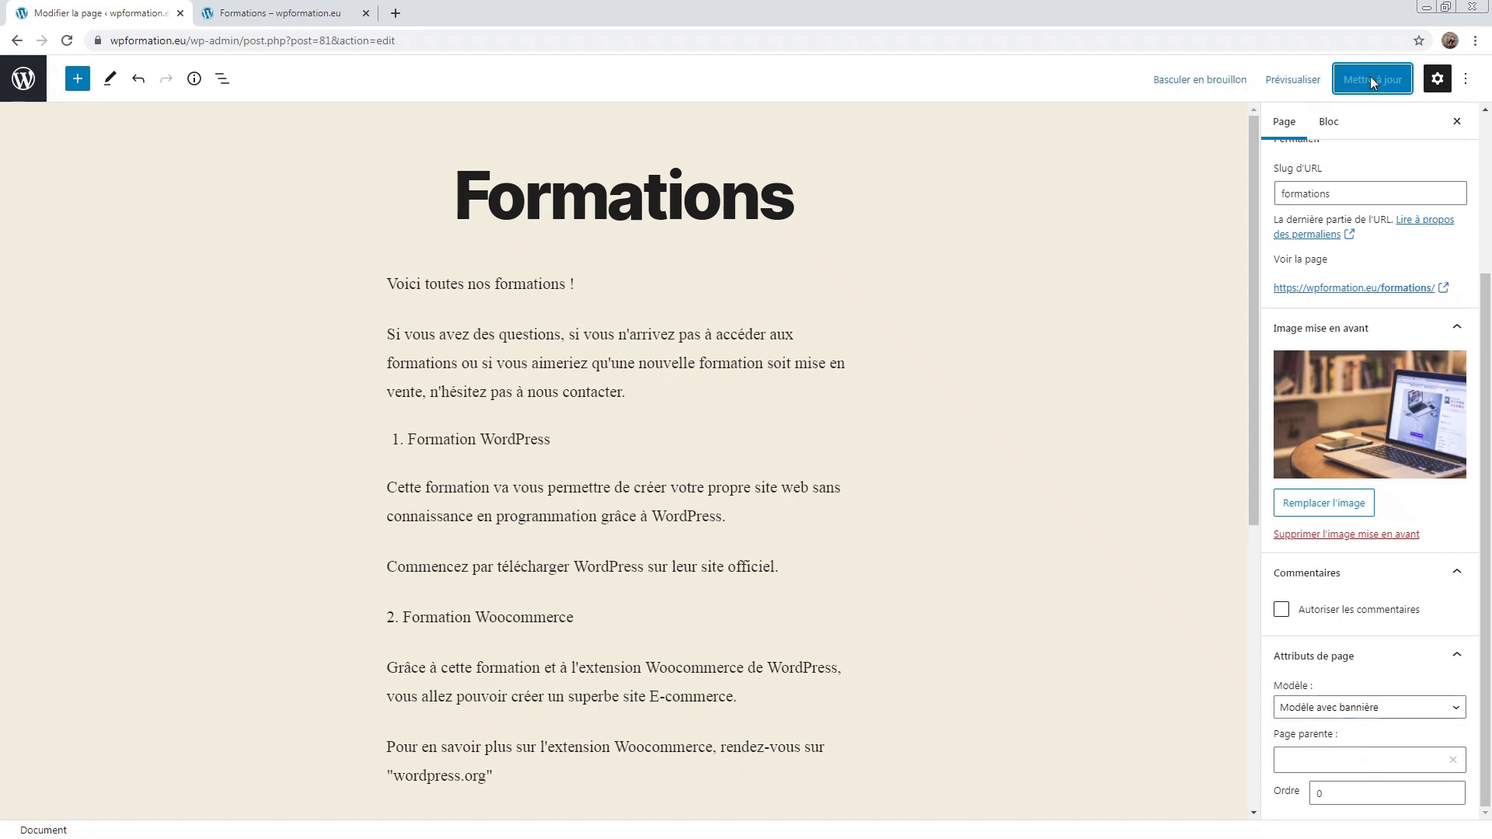
Step: Reload the public Formations page and scroll through its tinted laptop-photo banner
left_click(273, 13)
left_click(68, 37)
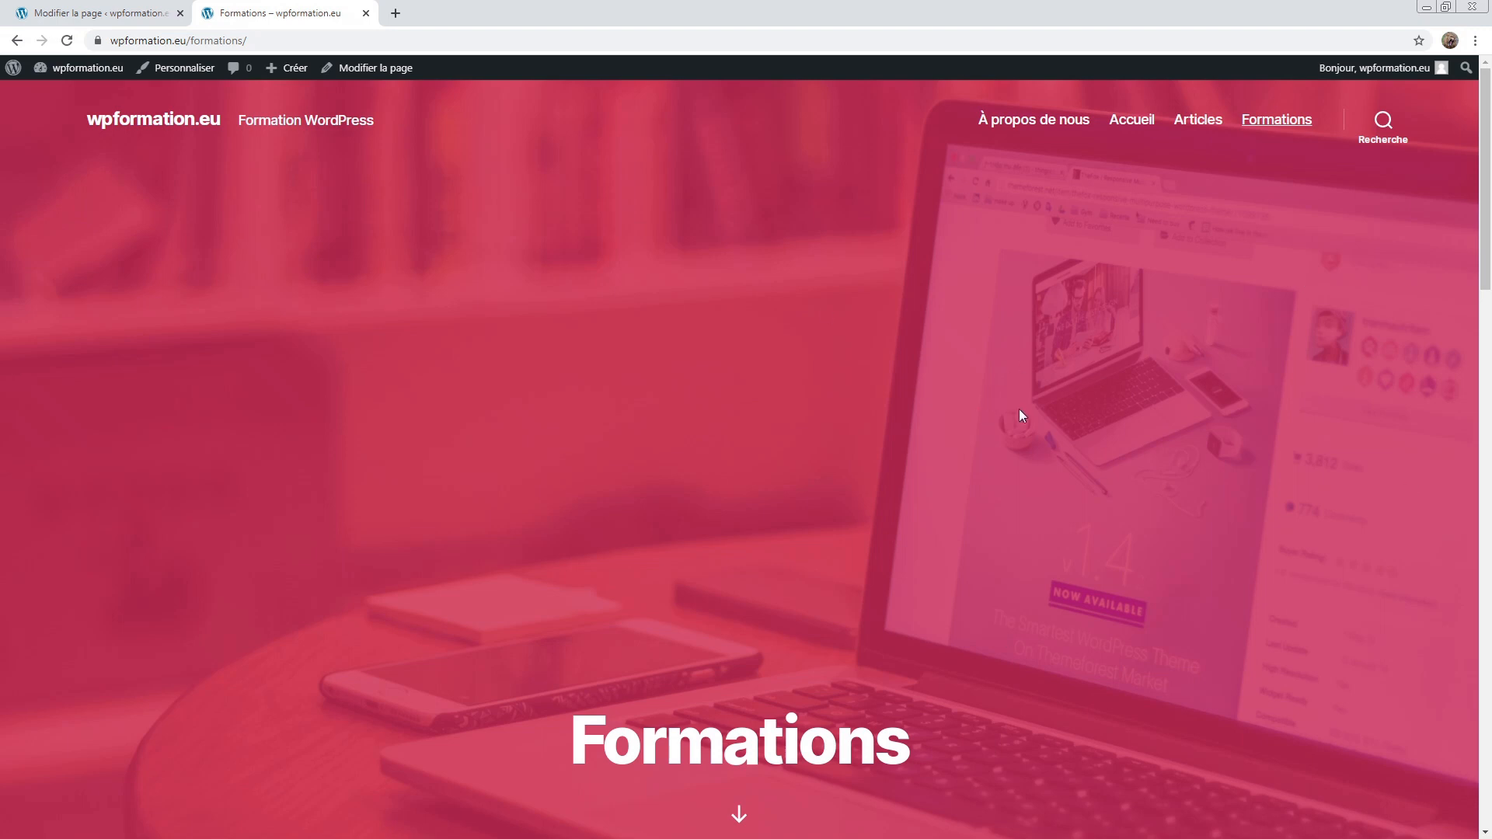
scroll(862, 508, "down", 5)
scroll(861, 506, "up", 8)
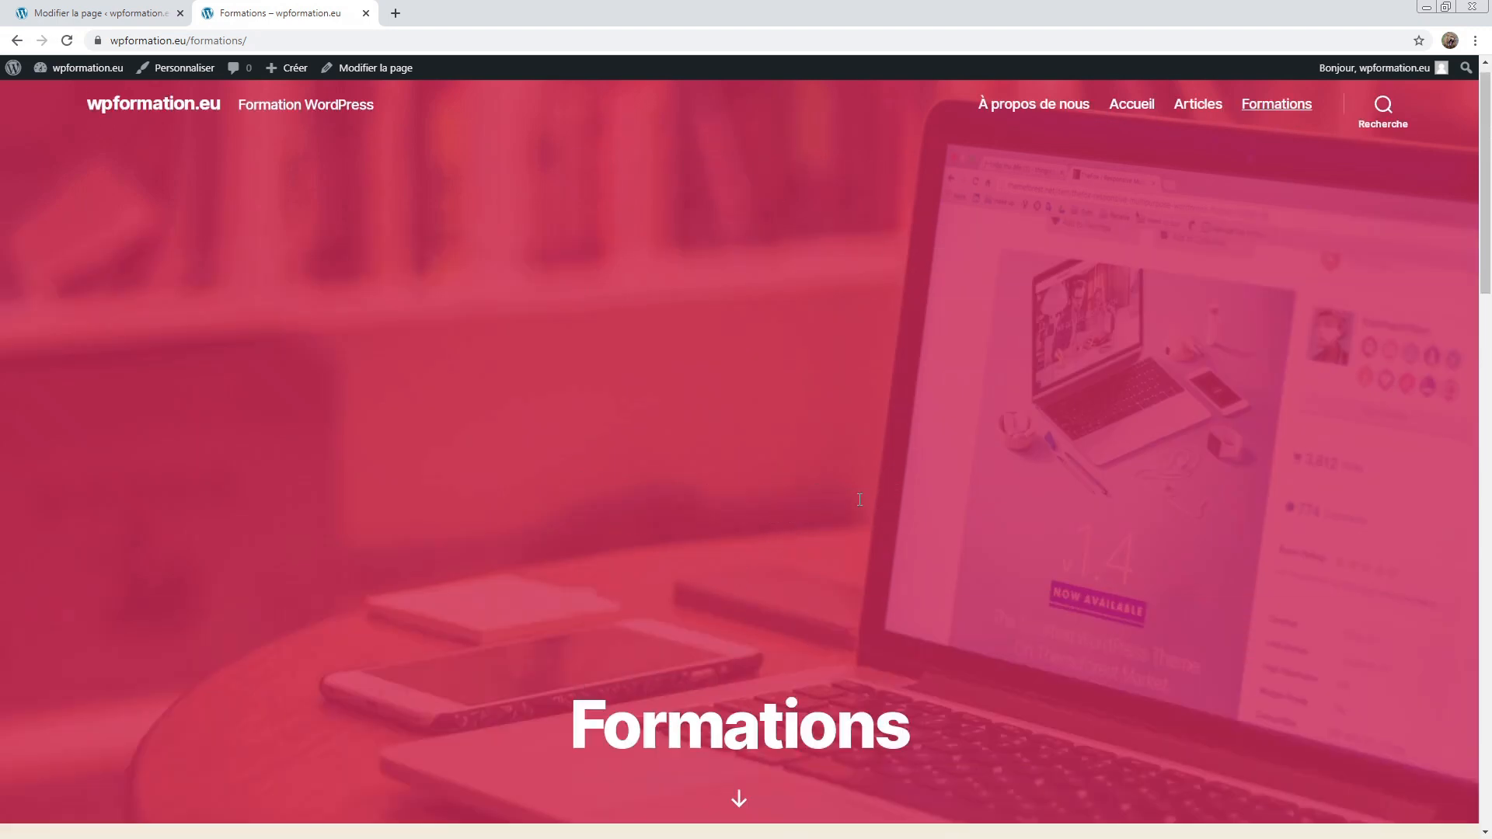
scroll(859, 505, "down", 9)
scroll(861, 504, "up", 9)
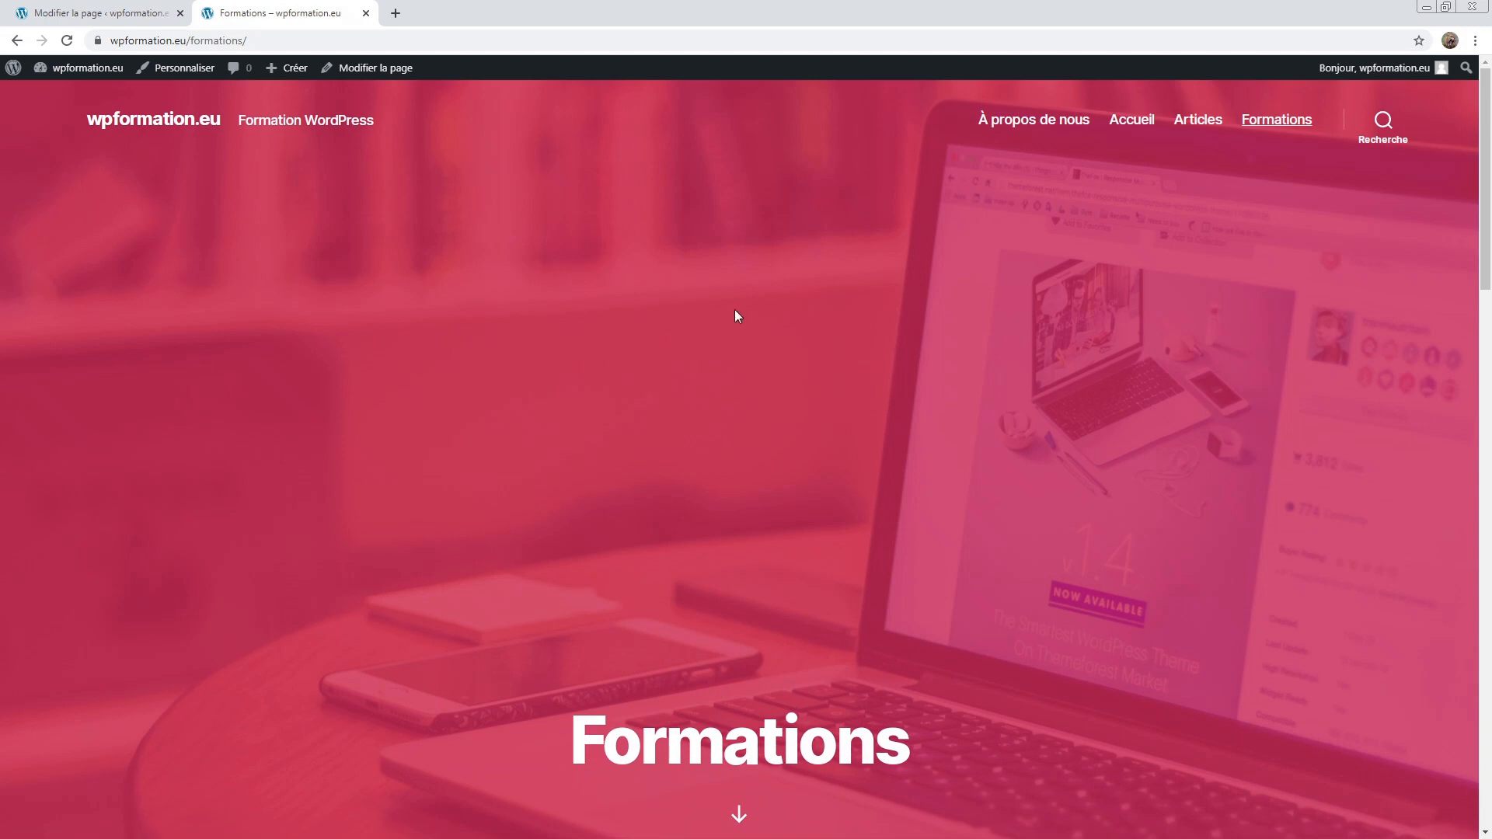
Step: Switch Formations back to Modèle par défaut, remove its featured image, and save
left_click(119, 7)
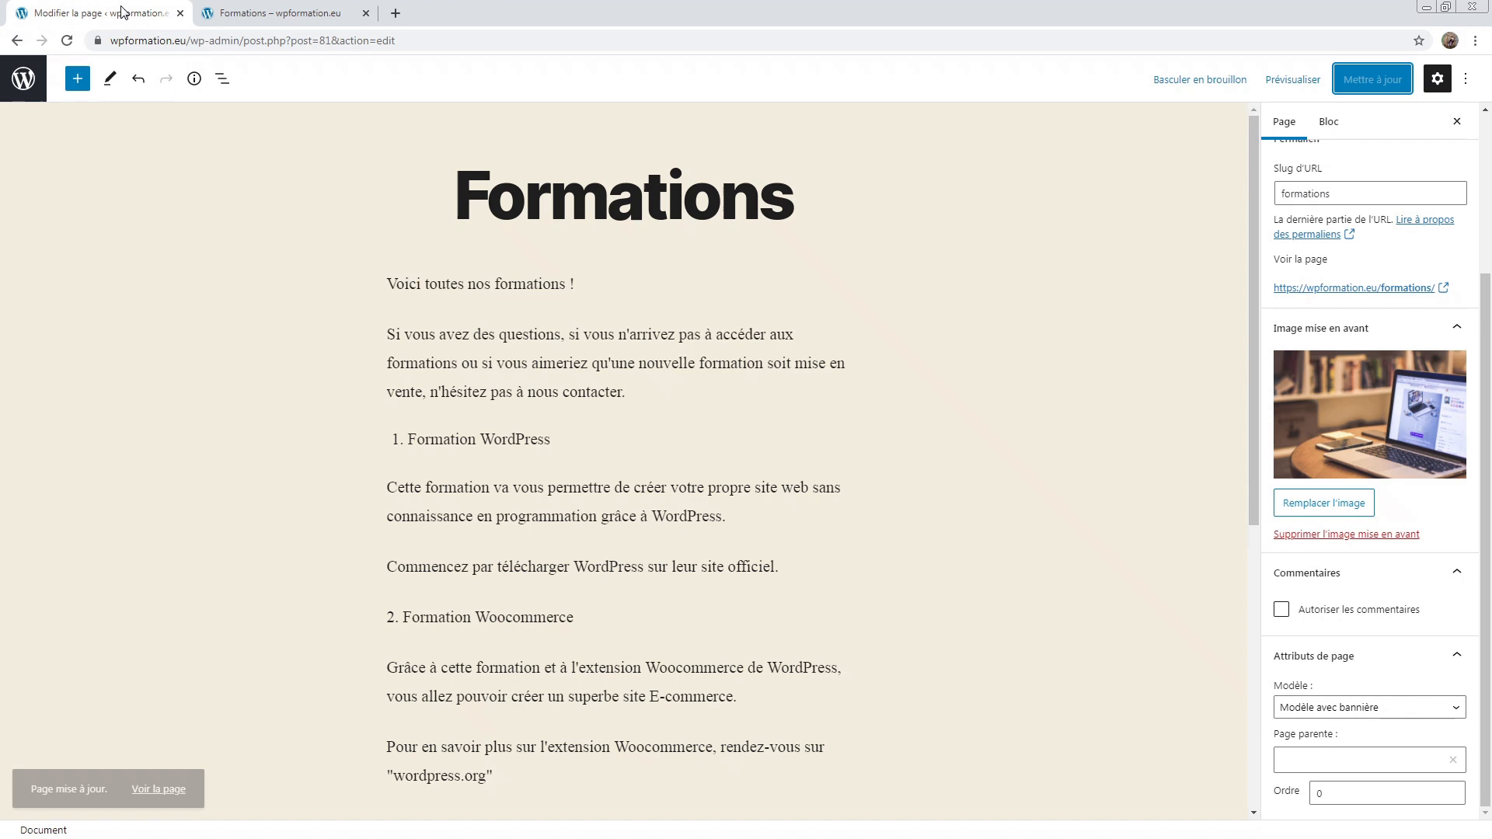
left_click(1319, 706)
left_click(1349, 732)
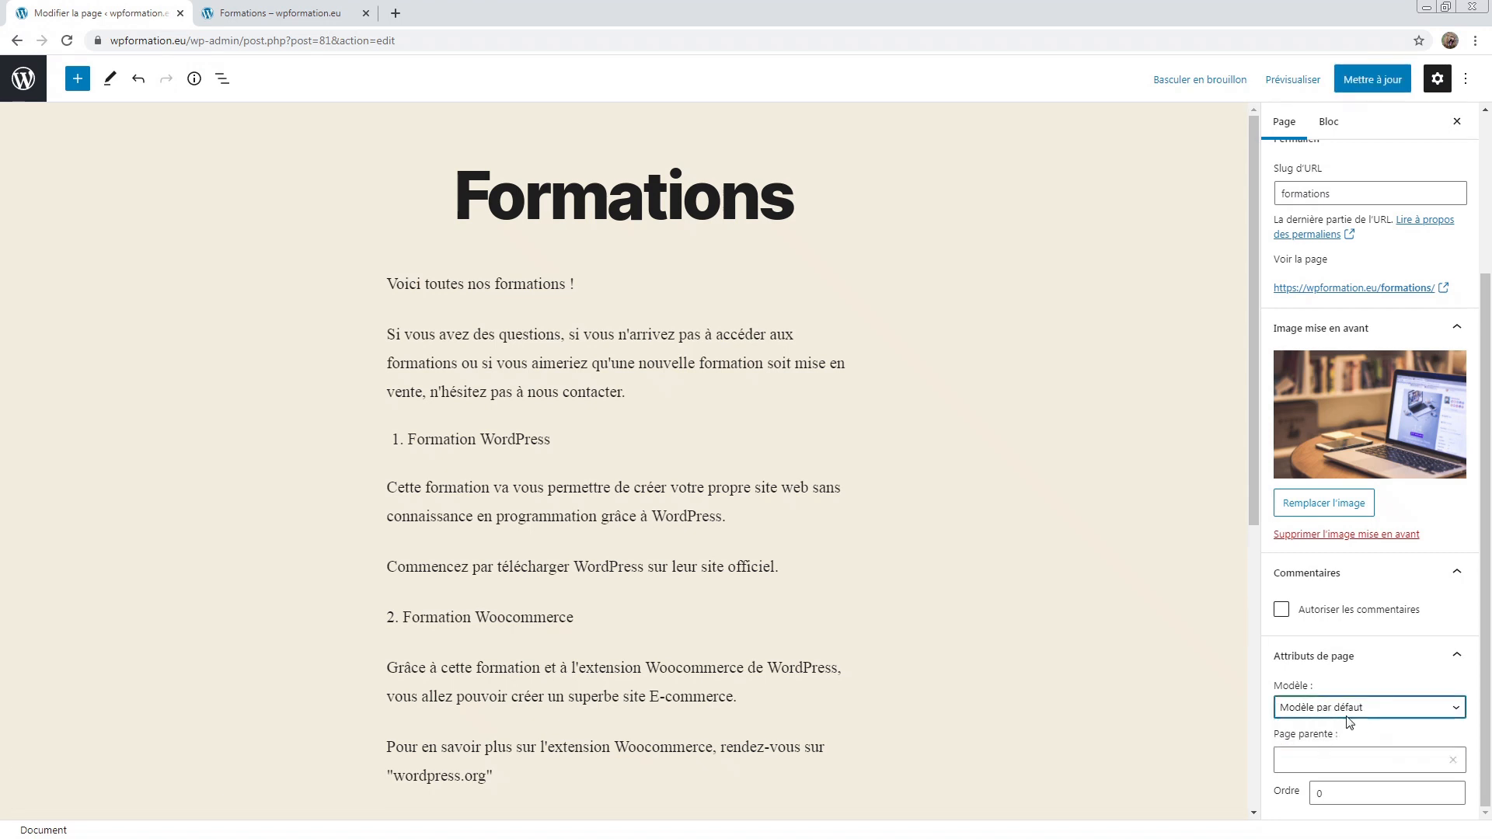
left_click(1332, 534)
scroll(1355, 632, "up", 1)
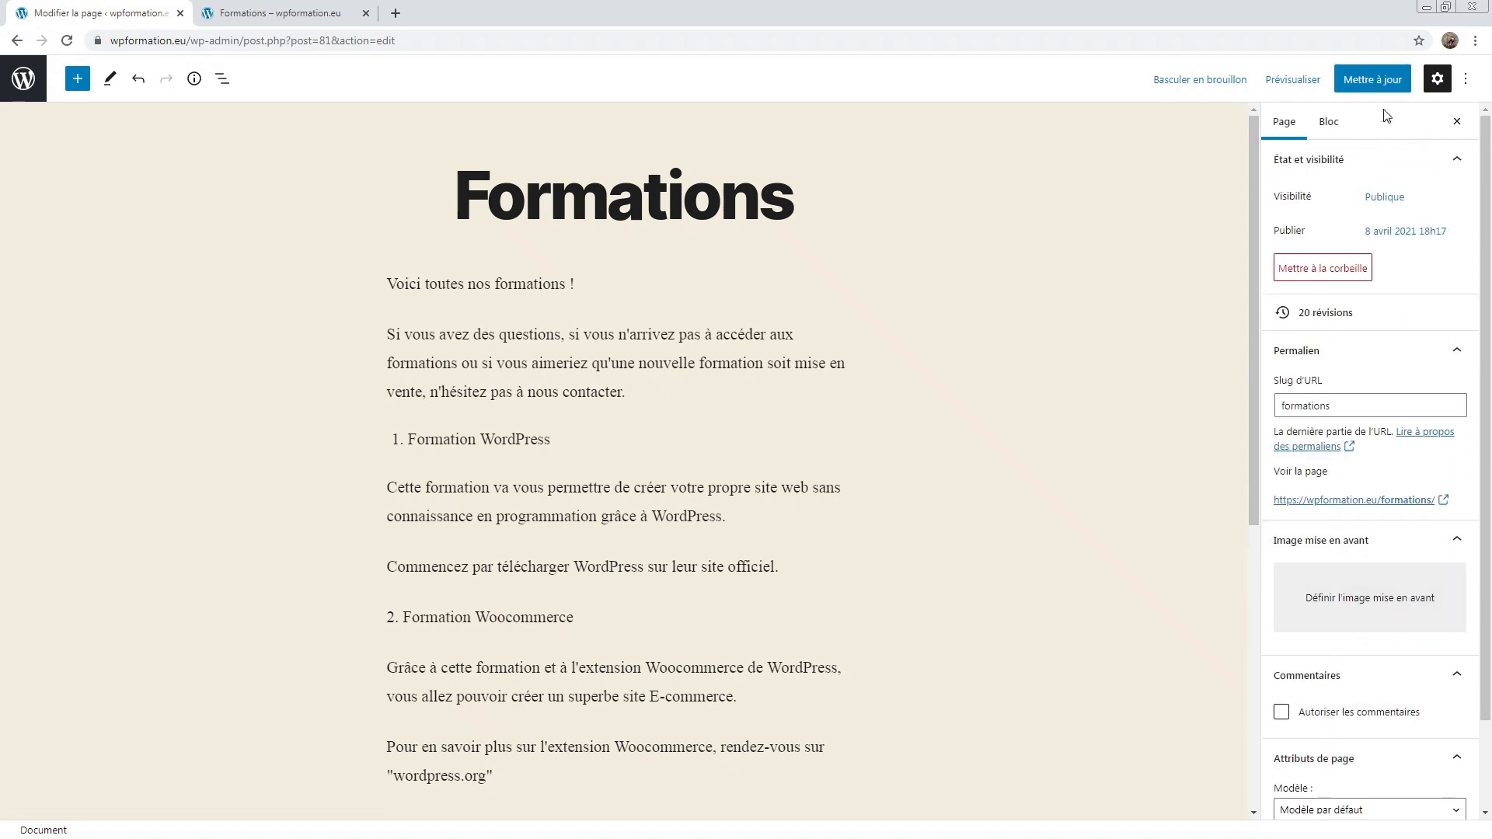
left_click(1373, 80)
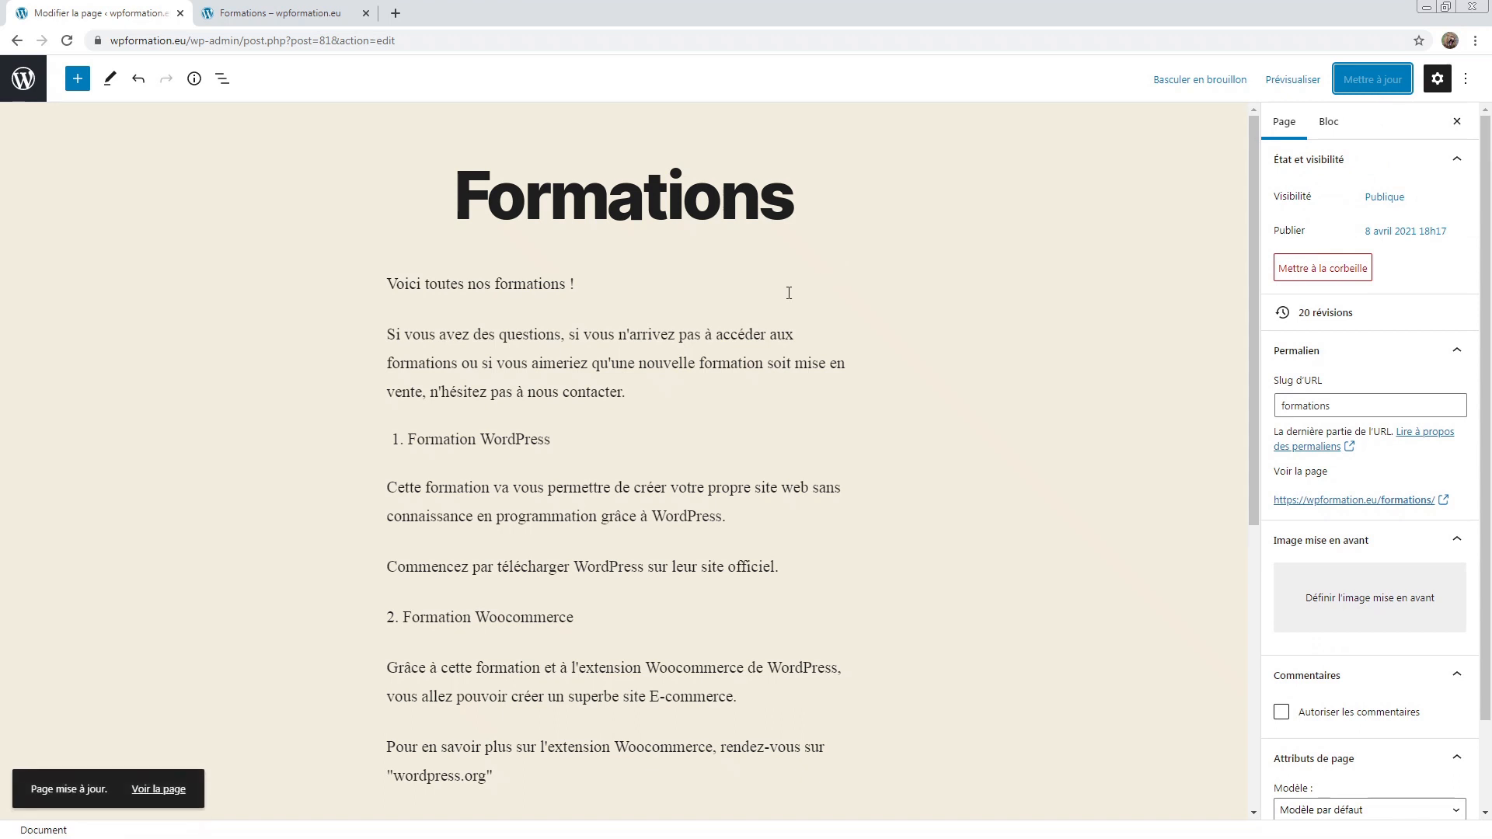
left_click(23, 78)
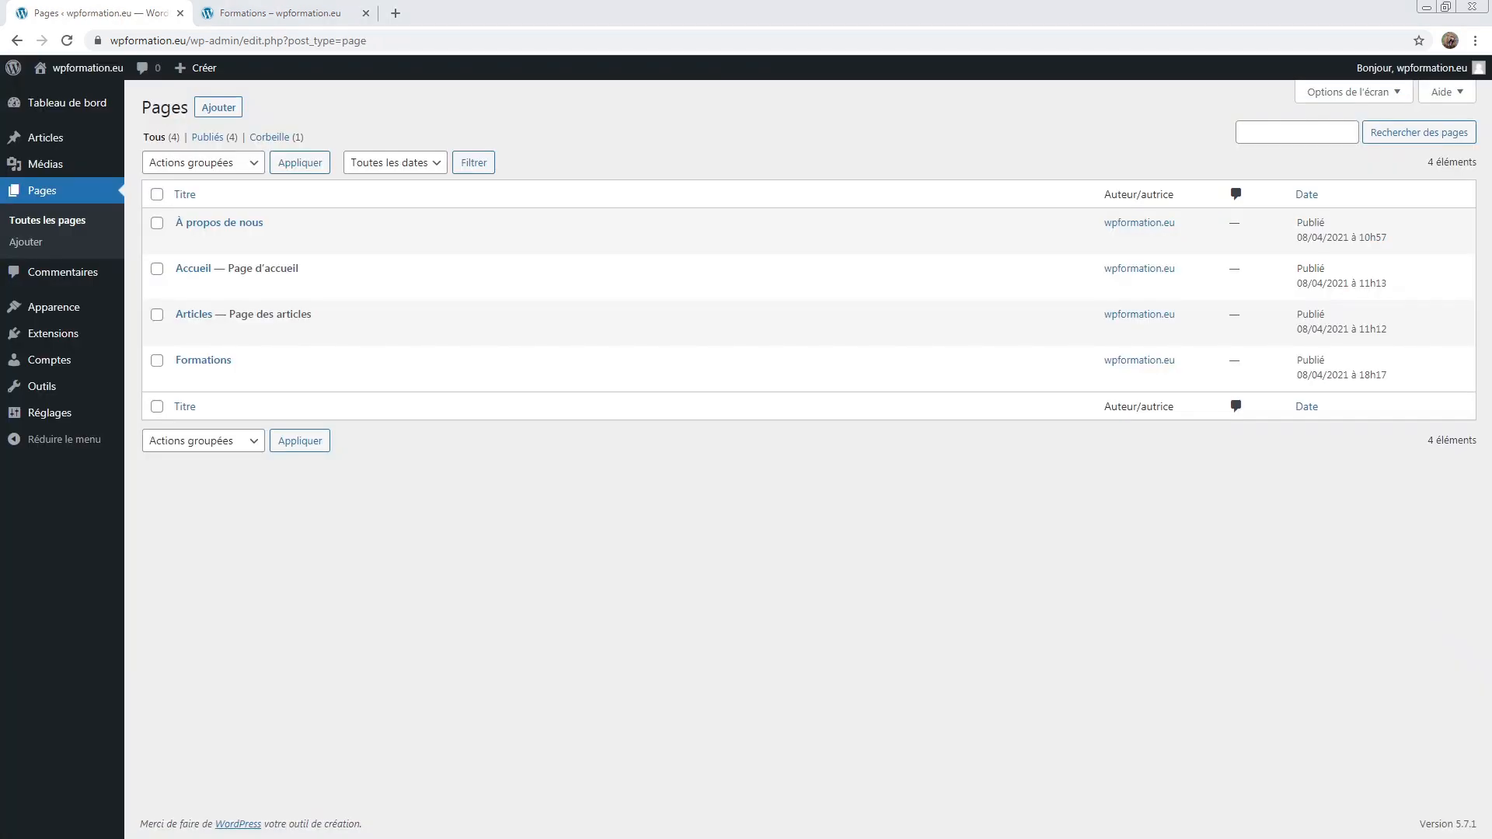
Step: Confirm the live Formations page has no featured image, then reopen Formations from Pages
left_click(78, 165)
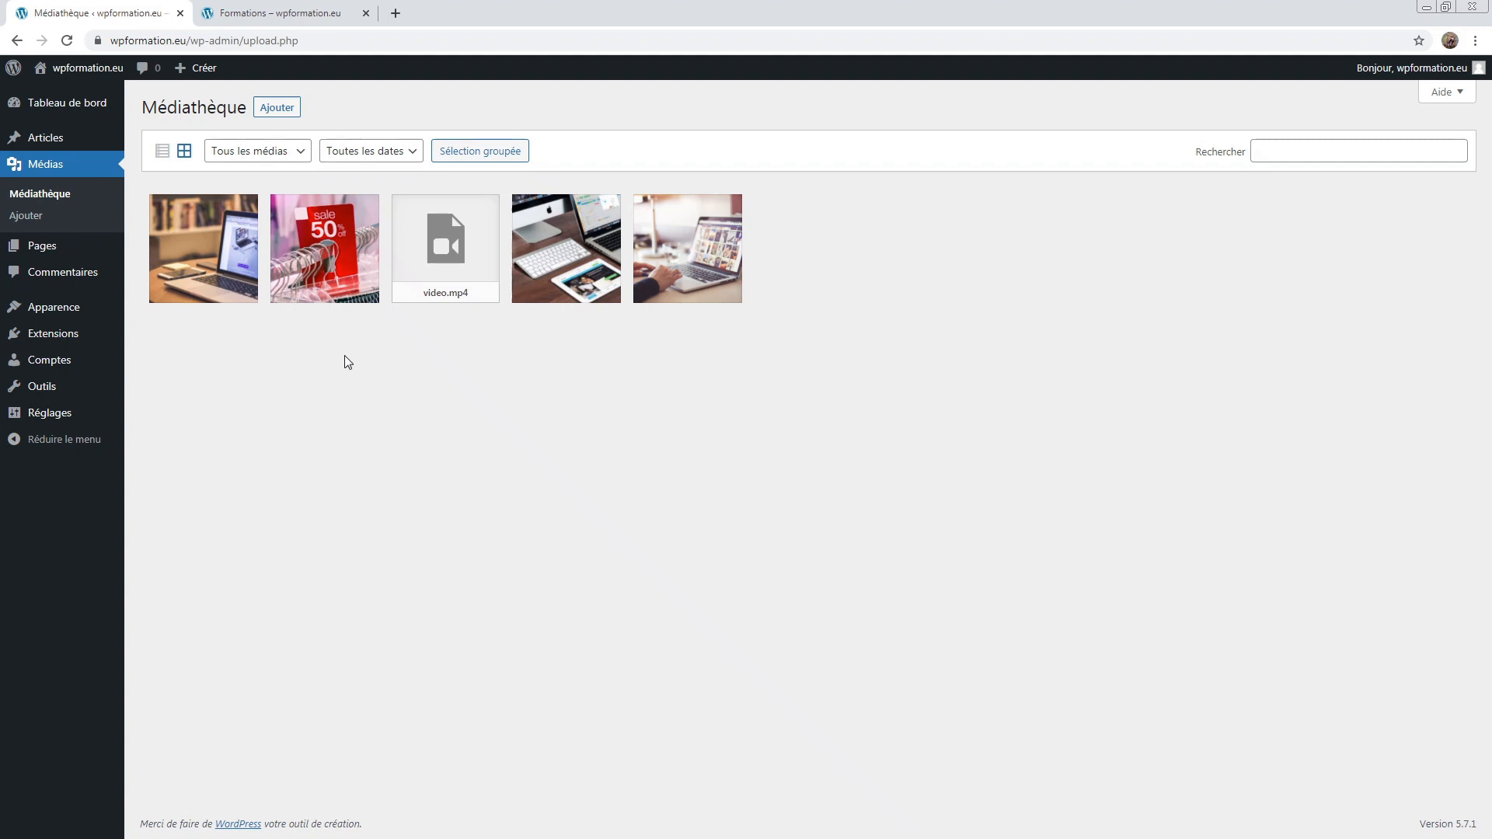
left_click(272, 12)
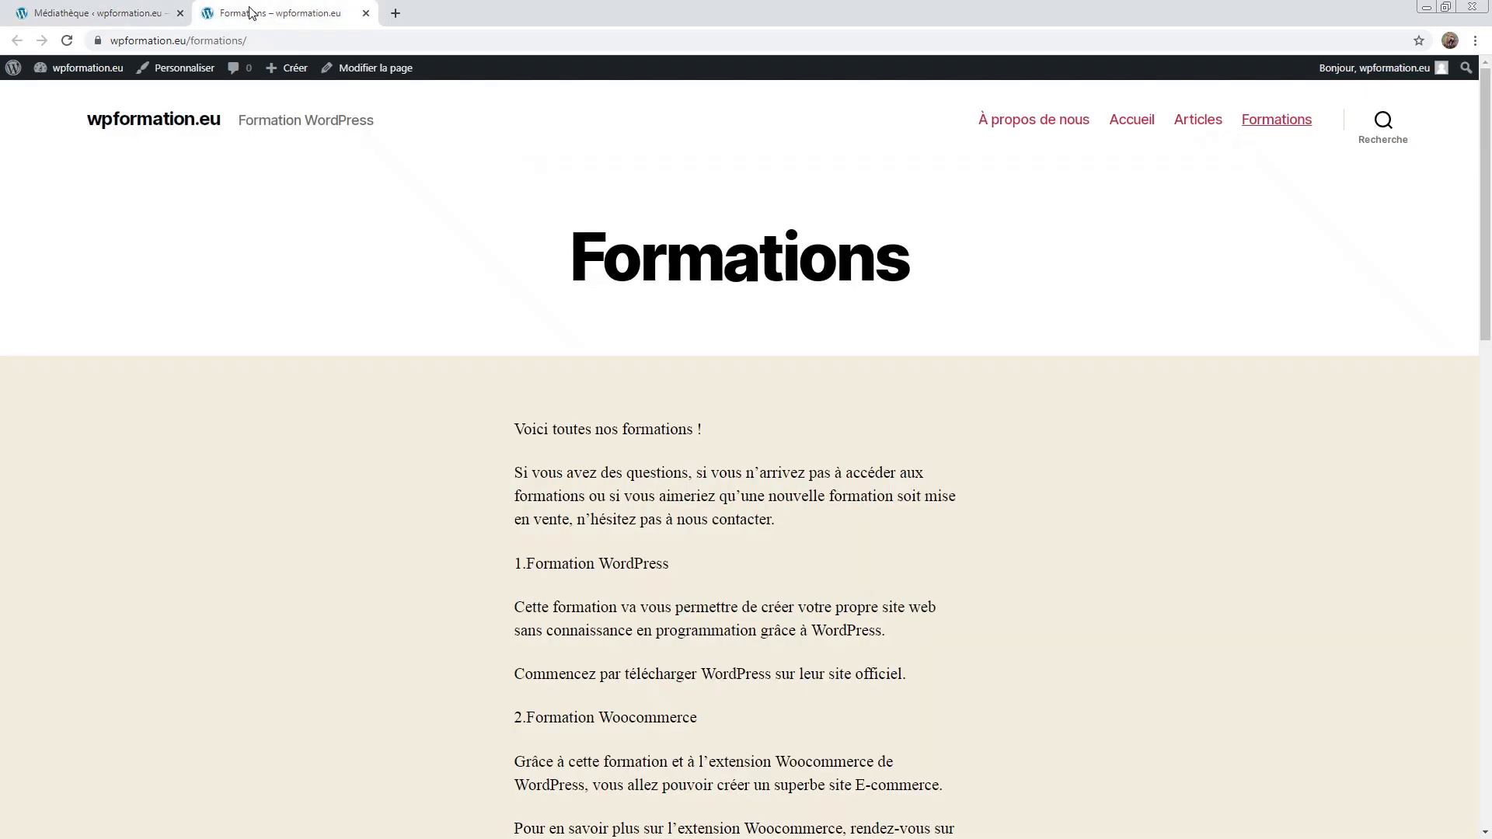
left_click_drag(476, 285, 998, 268)
left_click(998, 268)
left_click(122, 8)
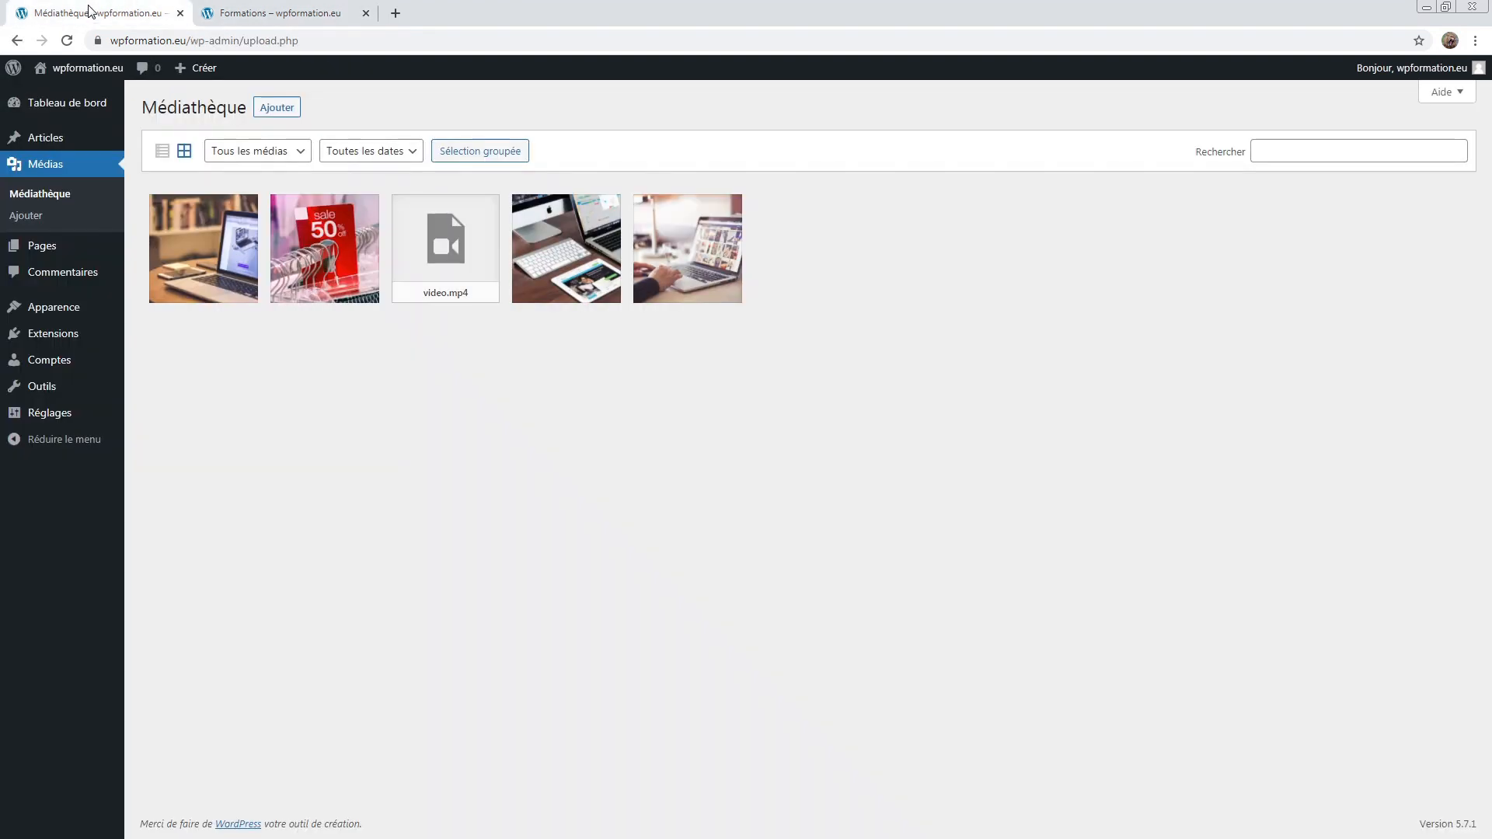
left_click(45, 247)
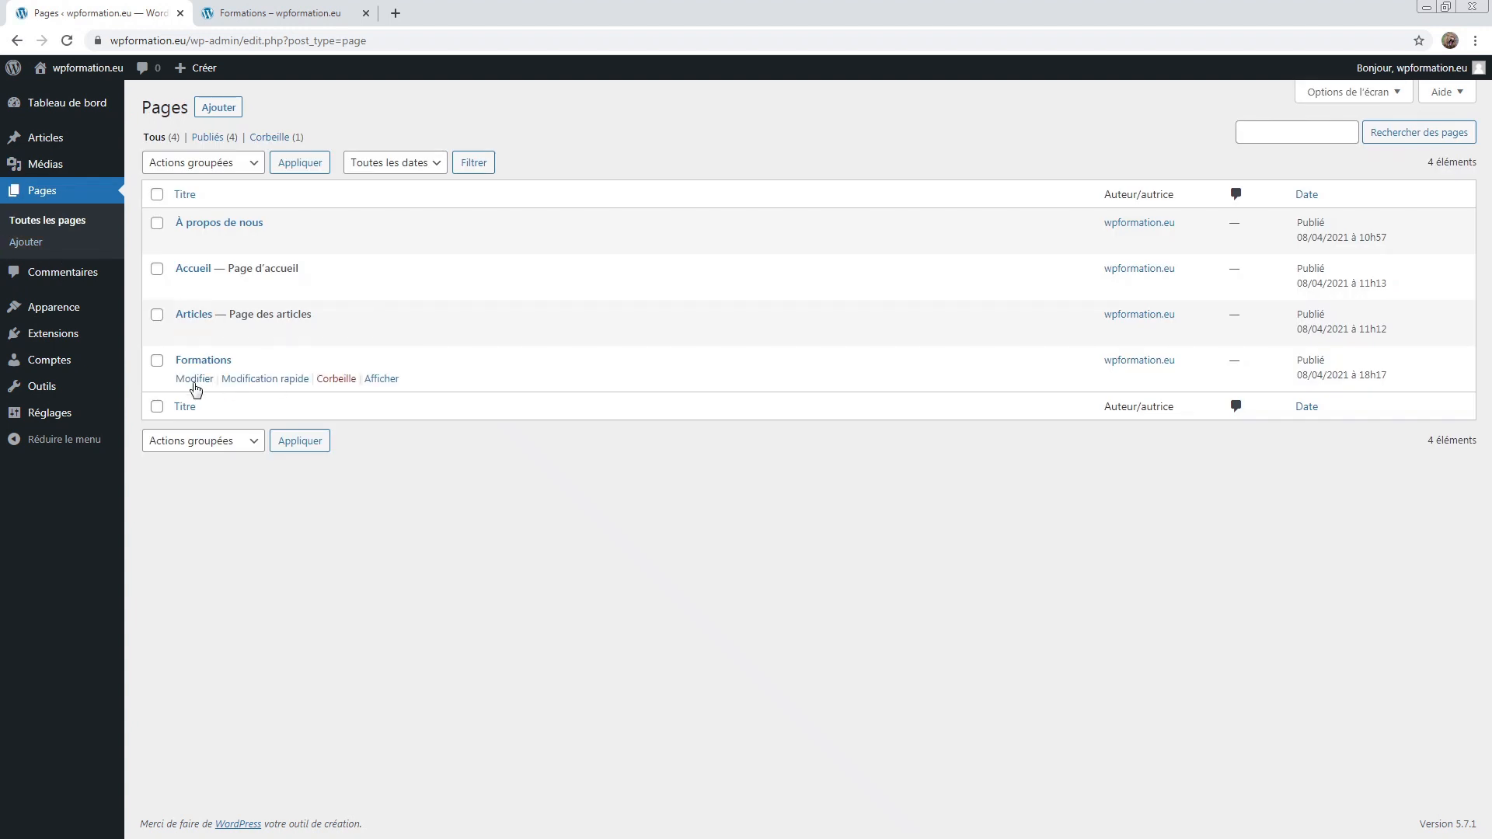
left_click(194, 380)
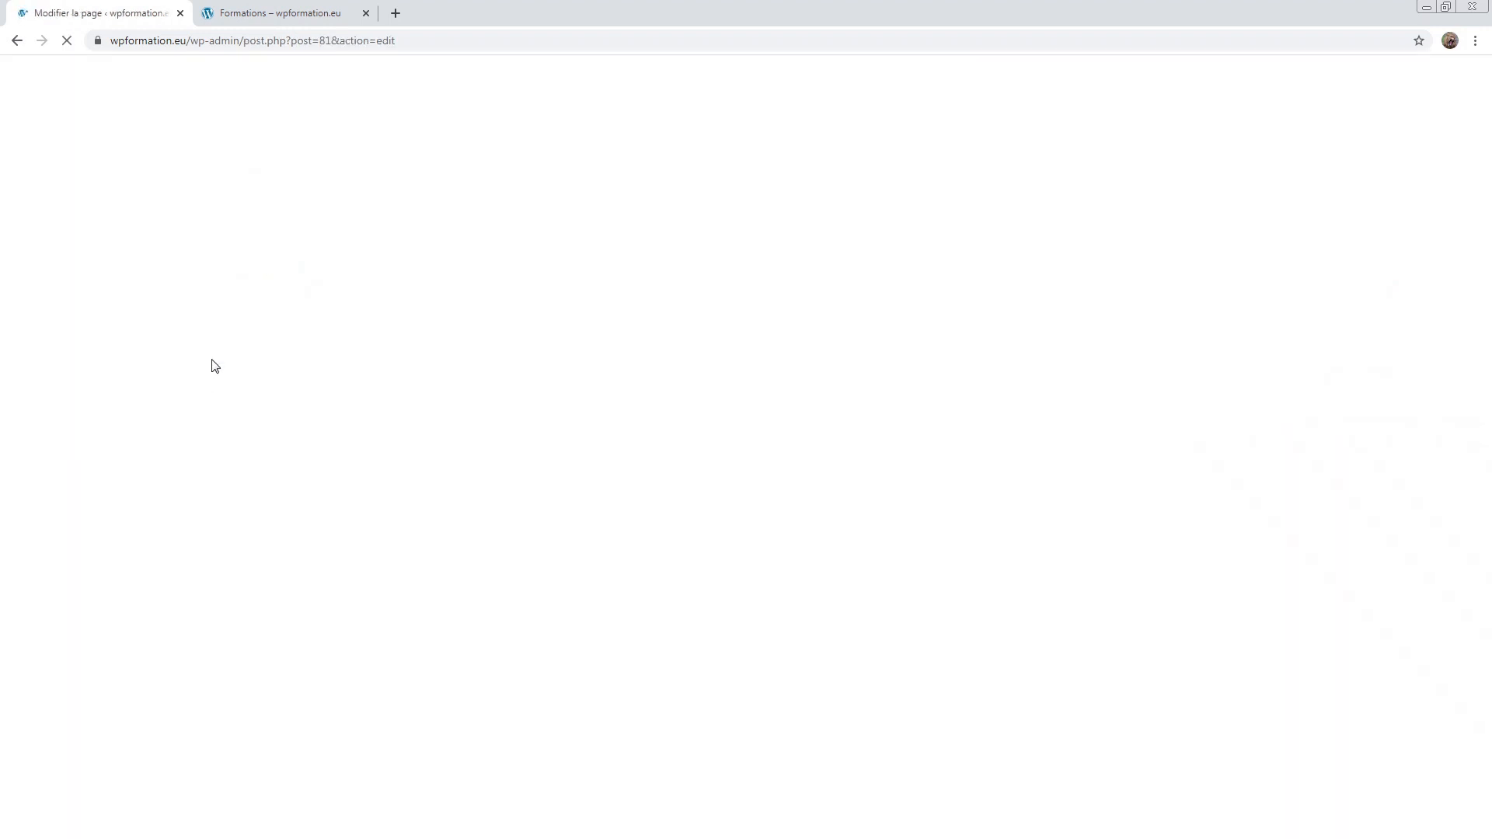
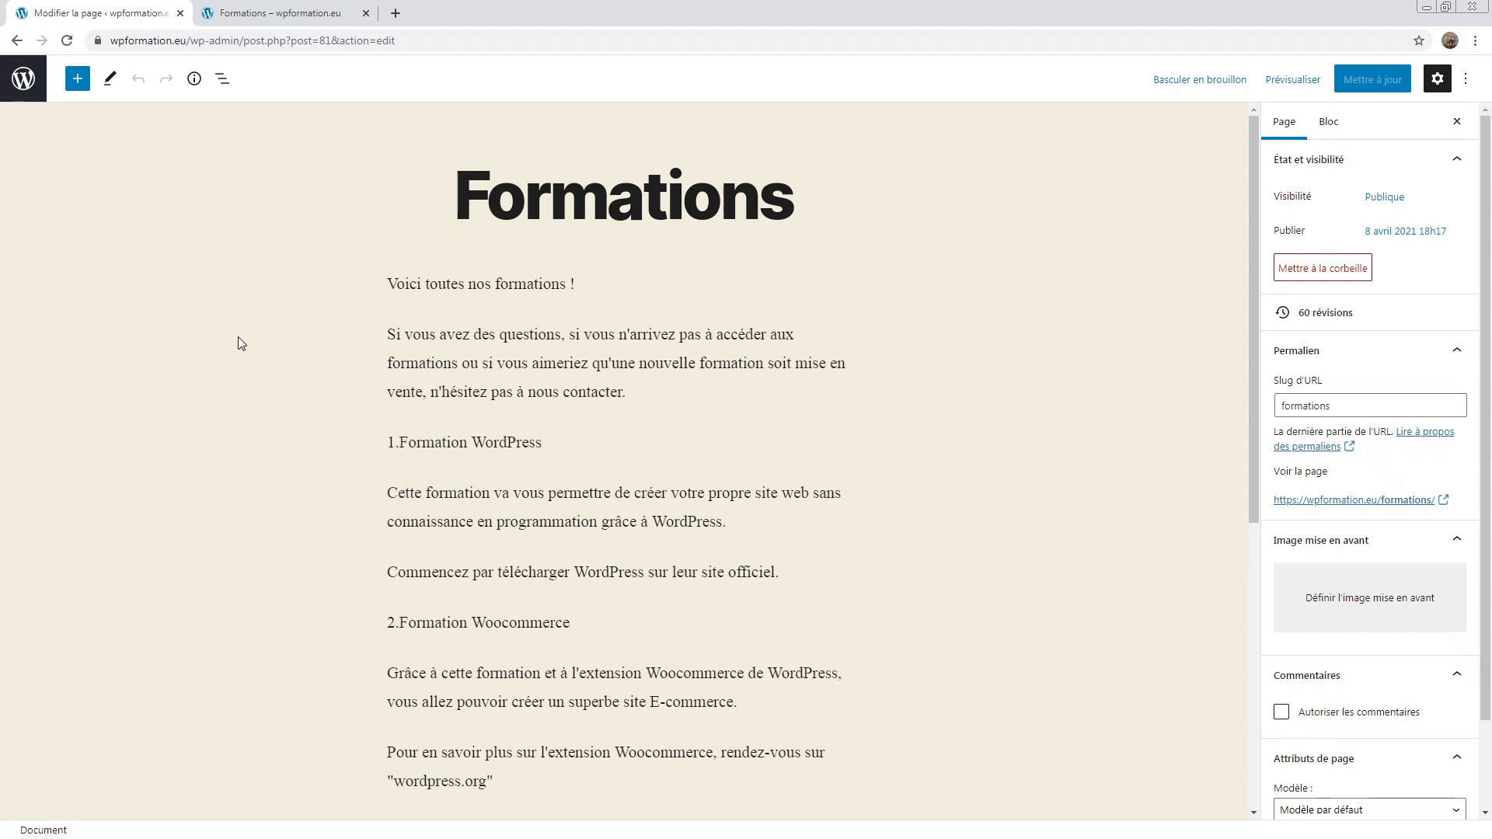
Step: Check the page's word and block counts, then jump to the last Gutenberg paragraph in List View
left_click(221, 79)
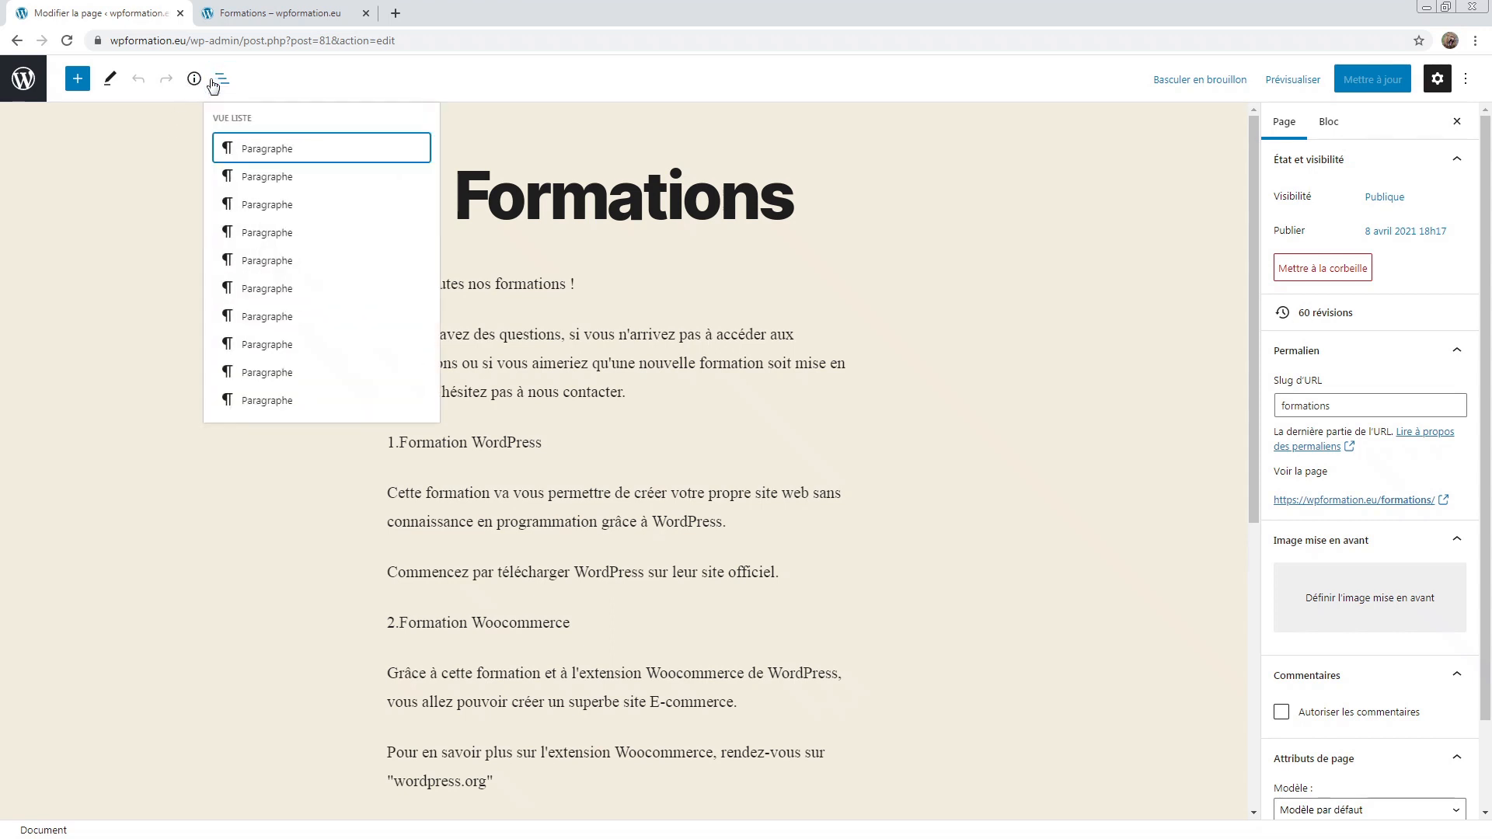
left_click(196, 80)
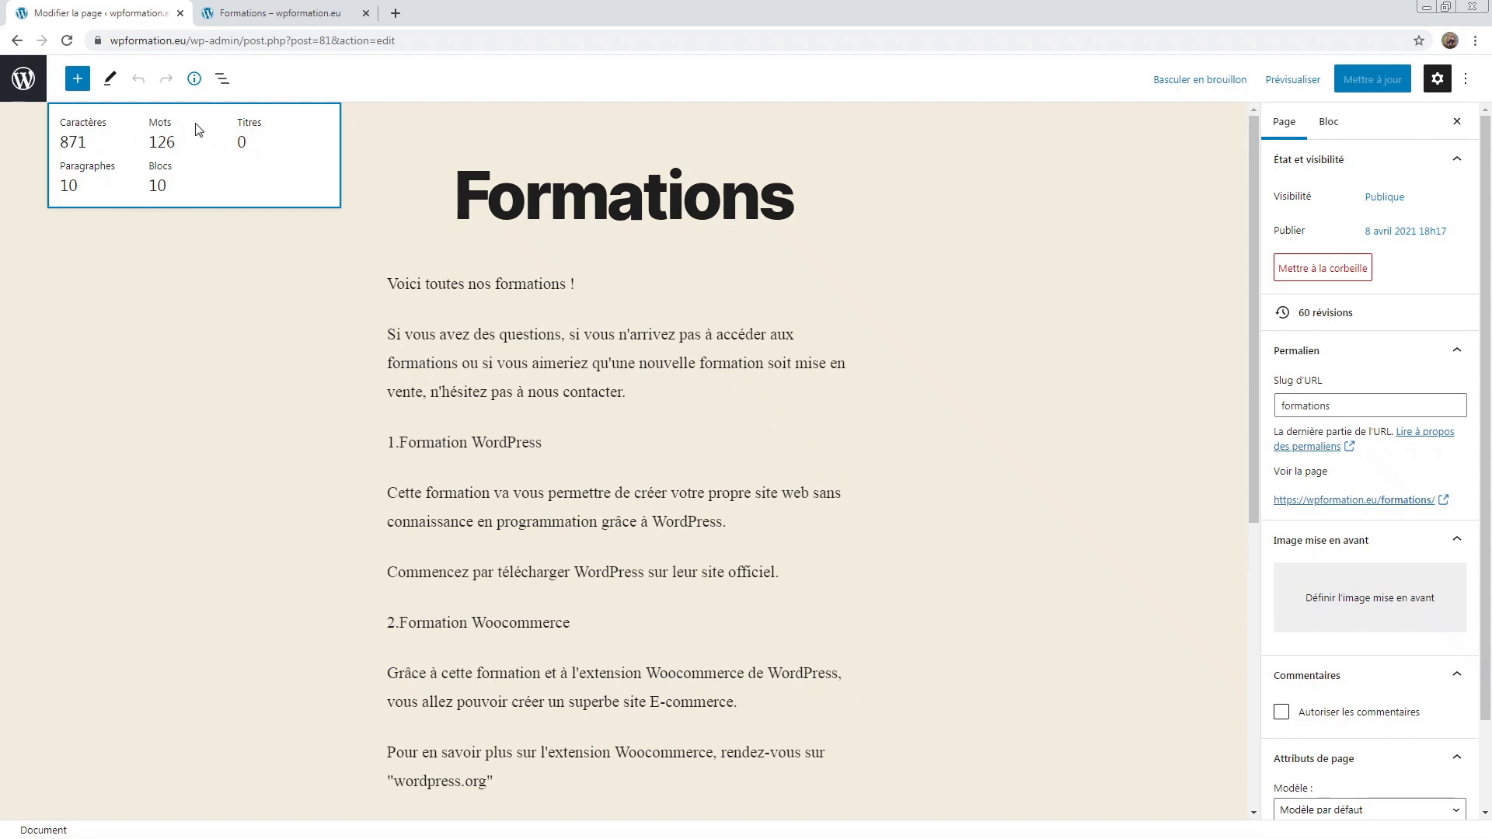
left_click(224, 81)
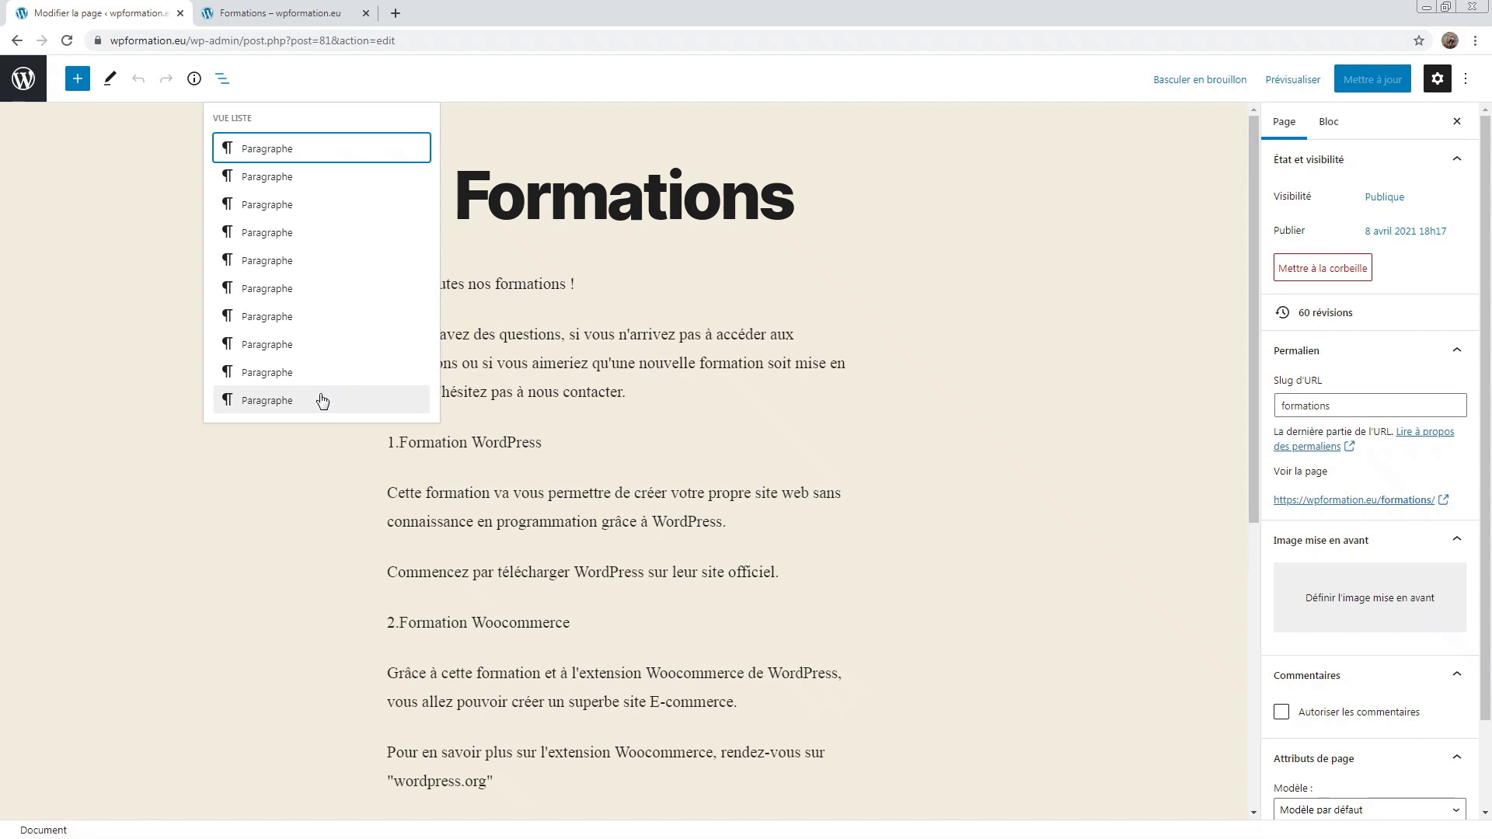
left_click(269, 396)
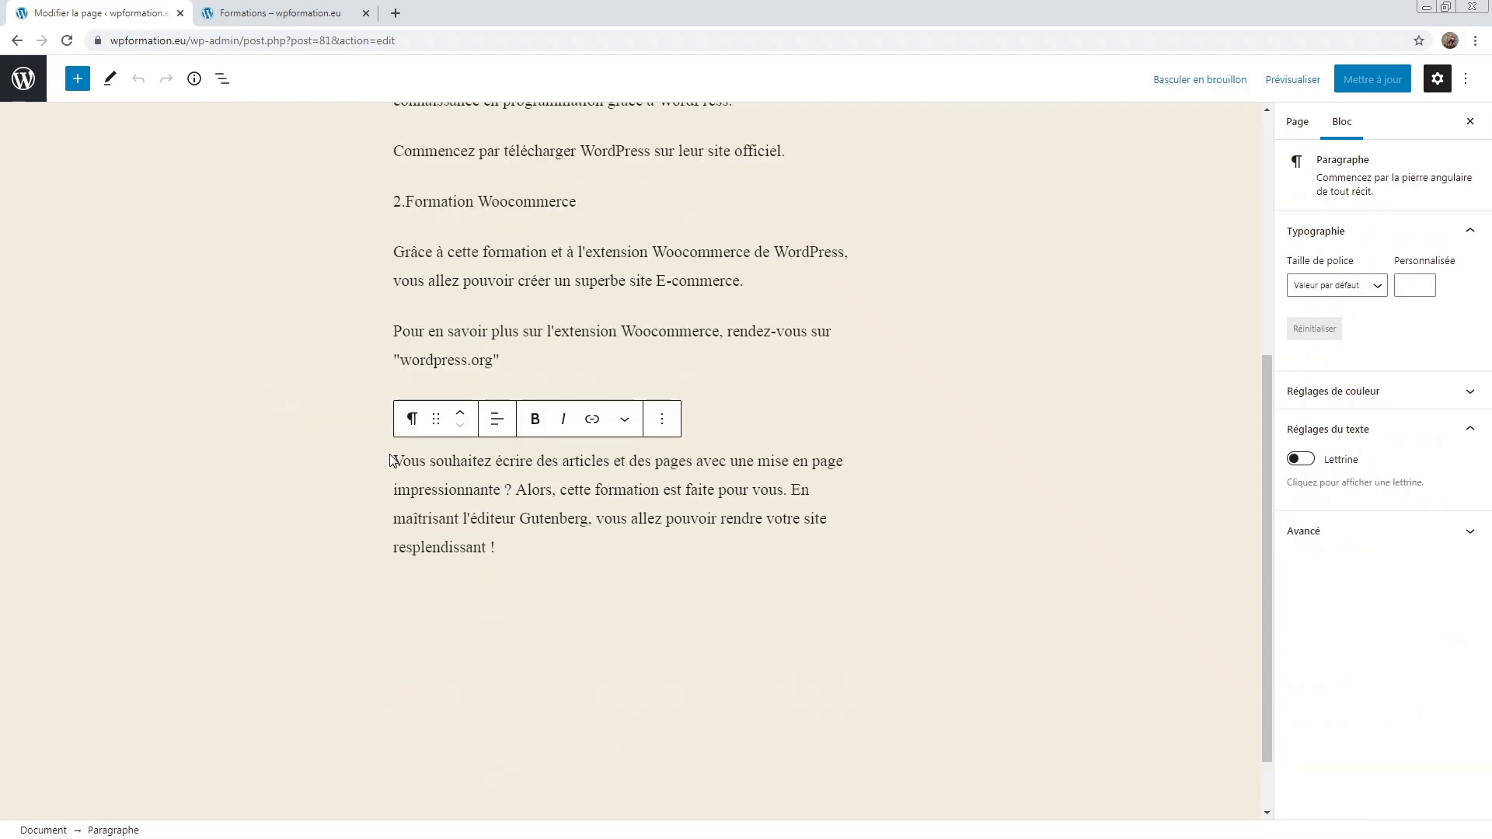
scroll(458, 488, "up", 5)
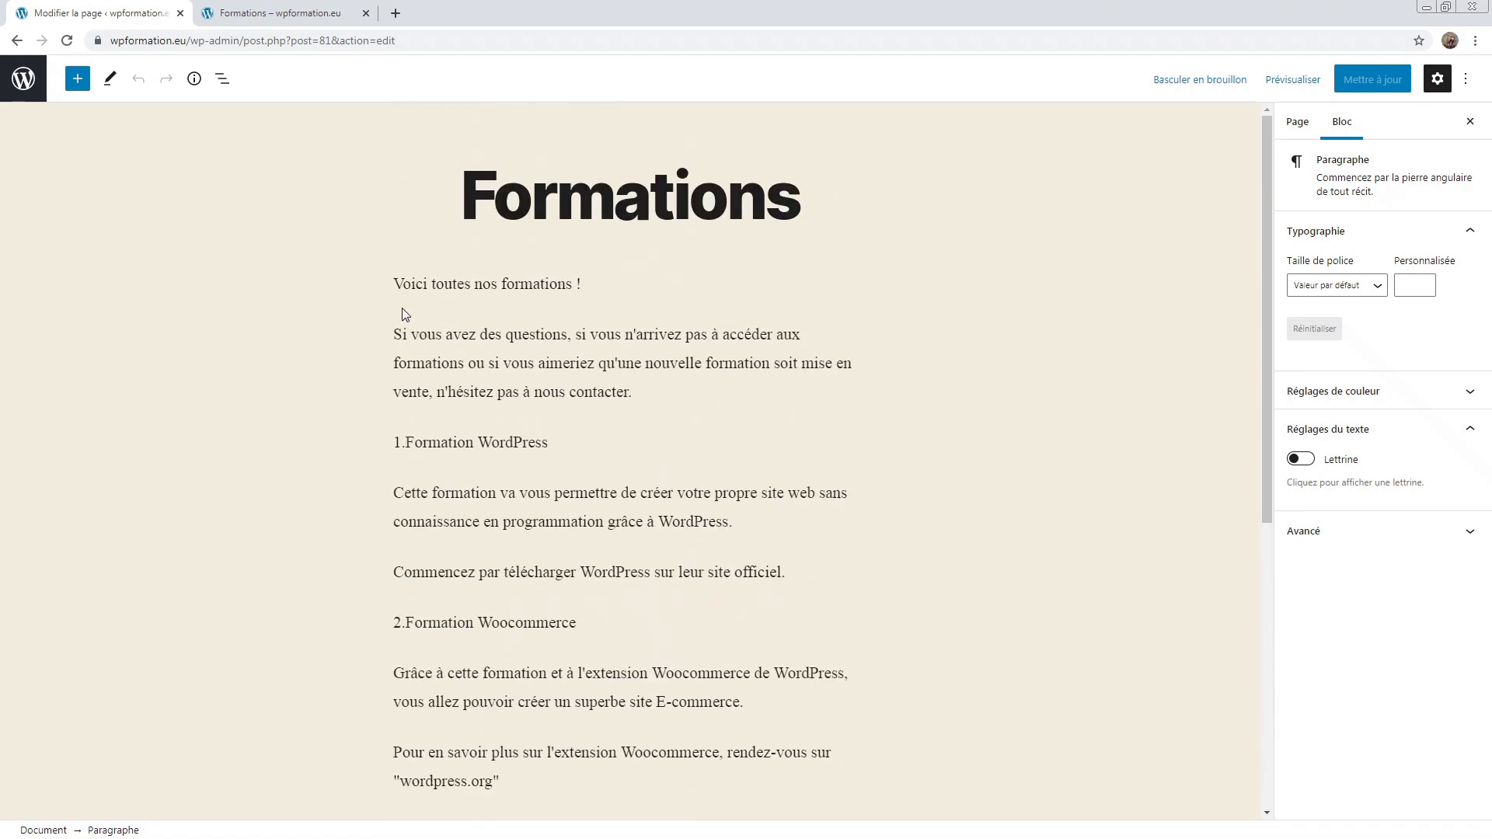
left_click(440, 285)
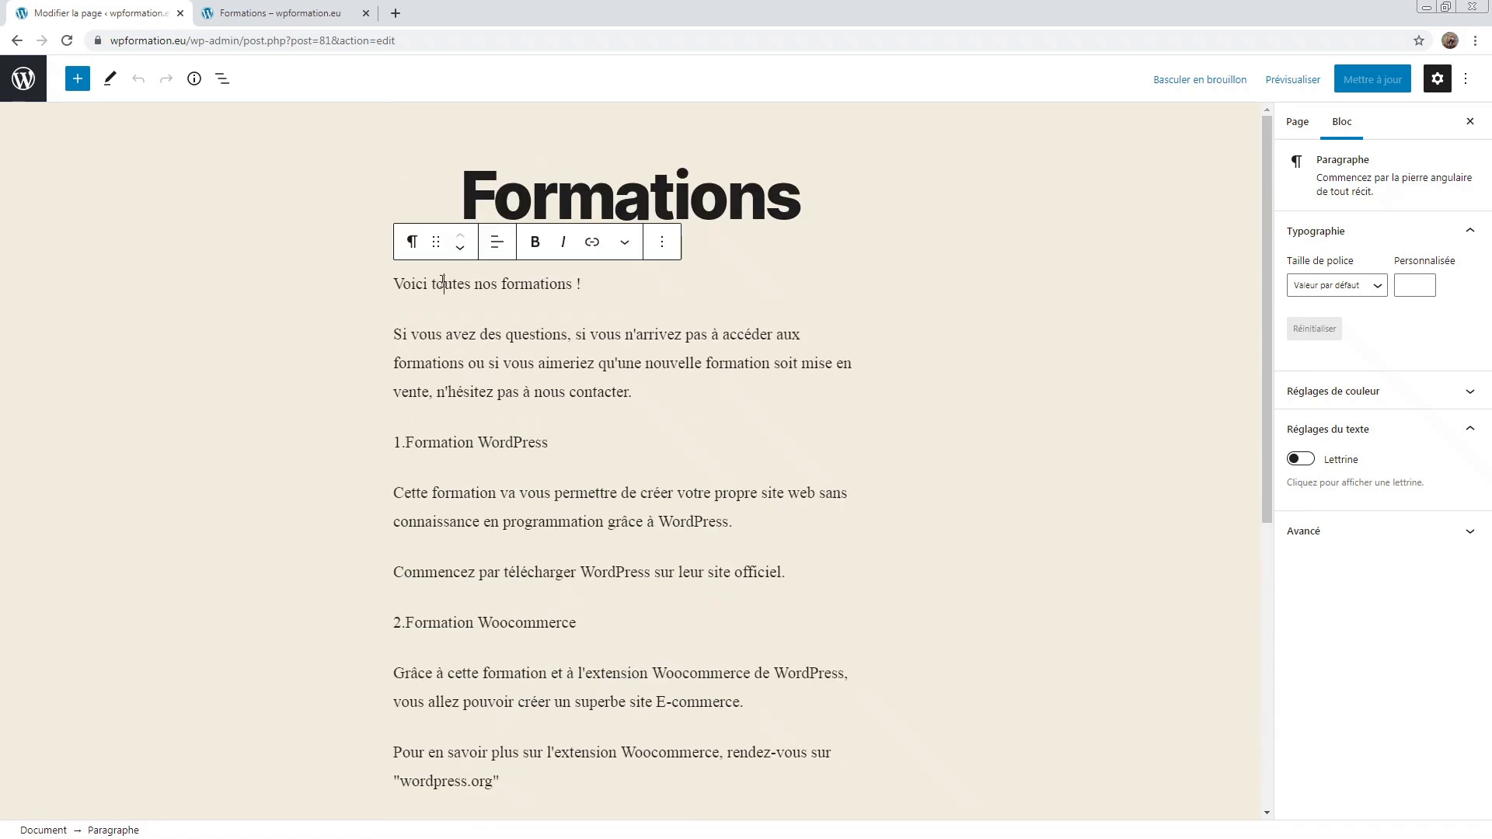
left_click(462, 249)
left_click(463, 249)
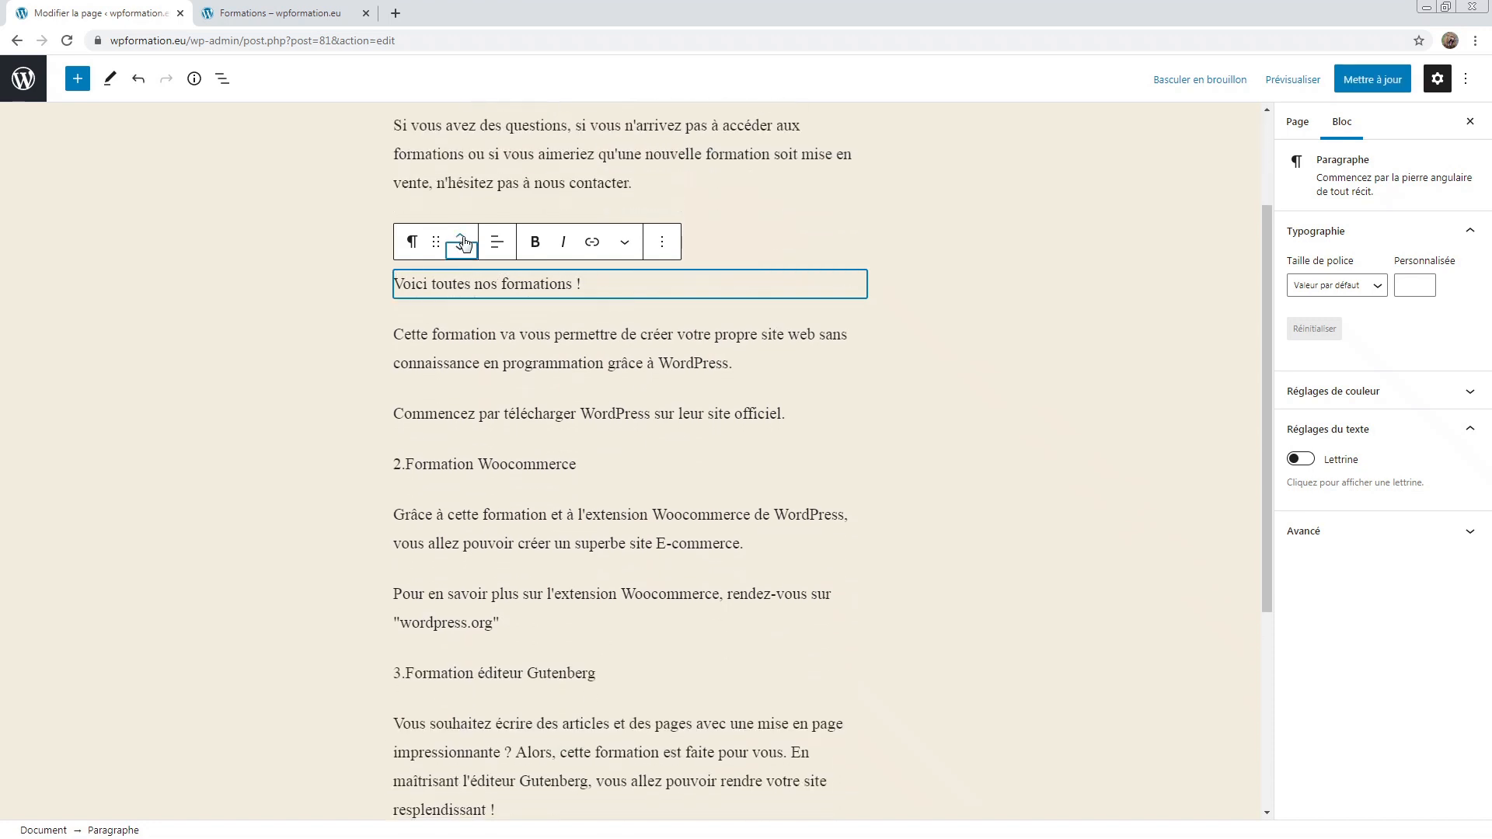
left_click(463, 243)
left_click(463, 242)
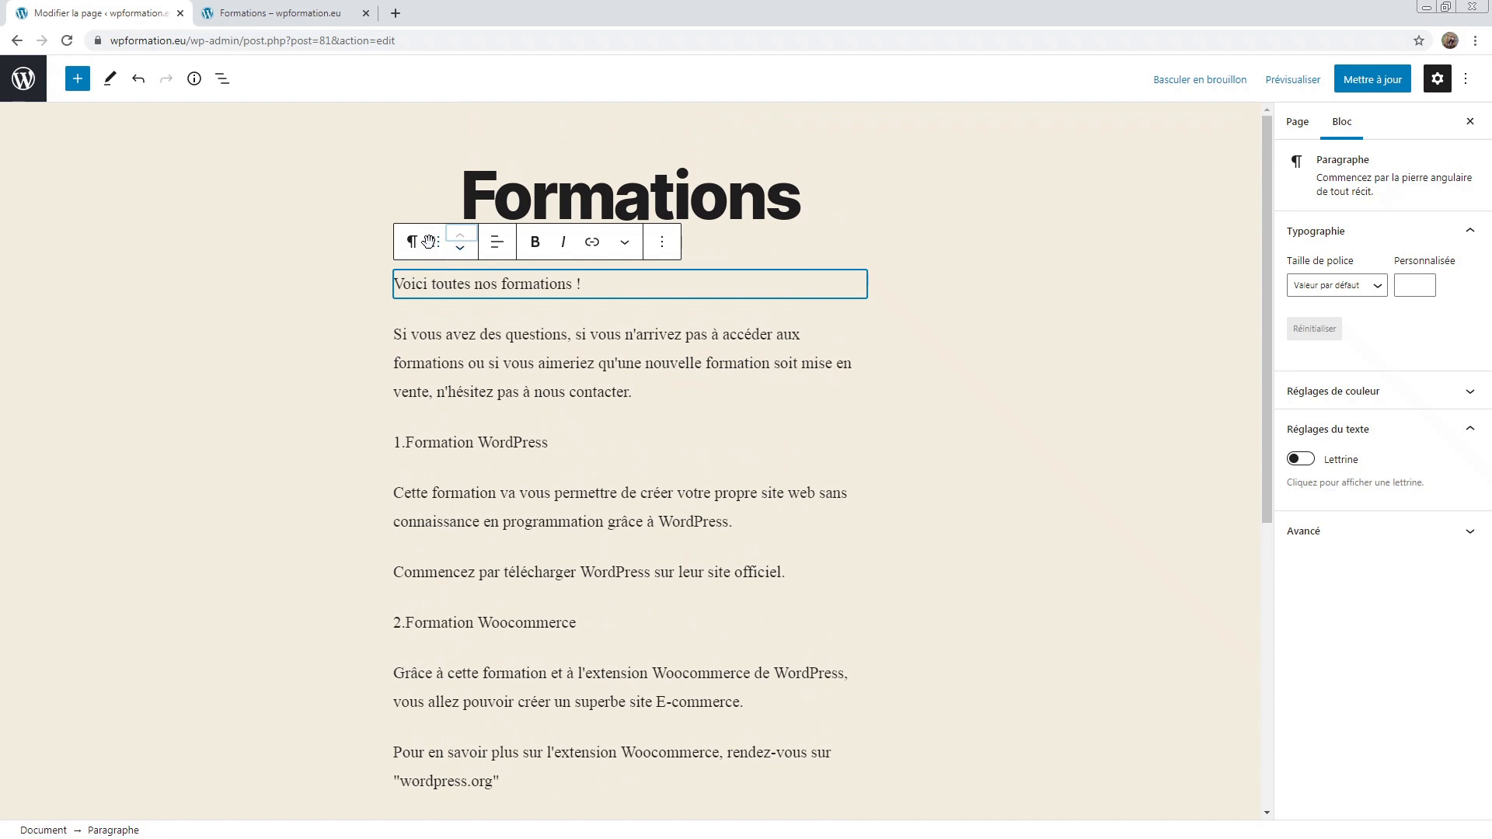
mouse_move(428, 242)
left_mouse_down()
mouse_move(451, 257)
mouse_move(463, 354)
mouse_move(432, 222)
left_mouse_up()
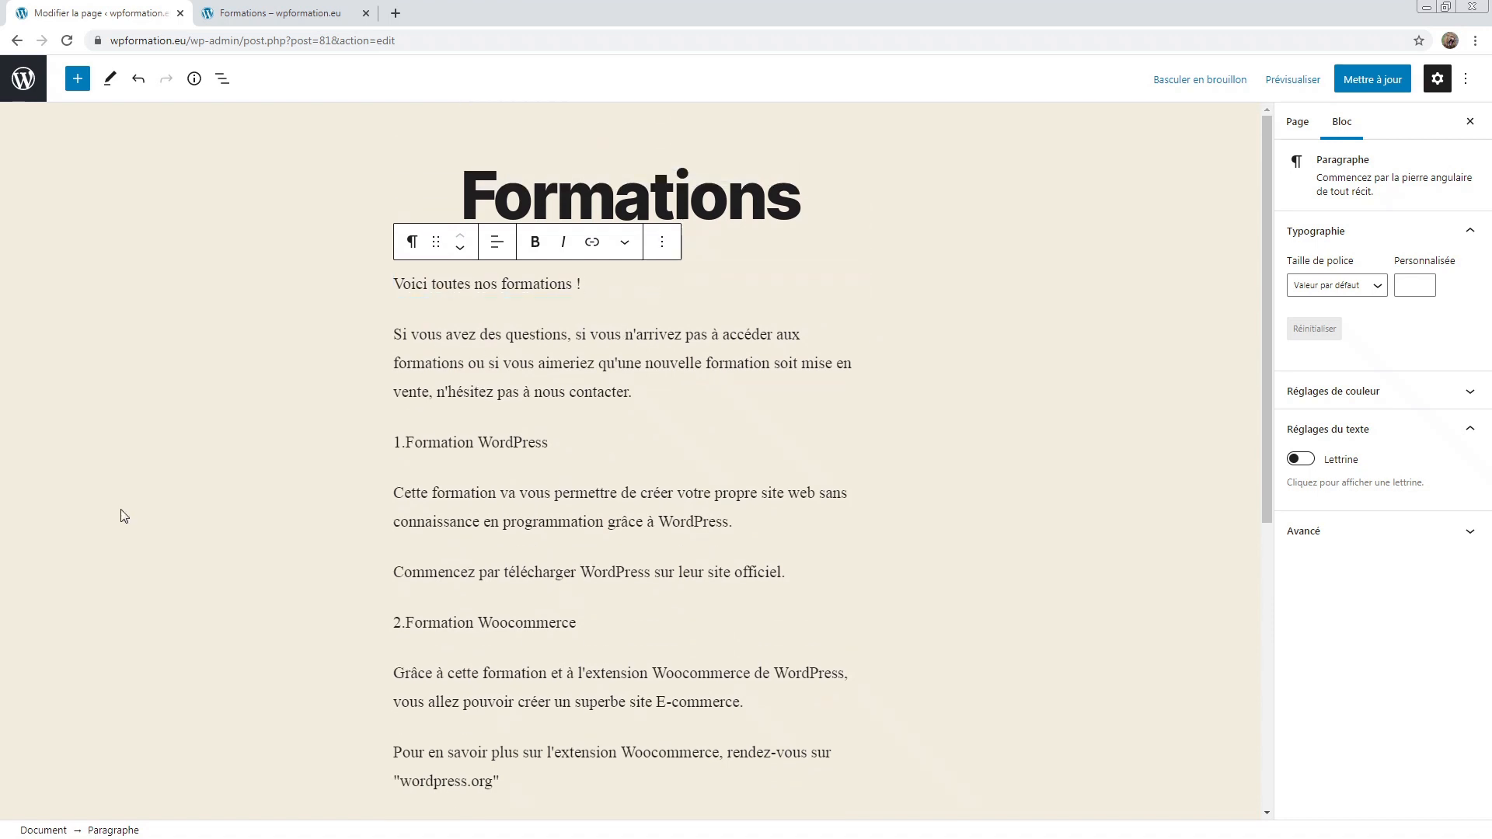
left_click(667, 244)
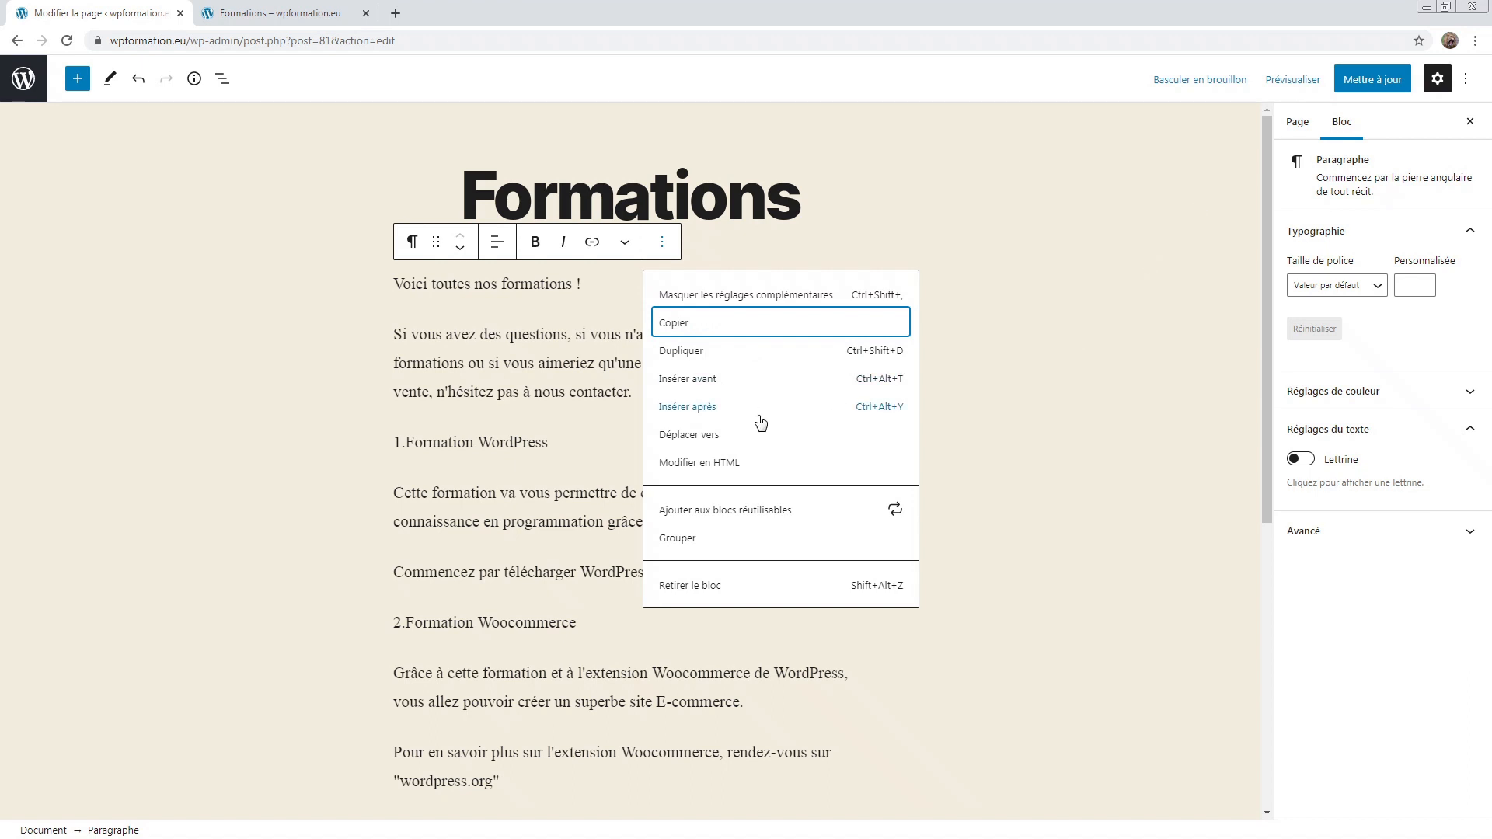
left_click(1006, 402)
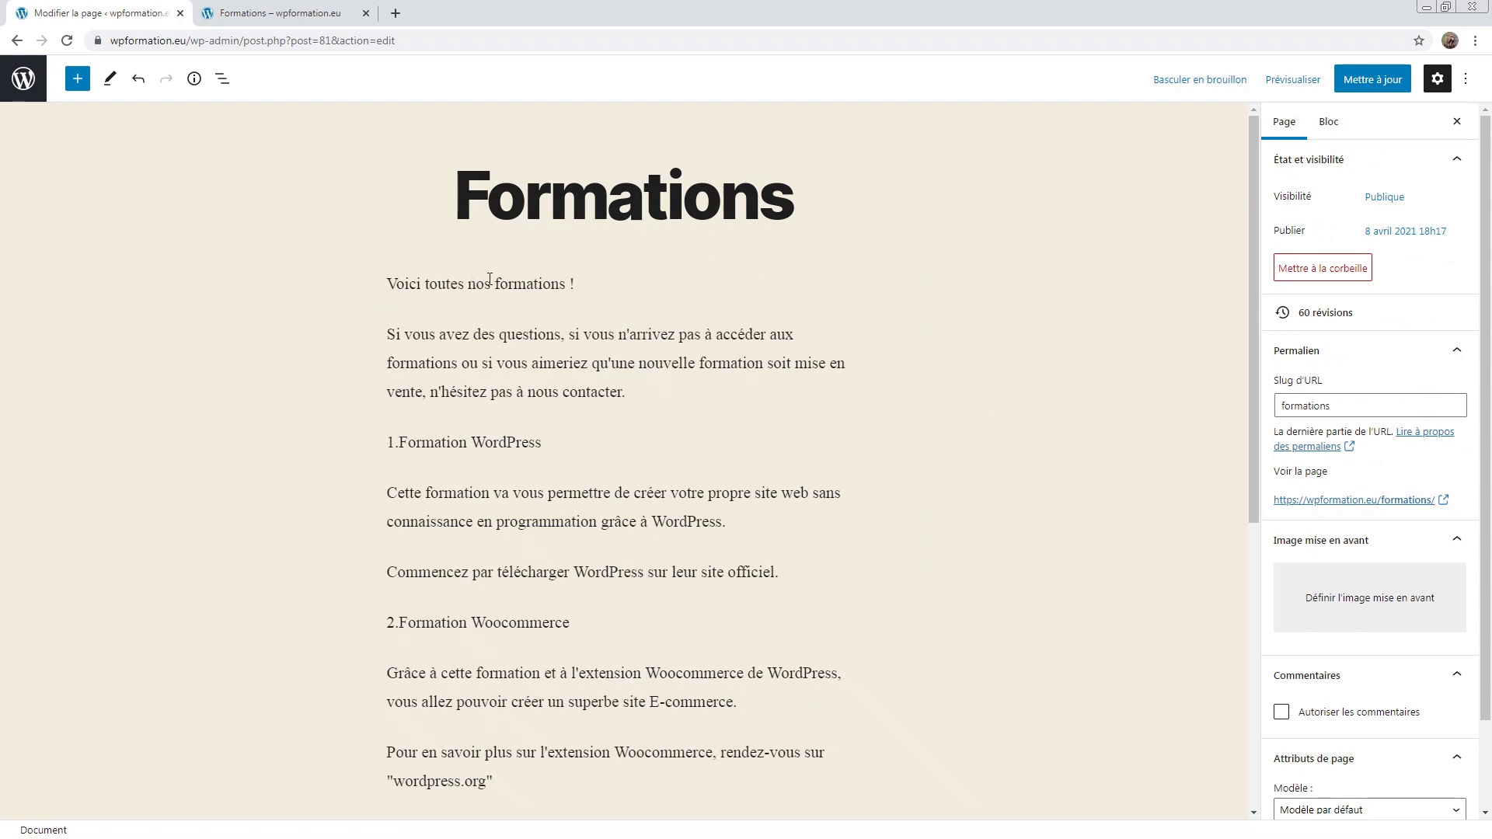
left_click(430, 289)
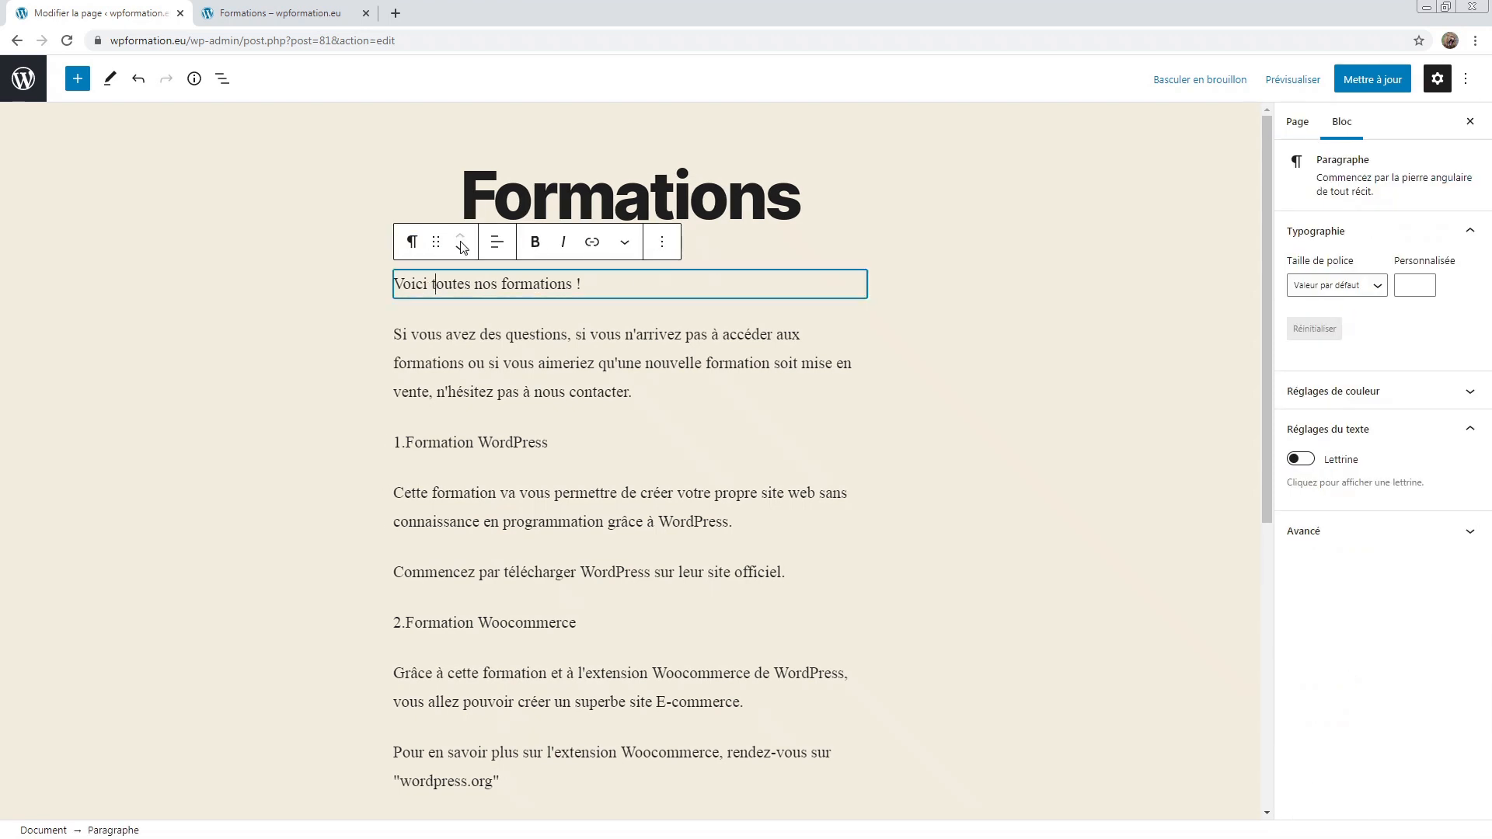
Step: Look through the intro paragraph's alignment and extra formatting menus without changing anything
left_click(398, 332)
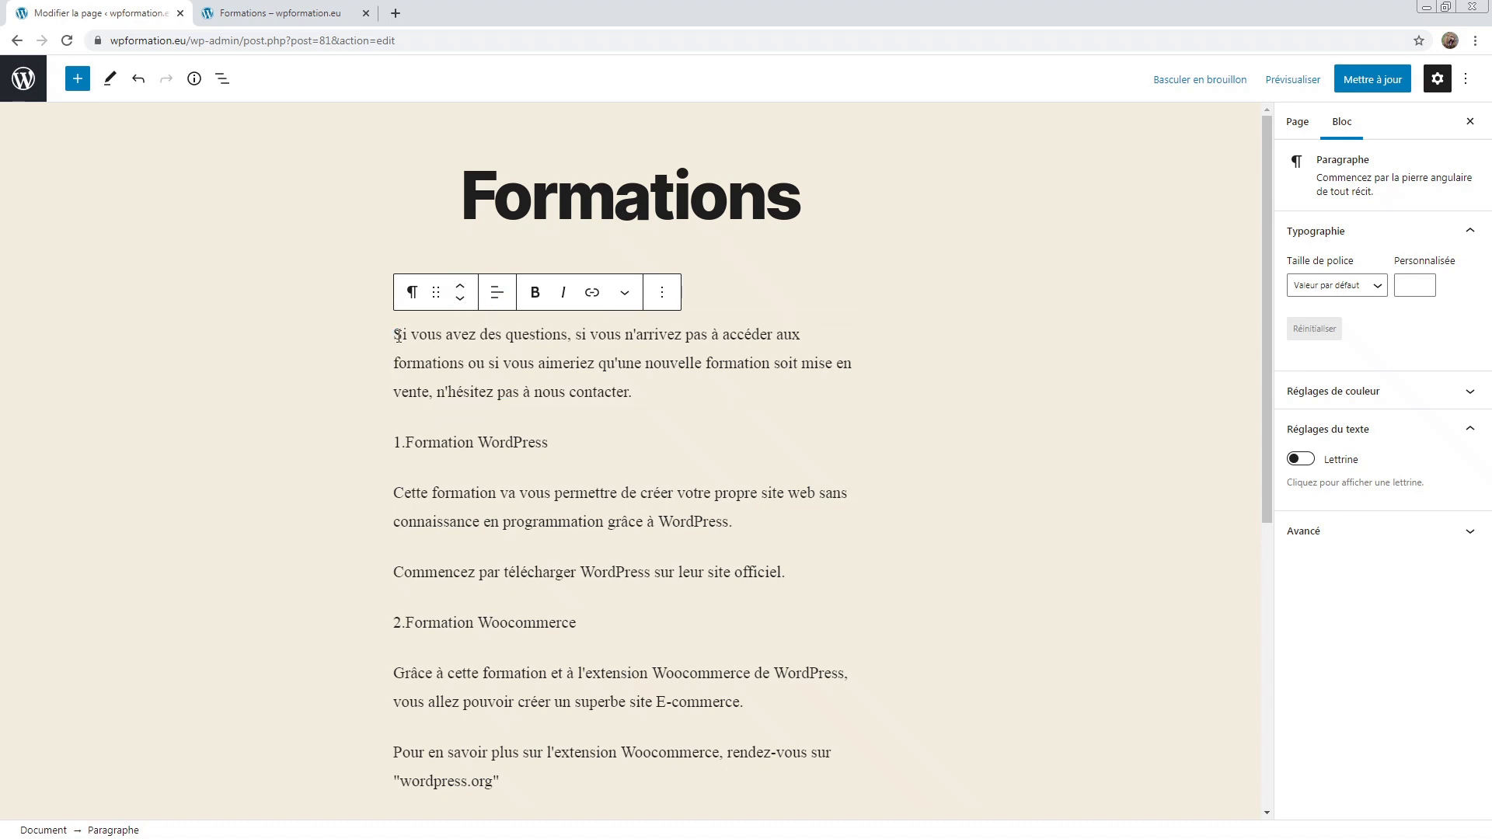
left_click(496, 293)
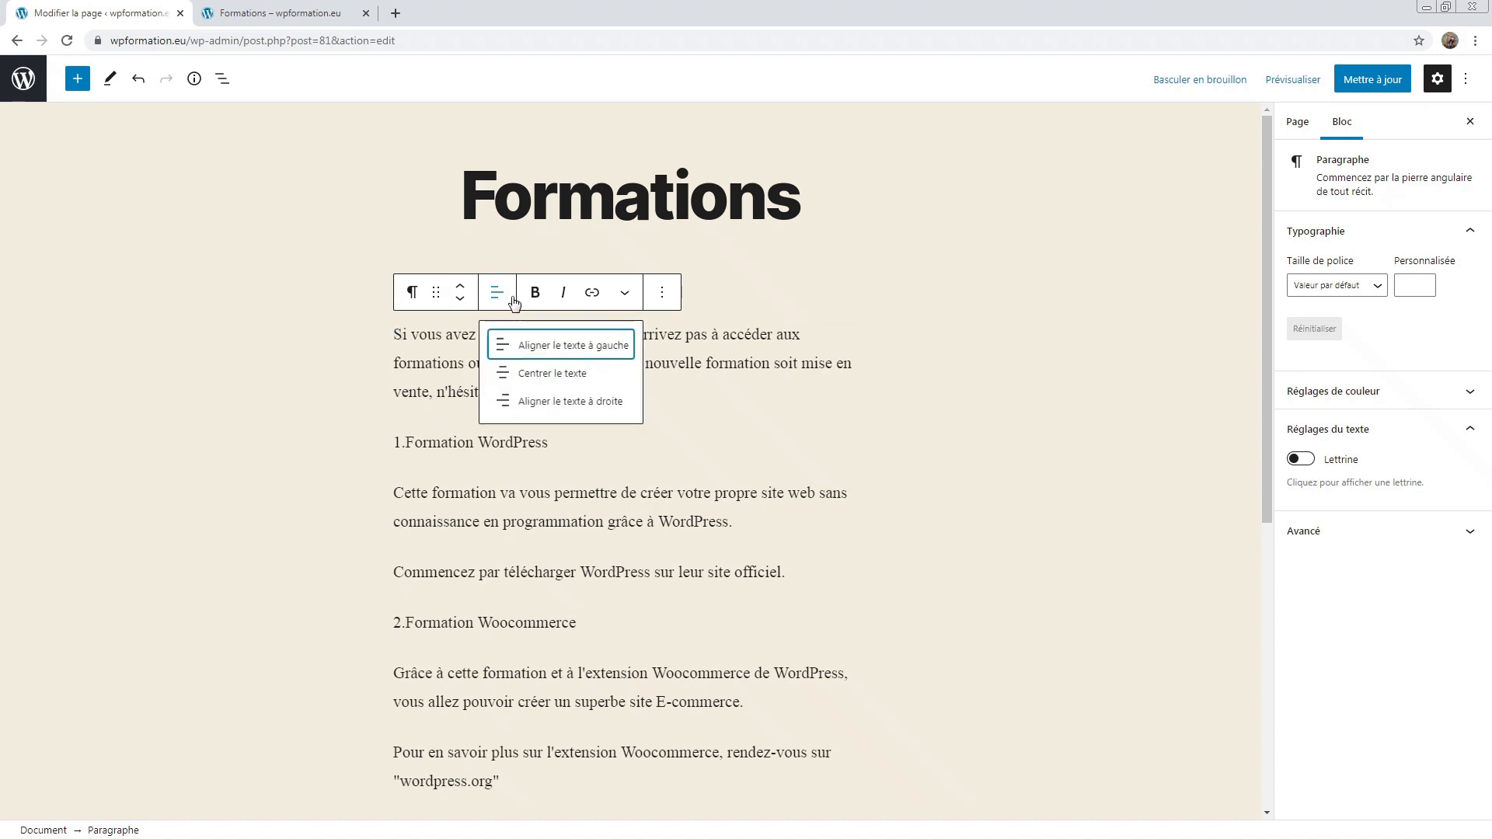
left_click(495, 296)
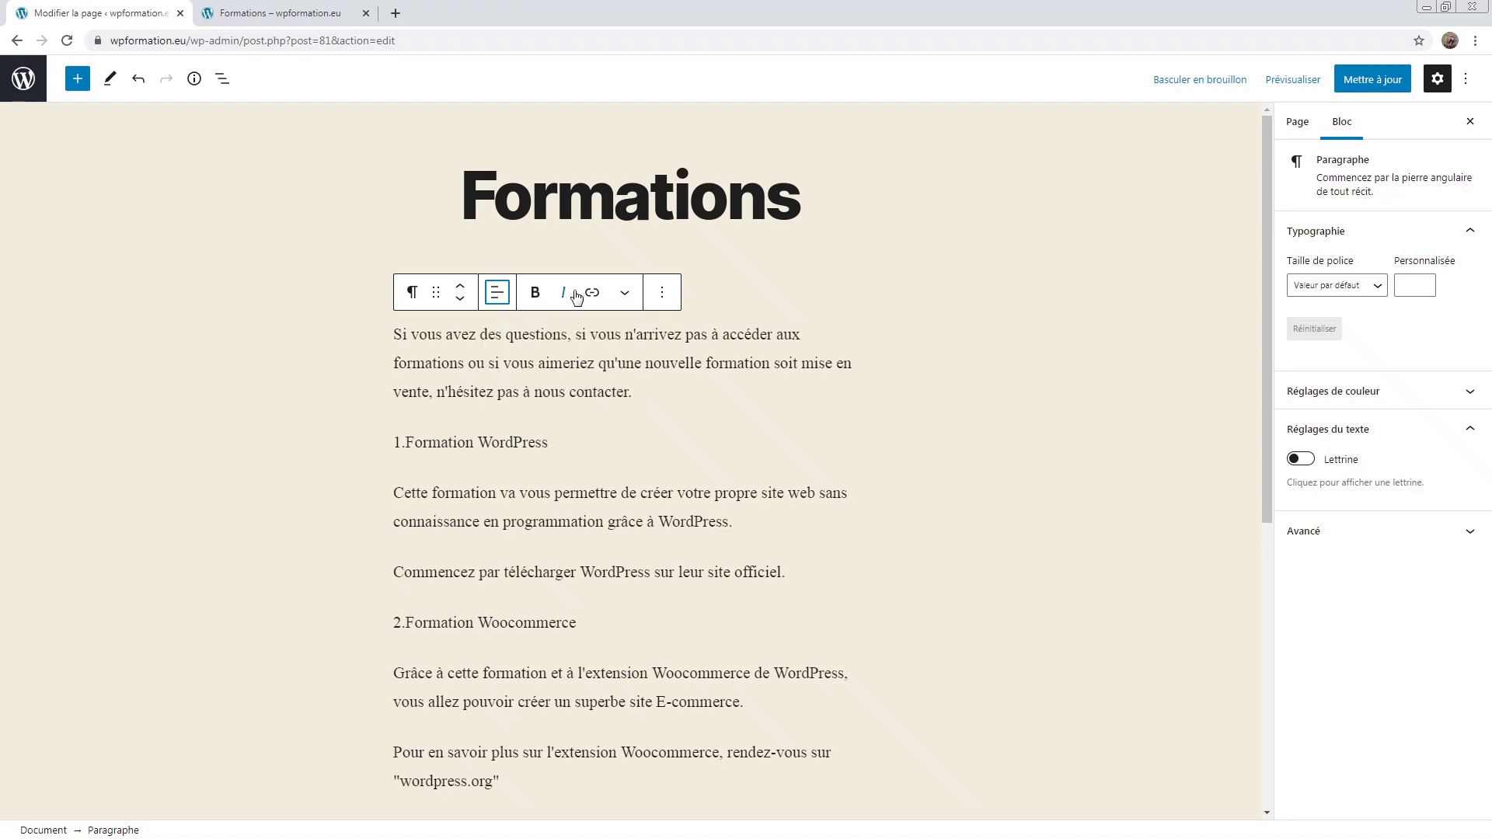
left_click(625, 293)
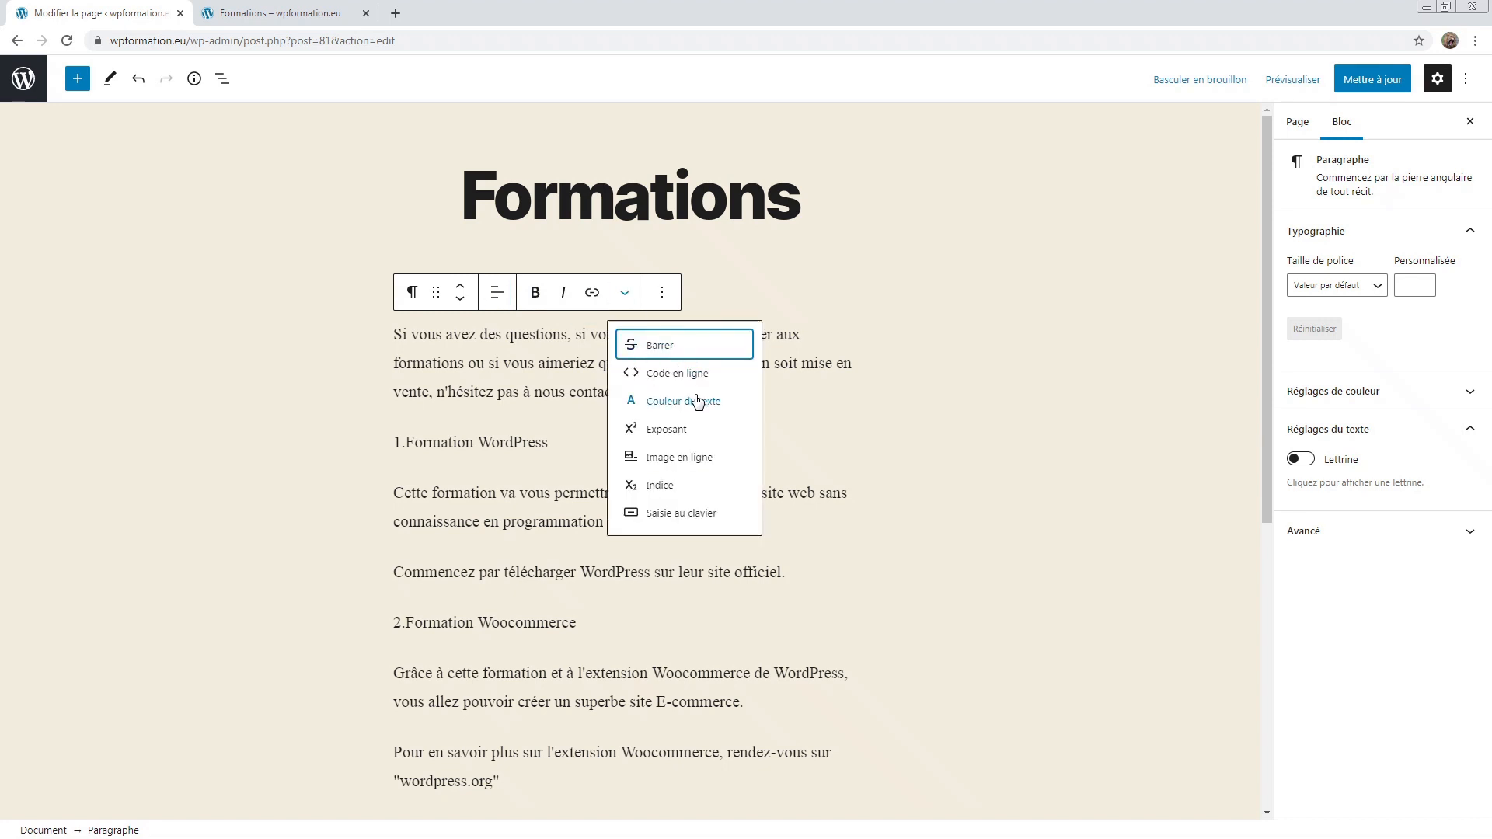
left_click(832, 329)
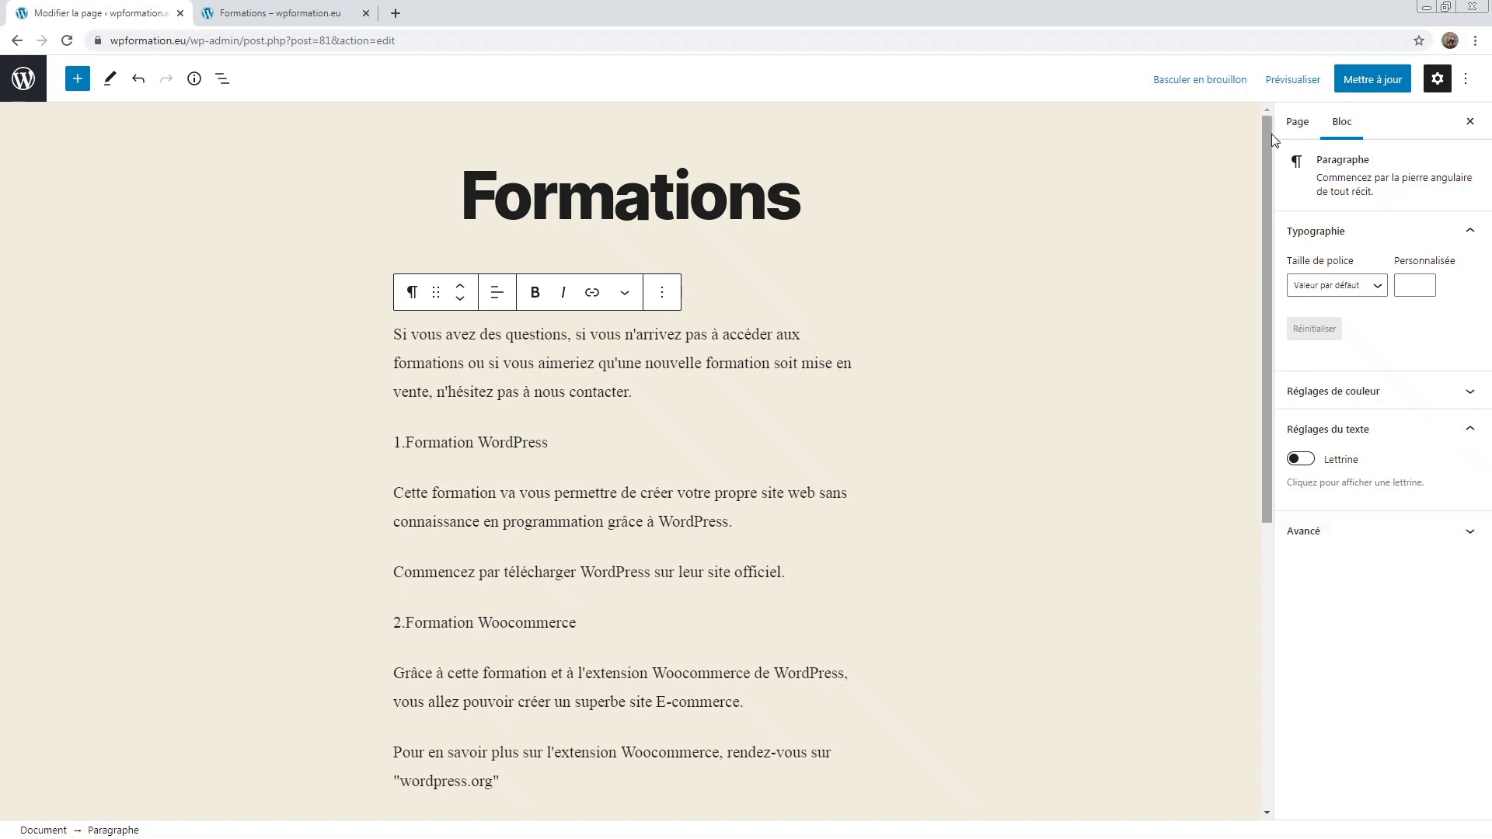
Step: Expand Réglages de couleur in the paragraph's block sidebar and return to the opening paragraph
left_click(1296, 122)
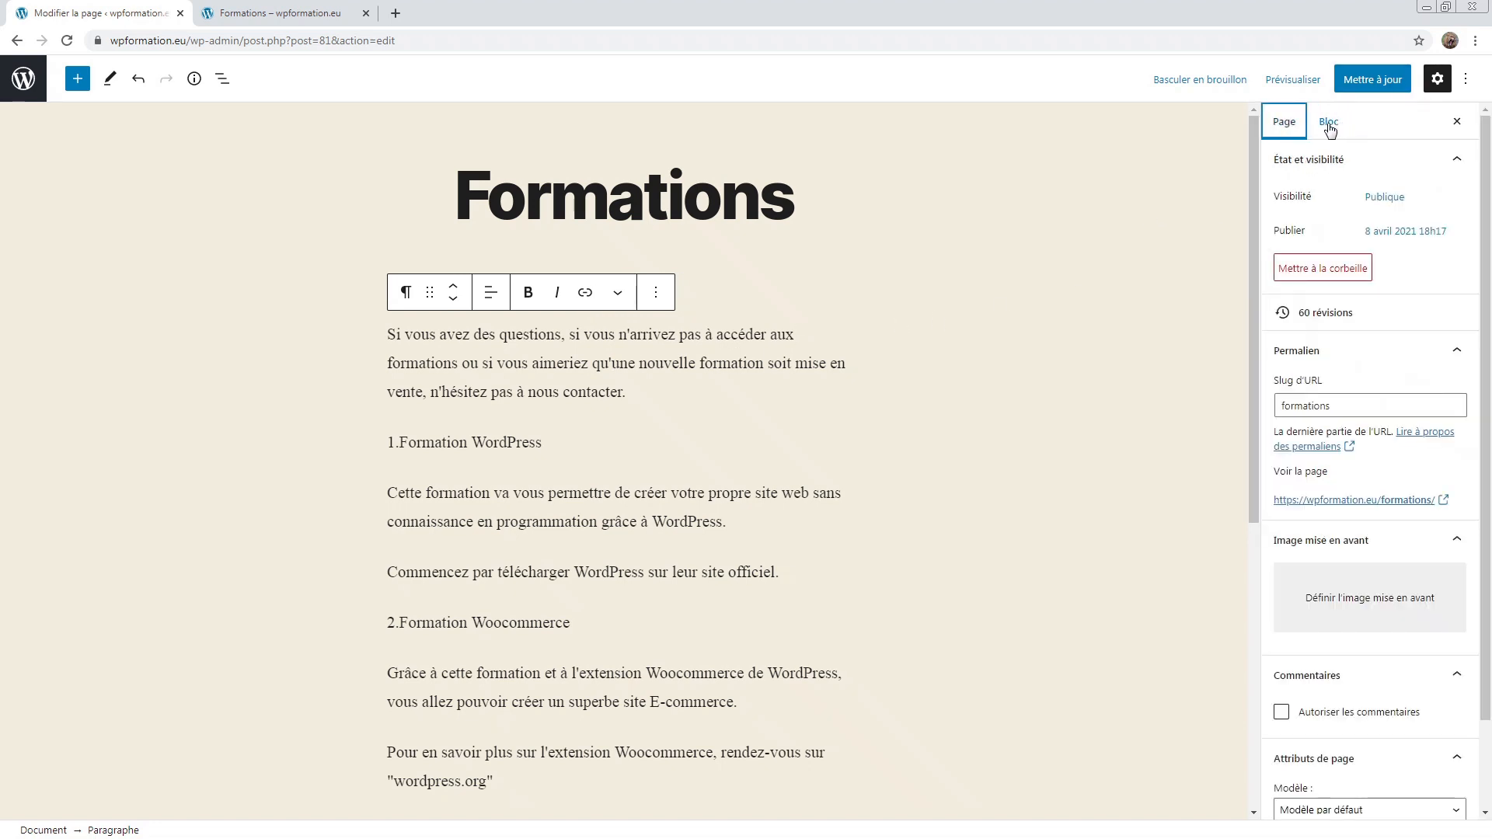
left_click(1329, 123)
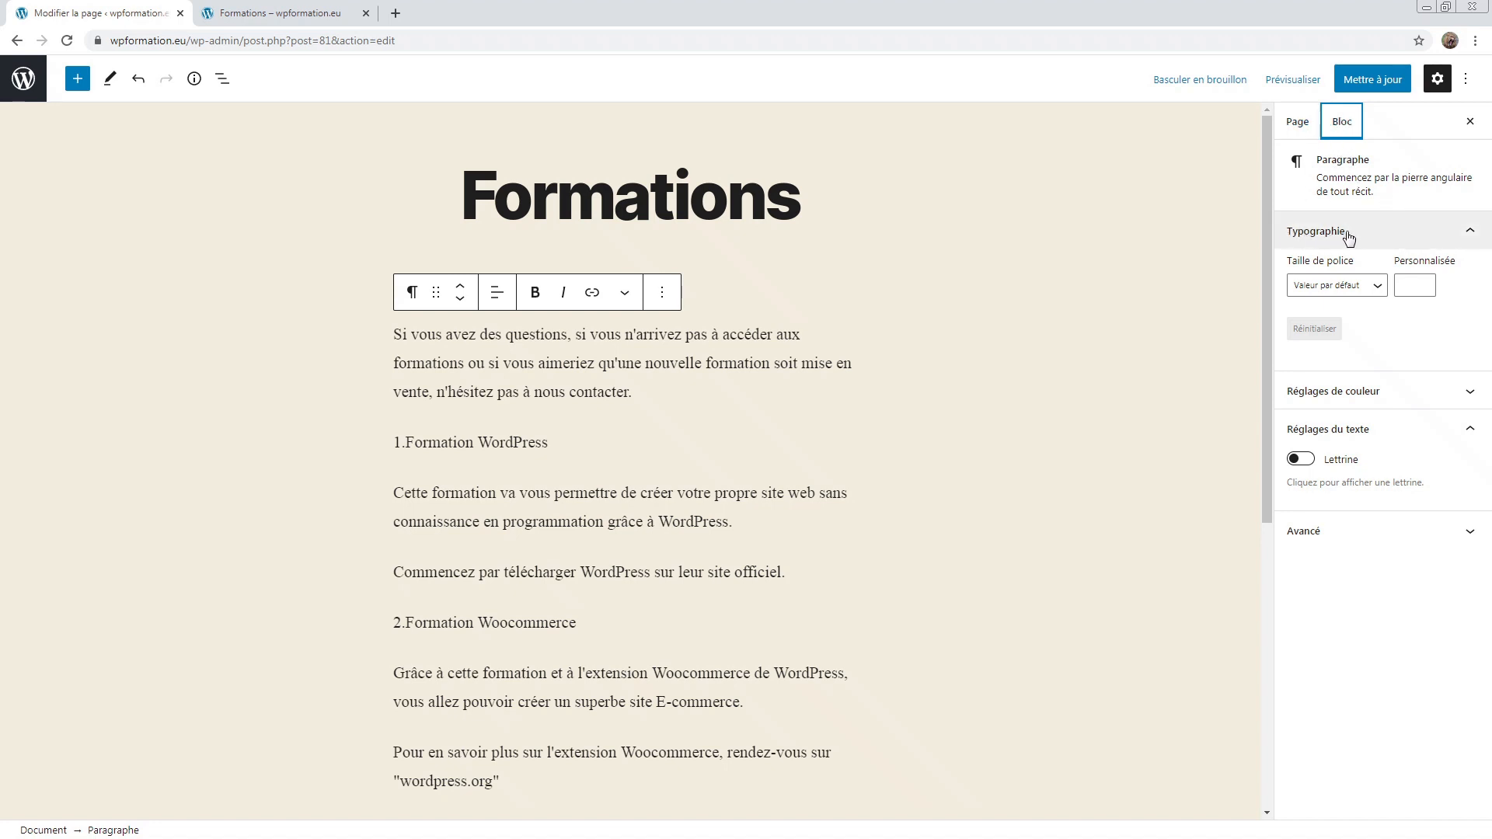
left_click(1391, 393)
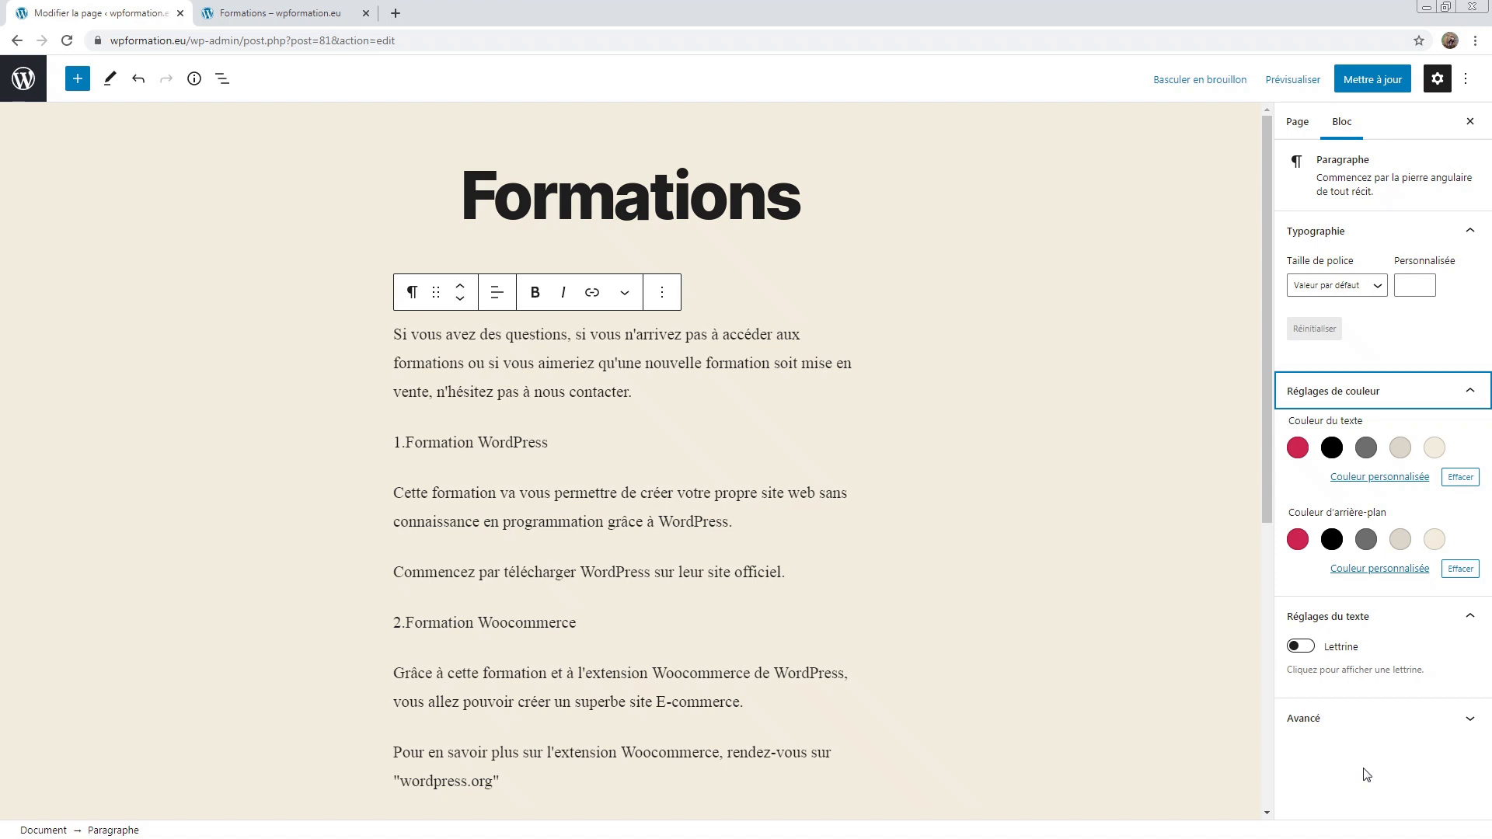
left_click(484, 374)
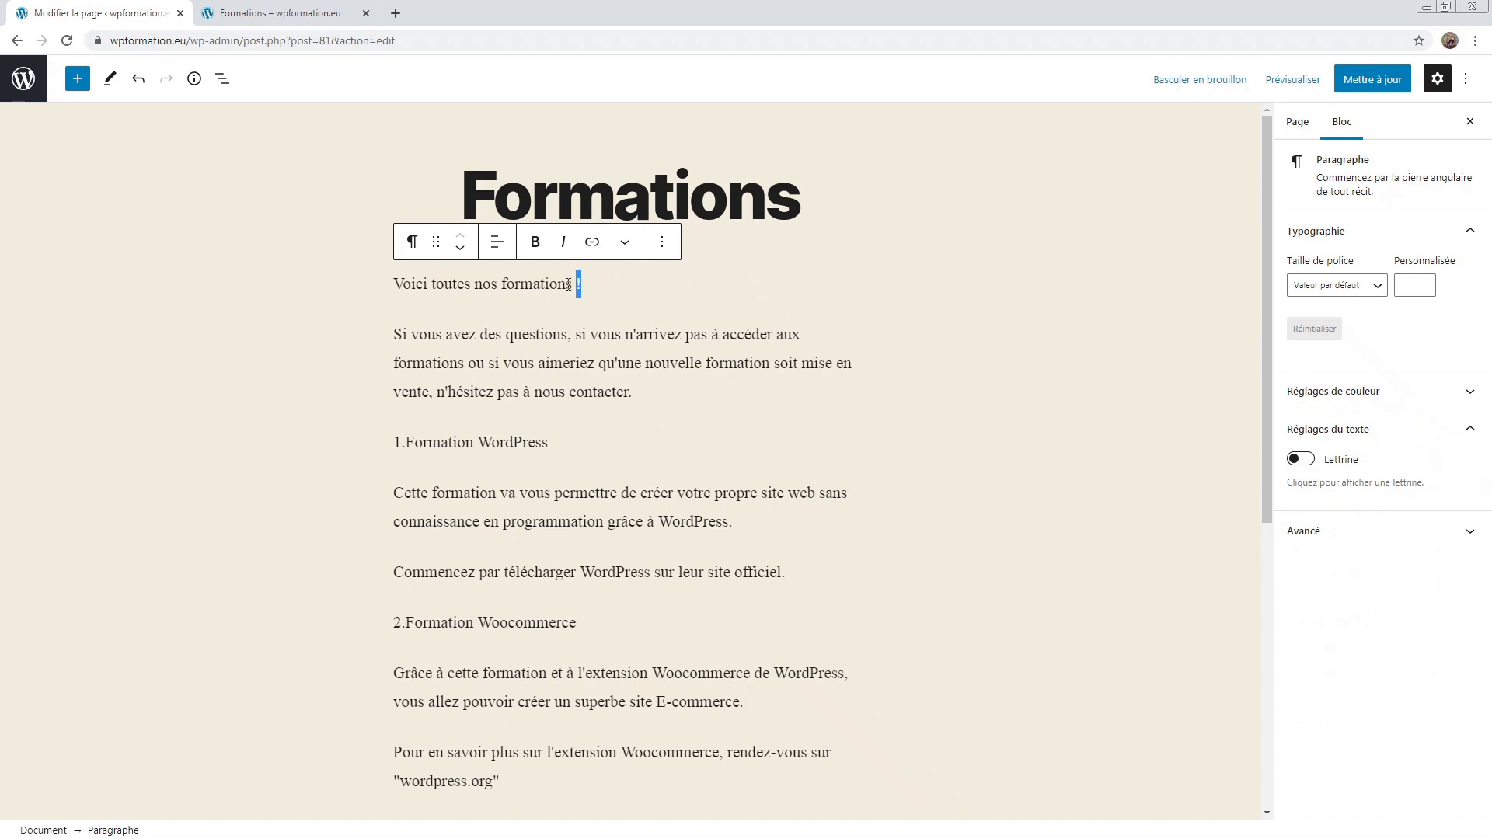
Step: Centre the restored line 'Voici toutes nos formations !'
left_click_drag(583, 284, 306, 277)
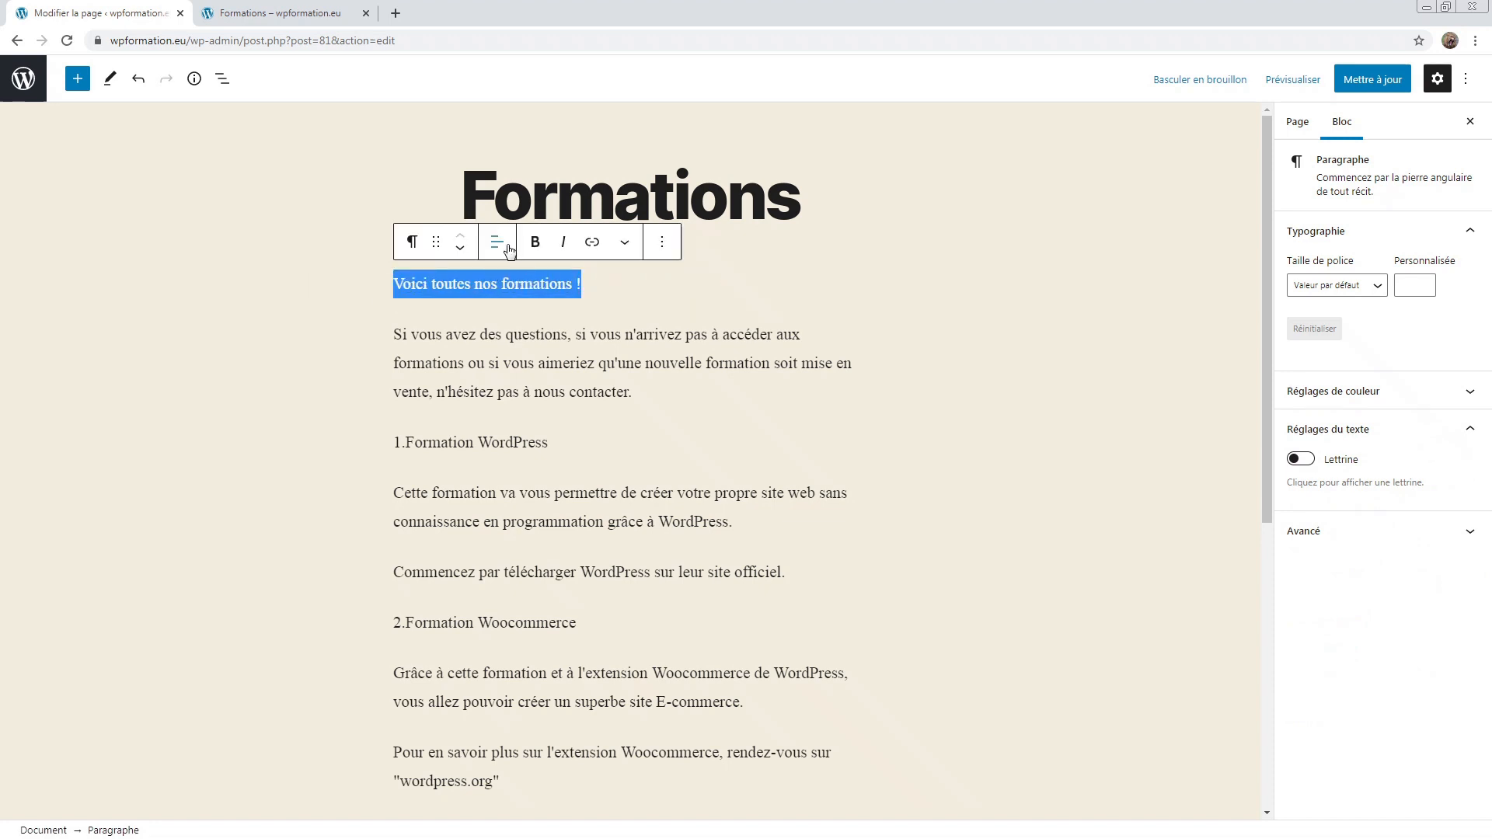
left_click(497, 244)
left_click(532, 338)
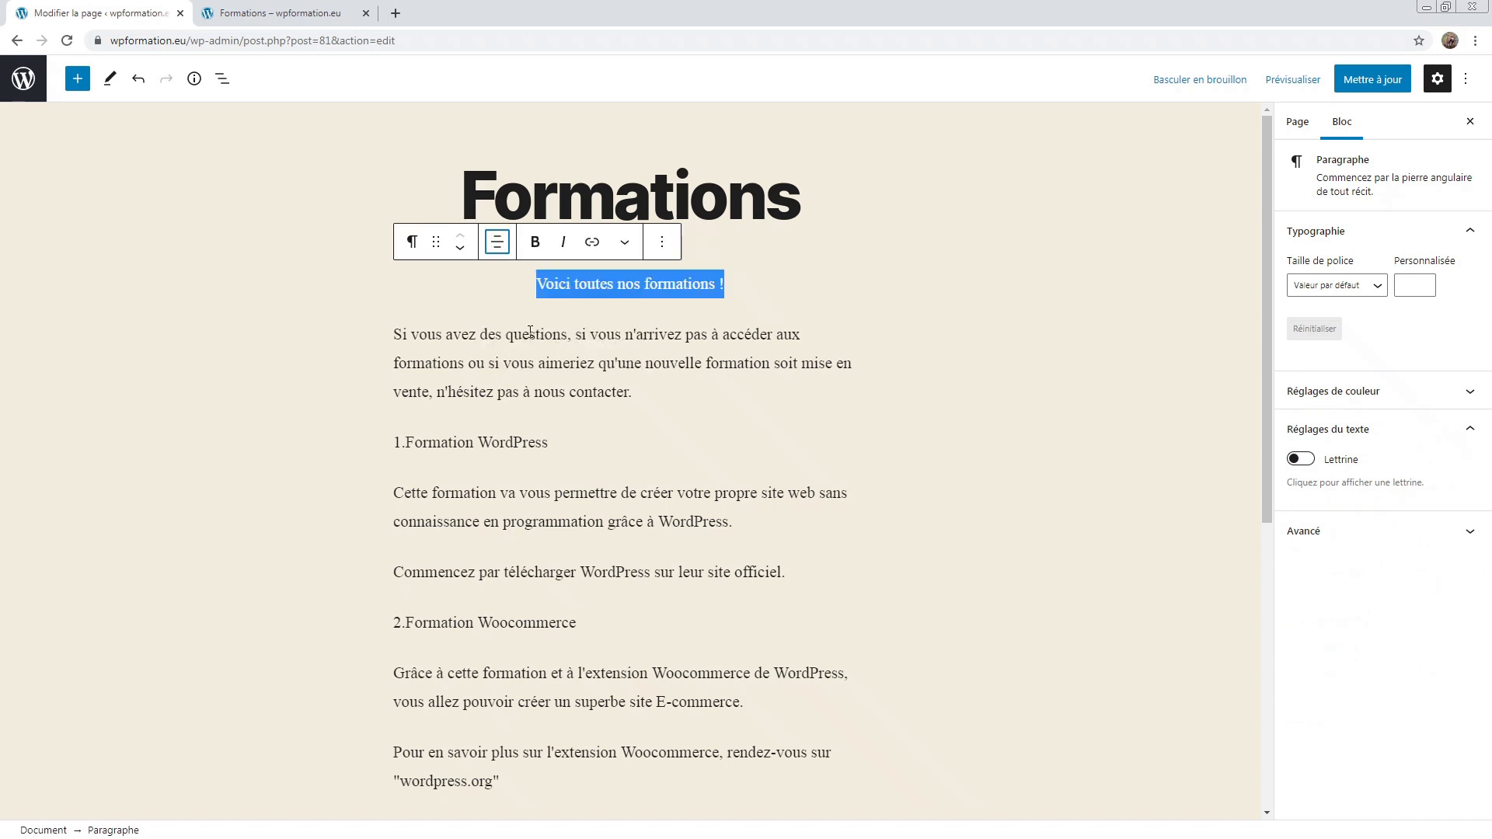
left_click(578, 286)
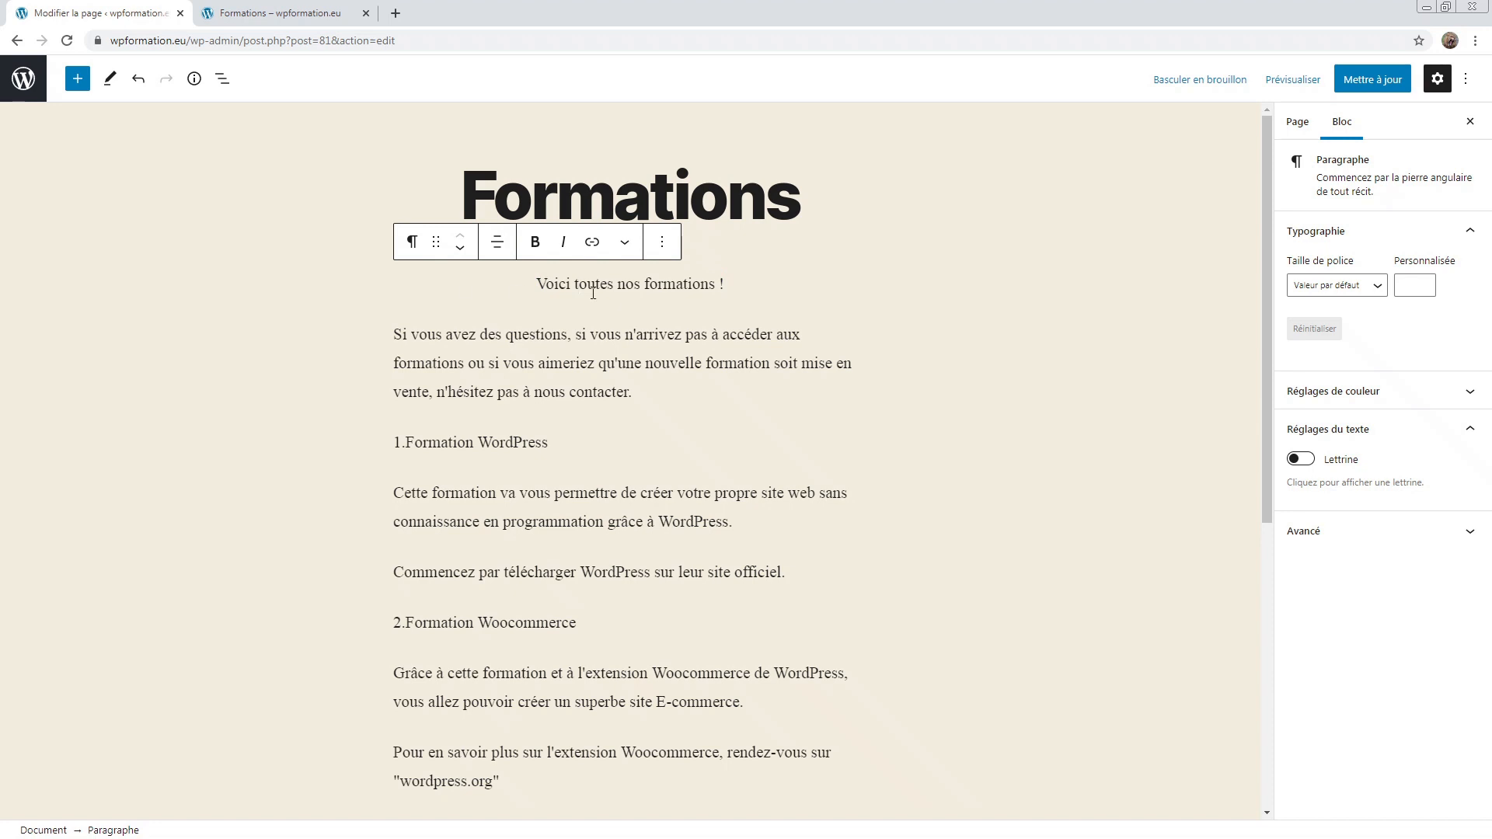
Step: Make the headings 1.Formation WordPress, 2.Formation Woocommerce and 3.Formation éditeur Gutenberg bold
left_click_drag(548, 443, 370, 437)
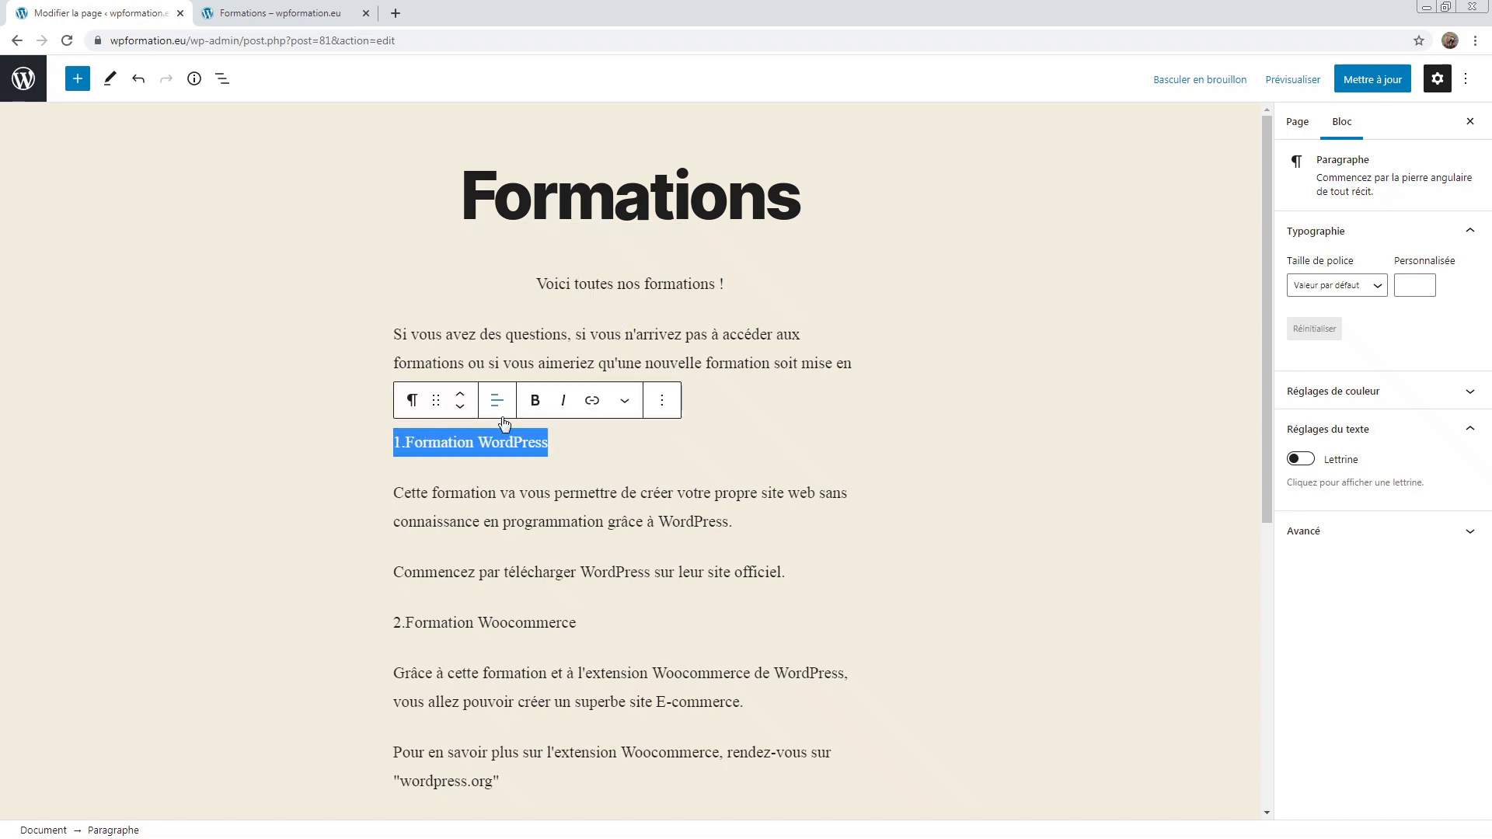
left_click(547, 402)
scroll(546, 406, "down", 4)
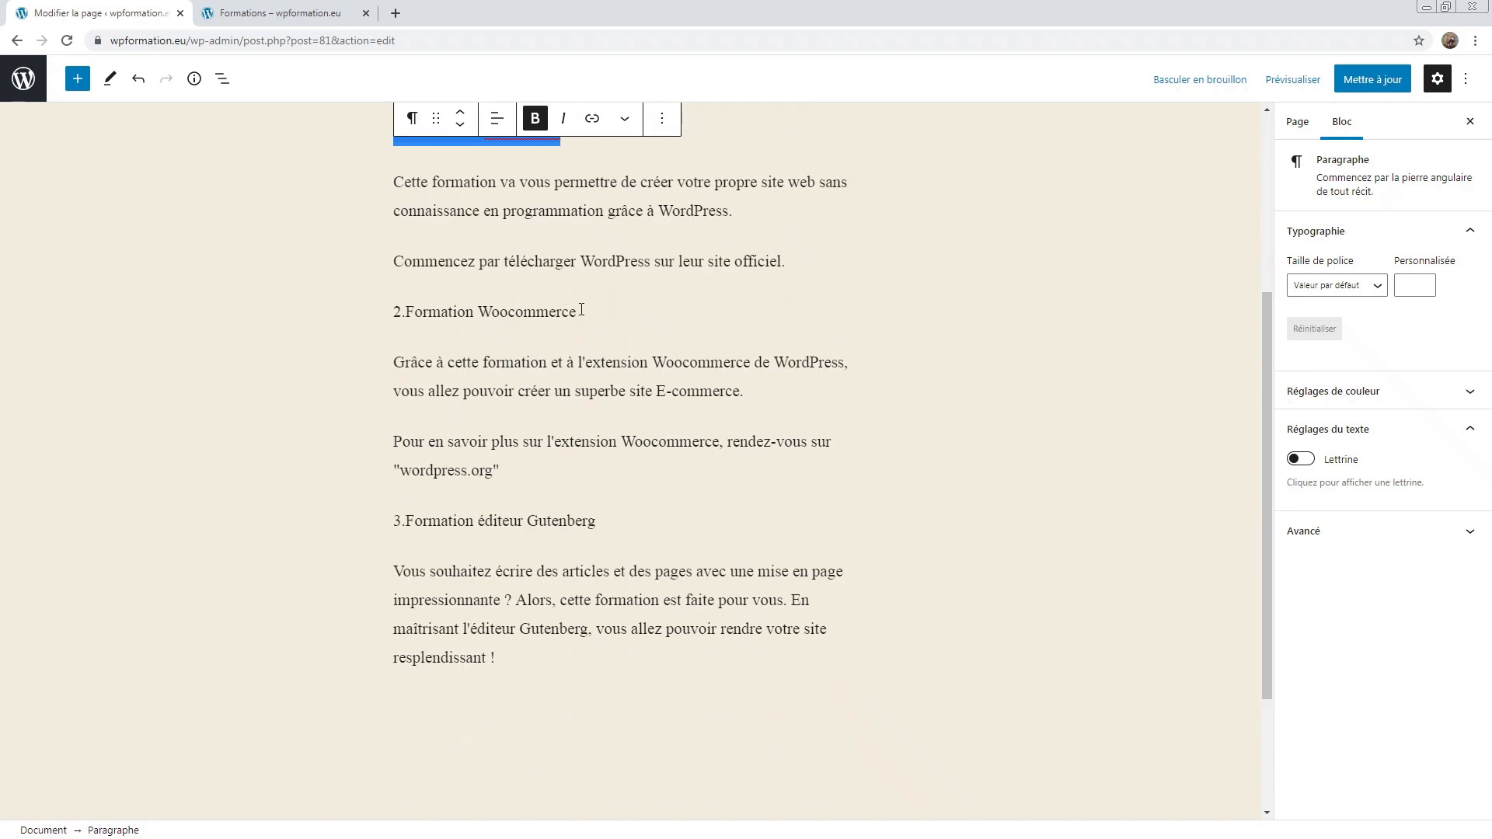
left_click_drag(581, 309, 332, 313)
left_click(535, 270)
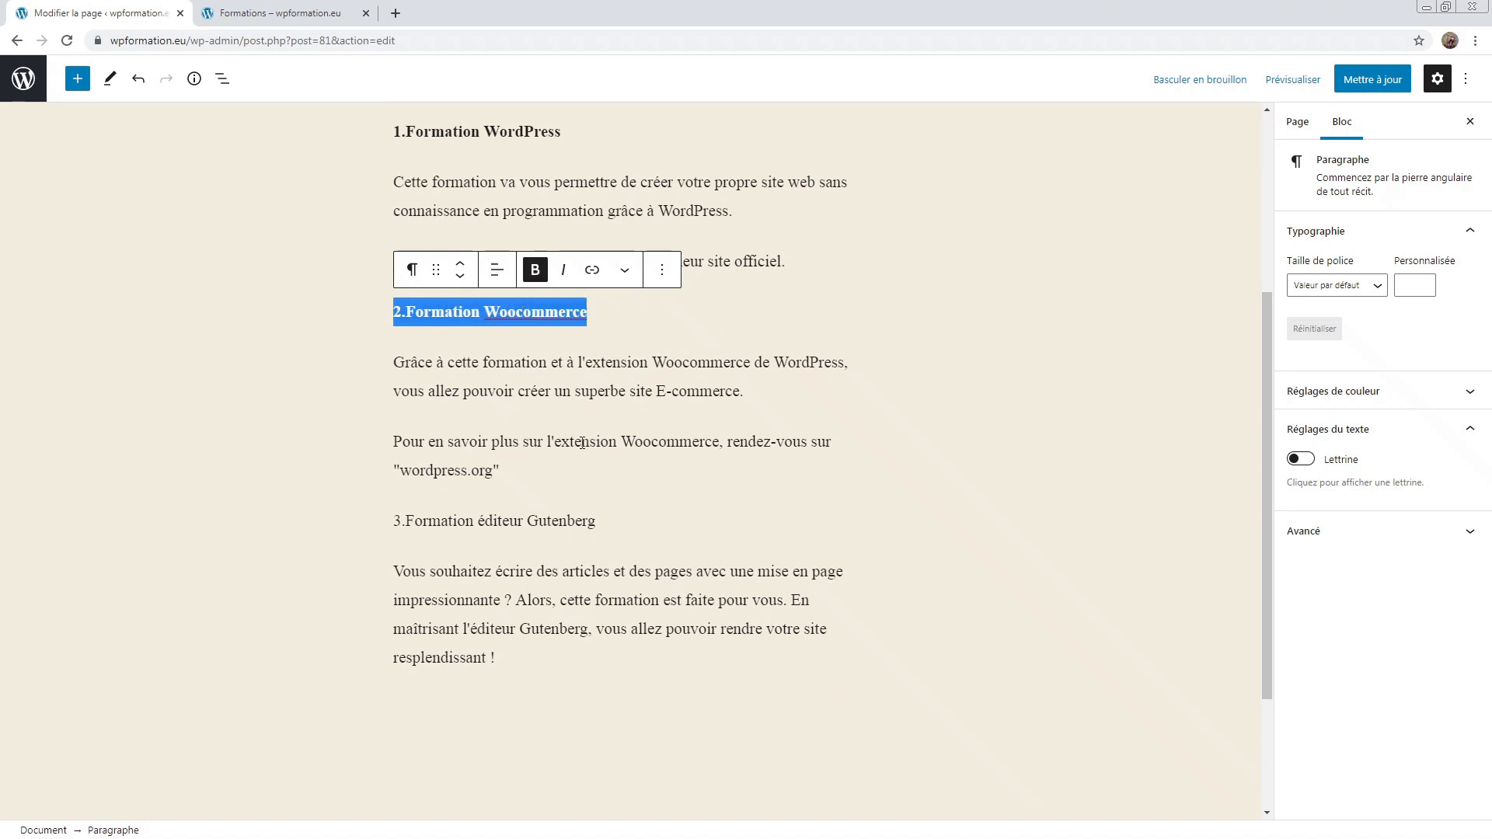
left_click_drag(597, 521, 383, 517)
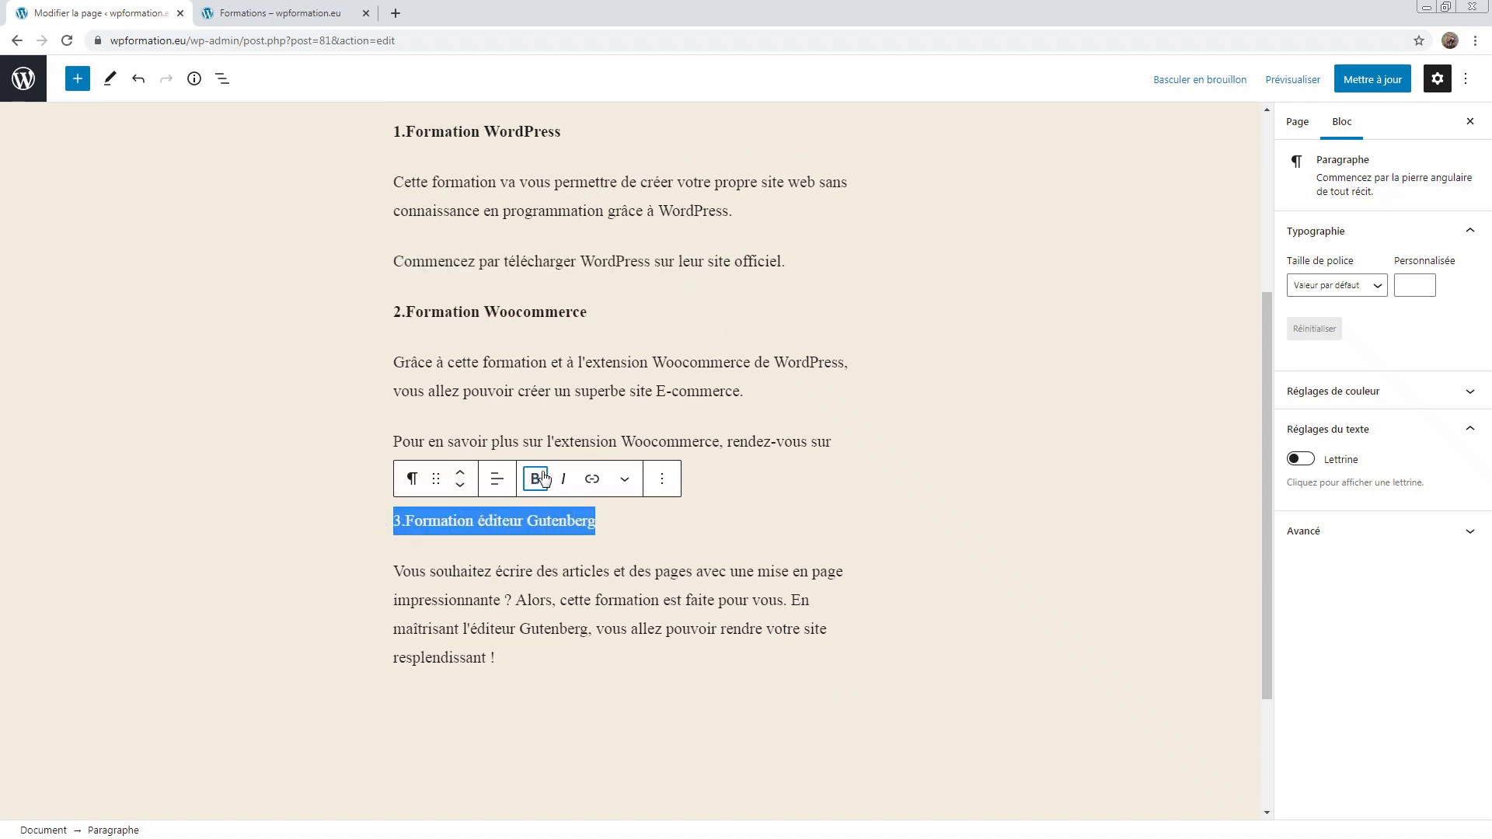
left_click(535, 479)
scroll(655, 411, "up", 4)
Step: Italicize the 'Si vous avez des questions' paragraph and save the page with Mettre à jour
left_click_drag(639, 392, 390, 332)
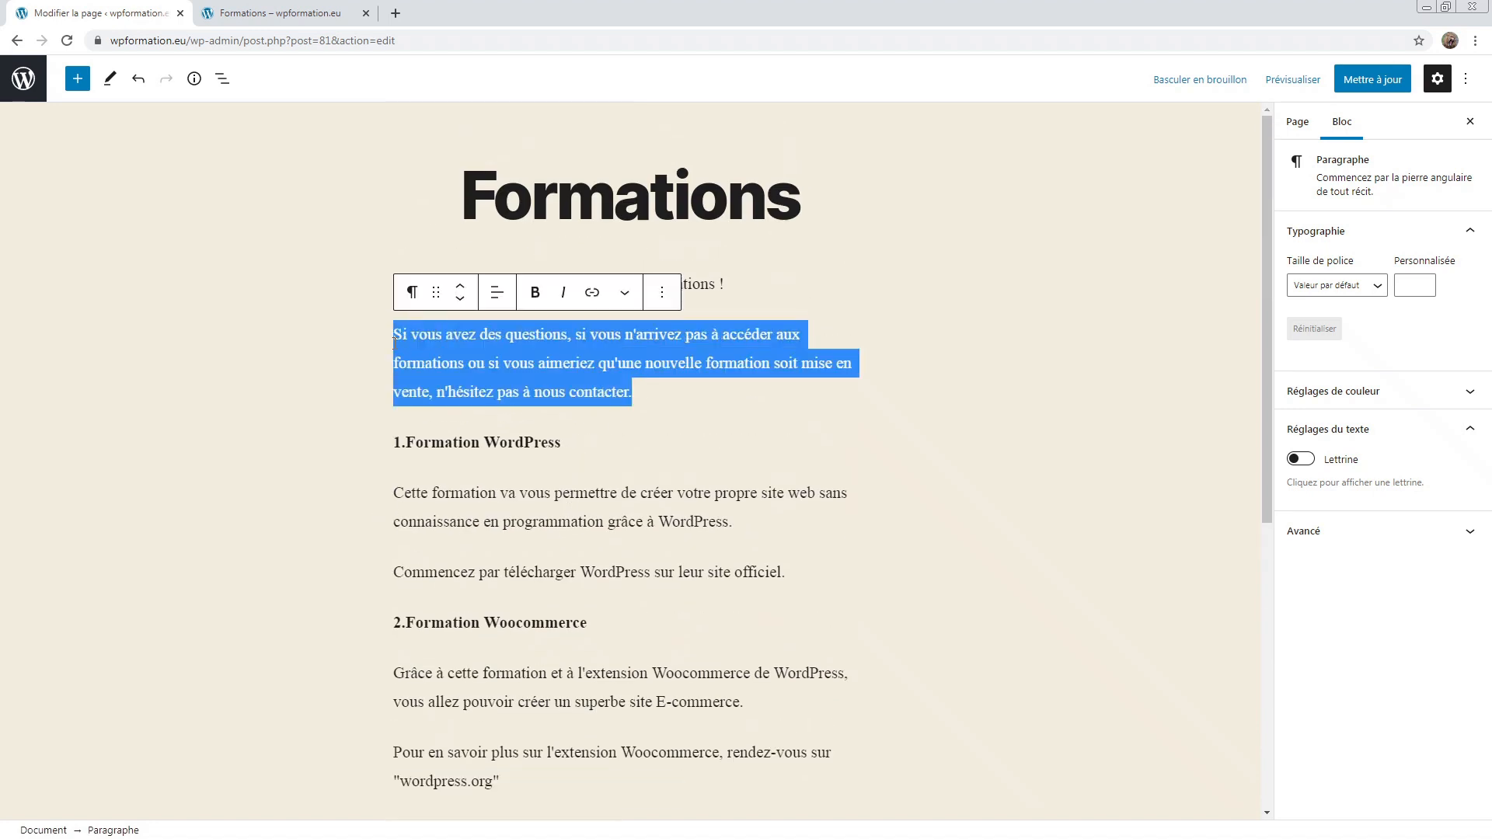
left_click(564, 293)
left_click(894, 324)
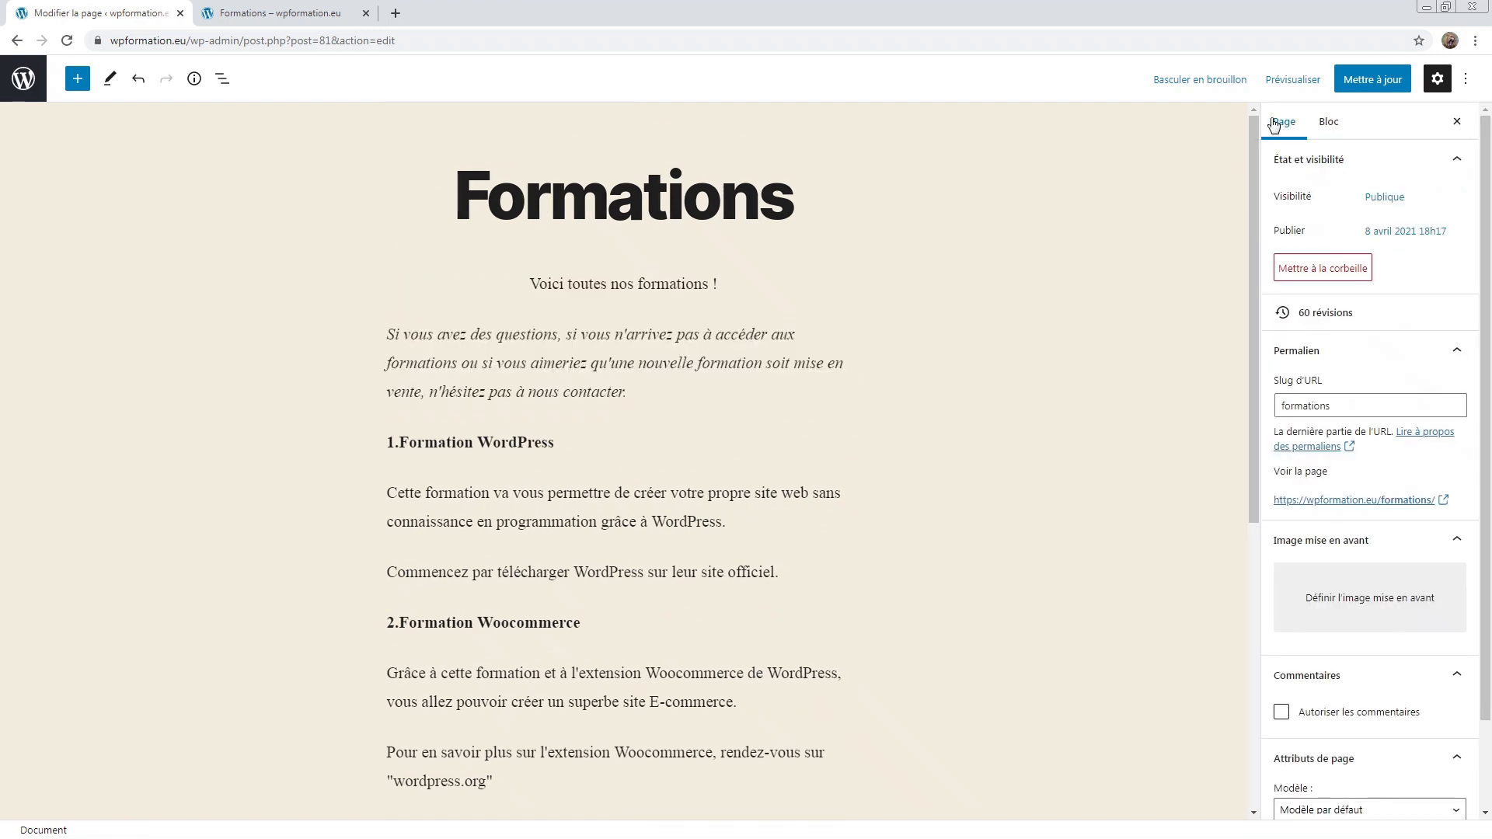
left_click(1344, 80)
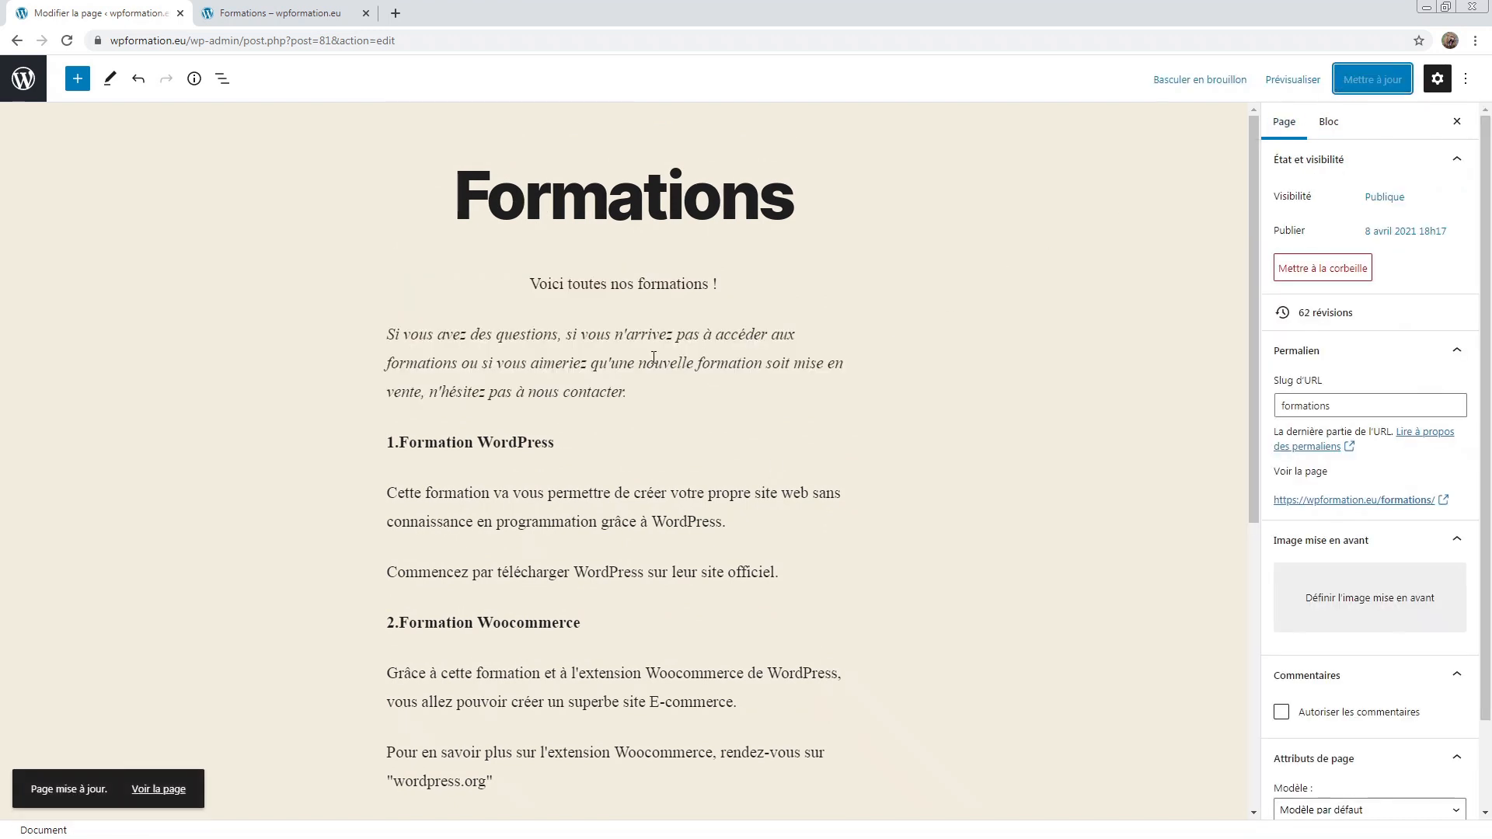
scroll(619, 361, "down", 5)
scroll(620, 360, "up", 5)
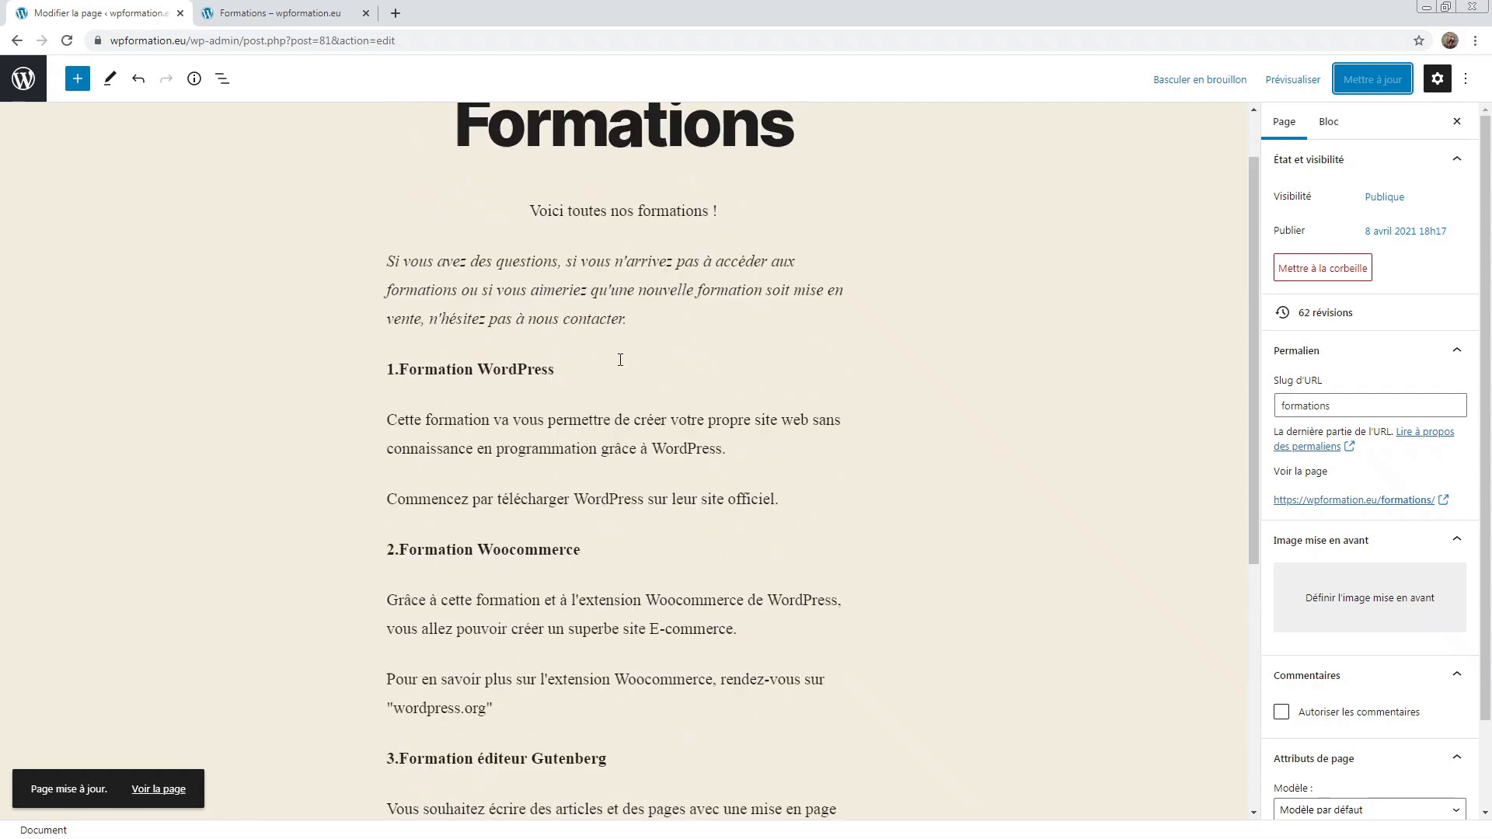
scroll(620, 360, "up", 1)
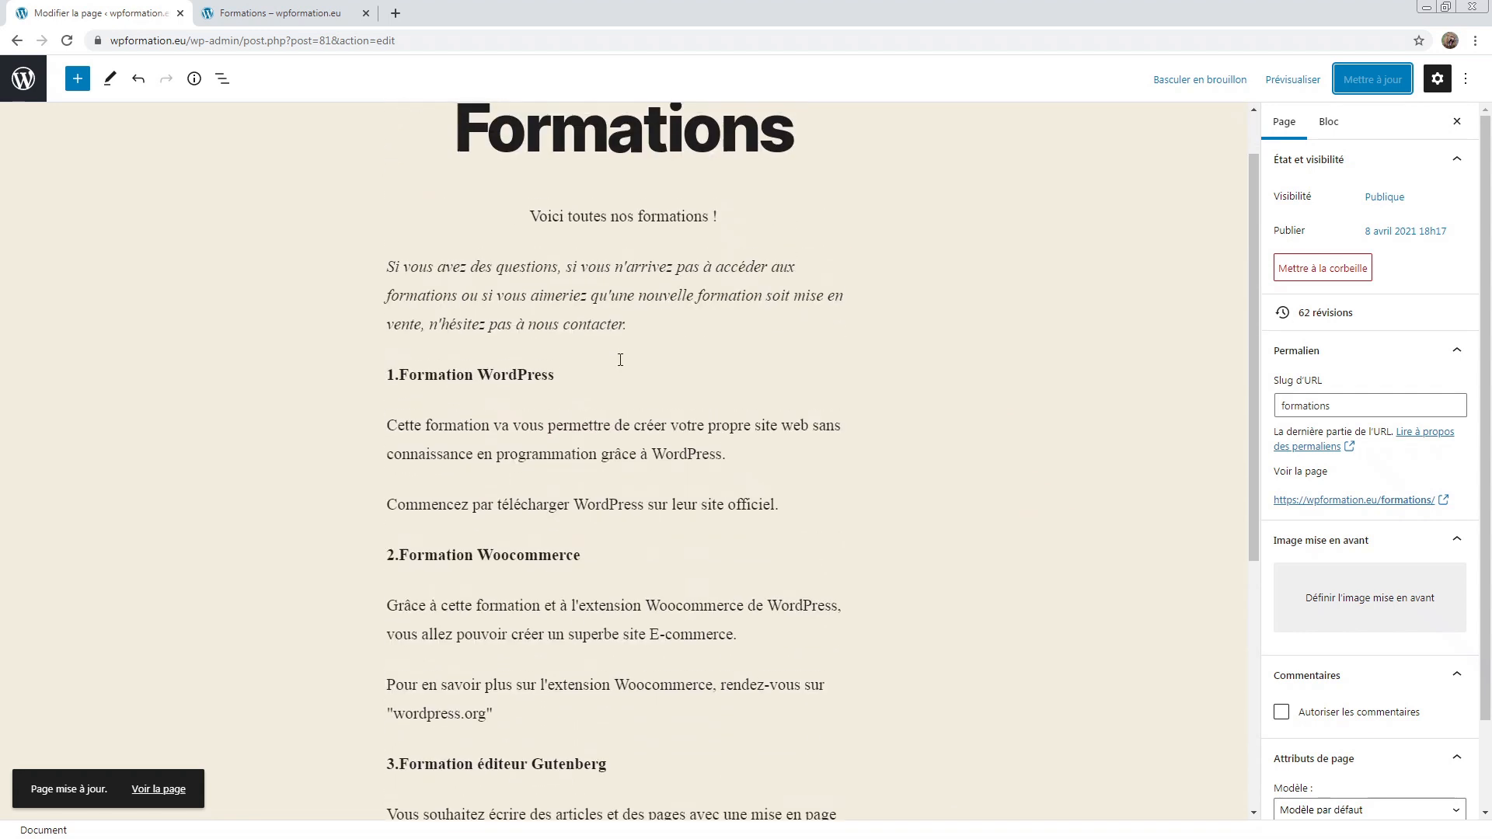
Step: Open the full block library beside the Formations page and browse its first categories
mouse_move(526, 418)
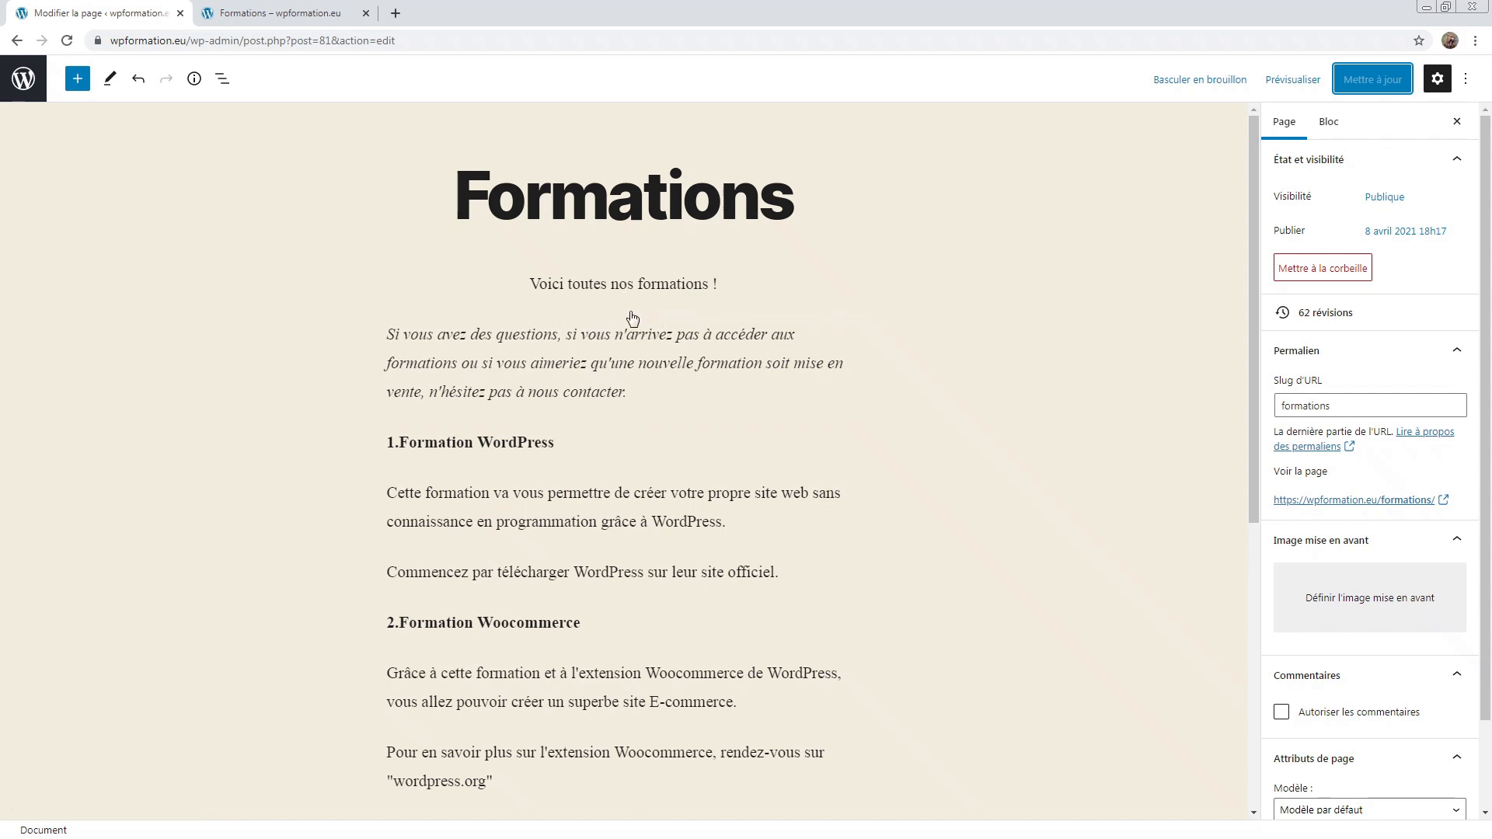
mouse_move(631, 314)
left_click(79, 81)
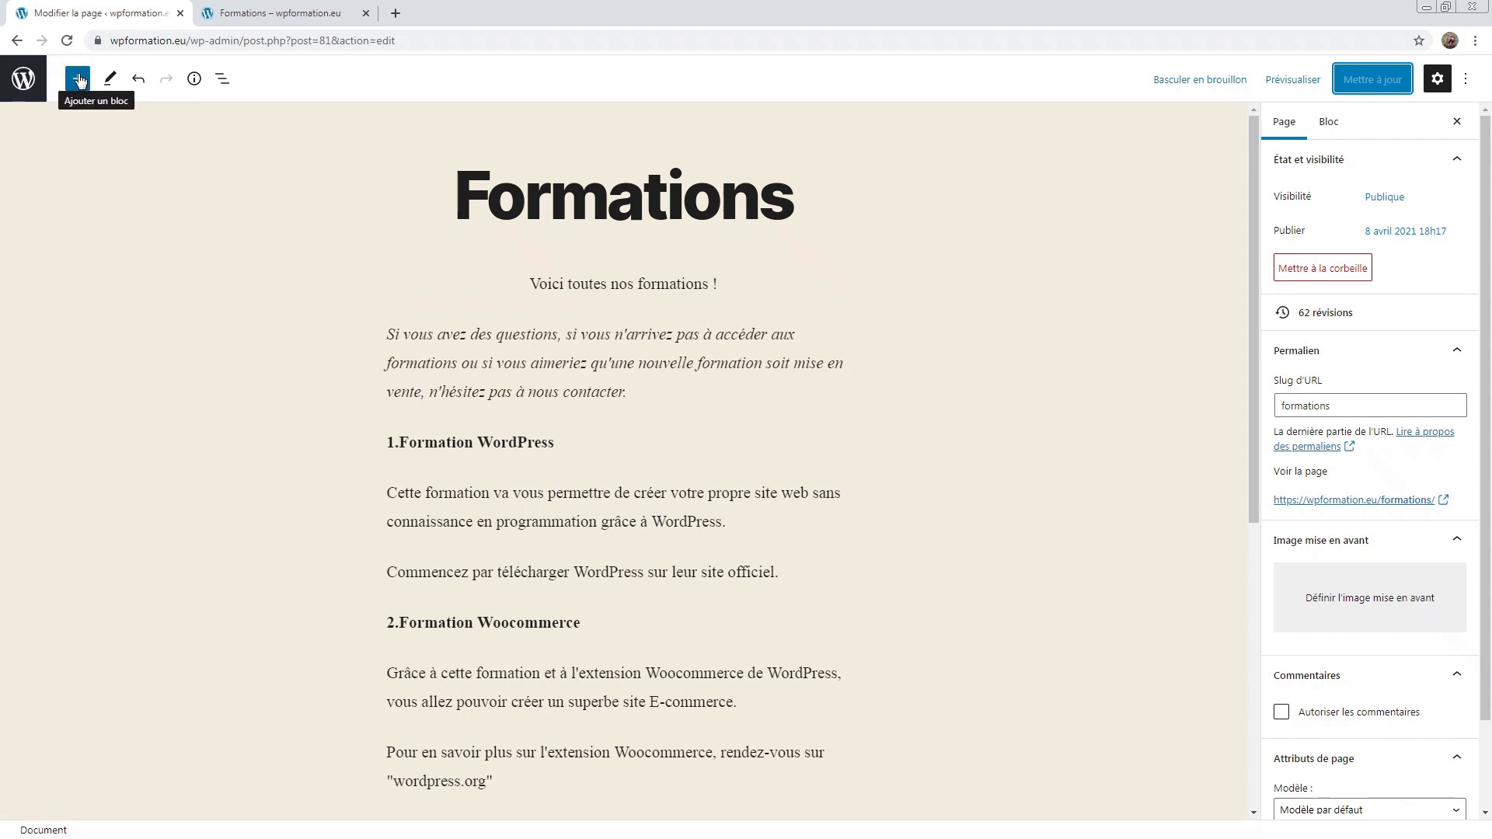
left_click(79, 81)
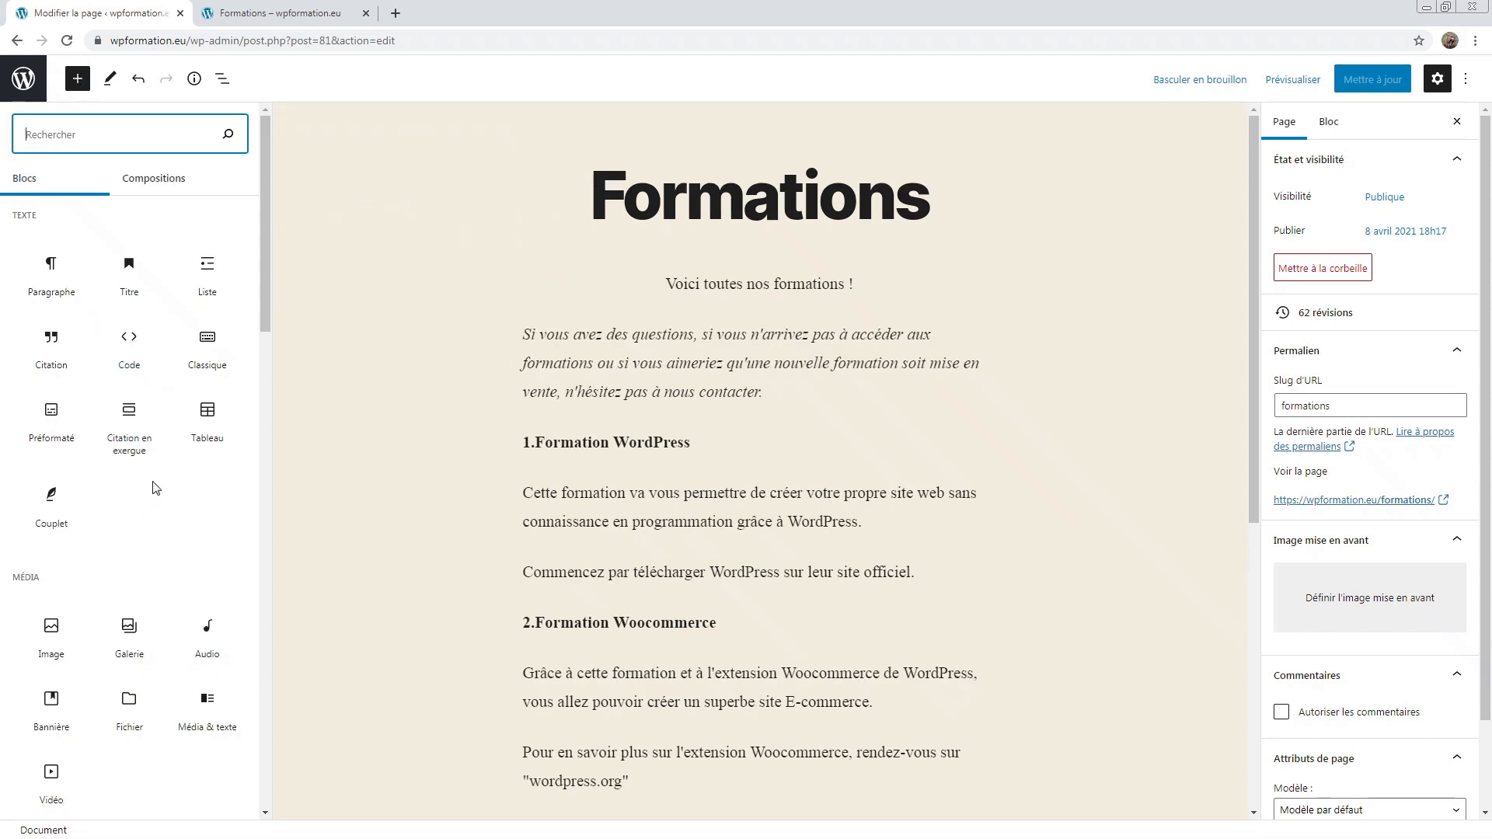
scroll(155, 487, "down", 15)
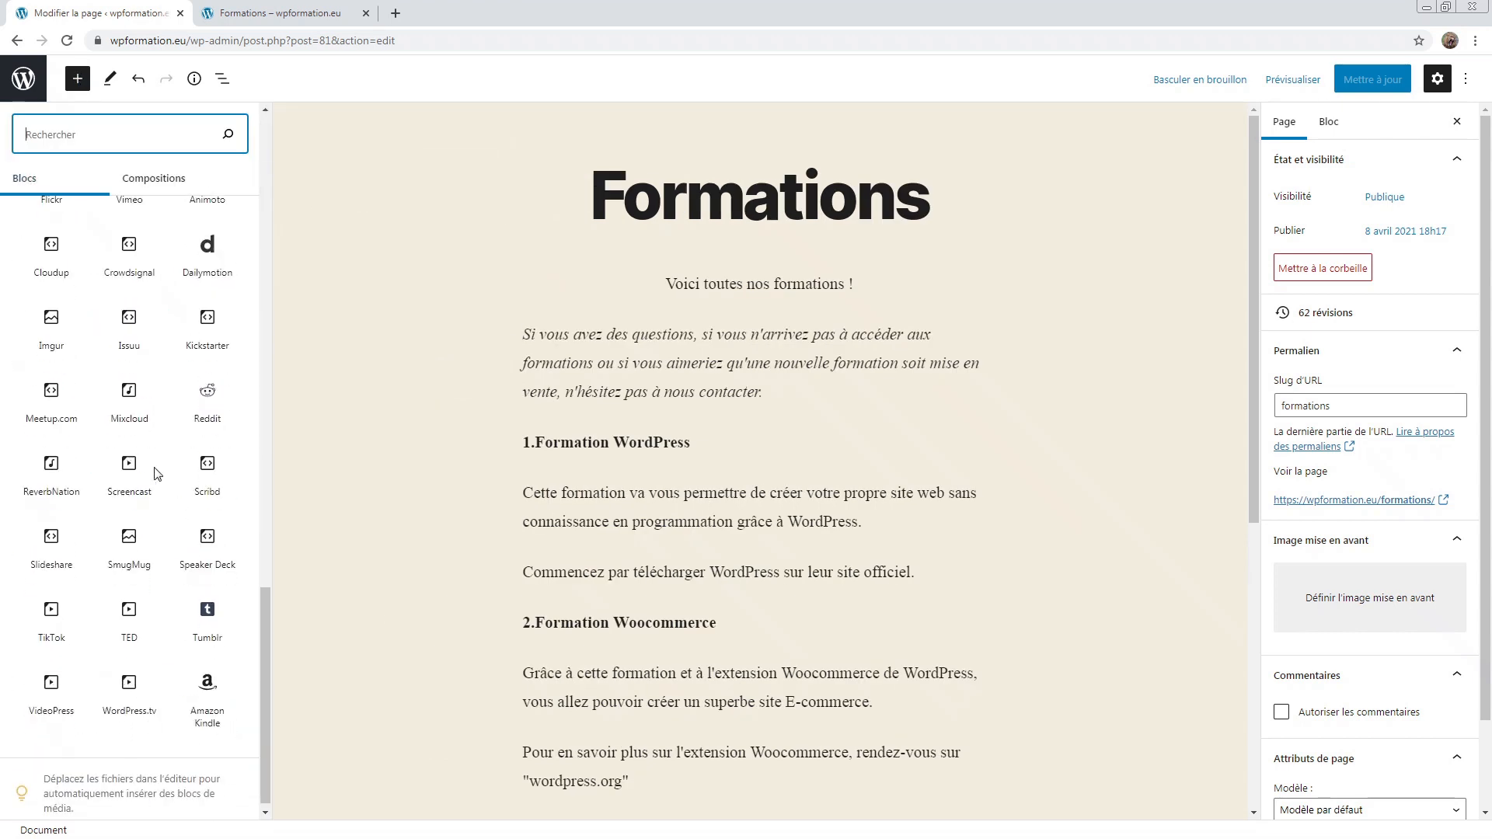
scroll(157, 473, "up", 5)
scroll(157, 474, "up", 10)
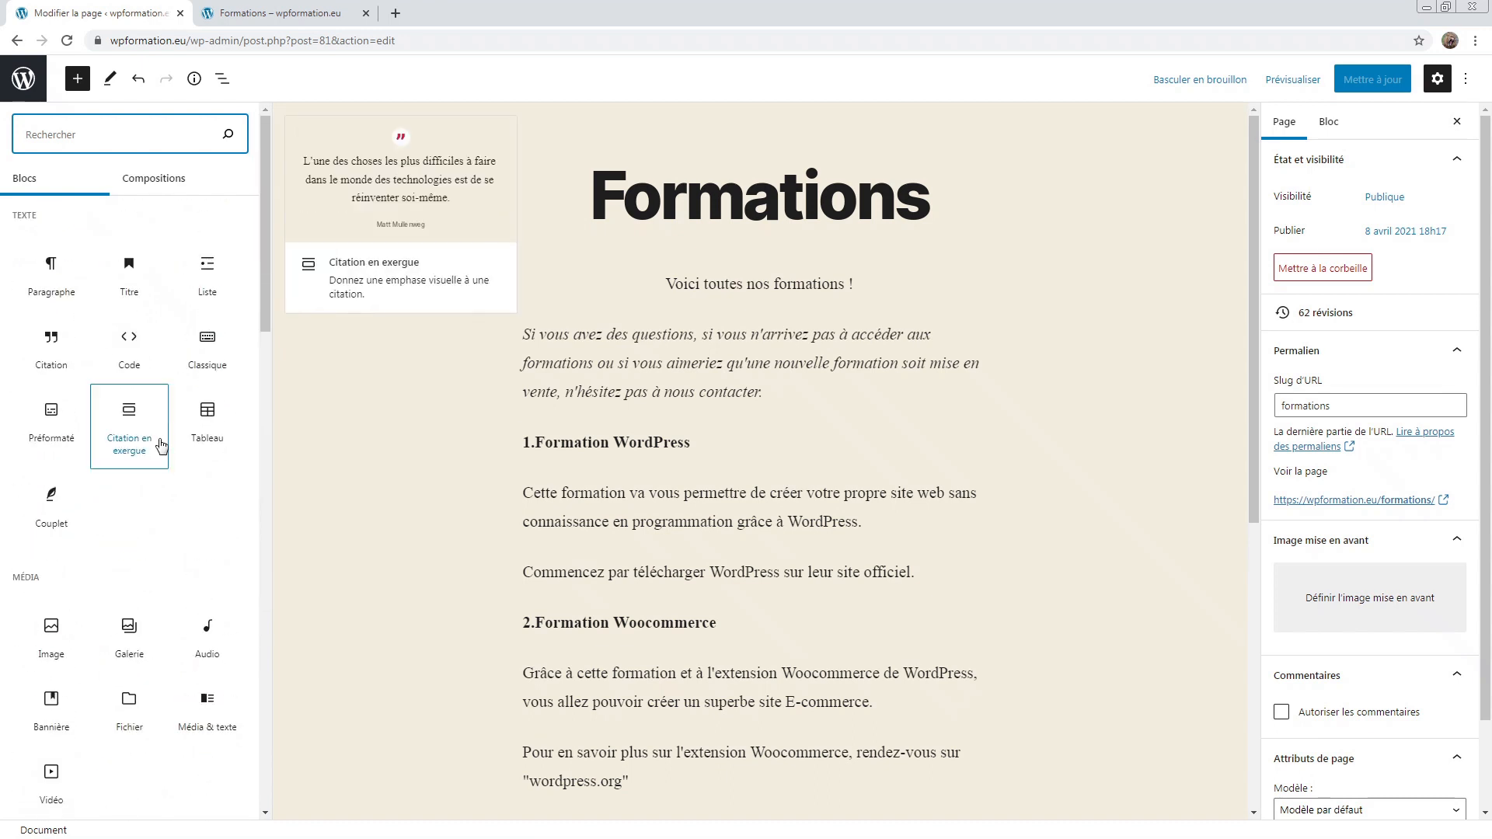
left_click(43, 221)
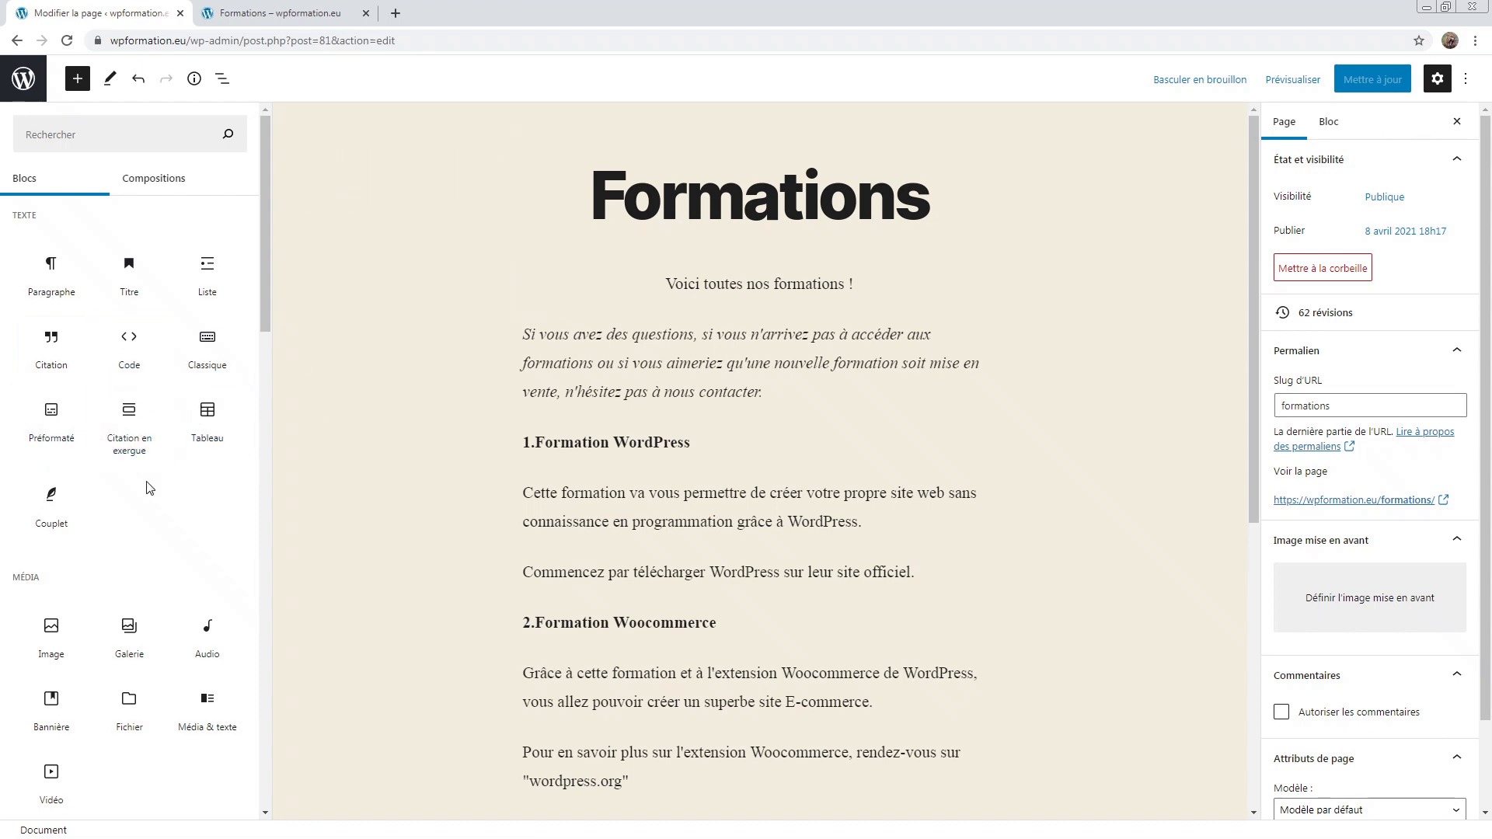
Step: Scroll further through the block library, clearing accidental text selections along the way
scroll(150, 488, "down", 3)
key("ctrl+a")
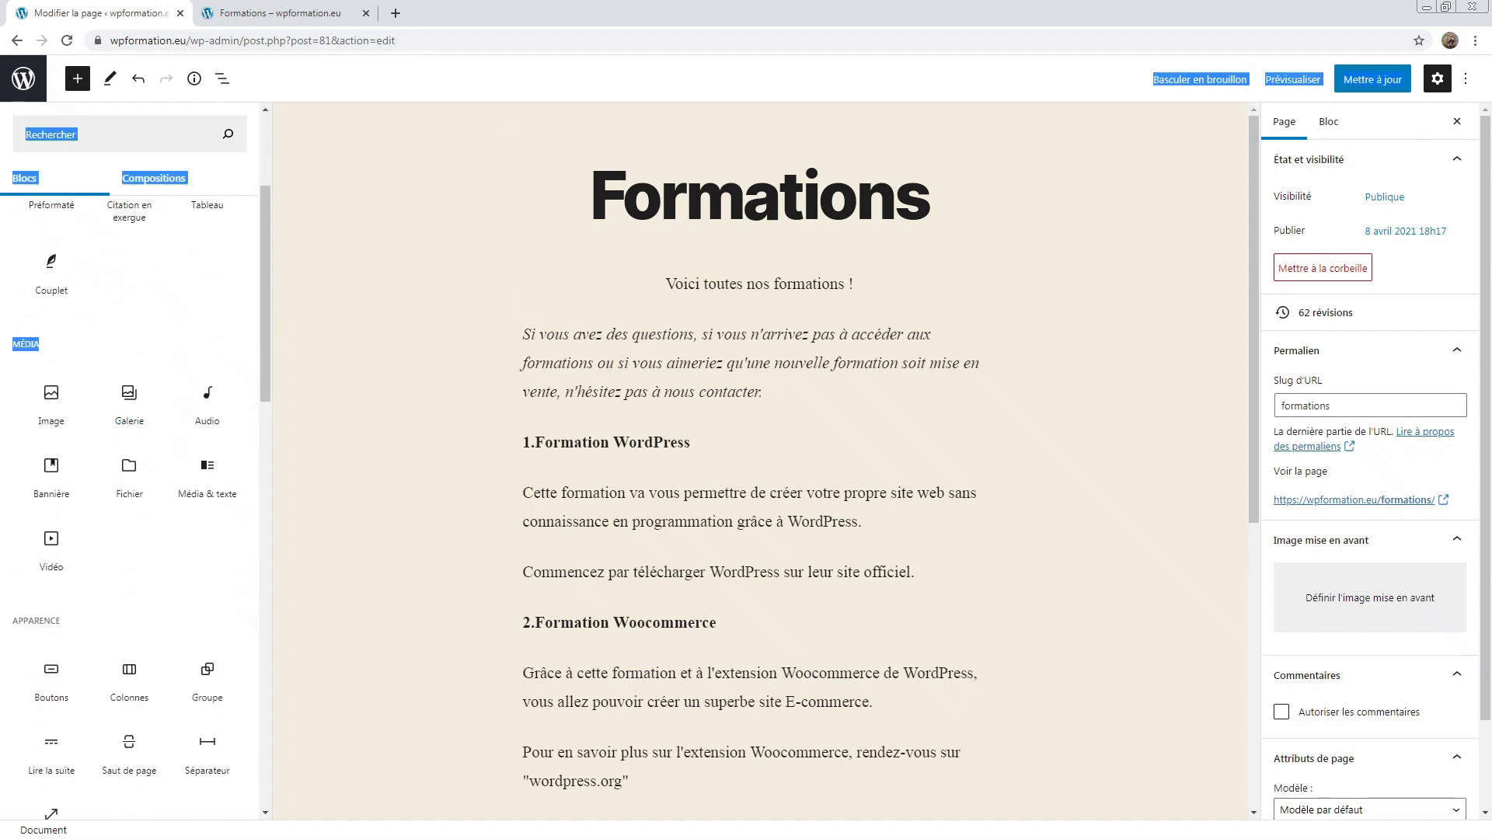
left_click(77, 342)
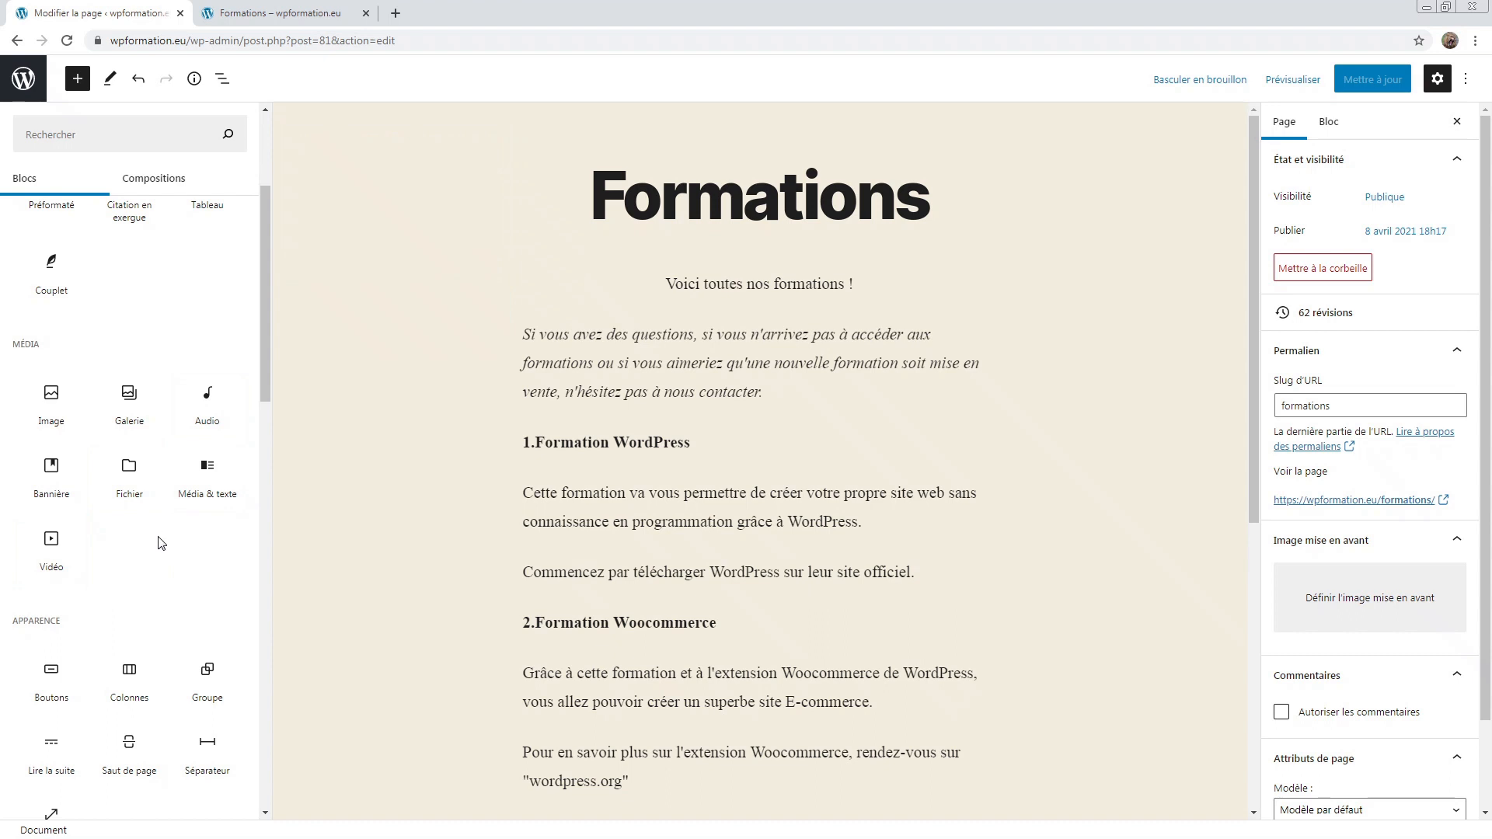
scroll(160, 536, "down", 2)
scroll(160, 536, "down", 2)
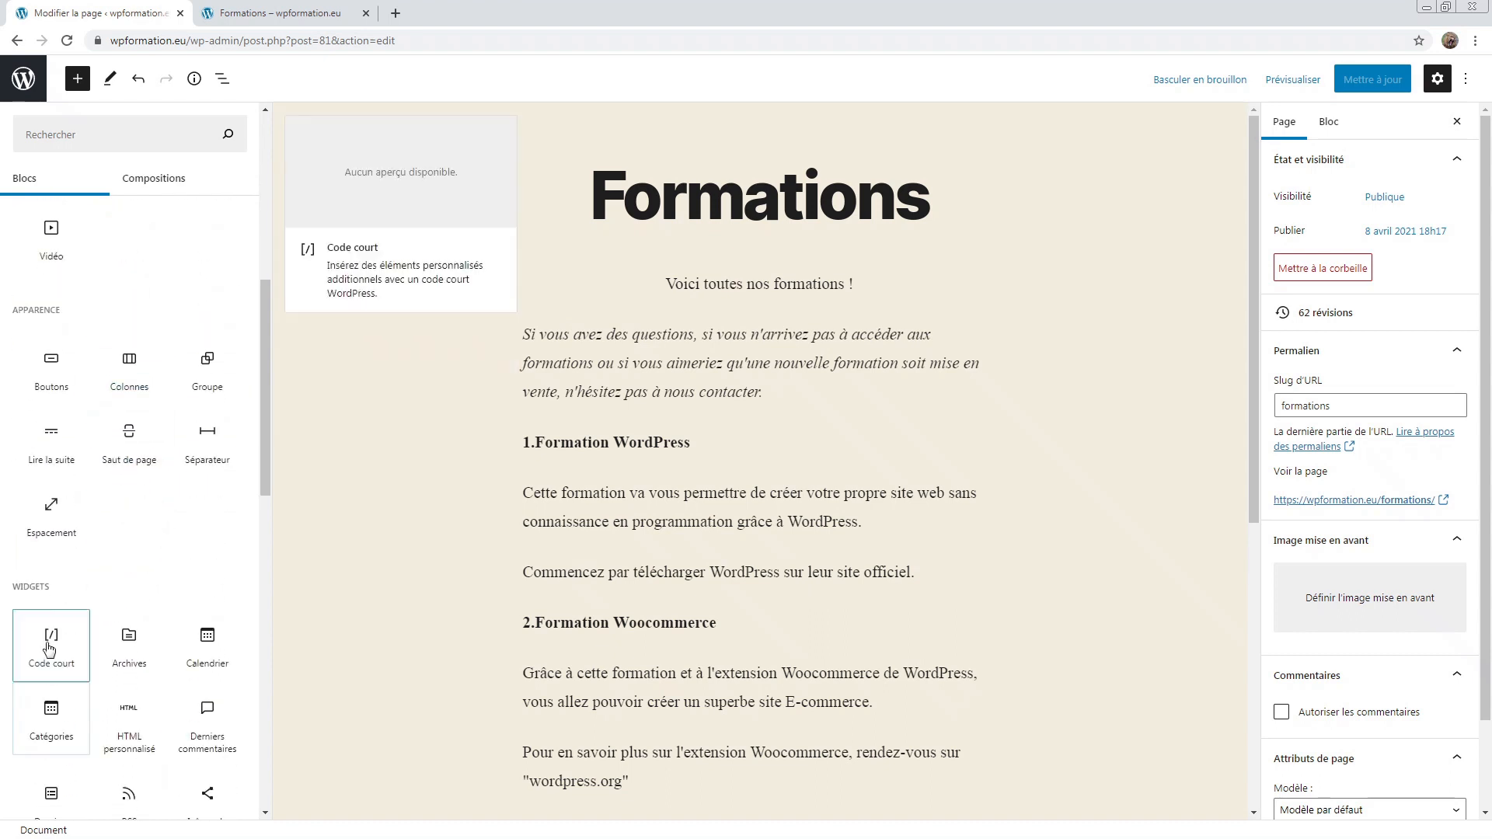
left_click_drag(80, 310, 0, 312)
left_click(52, 306)
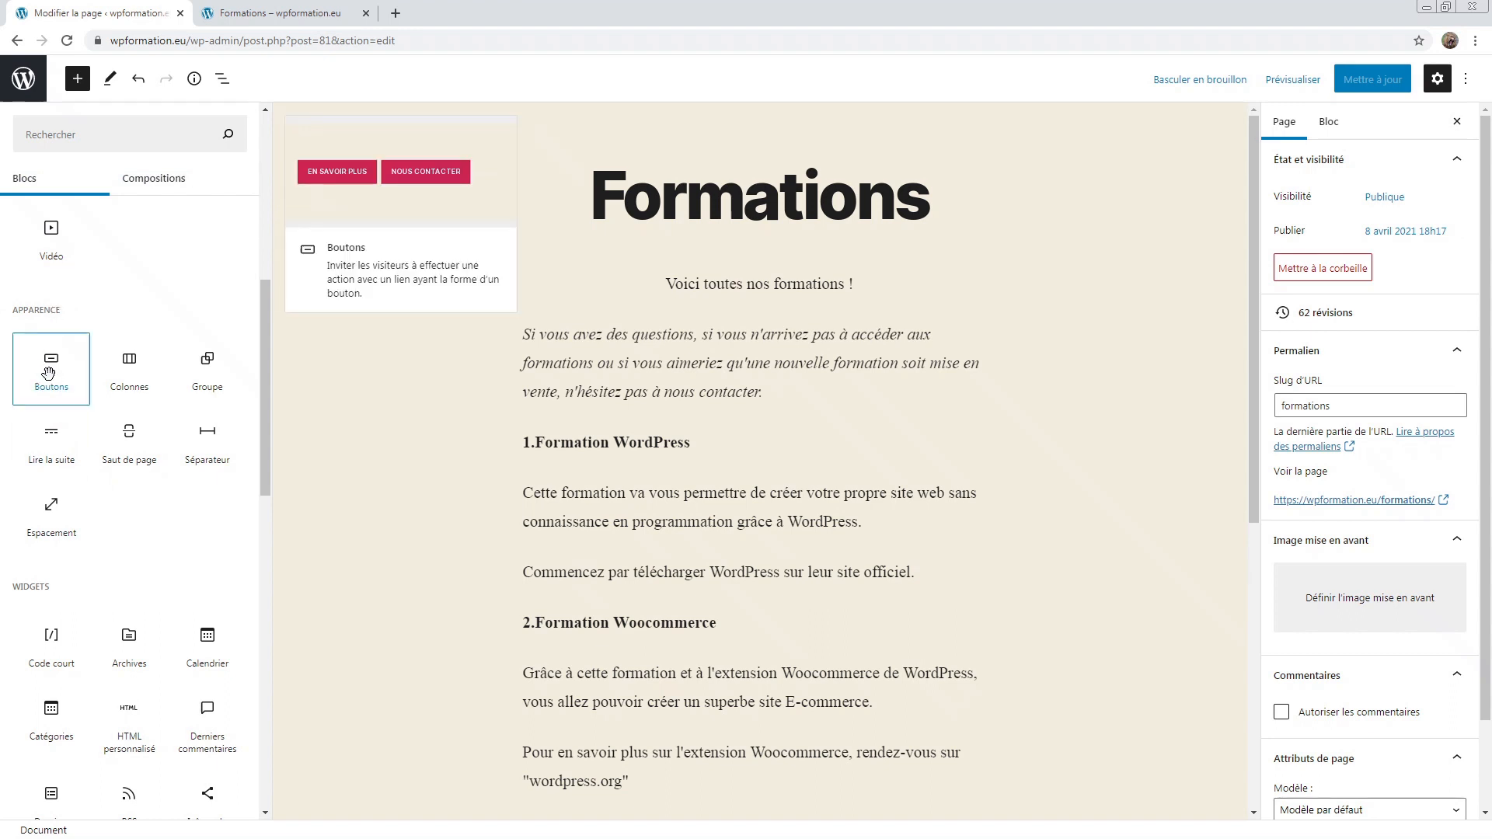
Step: Browse down to the appearance and widget blocks such as Lire la suite and Recherche
mouse_move(199, 438)
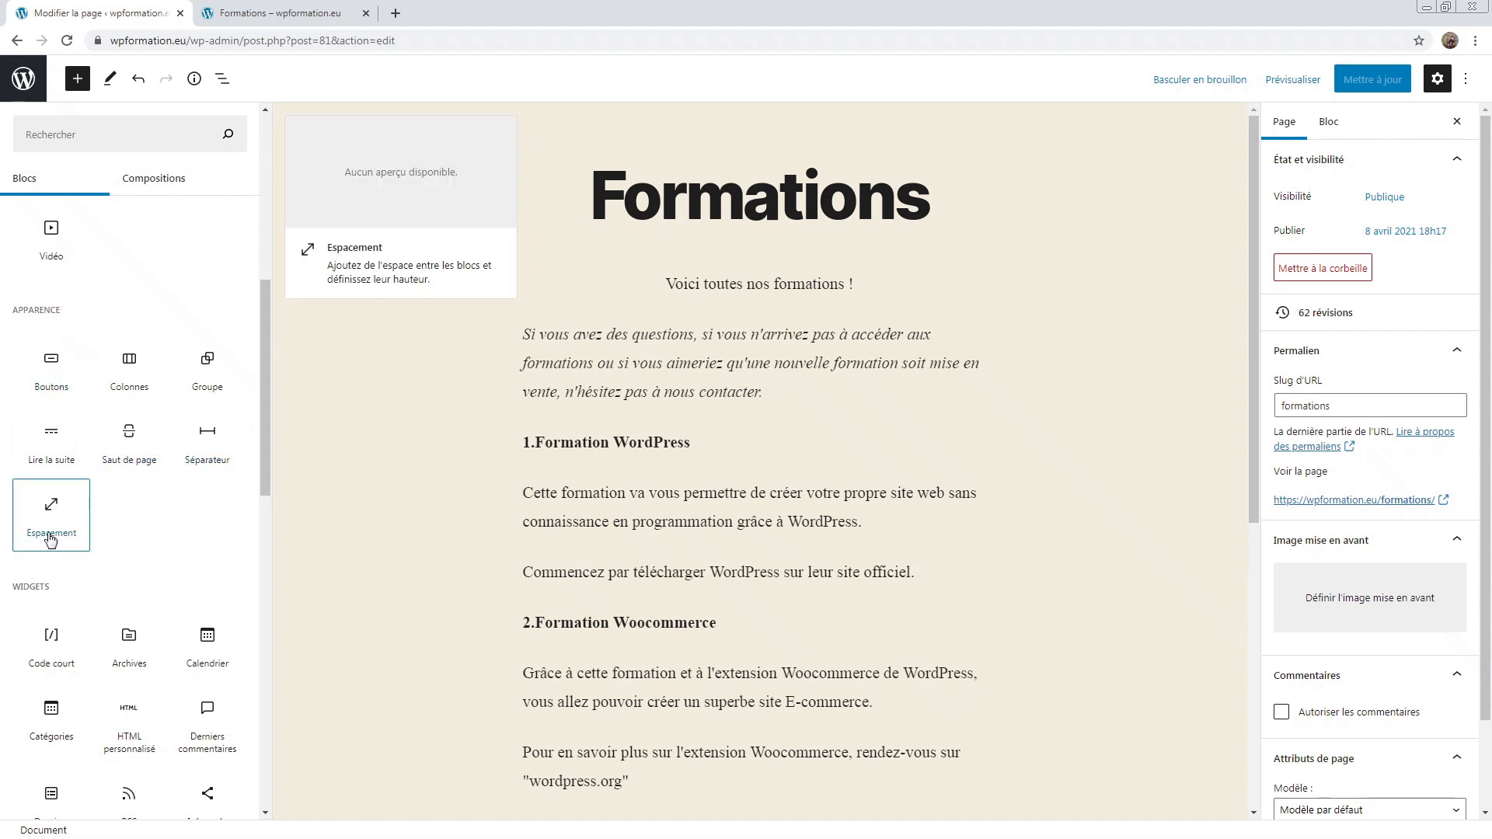
mouse_move(134, 466)
mouse_move(45, 470)
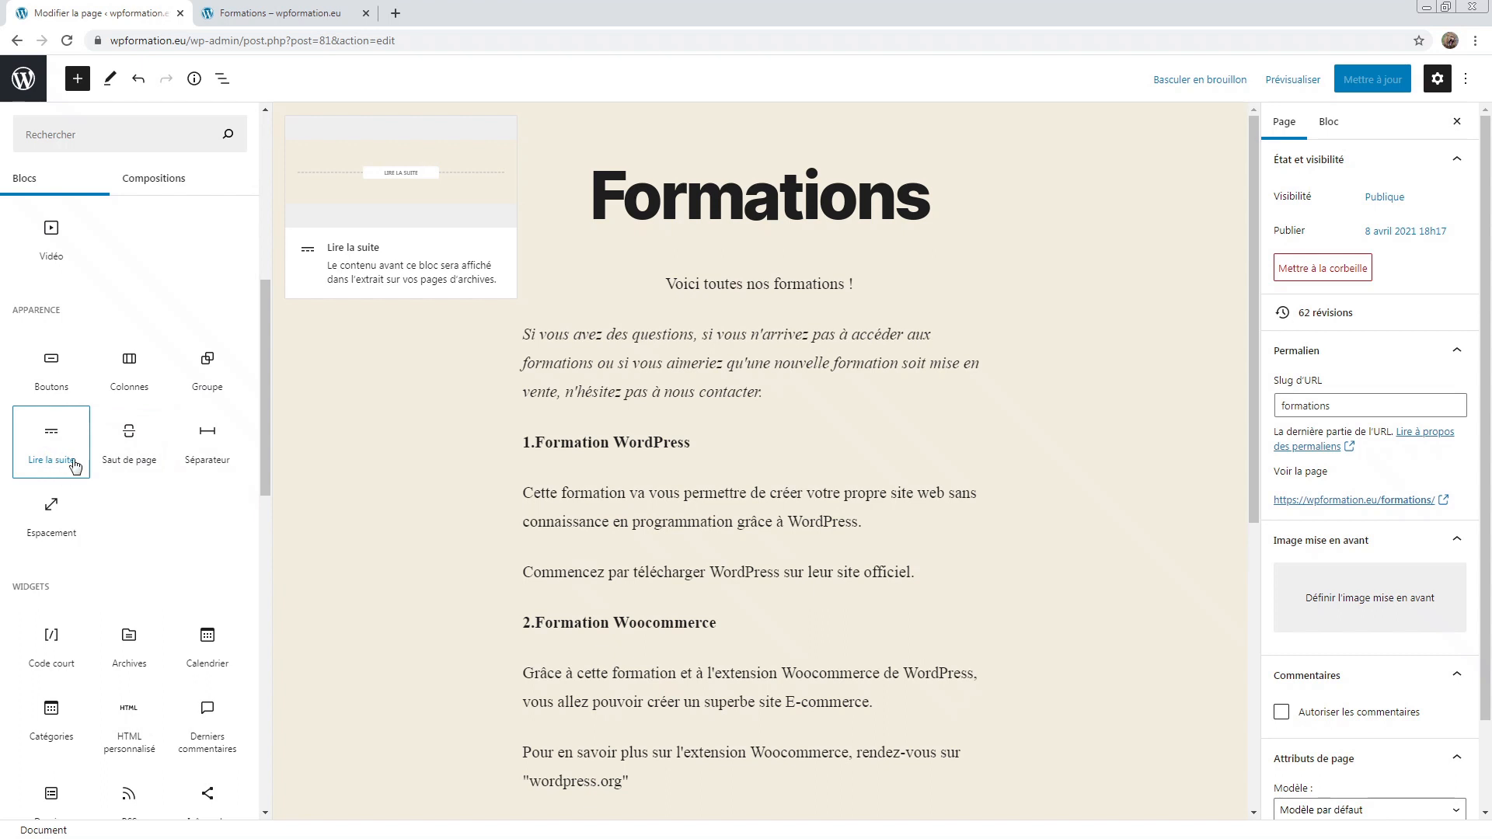
scroll(177, 521, "down", 3)
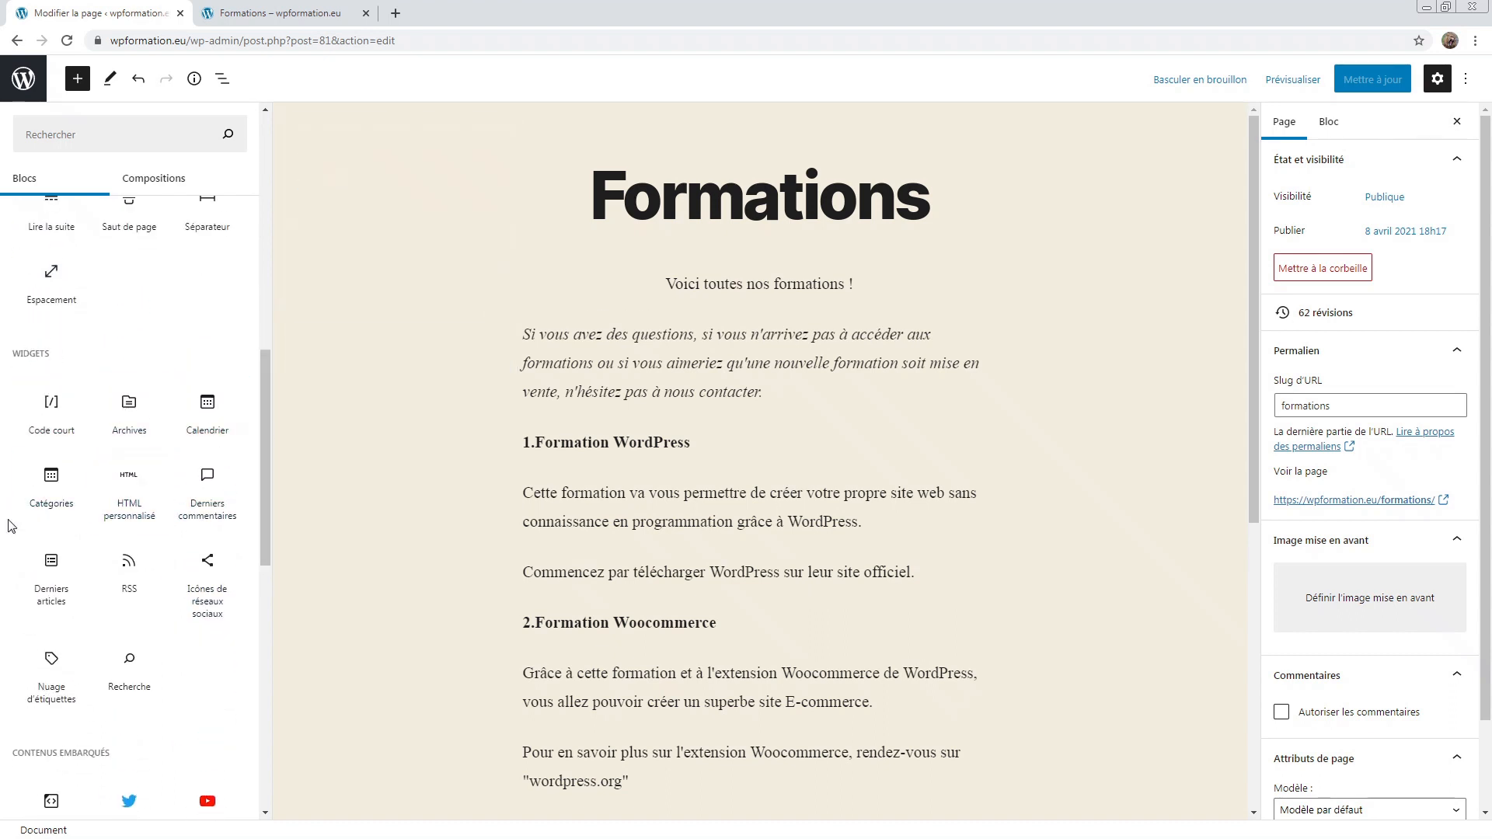
mouse_move(33, 513)
mouse_move(208, 594)
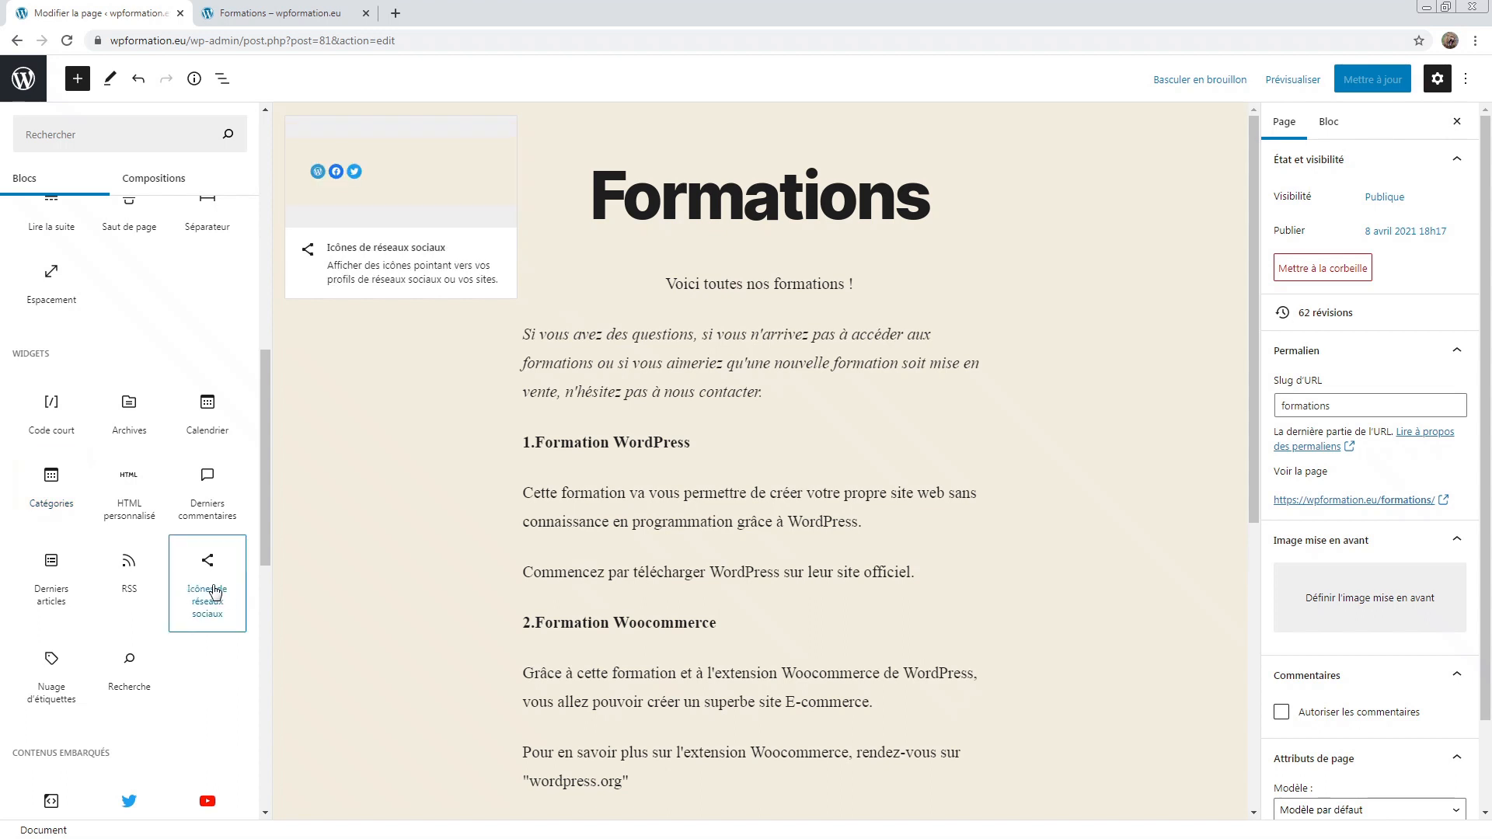
mouse_move(117, 674)
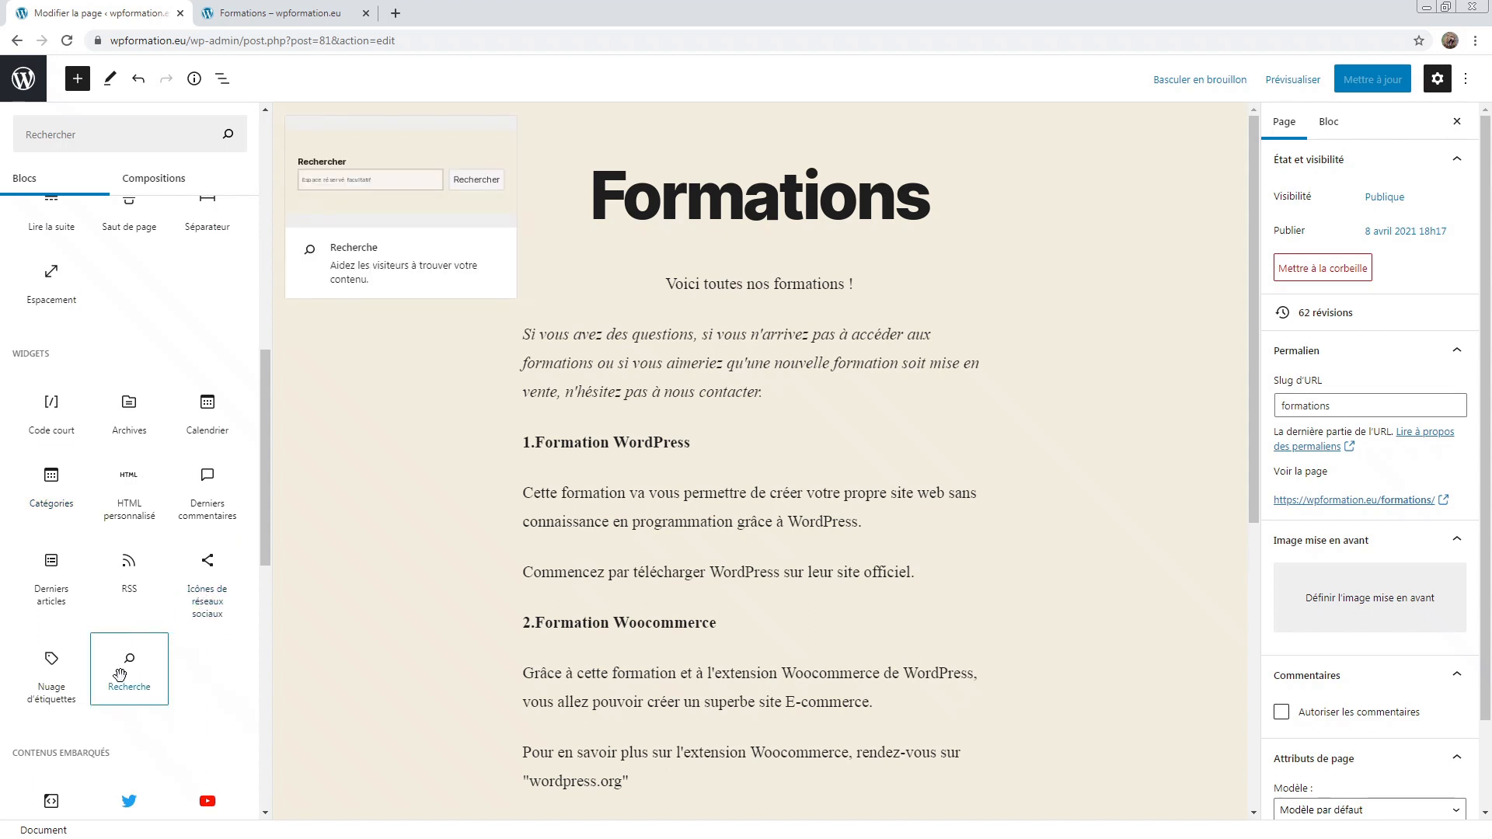
scroll(218, 591, "down", 3)
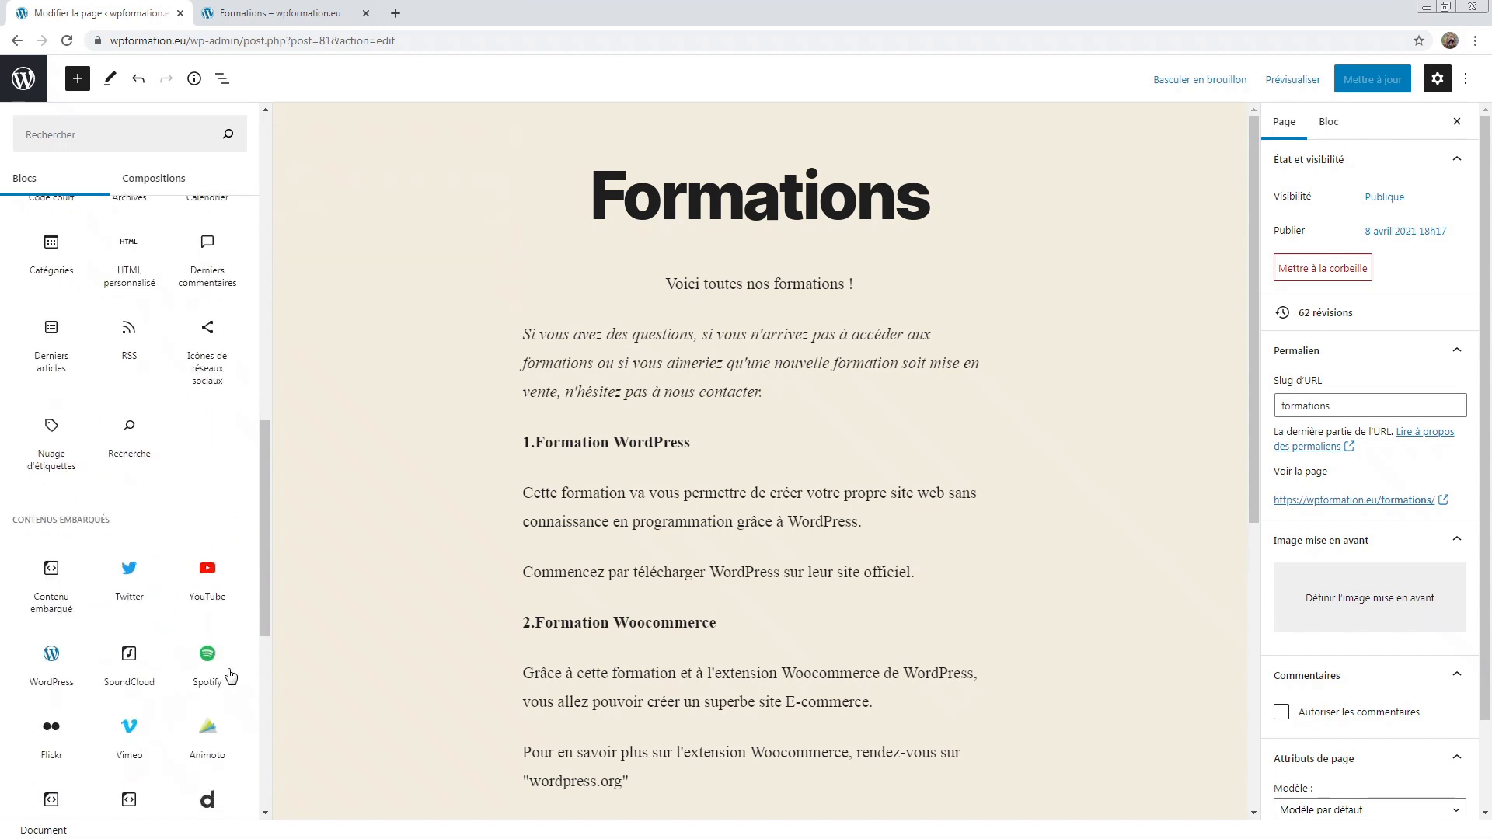
mouse_move(215, 556)
left_click_drag(116, 524, 18, 522)
left_click(21, 524)
scroll(27, 524, "down", 1)
mouse_move(222, 490)
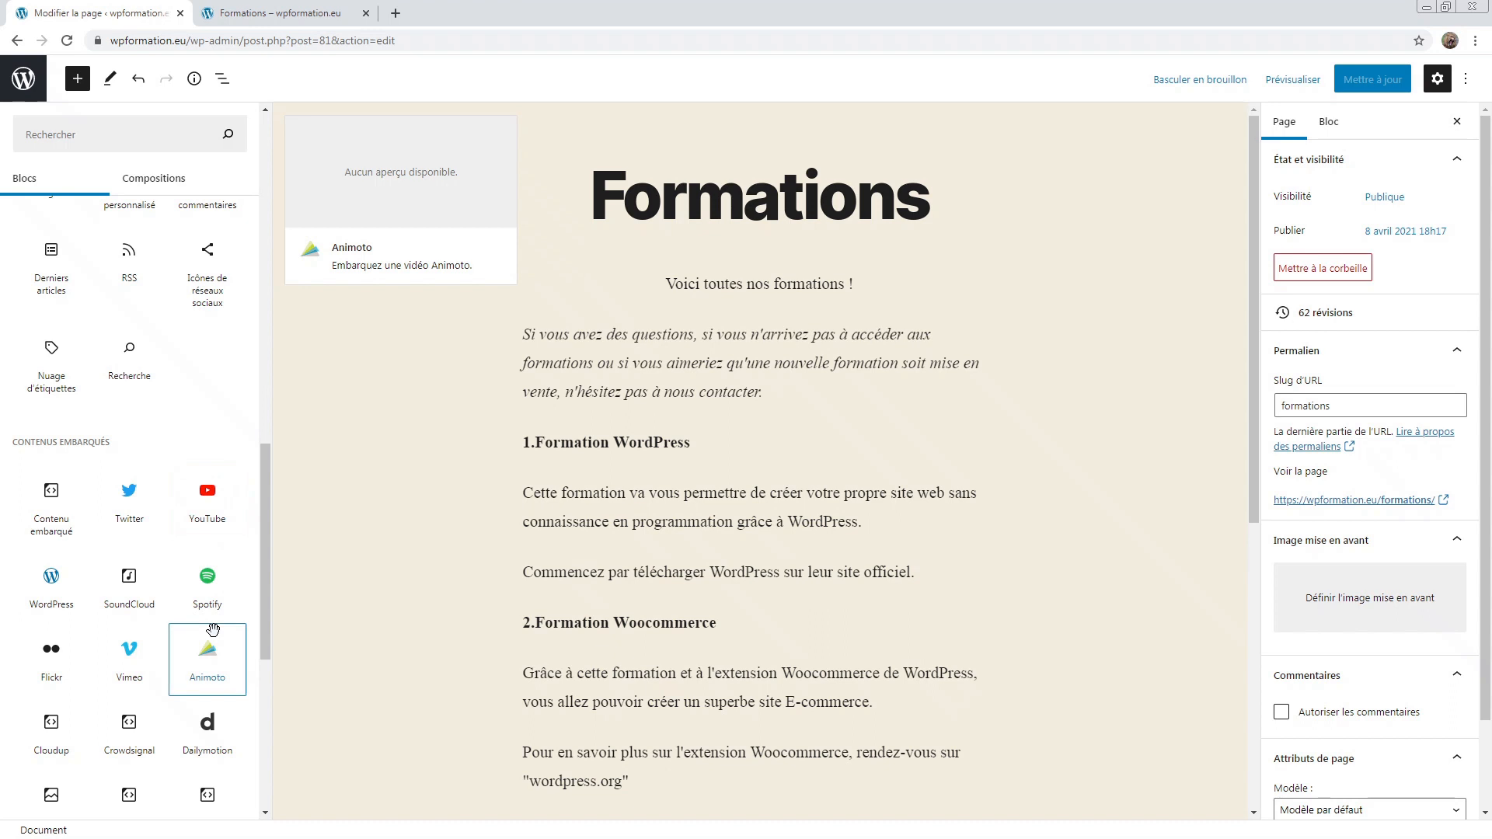
mouse_move(218, 582)
mouse_move(142, 536)
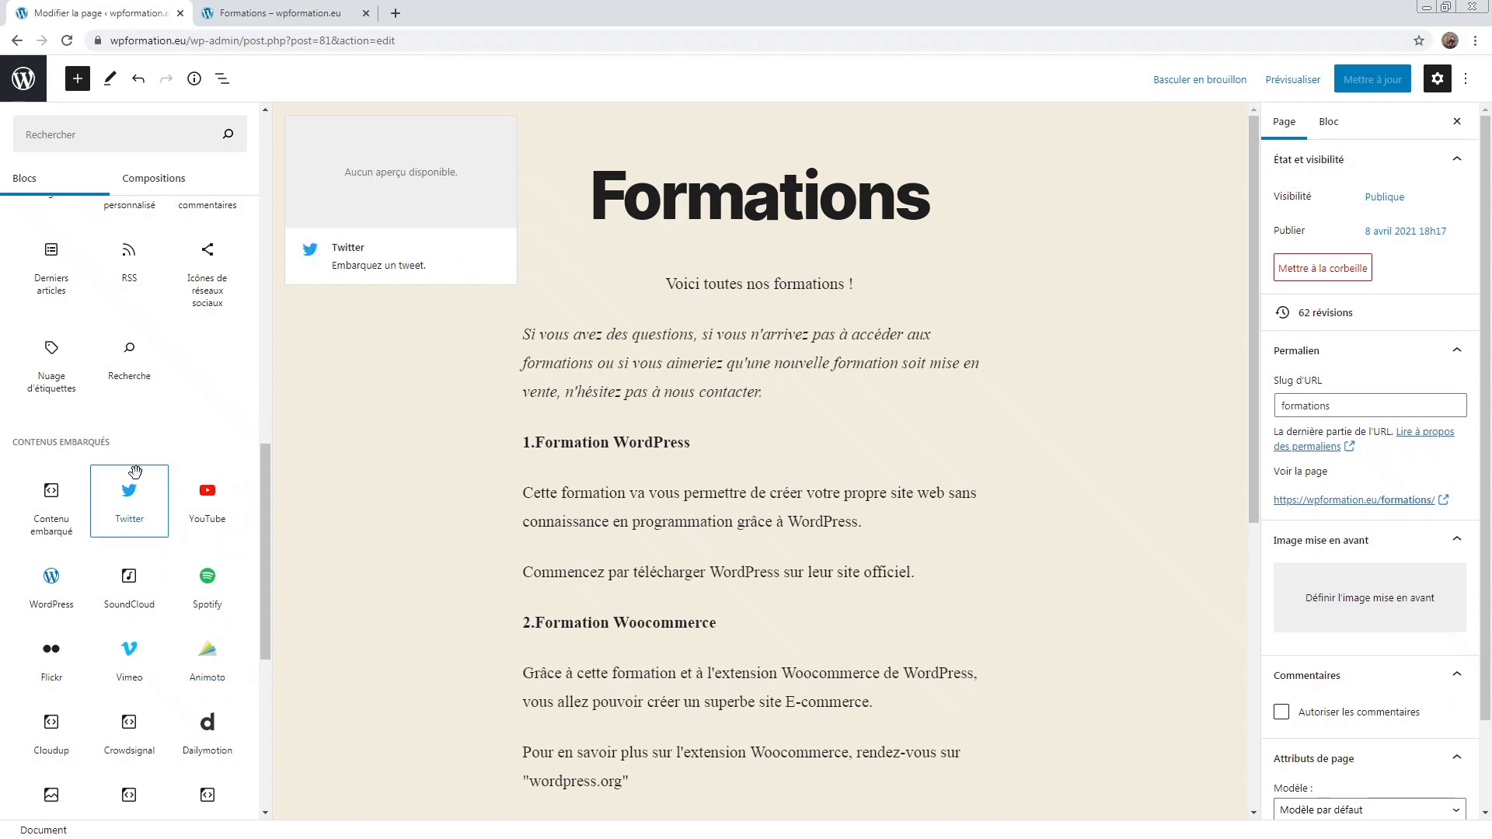
scroll(182, 471, "down", 2)
scroll(132, 482, "down", 4)
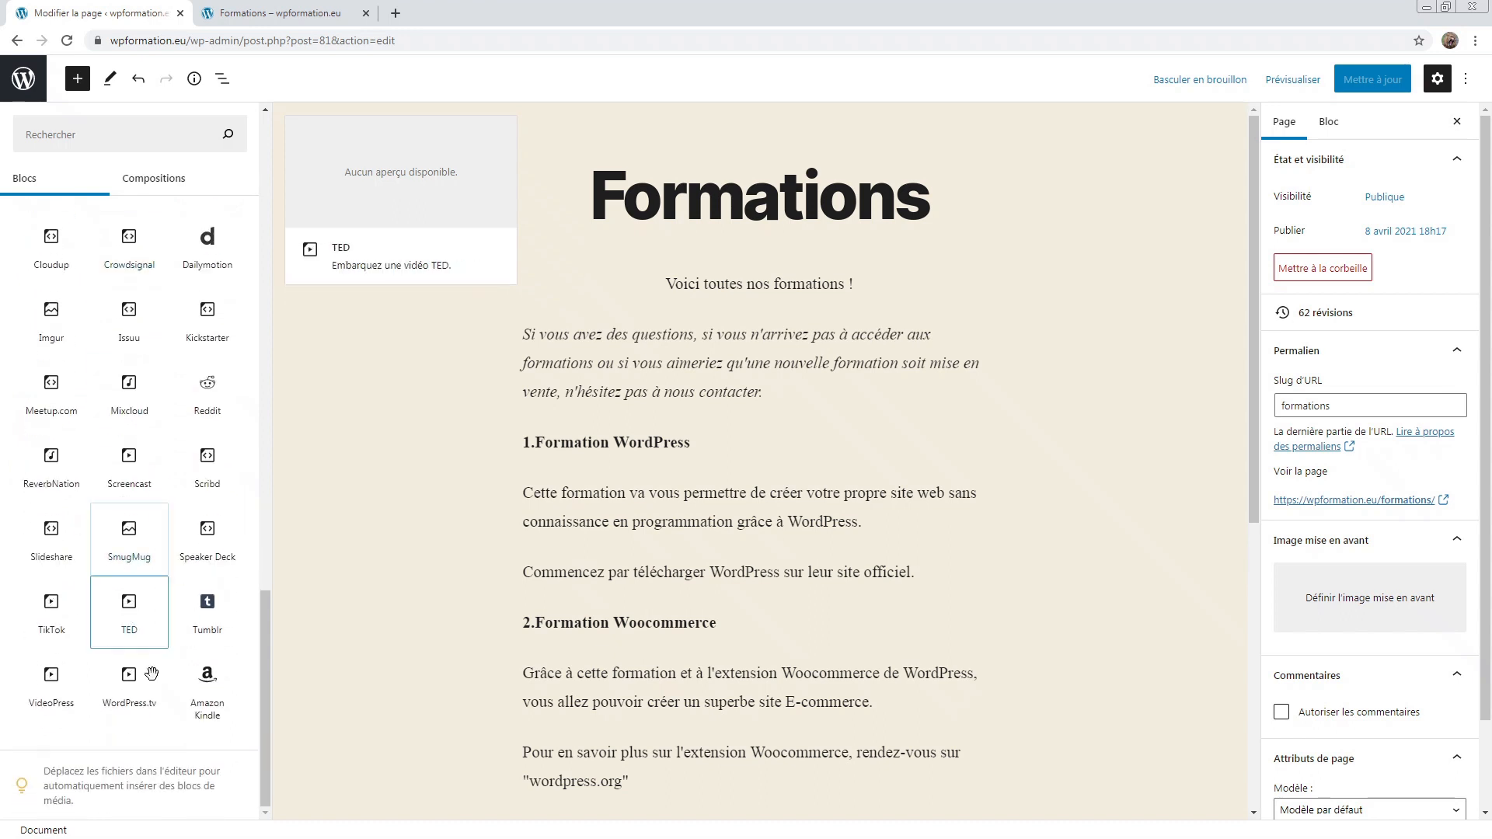
scroll(210, 550, "up", 8)
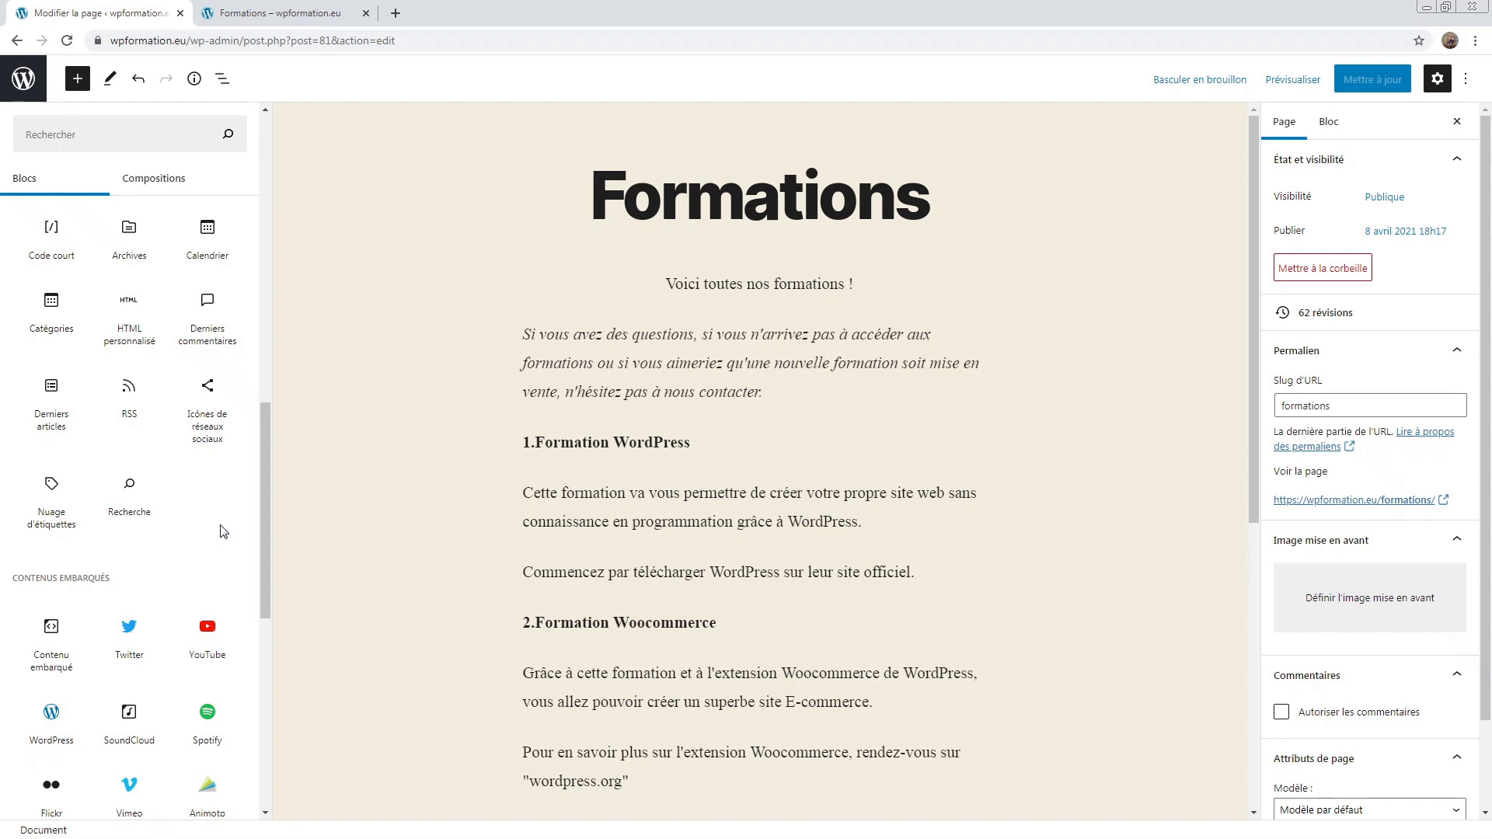
scroll(223, 530, "up", 10)
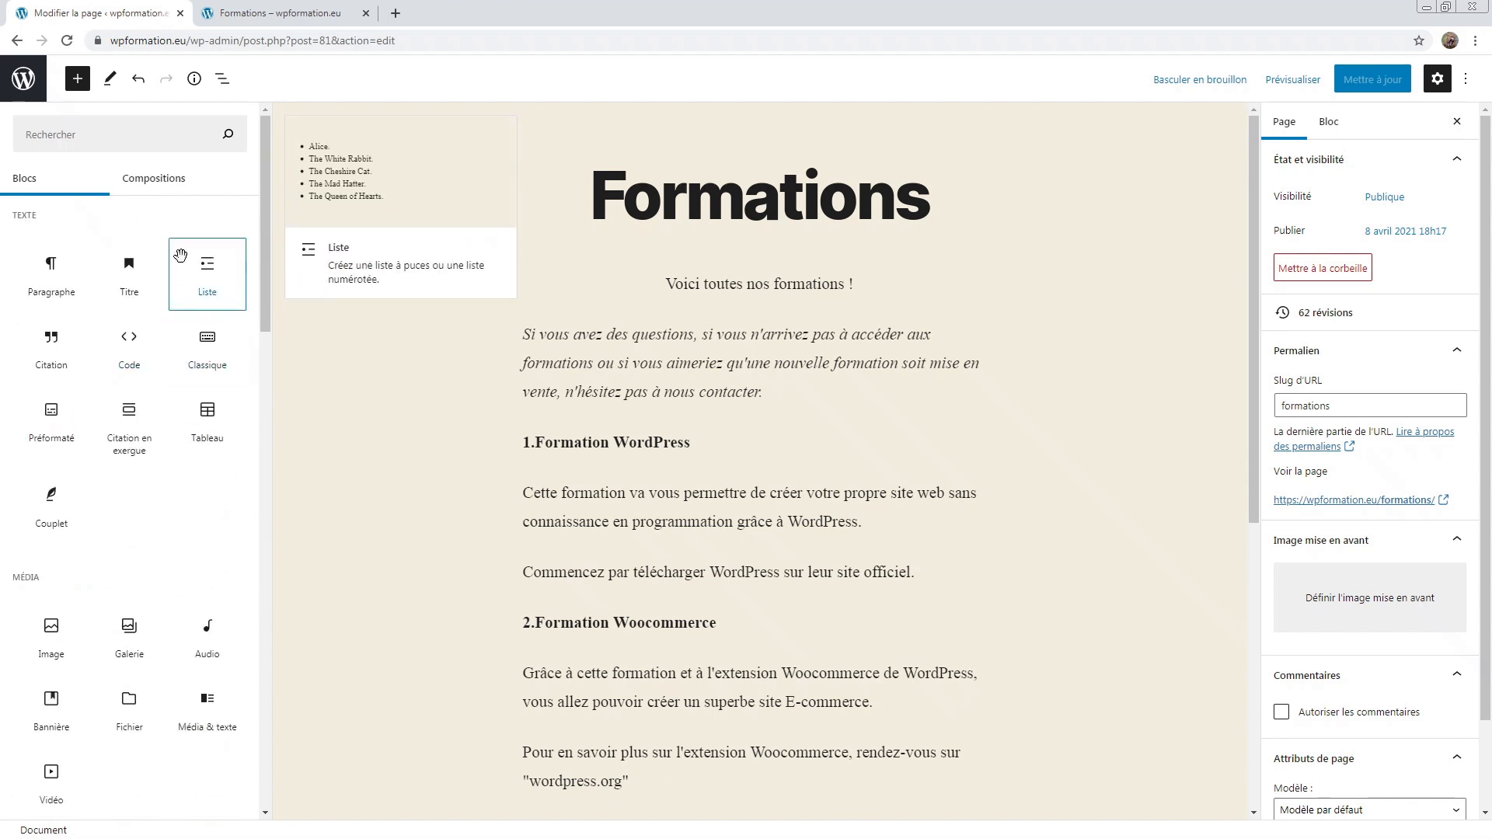
scroll(54, 365, "down", 2)
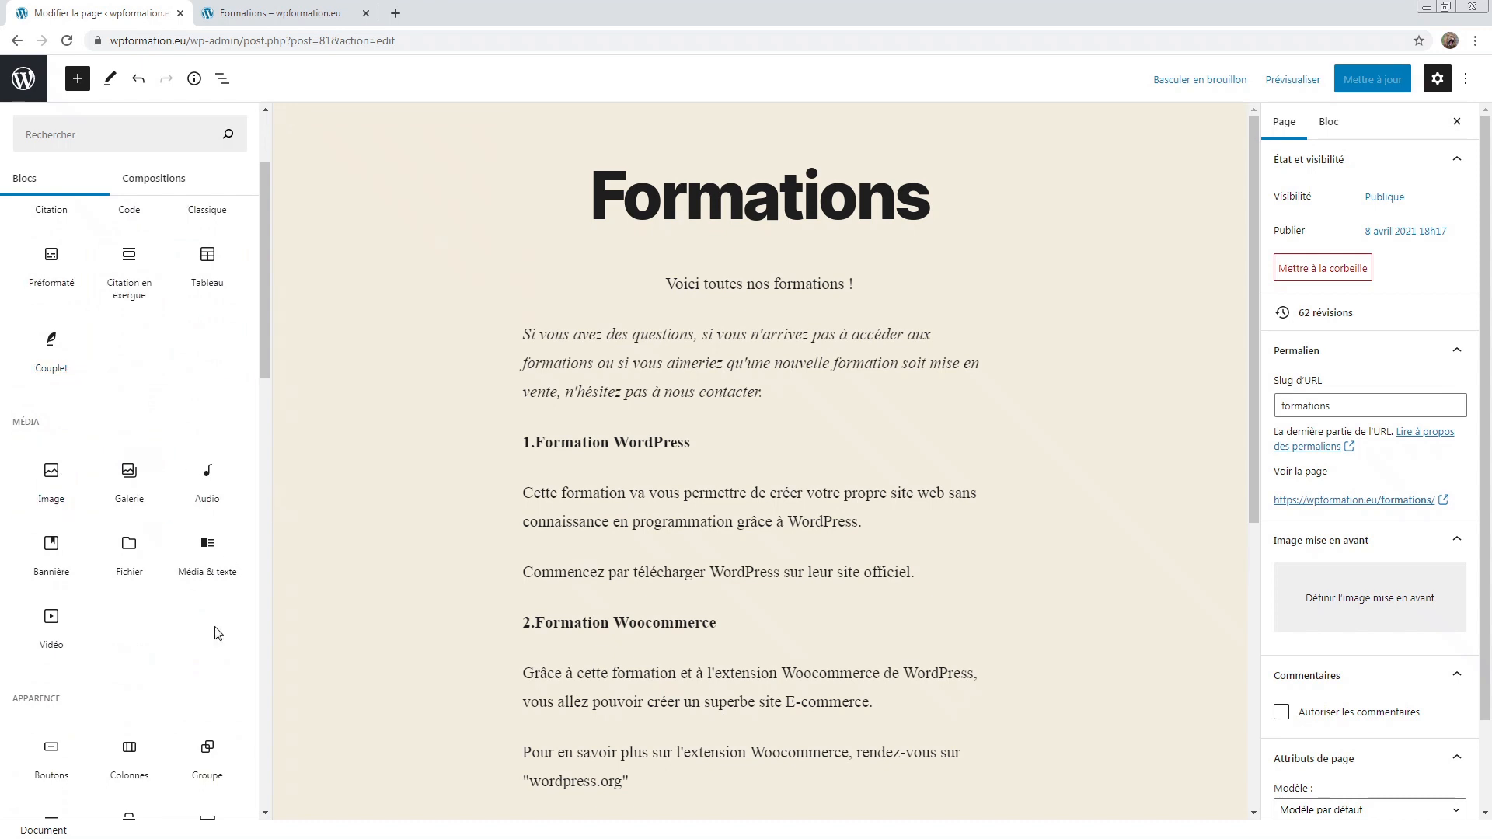
left_click(51, 478)
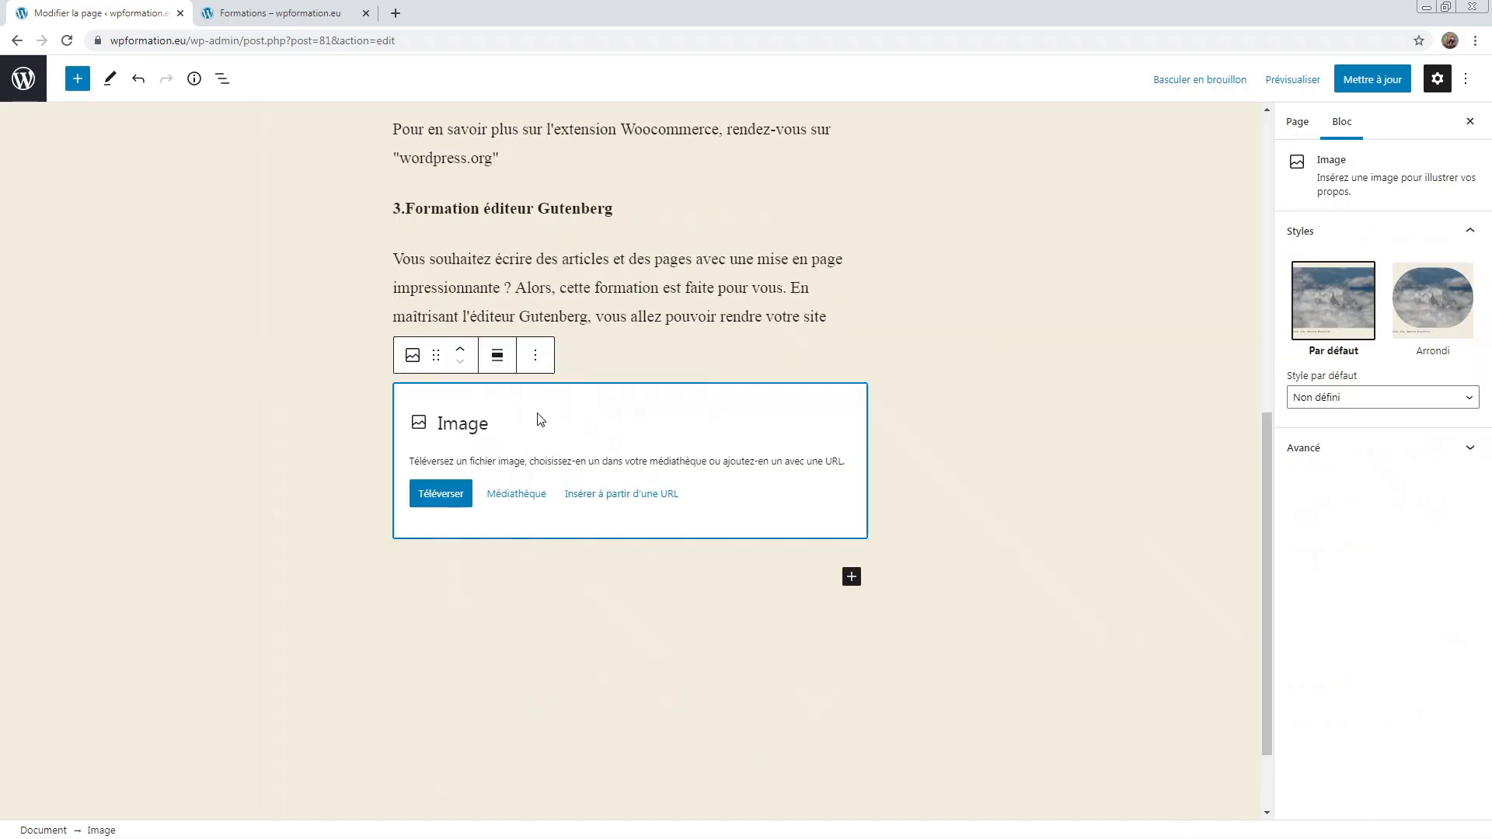
scroll(519, 423, "up", 5)
scroll(519, 423, "down", 4)
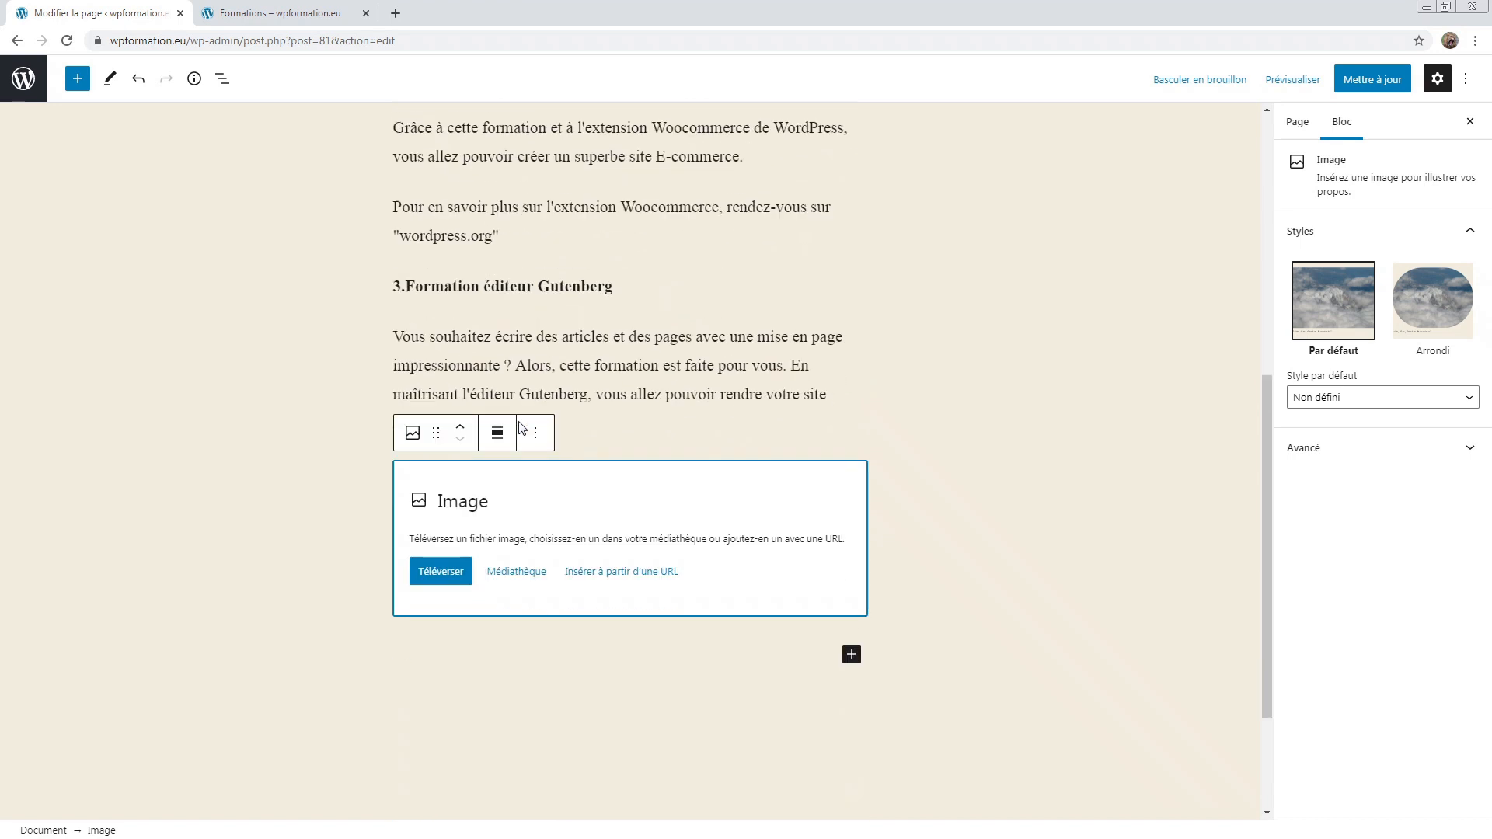
left_click_drag(494, 496, 367, 496)
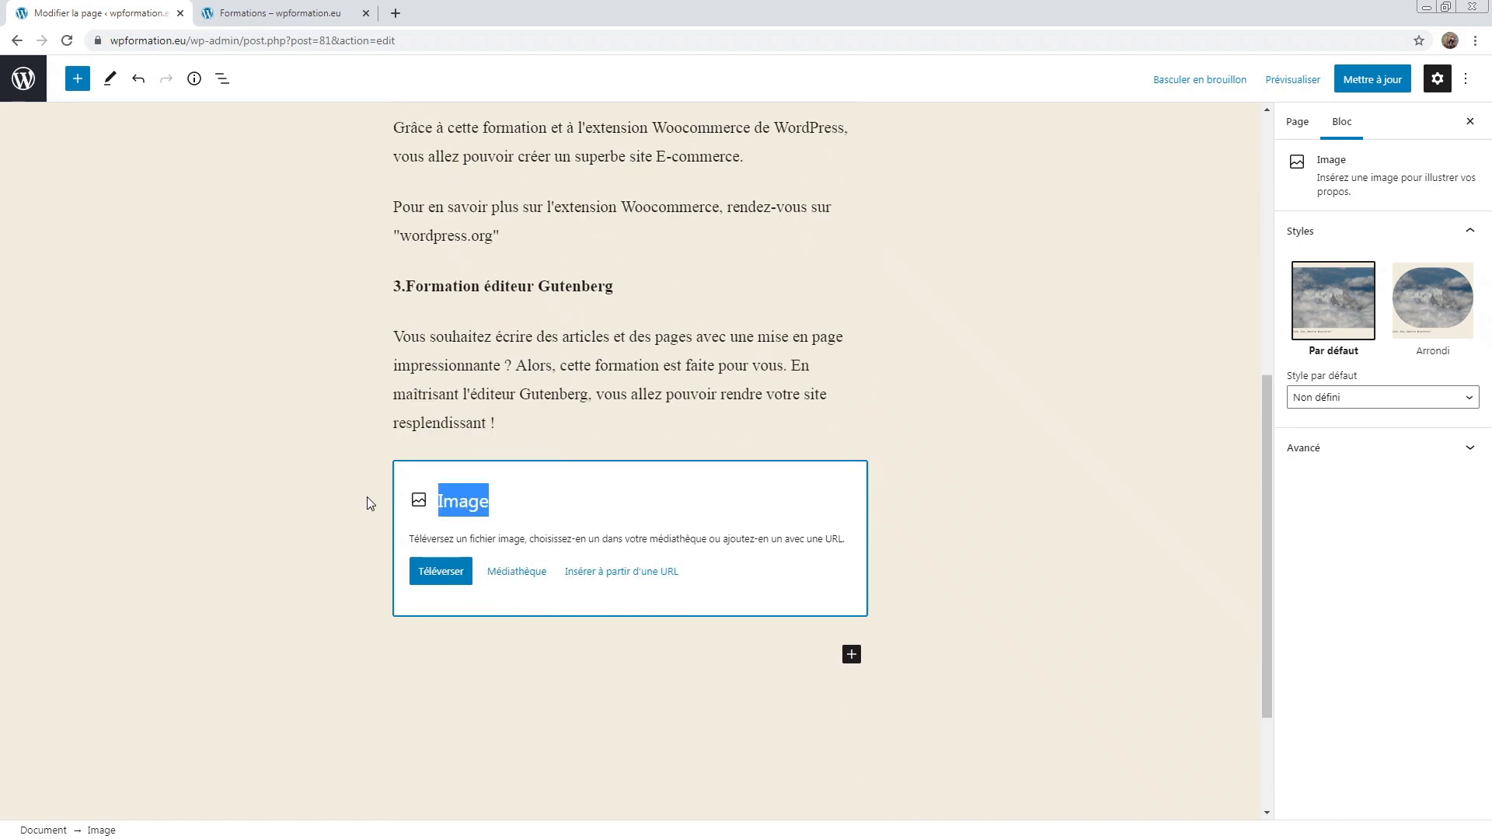
left_click(495, 496)
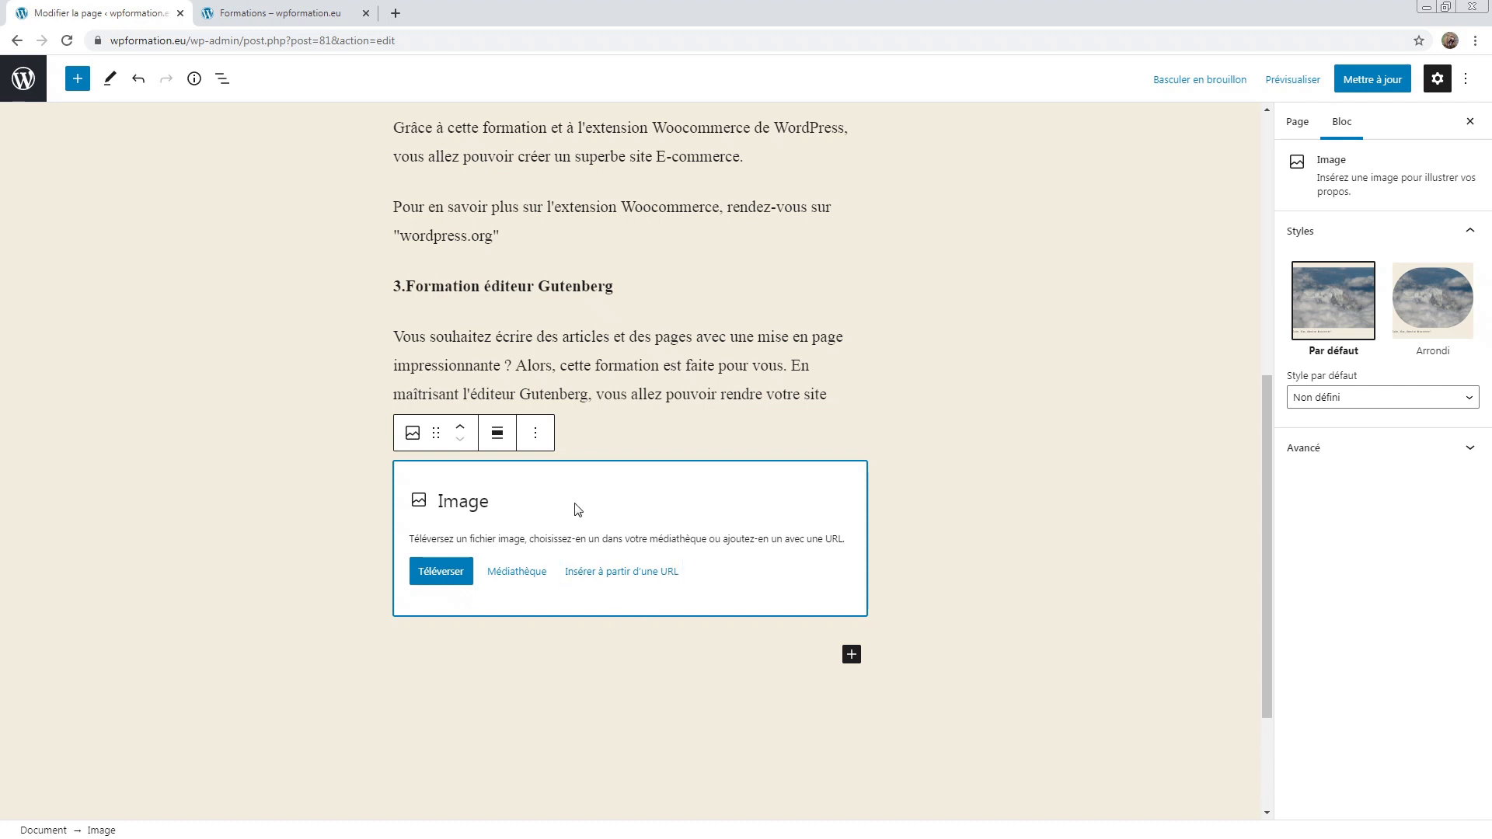
Step: Insert Image-3, the laptop-on-a-wooden-table photo, from the media library into the Image block
left_click(505, 571)
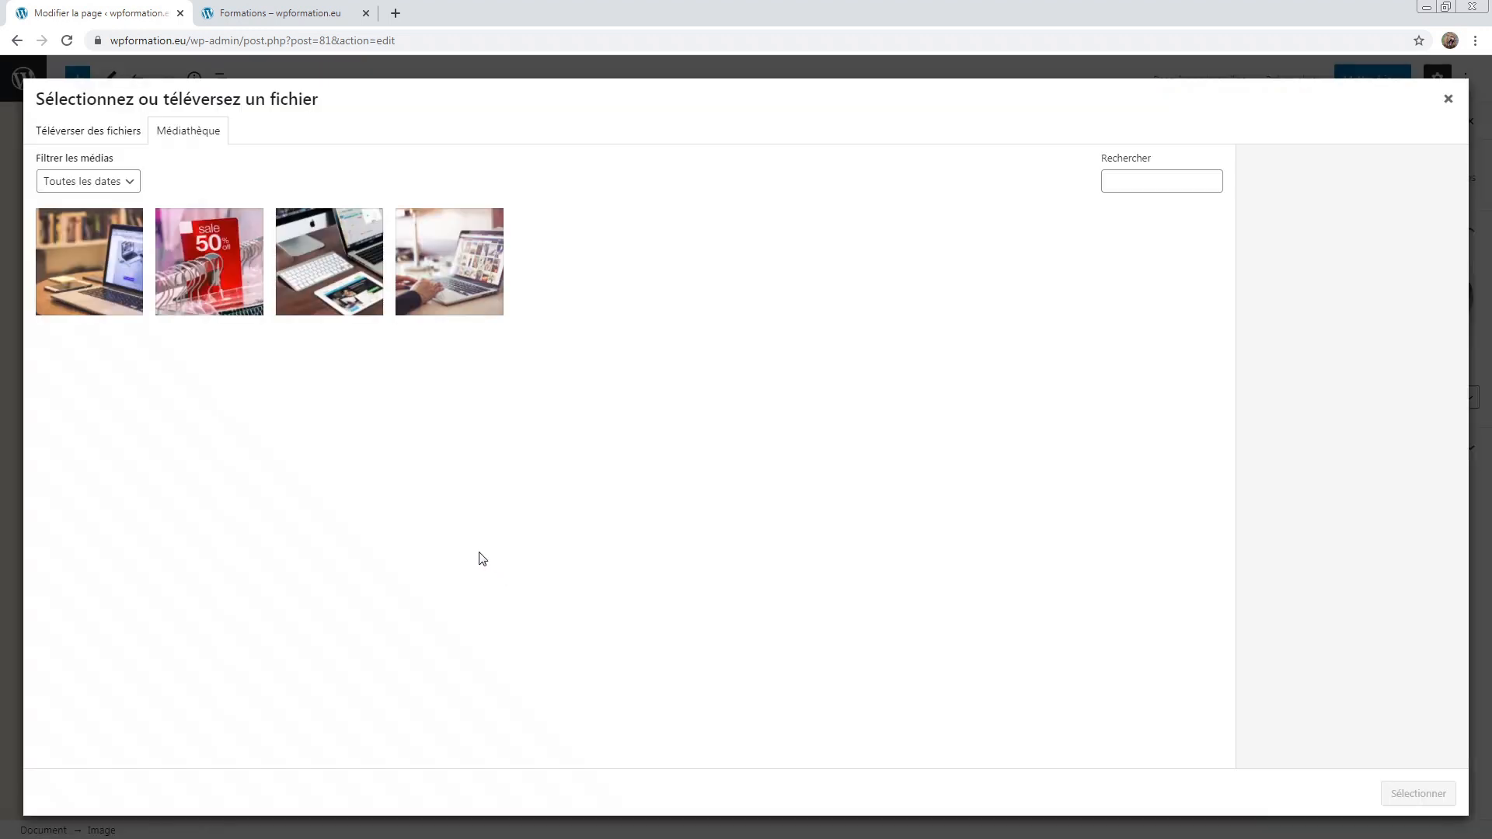
left_click(108, 293)
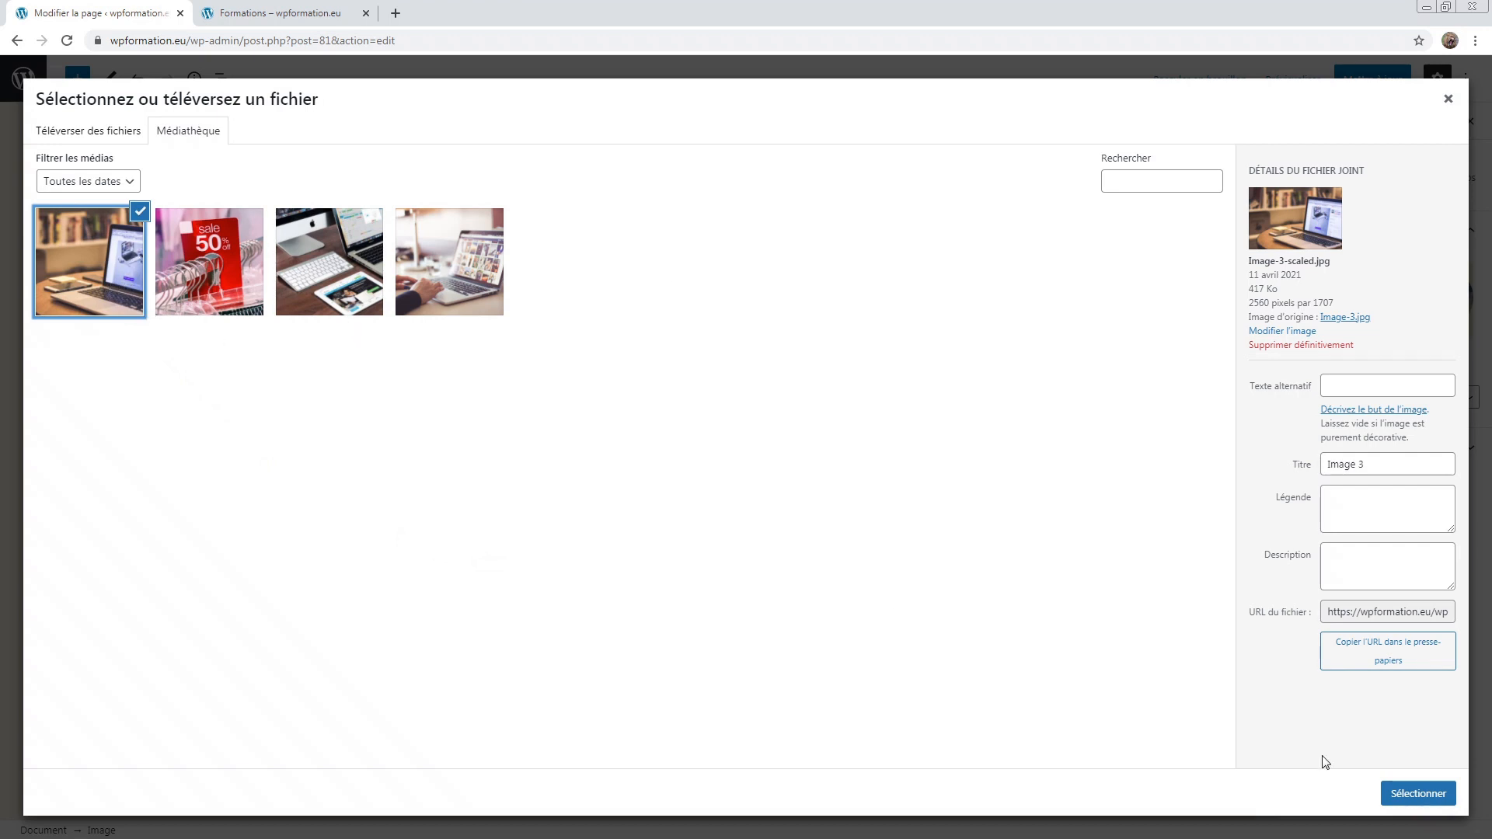
left_click(1418, 793)
Step: Move the laptop image up past the Gutenberg and Woocommerce sections to just below the italic paragraph
scroll(785, 548, "up", 3)
scroll(575, 604, "up", 1)
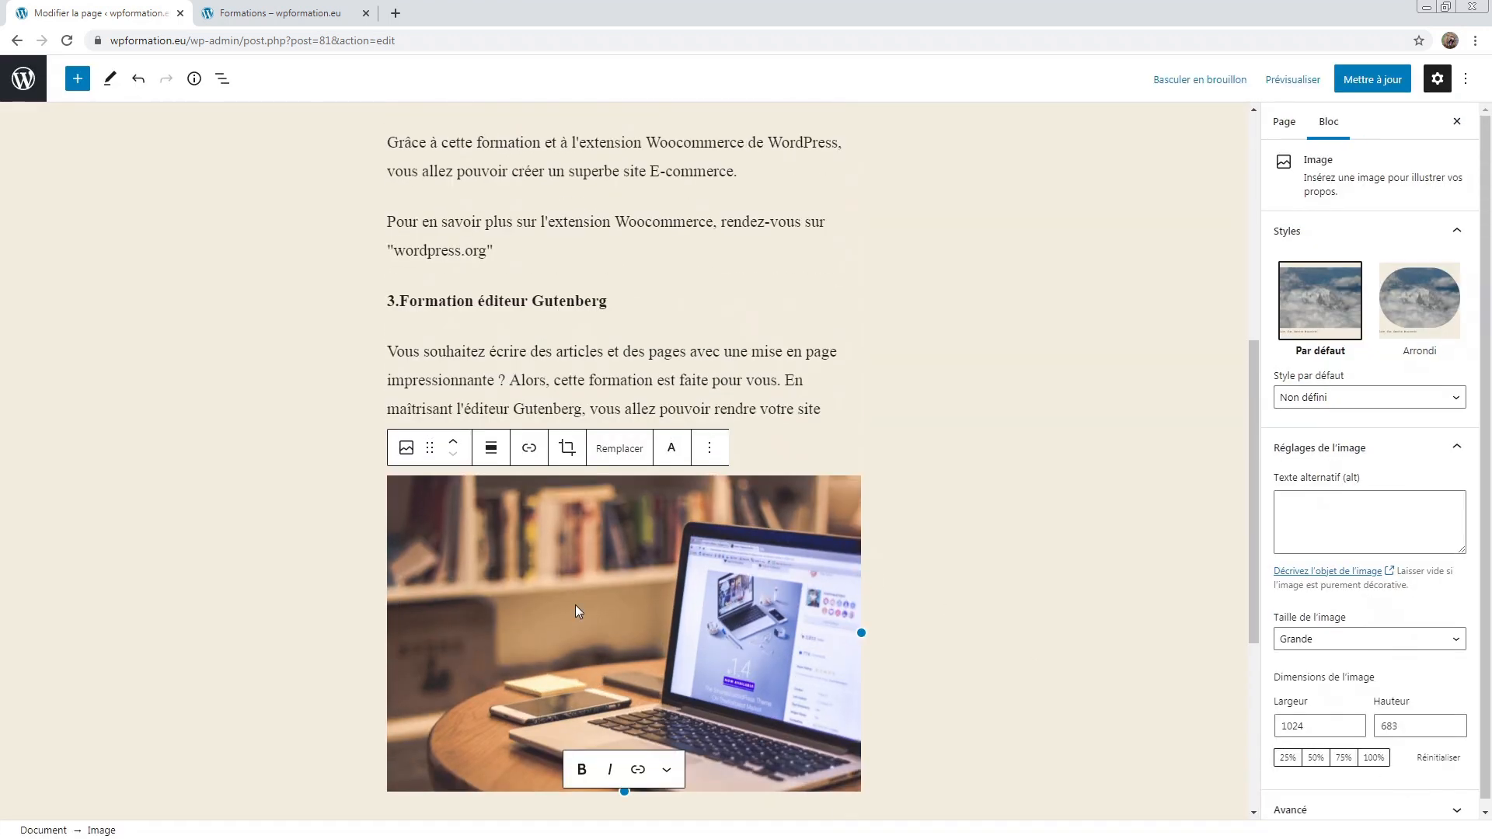
left_click(455, 443)
left_click(454, 443)
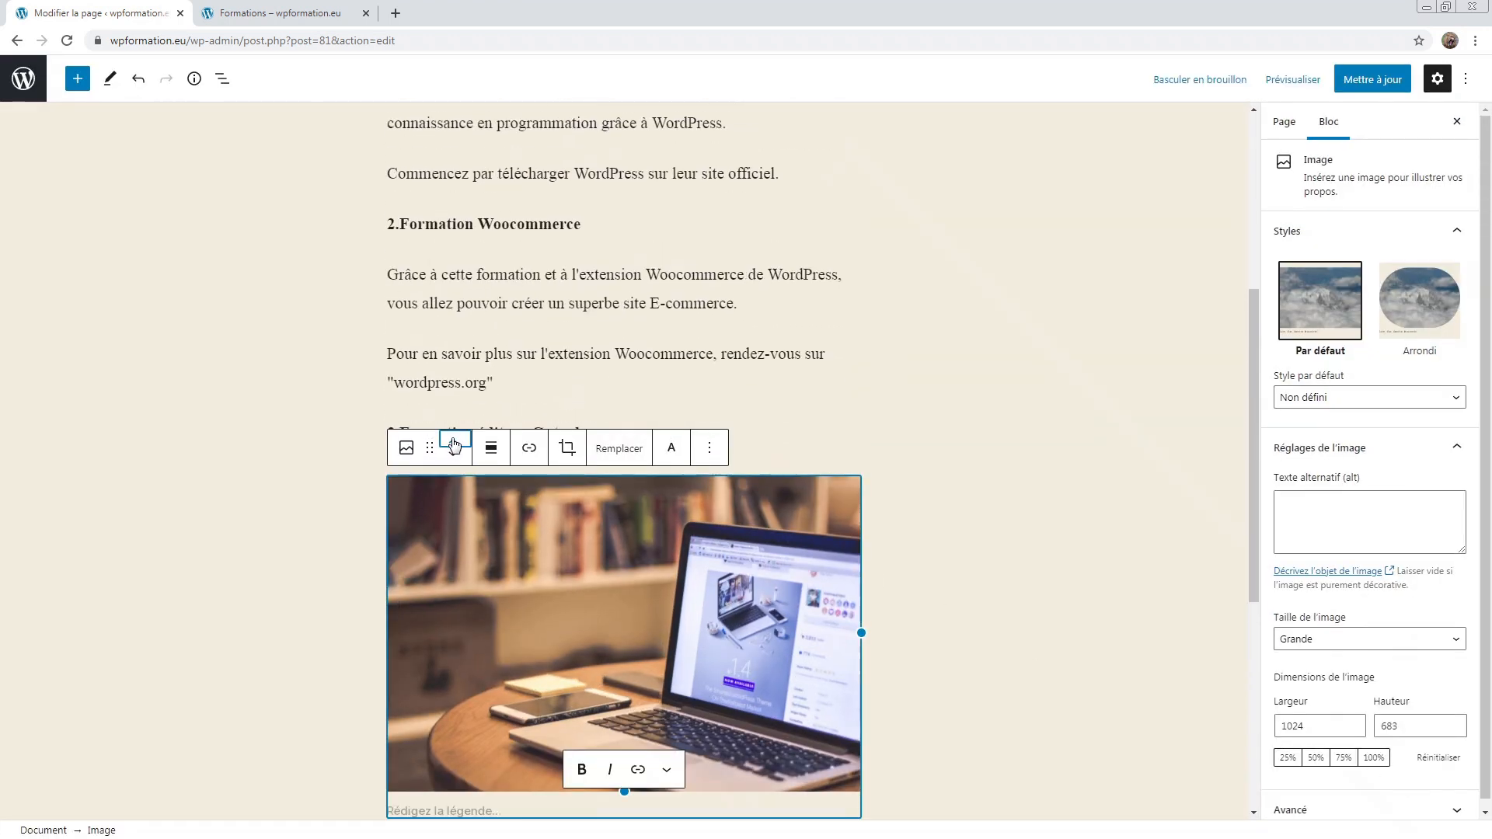
left_click(455, 443)
left_click(454, 443)
left_click(455, 443)
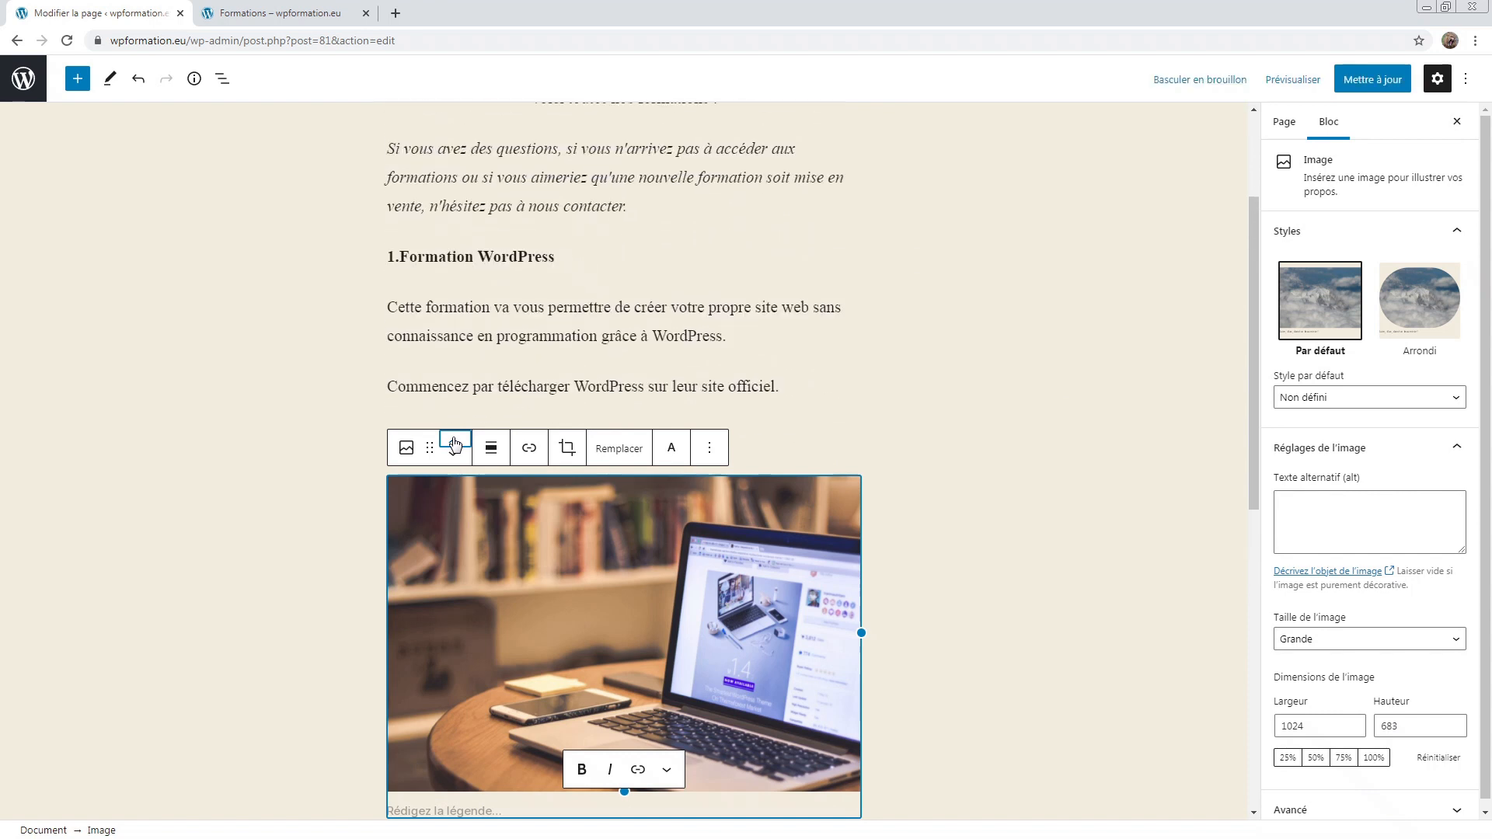
left_click(455, 443)
left_click(454, 443)
left_click(455, 443)
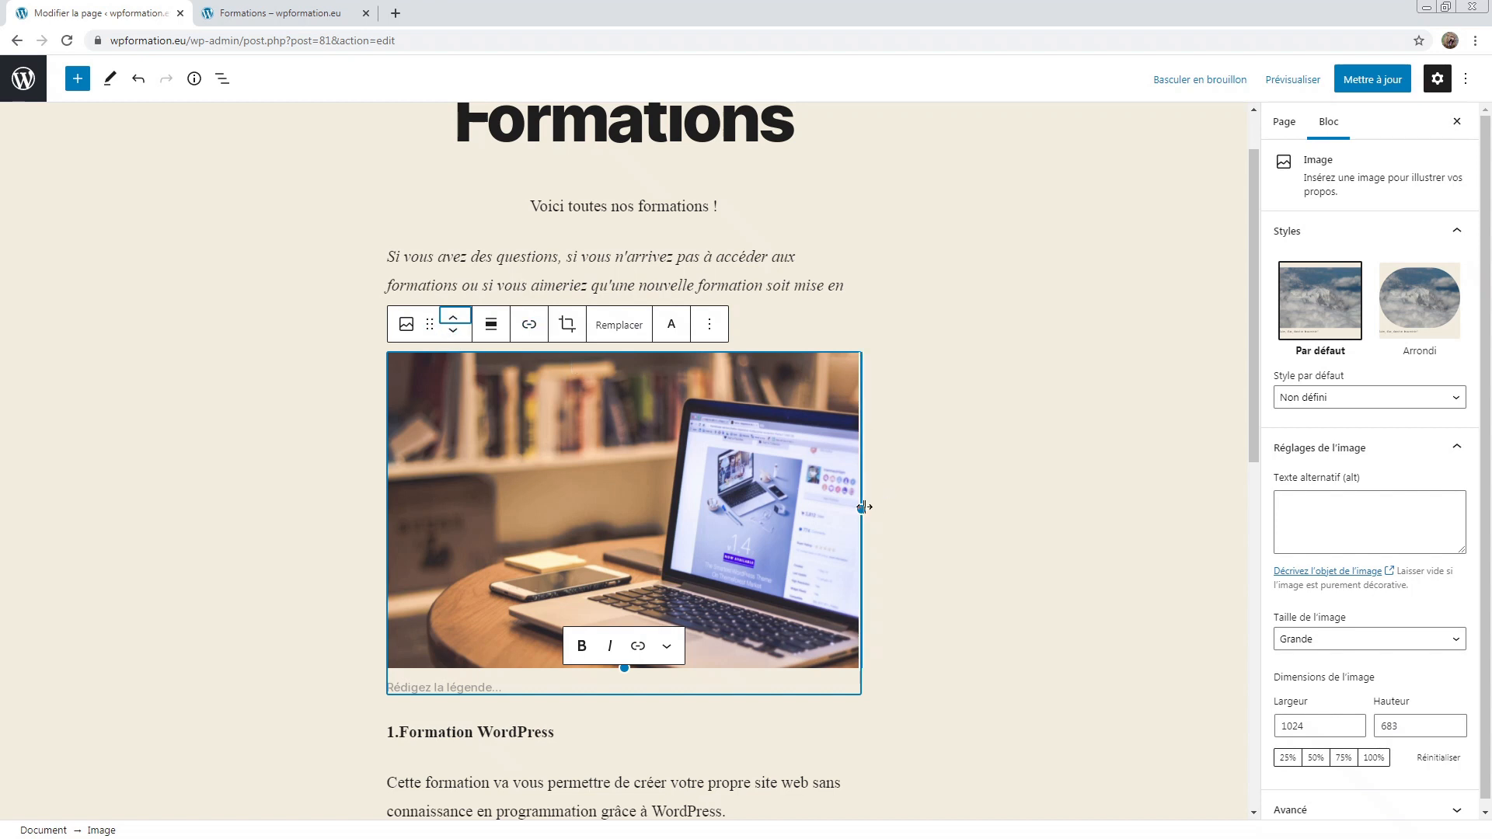
Step: Resize the laptop image to 391 × 260 and centre it
left_click_drag(862, 509, 691, 452)
left_click(491, 325)
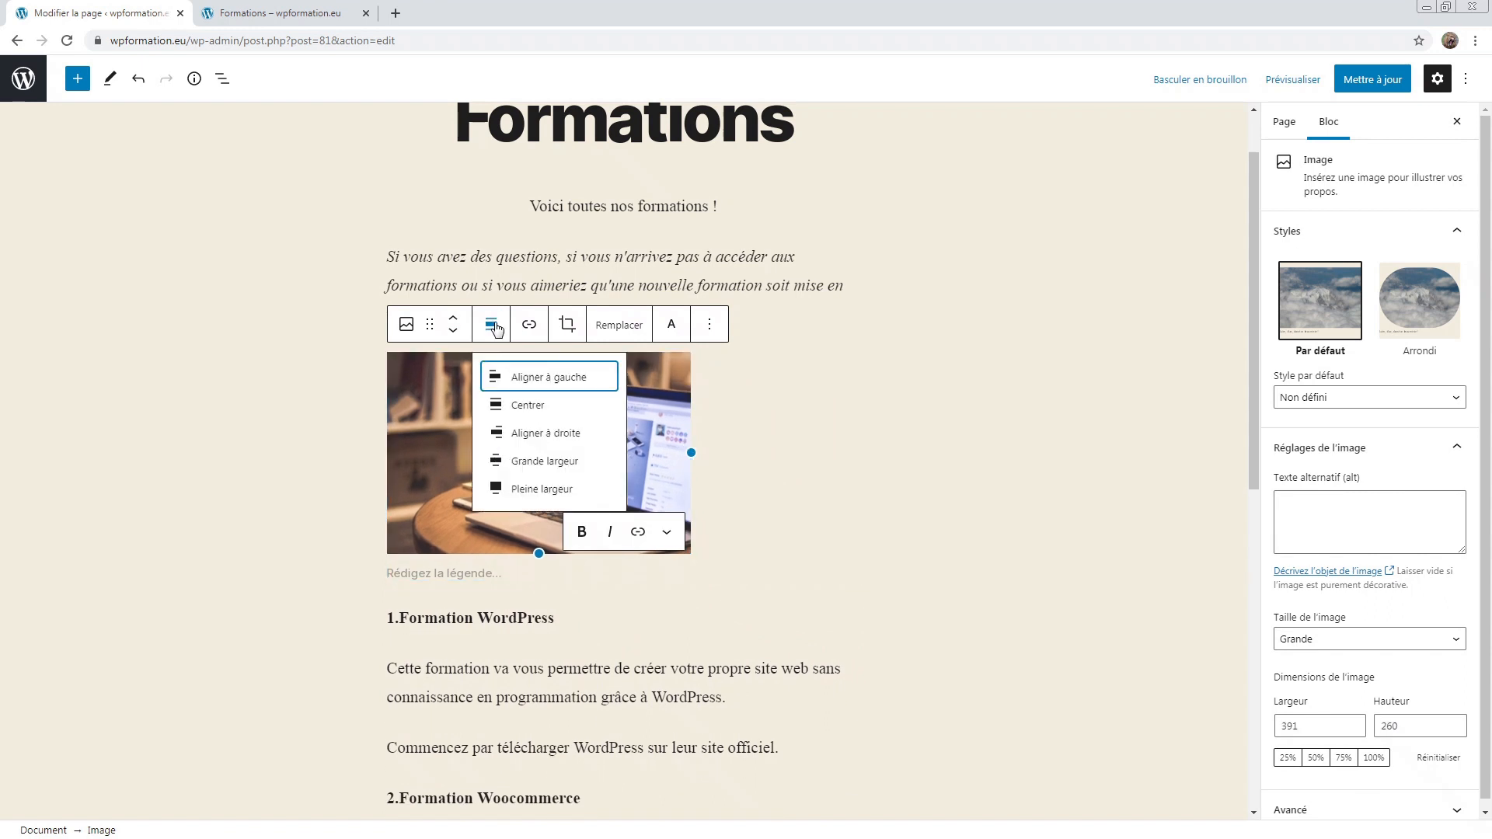
left_click(549, 405)
left_click(948, 445)
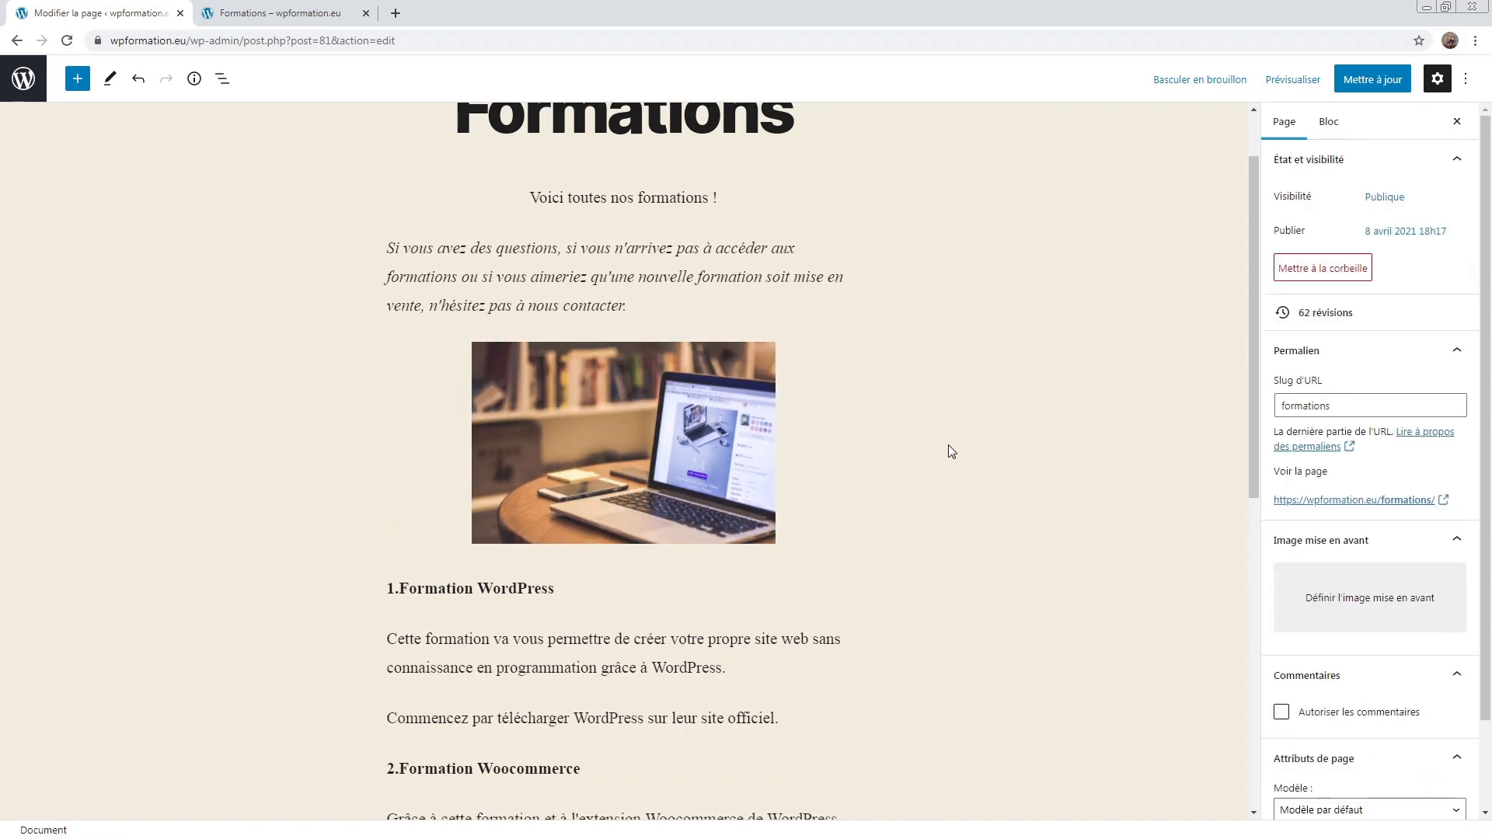
left_click(550, 432)
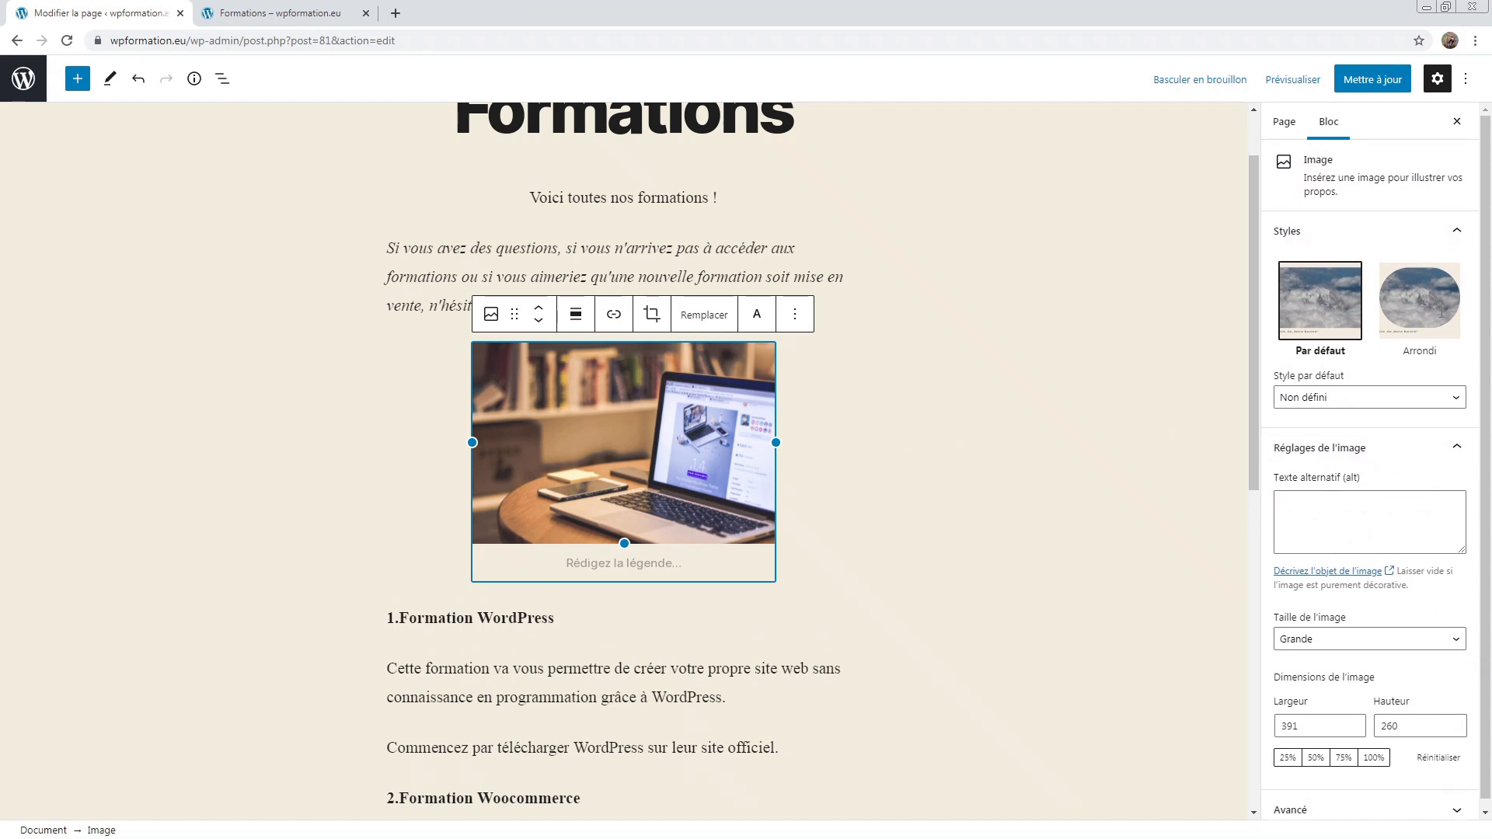
Step: Apply the Arrondi style to the laptop photo and check the oval result
left_click(1407, 301)
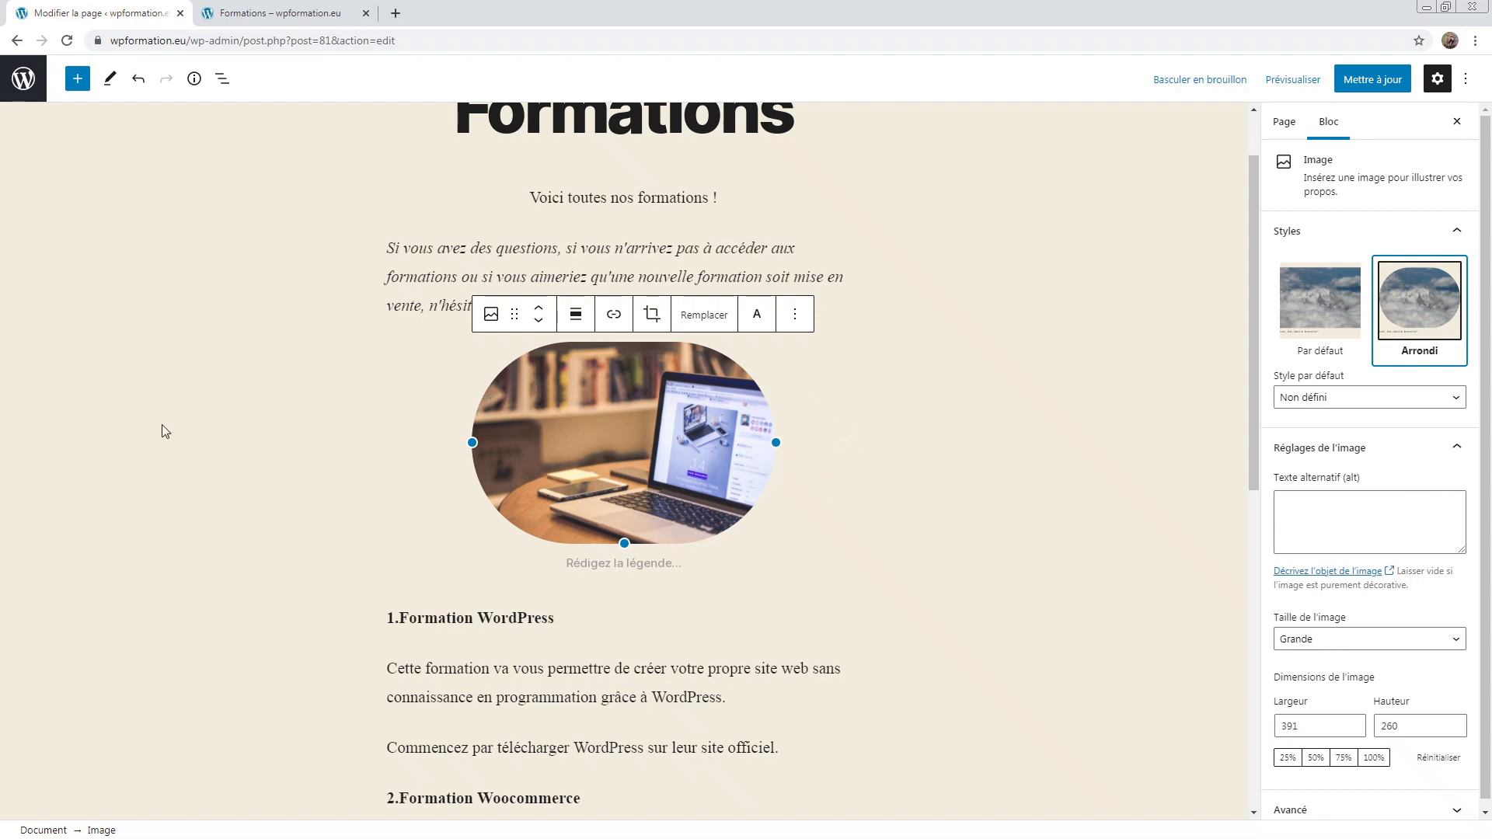
left_click(170, 453)
scroll(301, 572, "down", 3)
scroll(302, 572, "up", 5)
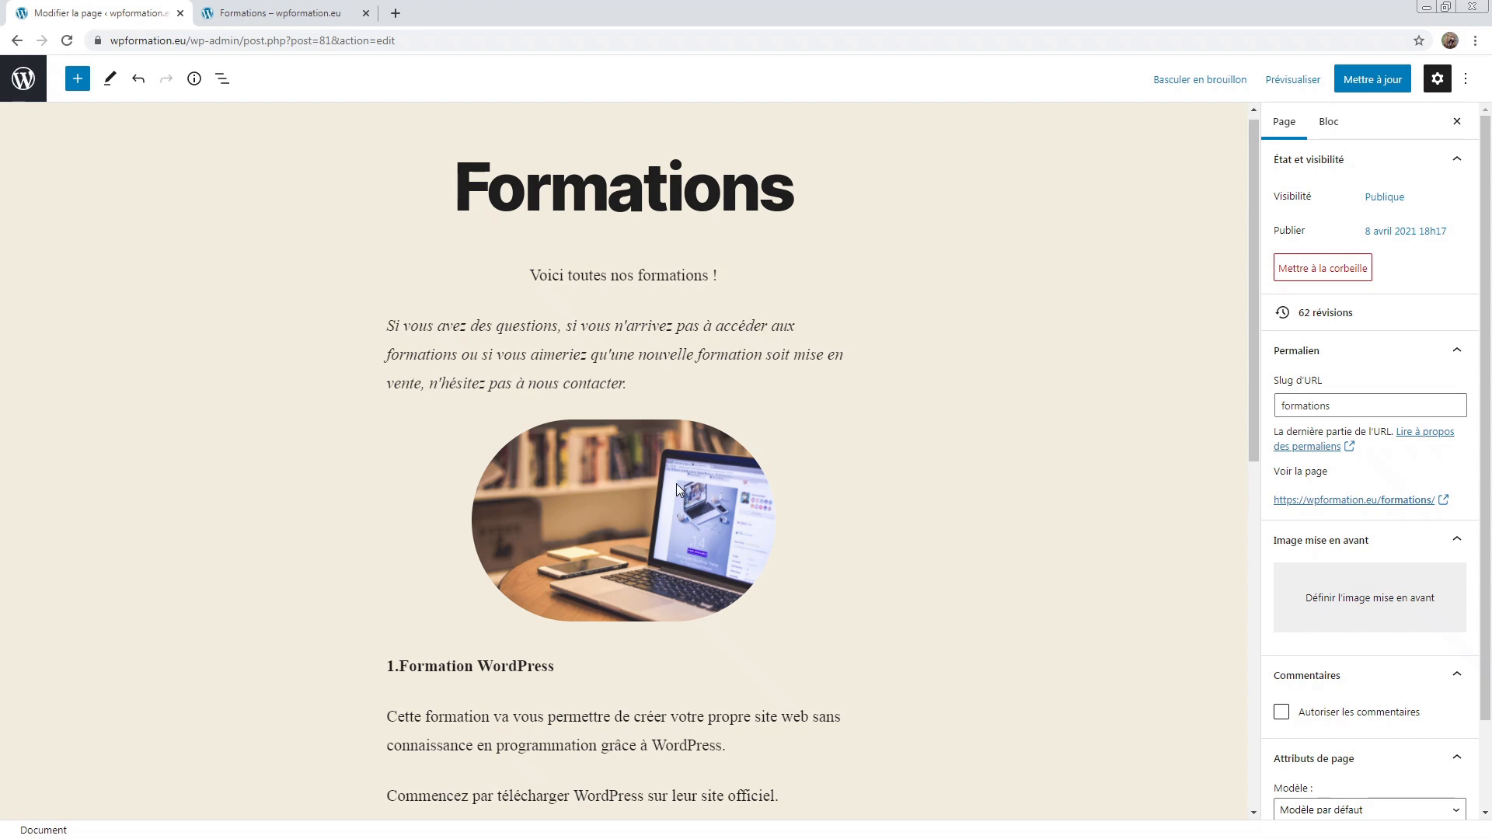
scroll(676, 483, "up", 1)
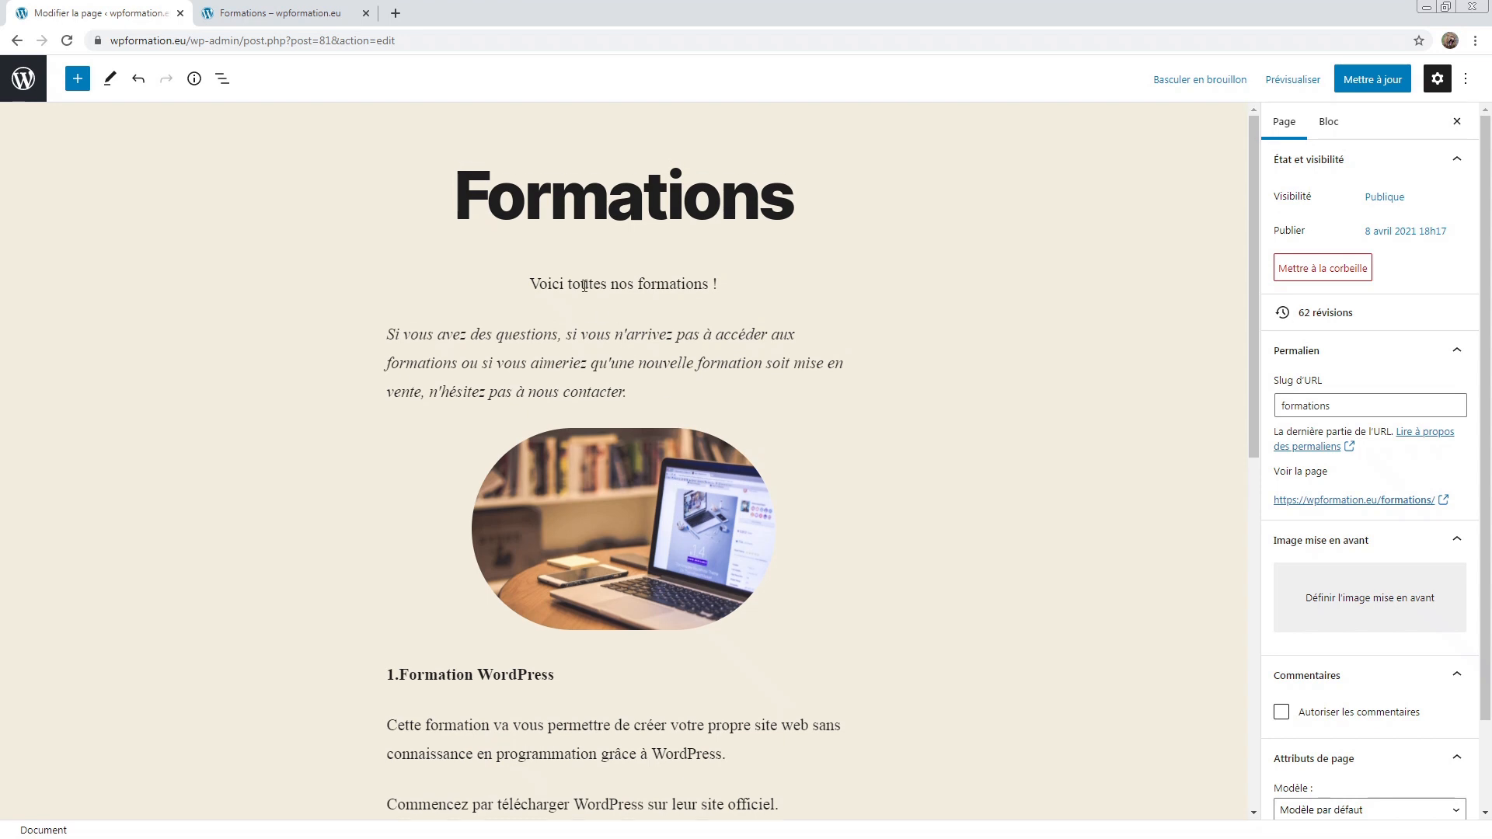
Step: Preview converting the 'Voici toutes nos formations !' paragraph into a Titre heading
left_click(584, 286)
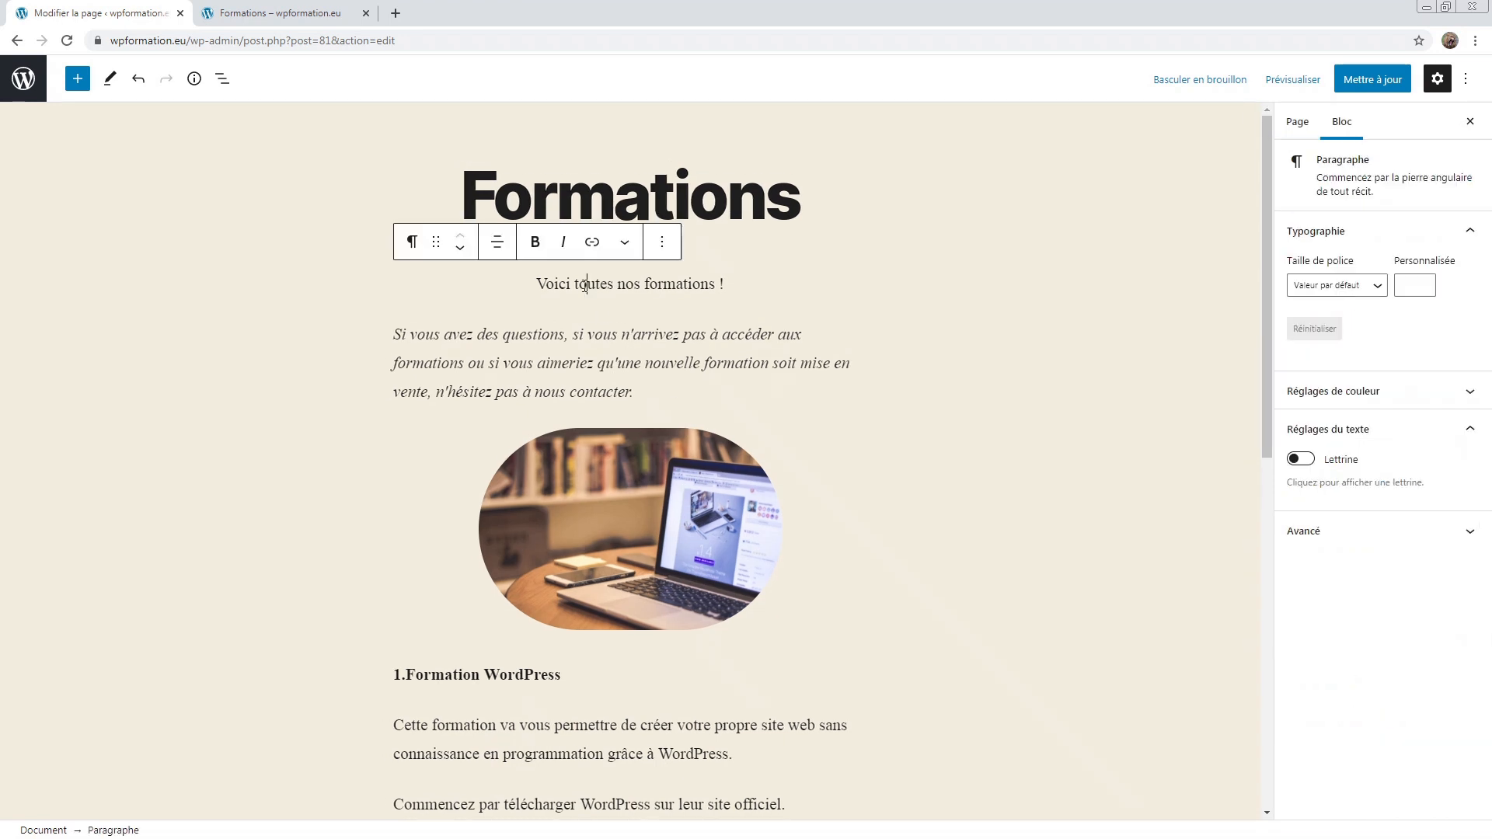
left_click(413, 244)
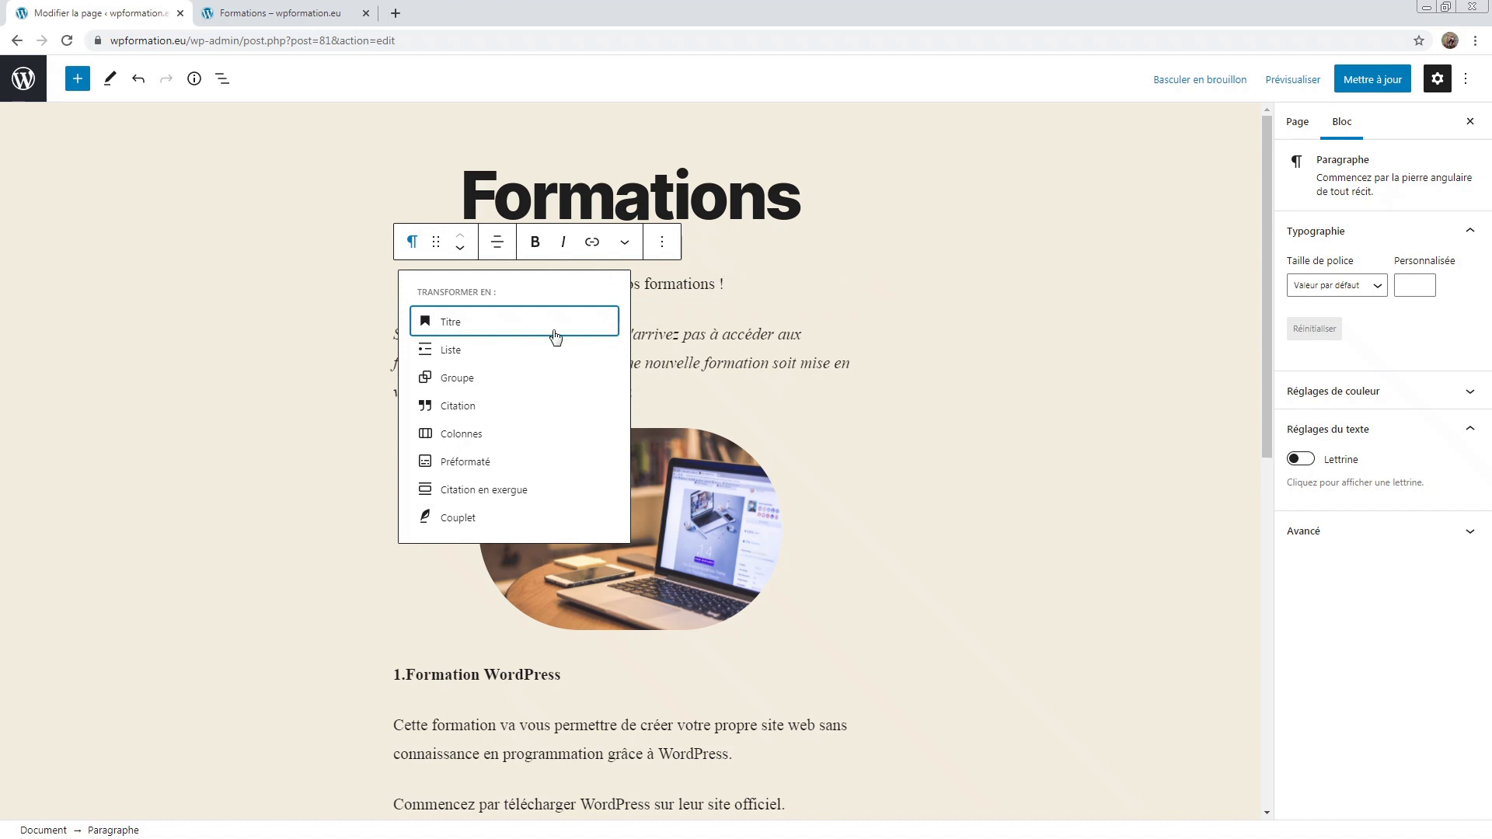
mouse_move(452, 321)
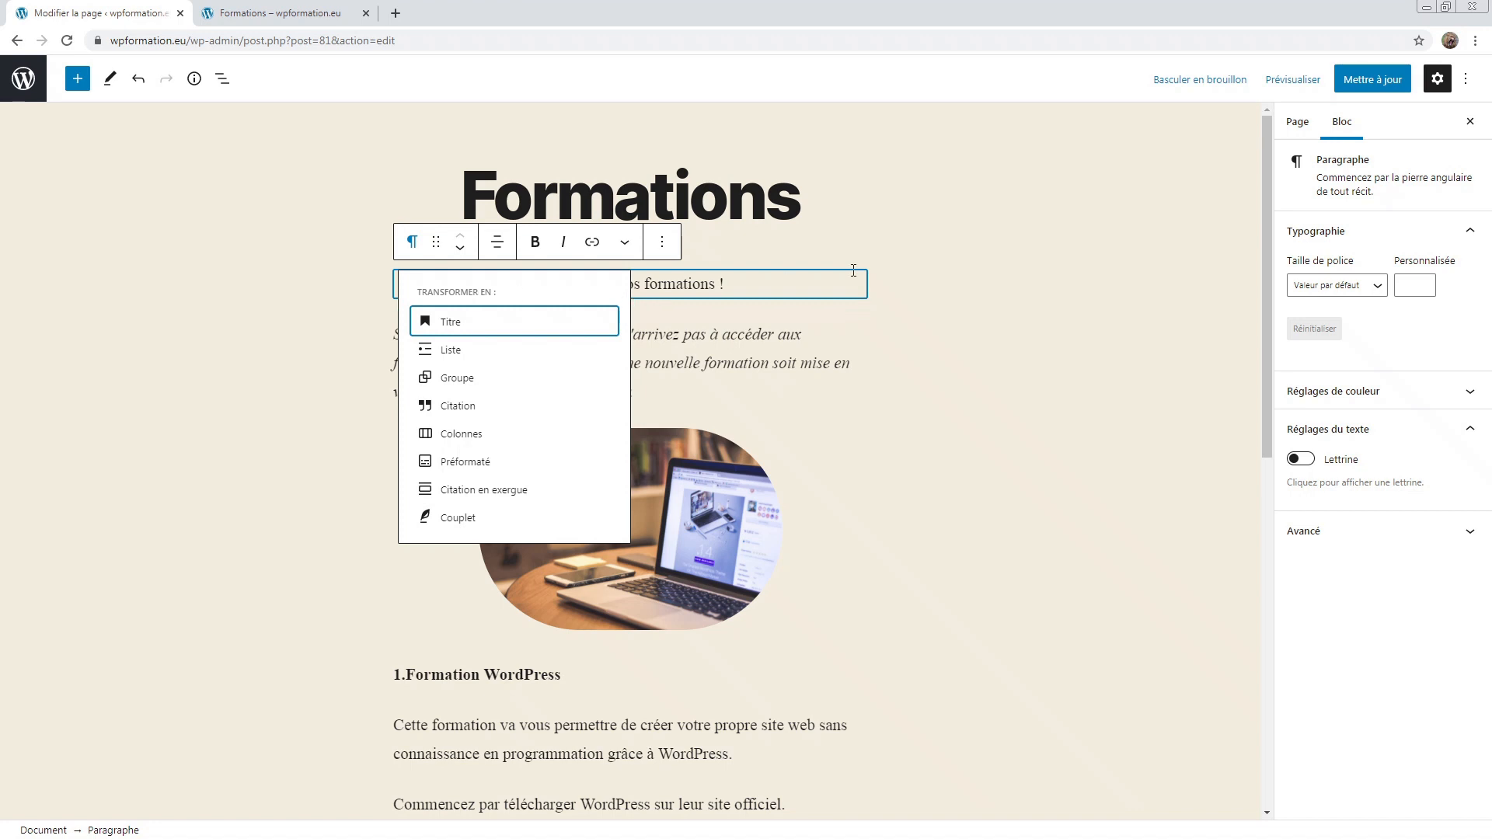
left_click(925, 269)
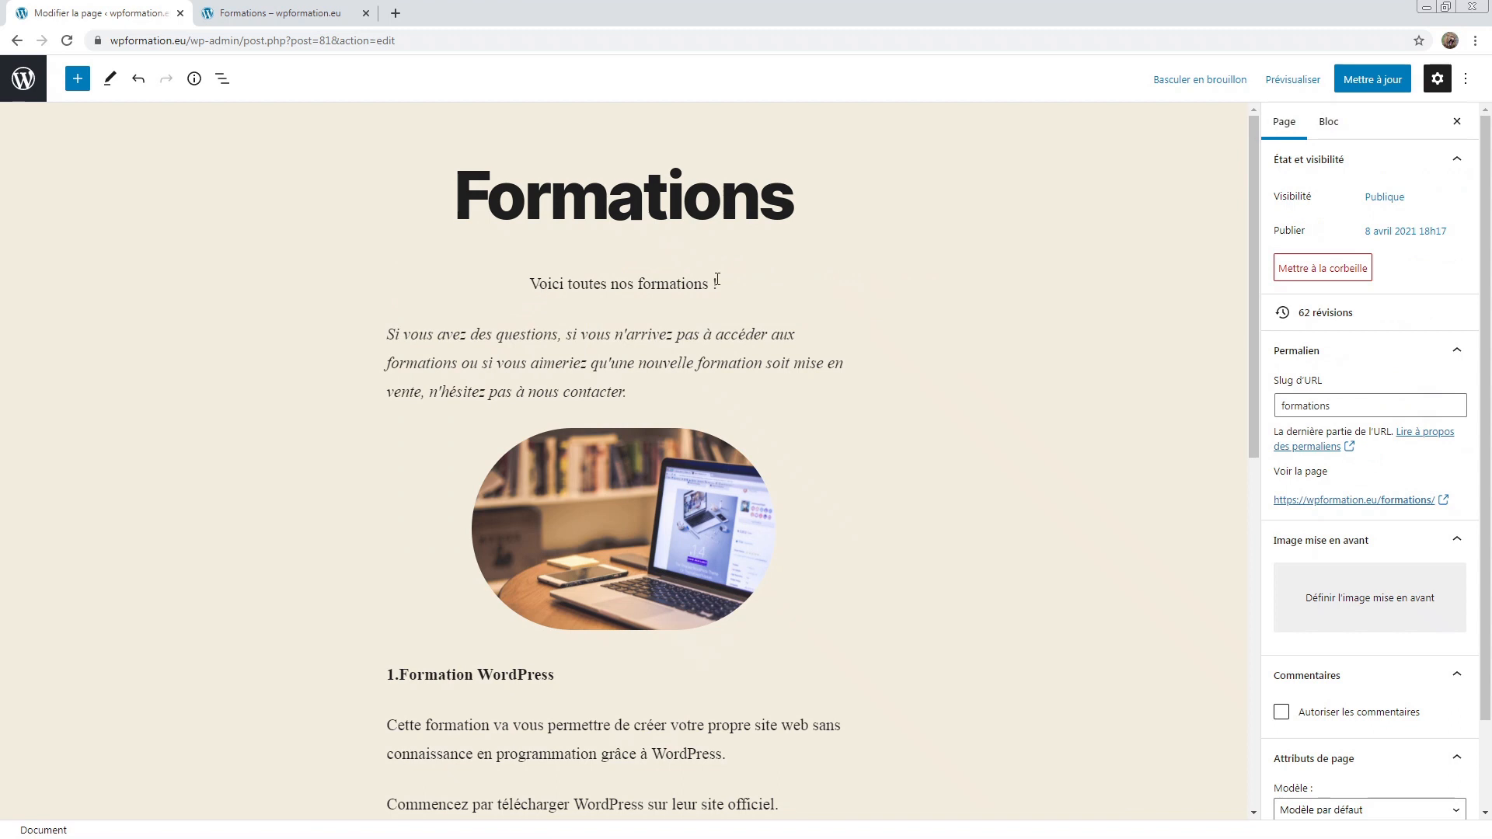
left_click(718, 280)
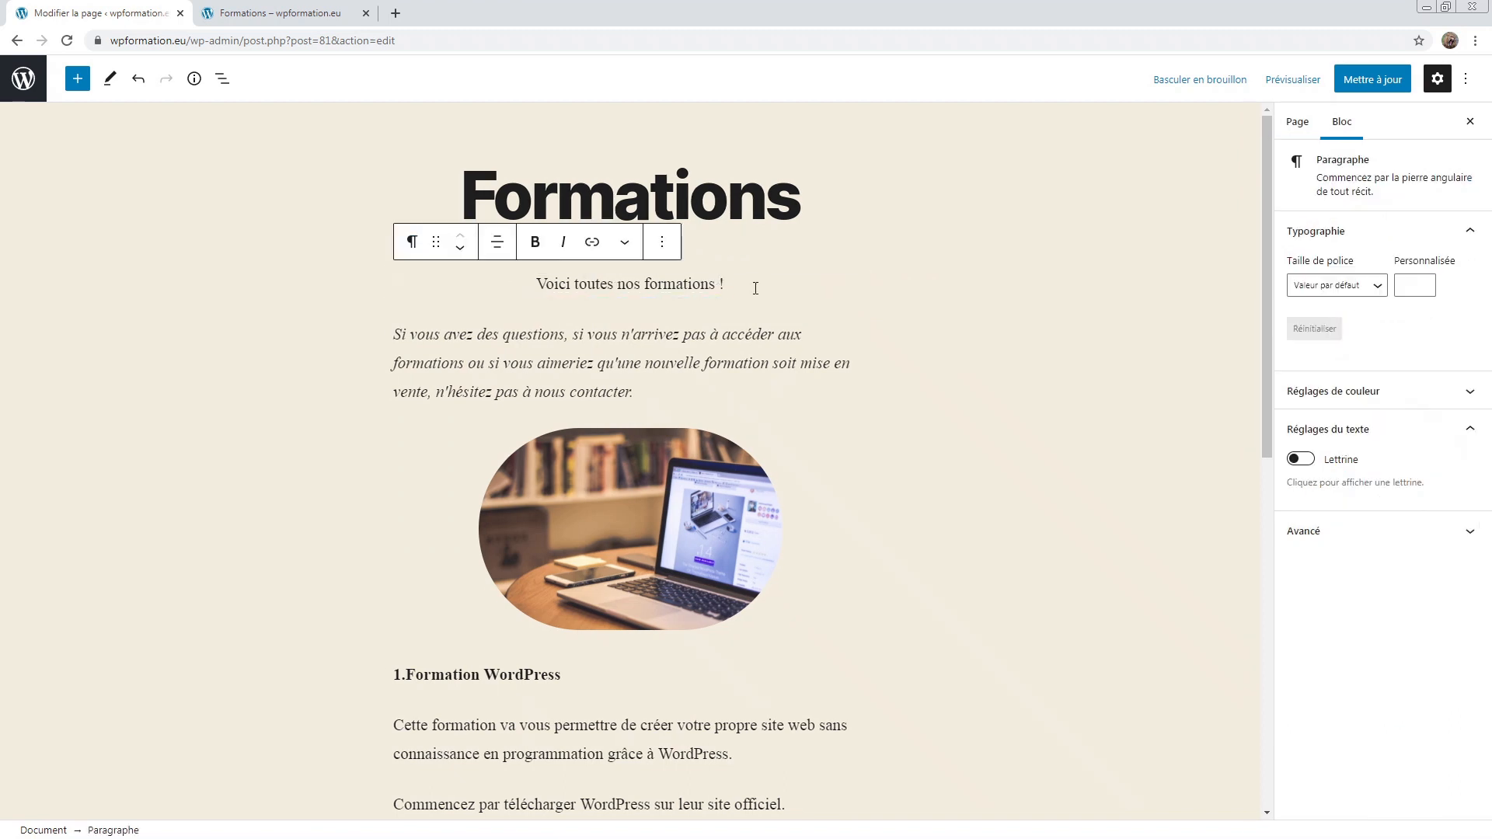
left_click(411, 243)
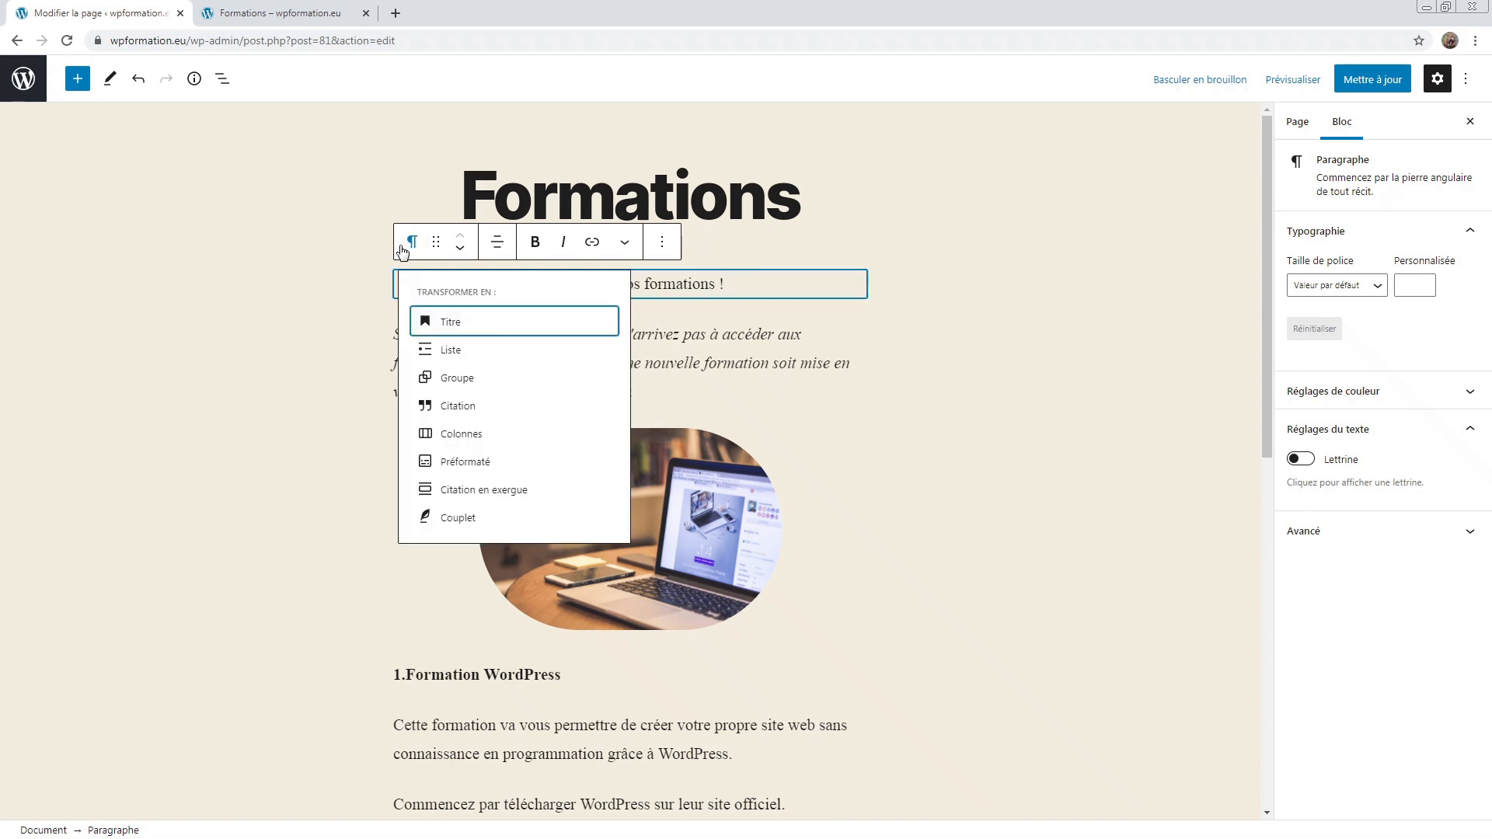
Step: Convert 'Voici toutes nos formations !' to a Titre heading at level H4 with centred text
left_click(444, 323)
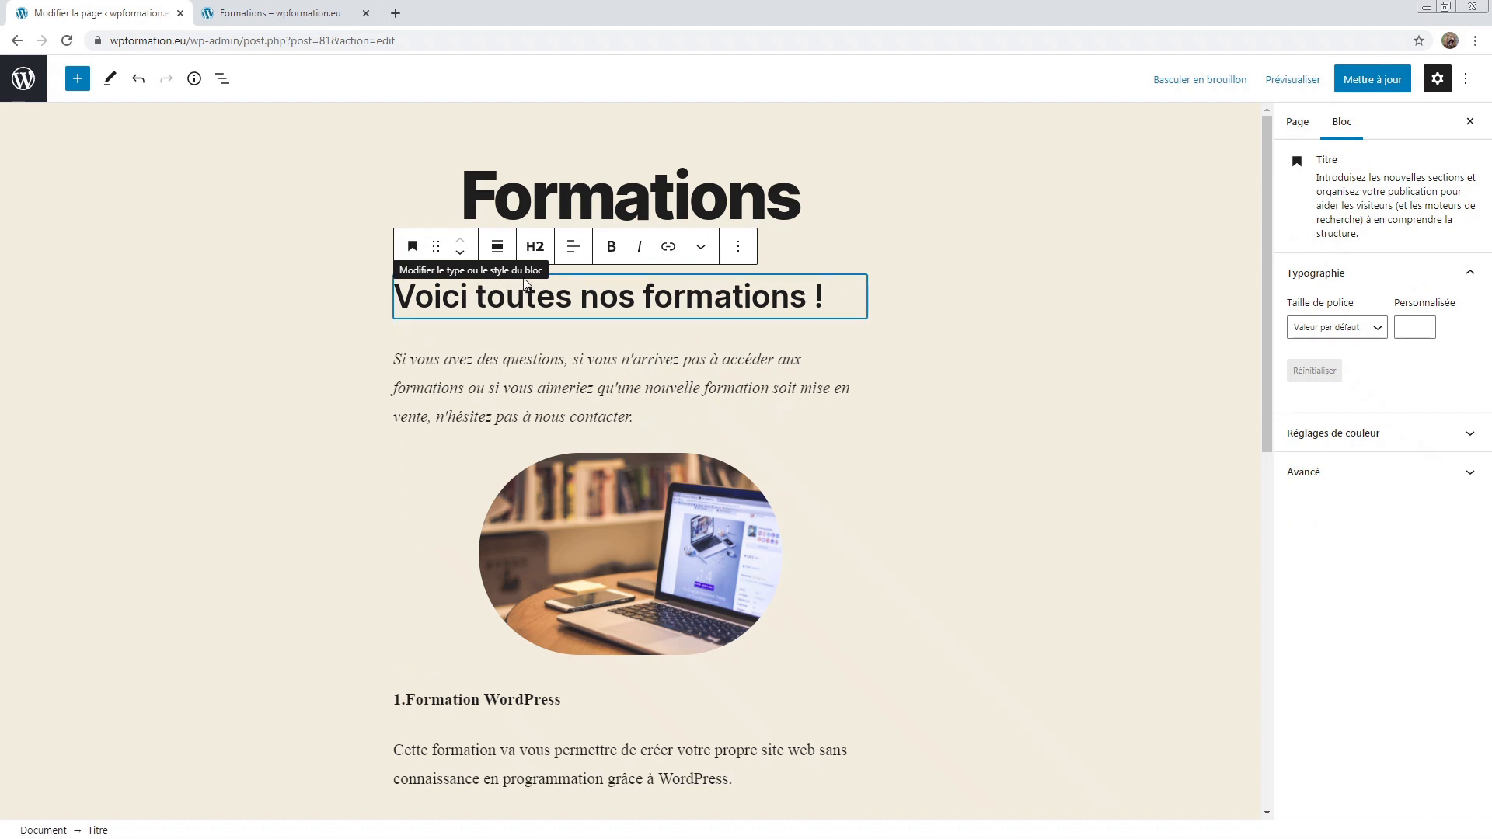
left_click(534, 247)
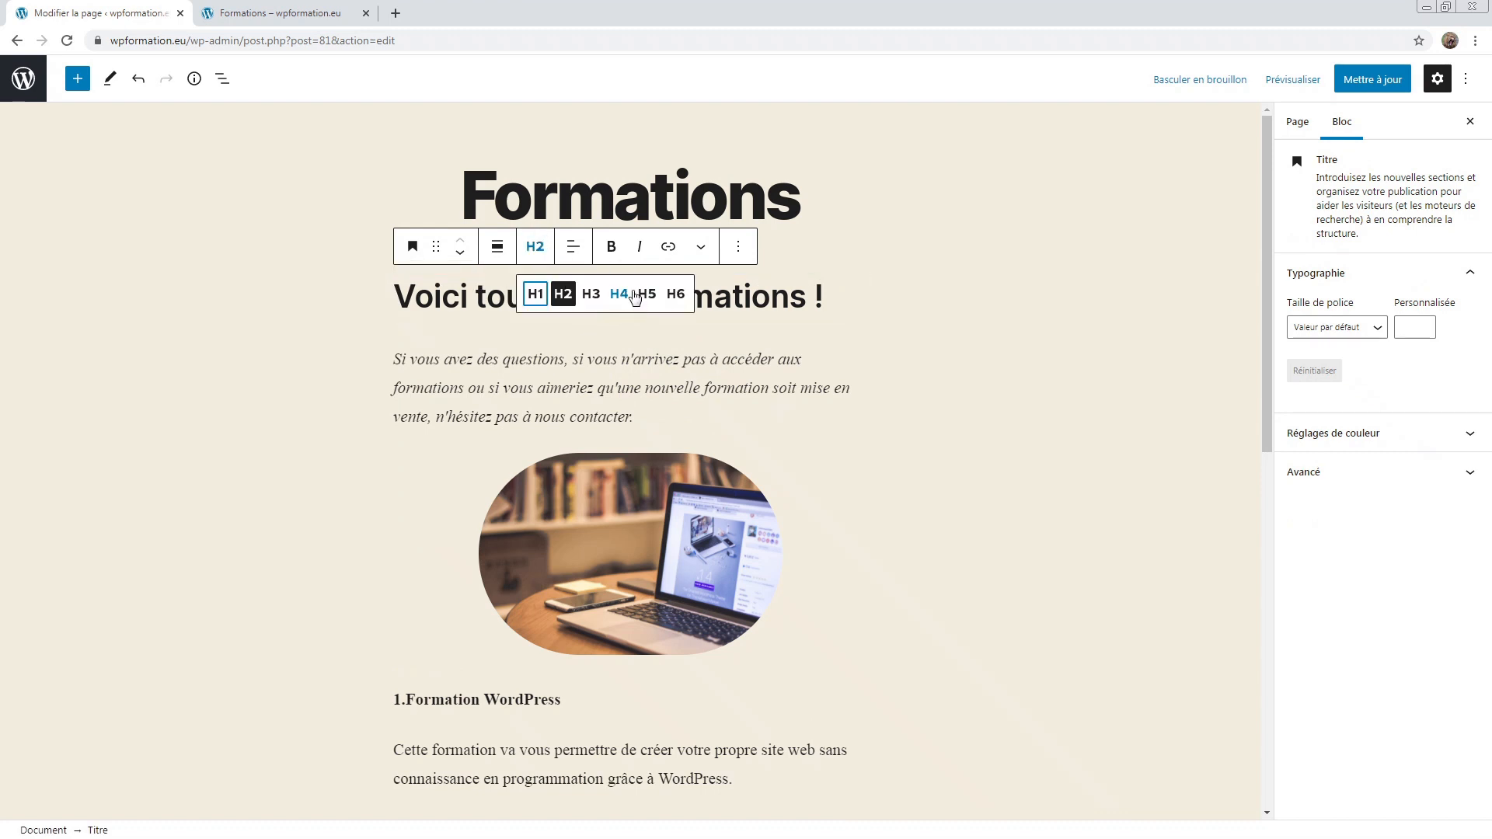
left_click(646, 295)
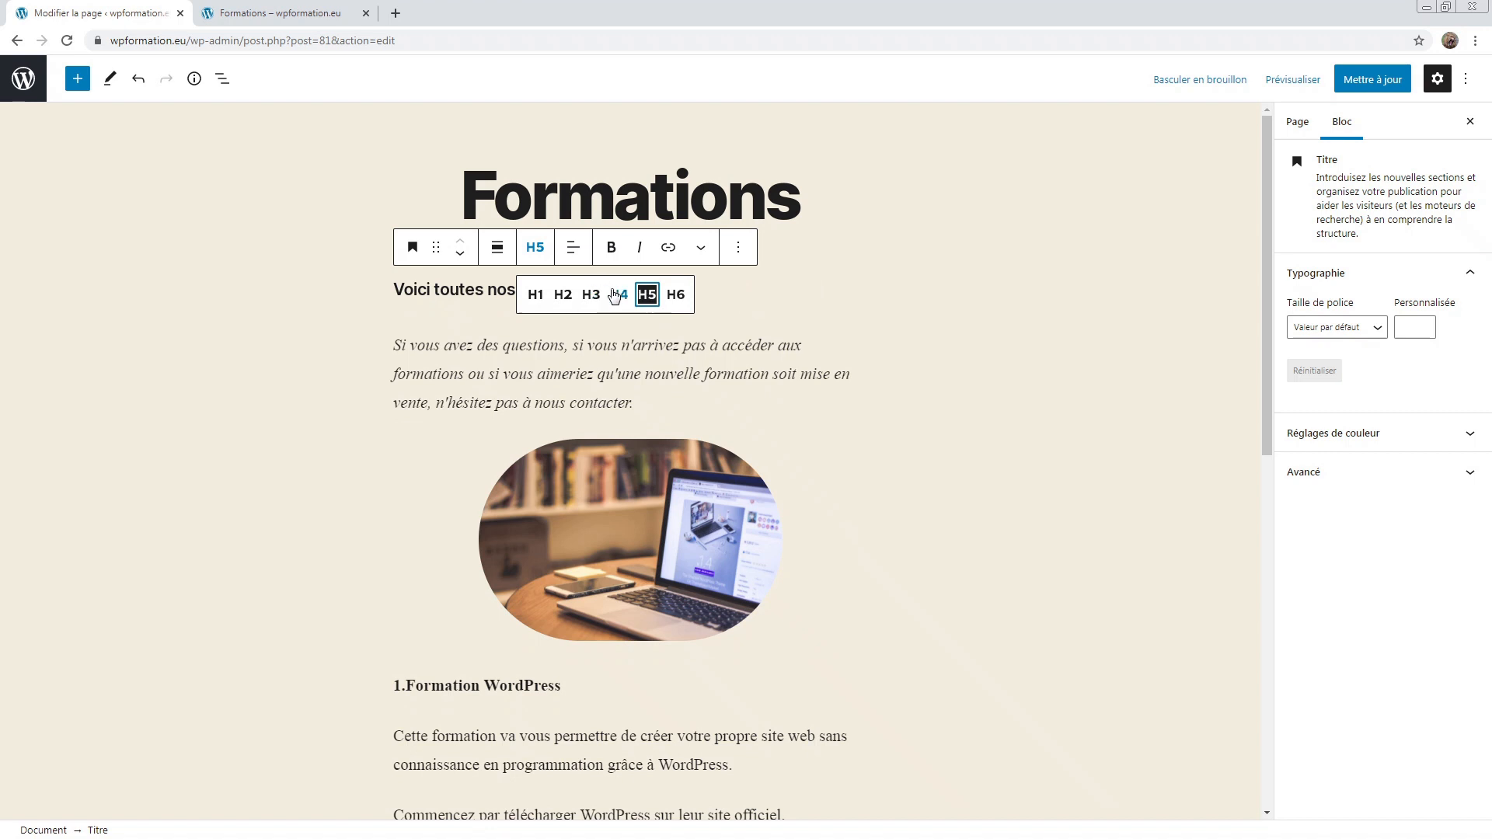
left_click(615, 296)
left_click(497, 246)
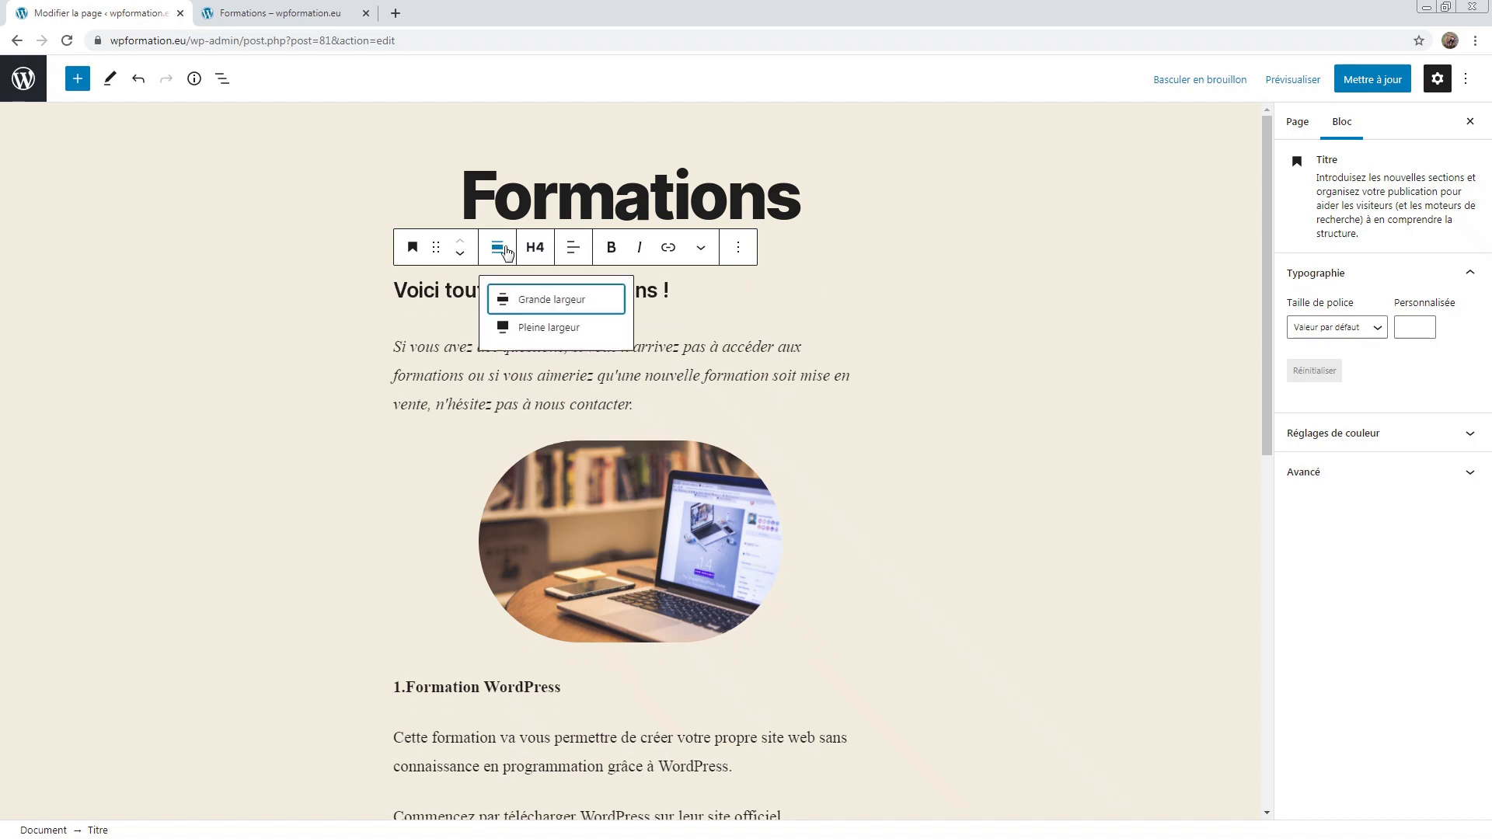
left_click(574, 249)
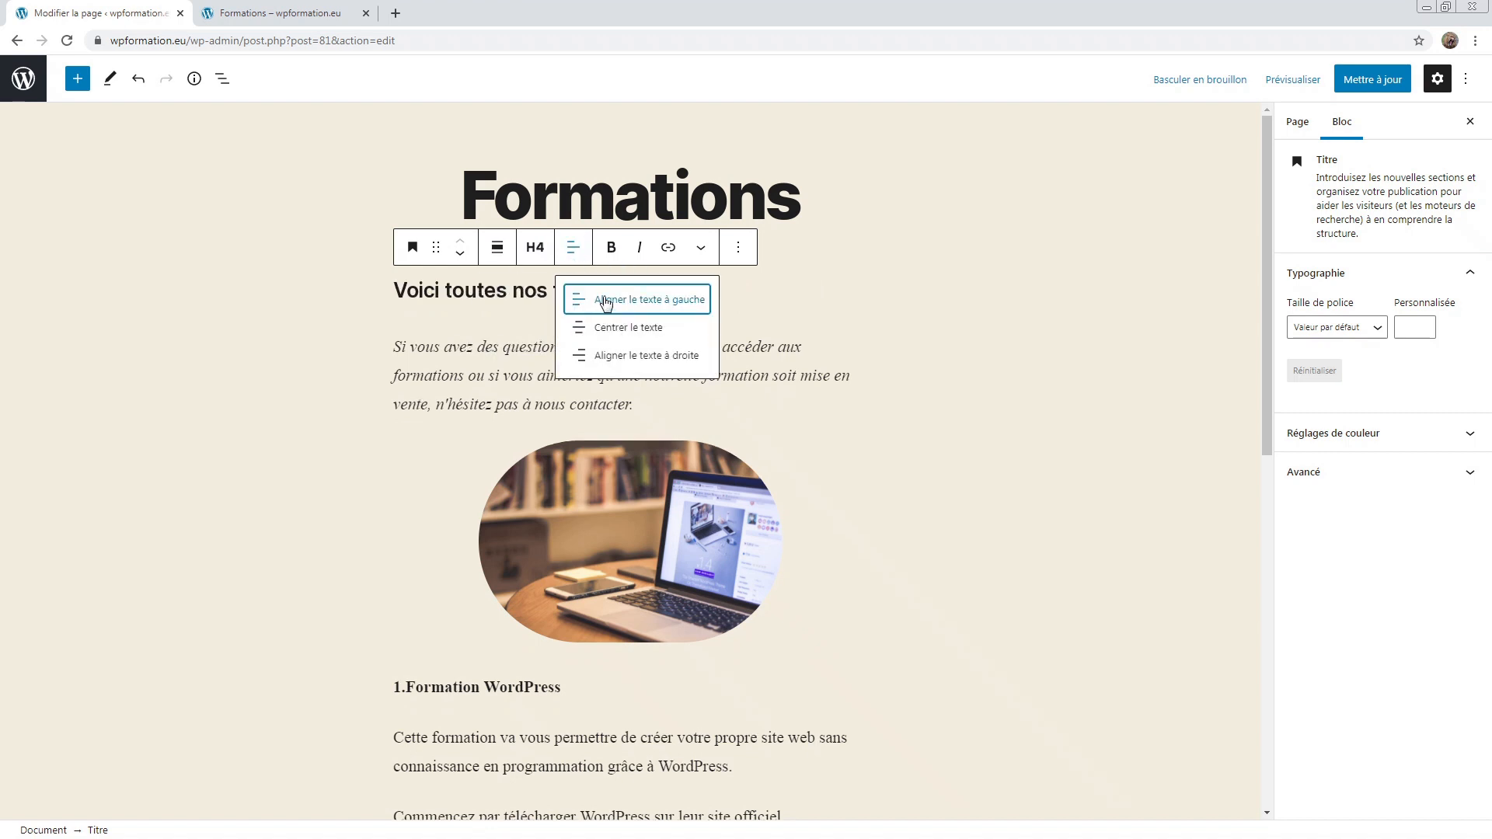
left_click(625, 327)
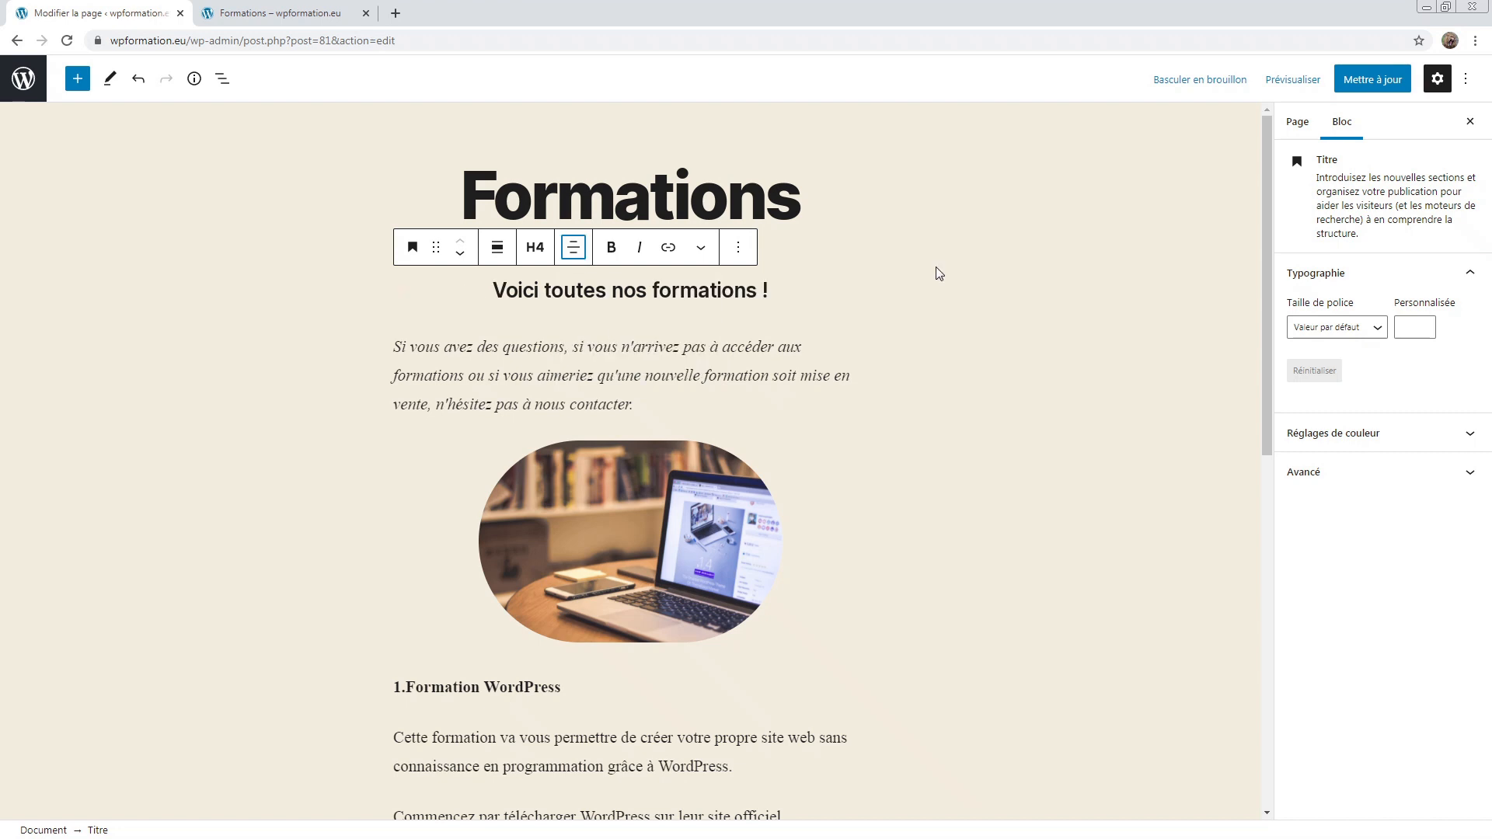
left_click(849, 301)
scroll(849, 301, "down", 2)
Step: Look through the transform options for the italic paragraph and laptop image, changing nothing
left_click(411, 226)
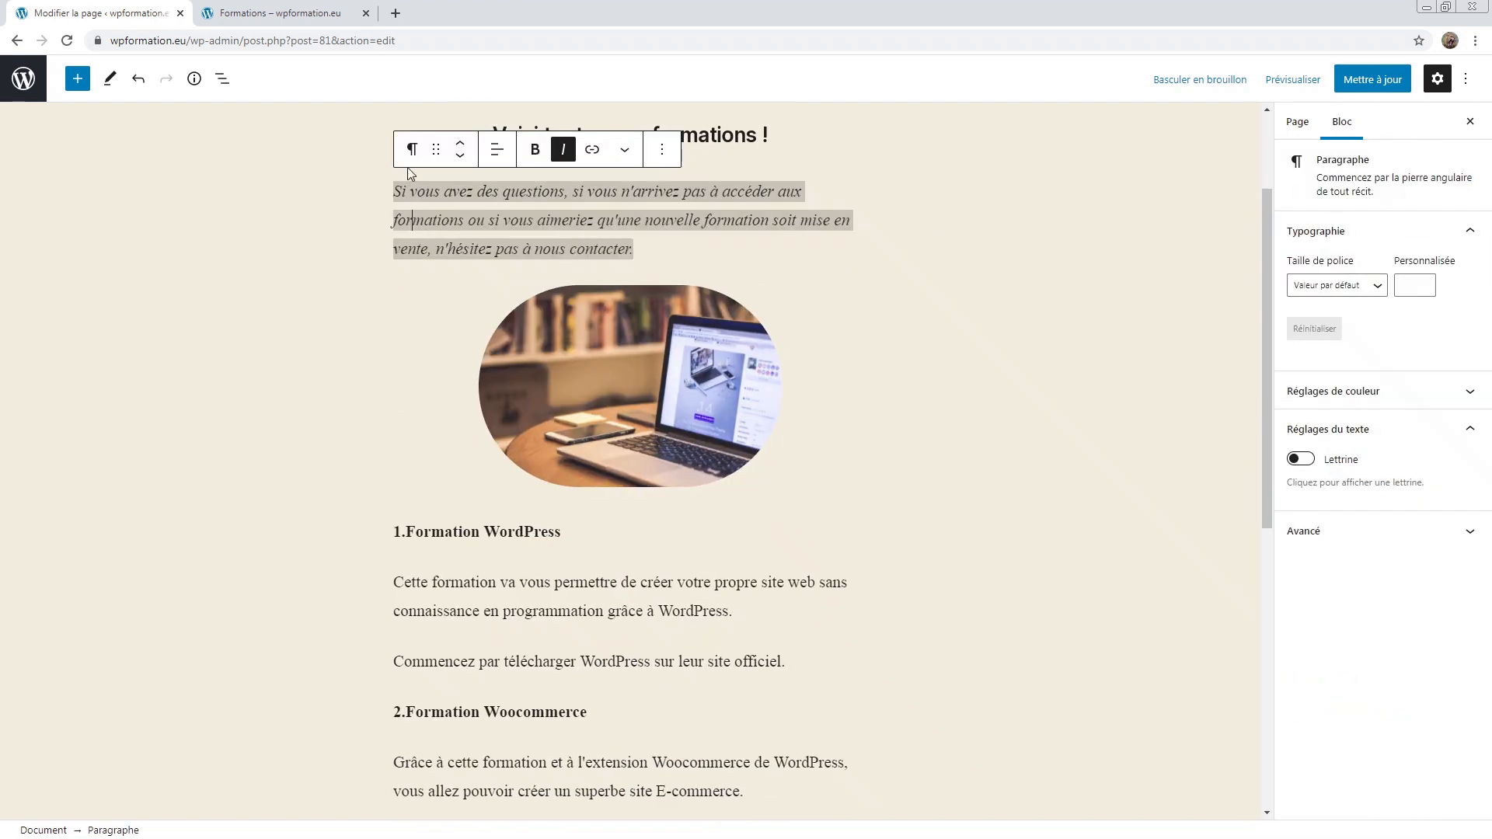
left_click(414, 149)
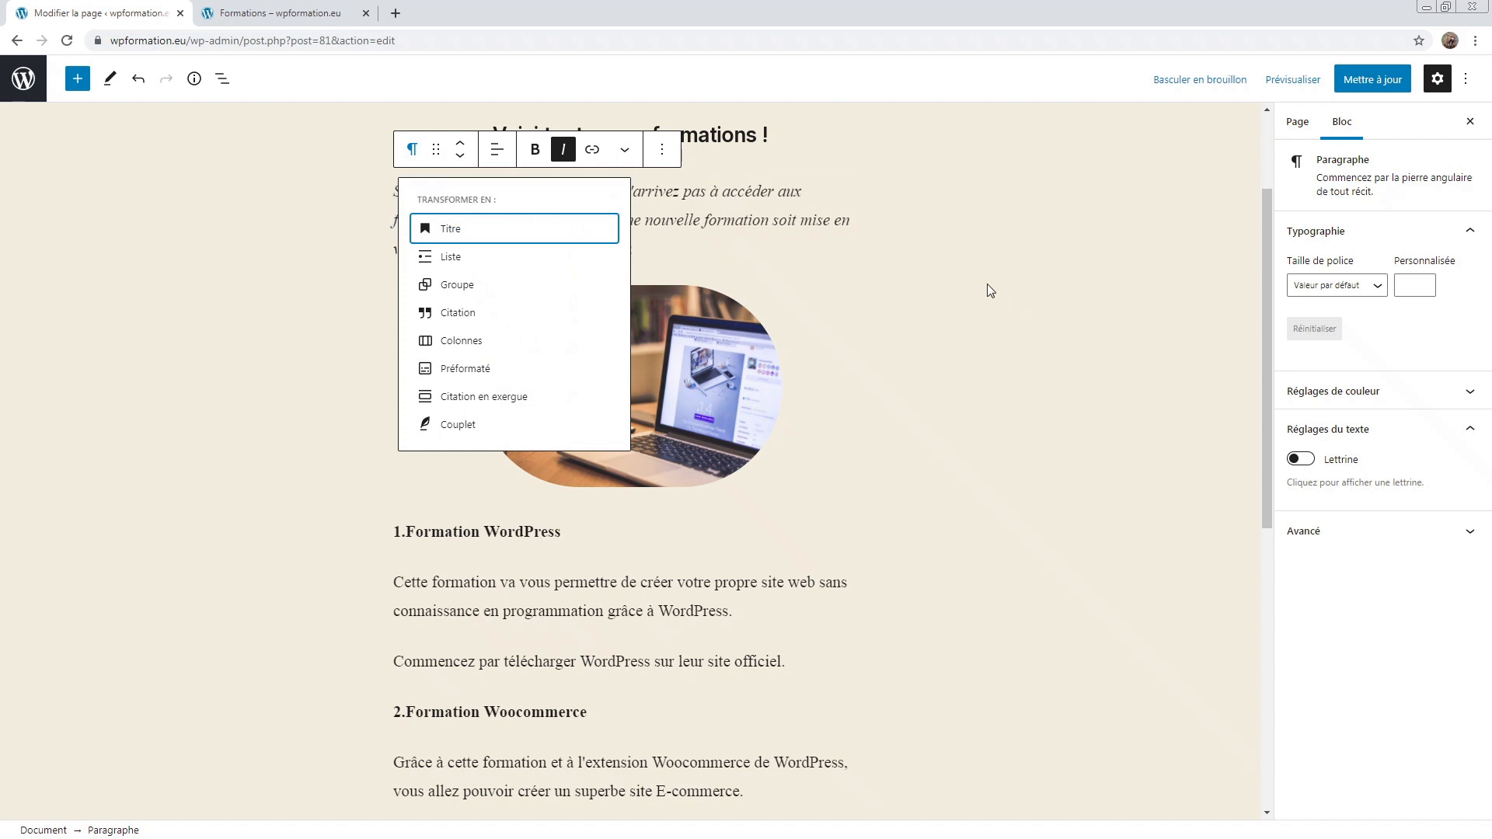
left_click(930, 292)
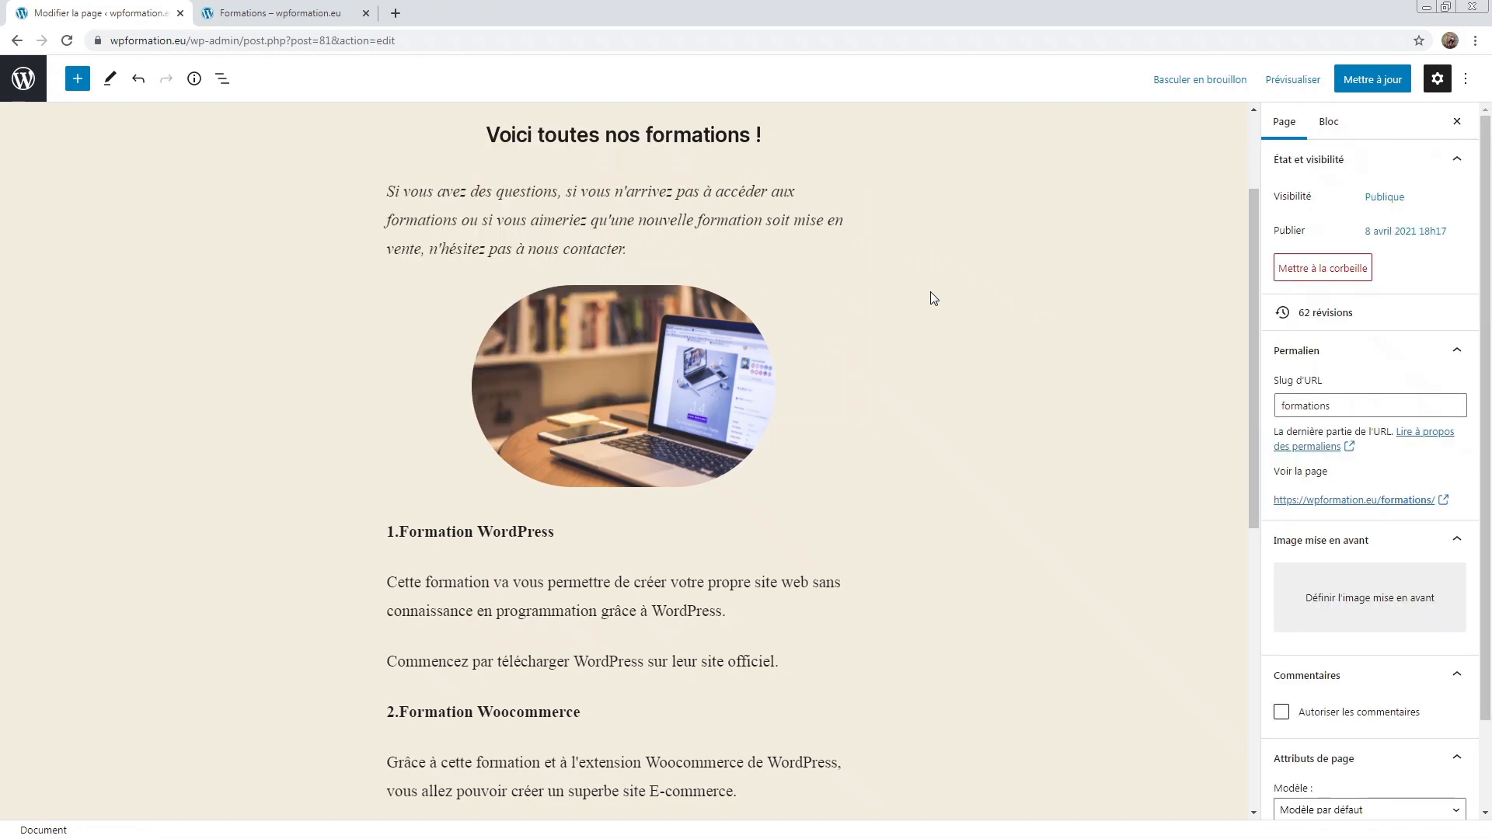
left_click(691, 347)
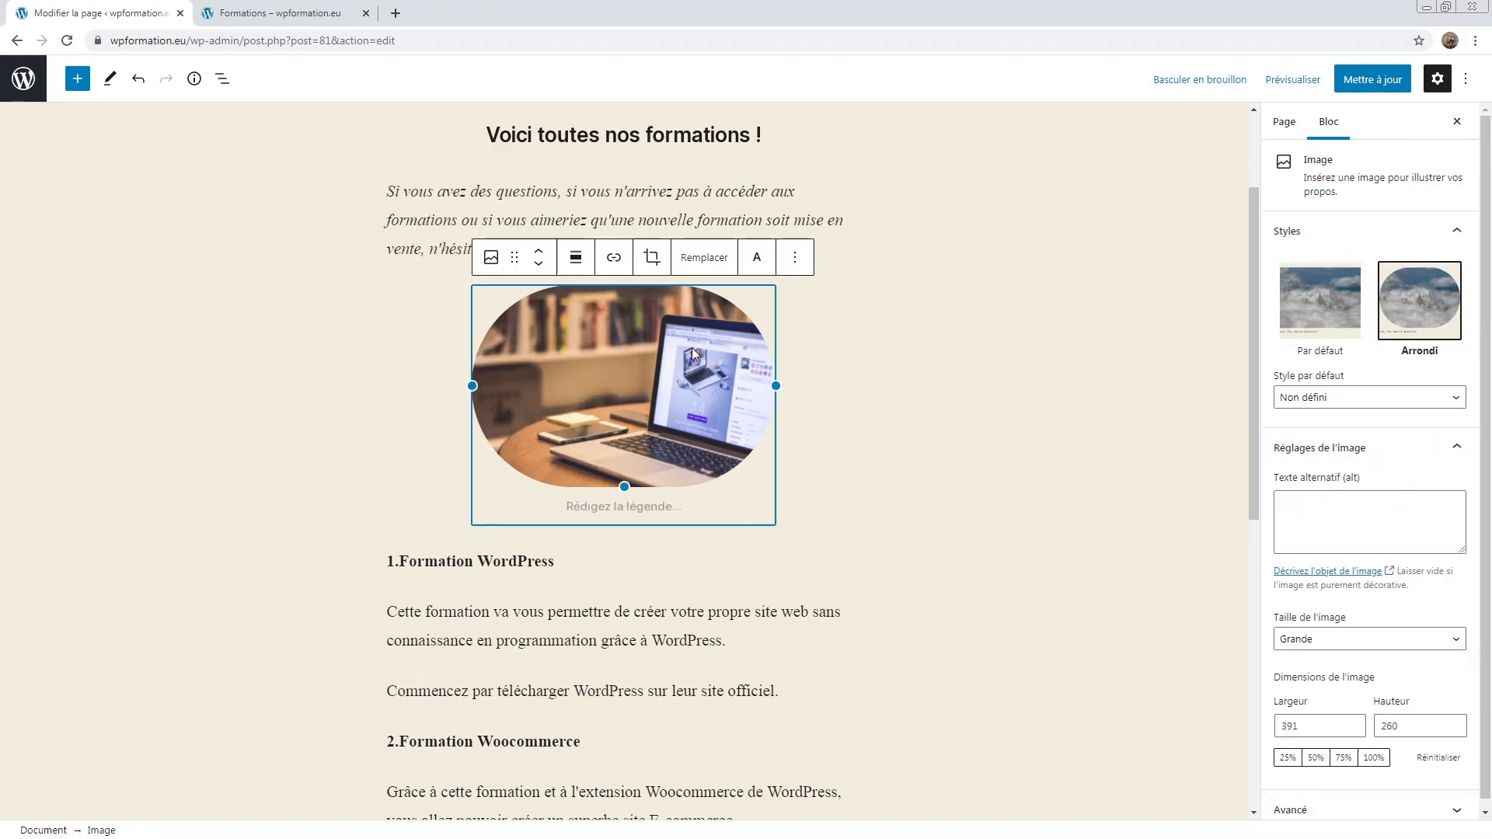
left_click(491, 259)
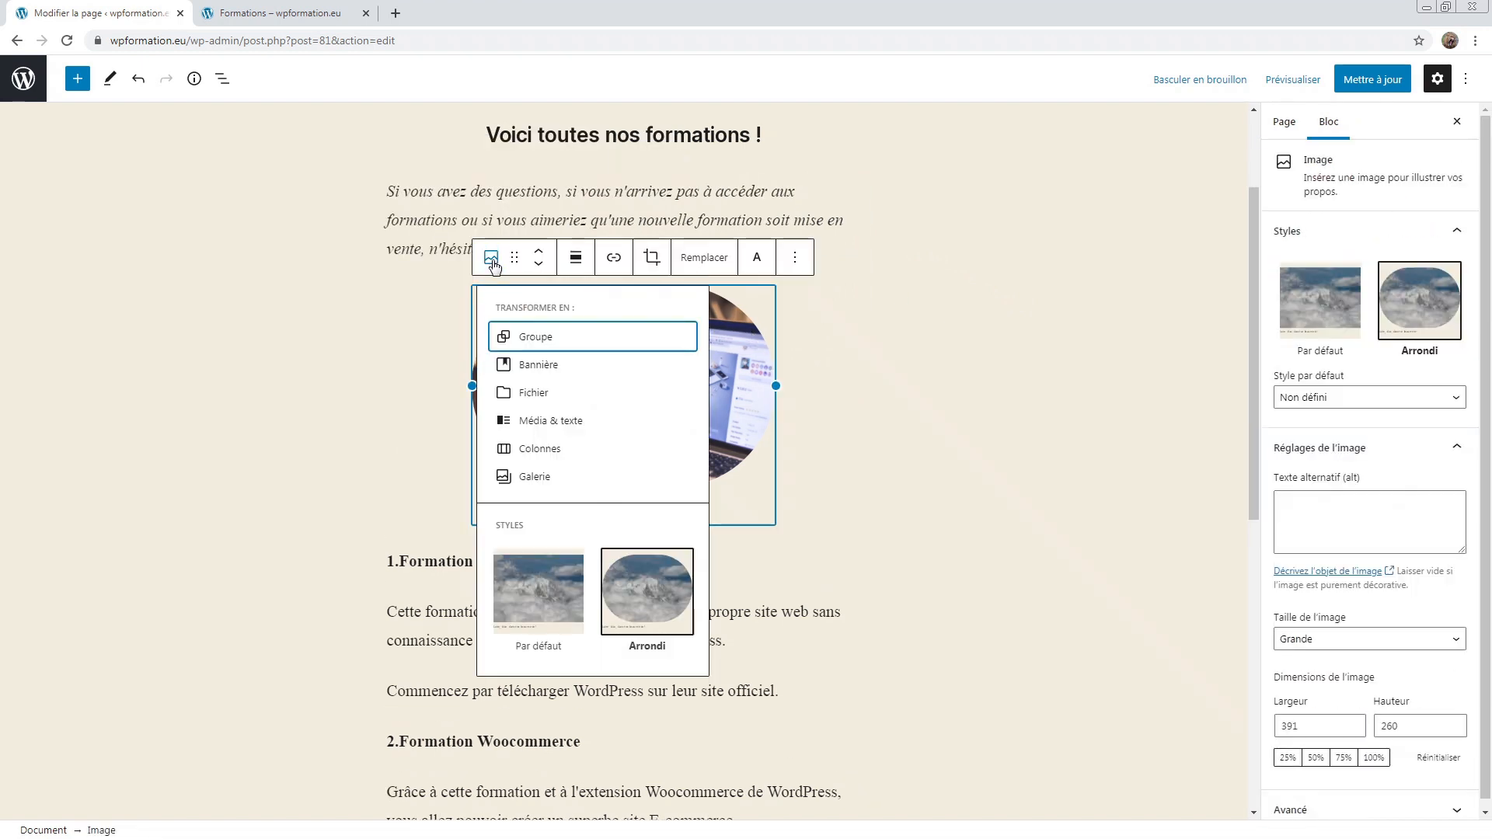
mouse_move(576, 393)
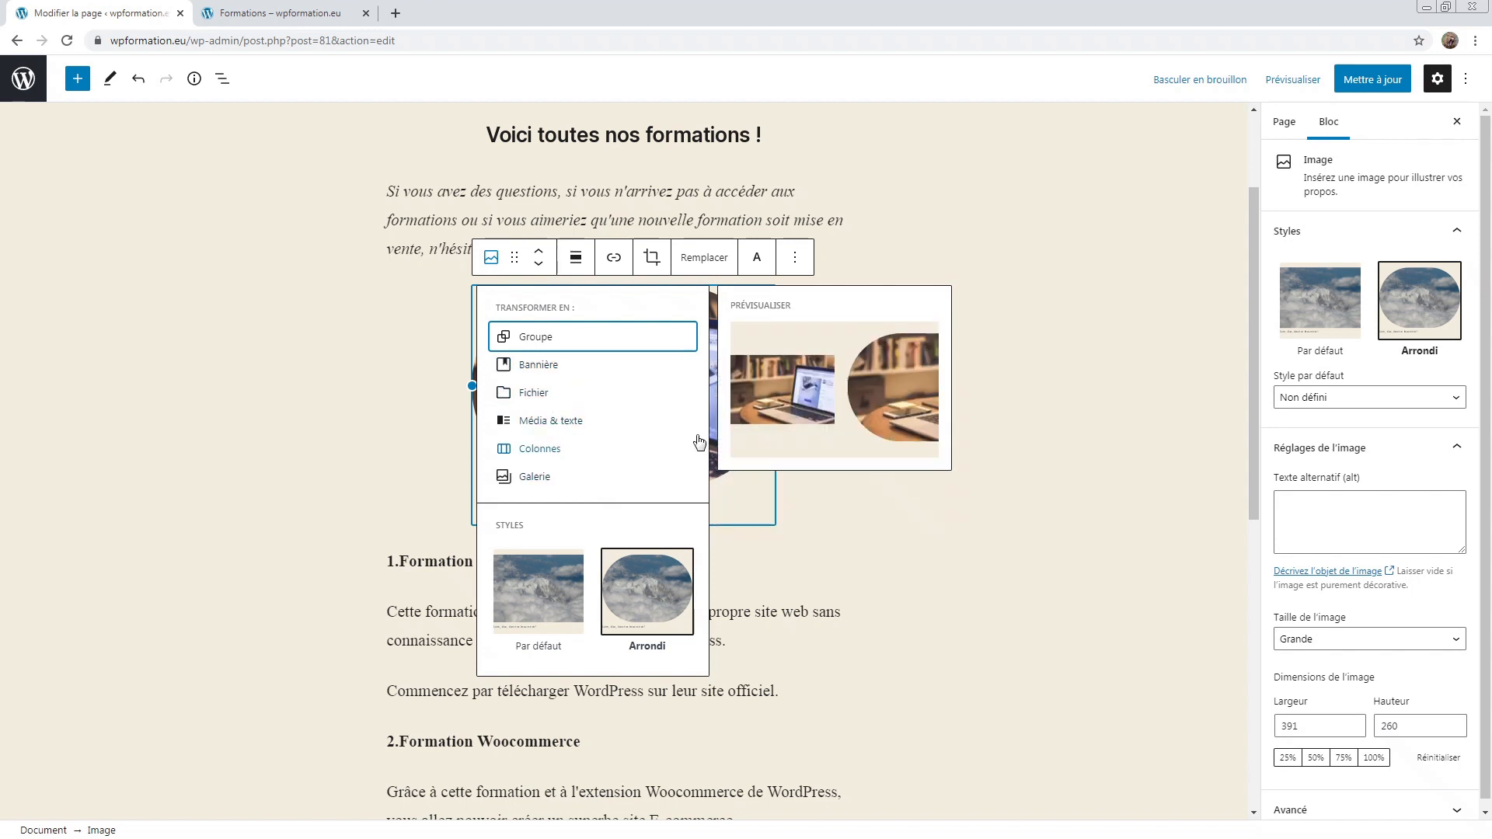
left_click(999, 367)
scroll(999, 368, "up", 1)
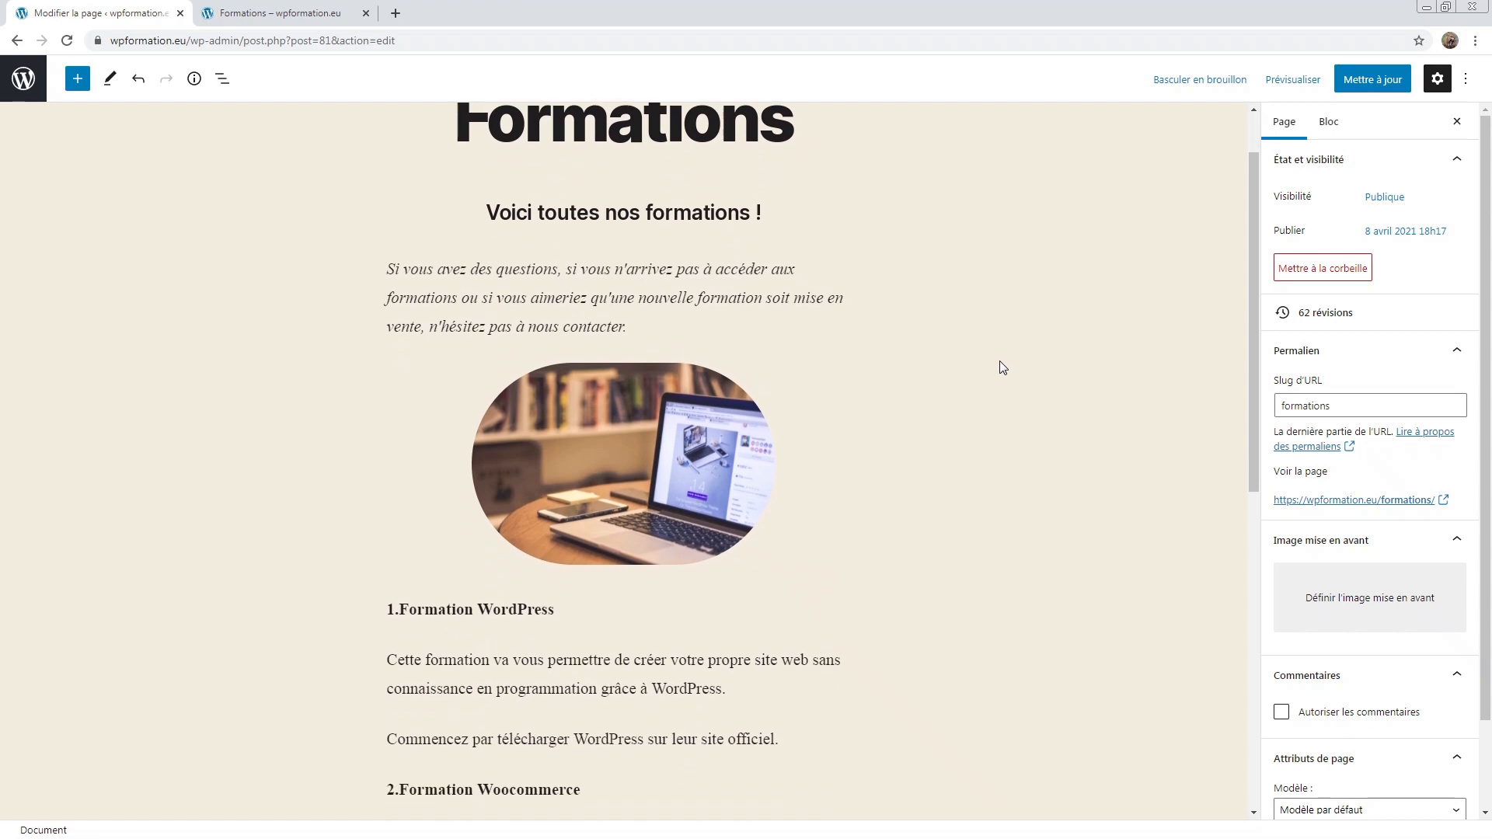
scroll(1007, 351, "up", 1)
Step: Save the Formations page with Mettre à jour and switch to the live Formations page
left_click(1406, 78)
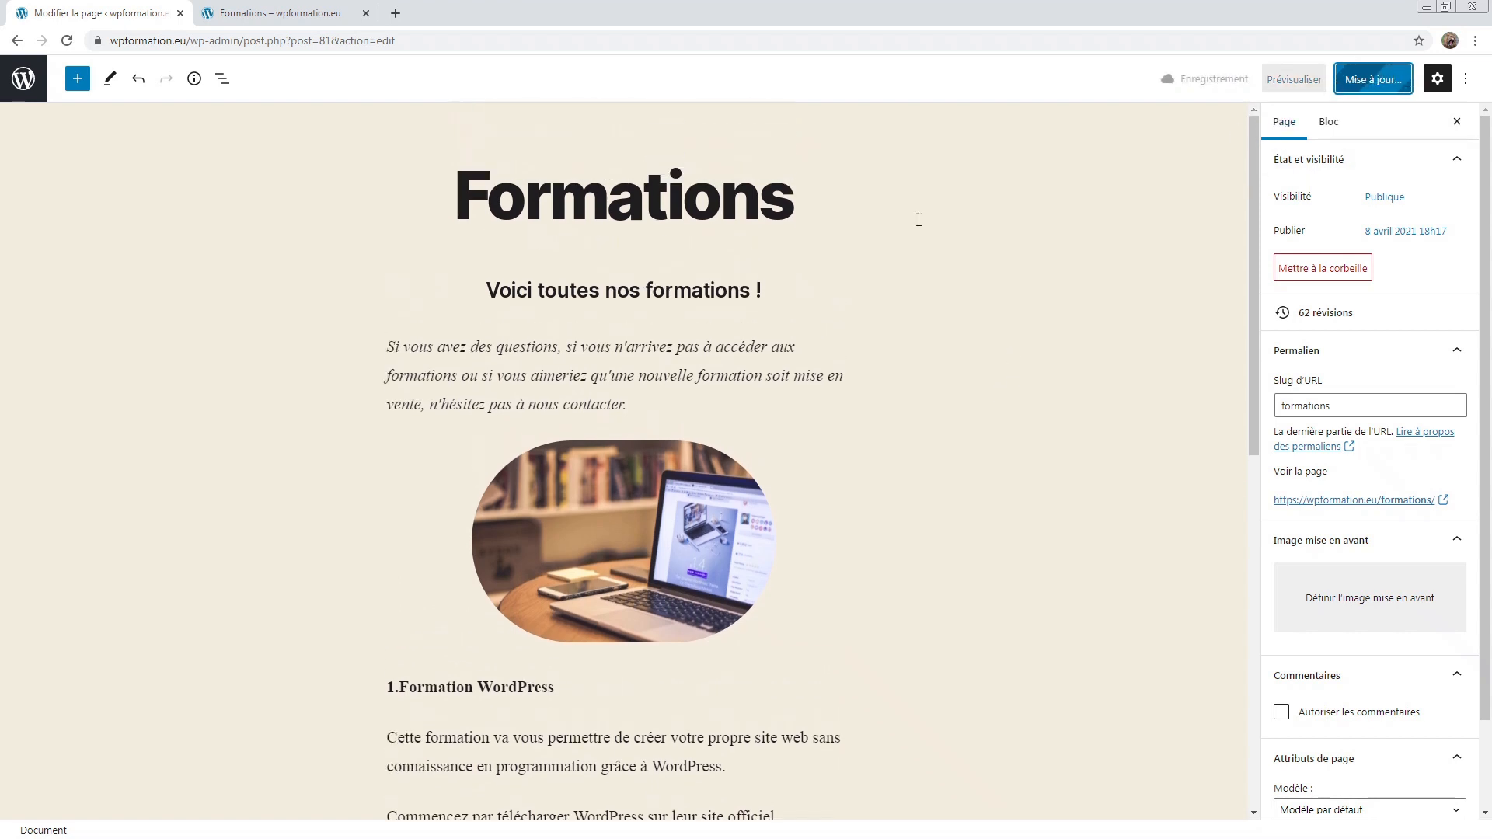
scroll(627, 371, "down", 5)
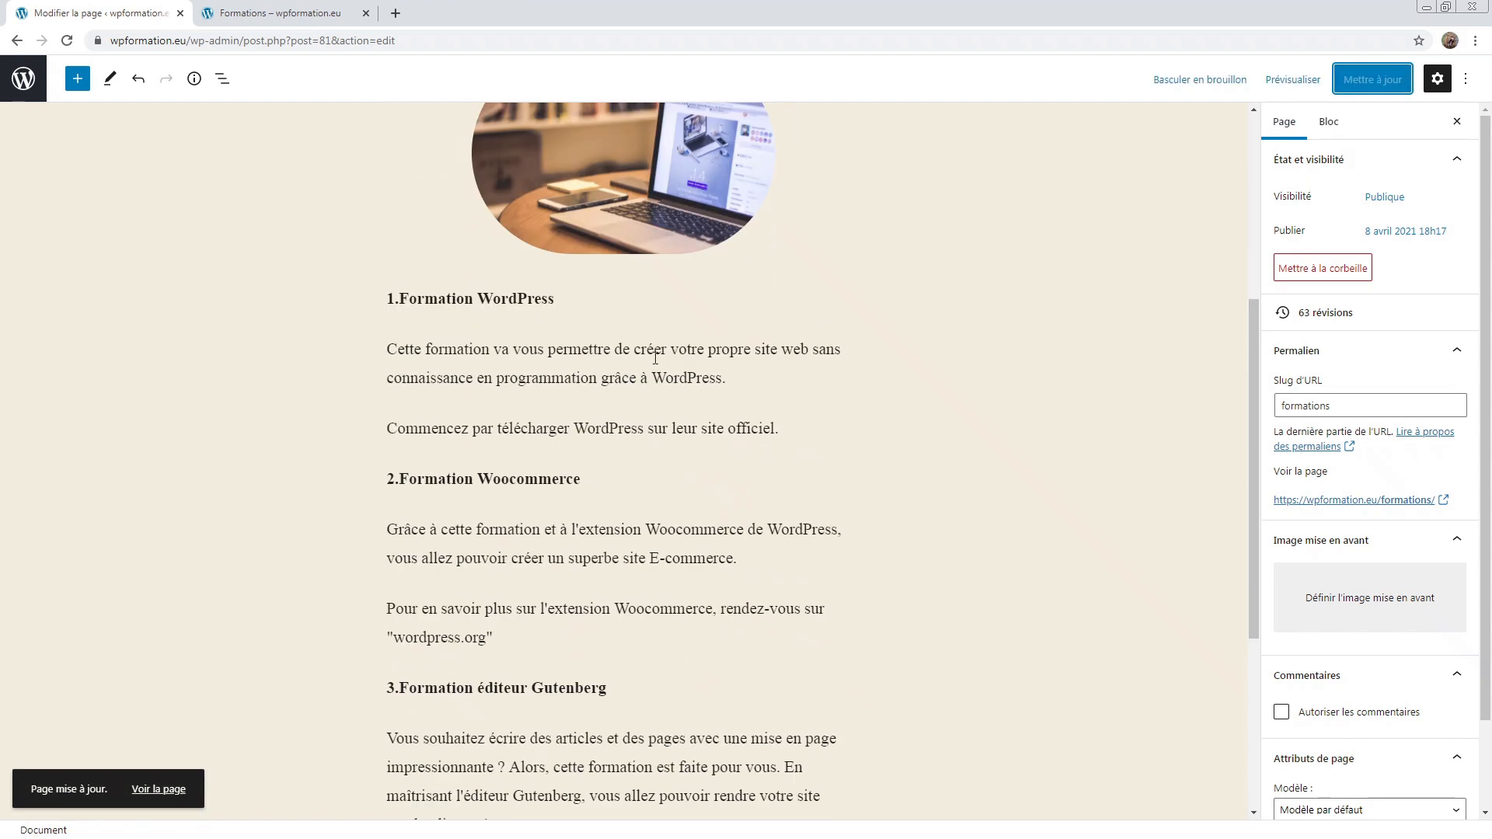
scroll(655, 358, "down", 4)
scroll(562, 306, "up", 10)
left_click(284, 11)
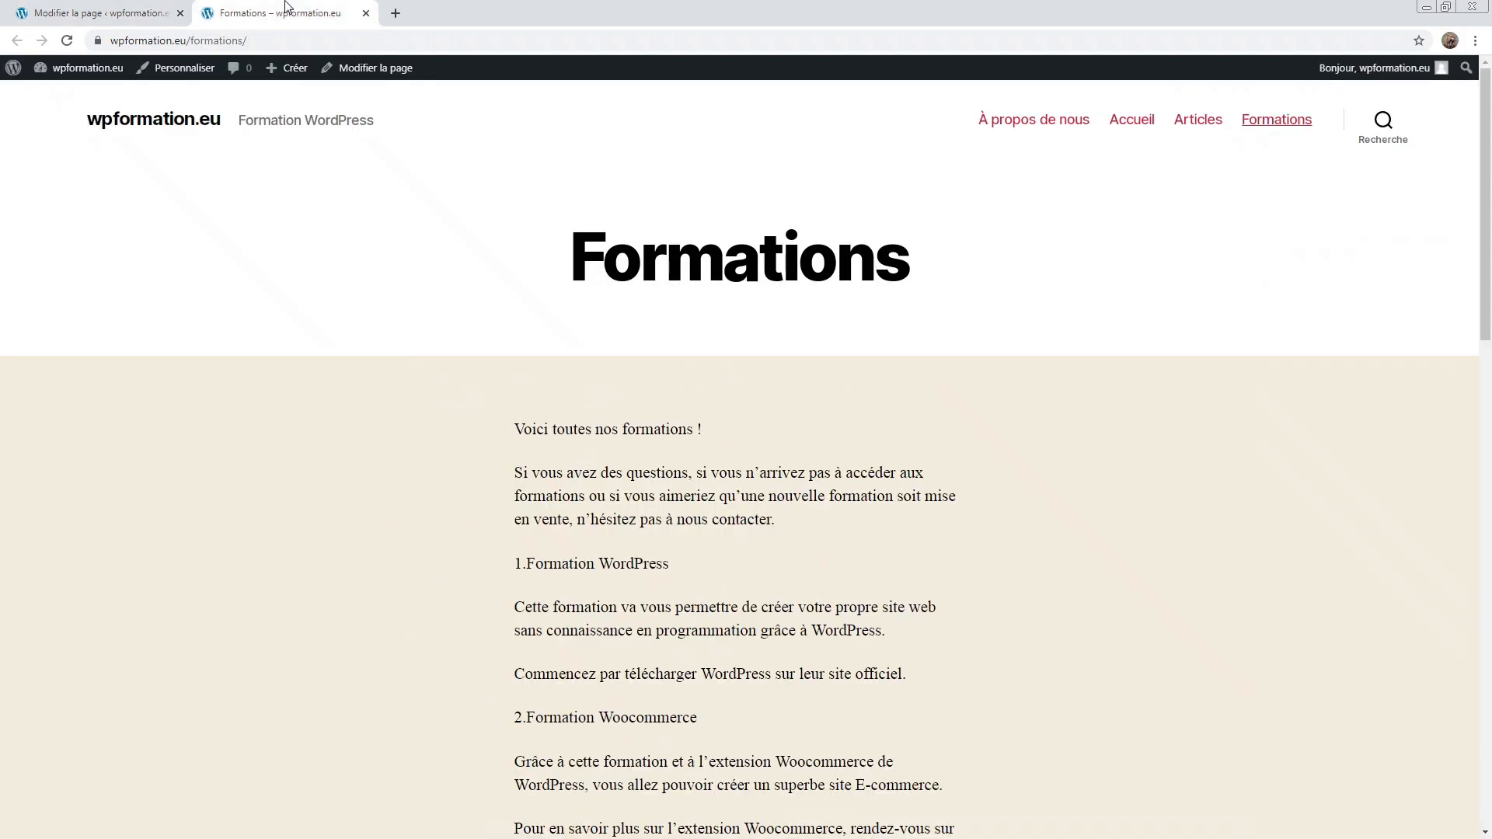
Step: Reload the live Formations page and scroll through it to check the centred heading, italic paragraph and rounded laptop image
left_click(66, 41)
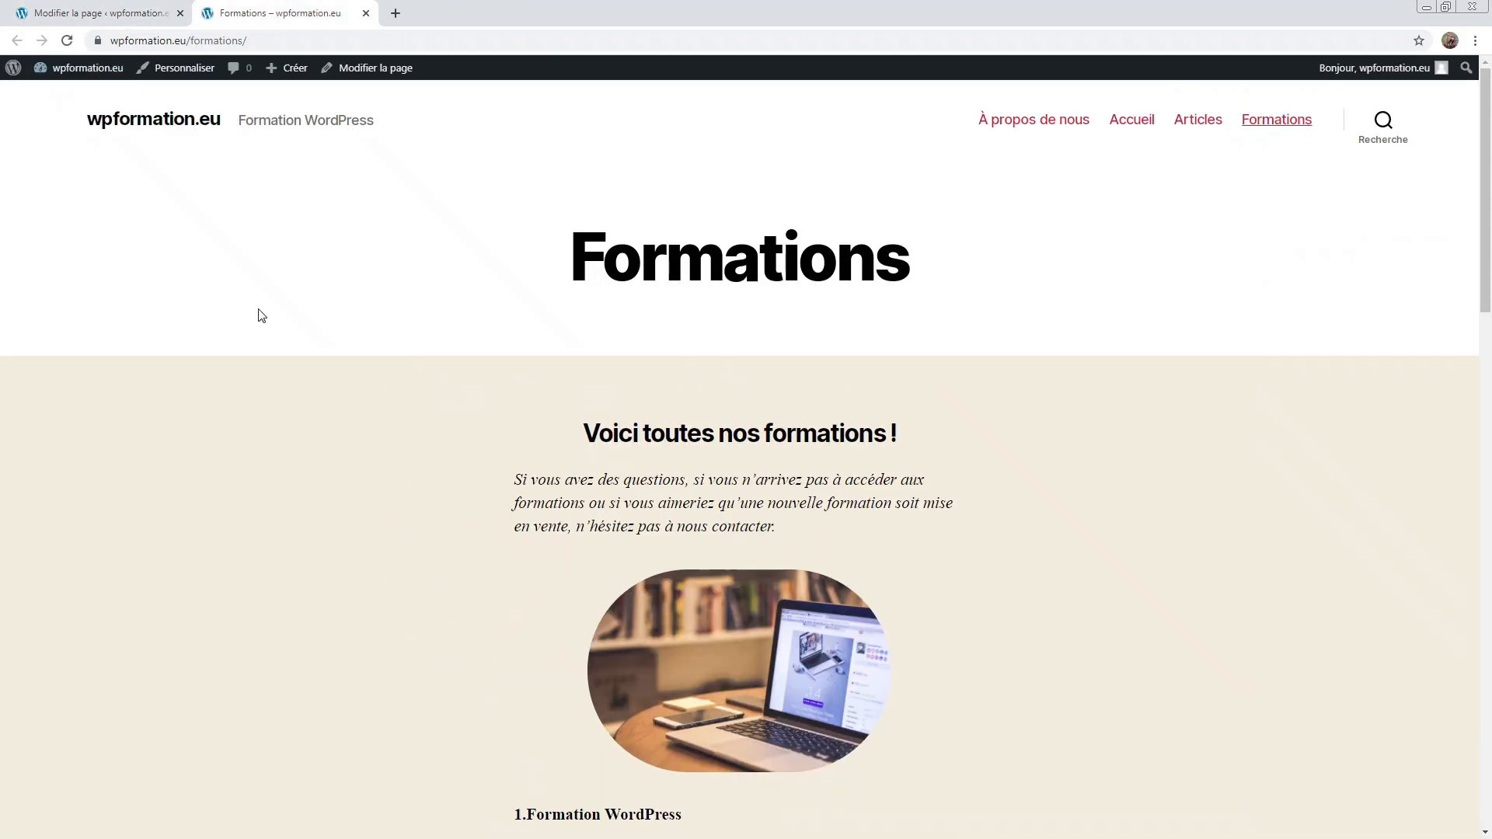
scroll(519, 351, "down", 3)
scroll(658, 185, "down", 5)
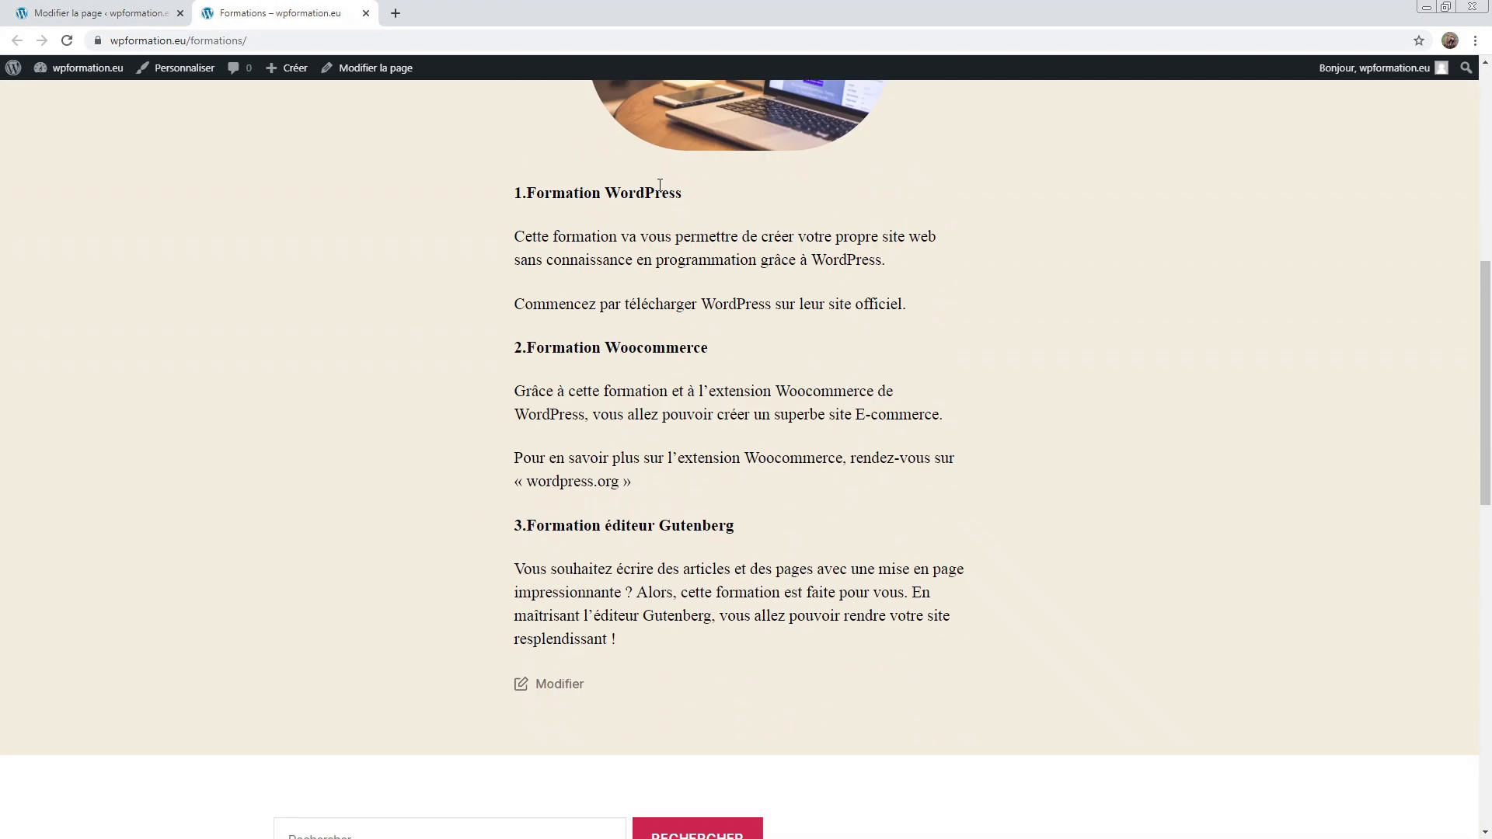
scroll(740, 304, "up", 5)
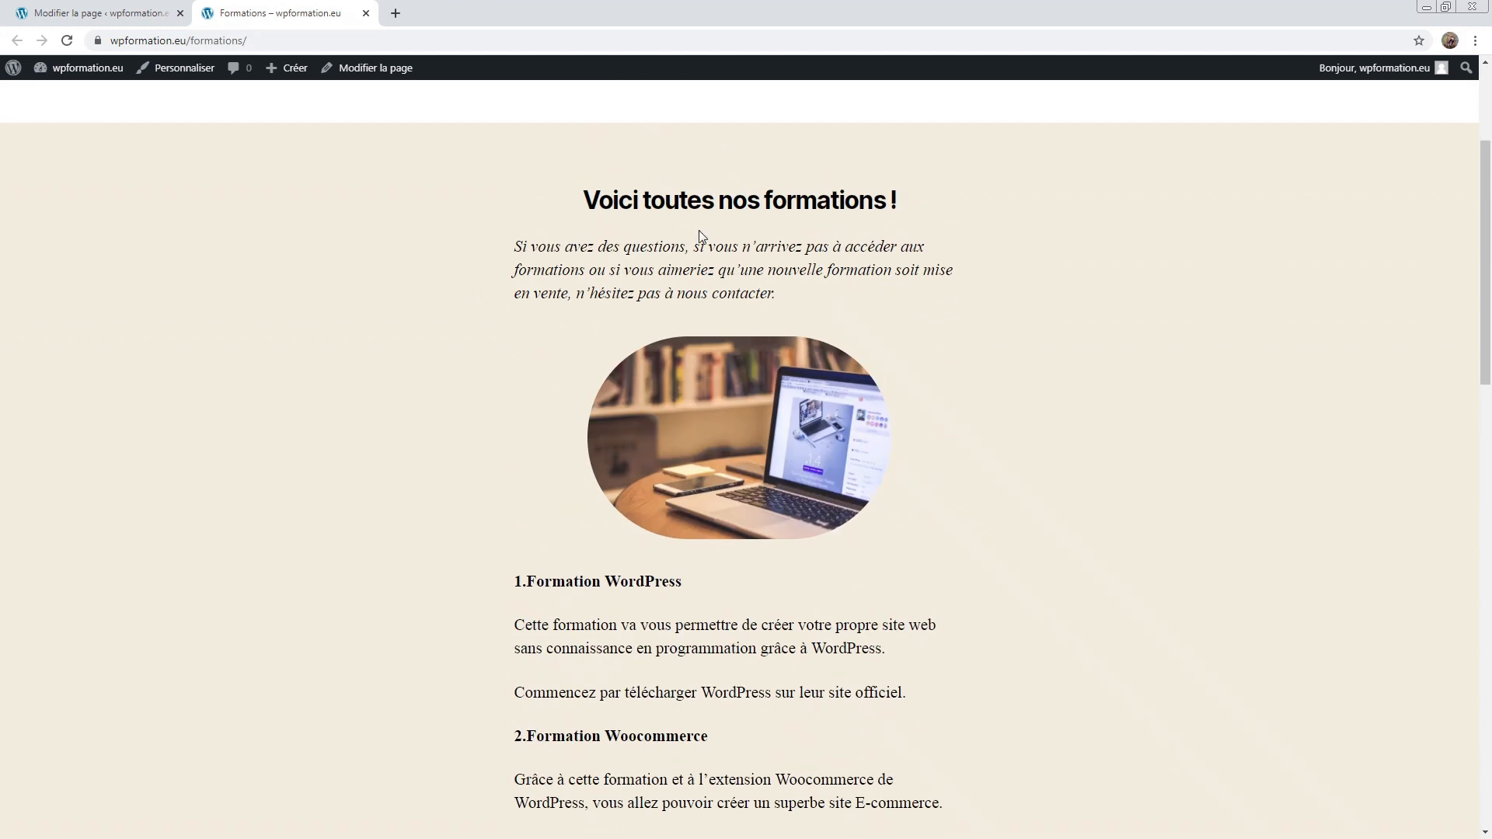
scroll(697, 237, "up", 3)
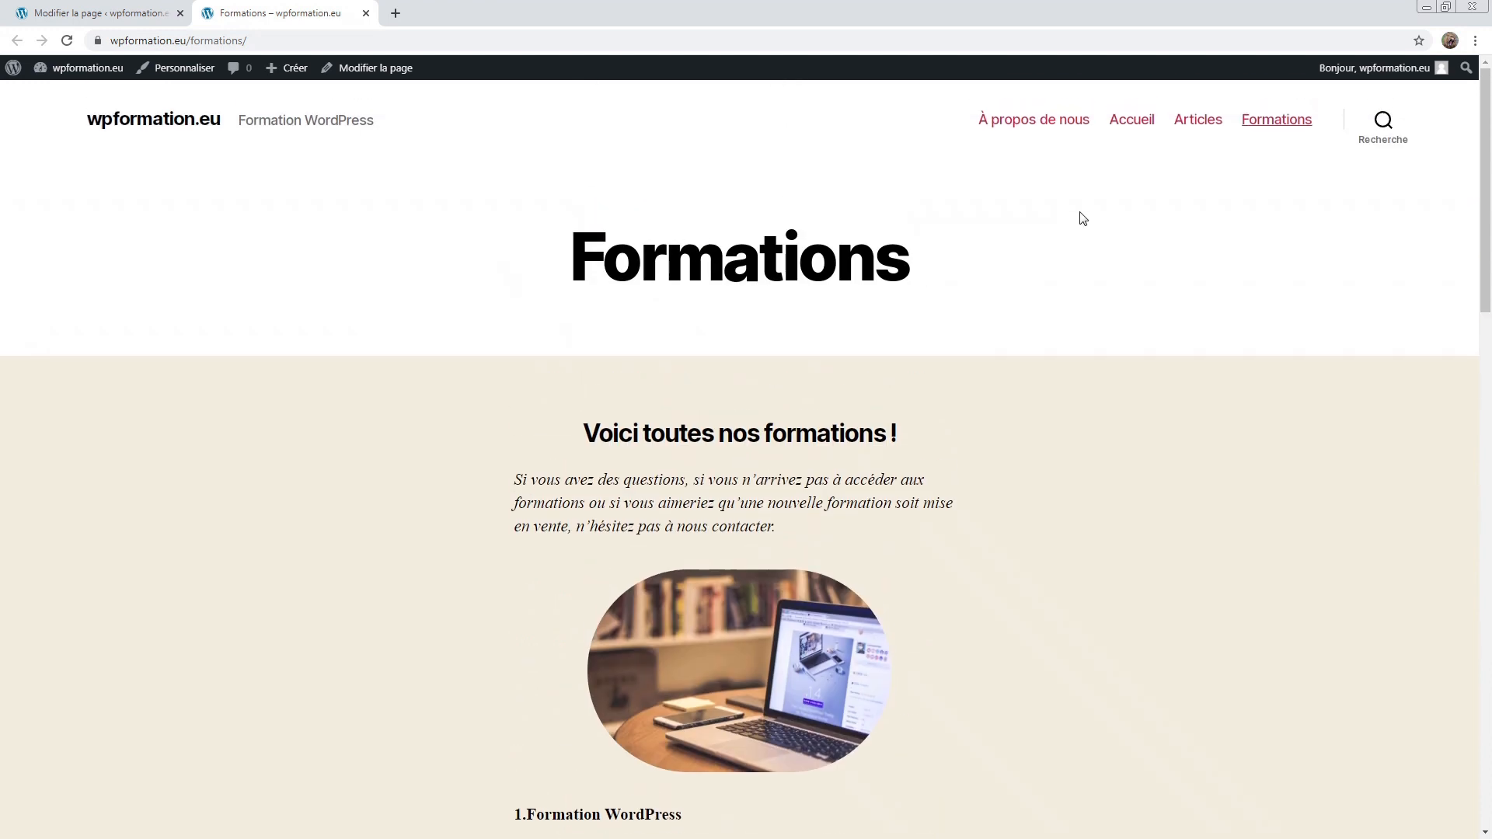
left_click(169, 8)
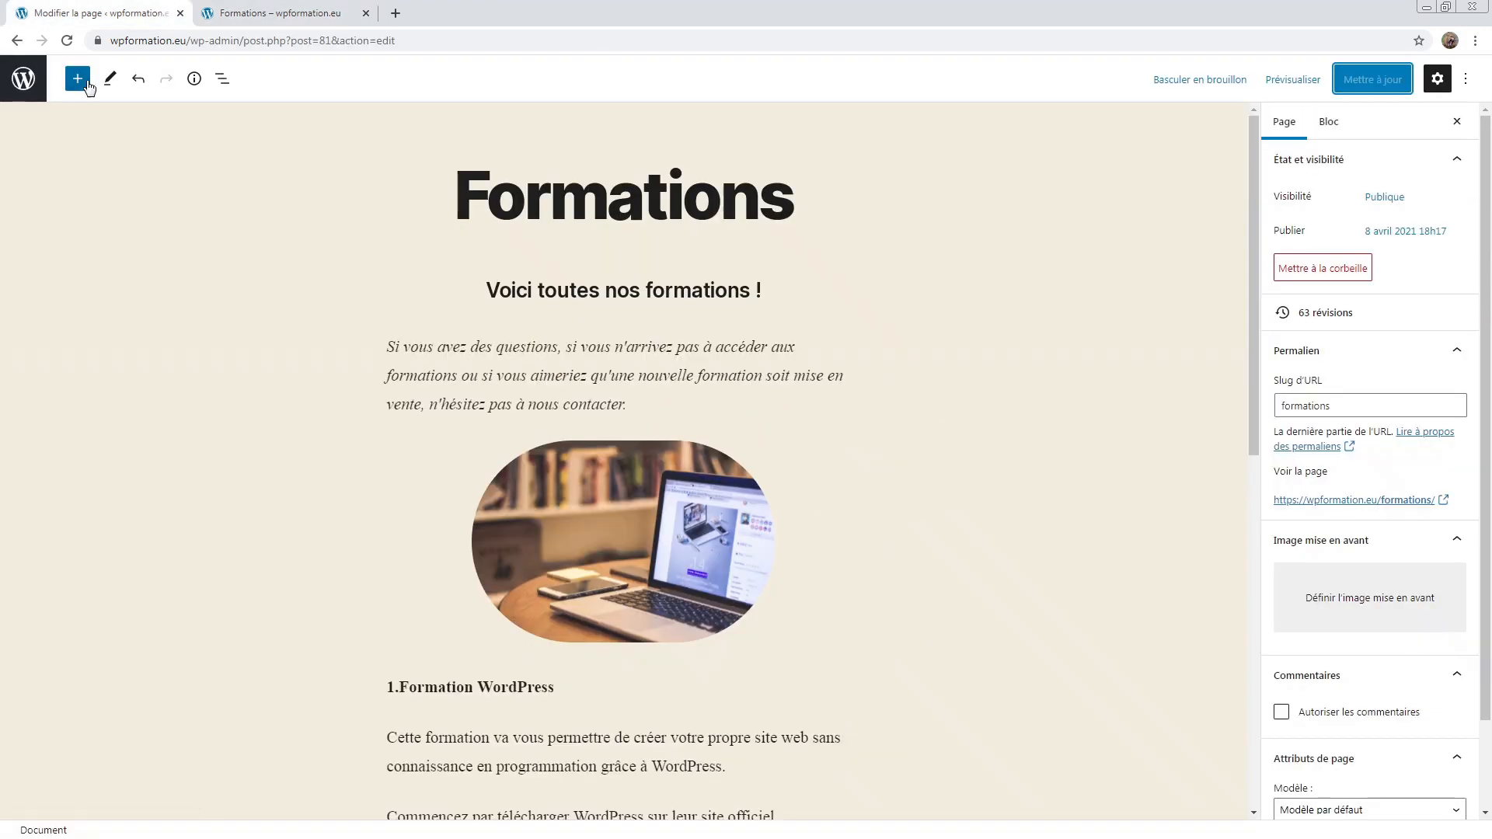
left_click(77, 78)
scroll(120, 330, "down", 5)
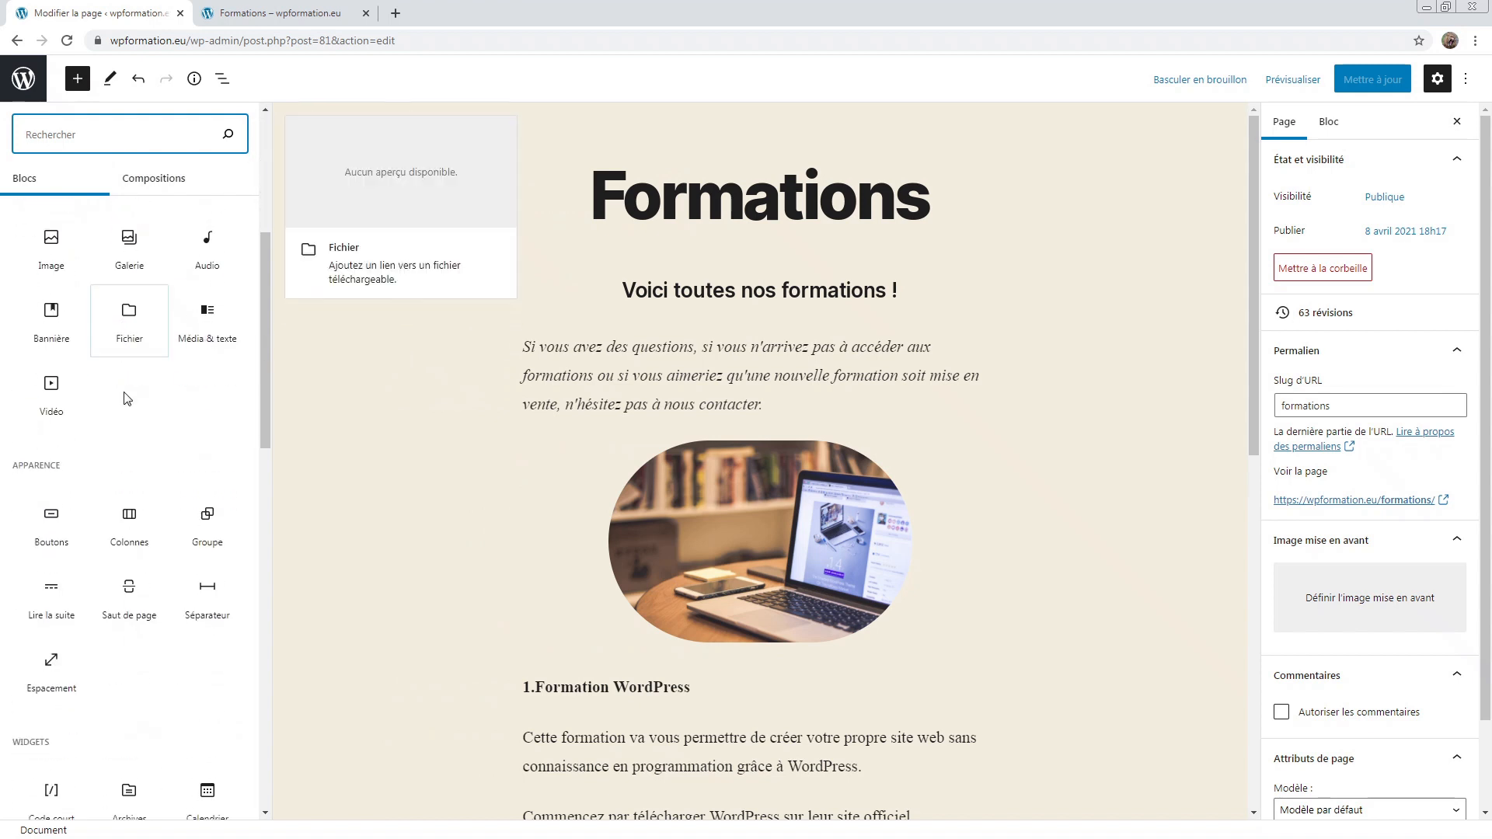
left_click(367, 488)
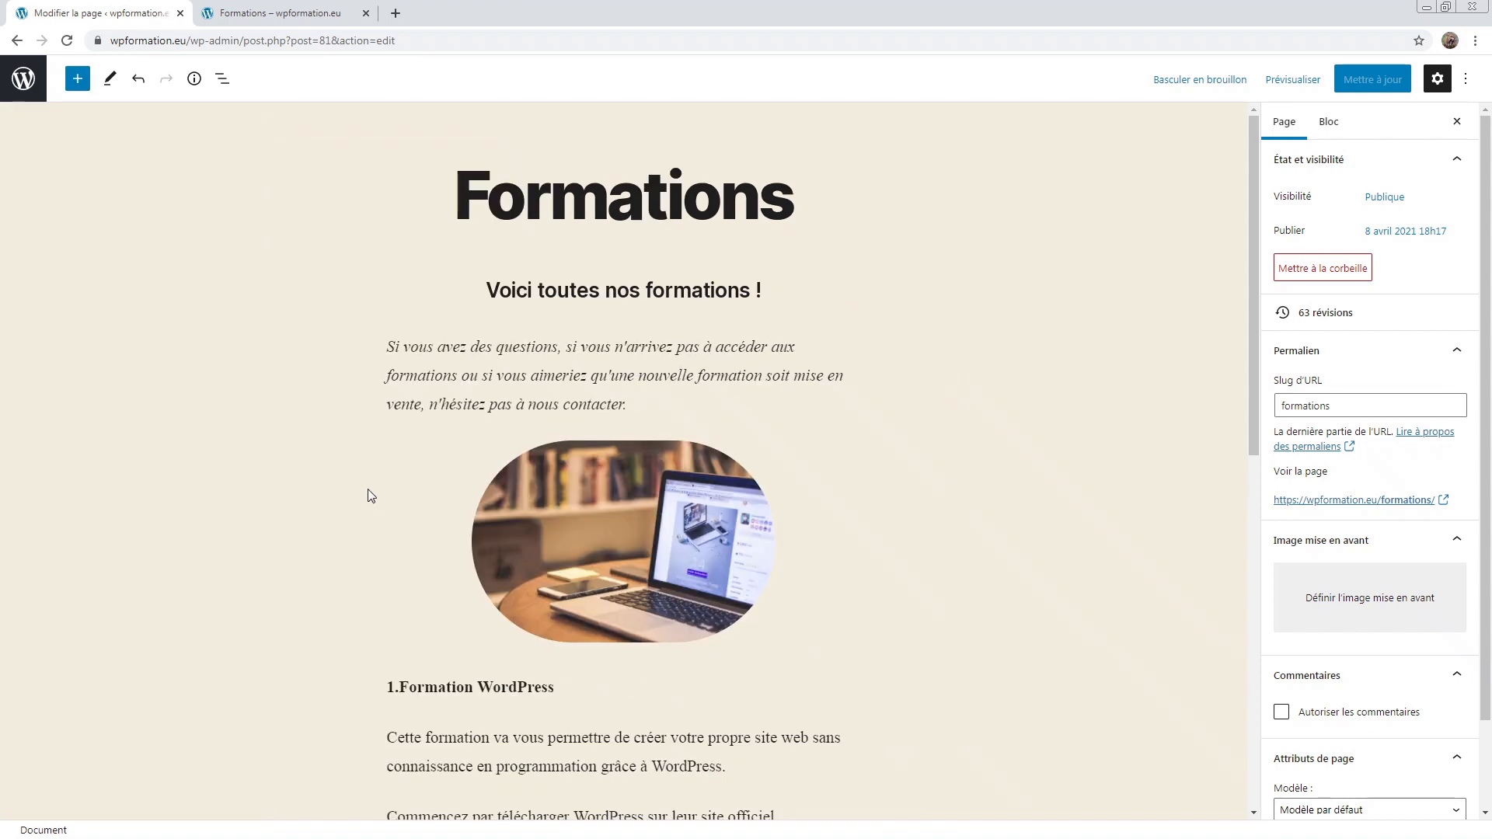
left_click(274, 9)
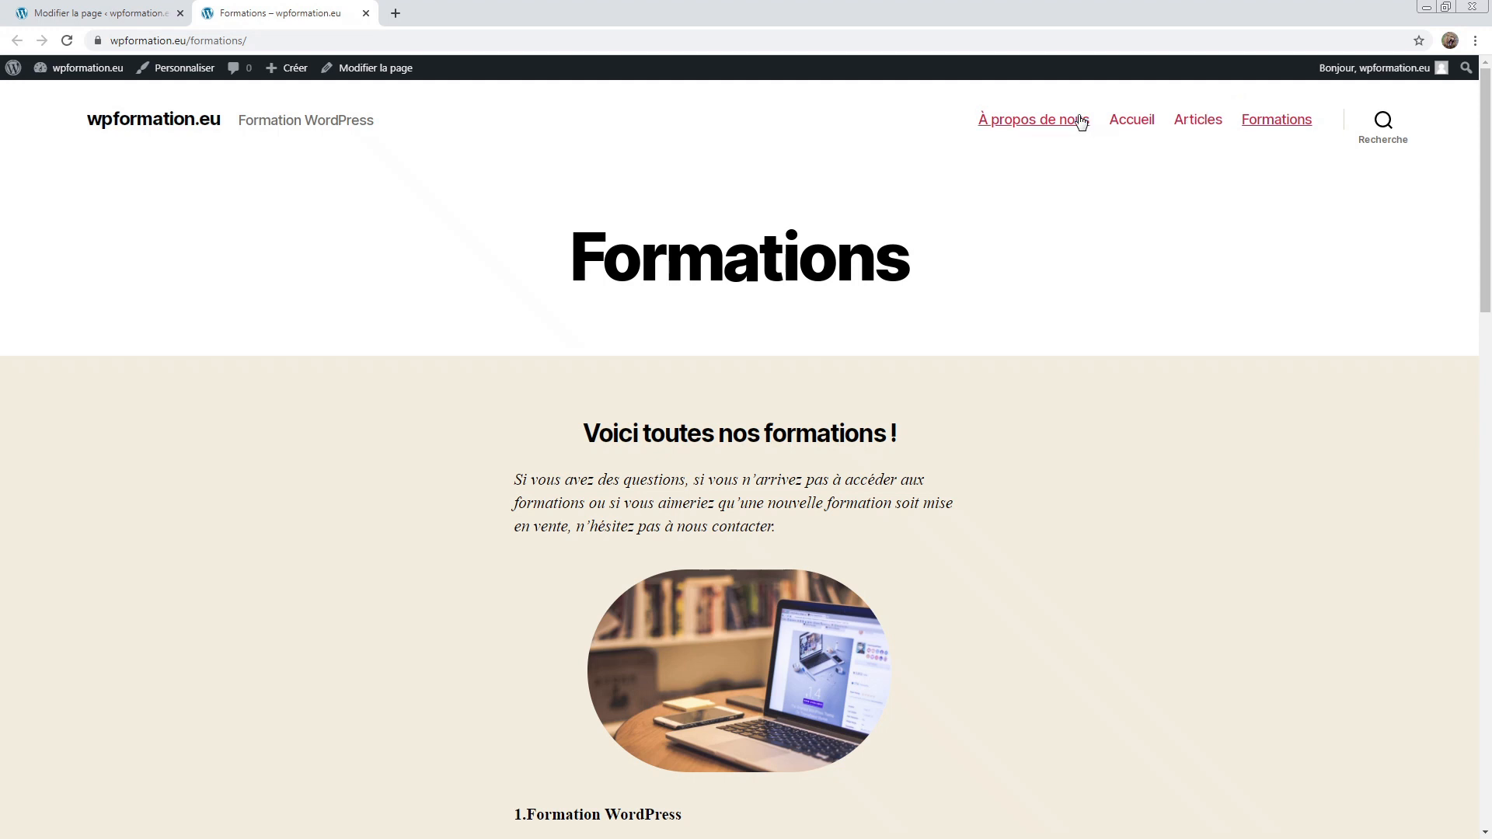
Step: Go to the site's Articles page and look over the Nouvelle formation excerpt
left_click(1205, 132)
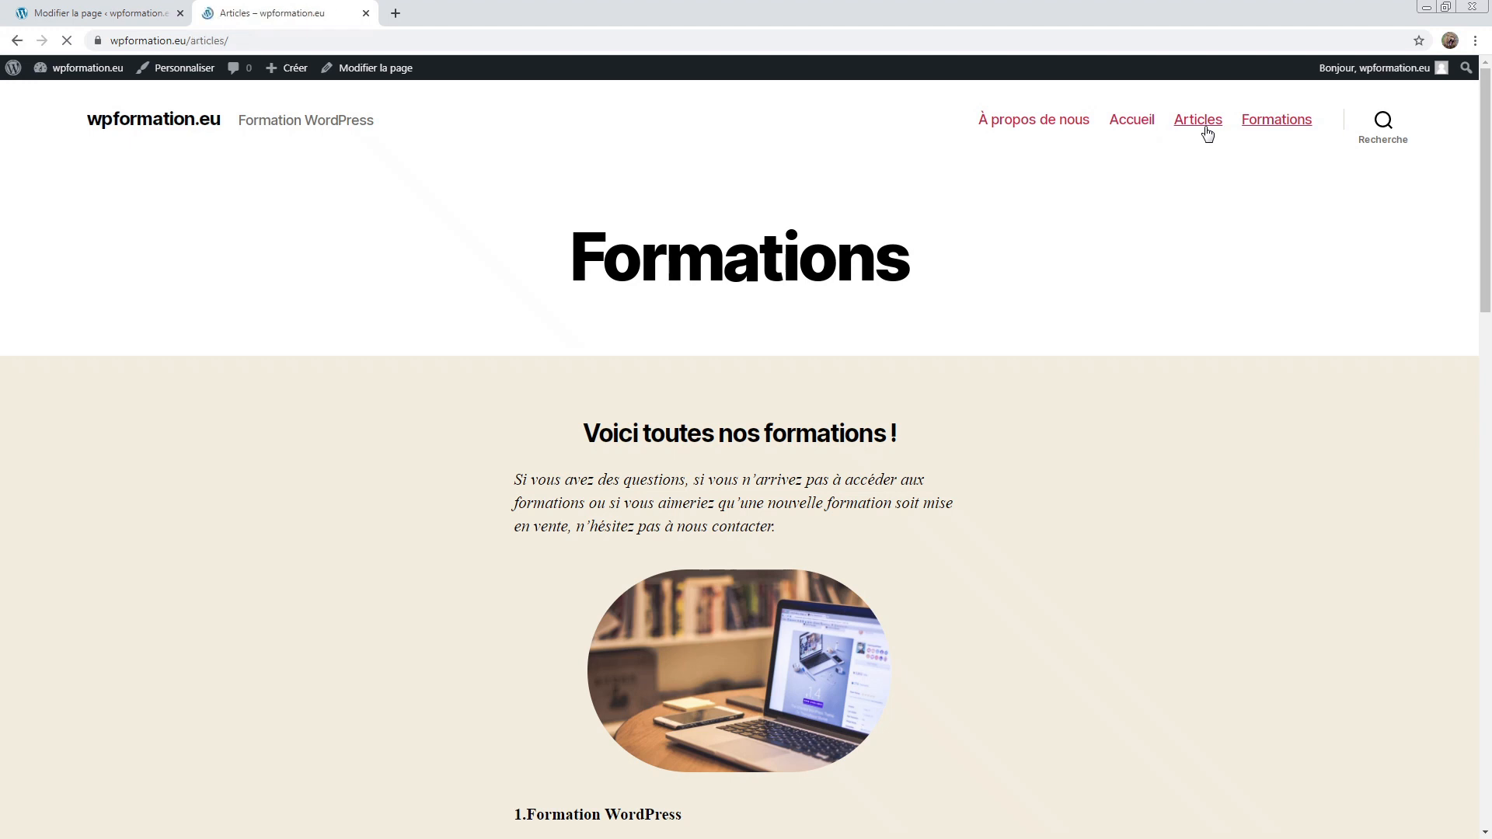
scroll(1070, 435, "down", 12)
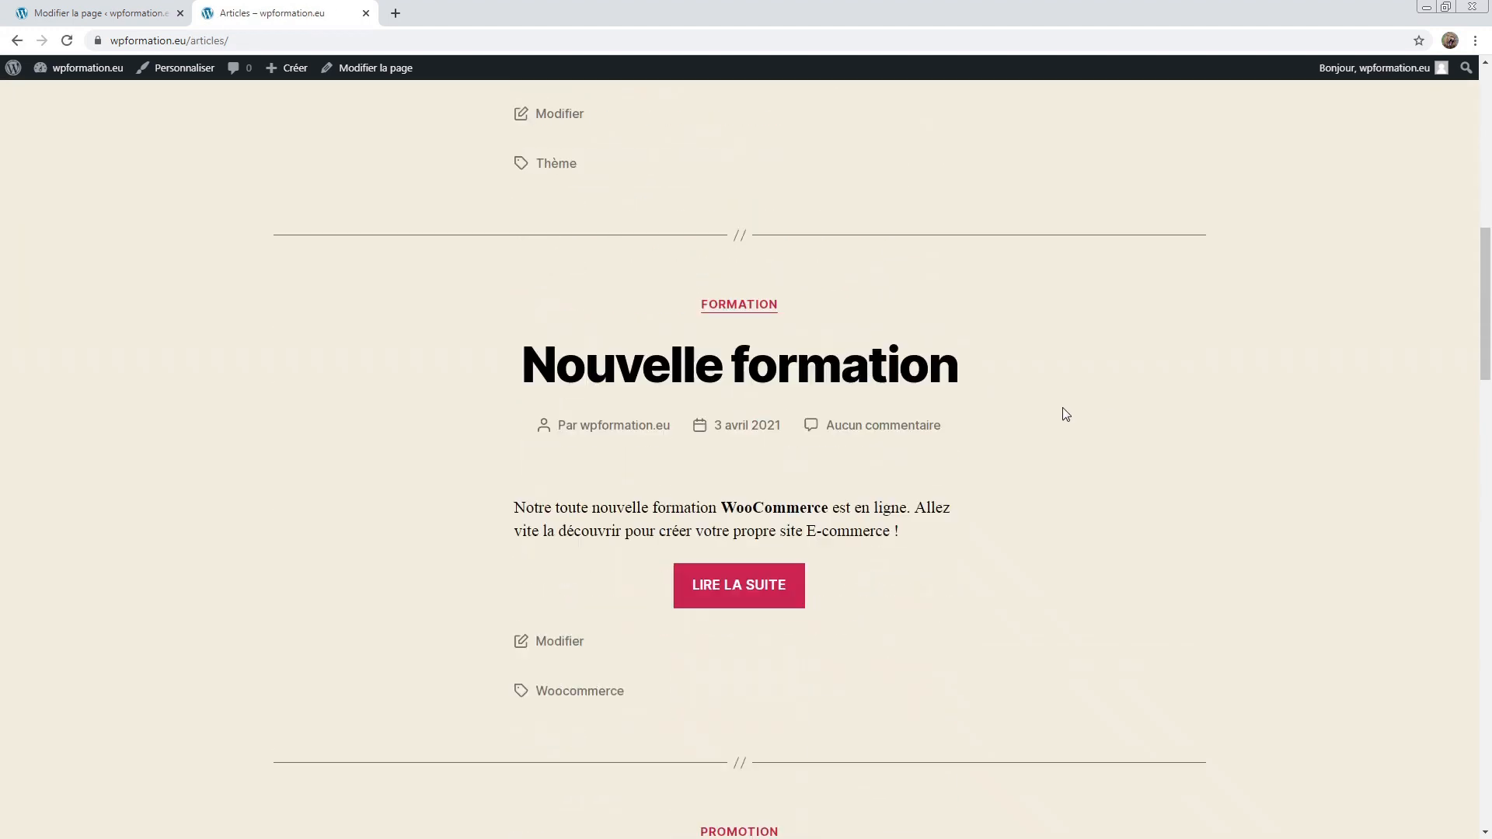
scroll(776, 424, "up", 12)
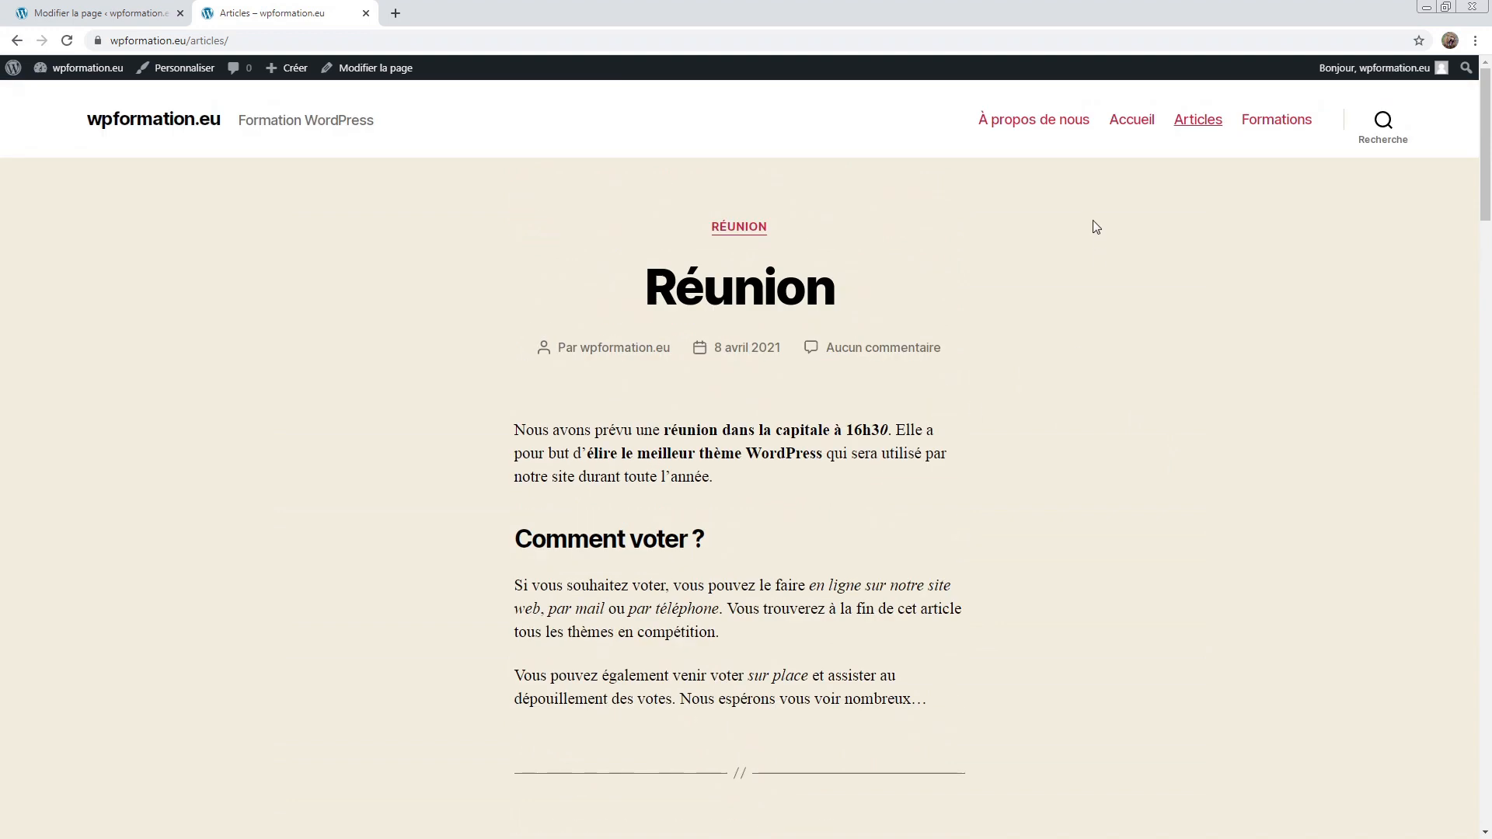
scroll(1097, 381, "down", 10)
left_click_drag(520, 526, 971, 596)
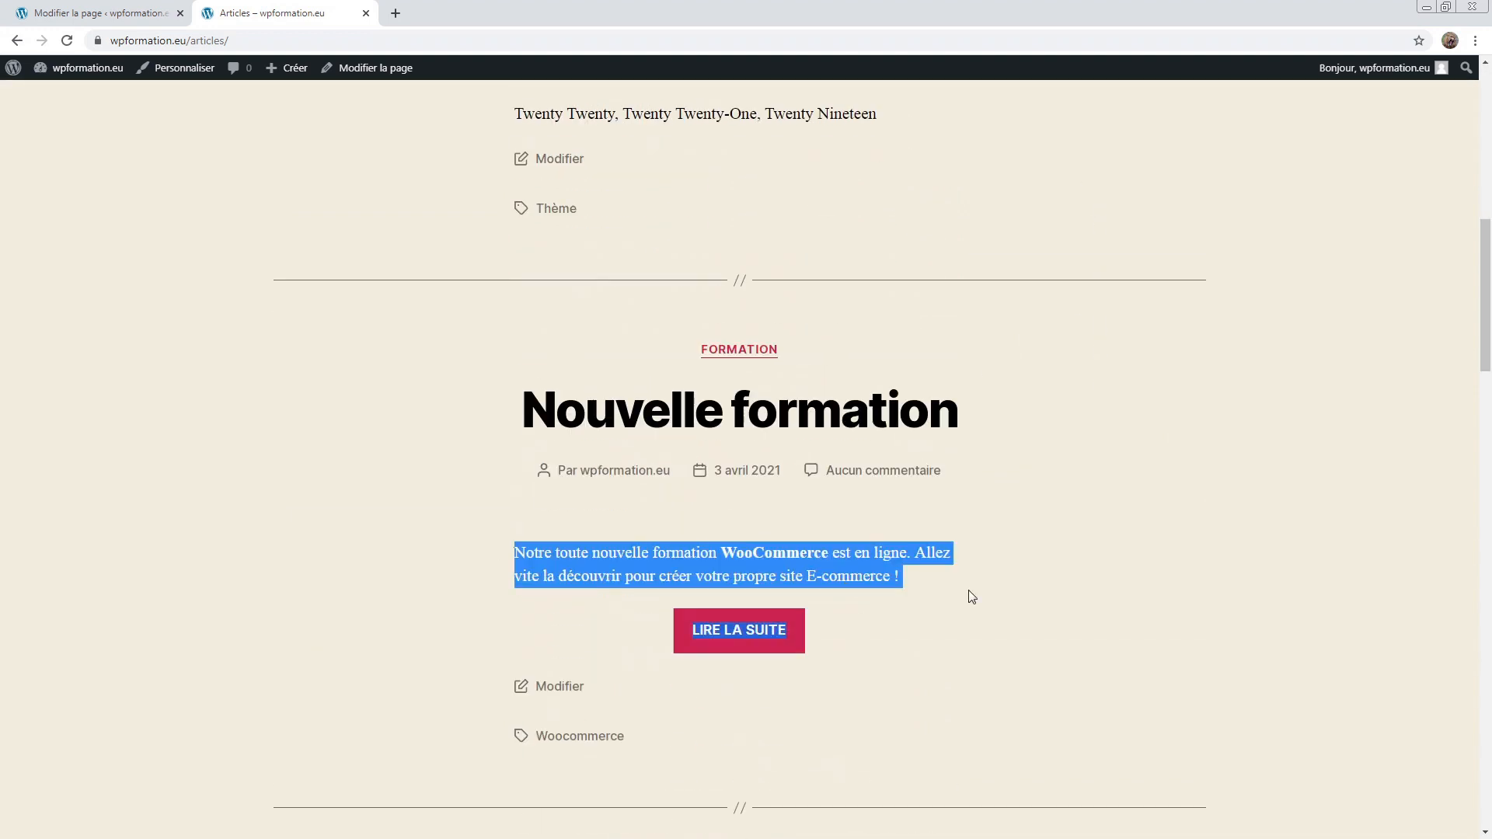
left_click(1011, 576)
Step: Open the Nouvelle formation article from its title and read through its text
left_click(783, 410)
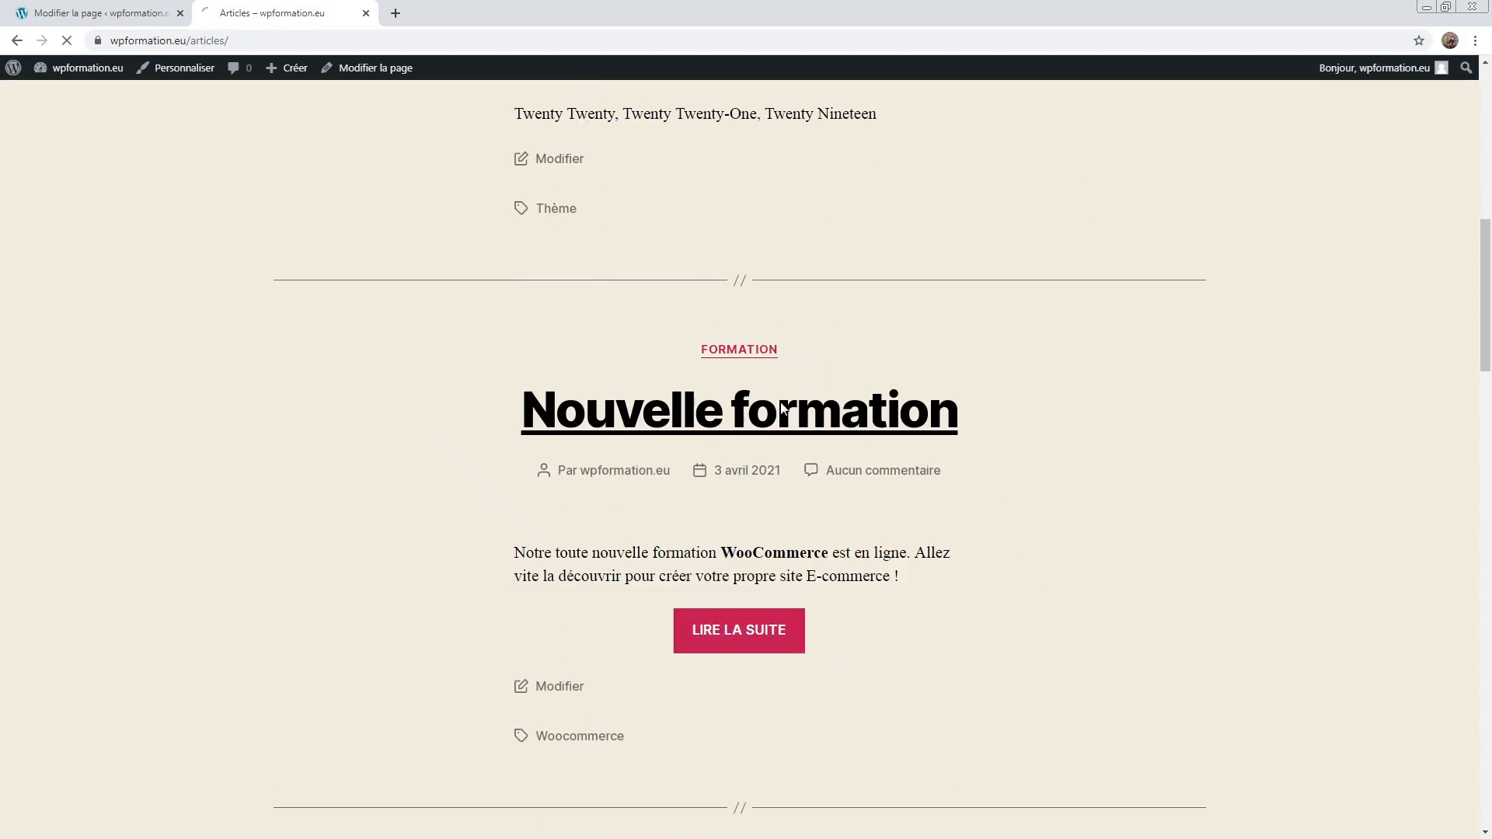
scroll(538, 425, "down", 1)
scroll(387, 436, "down", 1)
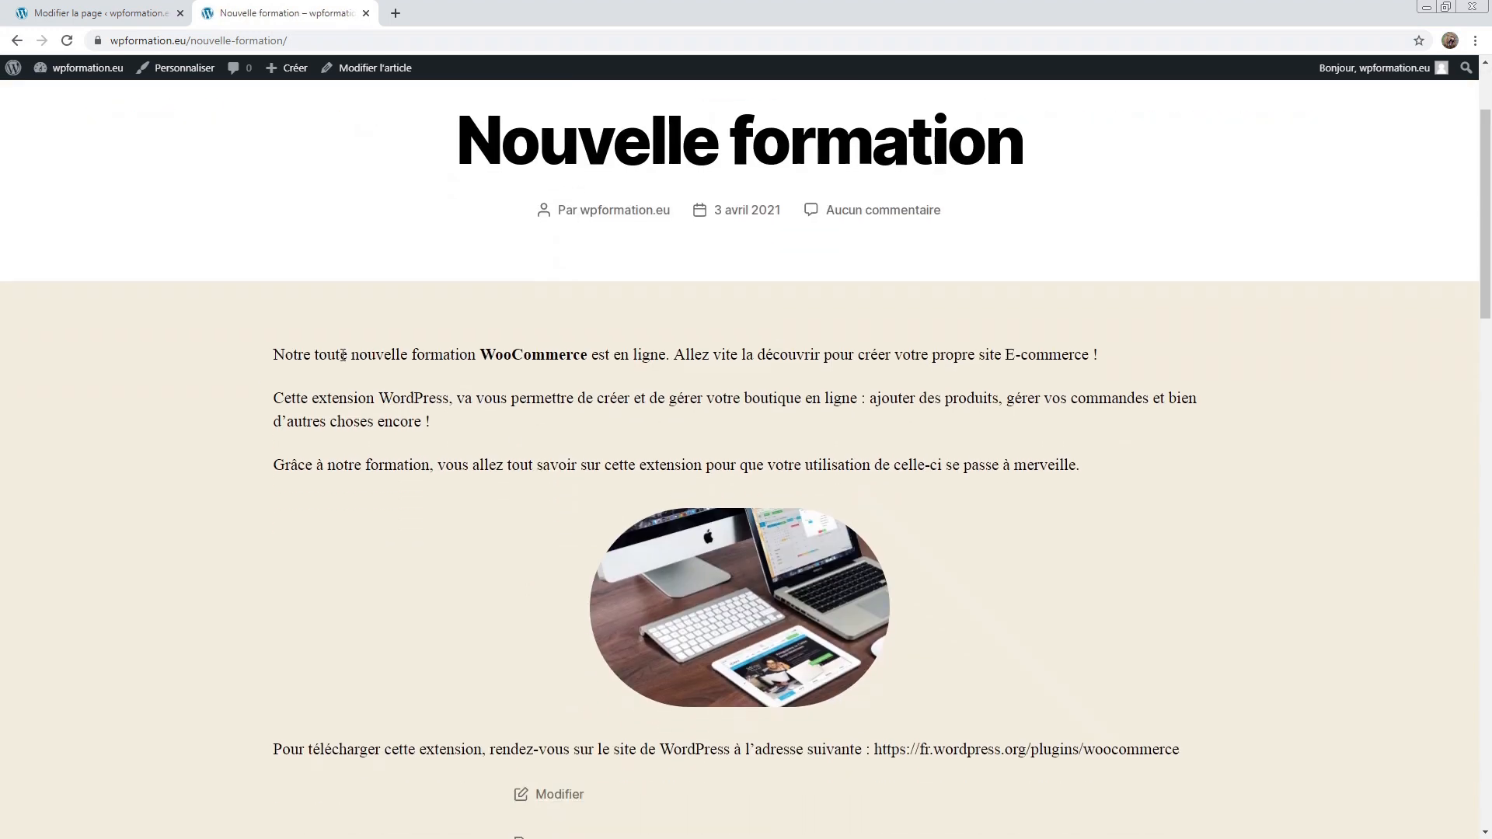
left_click_drag(1216, 762, 185, 348)
left_click(183, 347)
scroll(233, 357, "up", 2)
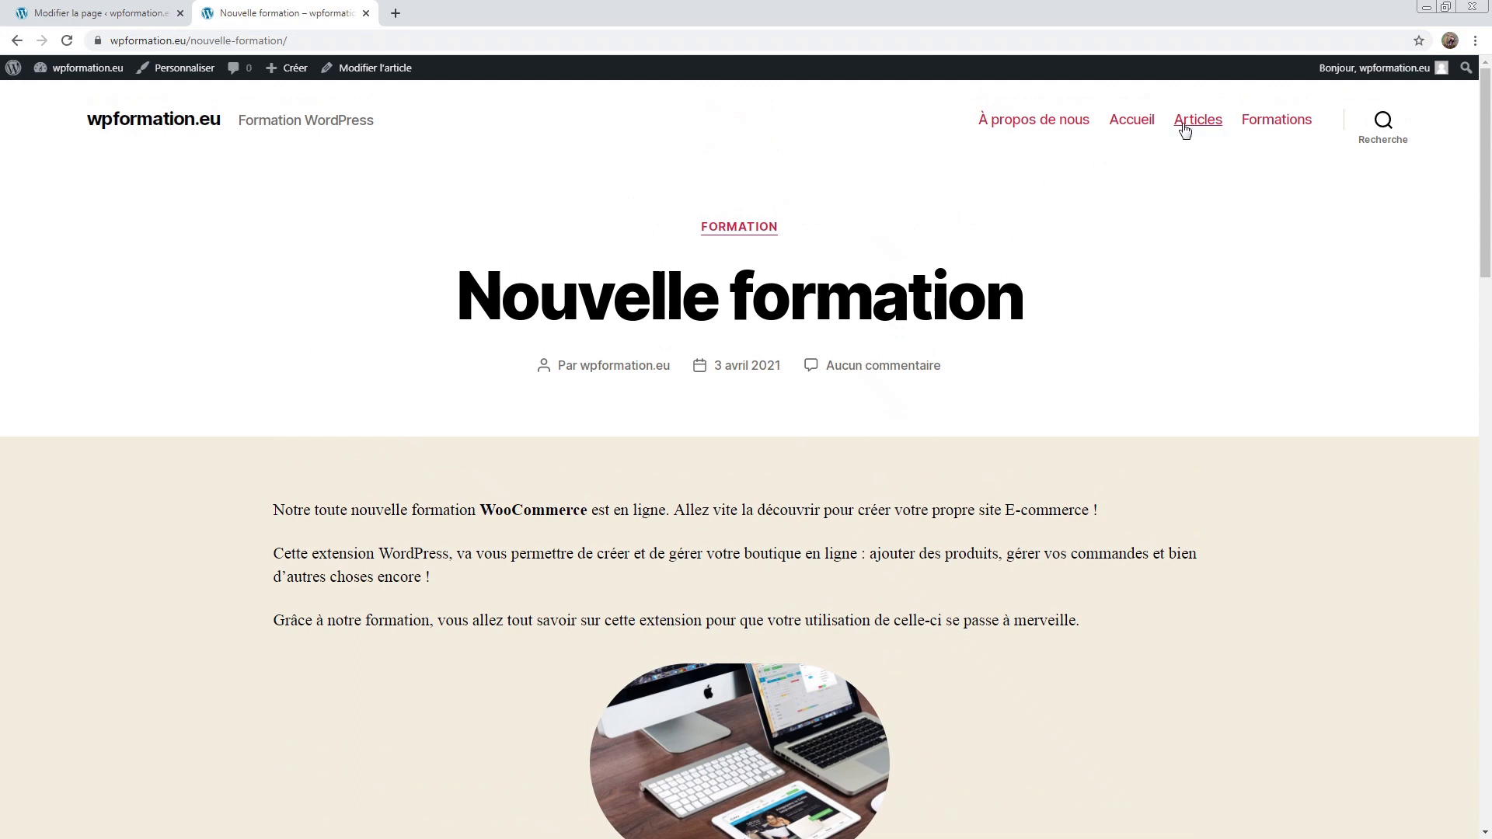
Step: Return to the Articles list and reread the Nouvelle formation excerpt paragraph
left_click(1181, 126)
scroll(876, 426, "down", 12)
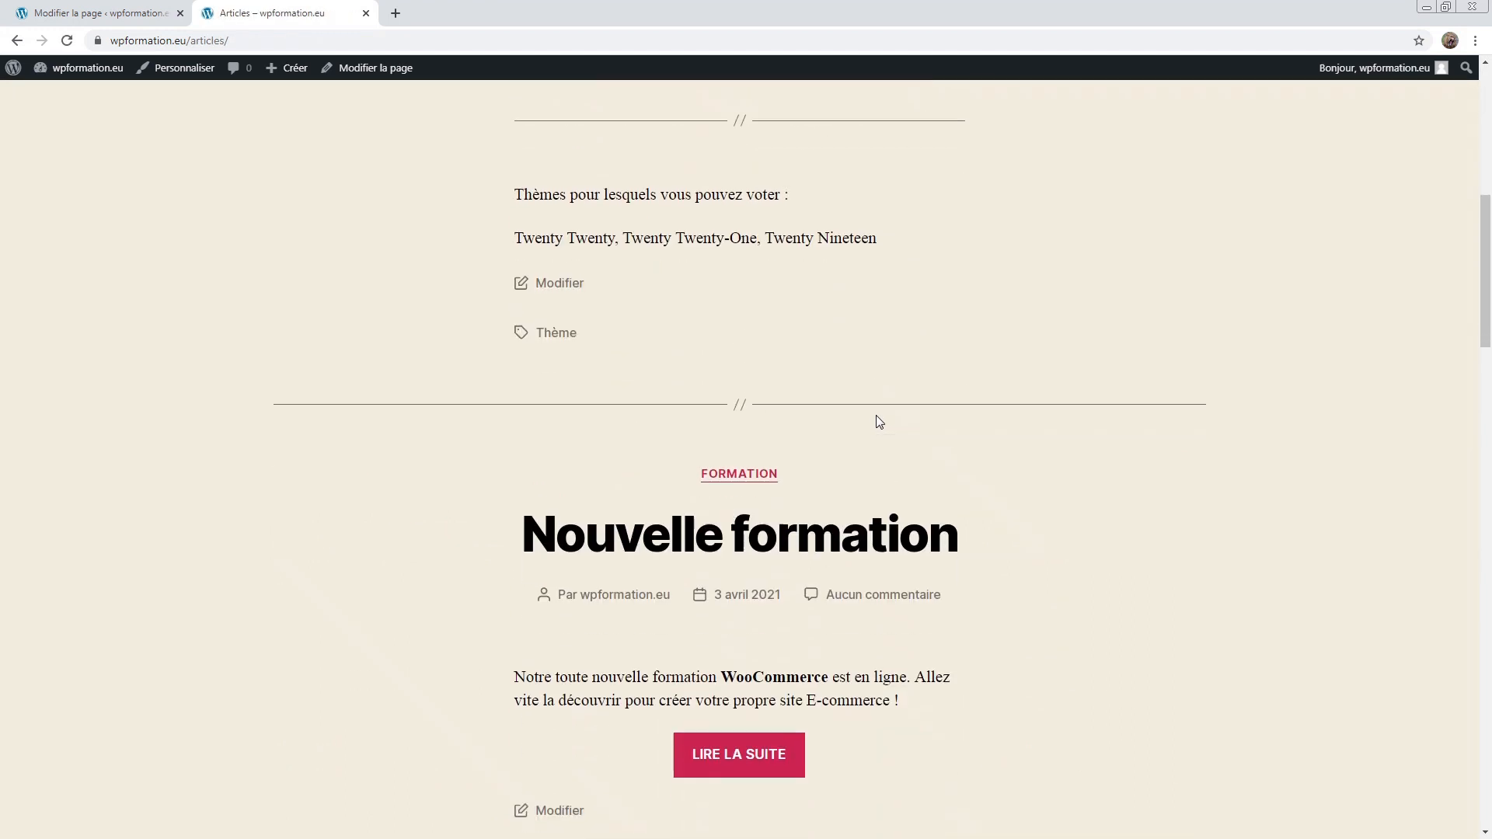
left_click_drag(505, 374, 1056, 417)
left_click(1053, 417)
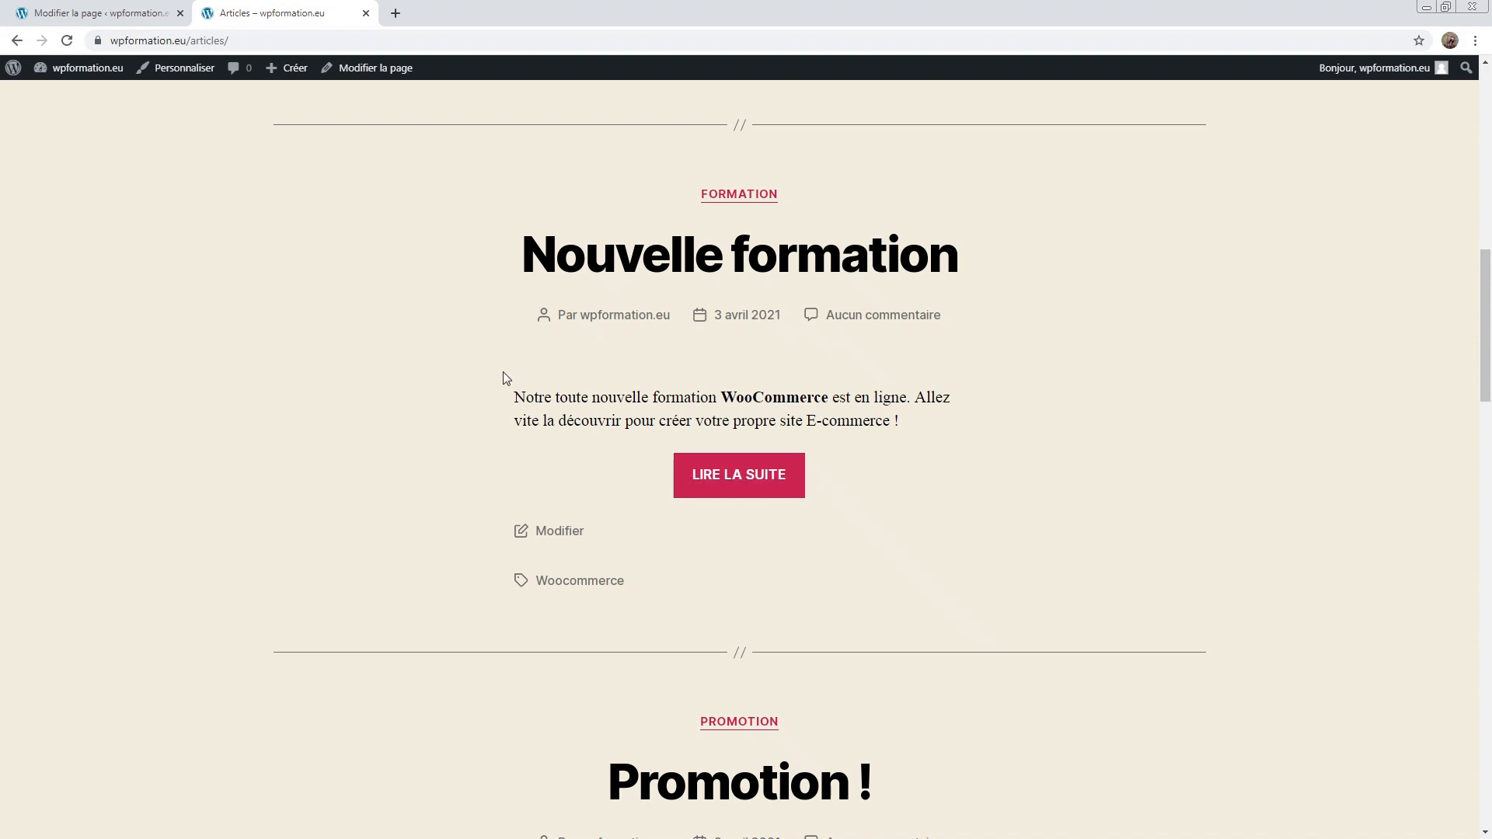
left_click_drag(502, 372, 952, 426)
left_click(953, 427)
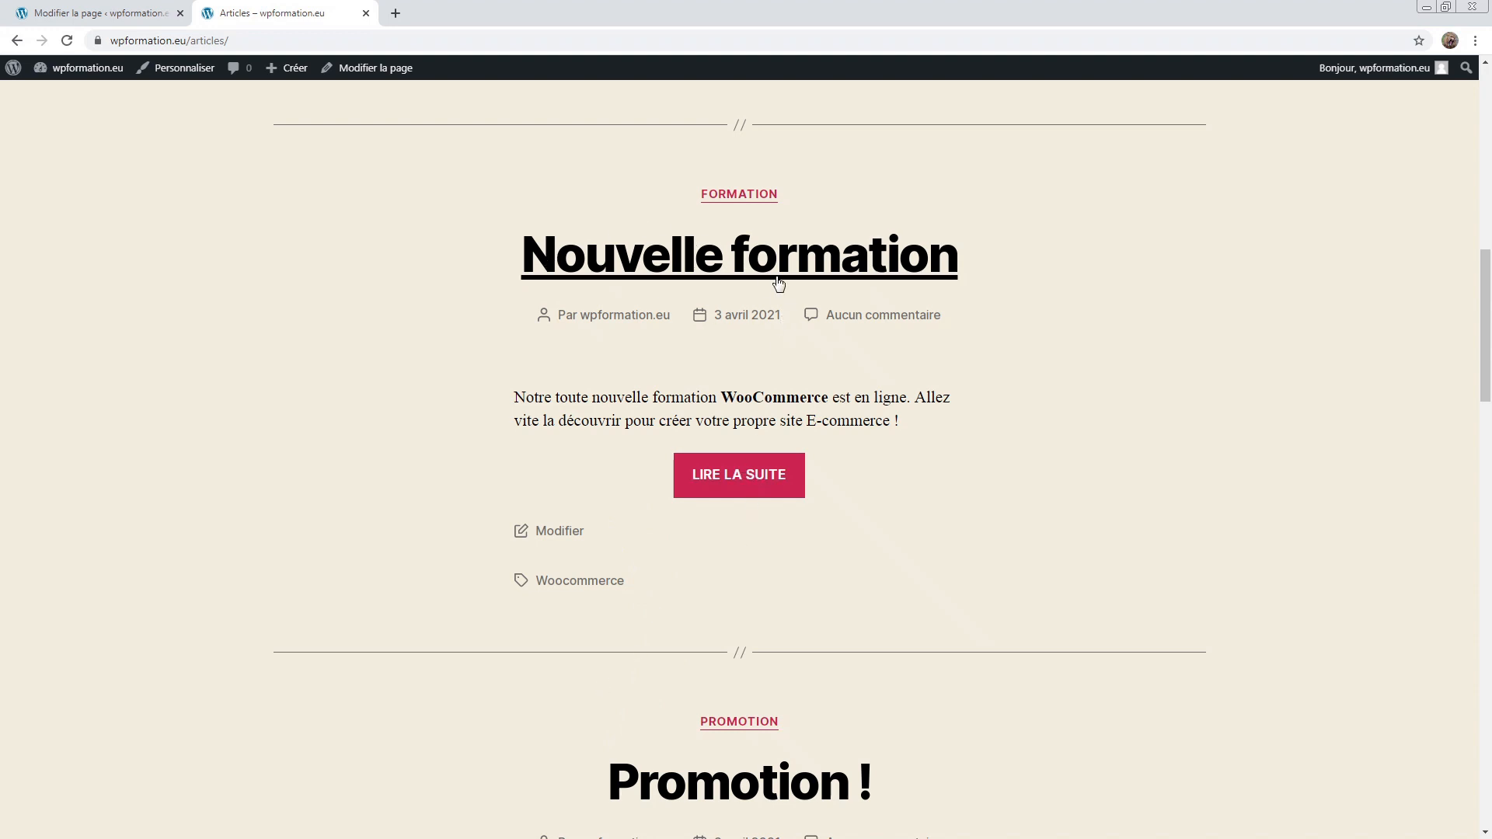
Step: Open the full article via LIRE LA SUITE, then return to the Formations page editor
left_click(730, 482)
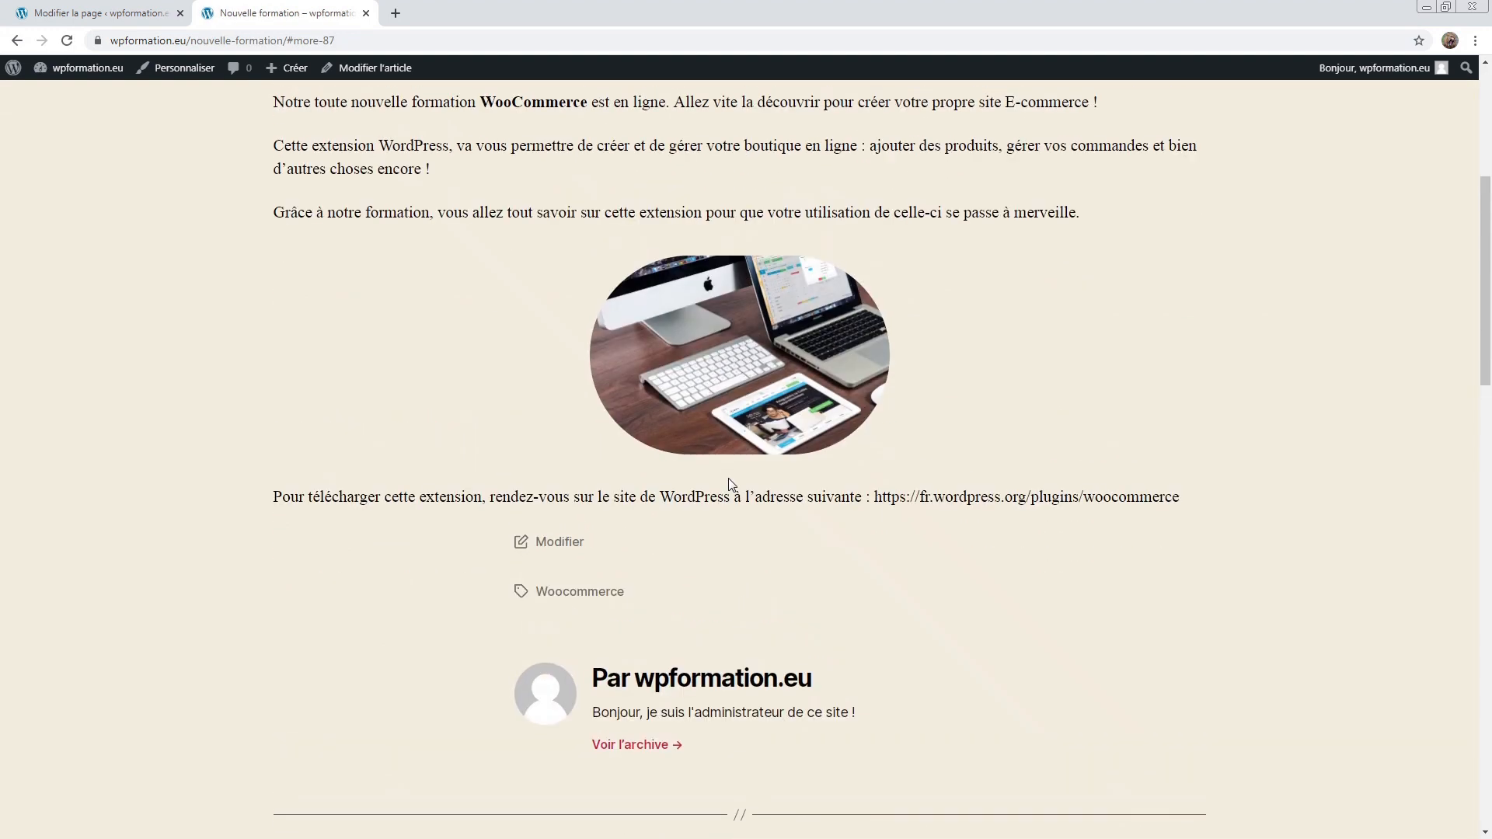
scroll(728, 478, "up", 3)
left_click_drag(234, 310, 1086, 439)
left_click(1100, 438)
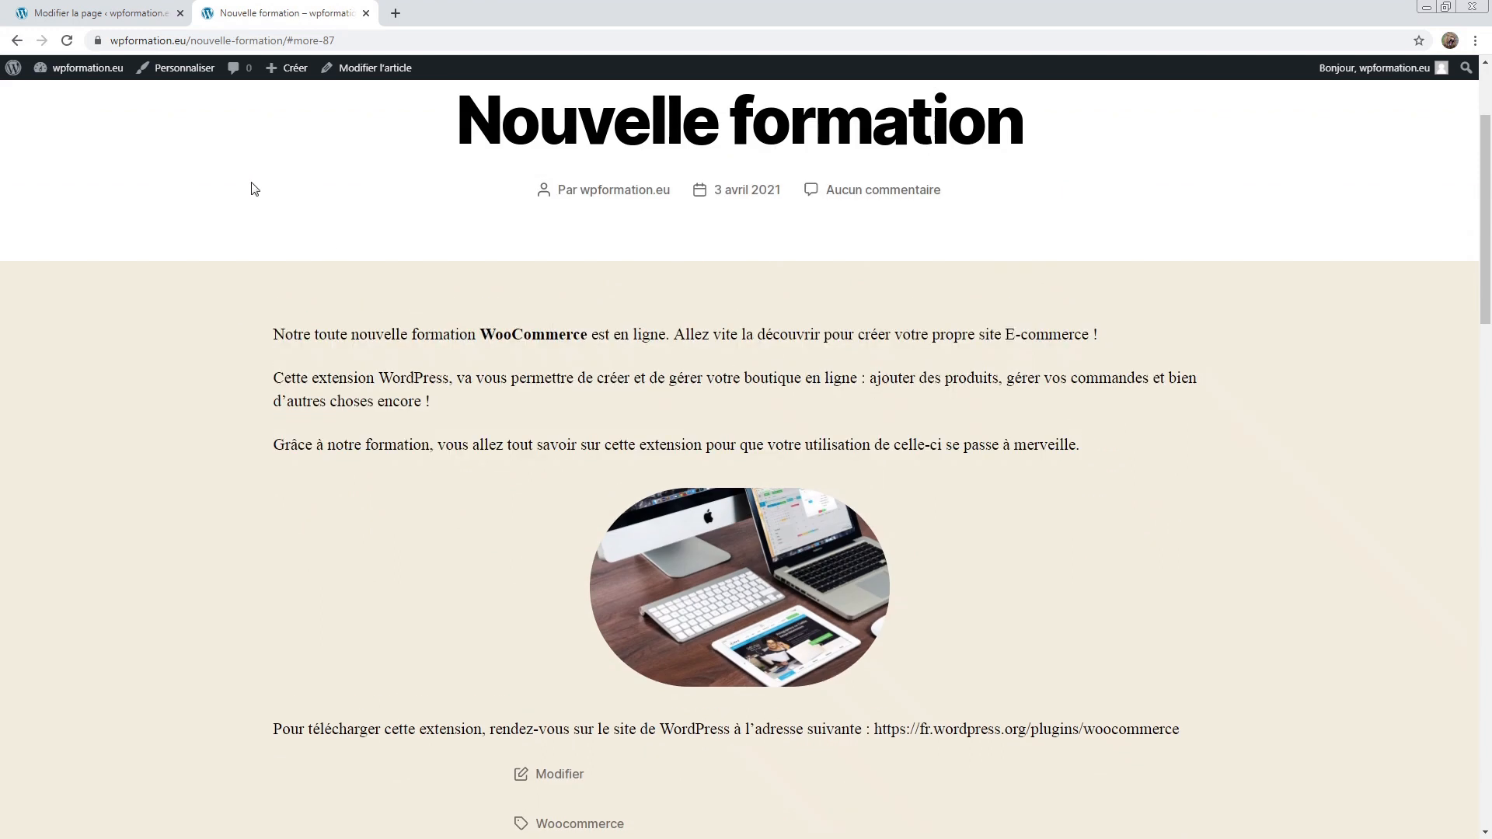
left_click(122, 5)
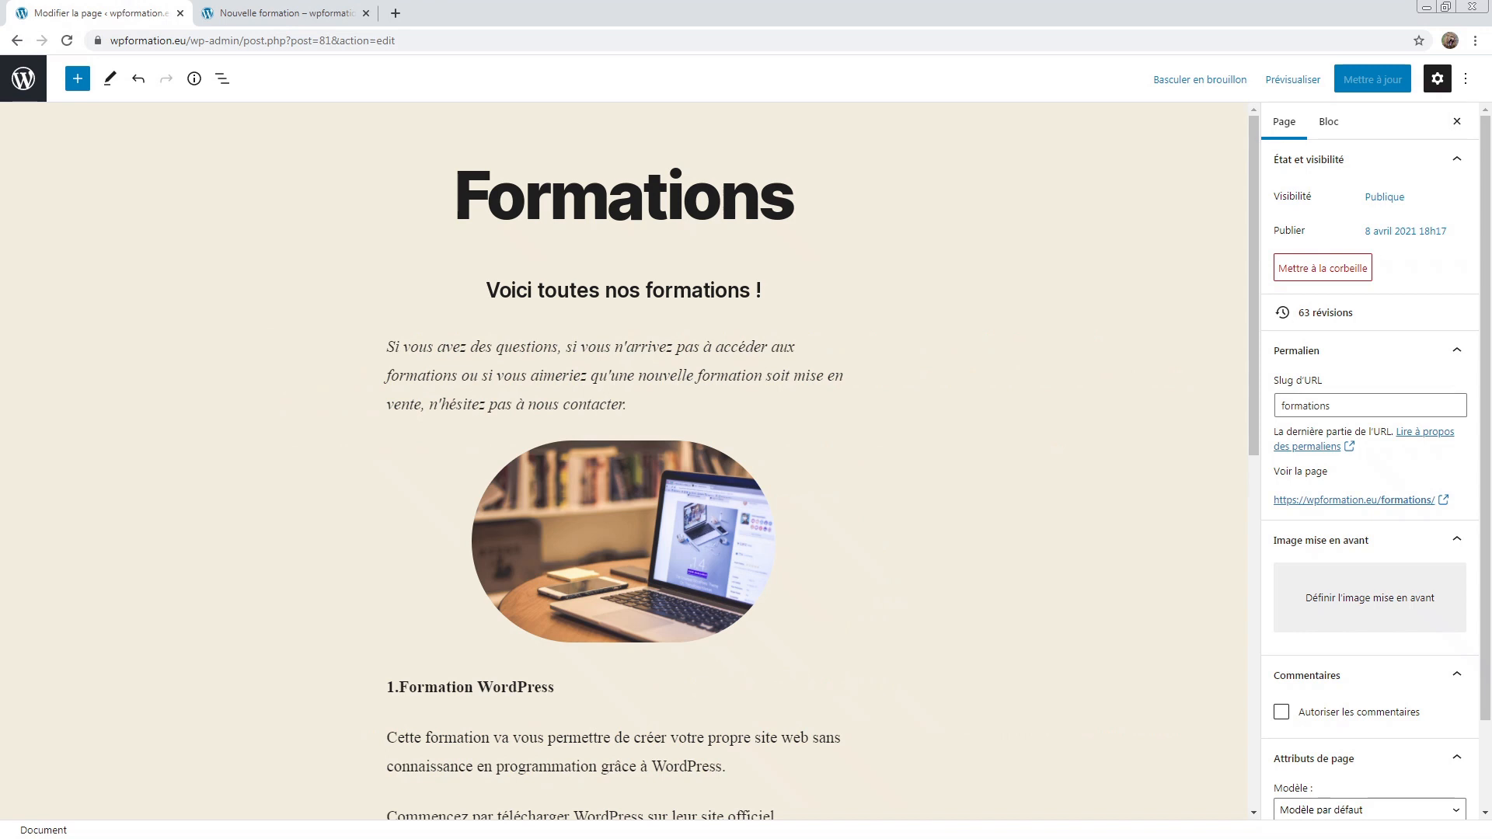